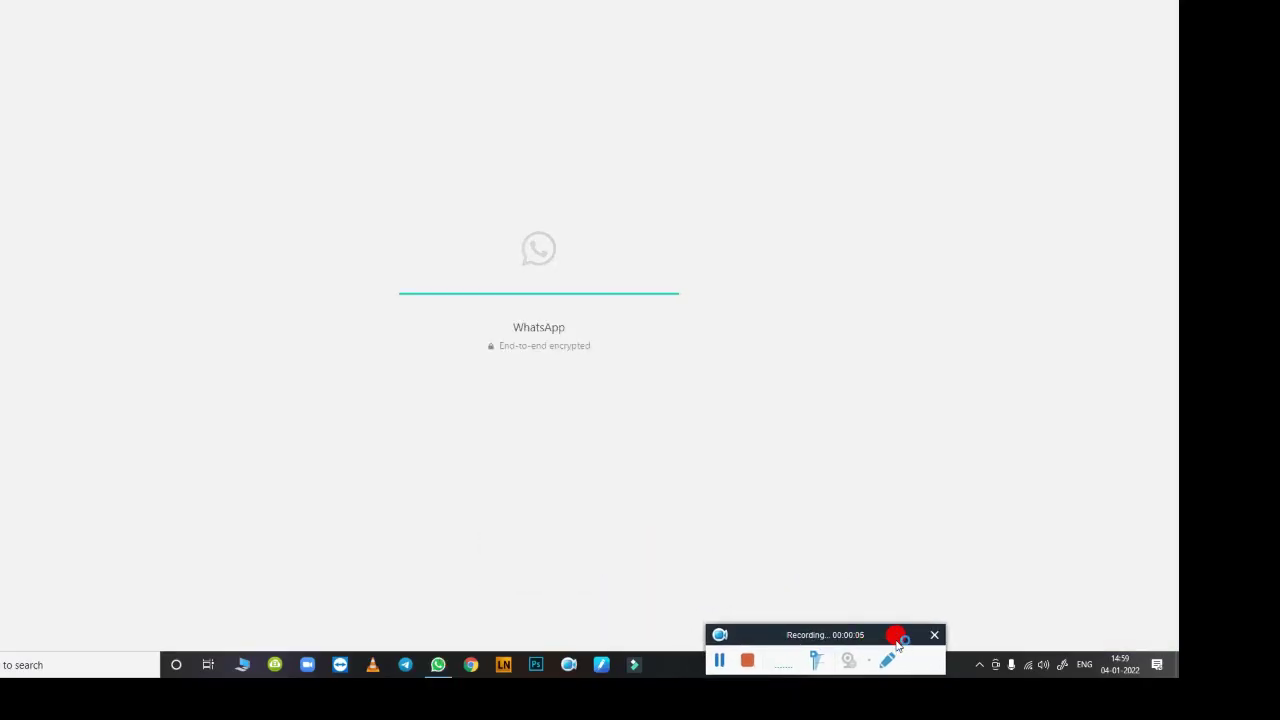
Step: Move the screen recorder toolbar to the bottom-left corner of the screen
drag(890, 638, 148, 652)
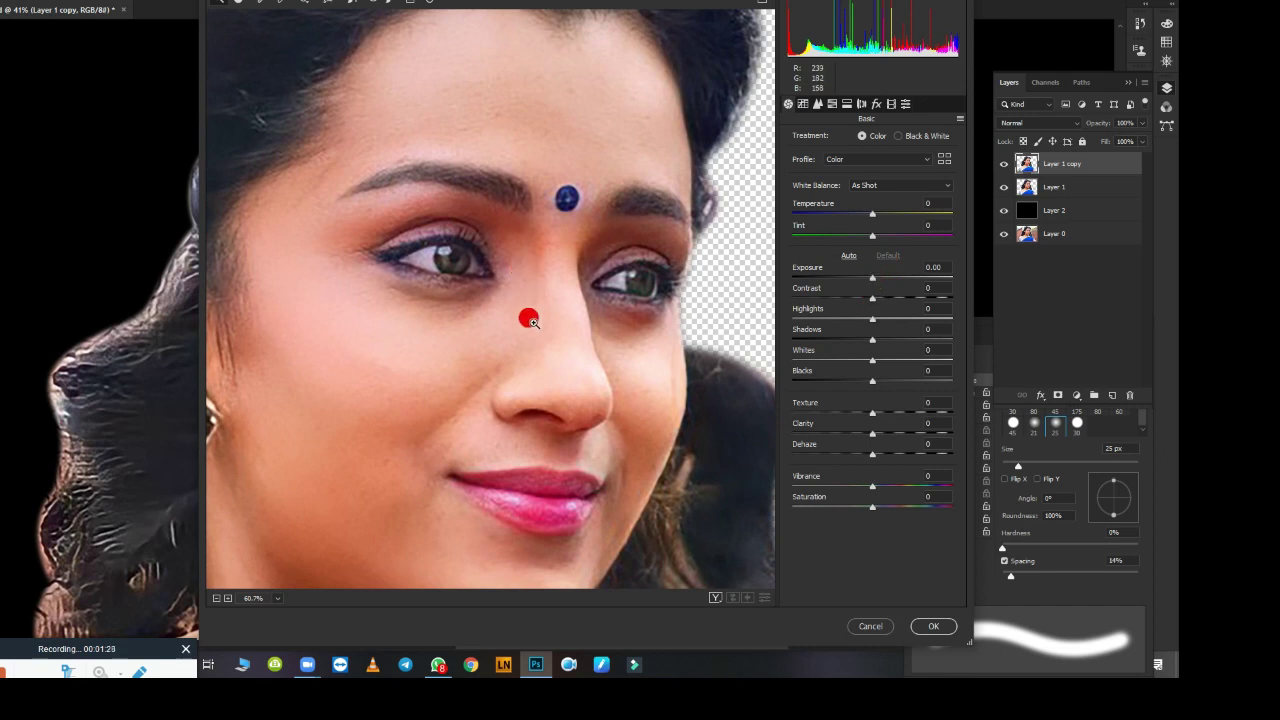
Step: In Camera Raw, set Exposure -0.15, Shadows -3 and Vibrance +13, and apply
drag(871, 277, 884, 297)
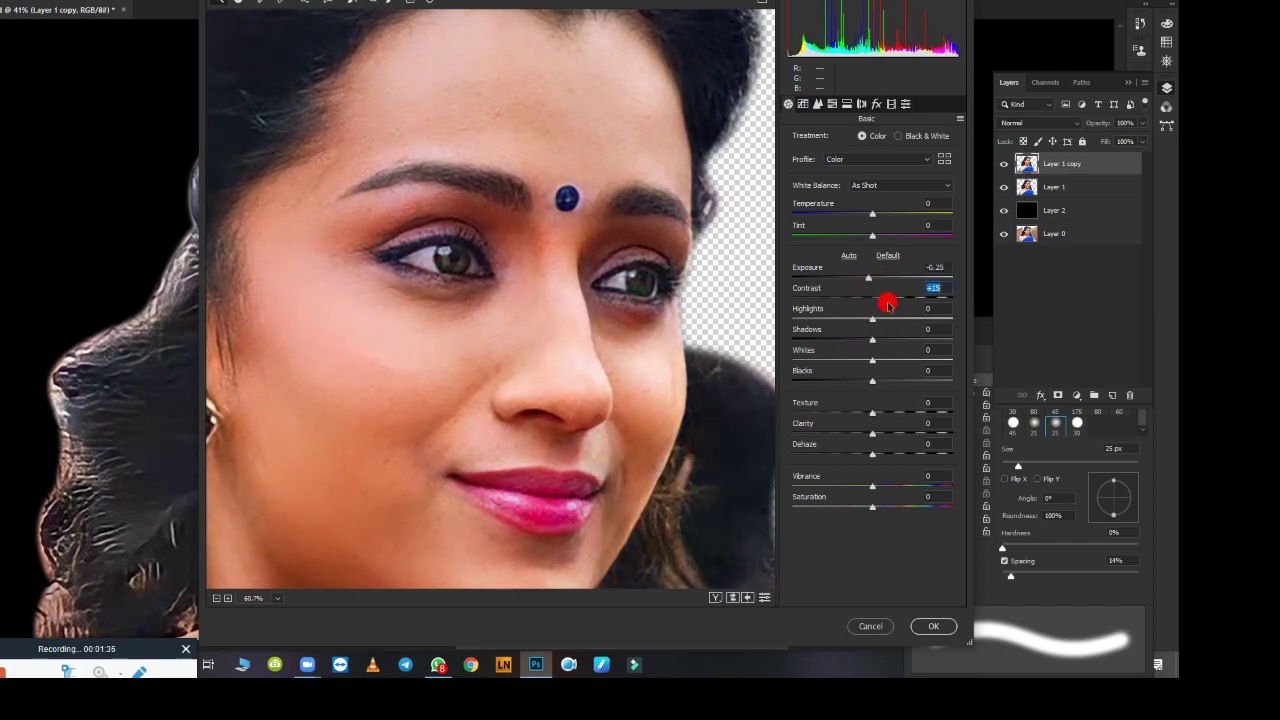
drag(874, 342, 868, 360)
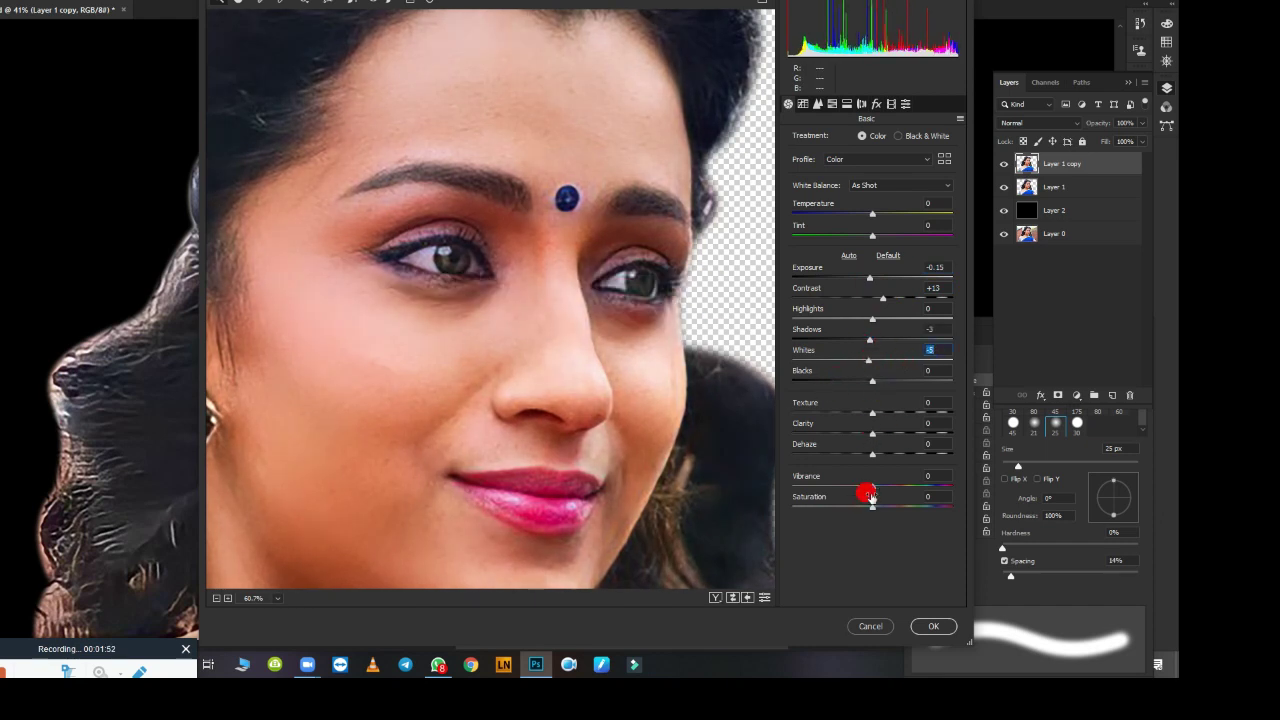
drag(874, 489, 891, 487)
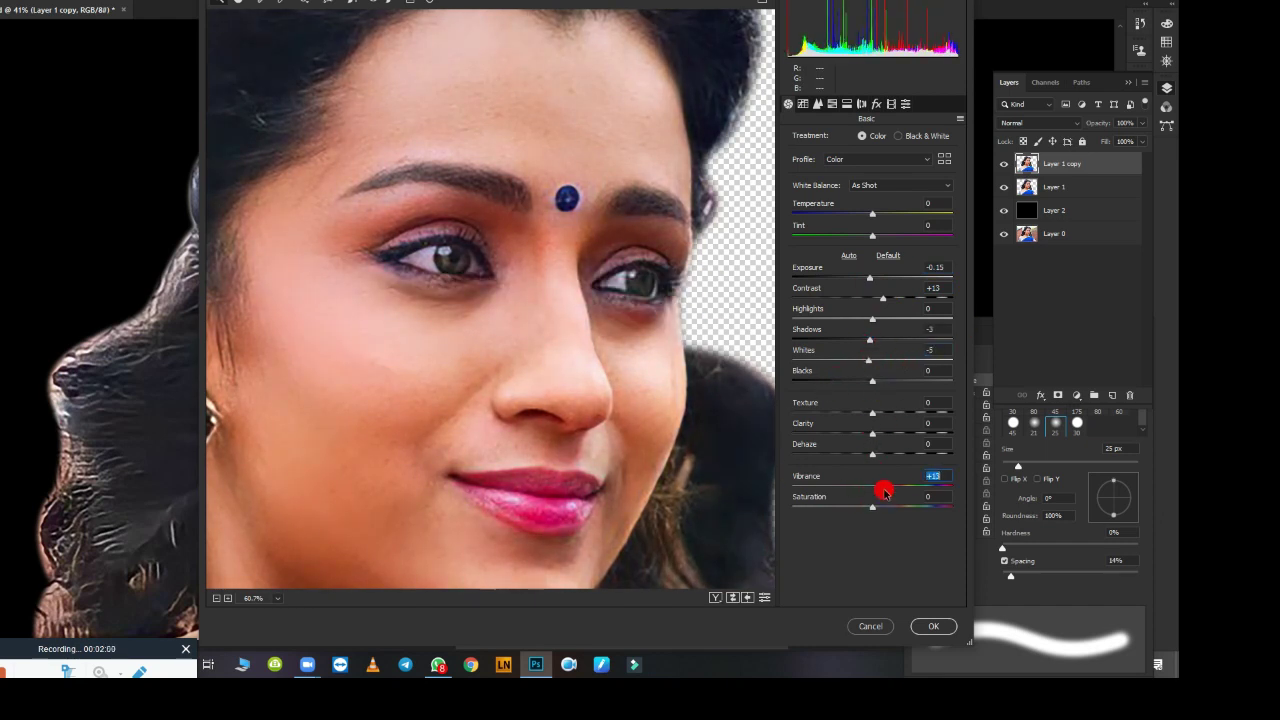
click(933, 626)
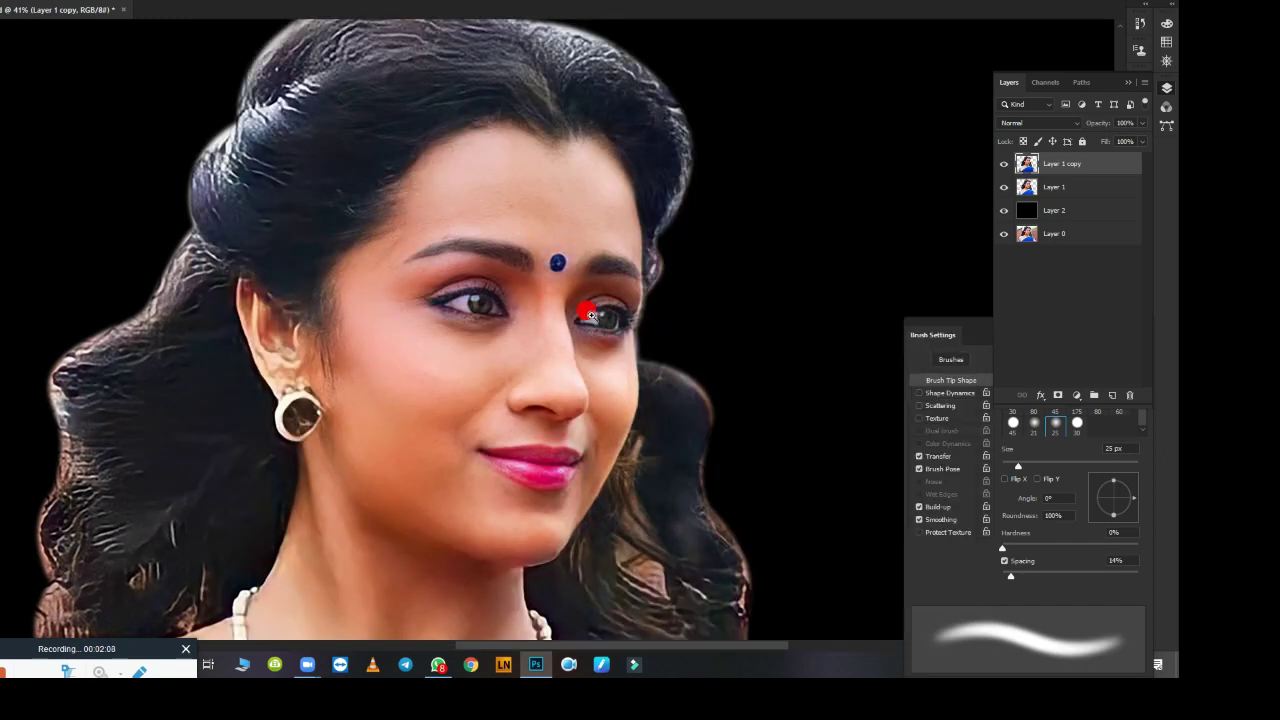
Step: Shift the midtones toward yellow with Color Balance, adjust the highlights, and apply
key(ctrl+b)
drag(774, 150, 785, 117)
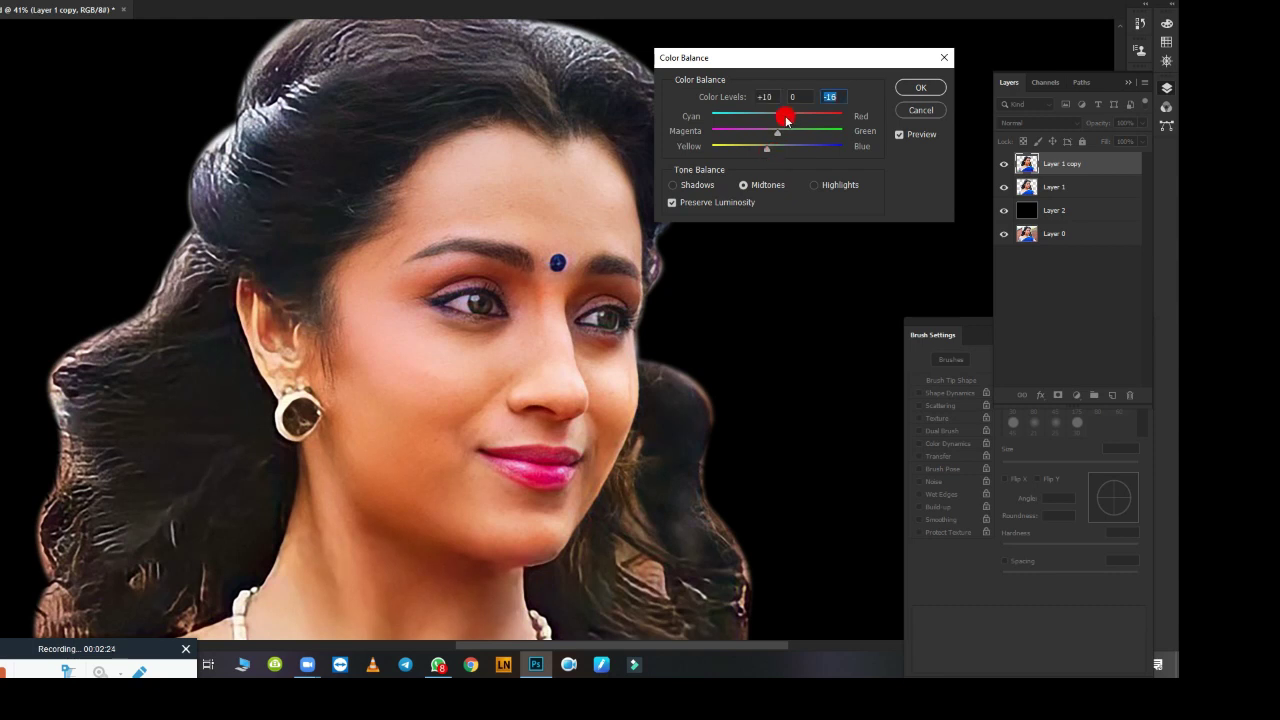
click(840, 187)
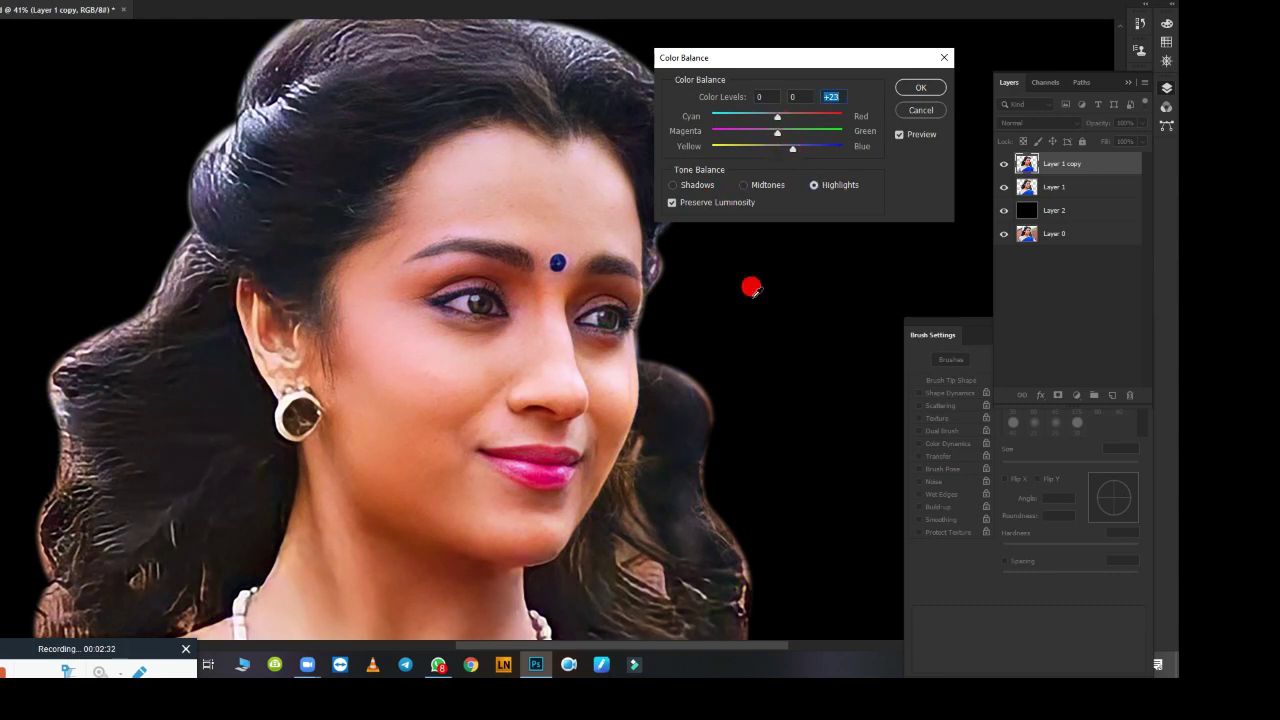
click(921, 87)
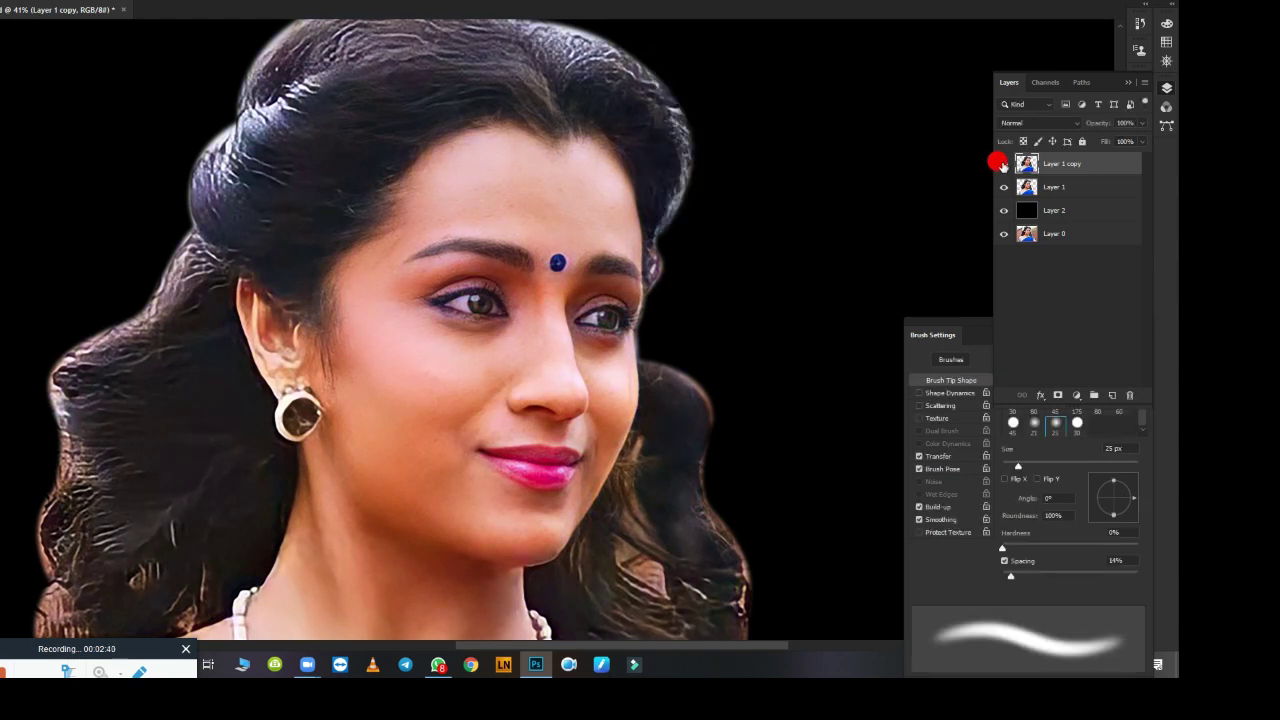
Step: Darken the black point in the RGB and Blue channel curves and apply Curves
key(ctrl+m)
drag(797, 272, 863, 33)
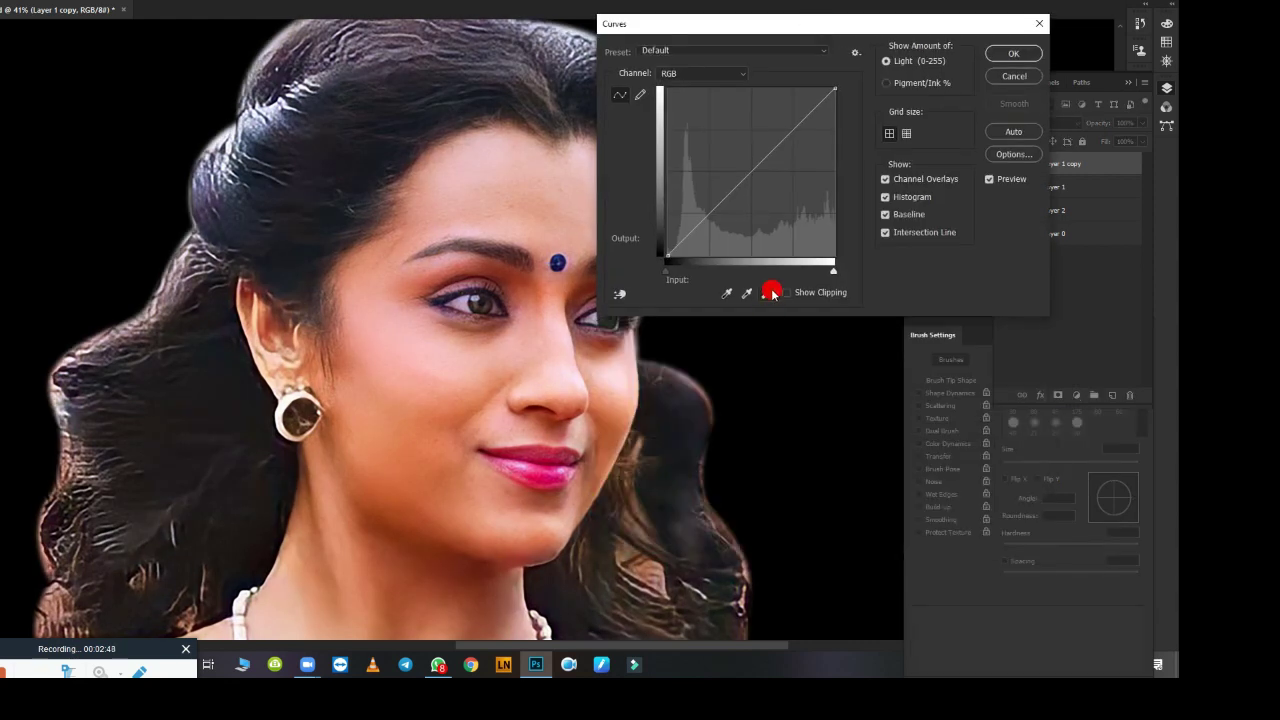
drag(733, 267, 738, 268)
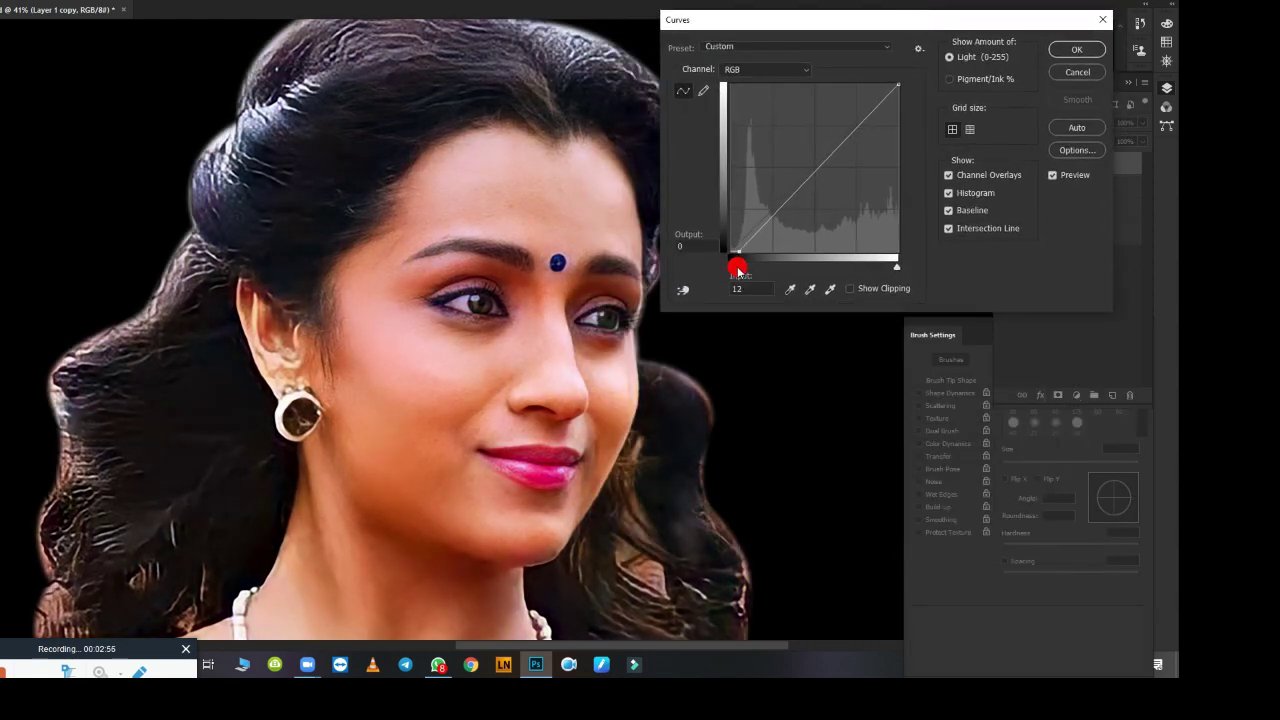
drag(896, 267, 891, 264)
click(780, 69)
click(745, 104)
drag(733, 266, 740, 266)
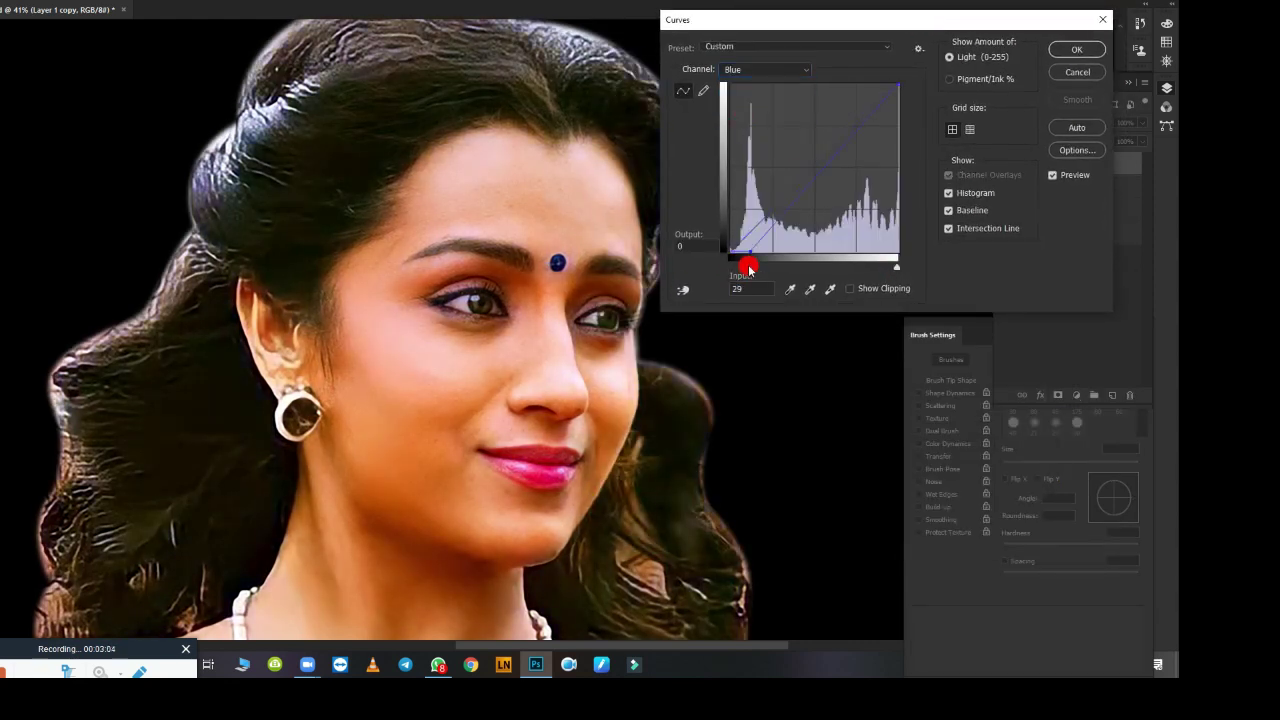
drag(893, 267, 880, 267)
click(738, 267)
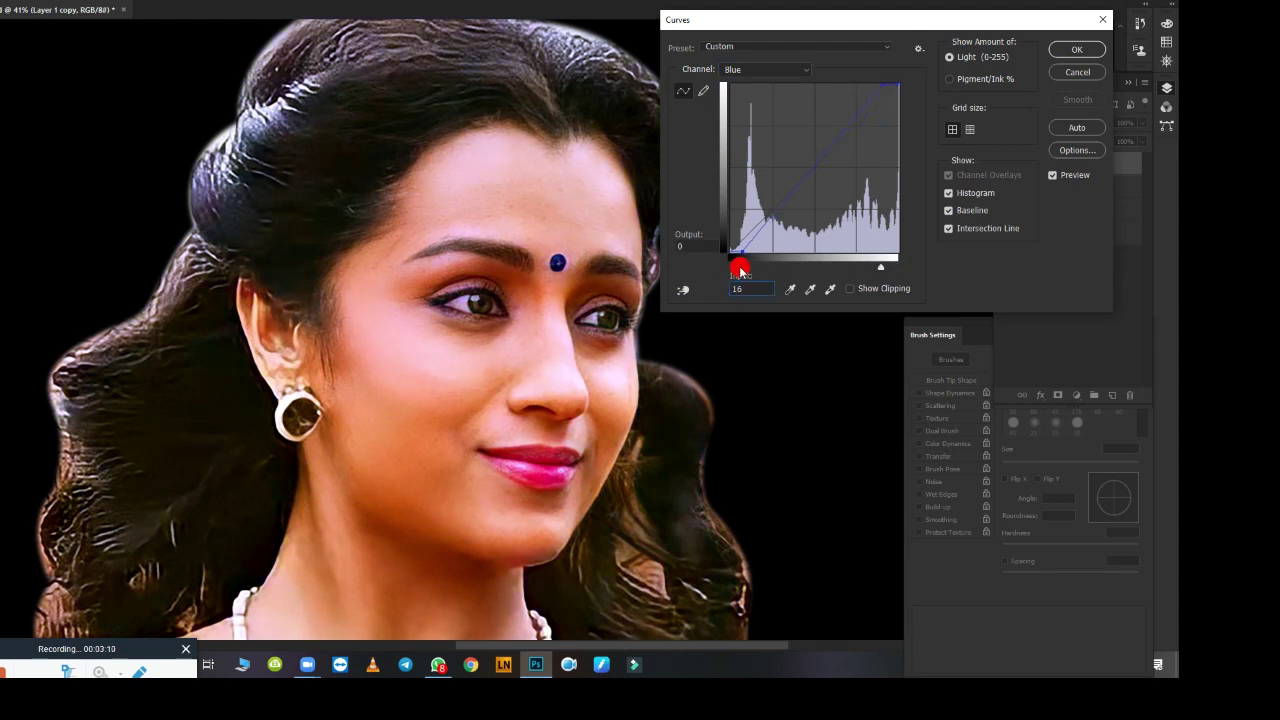
click(1076, 49)
Step: Toggle Layer 1 copy's visibility to compare before and after, then add a new empty layer
click(1004, 163)
click(1004, 163)
click(1004, 163)
click(1004, 163)
click(1004, 163)
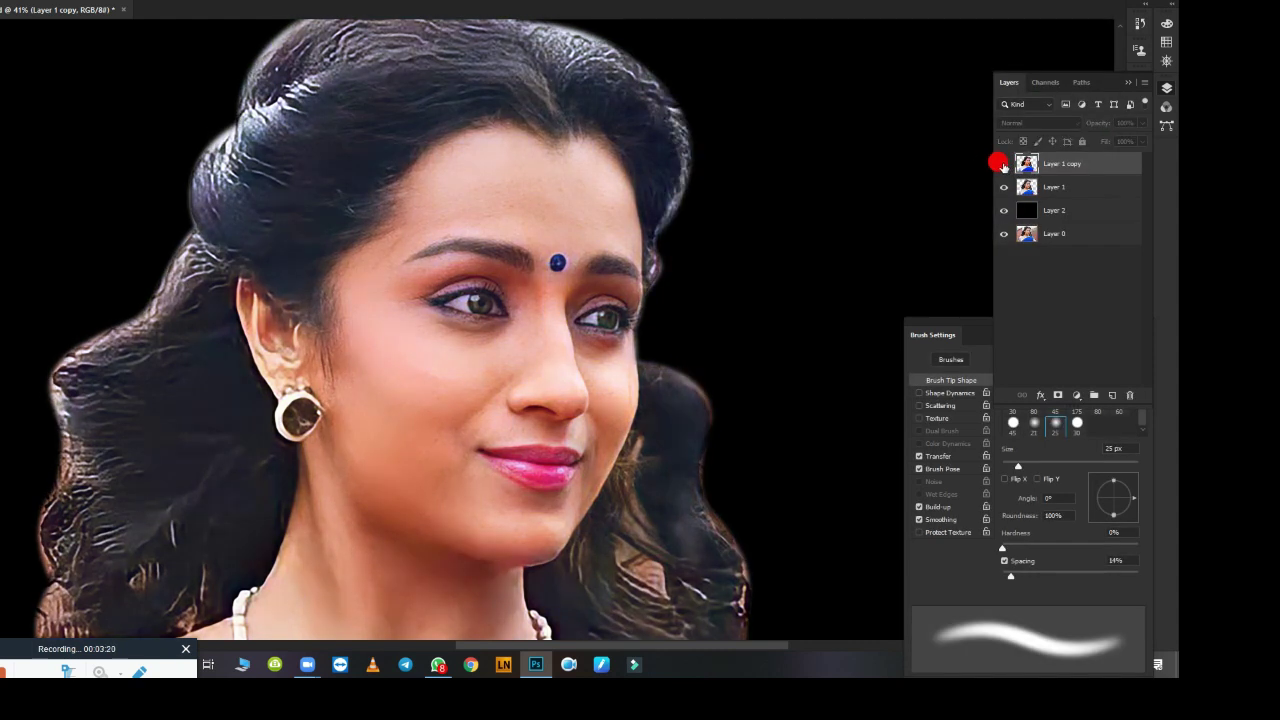
click(1004, 163)
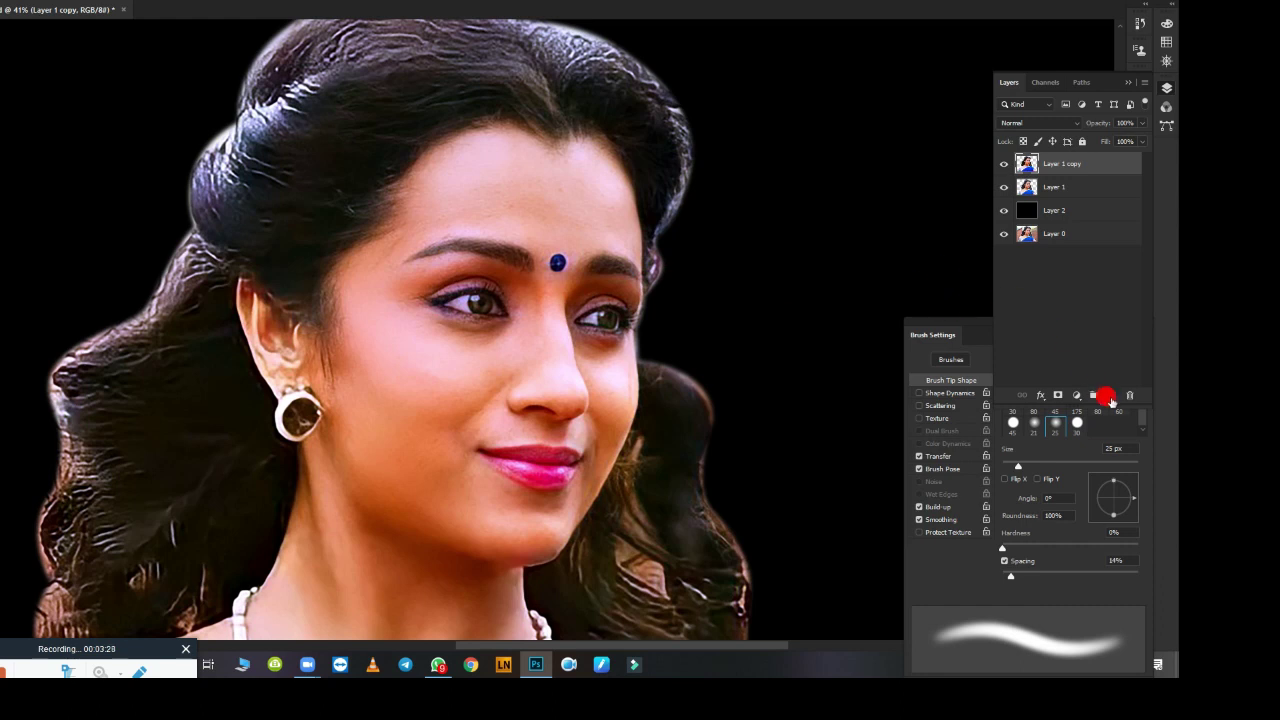
click(1111, 396)
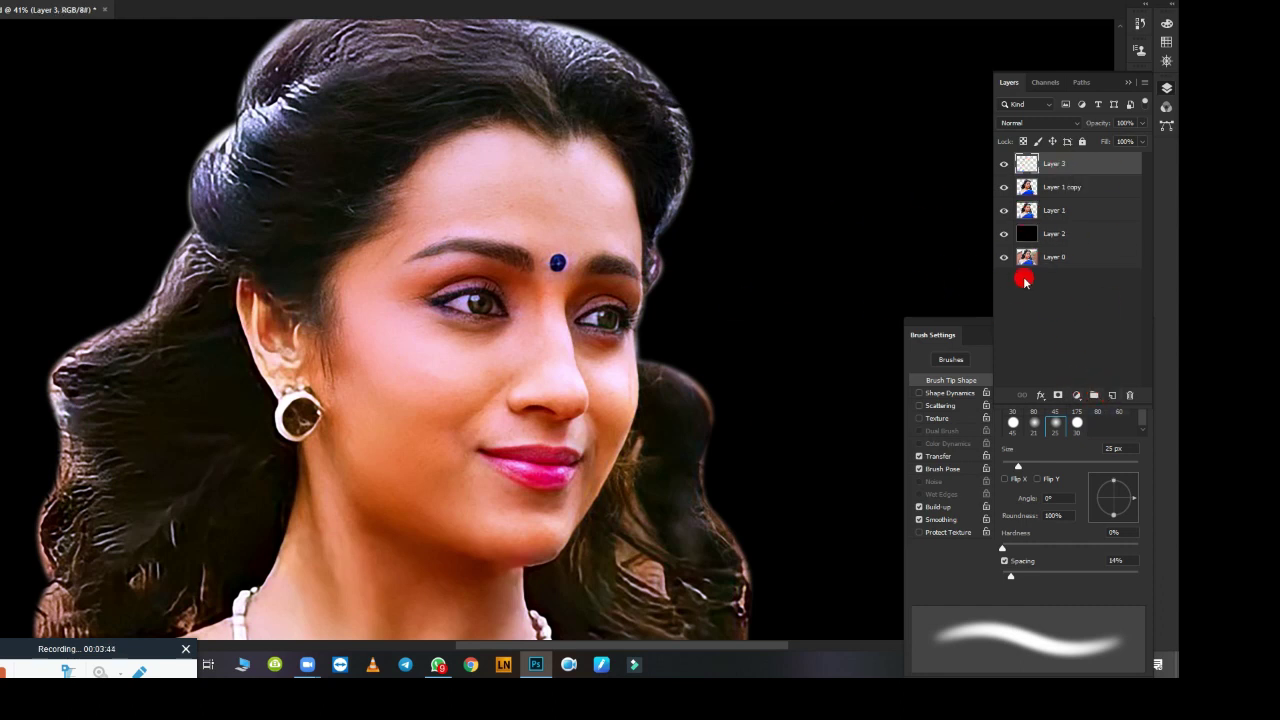
Step: Fill Layer 3 and raise Hue/Saturation Lightness to +100 to make it white
key(alt+BackSpace)
key(ctrl+u)
drag(840, 183, 908, 183)
click(986, 76)
Step: Add an empty Layer 4 and toggle white Layer 3 off and on to check the portrait
key(ctrl+shift+alt+n)
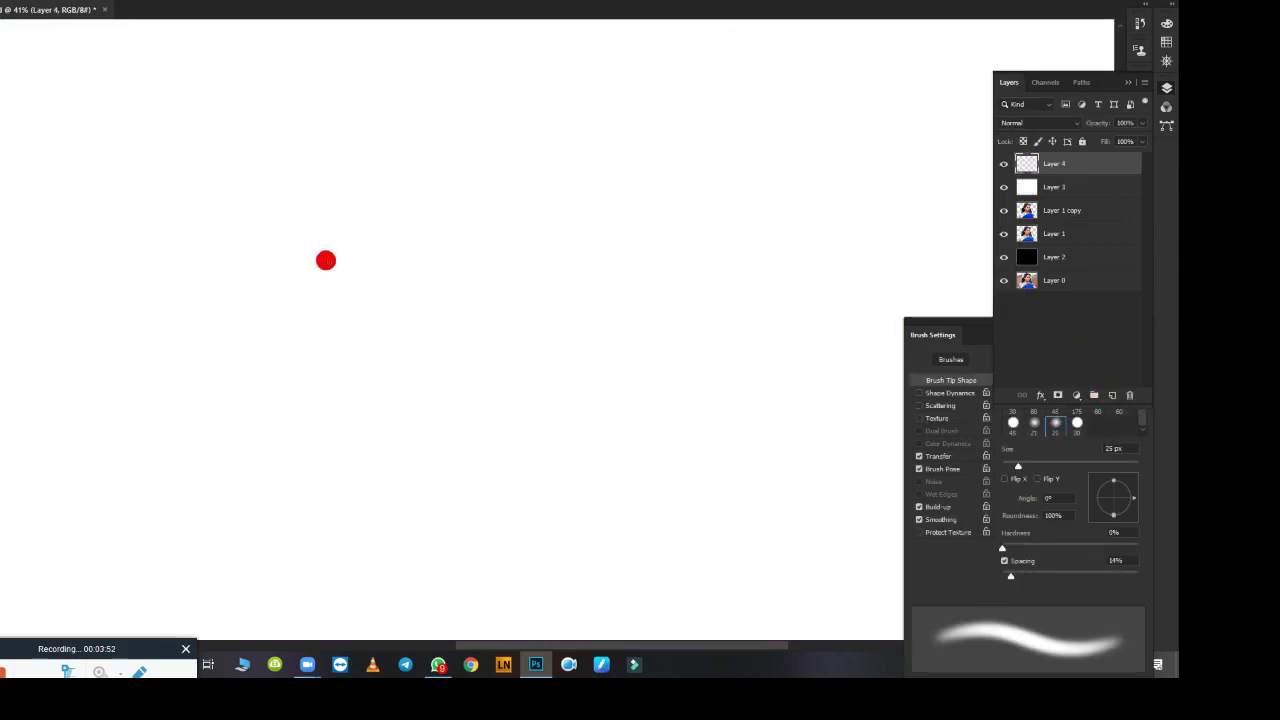
click(1004, 187)
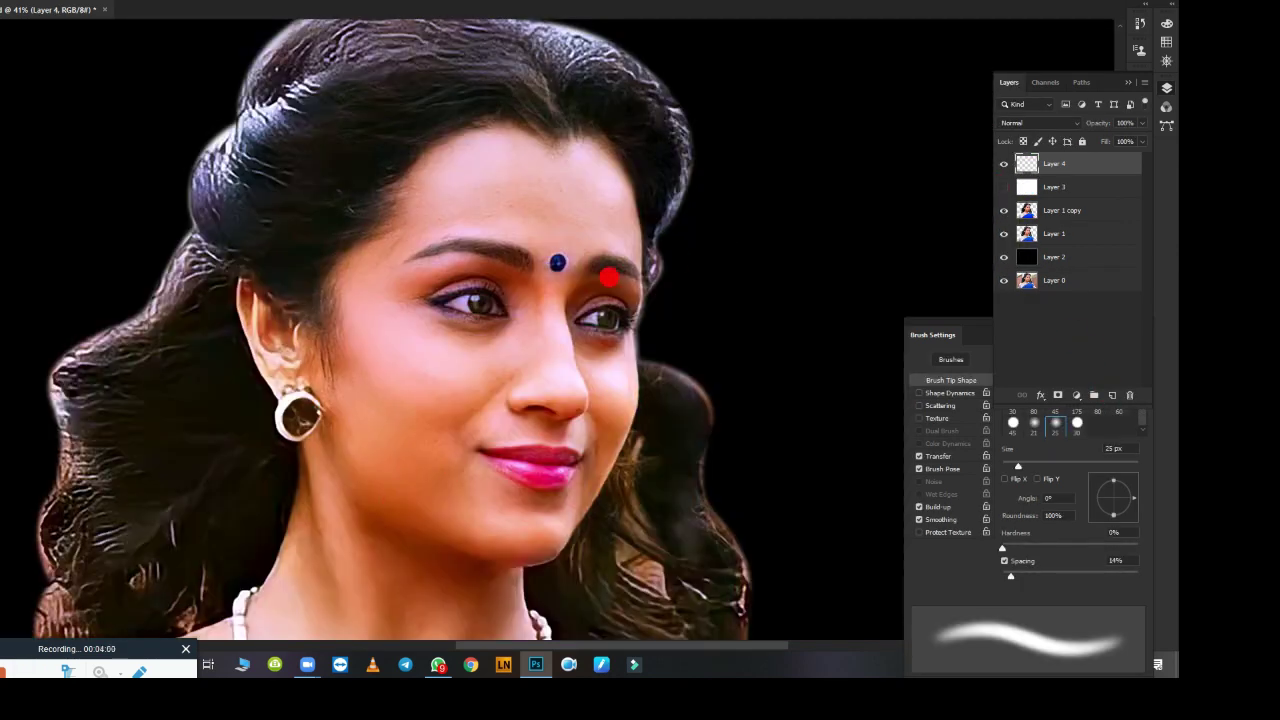
click(1004, 187)
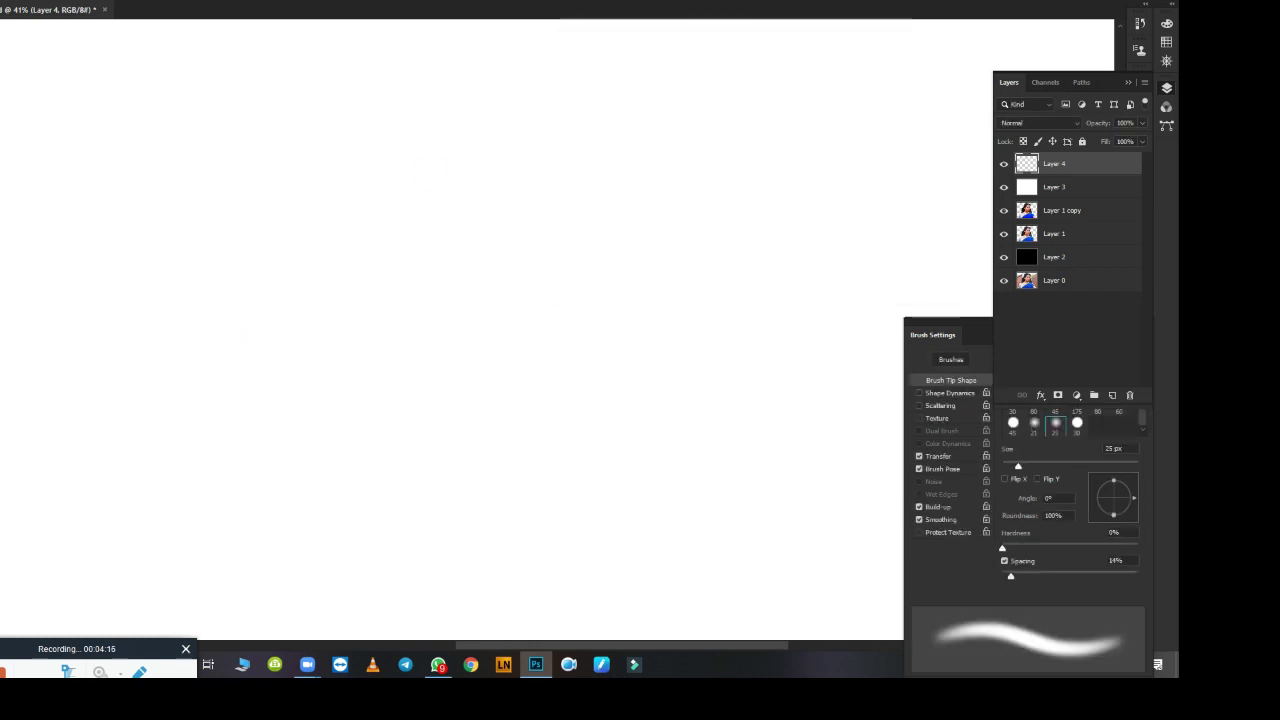
Step: Bring up the brush presets, then check the WhatsApp chat and return to Photoshop
right_click(108, 183)
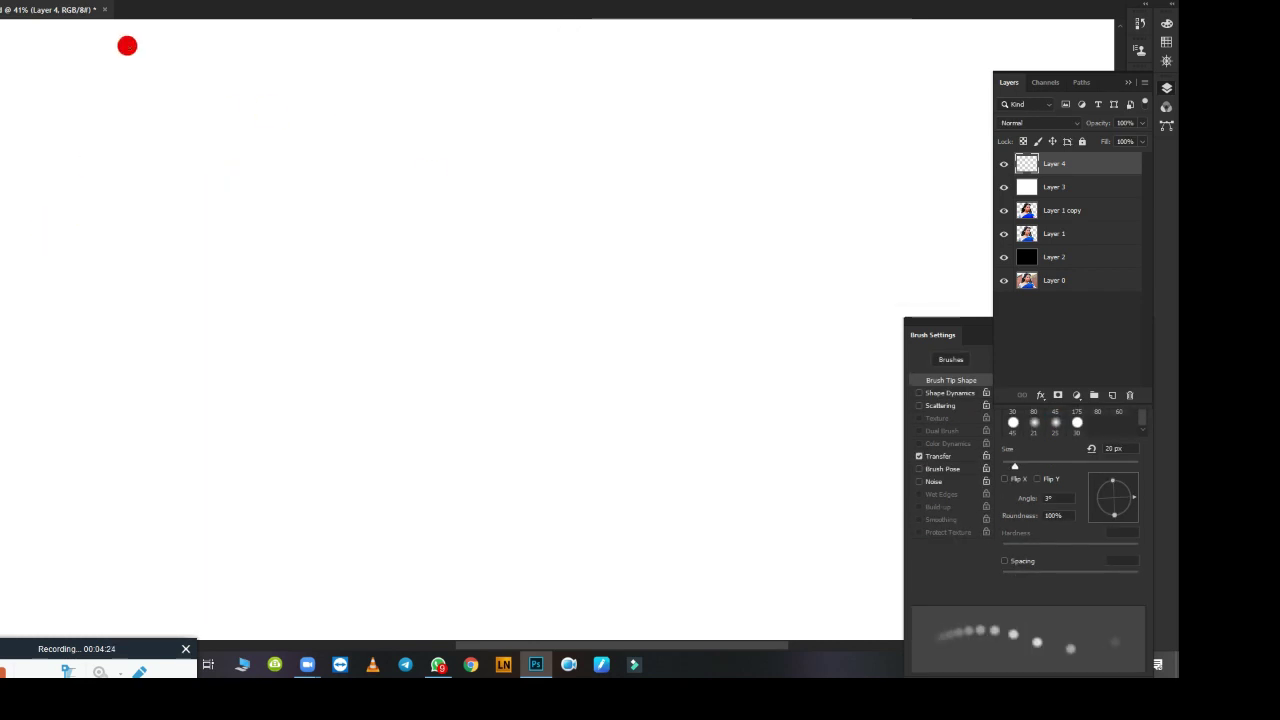
right_click(126, 43)
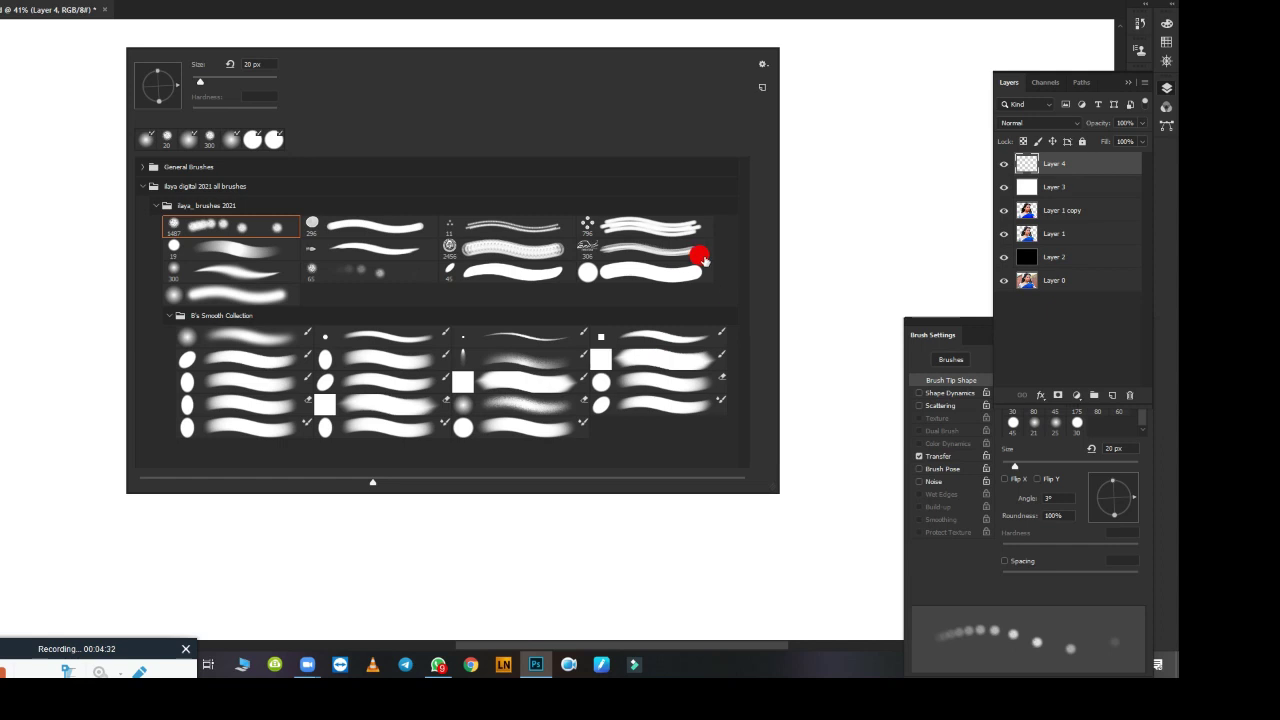
click(438, 664)
scroll(929, 429, up, 5)
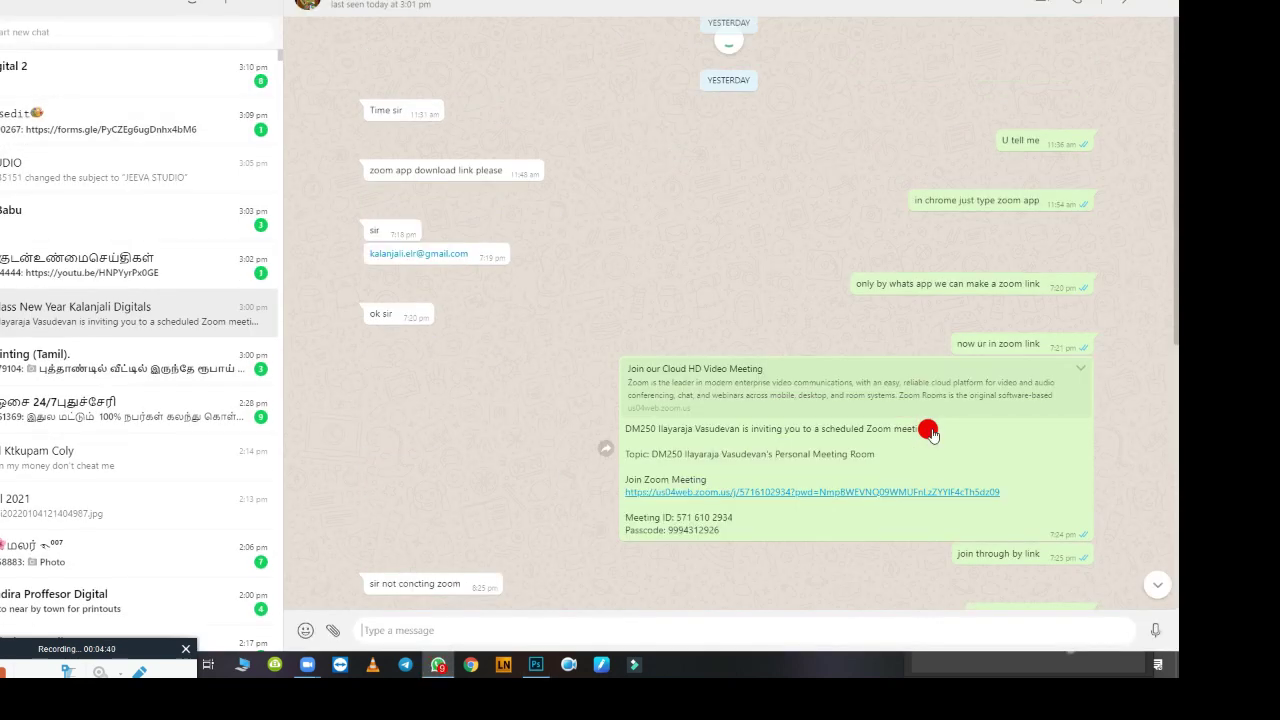
scroll(780, 322, up, 10)
scroll(771, 337, down, 15)
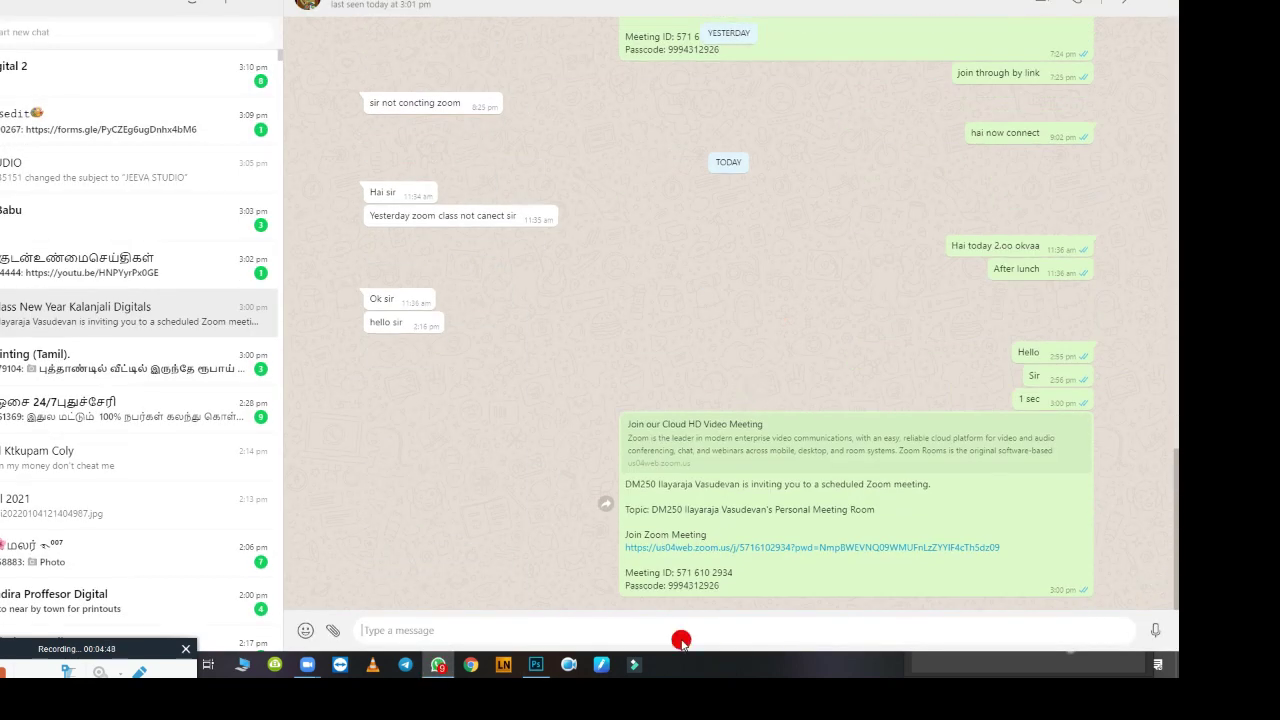
key(alt+Tab)
Step: Try the 1487 px dotted, 90 px and 45 px brush presets
right_click(275, 392)
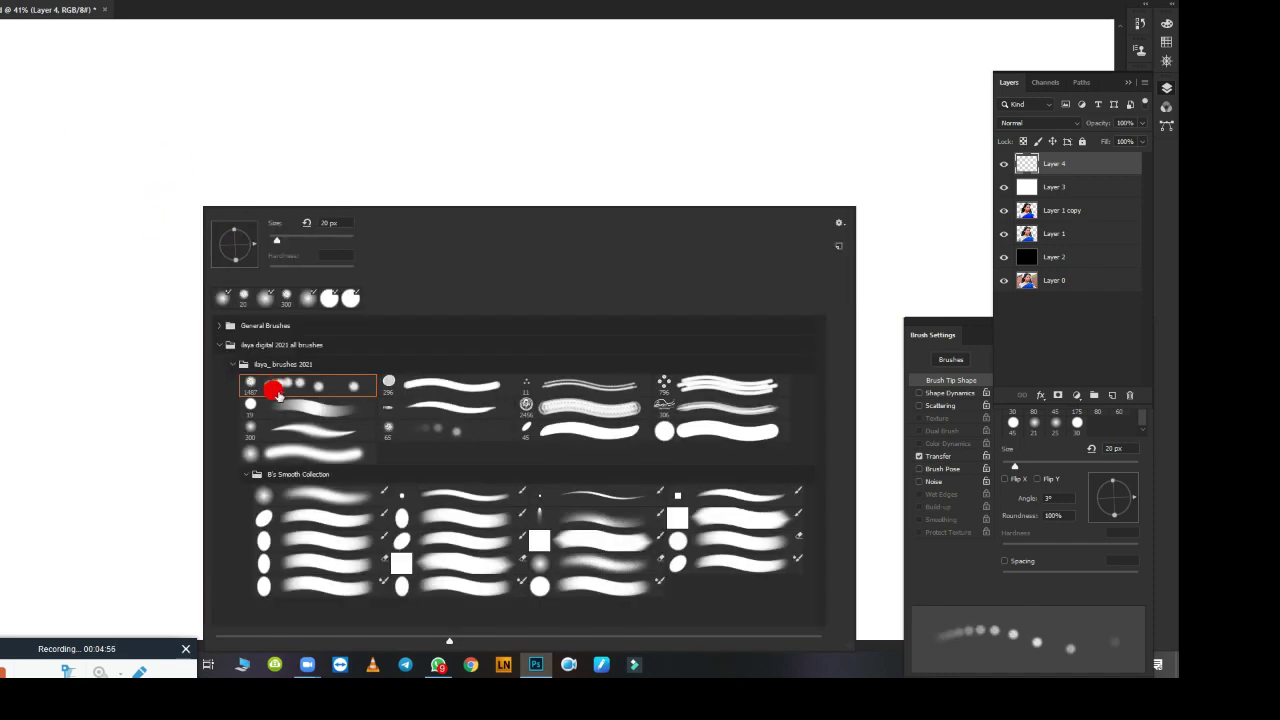
click(333, 390)
click(274, 143)
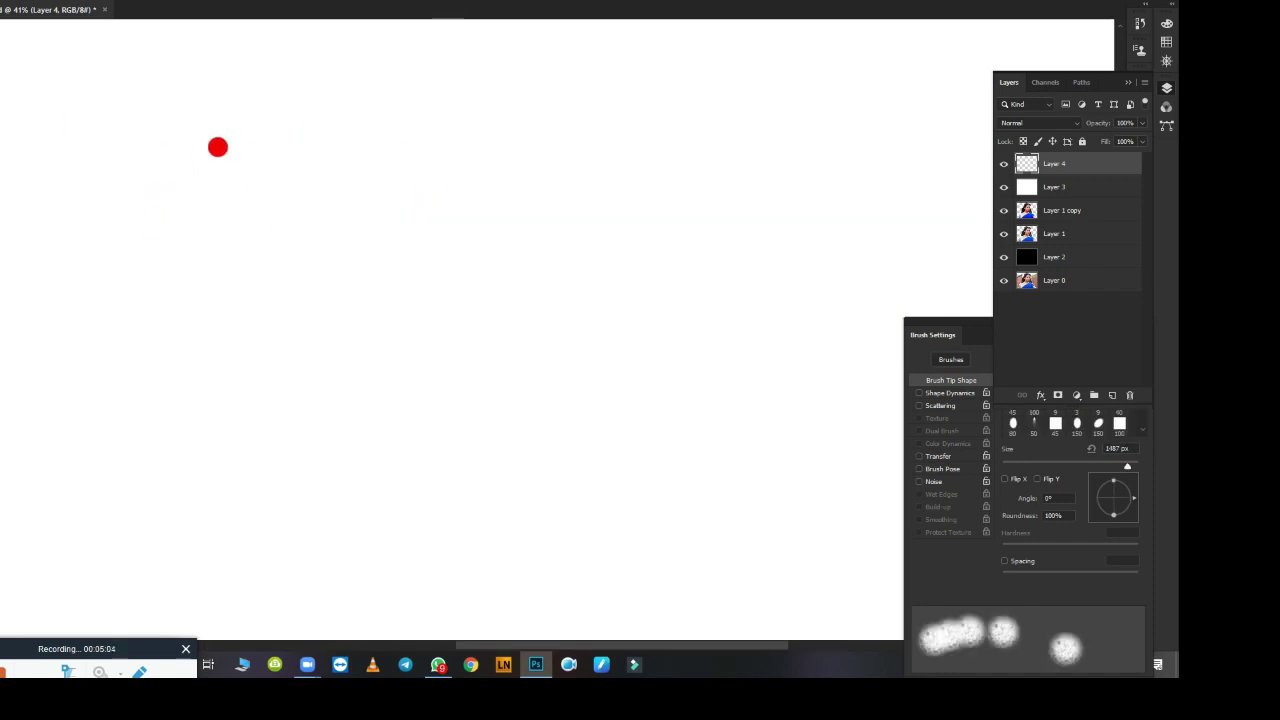
key(period)
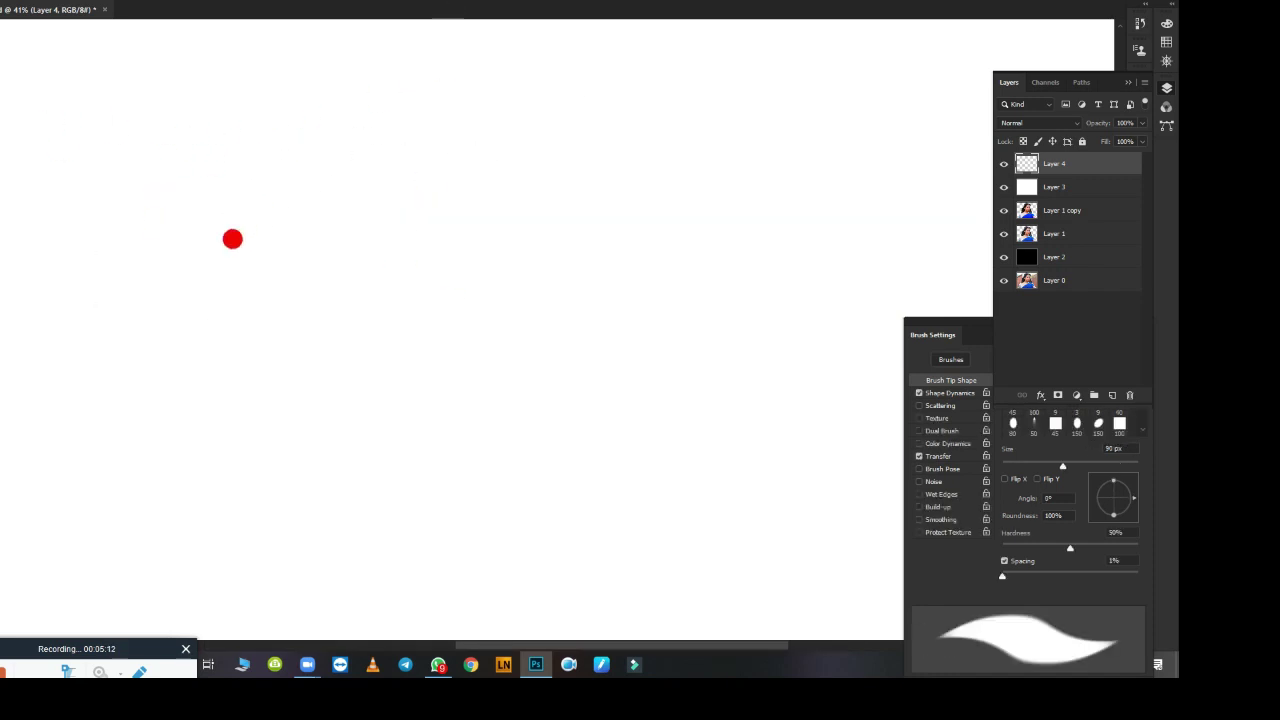
right_click(560, 250)
click(428, 449)
click(764, 80)
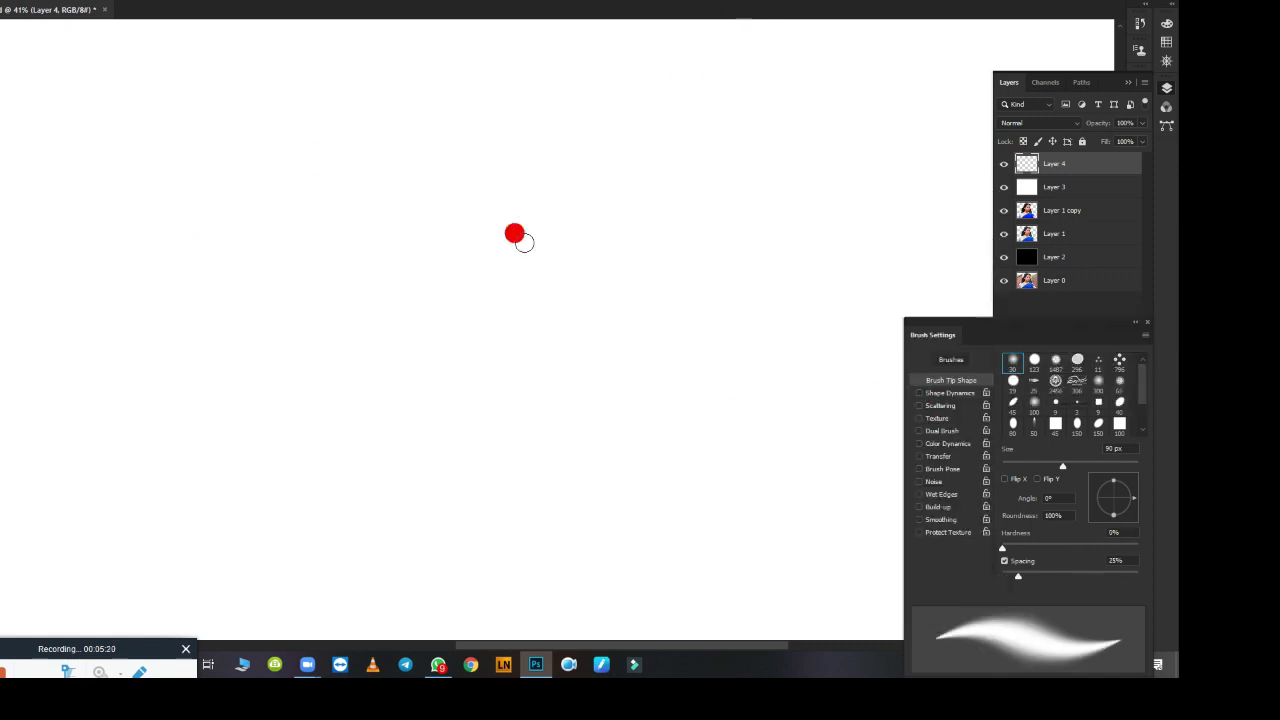
right_click(520, 238)
click(846, 40)
Step: Try the 19 px round and a soft round brush preset, then dismiss the picker
right_click(408, 320)
click(787, 431)
right_click(529, 412)
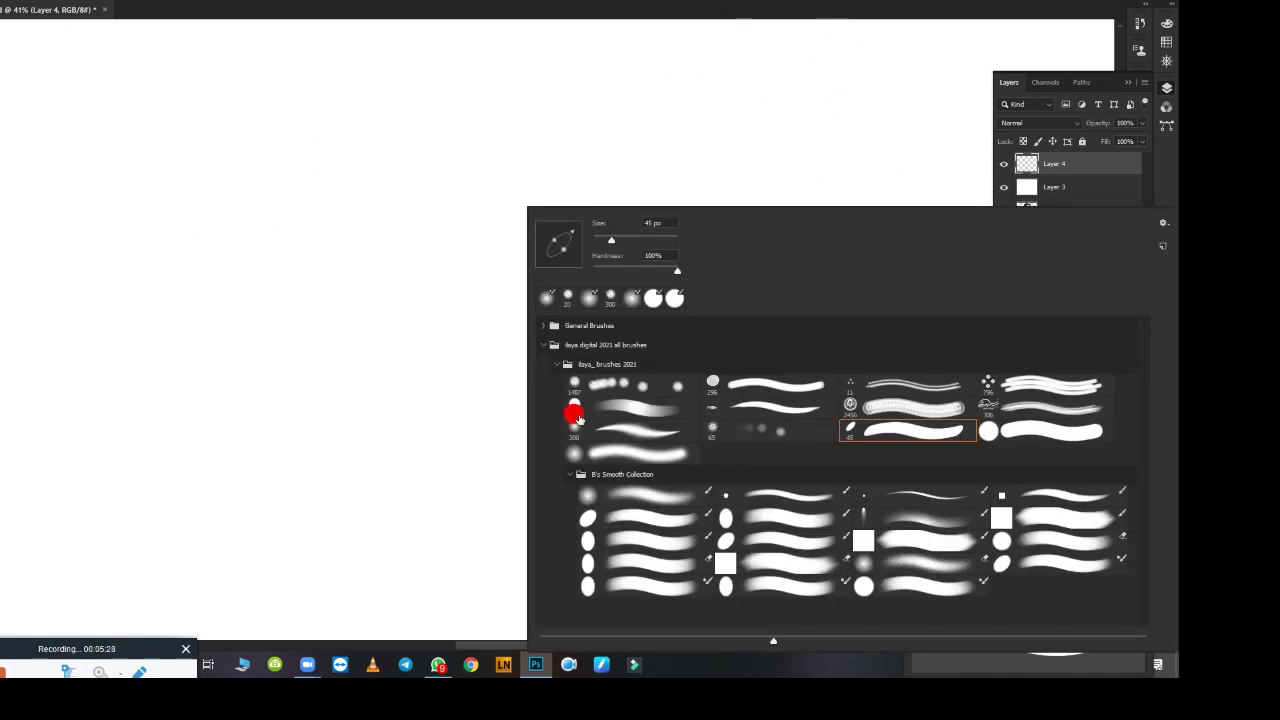
click(632, 410)
right_click(835, 351)
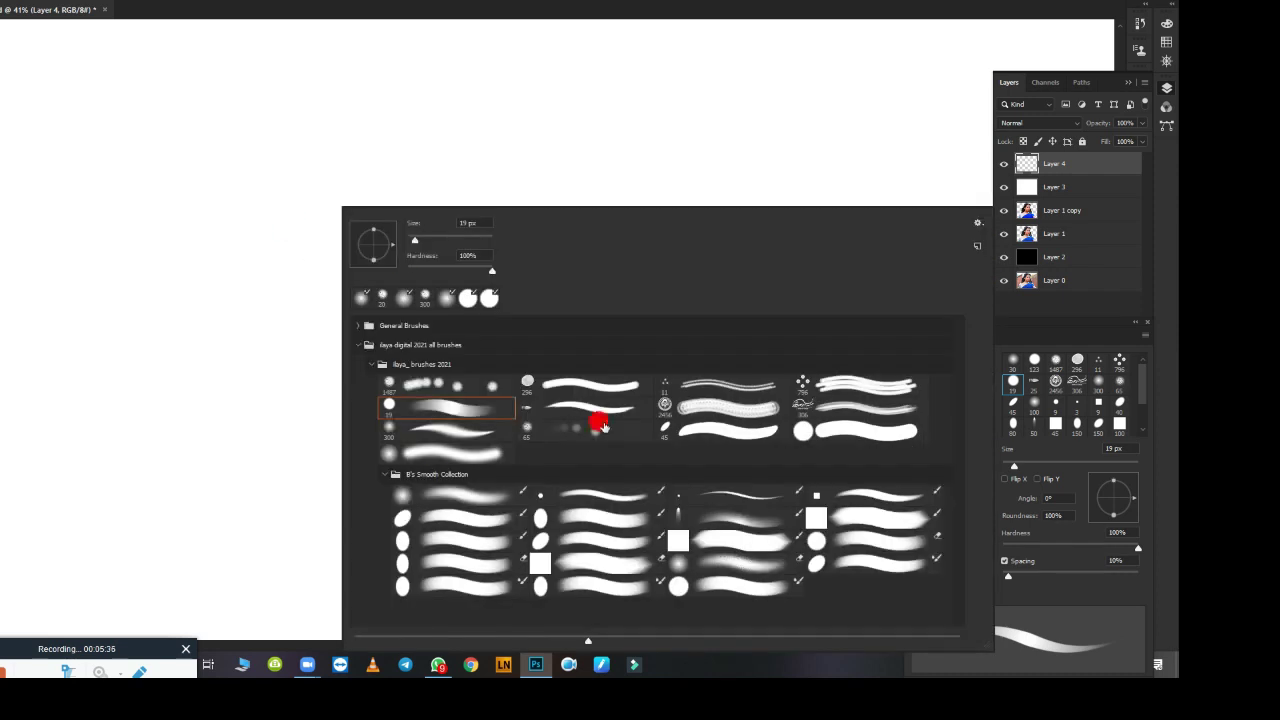
click(436, 452)
click(788, 4)
right_click(114, 181)
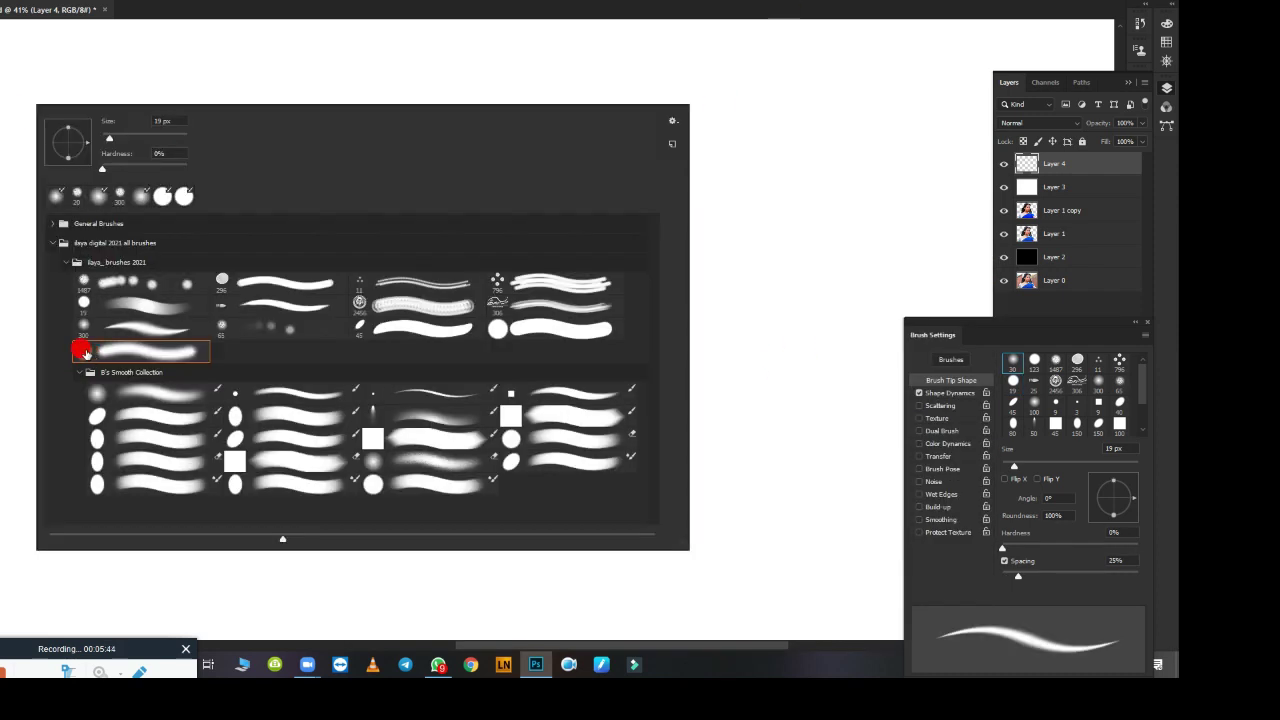
key(Escape)
Step: Make brush size follow pen pressure in Shape Dynamics and paint two test dots
click(950, 392)
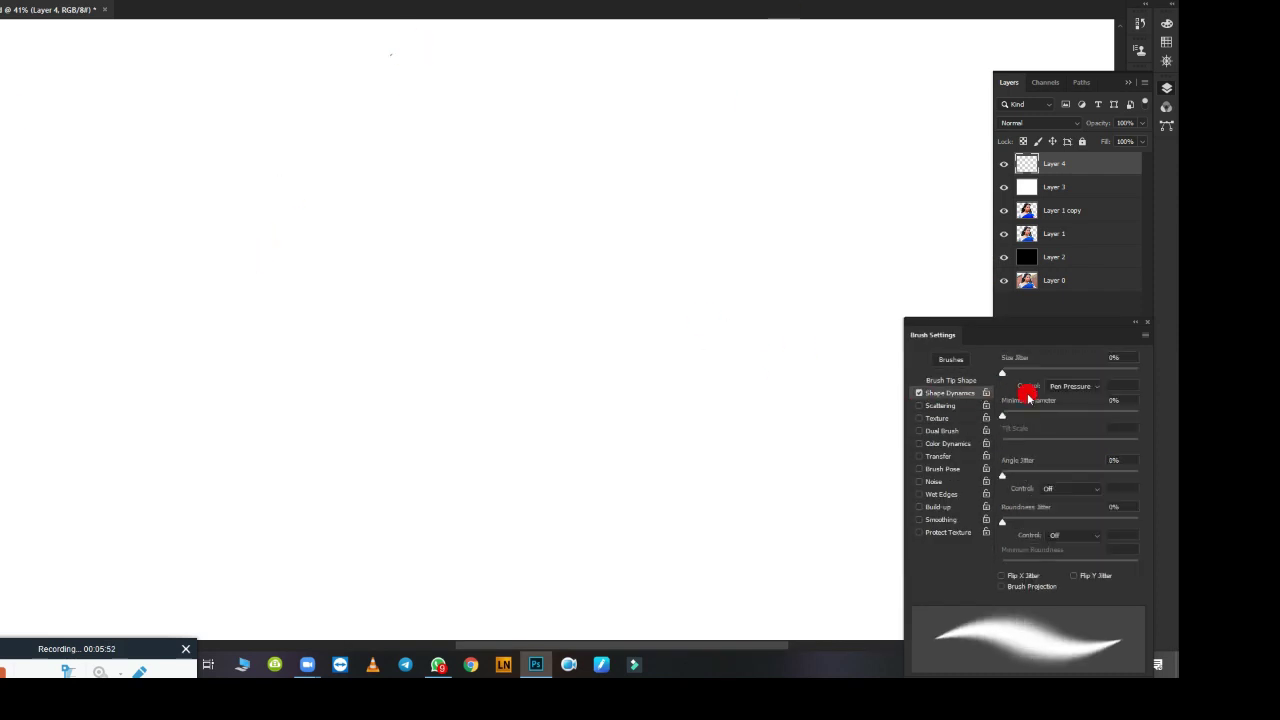
click(245, 268)
click(302, 240)
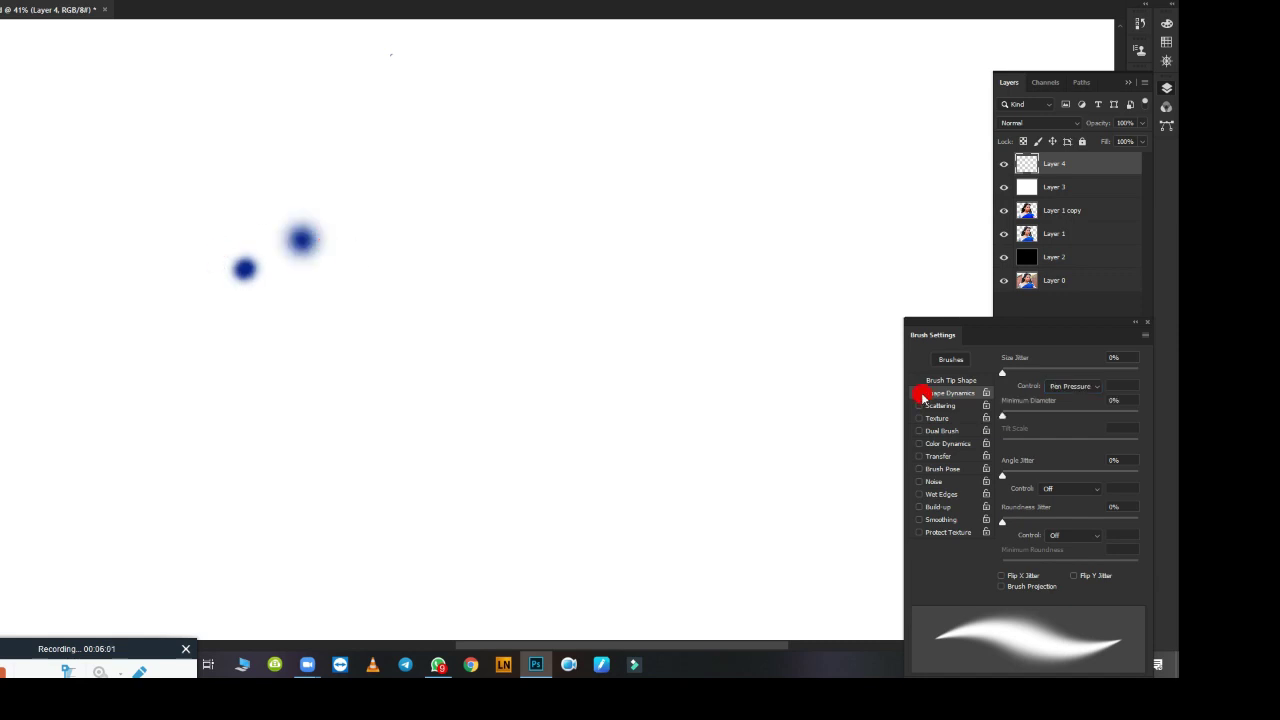
click(270, 343)
Step: Choose another brush preset and turn off its Spacing in Brush Tip Shape
right_click(403, 459)
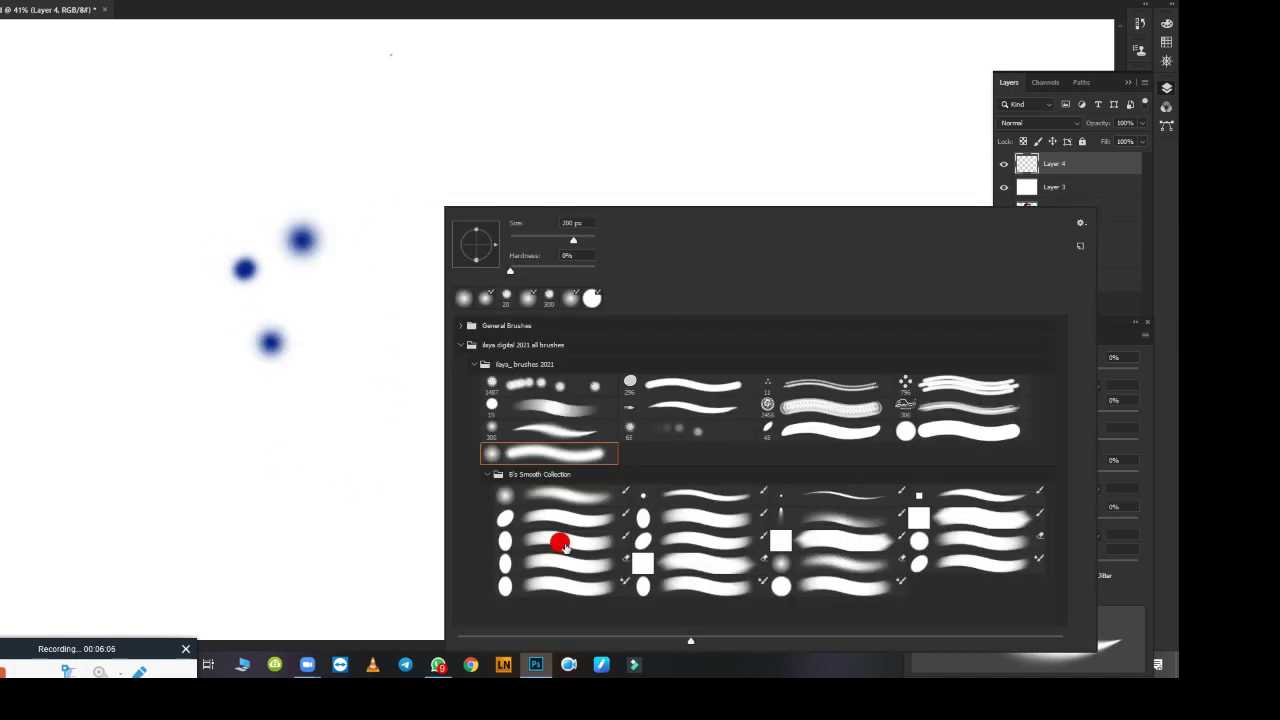
double_click(785, 586)
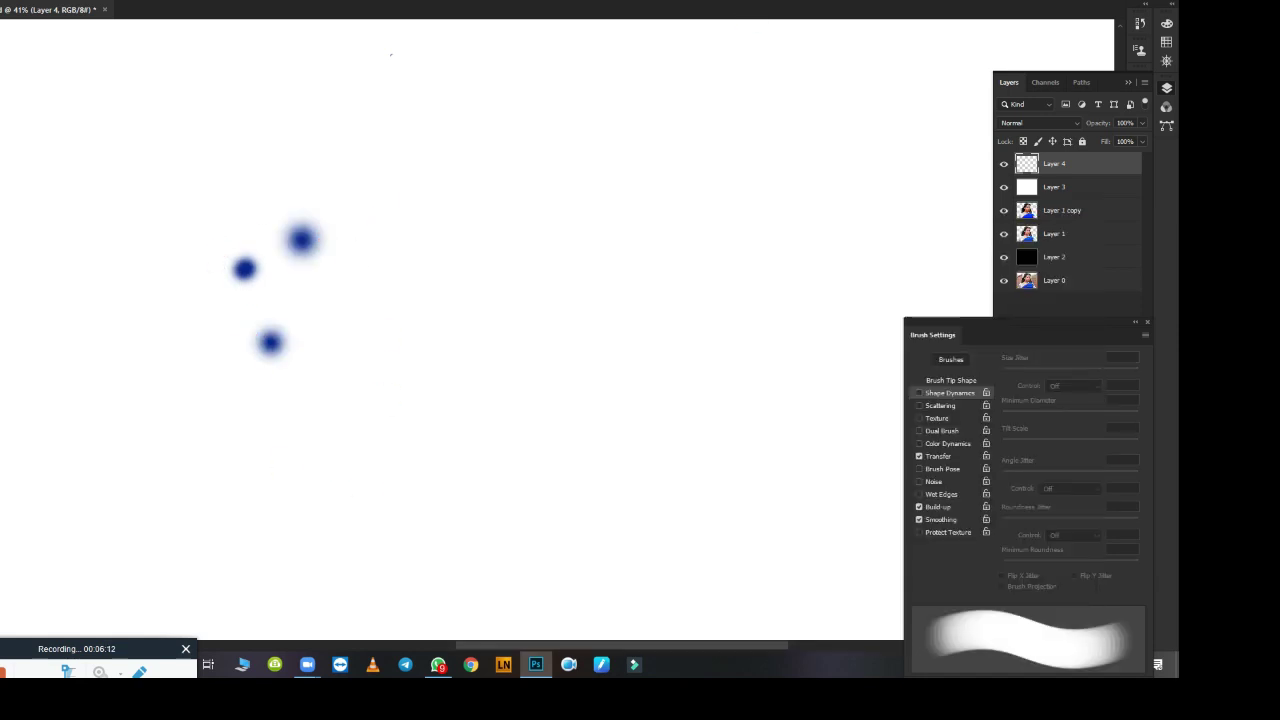
click(957, 381)
click(1006, 562)
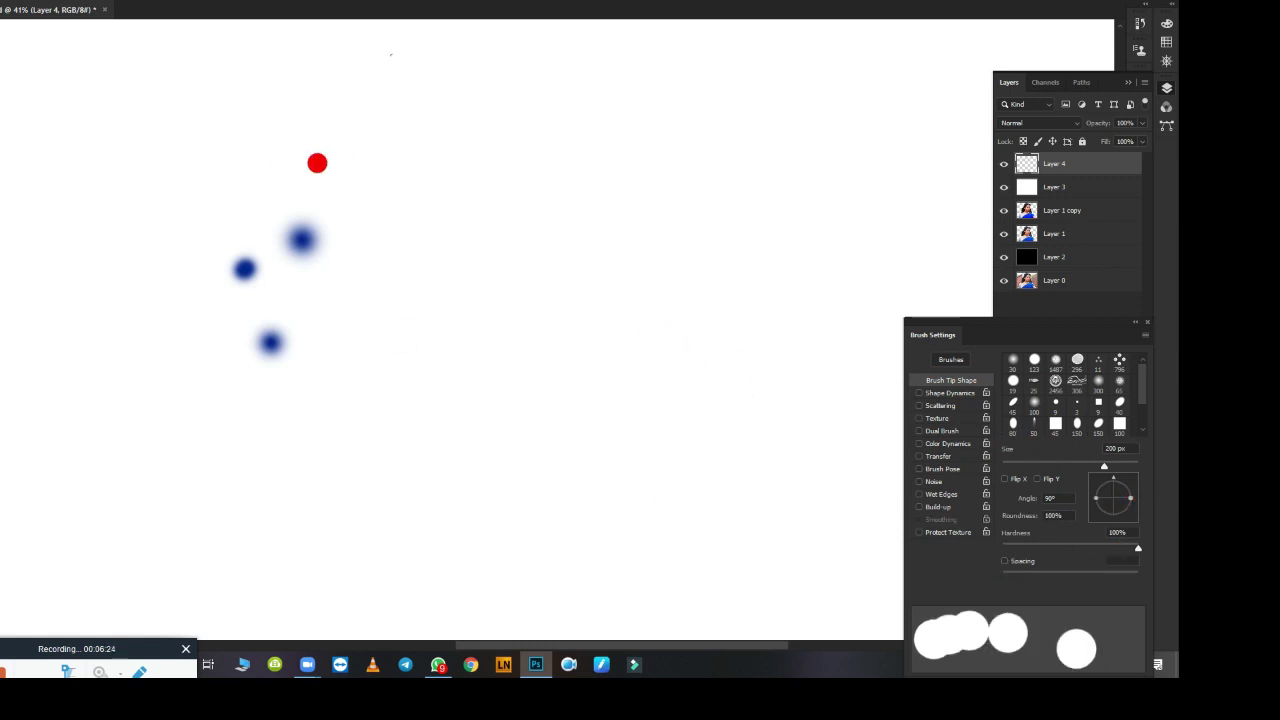
Step: Switch to a hard round preset and paint a blue dot on the canvas
right_click(185, 141)
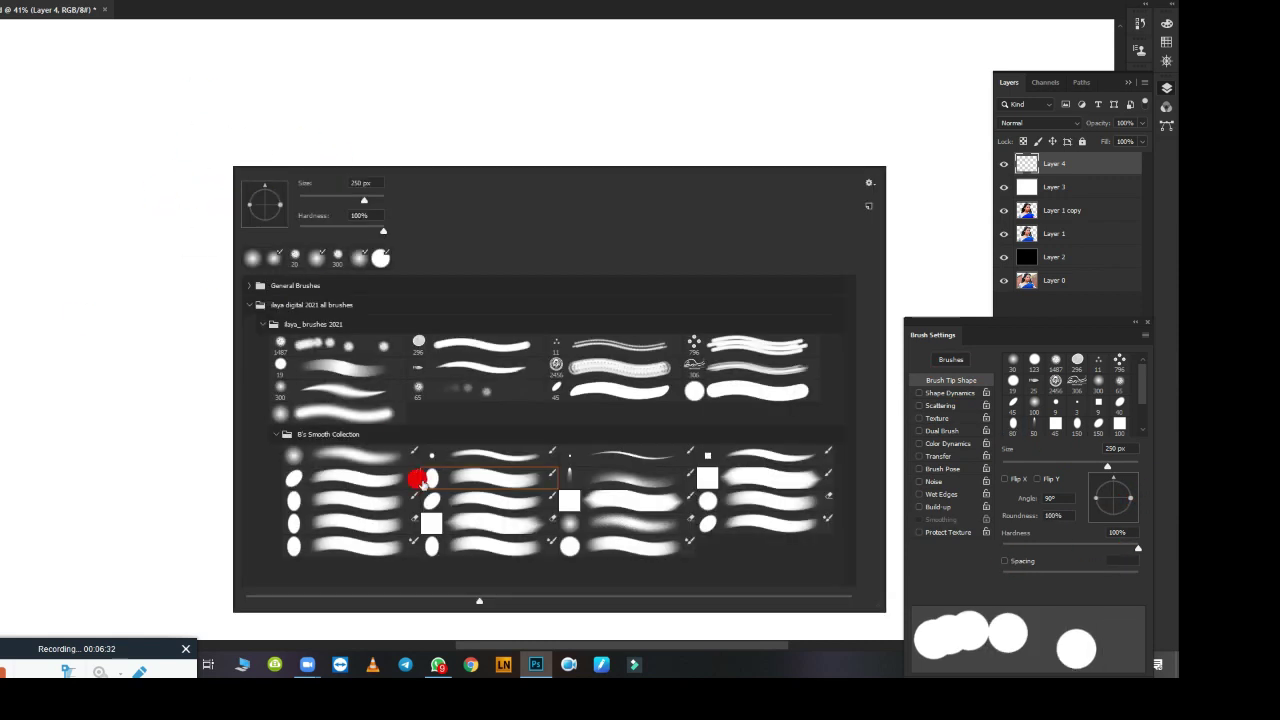
double_click(418, 479)
click(250, 272)
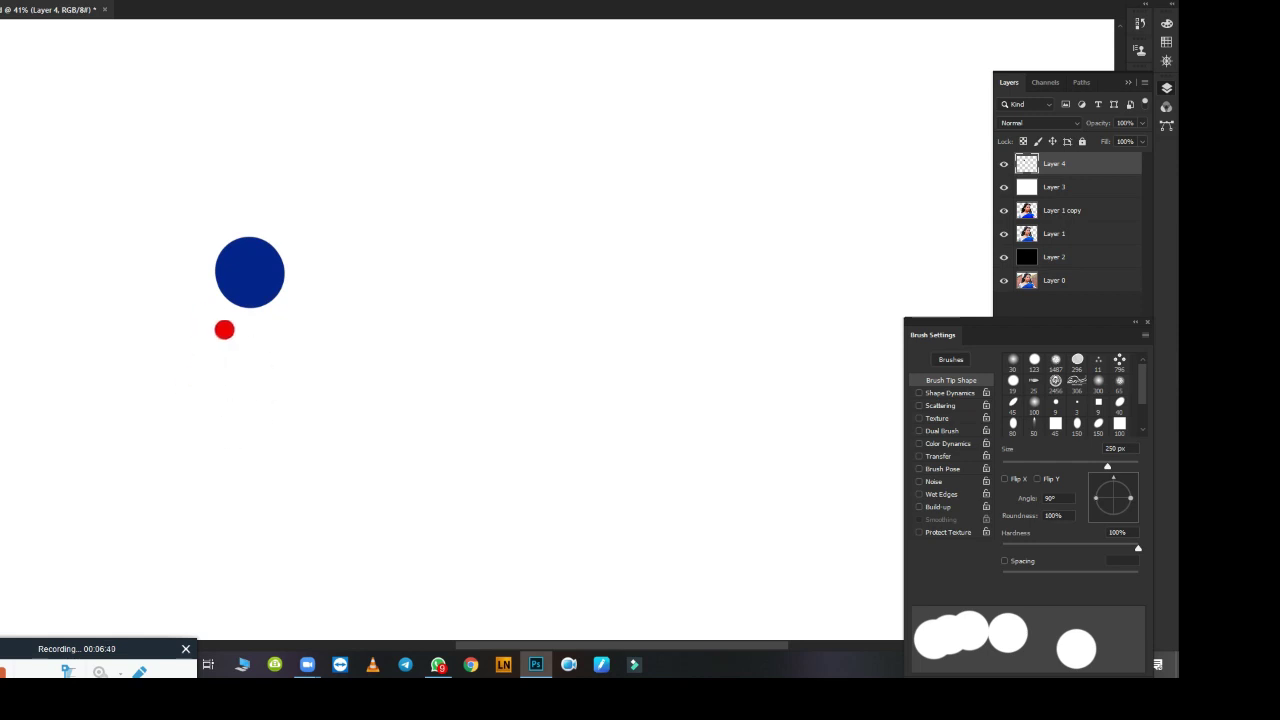
Step: Compare test dabs at 0% and about 45% brush hardness, then undo them
click(251, 363)
drag(998, 334, 839, 70)
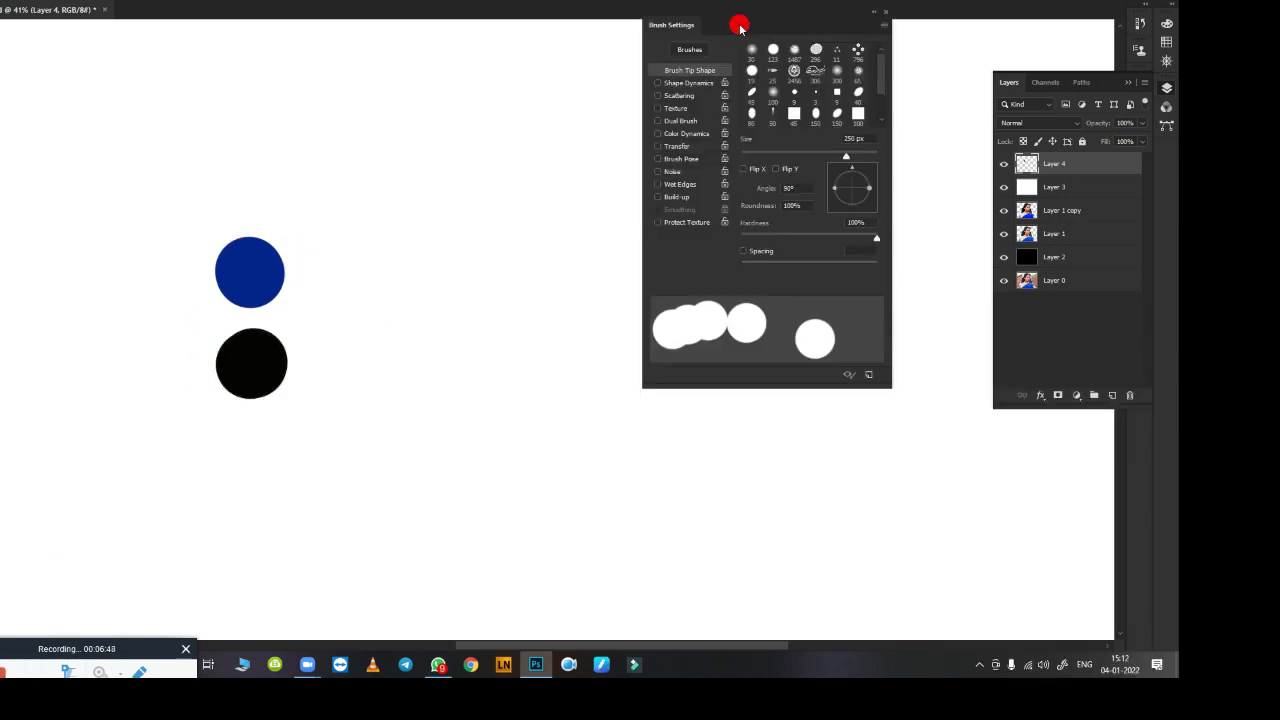
mouse_move(980, 284)
mouse_down()
mouse_move(843, 284)
mouse_move(904, 284)
mouse_up()
click(402, 371)
click(404, 267)
click(328, 191)
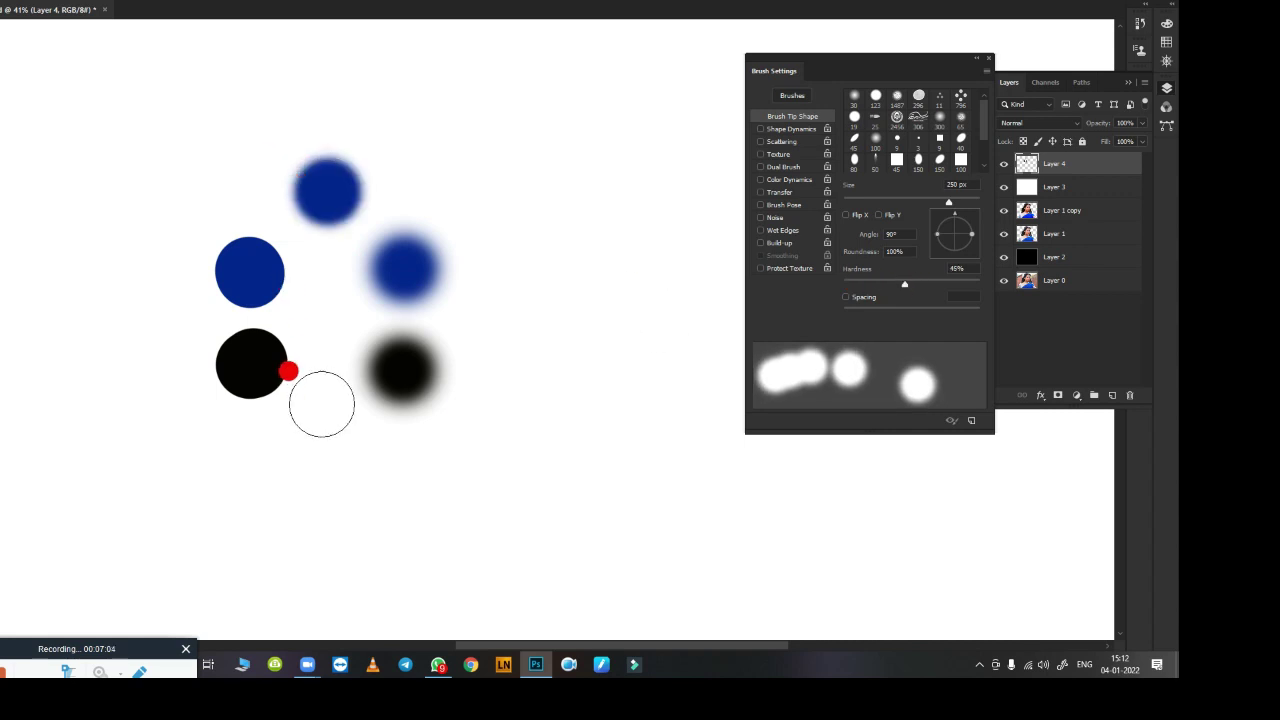
click(324, 430)
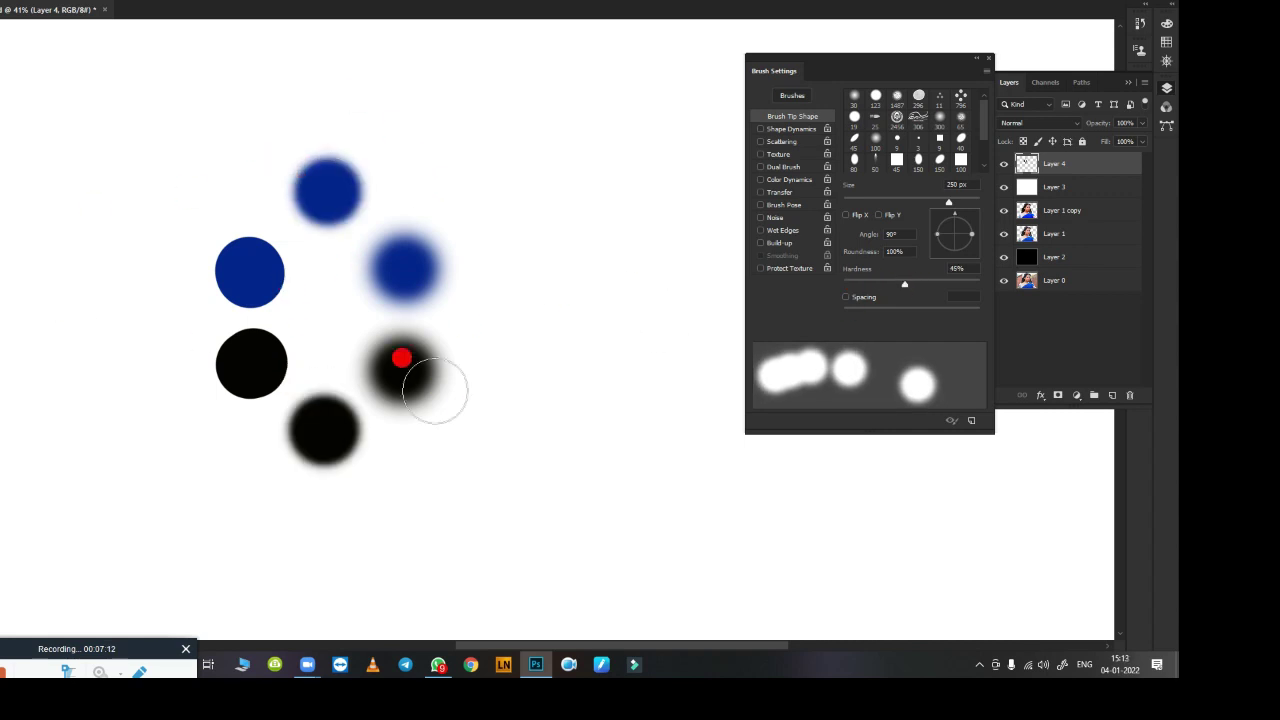
key(ctrl+z)
key(ctrl+z)
key(ctrl+z)
key(ctrl+z)
key(ctrl+z)
key(ctrl+z)
key(ctrl+z)
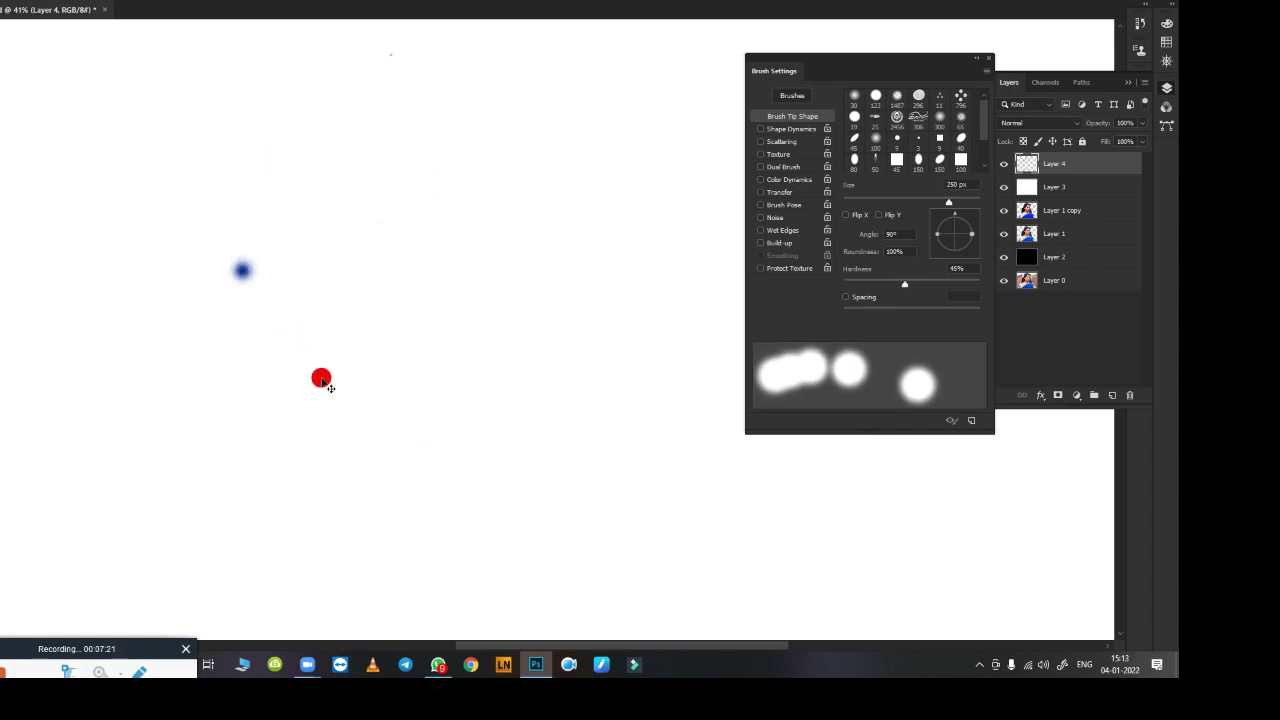
key(ctrl+z)
Step: At 100% hardness with 1% spacing, paint four continuous black strokes, then undo
drag(866, 278, 982, 281)
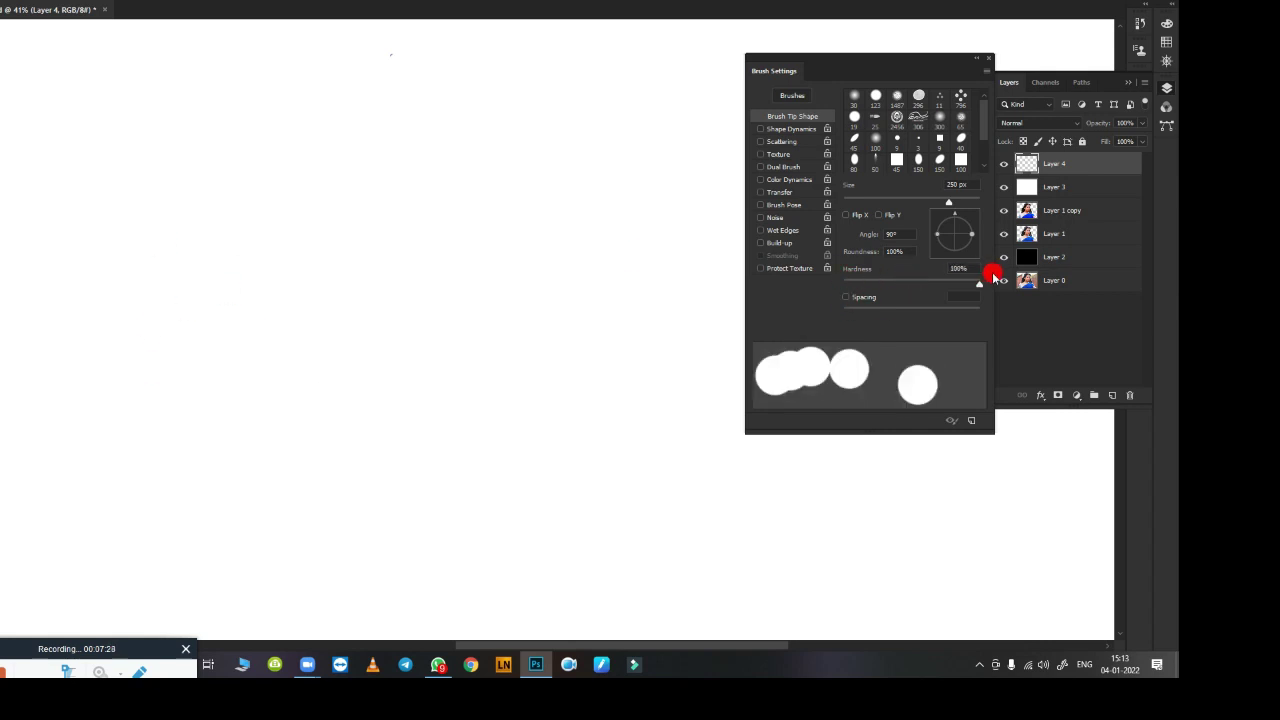
click(846, 297)
drag(877, 309, 843, 309)
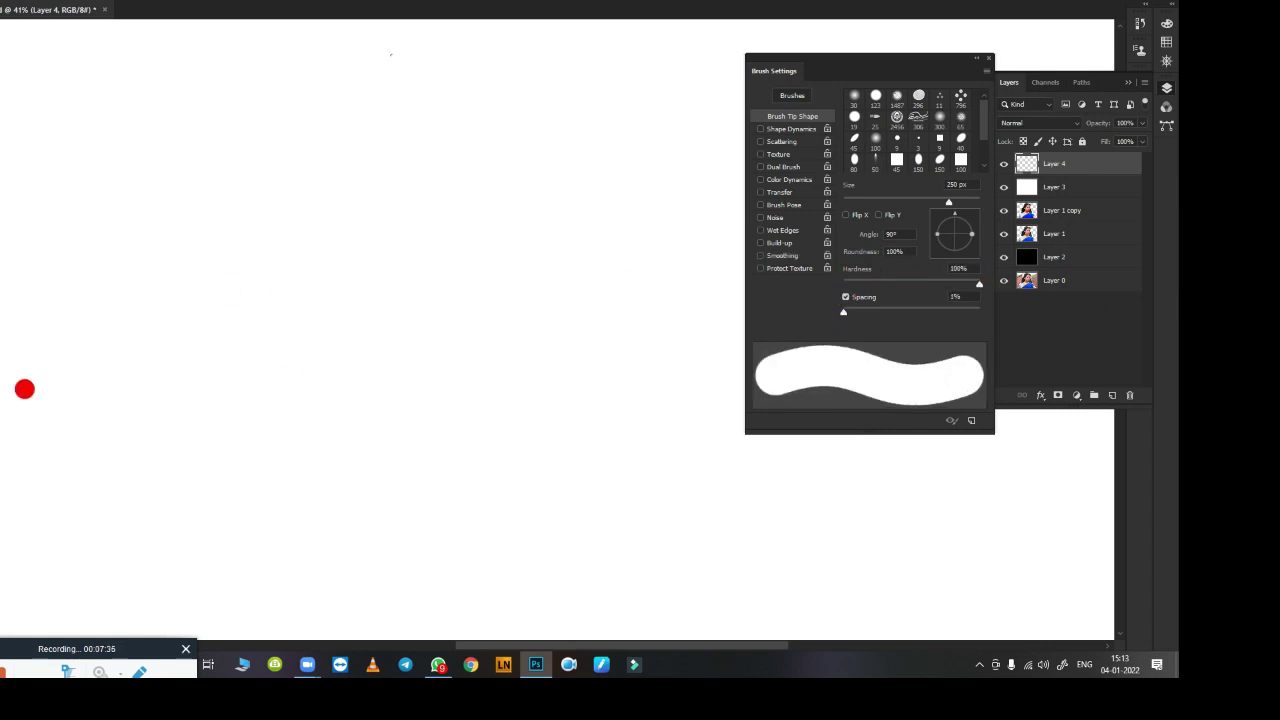
drag(50, 415, 595, 118)
drag(115, 515, 558, 262)
drag(245, 560, 582, 380)
drag(60, 232, 325, 100)
key(ctrl+z)
key(ctrl+z)
key(ctrl+z)
Step: Compare hard black strokes painted with spacing off versus spacing at 1%
click(846, 297)
drag(60, 335, 400, 135)
drag(95, 460, 460, 245)
drag(220, 530, 540, 330)
drag(540, 450, 690, 330)
drag(225, 110, 307, 75)
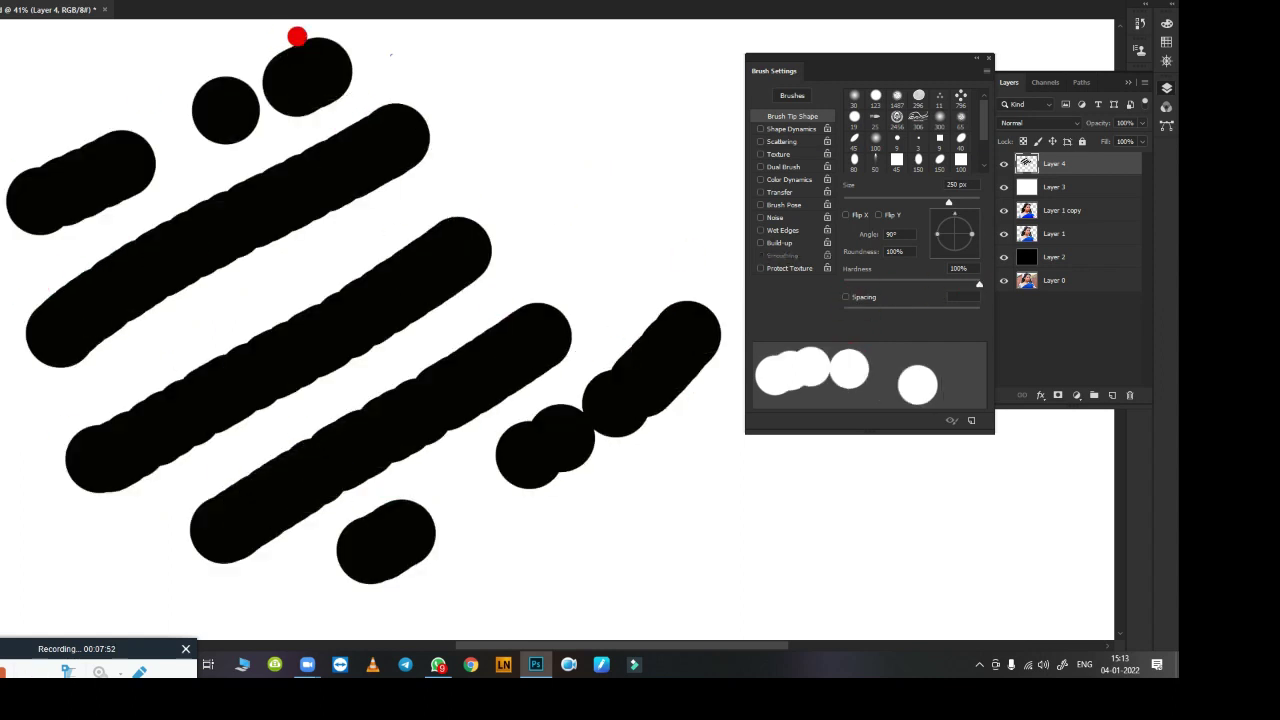
key(ctrl+minus)
key(ctrl+minus)
click(846, 297)
drag(245, 490, 655, 268)
drag(325, 555, 700, 345)
drag(240, 425, 545, 270)
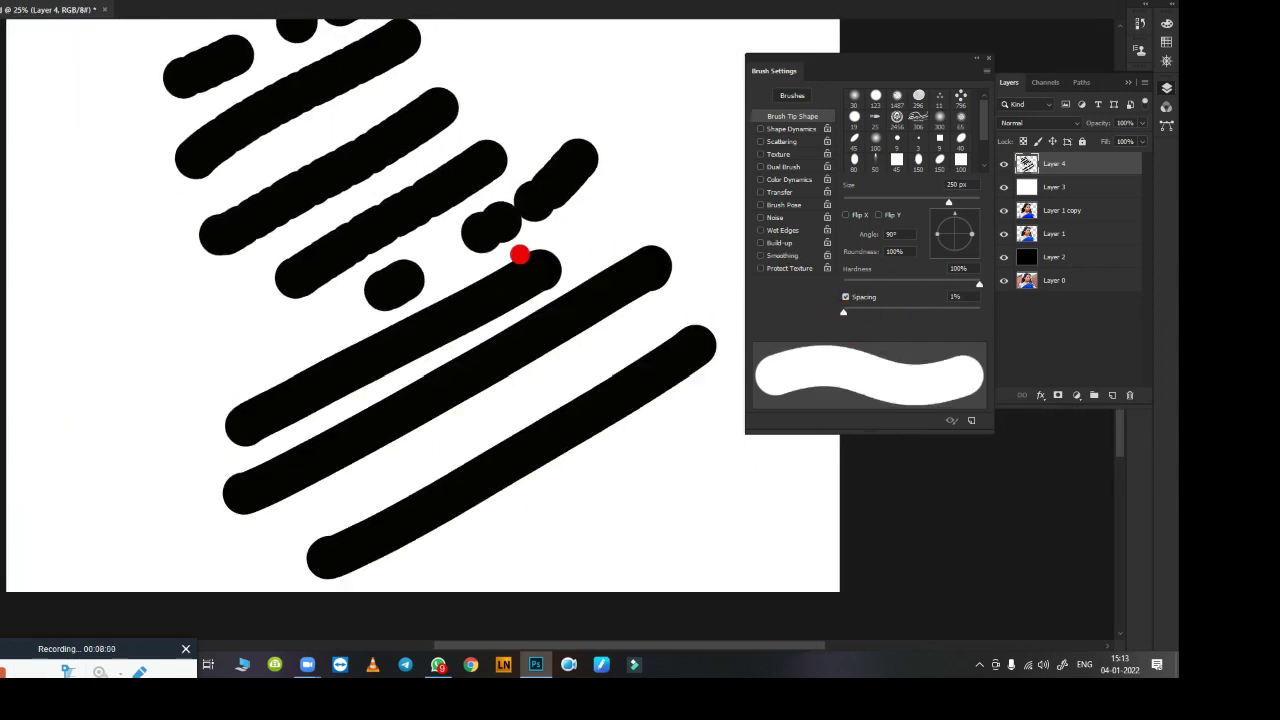
key(ctrl+z)
Step: Paint soft 0% hardness strokes with and without spacing, then clear the layer
drag(975, 285, 843, 284)
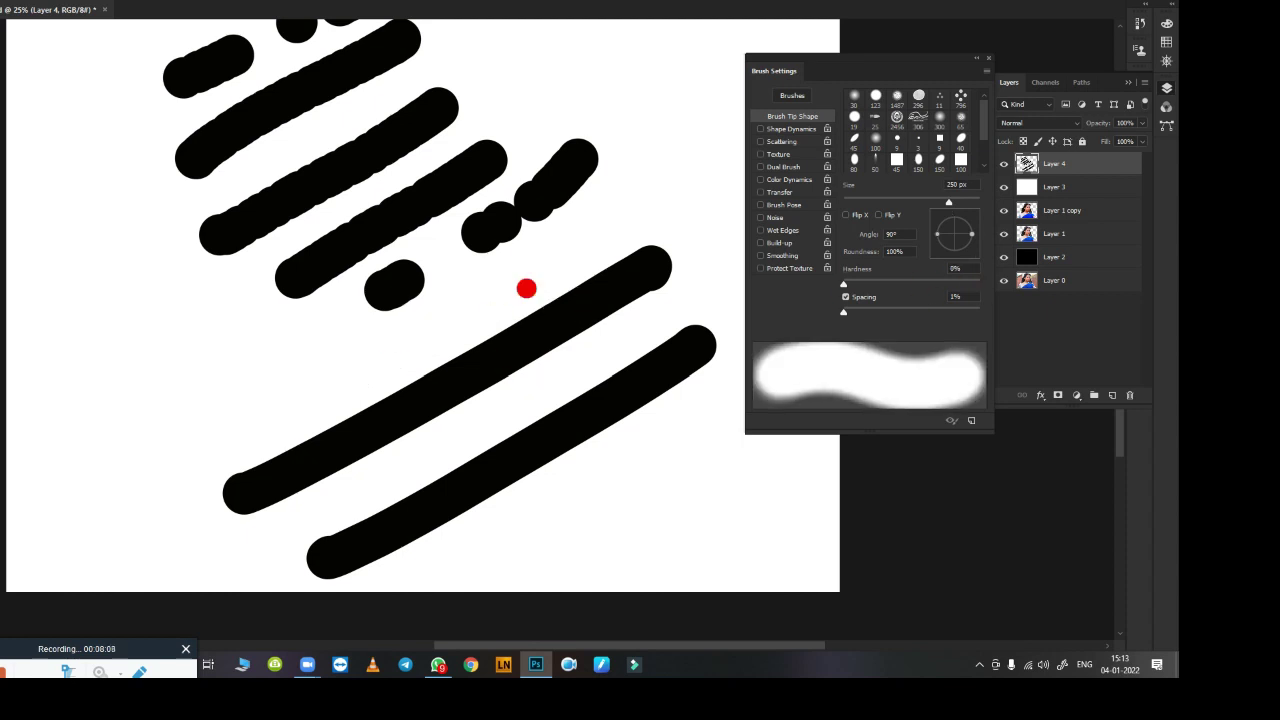
drag(680, 200, 275, 415)
drag(310, 290, 80, 410)
drag(20, 340, 300, 200)
drag(40, 262, 215, 167)
click(845, 297)
drag(700, 60, 646, 134)
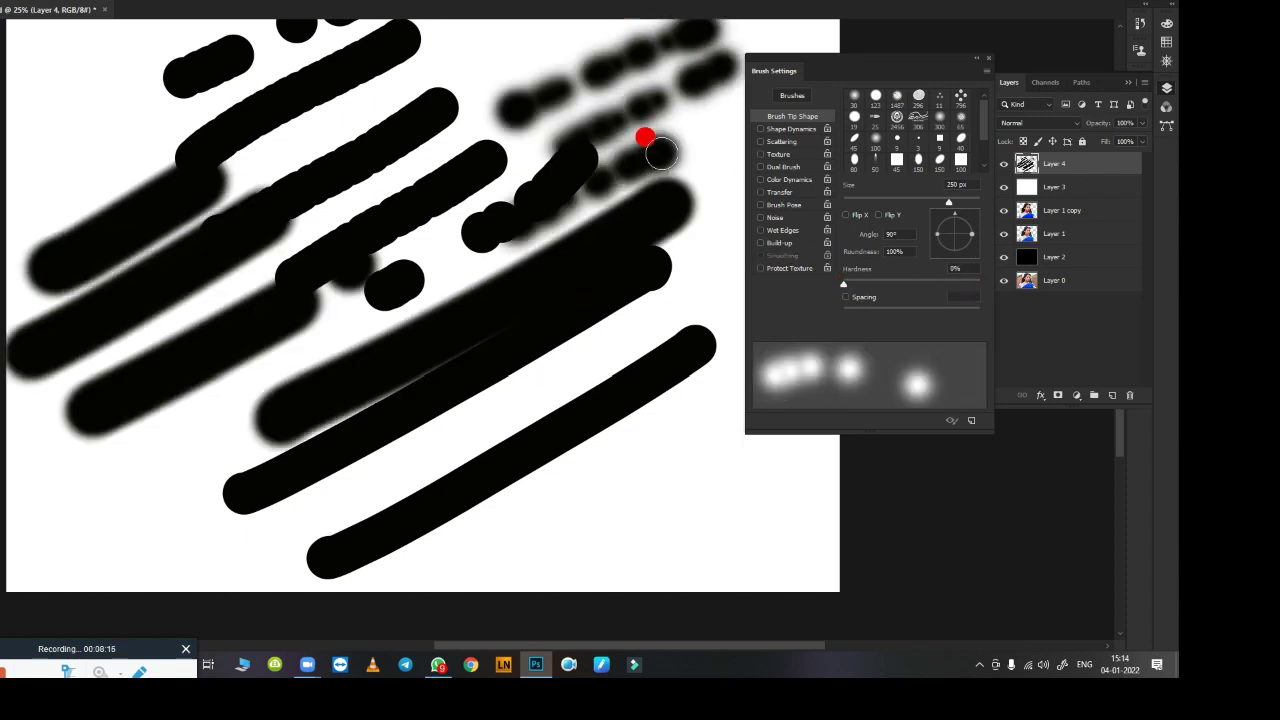
key(ctrl+a)
key(Delete)
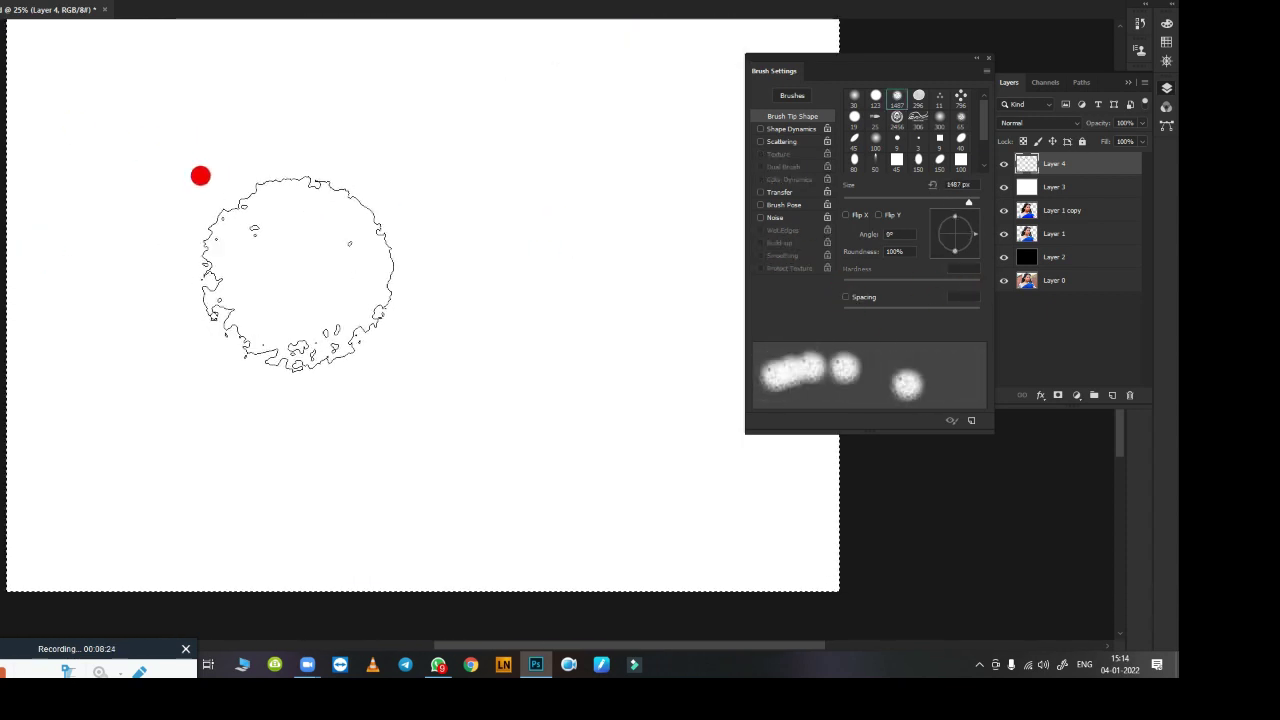
Step: Paint hard 100% hardness black dabs and strokes, turning spacing on
click(202, 205)
drag(843, 284, 979, 284)
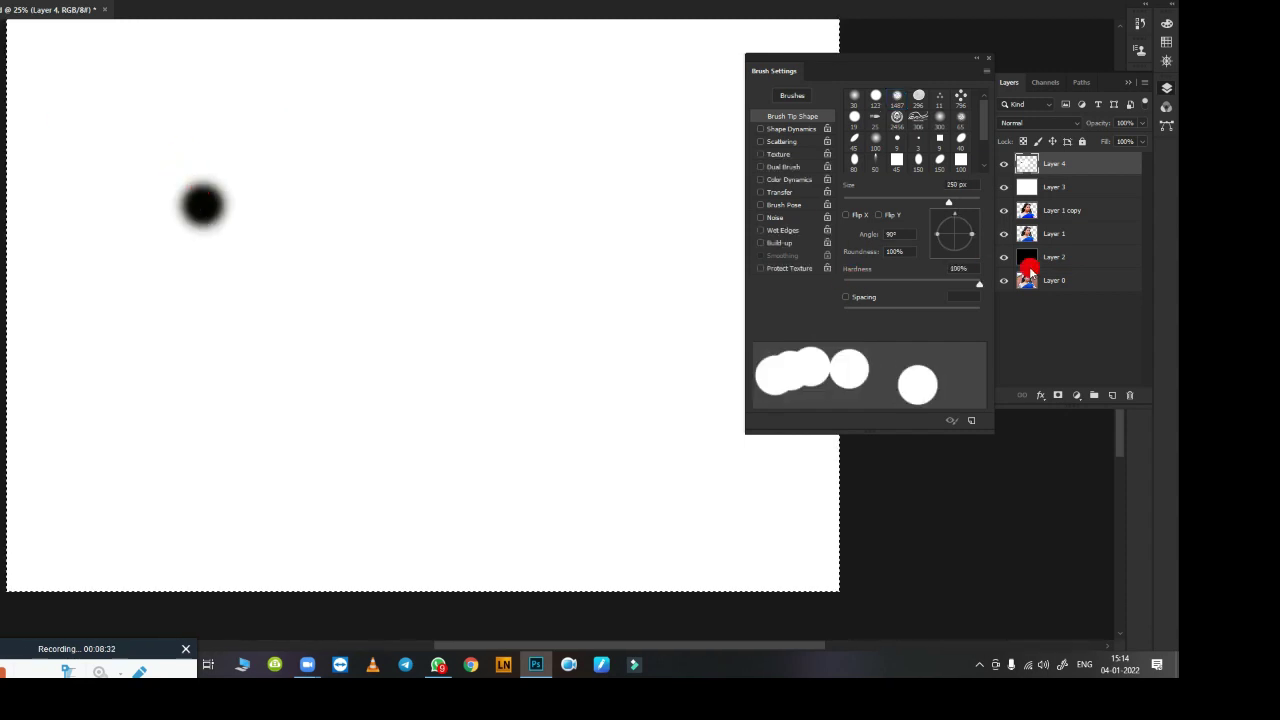
click(307, 185)
click(218, 303)
drag(218, 303, 395, 240)
drag(460, 215, 545, 188)
click(845, 297)
drag(235, 385, 585, 275)
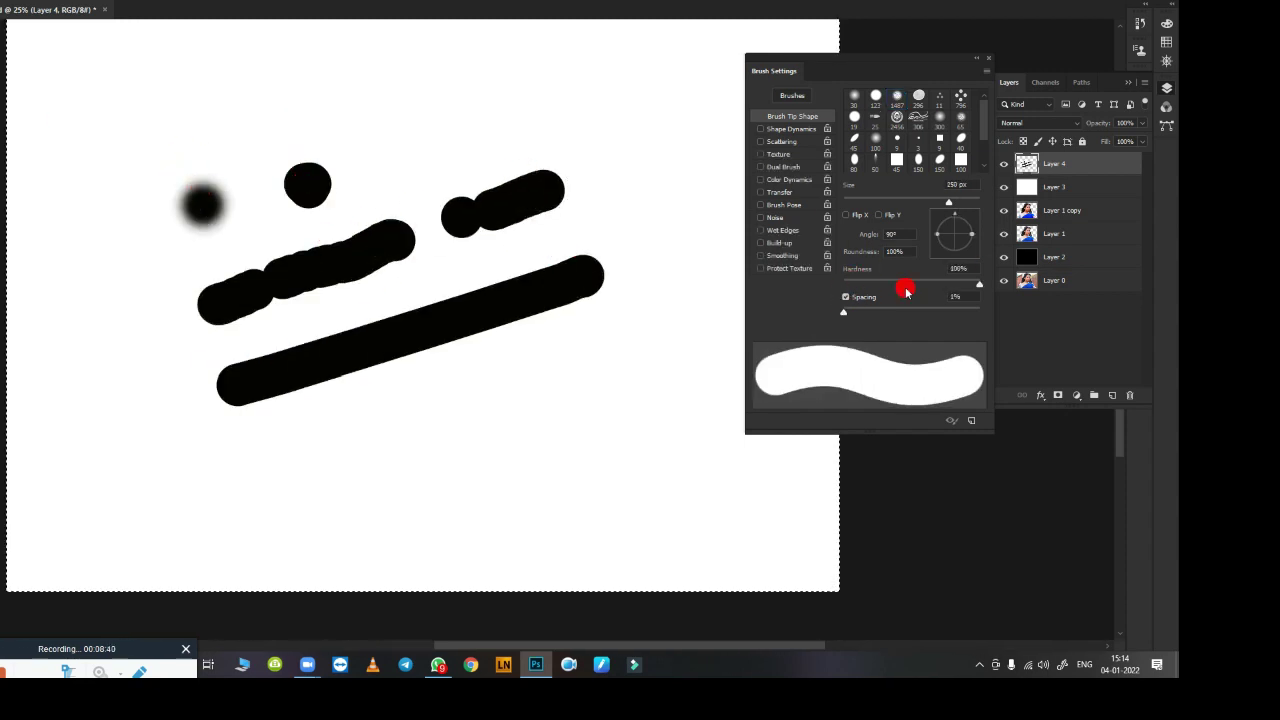
Step: At 0% hardness paint soft and dotted strokes, then clear the layer and deselect
drag(905, 284, 830, 284)
drag(285, 445, 575, 345)
drag(343, 514, 535, 429)
drag(560, 500, 357, 18)
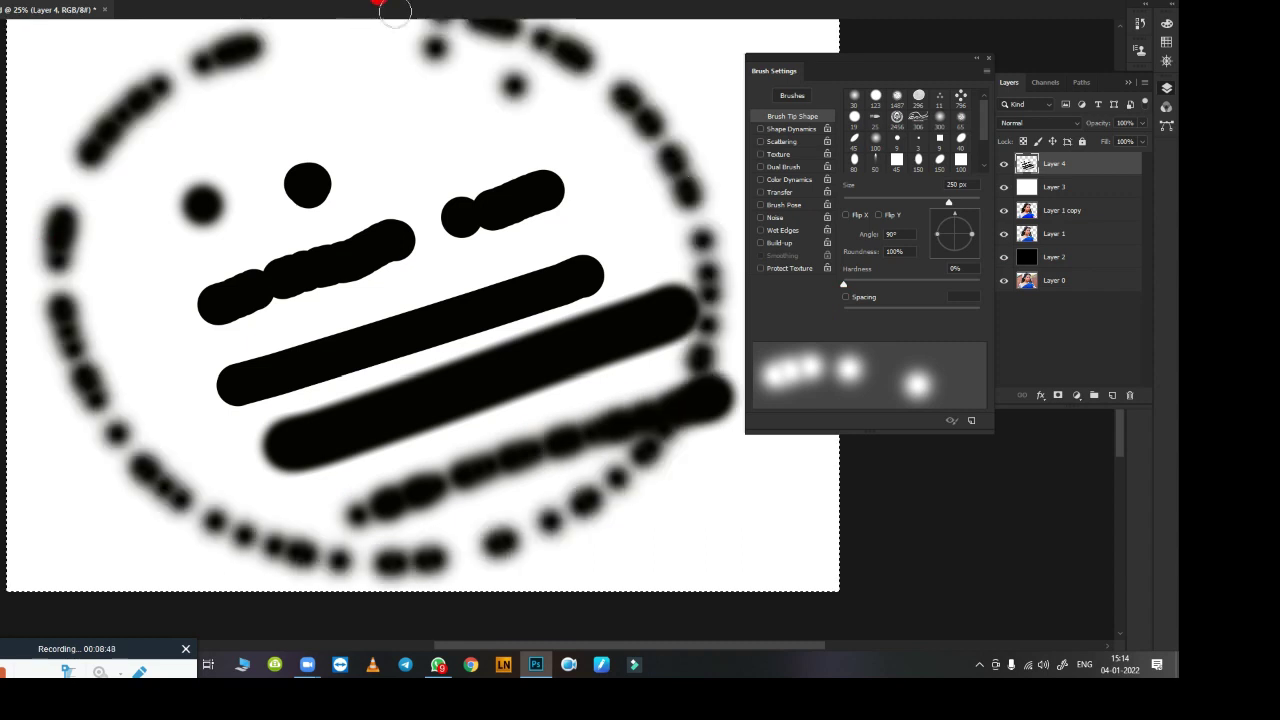
key(ctrl+a)
key(Delete)
key(ctrl+d)
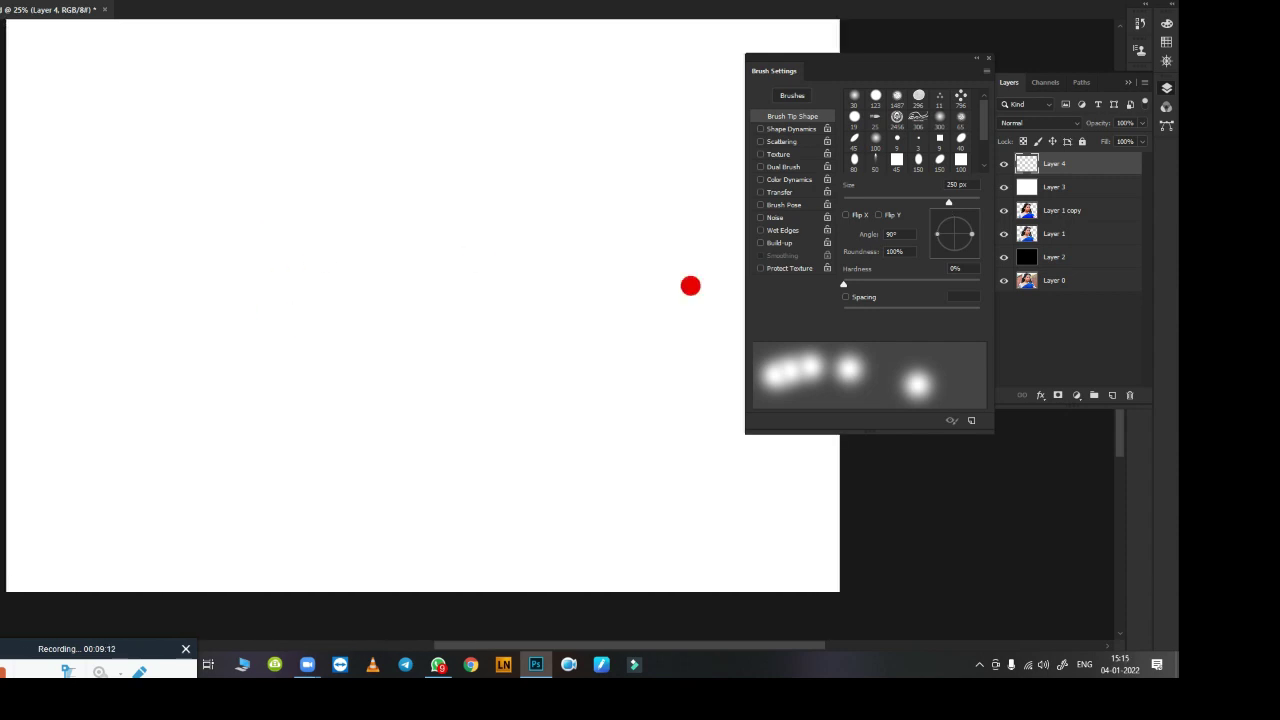
Step: Select all of Layer 4, briefly check WhatsApp, and return to Photoshop
key(ctrl+a)
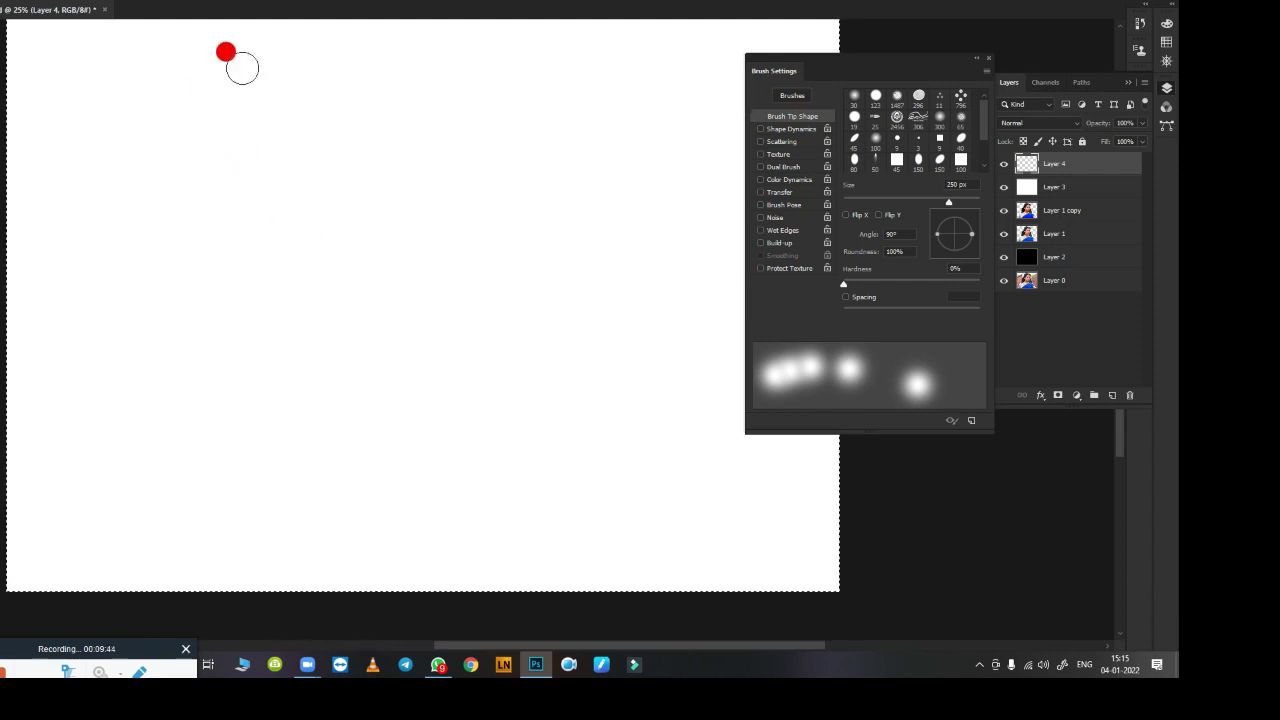
click(438, 662)
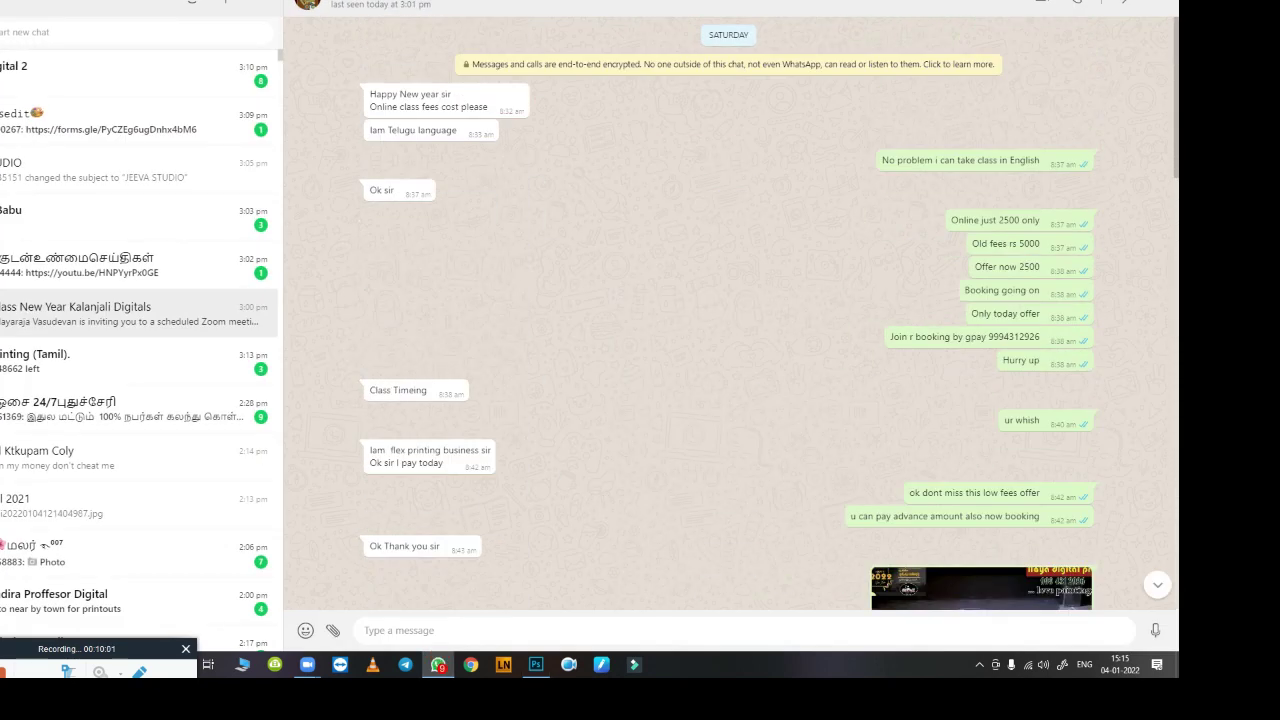
click(438, 664)
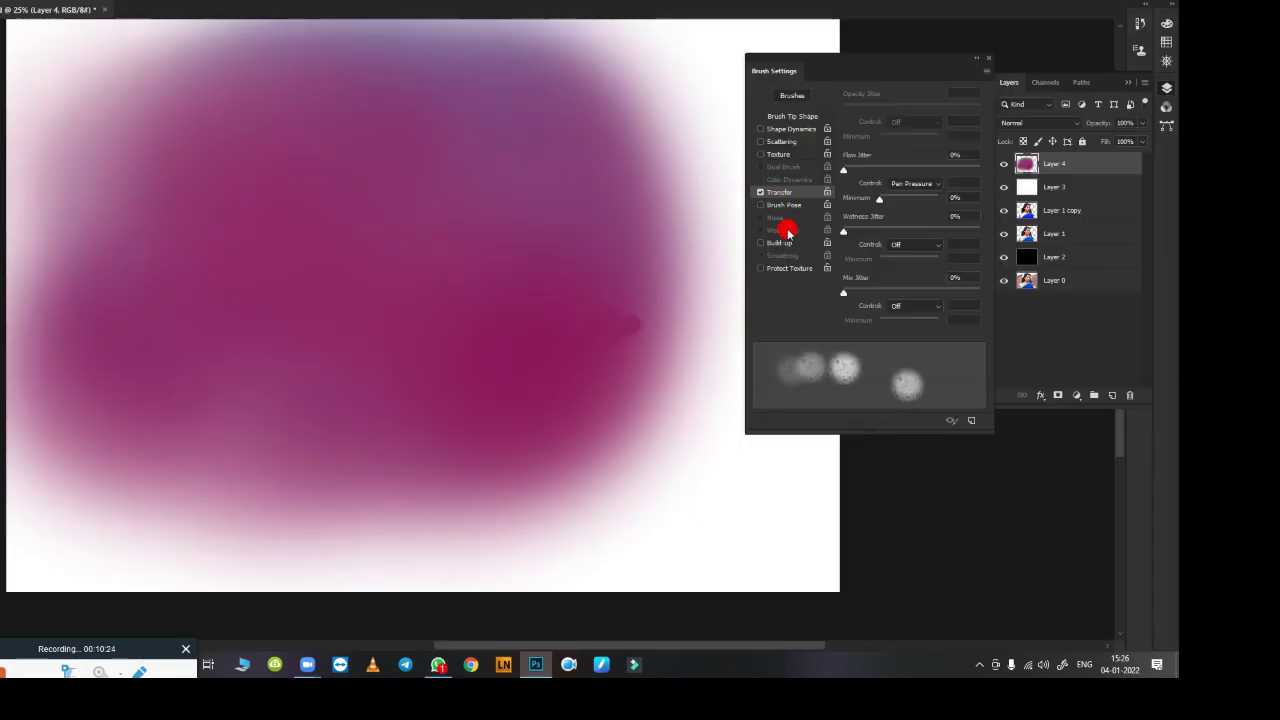
Step: Turn on the brush's Transfer option and zoom in on the woman's face
click(760, 129)
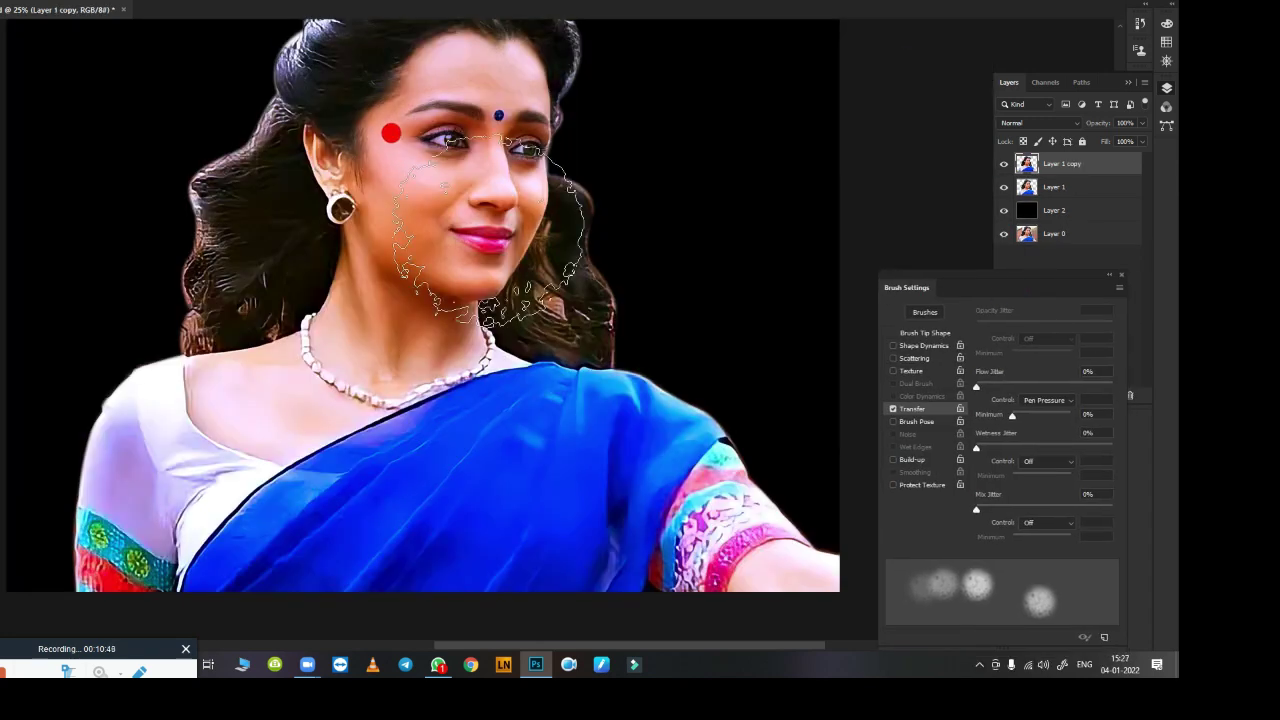
mouse_move(390, 133)
mouse_down()
mouse_move(571, 304)
mouse_move(563, 257)
mouse_up()
Step: In Image Size, replace the 250 resolution with 300 pixels per inch and confirm
key(ctrl+alt+i)
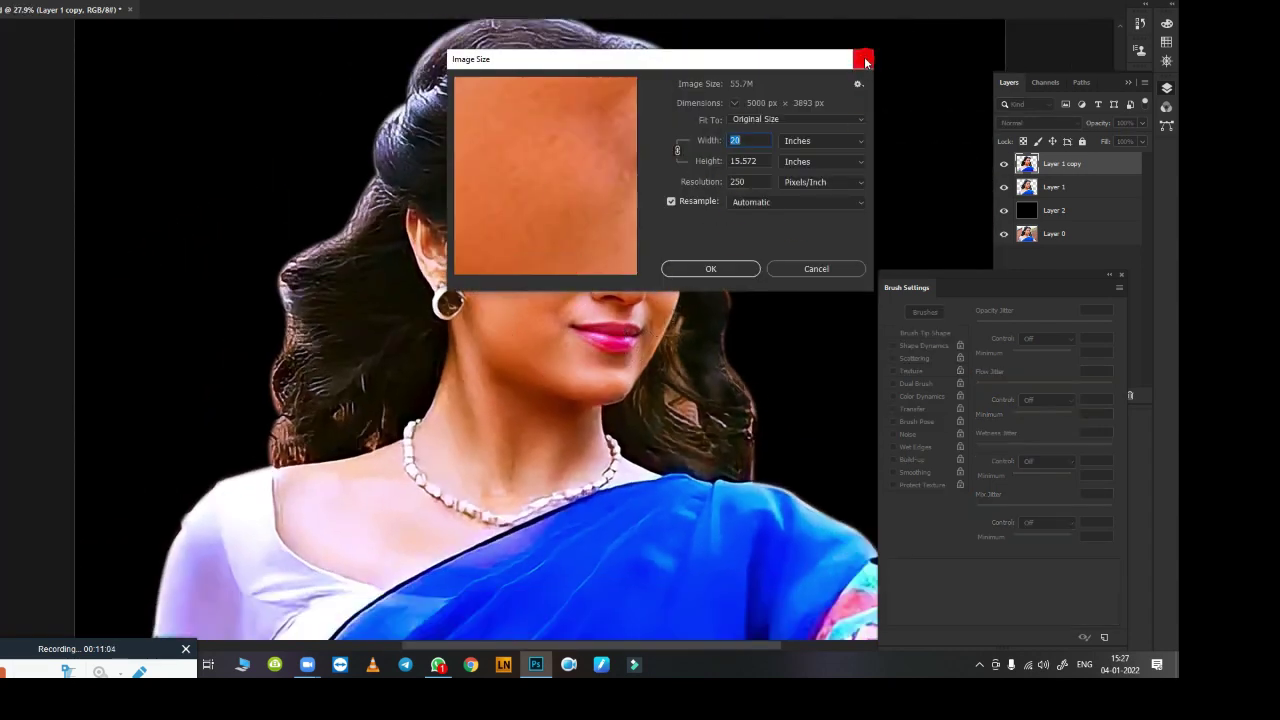
click(866, 62)
click(9, 5)
click(40, 68)
click(740, 181)
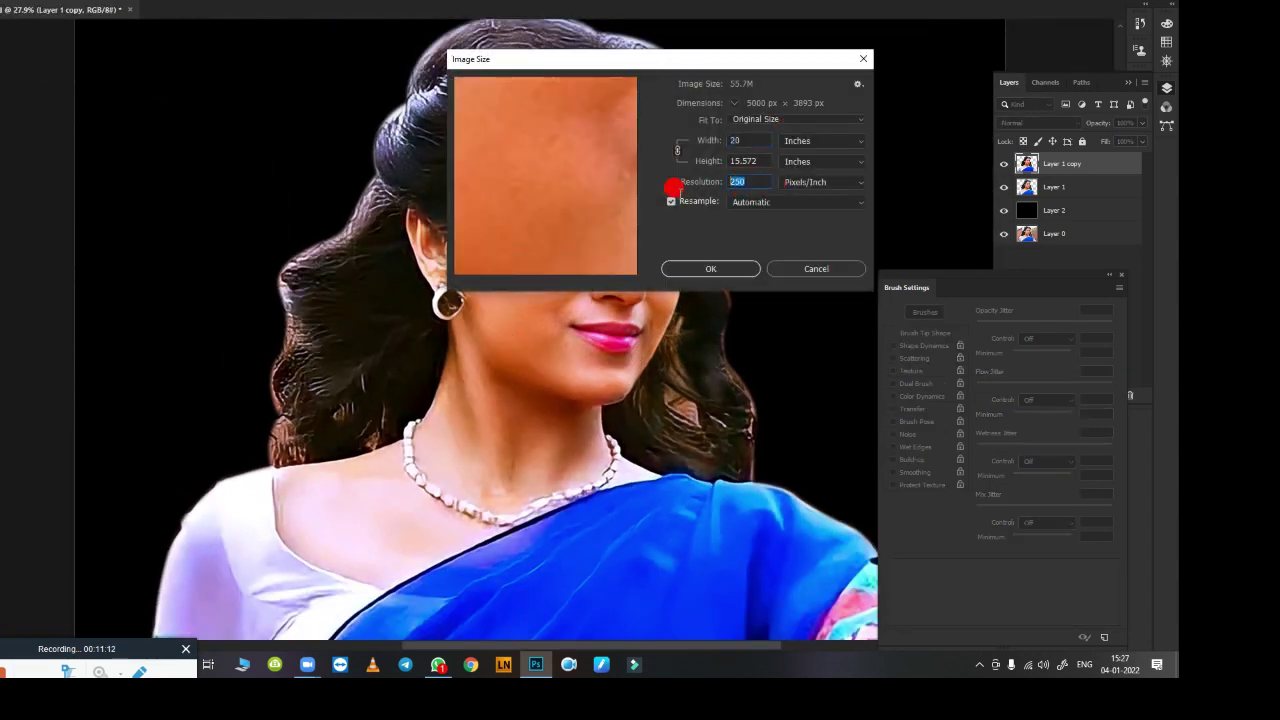
text(300)
key(Return)
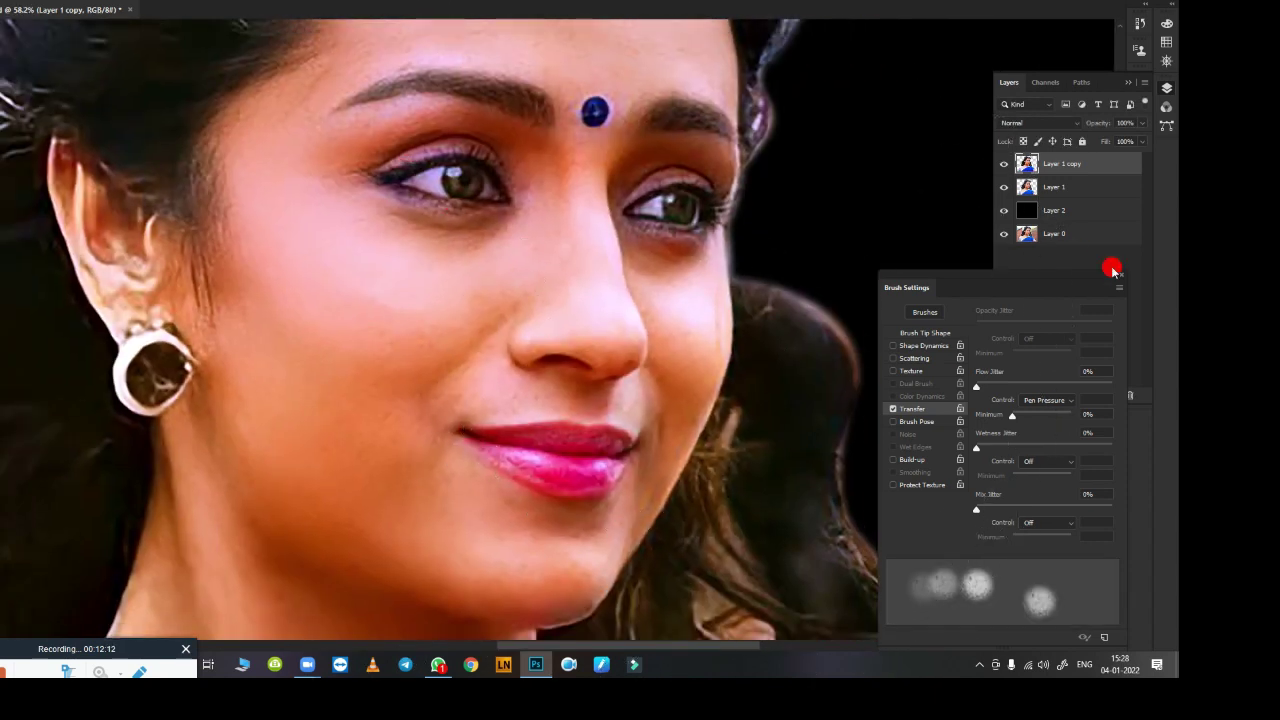
Step: Add a new Layer 3, load a soft Smooth Collection brush, and enable Transfer
click(1112, 394)
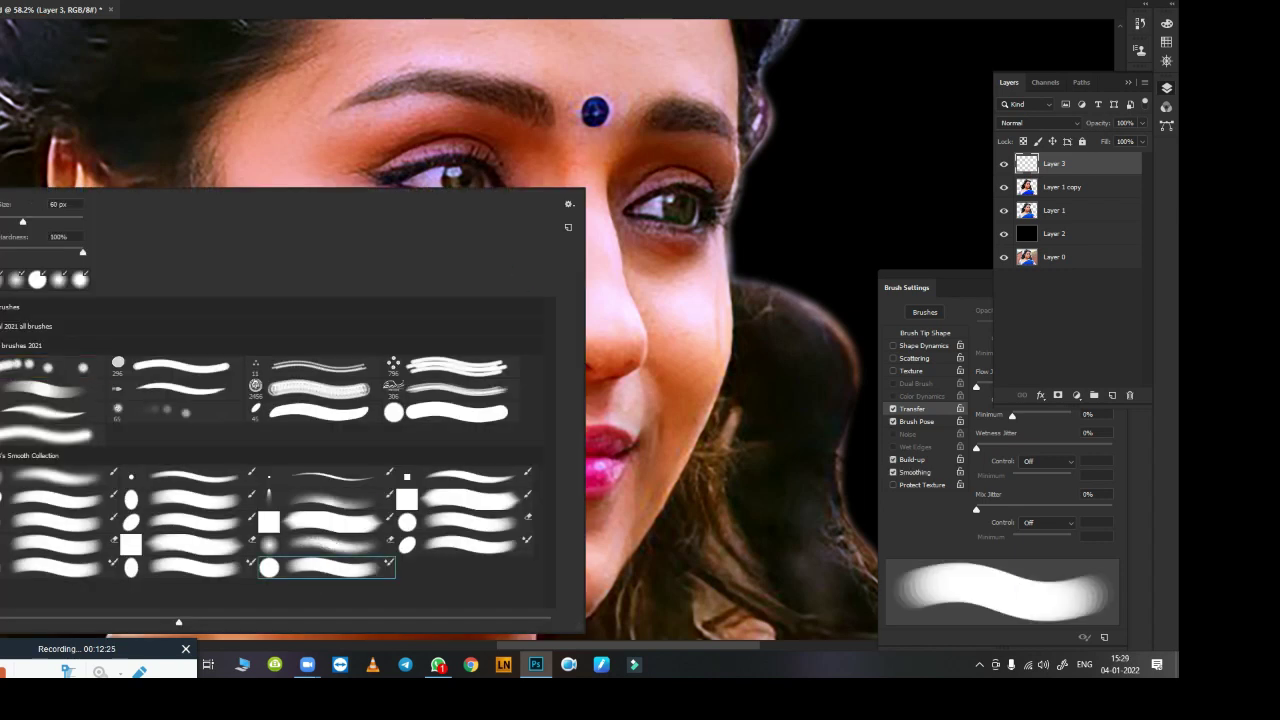
double_click(693, 500)
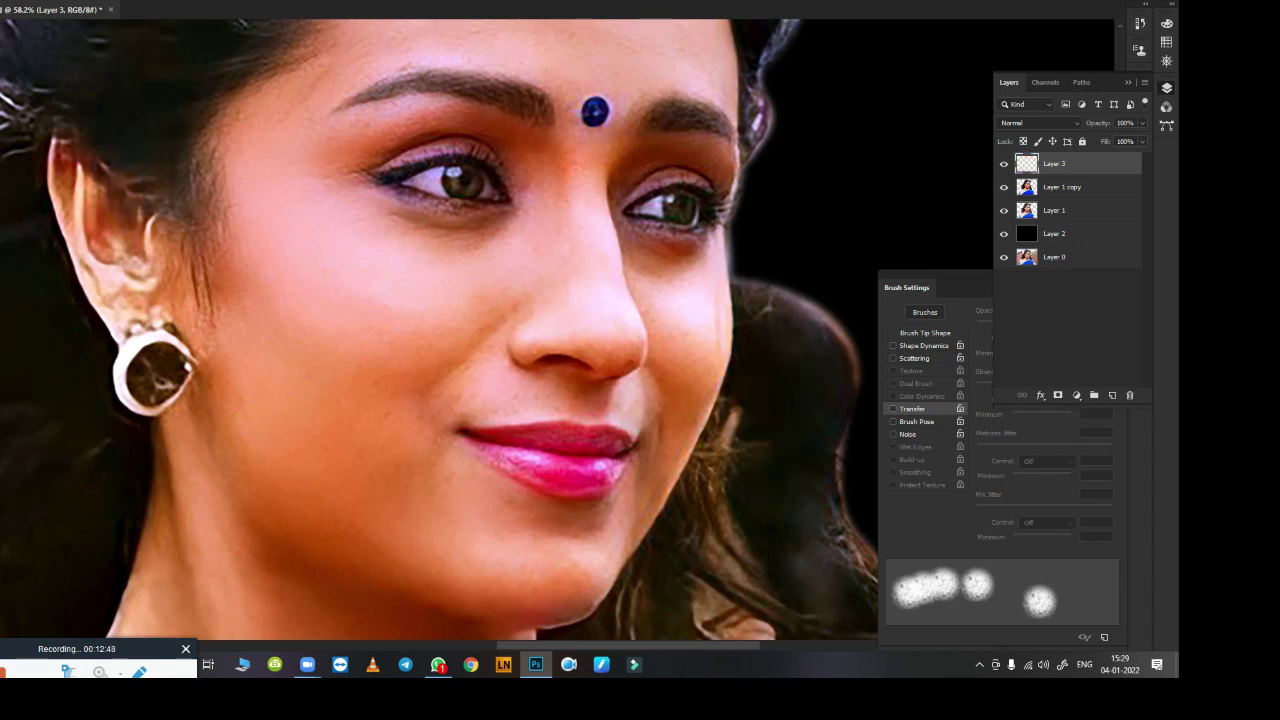
drag(958, 283, 726, 71)
click(660, 196)
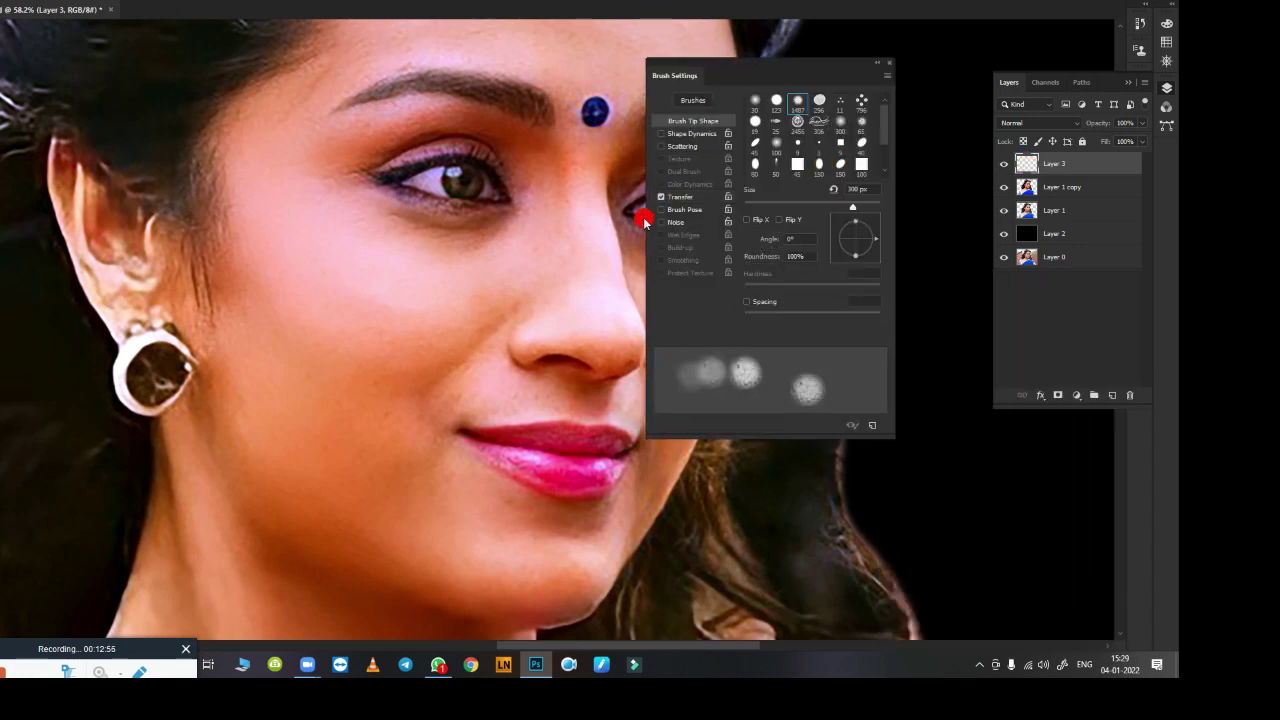
Step: Zoom in on the nose and nostril, and move the Brush Settings panel off the face
key(F5)
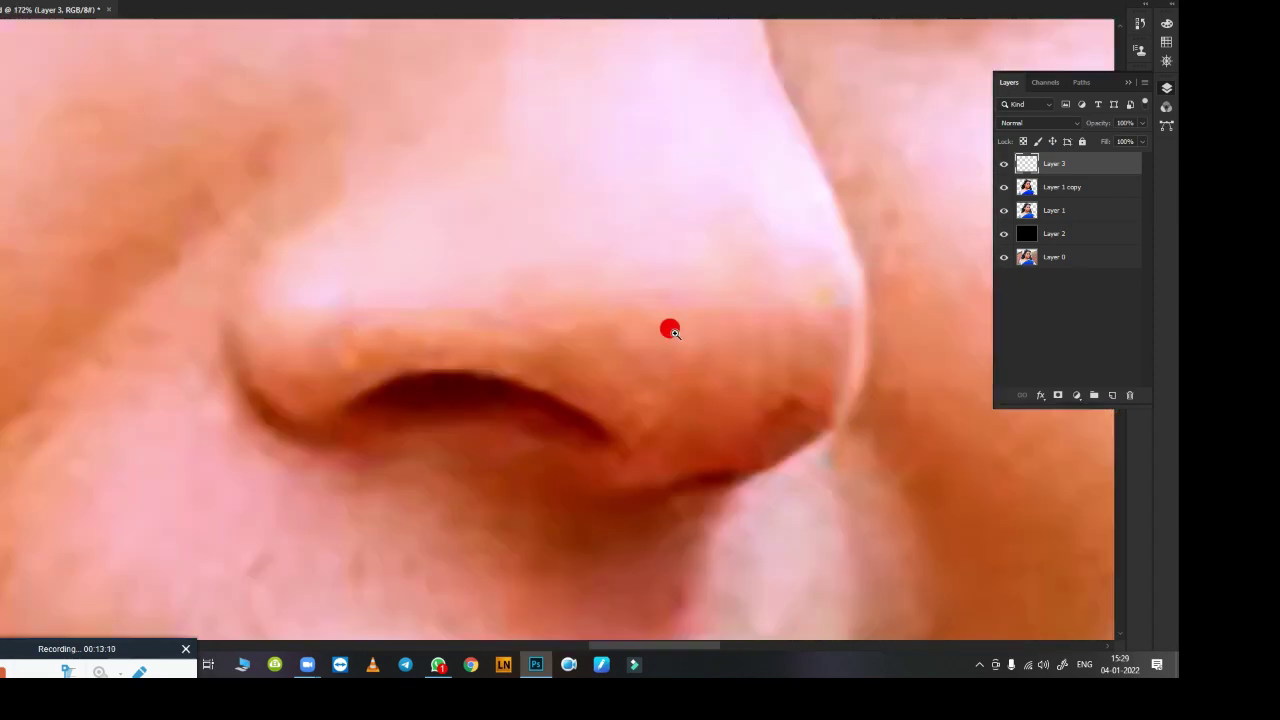
drag(580, 345, 472, 257)
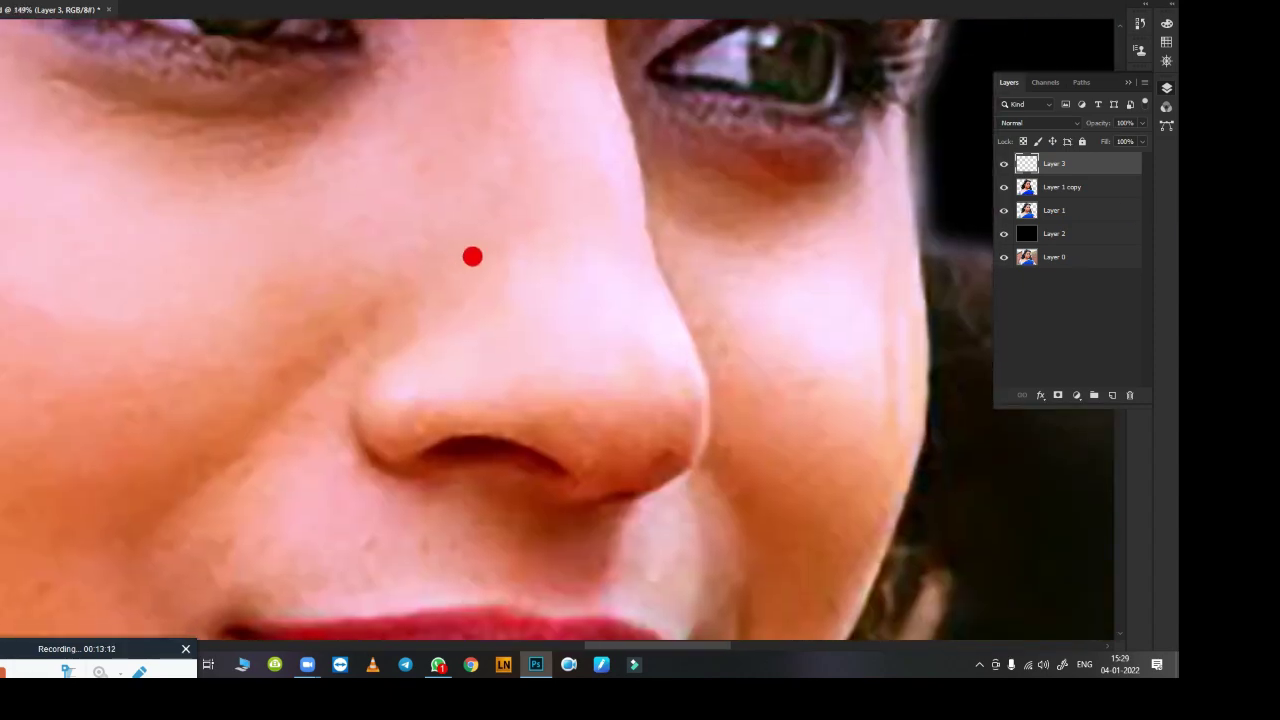
drag(401, 378, 400, 363)
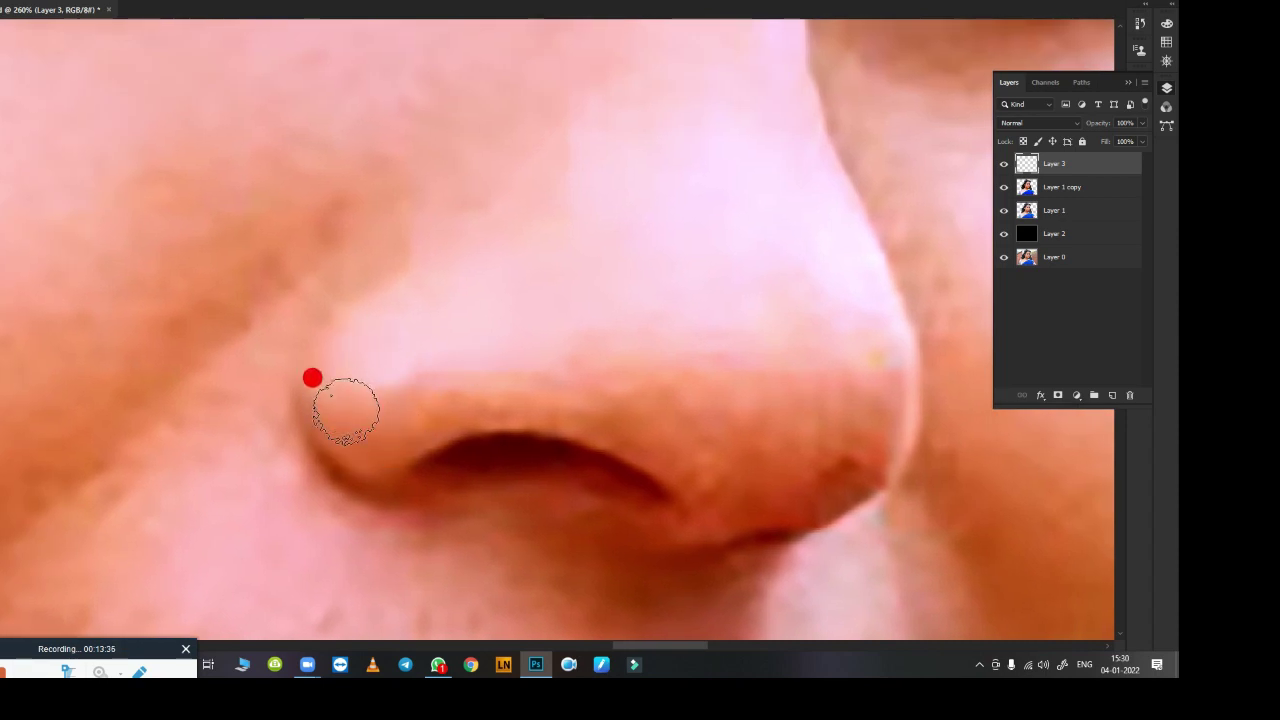
drag(345, 411, 411, 421)
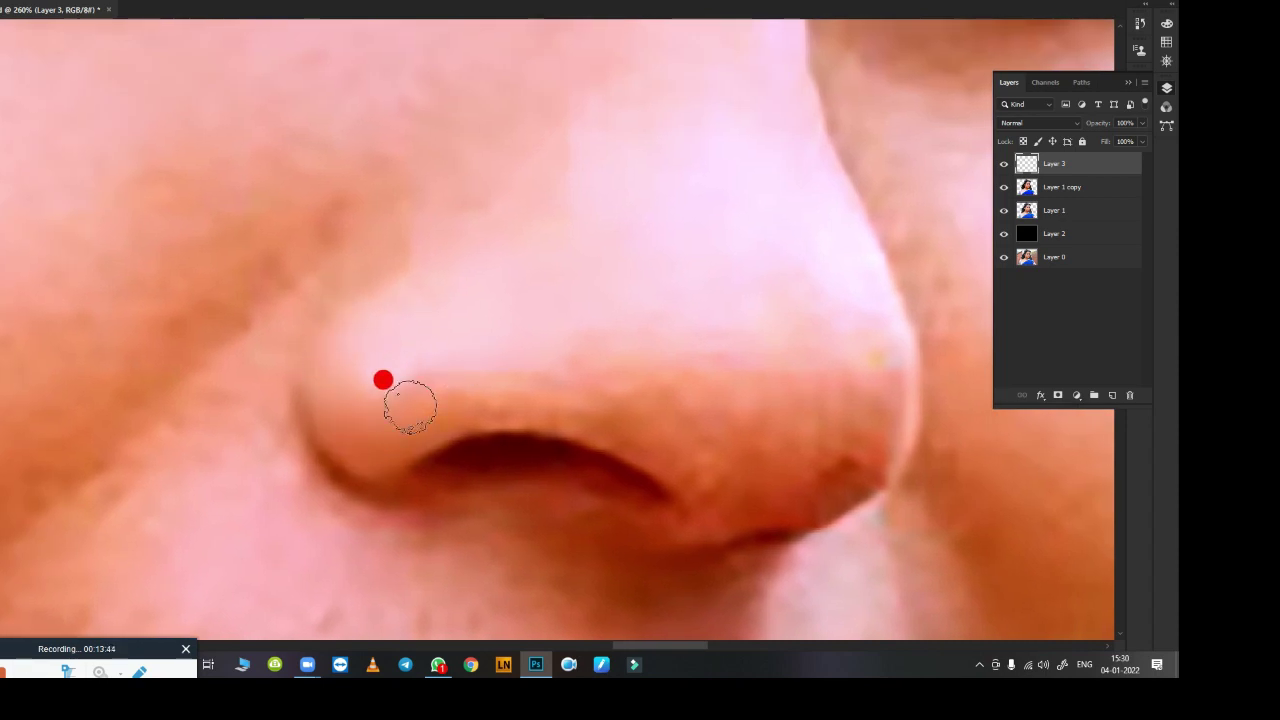
key(F5)
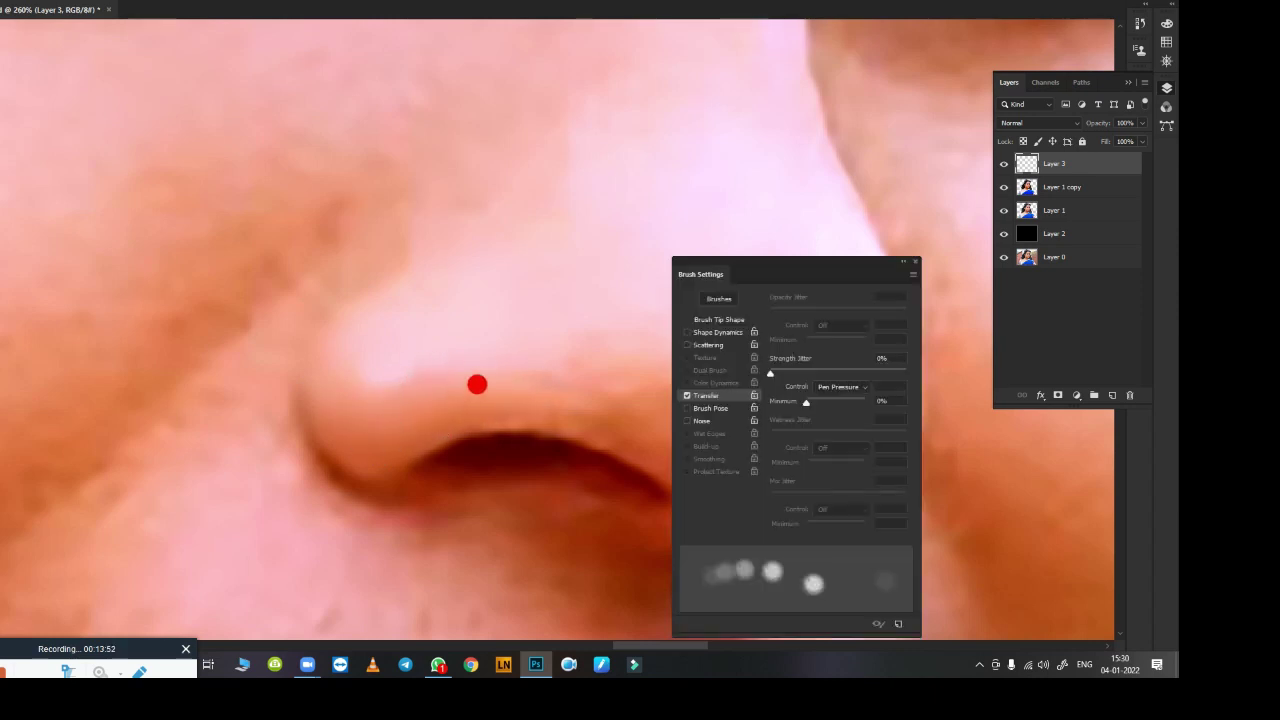
drag(836, 268, 1094, 294)
drag(574, 423, 437, 403)
scroll(437, 403, down, 5)
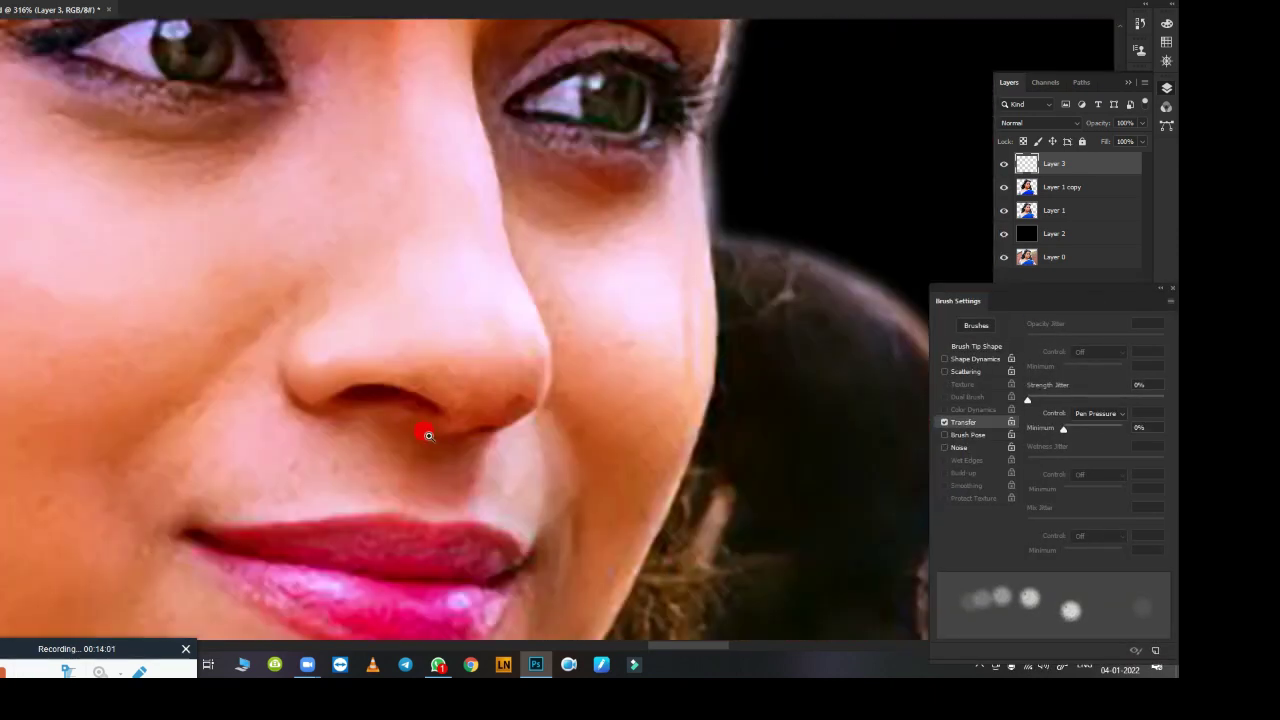
Step: Enter 250 in the Ctrl+Alt+I dialog and zoom back in on the nose
key(ctrl+alt+i)
text(250)
key(Return)
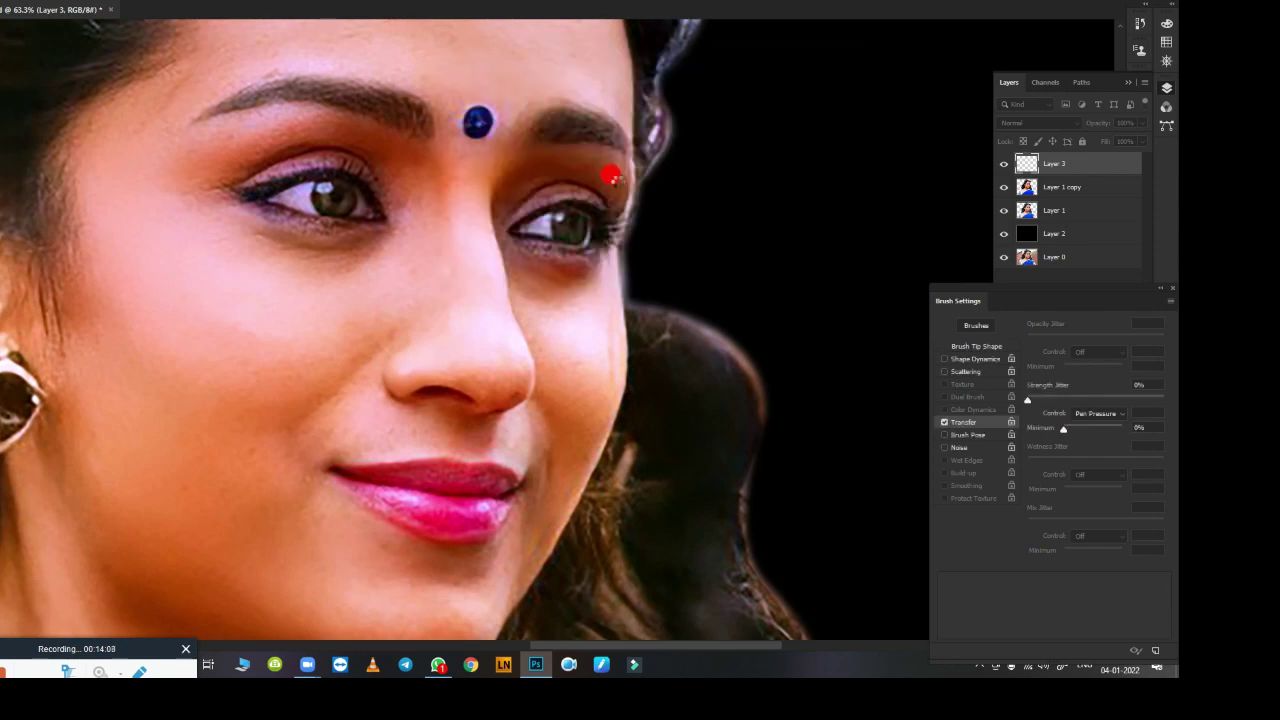
scroll(608, 174, up, 5)
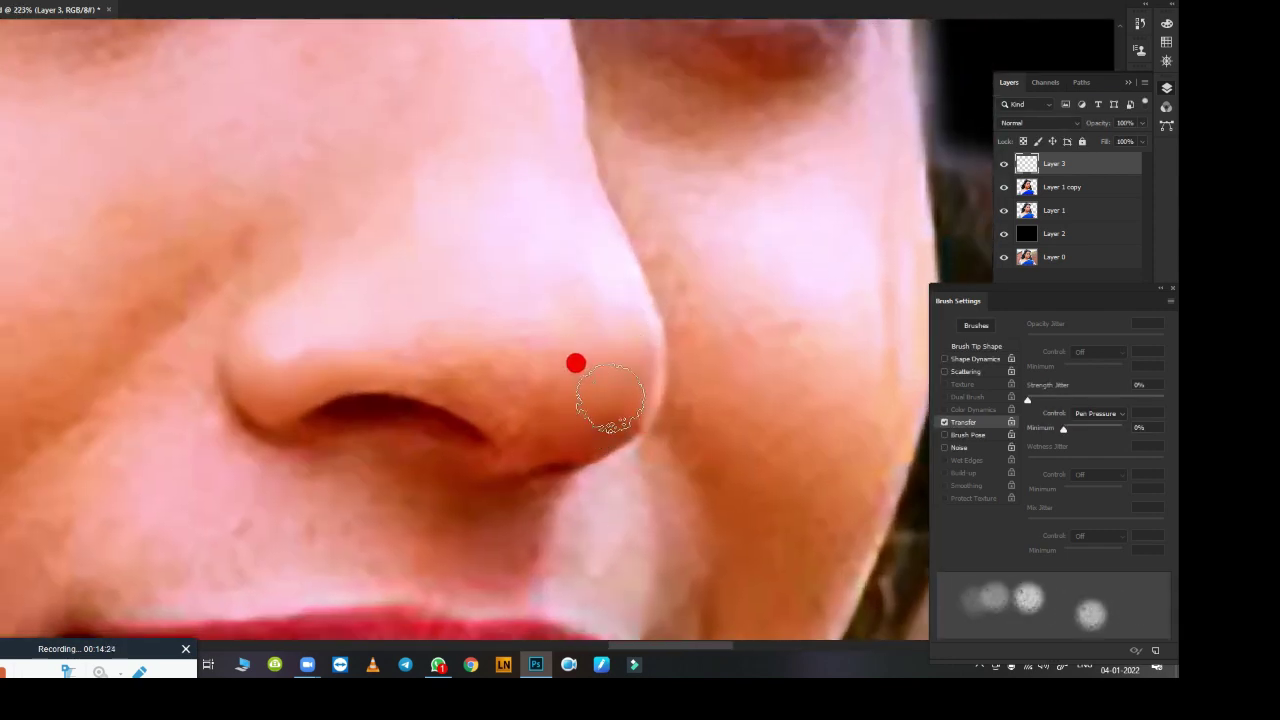
Step: Fine-tune the brush size with the bracket keys, dismissing a meeting time-limit popup
key(bracketleft)
key(bracketleft)
key(bracketright)
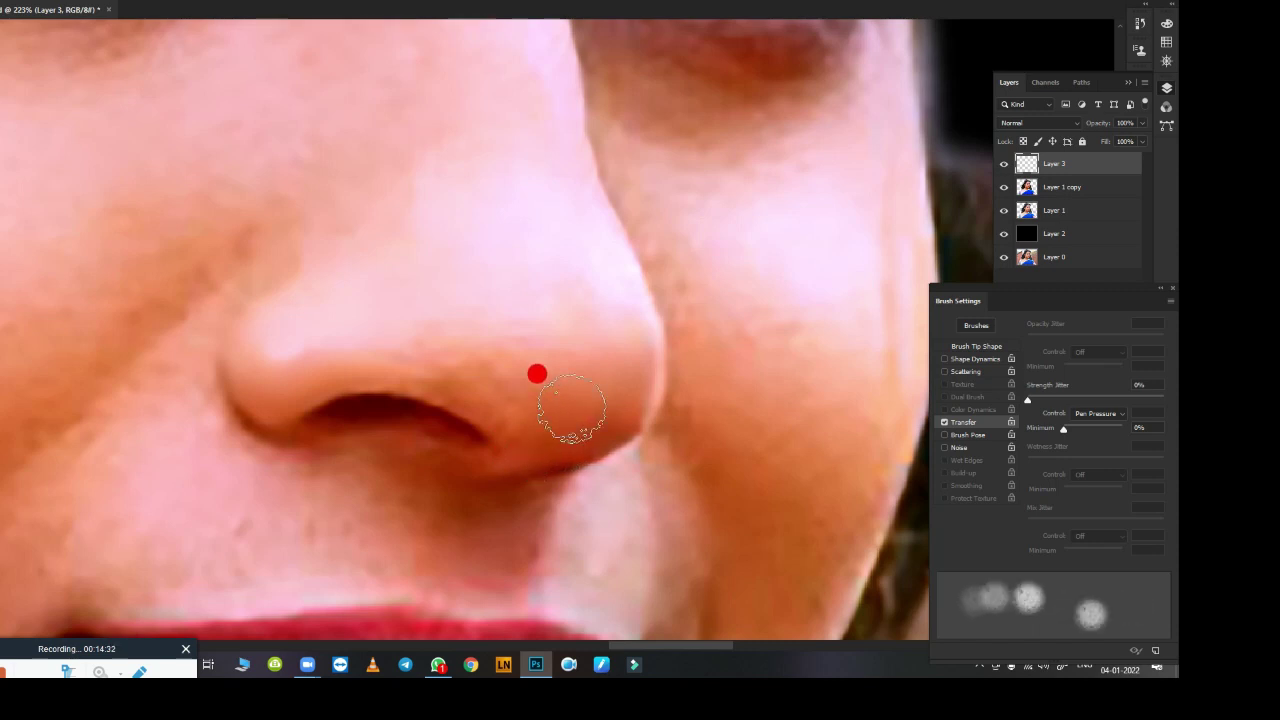
key(bracketright)
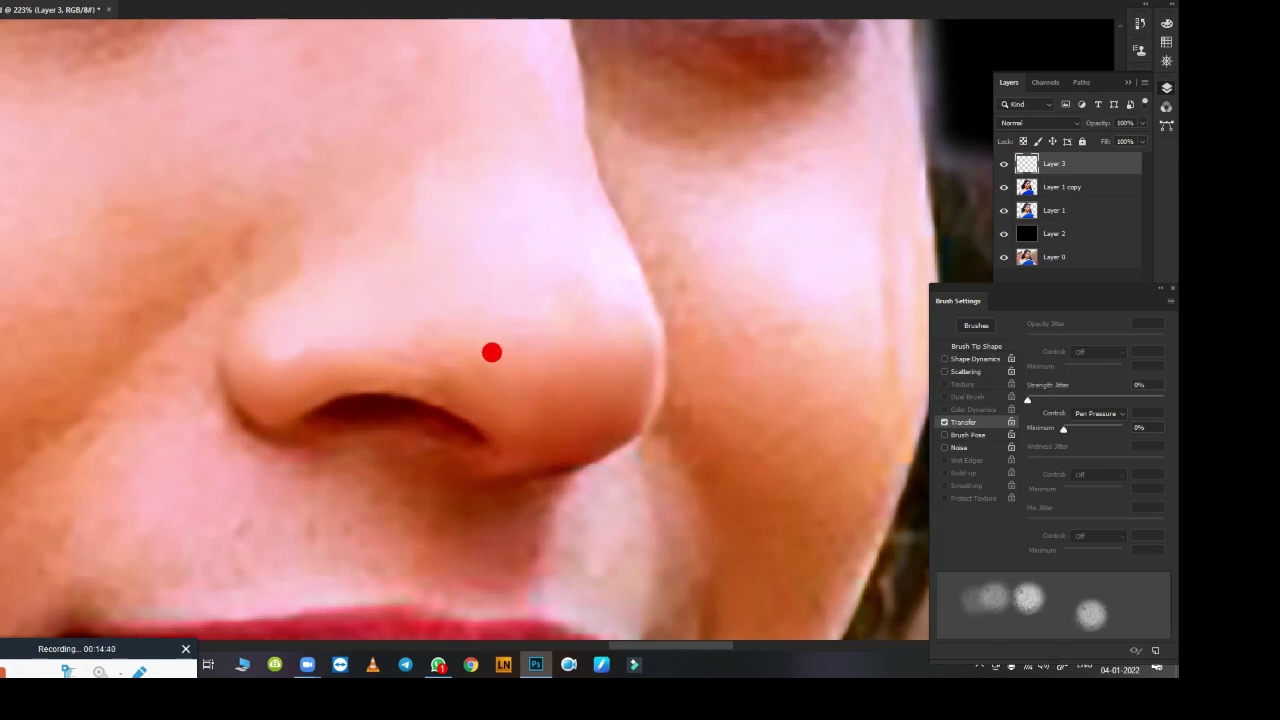
key(bracketleft)
key(bracketleft)
key(bracketright)
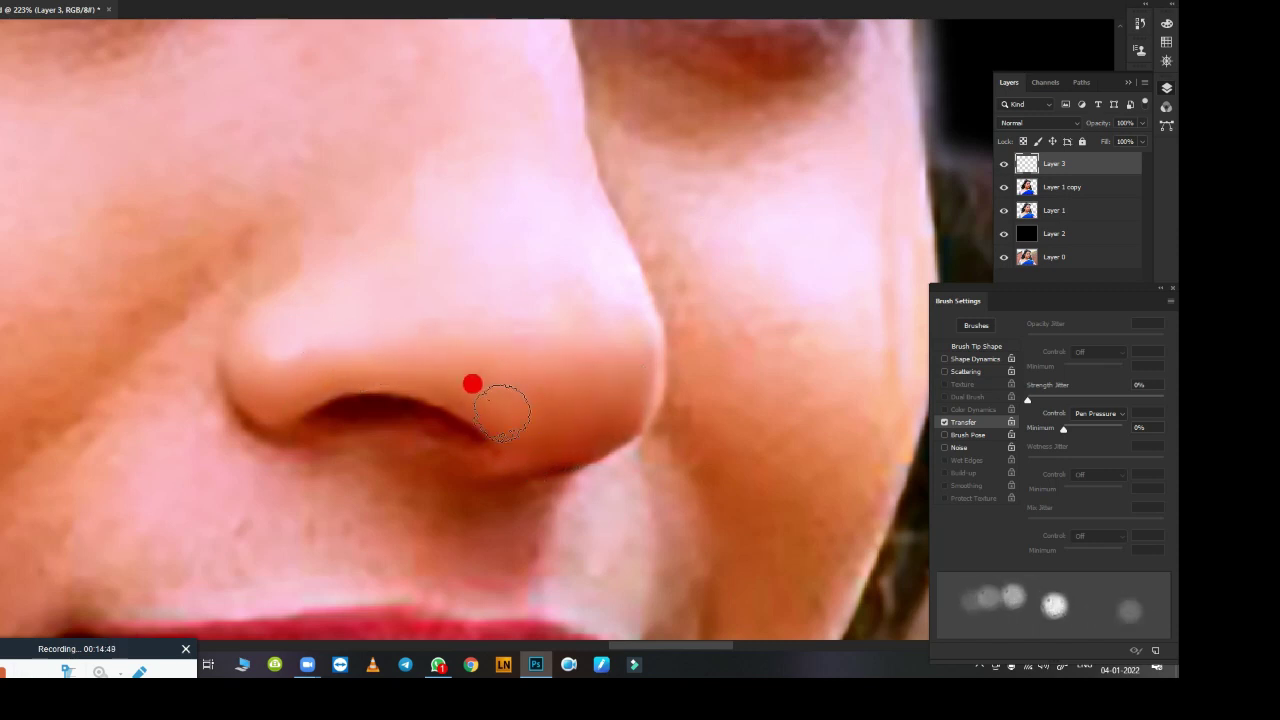
key(bracketleft)
key(bracketright)
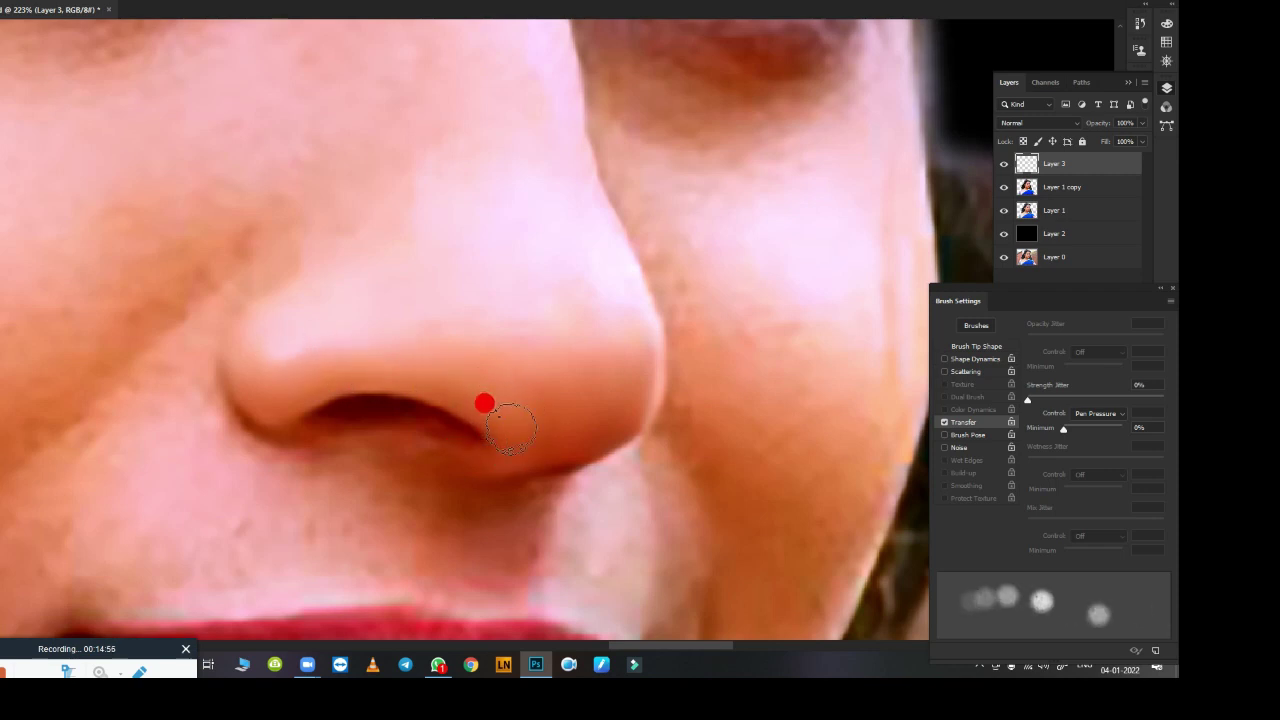
key(bracketright)
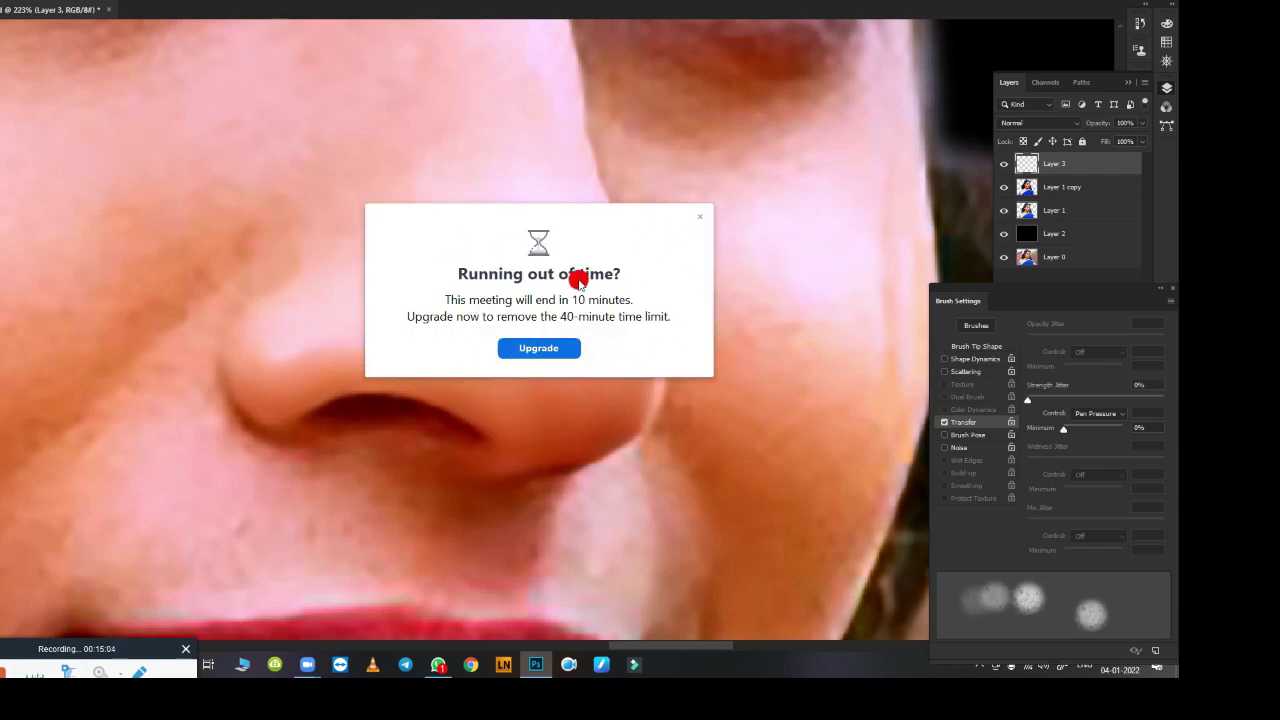
click(700, 223)
key(bracketleft)
key(bracketleft)
key(bracketleft)
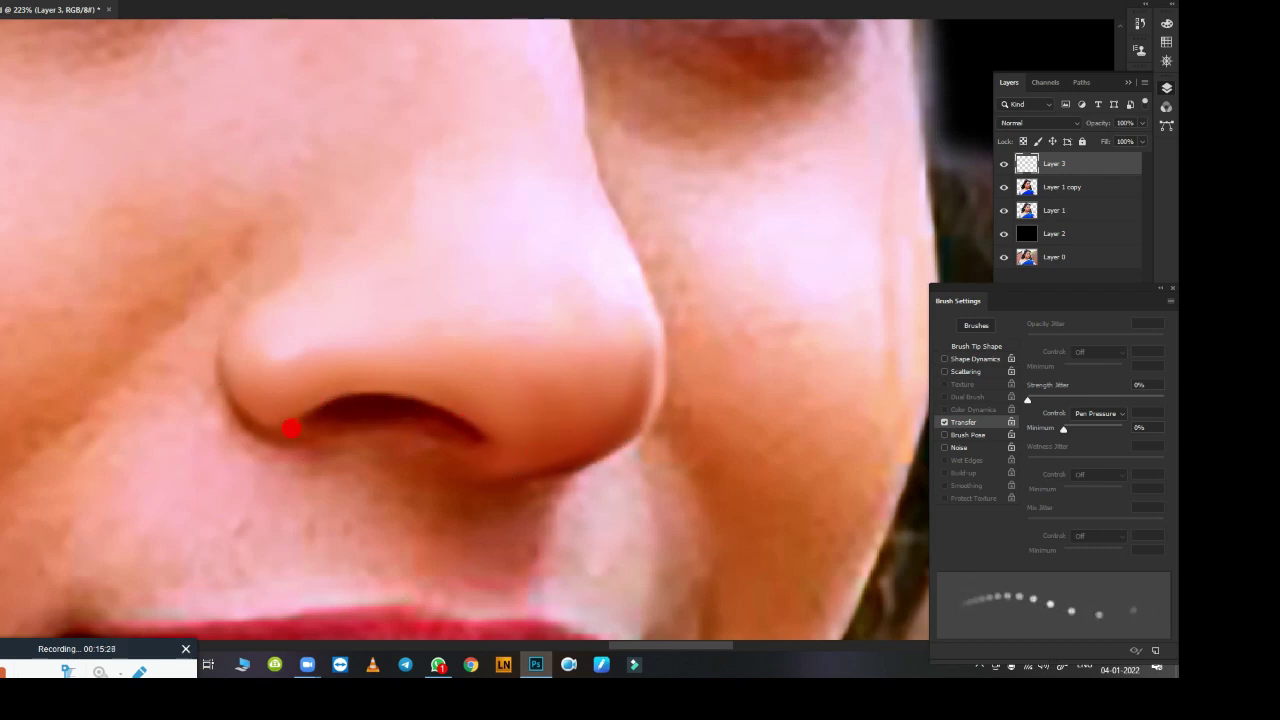
key(bracketright)
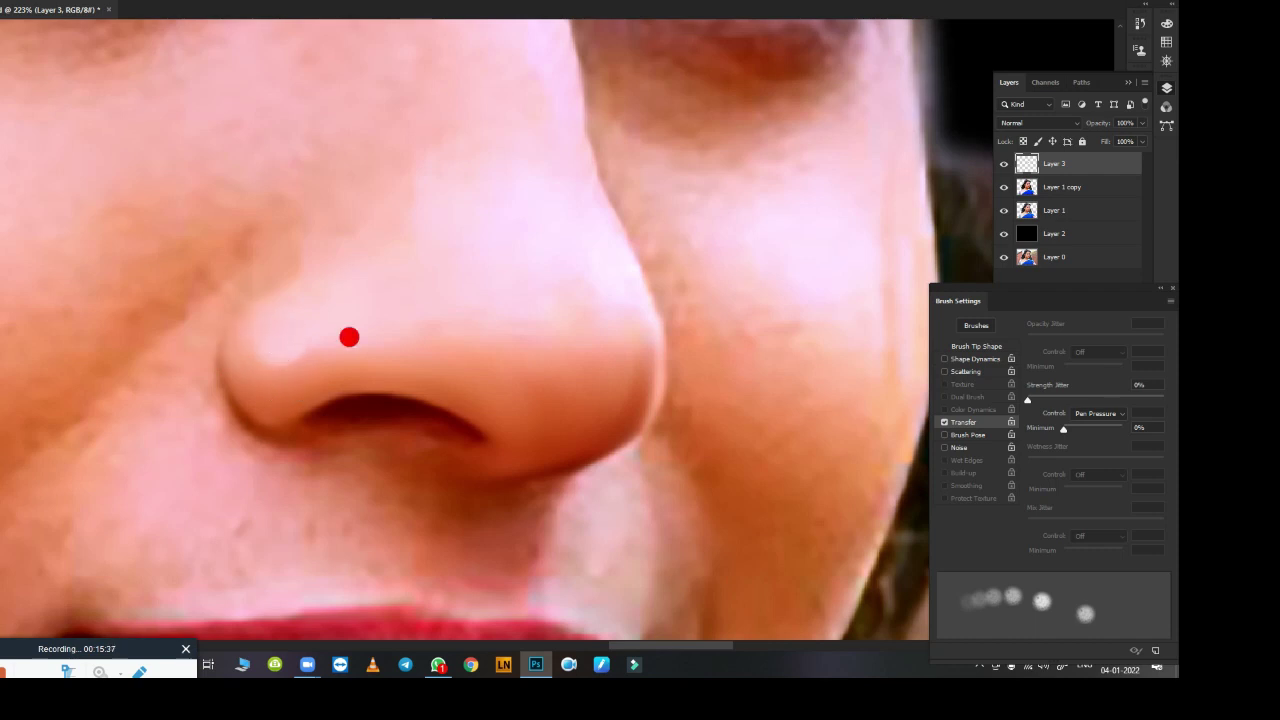
key(bracketright)
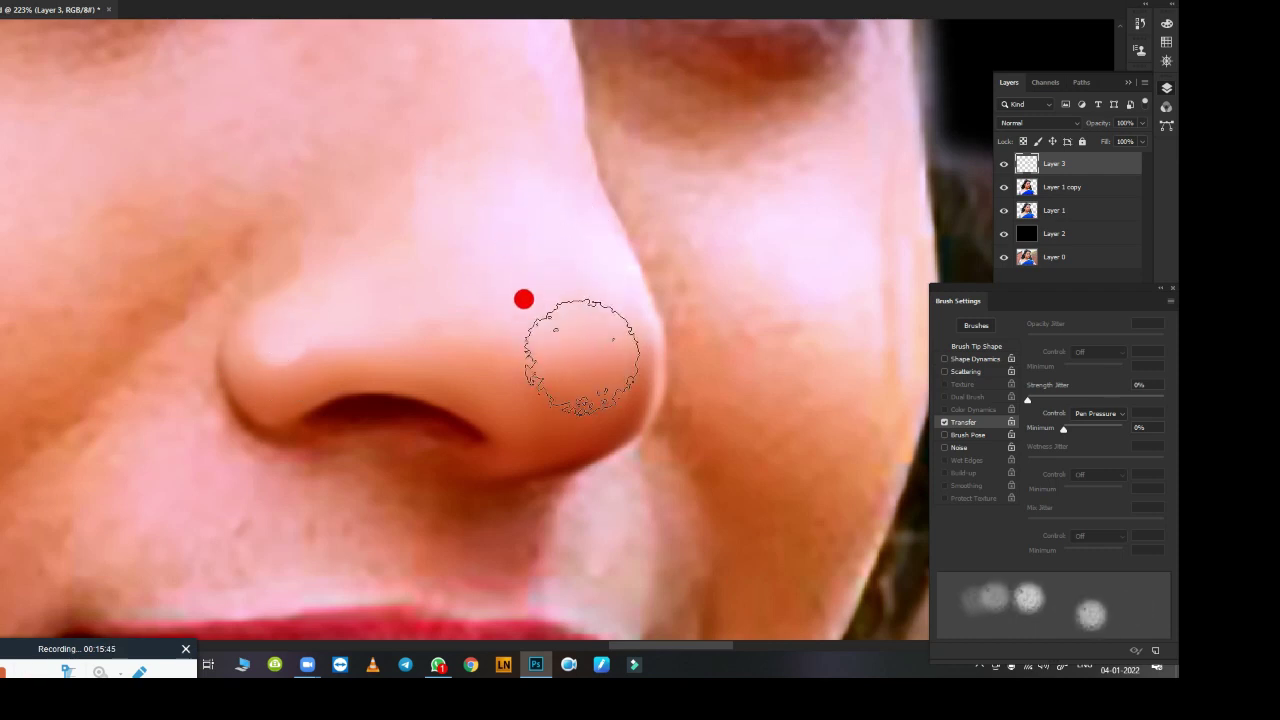
key(bracketleft)
key(bracketleft)
key(bracketleft)
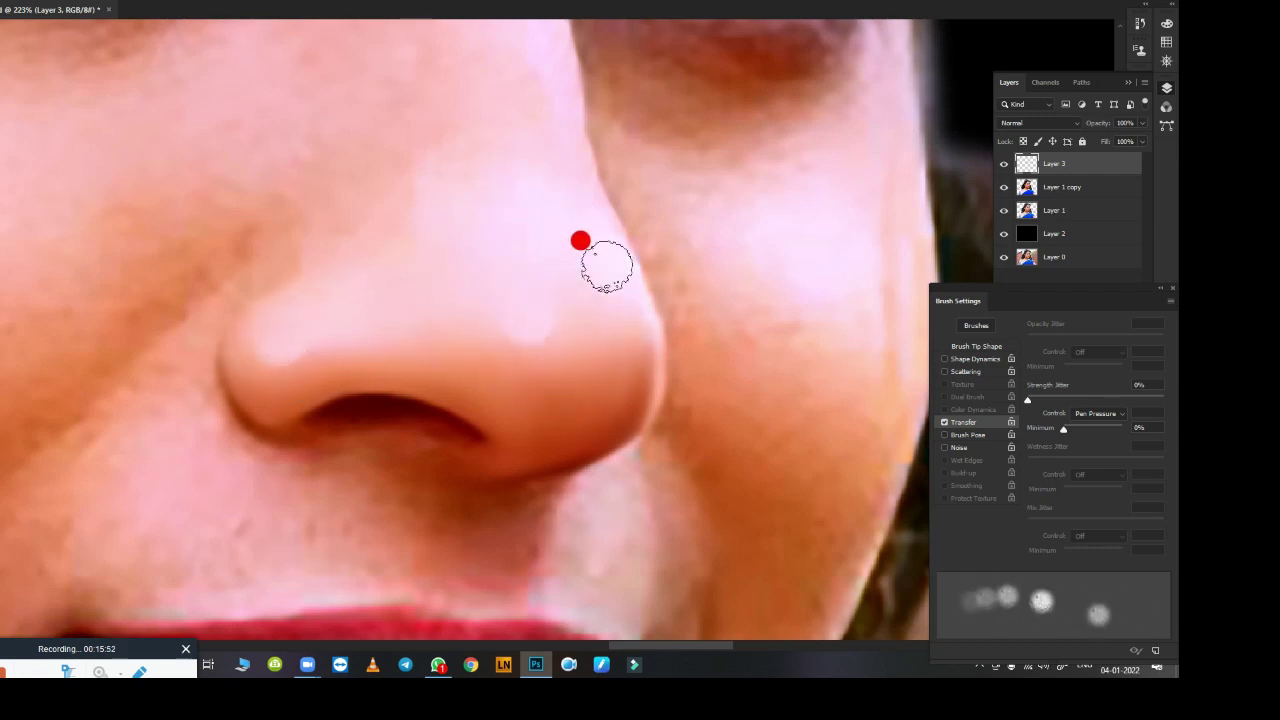
Step: Zoom out so the eyes come into view around the nose
scroll(663, 385, down, 5)
scroll(469, 274, up, 4)
key(bracketright)
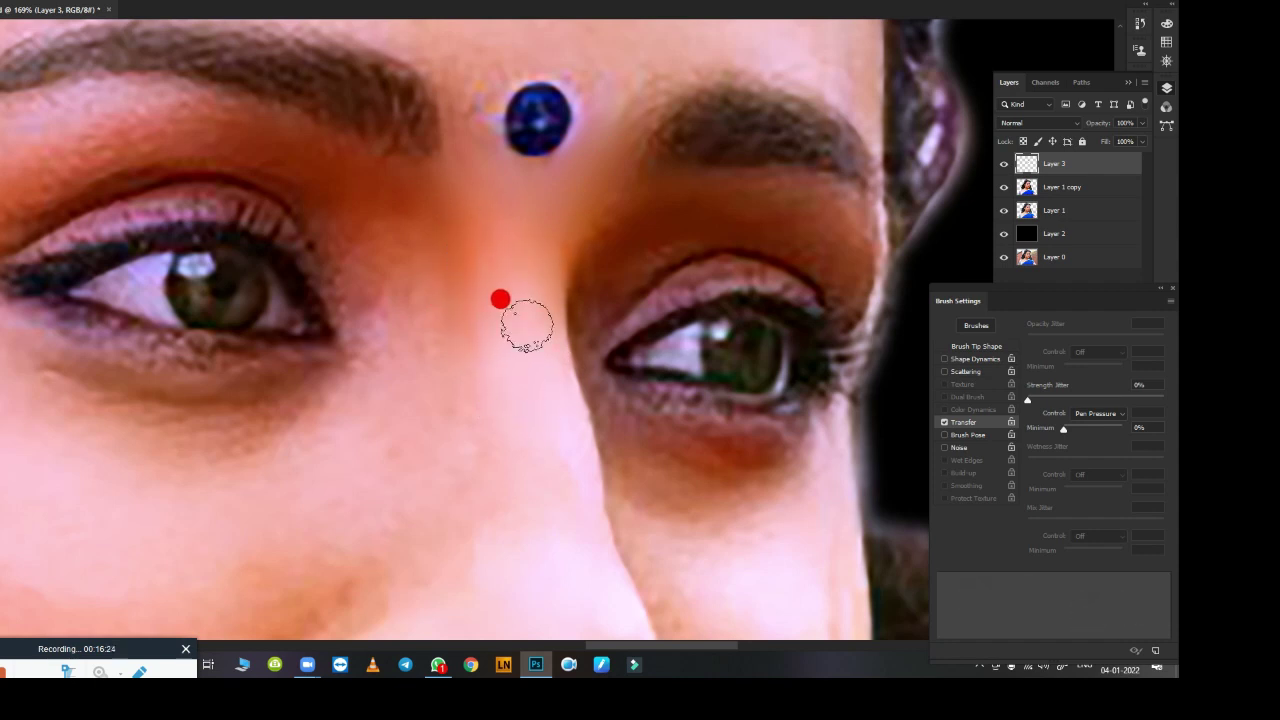
scroll(551, 500, down, 5)
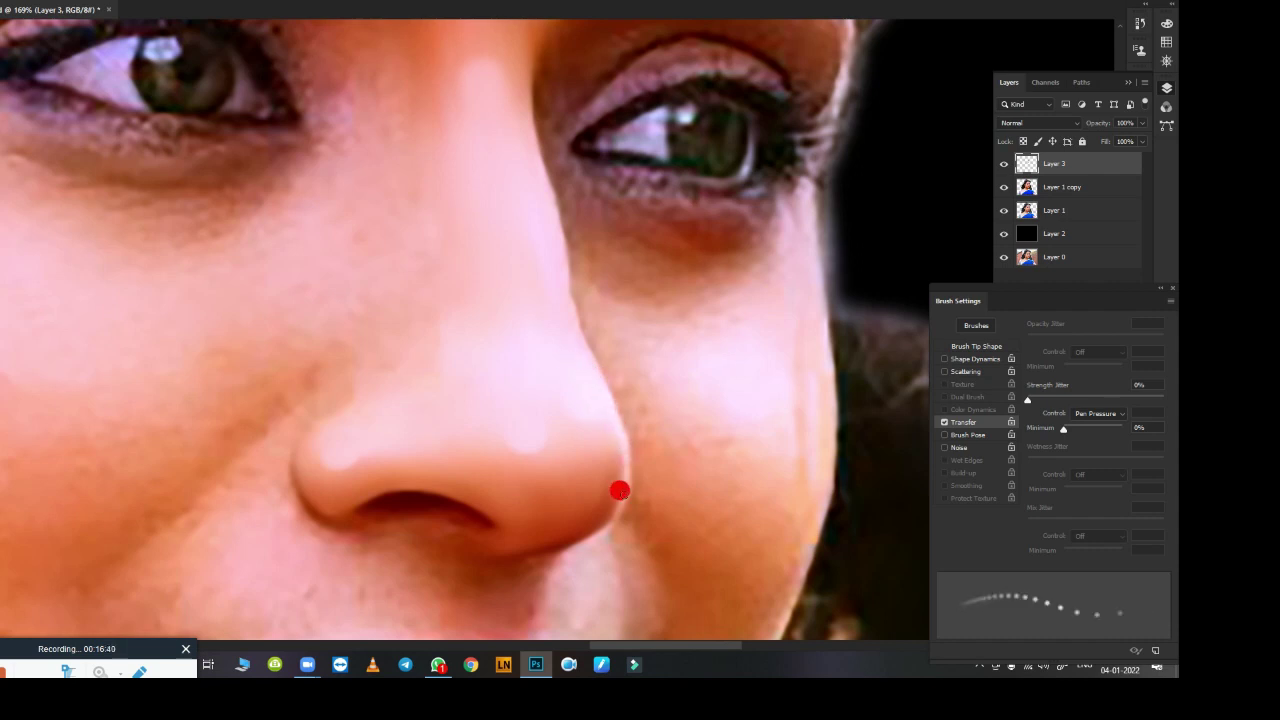
scroll(630, 450, down, 5)
scroll(651, 395, up, 4)
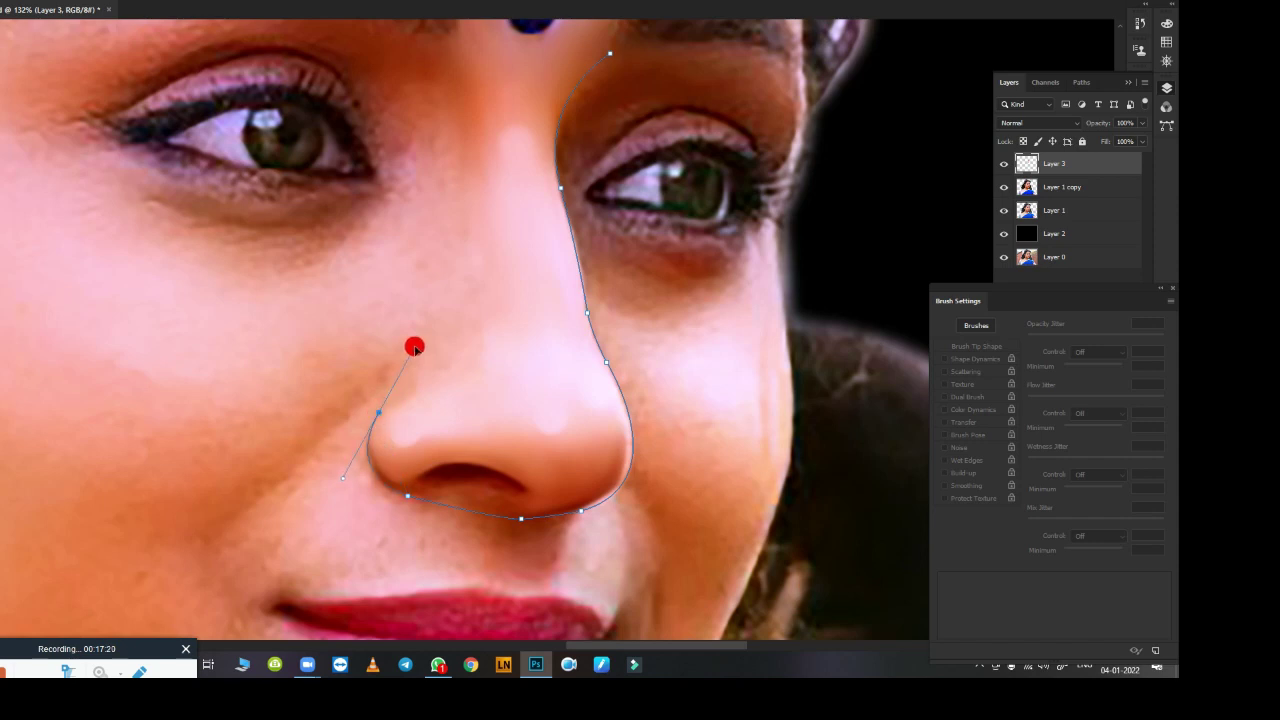
Step: Add curved path points down the cheek, end at the inner eye corner, and call up Make Selection
drag(214, 541, 186, 600)
scroll(427, 400, down, 3)
drag(254, 366, 188, 418)
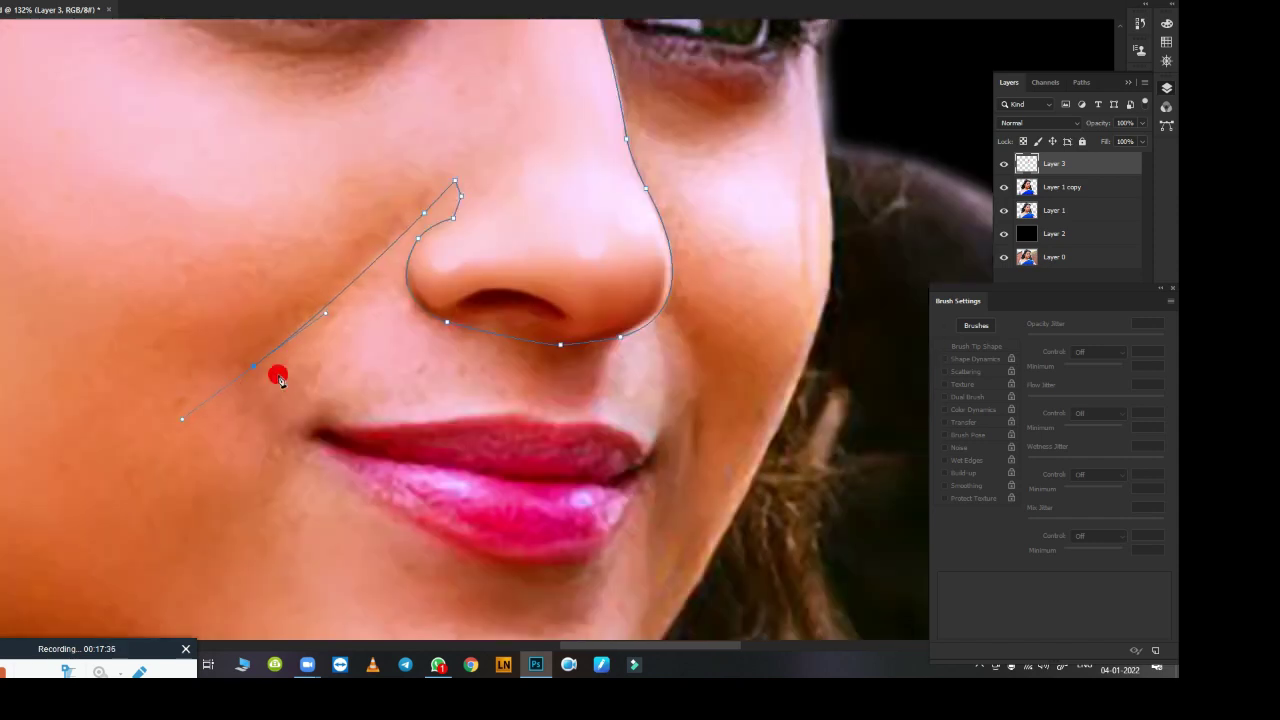
scroll(304, 489, down, 3)
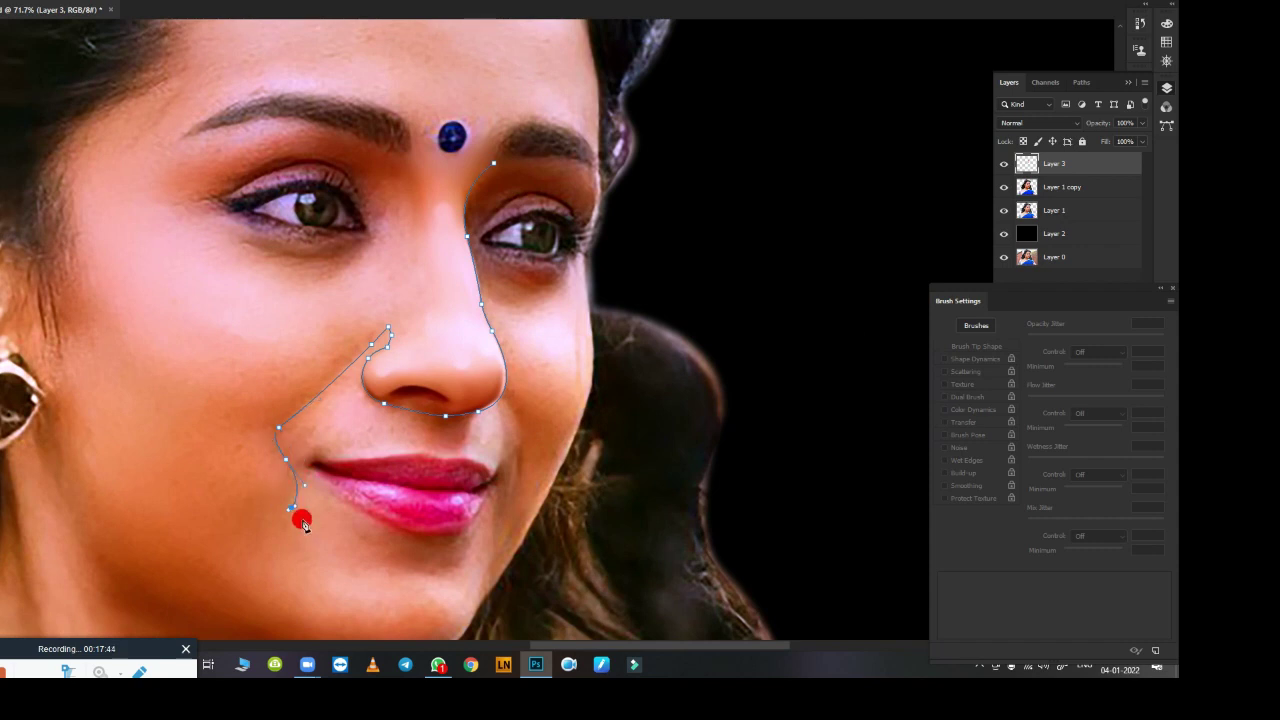
scroll(380, 272, up, 3)
scroll(383, 274, up, 2)
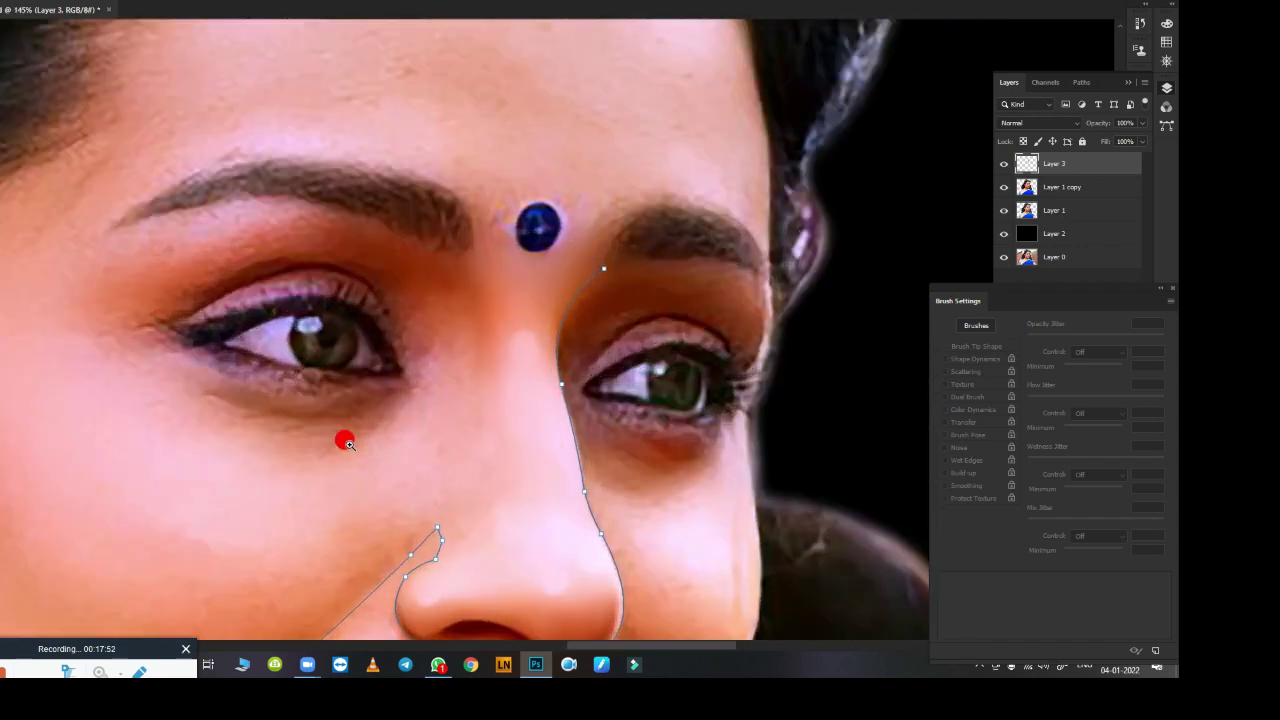
click(441, 333)
scroll(430, 390, down, 3)
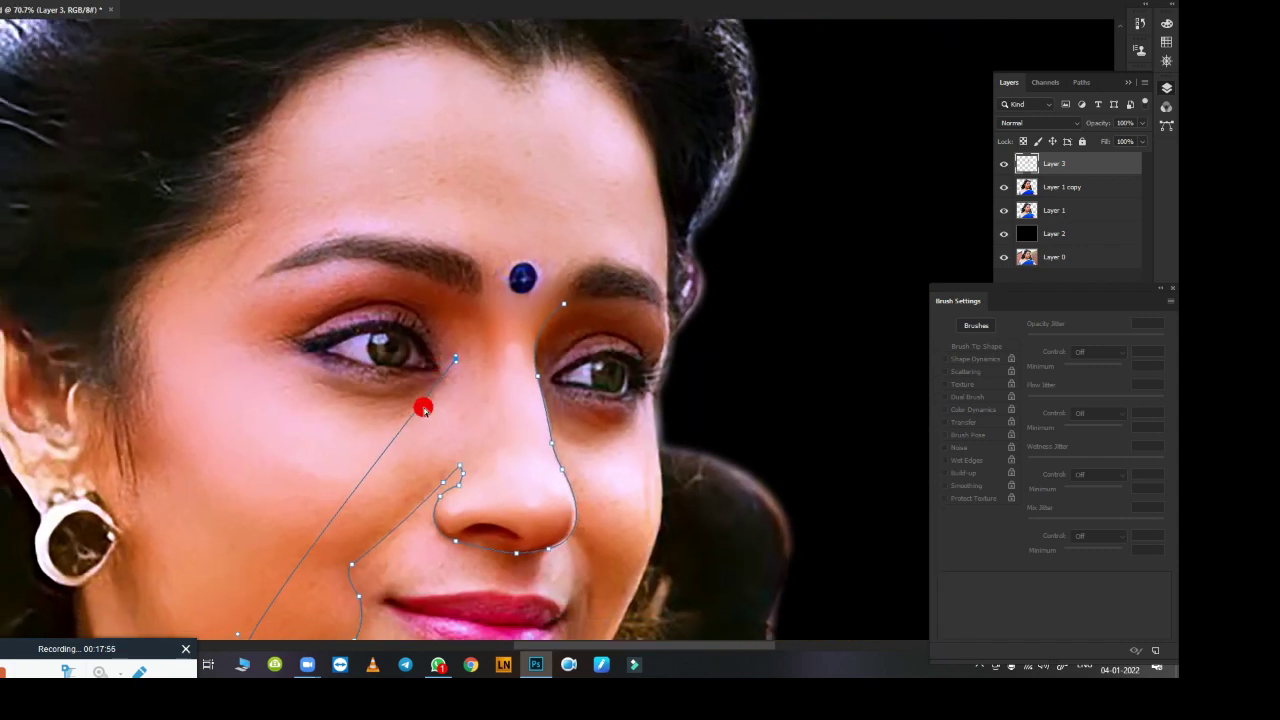
right_click(606, 408)
Step: Confirm the nose selection, switch to the Mixer Brush and check its preset hardness
key(Return)
scroll(645, 268, up, 3)
drag(486, 496, 508, 429)
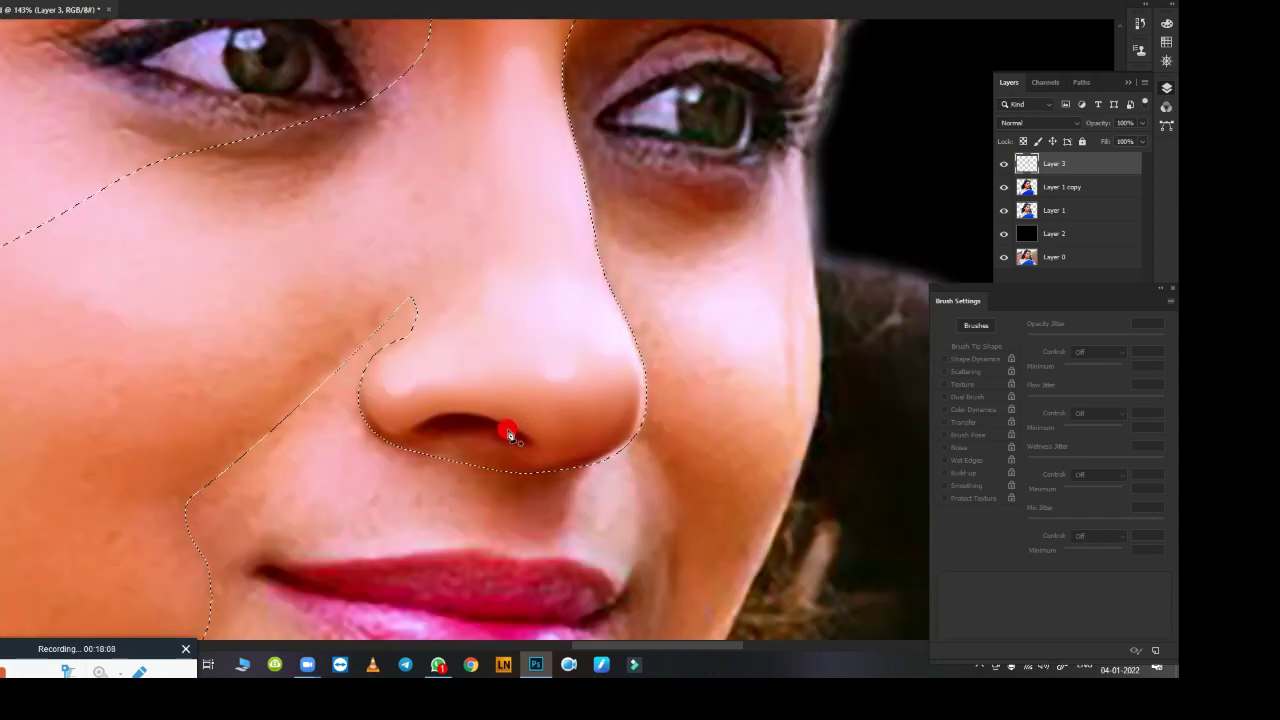
key(b)
right_click(129, 80)
key(Escape)
right_click(309, 214)
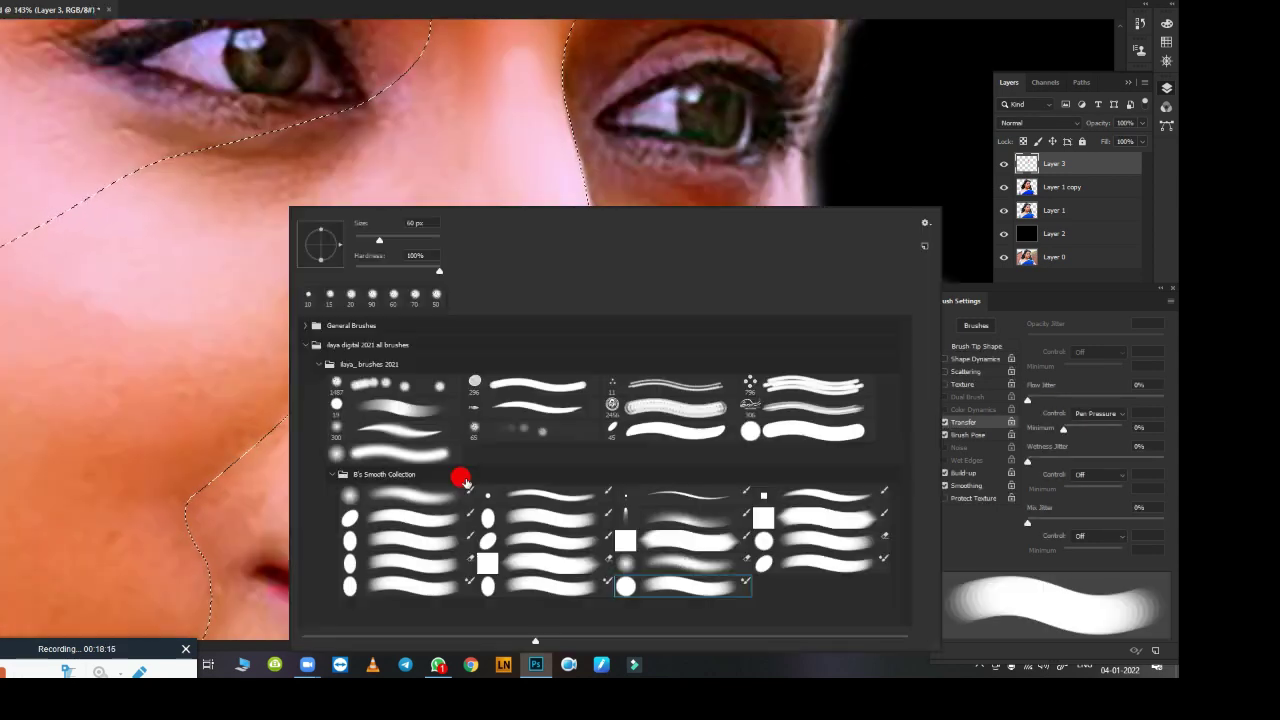
key(Escape)
right_click(477, 199)
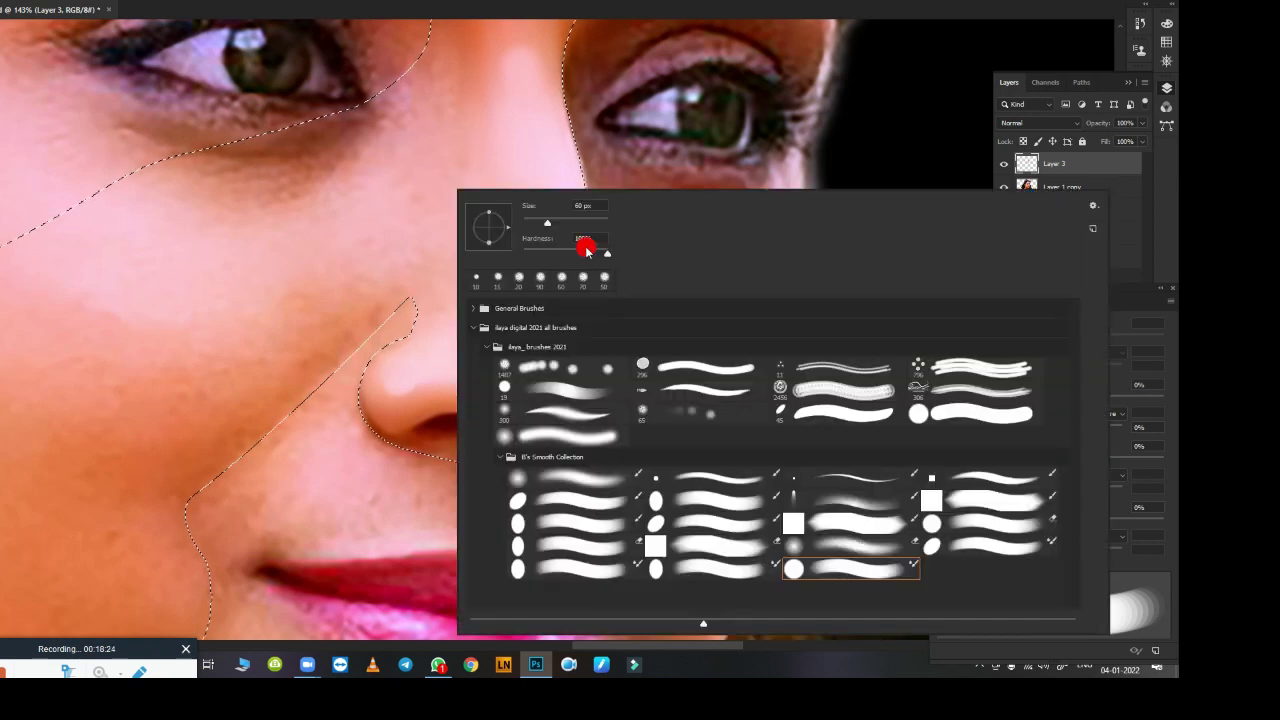
key(Escape)
Step: Load the traced nose-and-cheek path as a selection again with Ctrl+Enter
drag(531, 411, 543, 398)
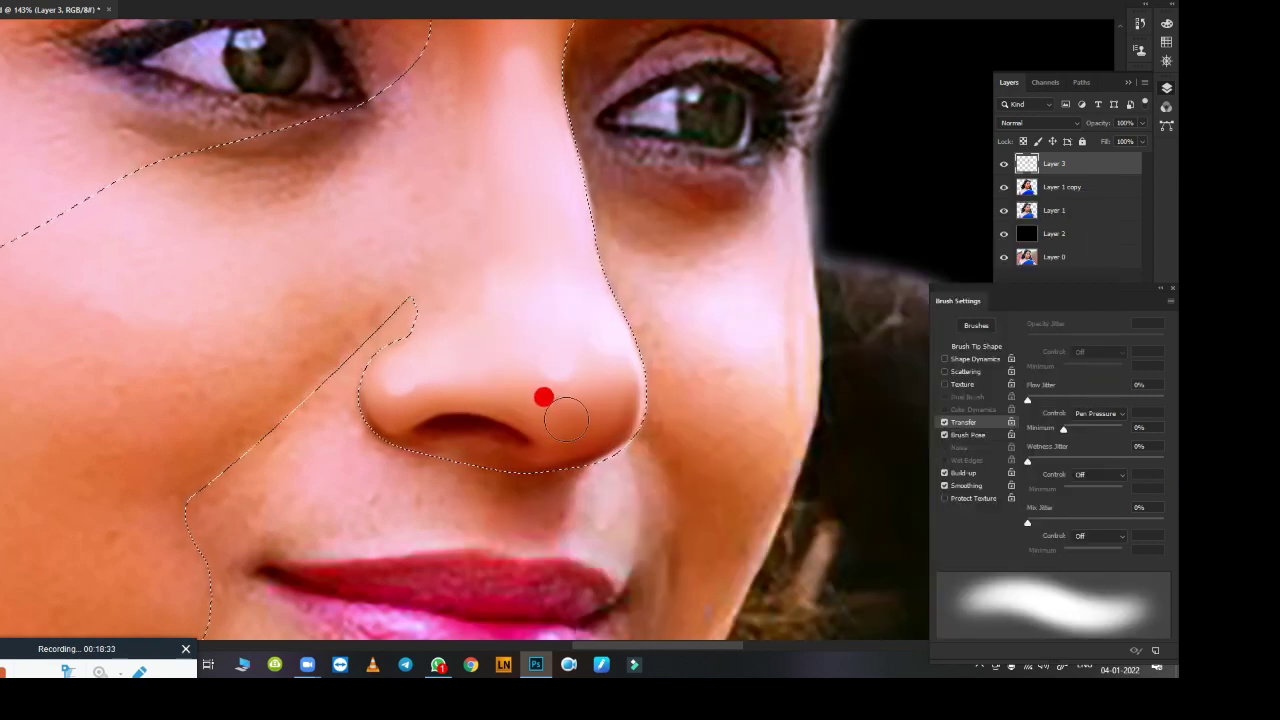
scroll(573, 420, up, 3)
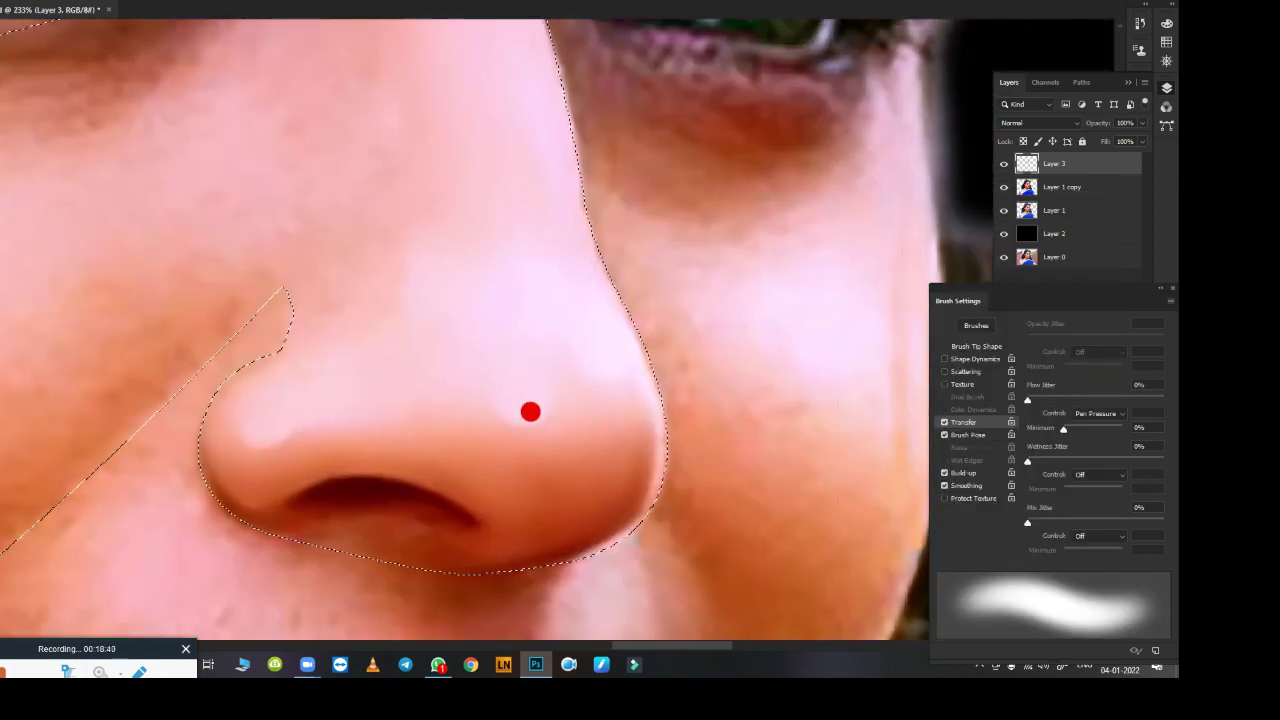
click(569, 569)
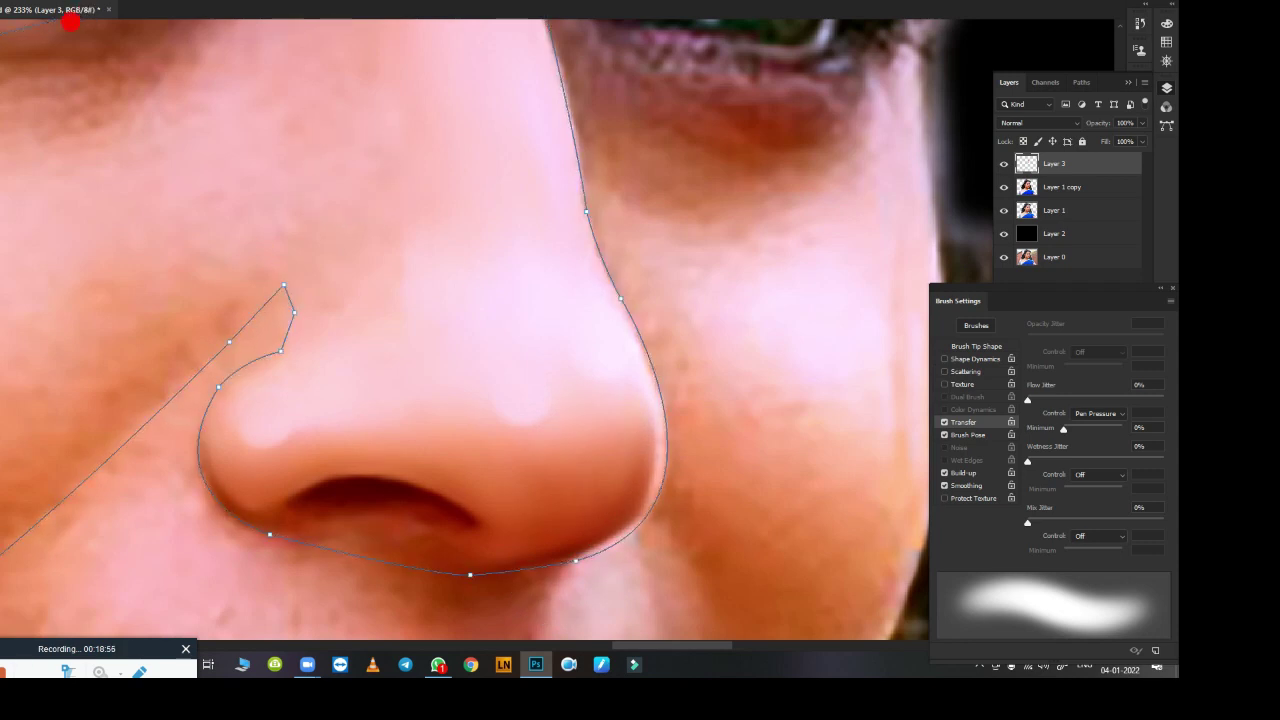
key(ctrl+Return)
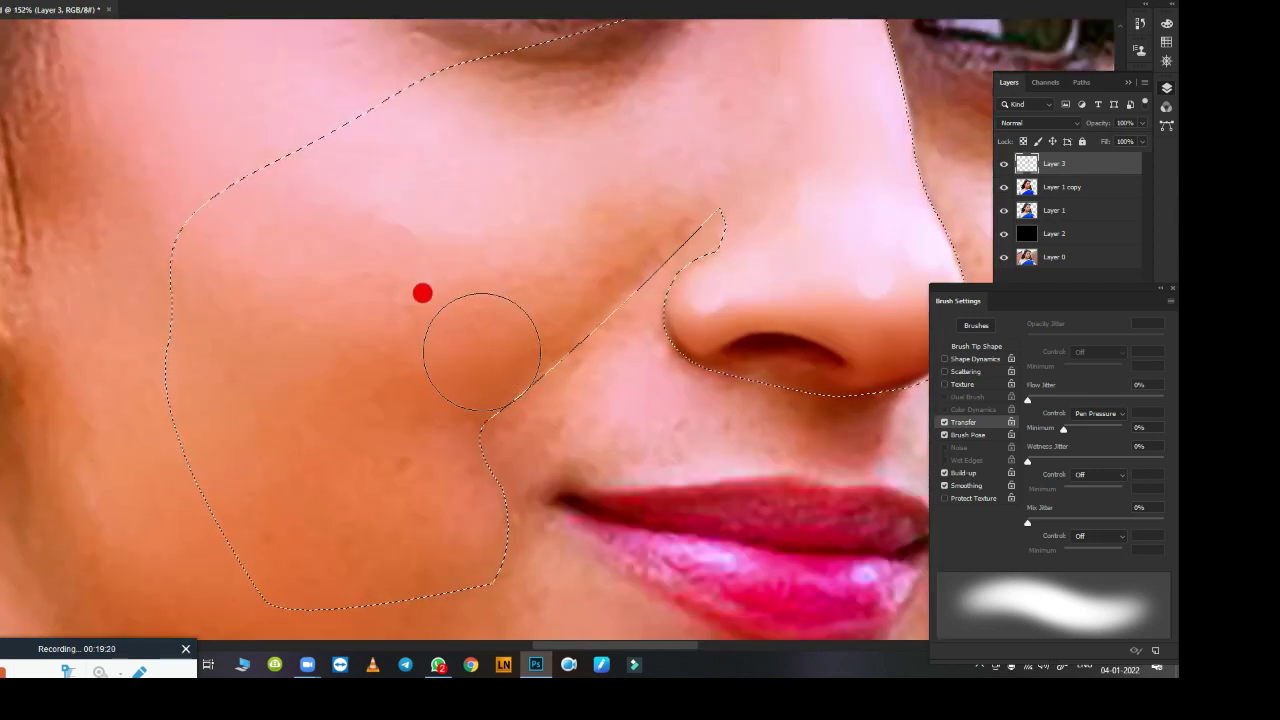
Step: Blend the skin beside the nose fold, the lower cheek, both nose edges and the outer cheek
drag(563, 280, 690, 232)
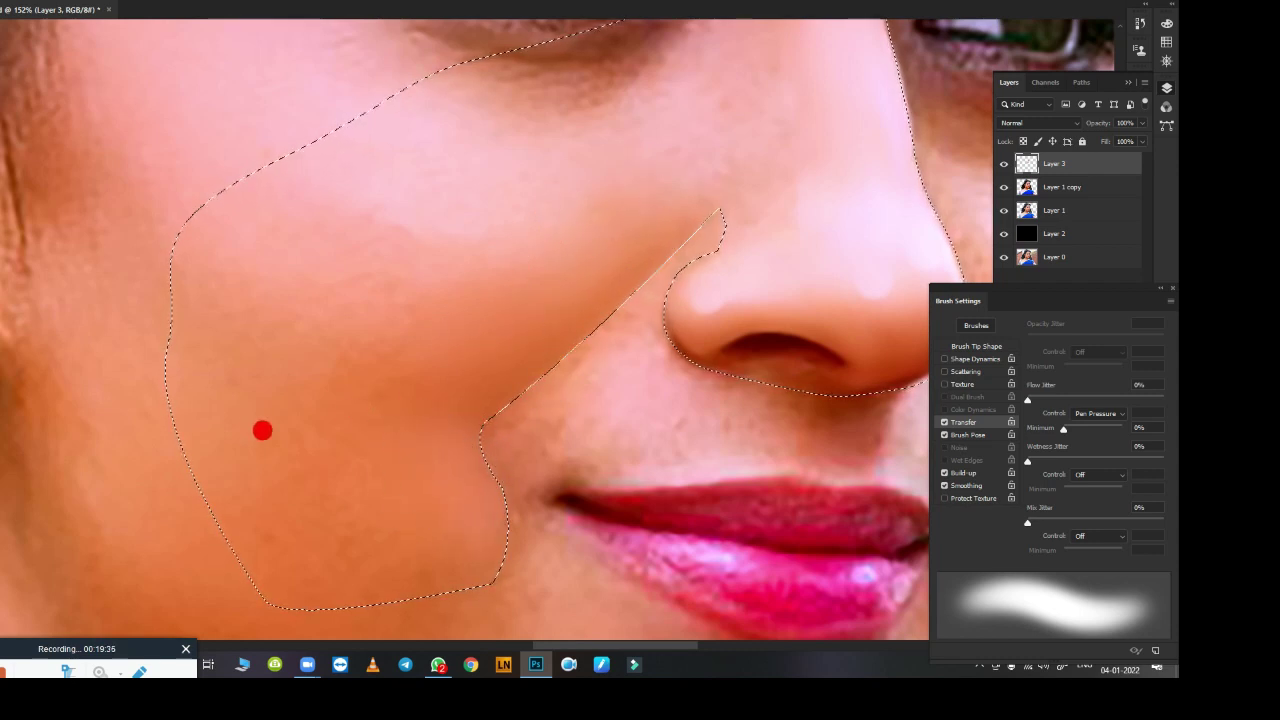
drag(405, 523, 295, 203)
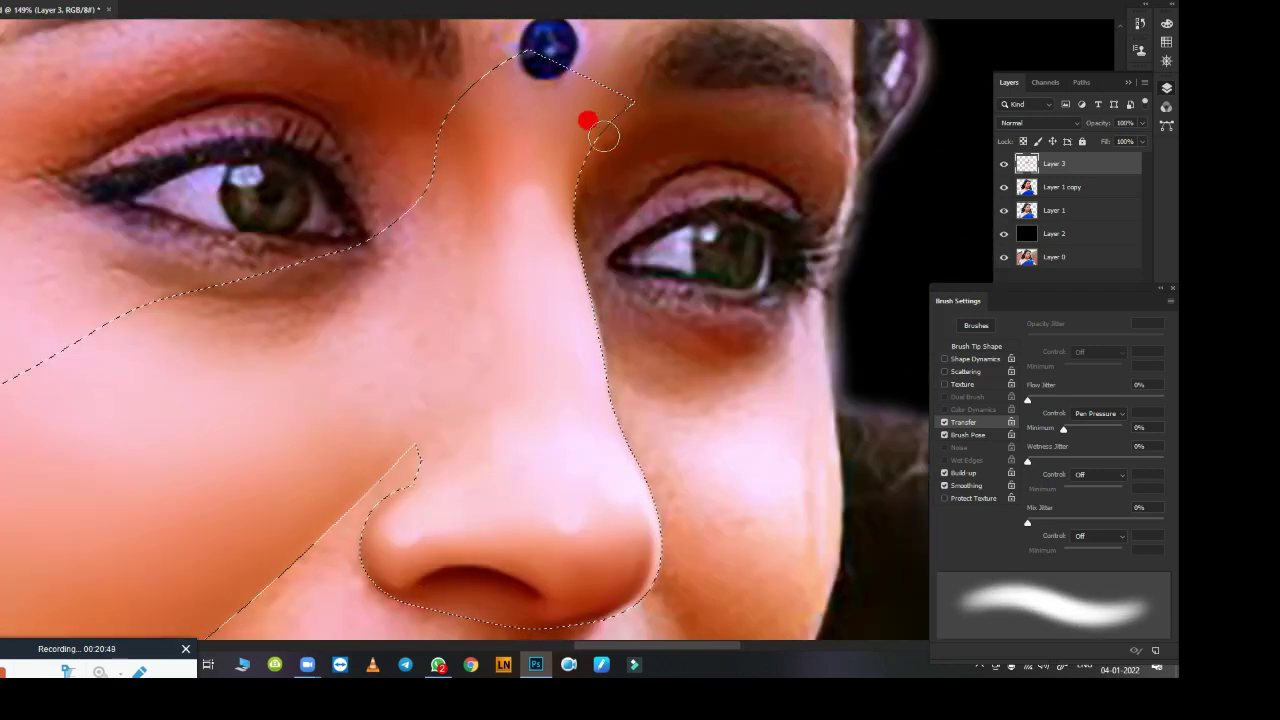
drag(569, 269, 629, 431)
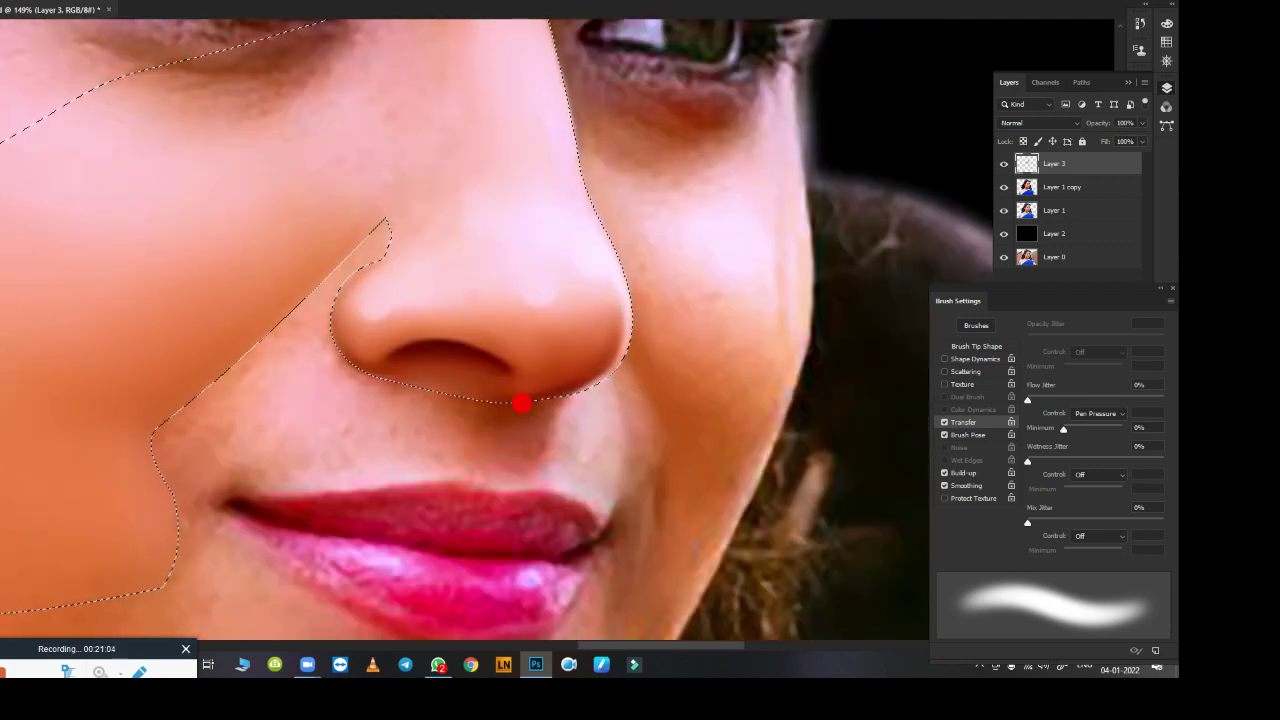
mouse_move(350, 361)
mouse_down()
mouse_move(324, 339)
mouse_move(227, 378)
mouse_up()
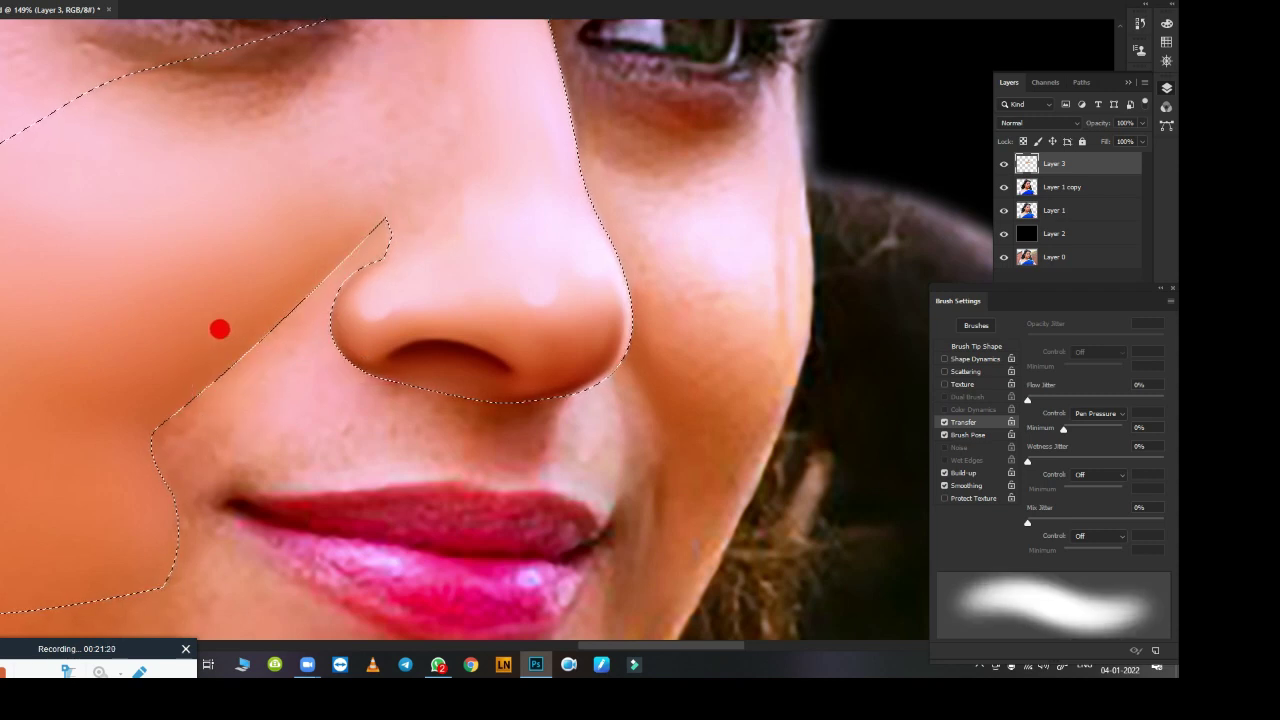
mouse_move(219, 329)
mouse_down()
mouse_move(251, 274)
mouse_move(153, 379)
mouse_up()
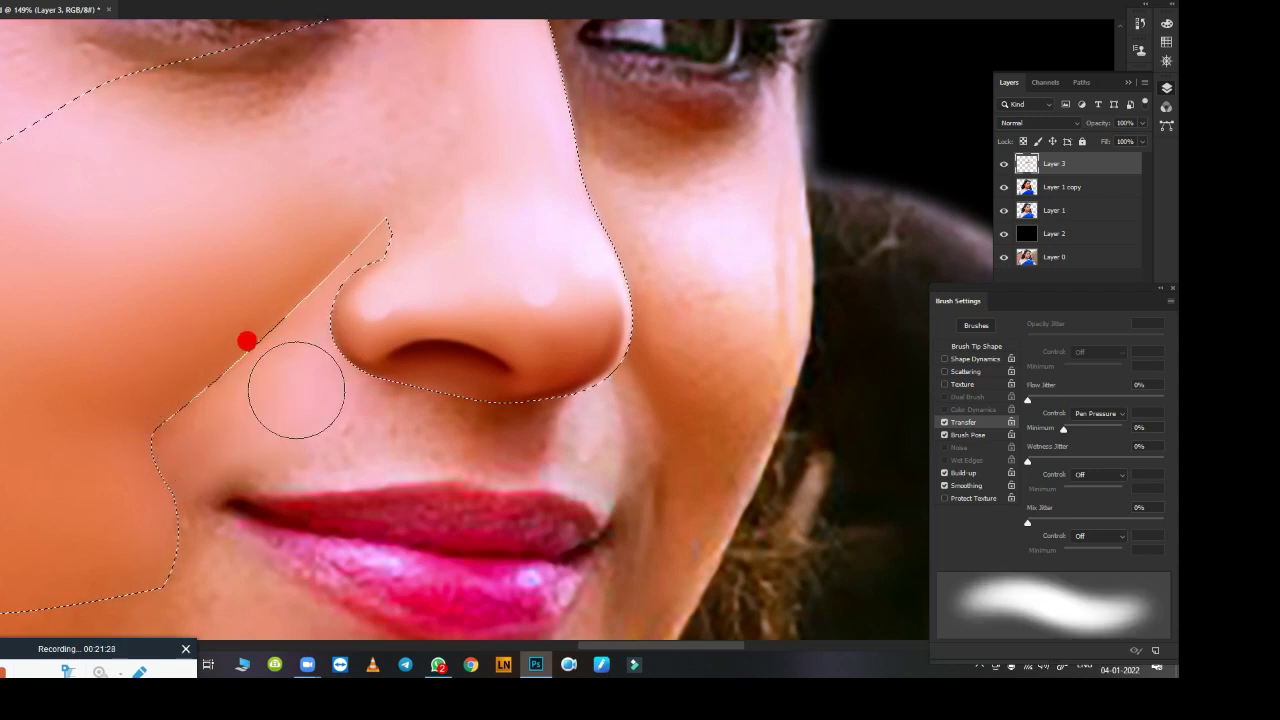
Step: Resize the Mixer Brush to a thinner size with the bracket keys and fit the whole face in view
scroll(528, 394, down, 5)
scroll(600, 410, down, 3)
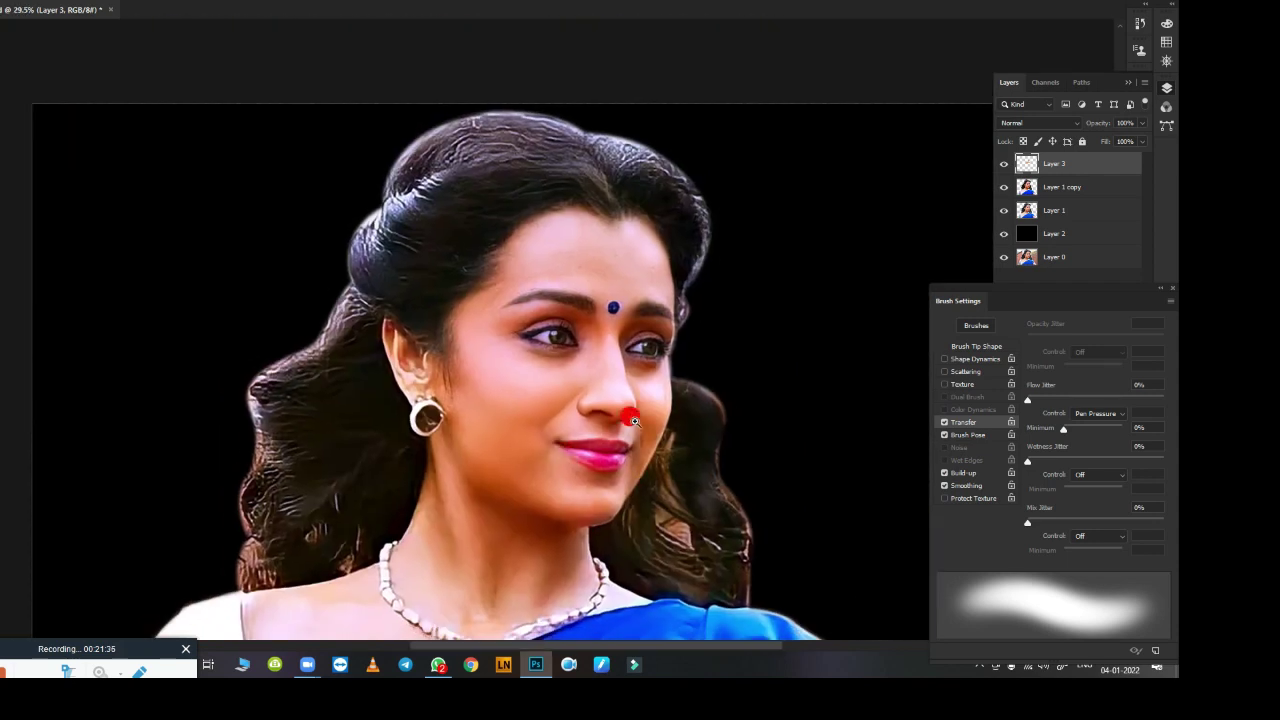
scroll(634, 421, up, 5)
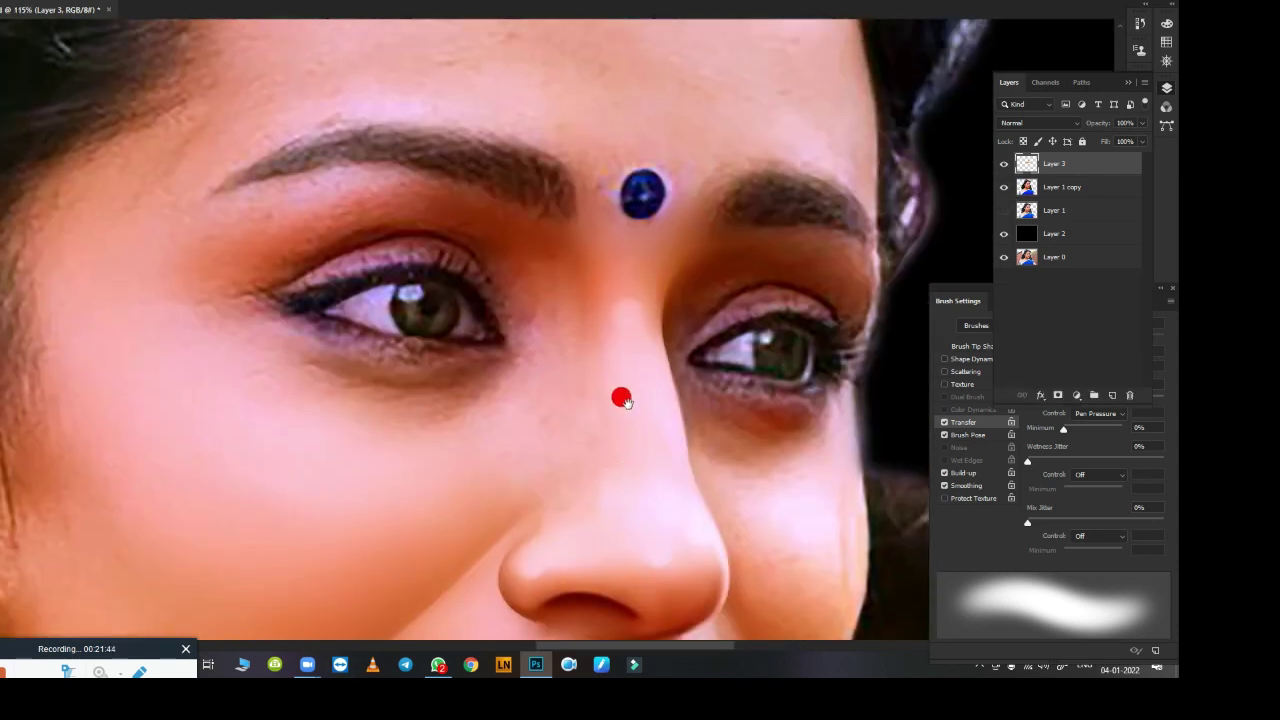
scroll(622, 399, up, 2)
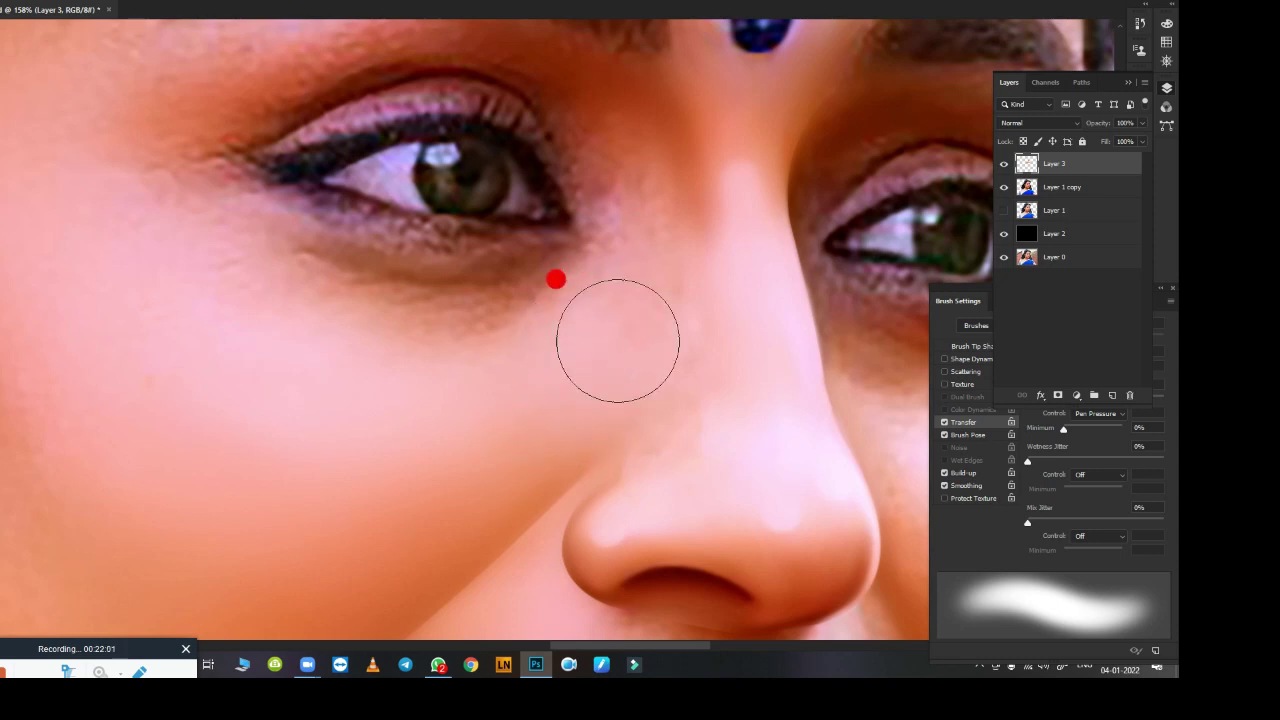
scroll(626, 415, down, 3)
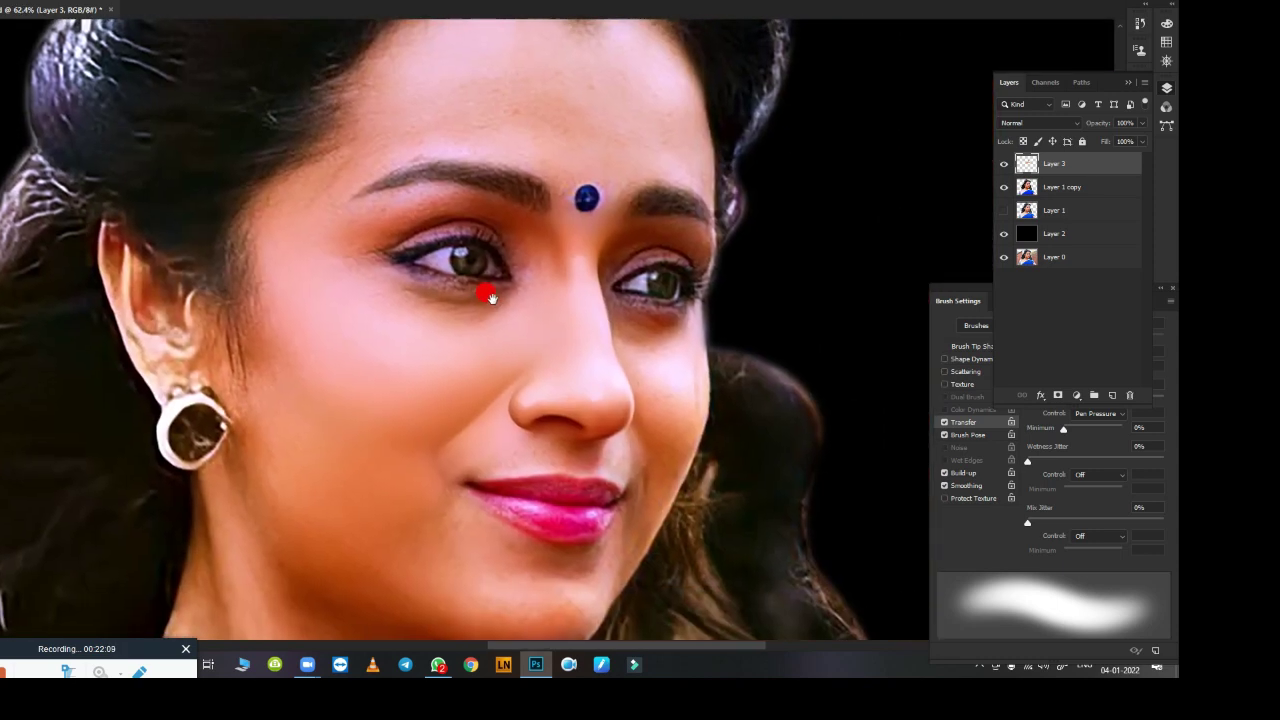
scroll(492, 294, up, 2)
scroll(509, 269, up, 2)
scroll(477, 137, up, 2)
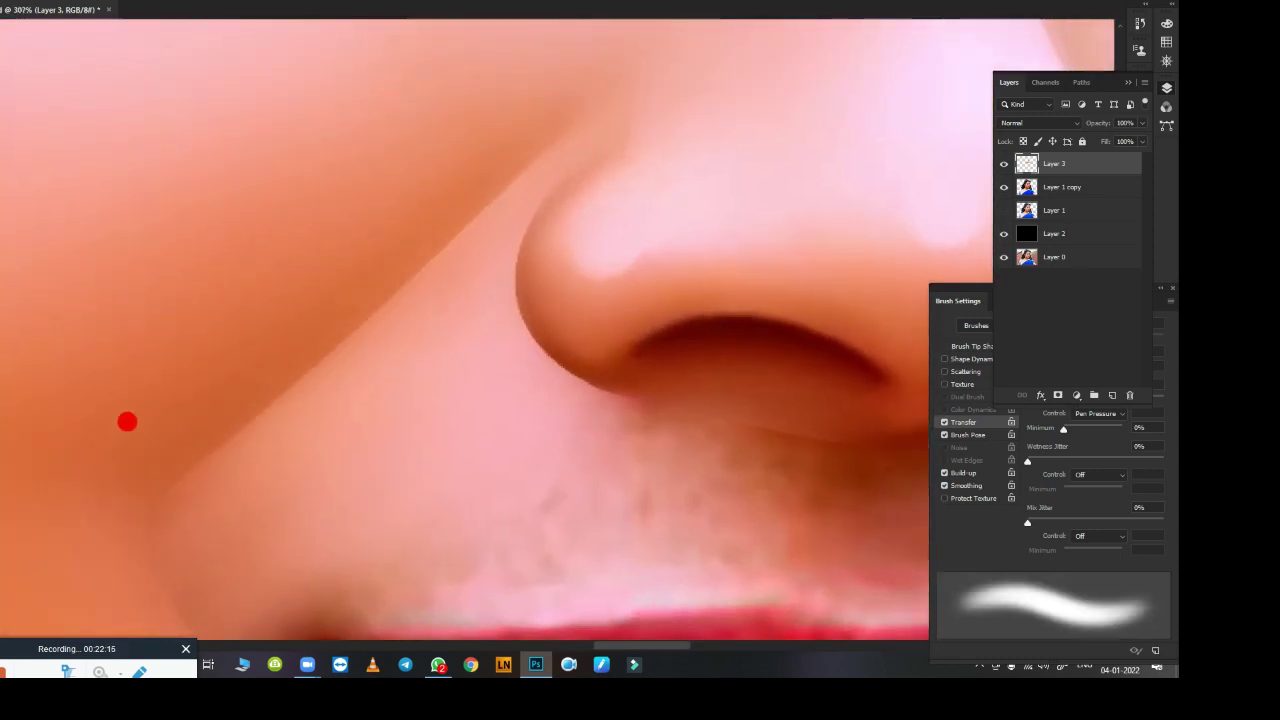
key([)
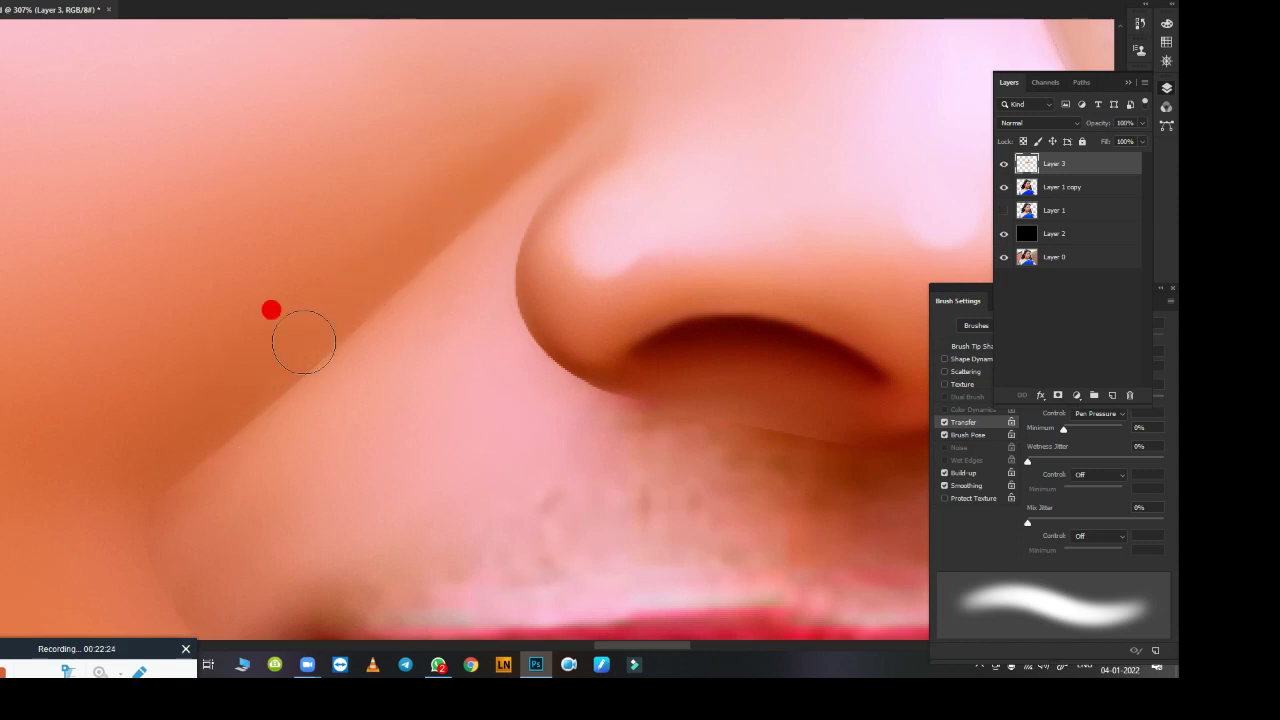
key([)
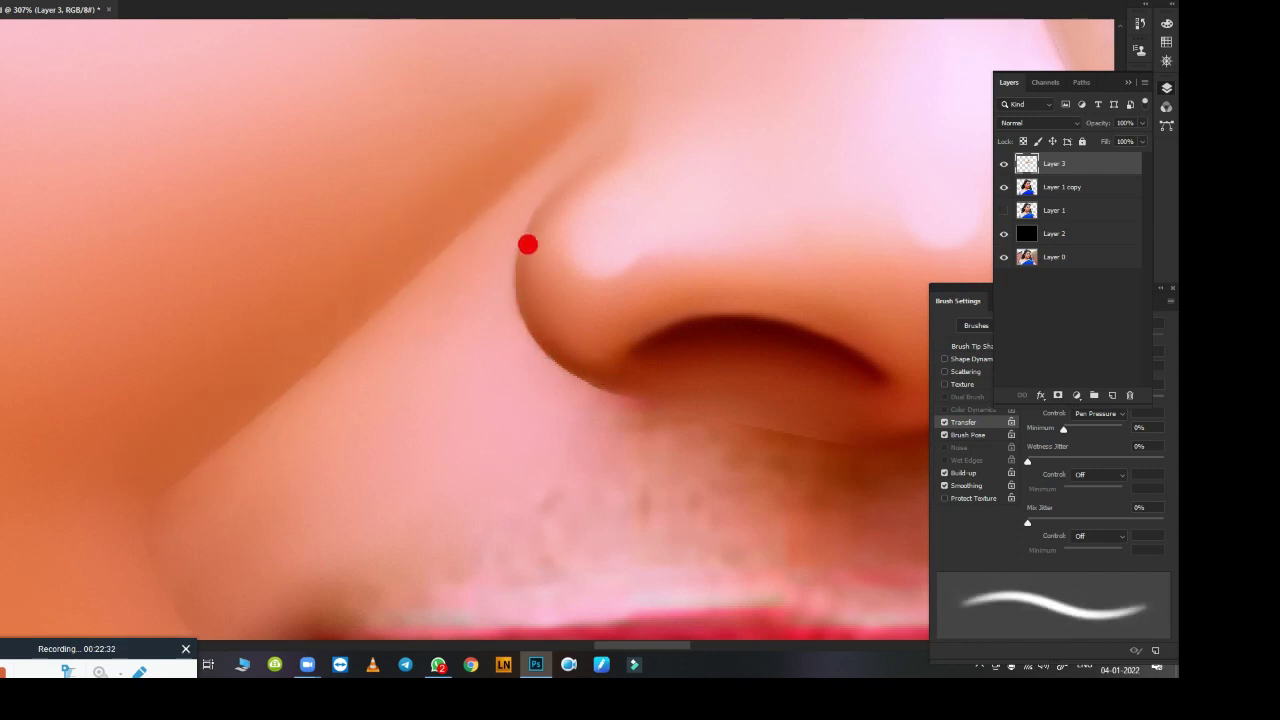
key(bracketright)
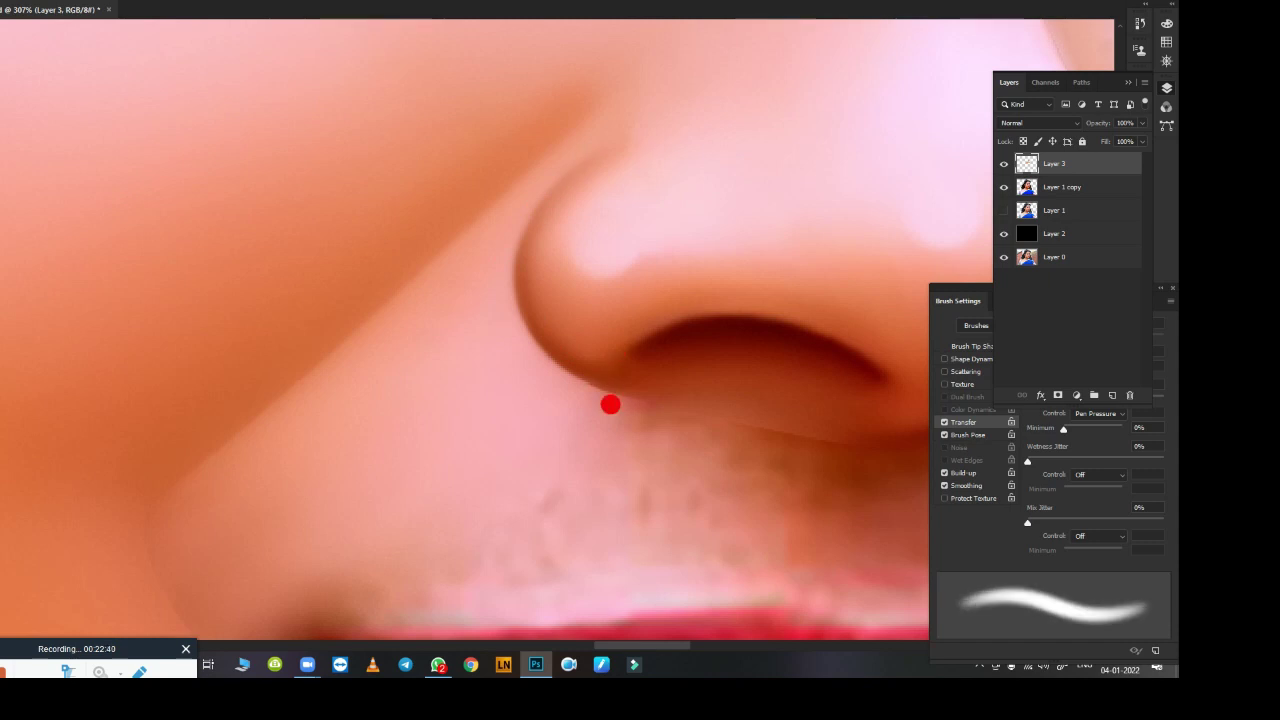
key(bracketright)
key(bracketleft)
key(bracketleft)
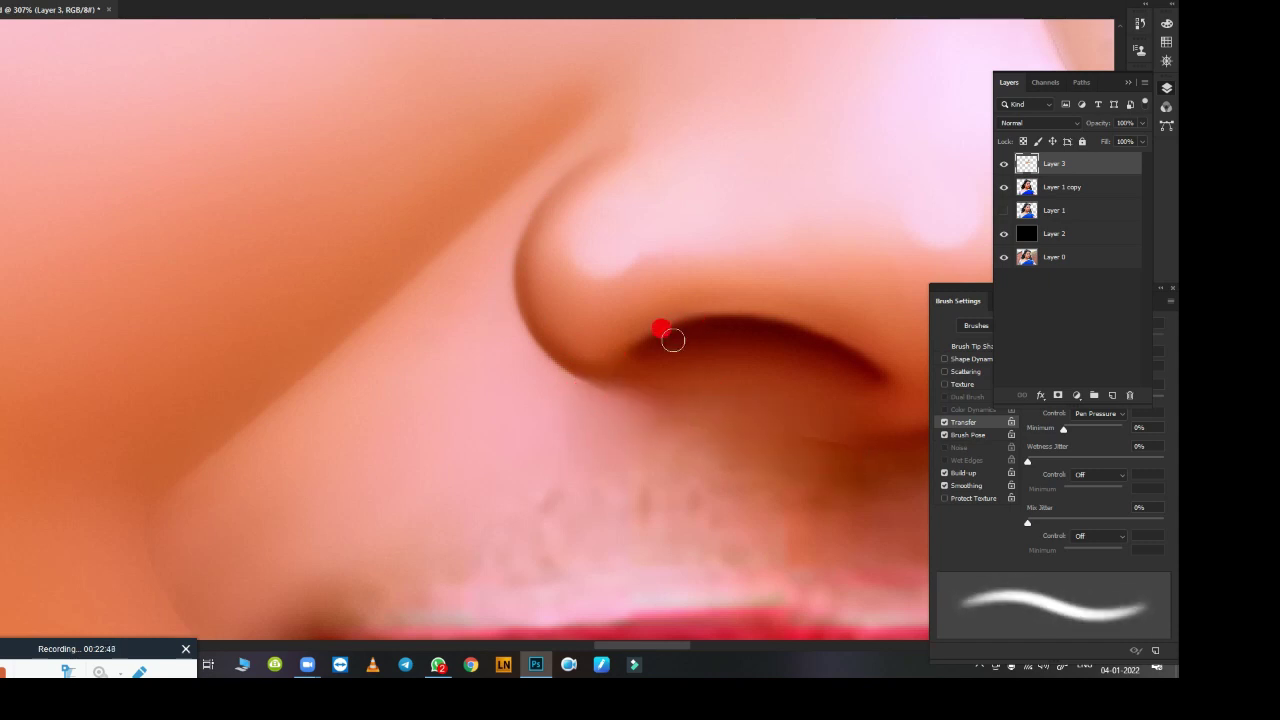
key(bracketleft)
key(ctrl+0)
Step: Choose the Very Wet Mixer Brush preset and size it for the forehead
scroll(496, 298, up, 2)
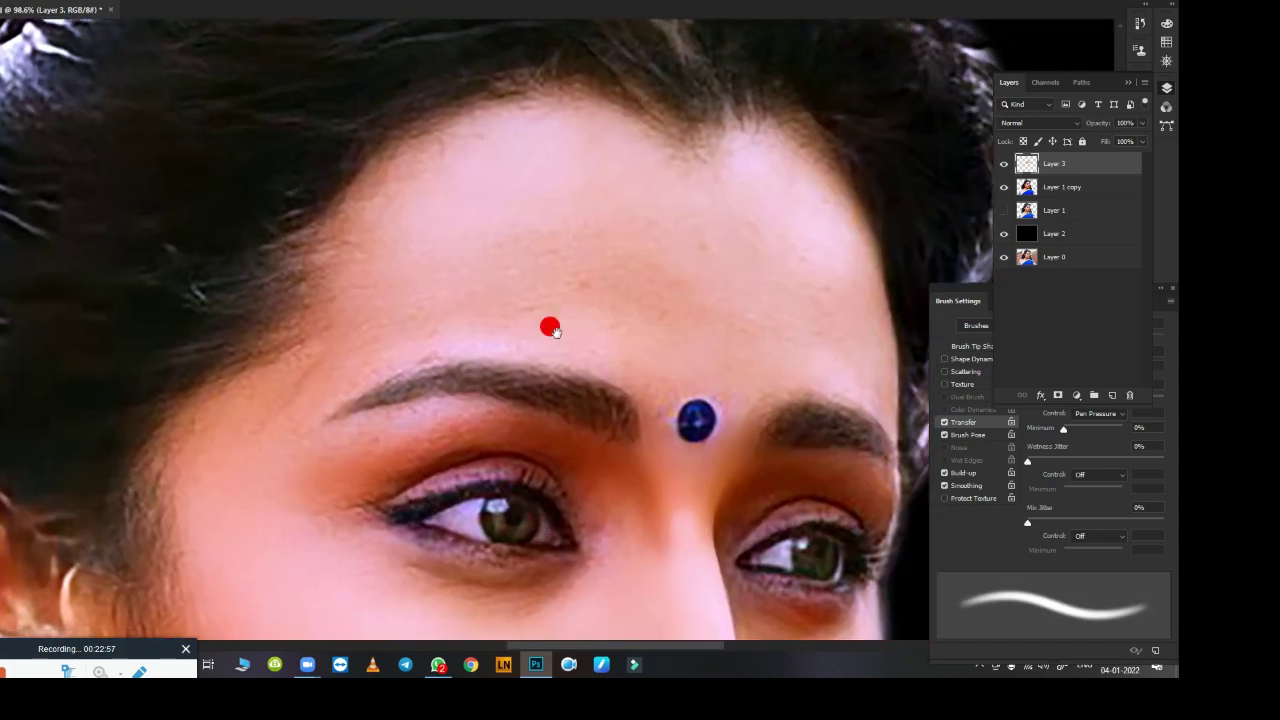
scroll(549, 323, up, 1)
click(158, 58)
click(113, 140)
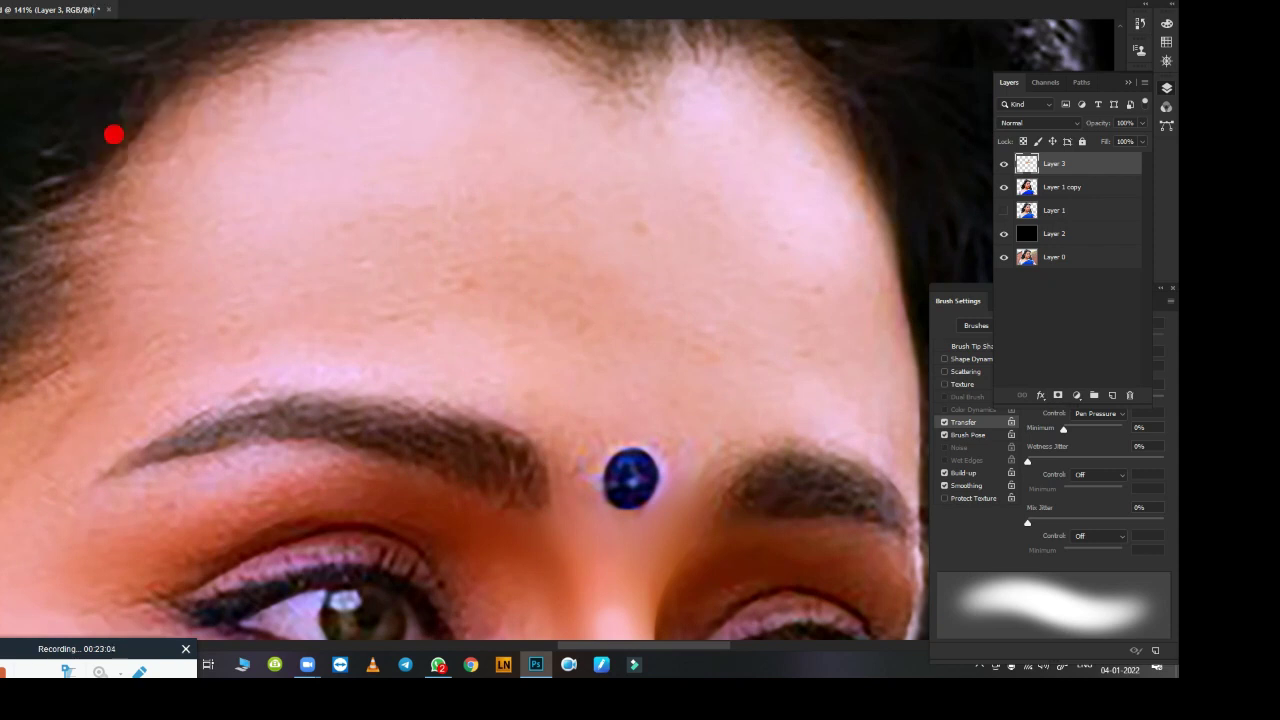
key(bracketright)
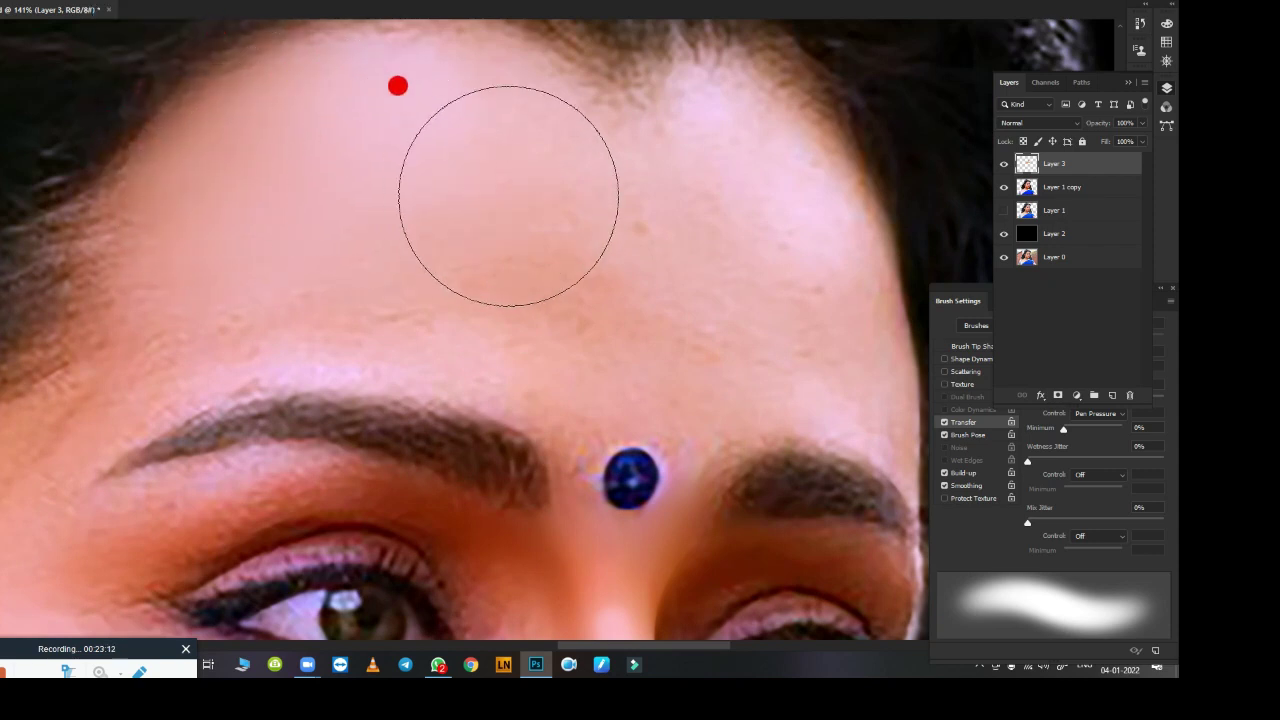
key(bracketleft)
key(bracketleft)
key(bracketleft)
Step: Smooth the forehead skin up to the hairline, filling the dip in the hairline
mouse_move(239, 301)
mouse_down()
mouse_move(552, 325)
mouse_move(776, 315)
mouse_up()
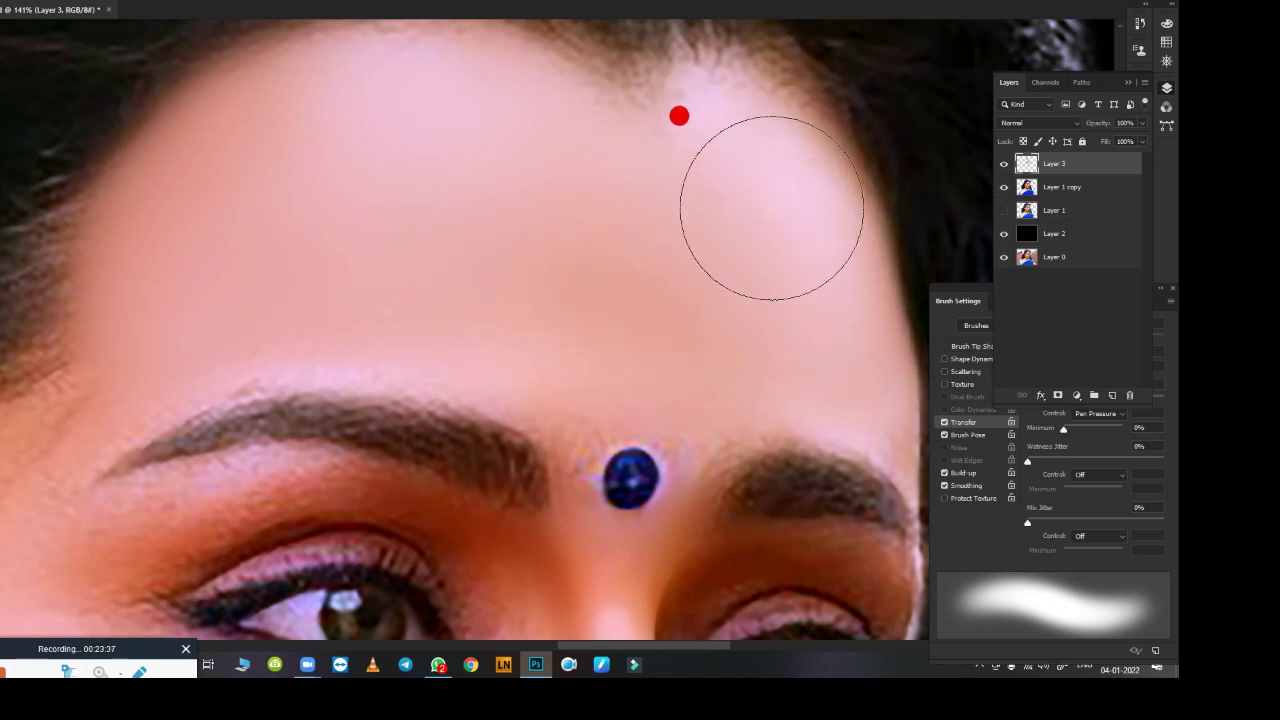
mouse_move(794, 311)
mouse_down()
mouse_move(711, 141)
mouse_move(586, 320)
mouse_up()
scroll(470, 240, up, 3)
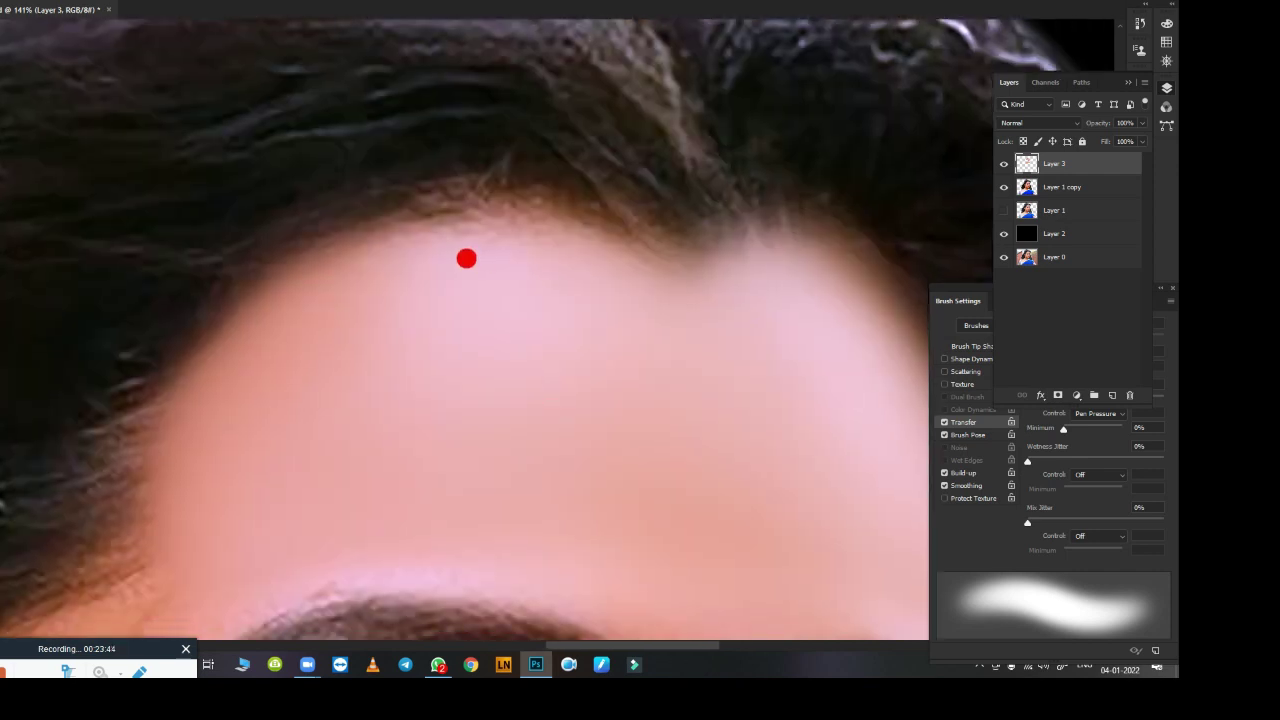
mouse_move(360, 278)
mouse_down()
mouse_move(463, 257)
mouse_move(776, 295)
mouse_move(569, 286)
mouse_move(699, 308)
mouse_up()
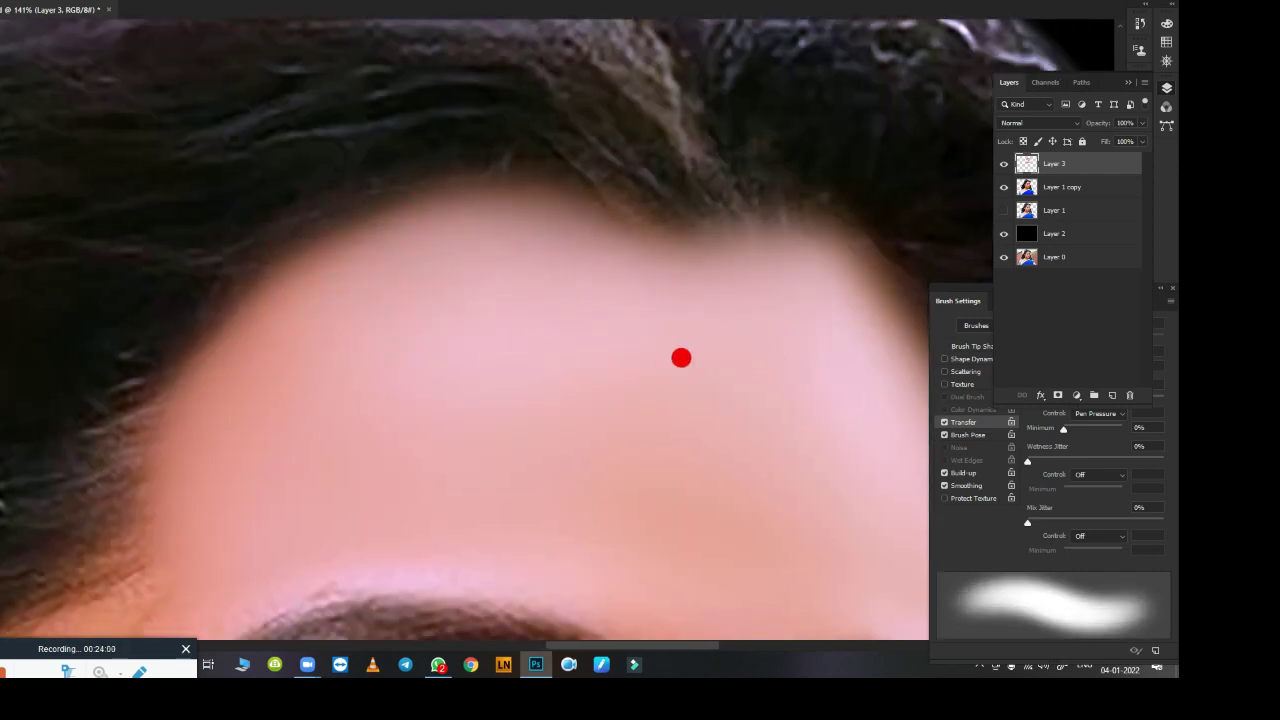
Step: Rotate the view and paint skin tone over the temple hair strands up to the hairline
scroll(681, 357, down, 5)
drag(629, 200, 560, 300)
scroll(490, 320, up, 5)
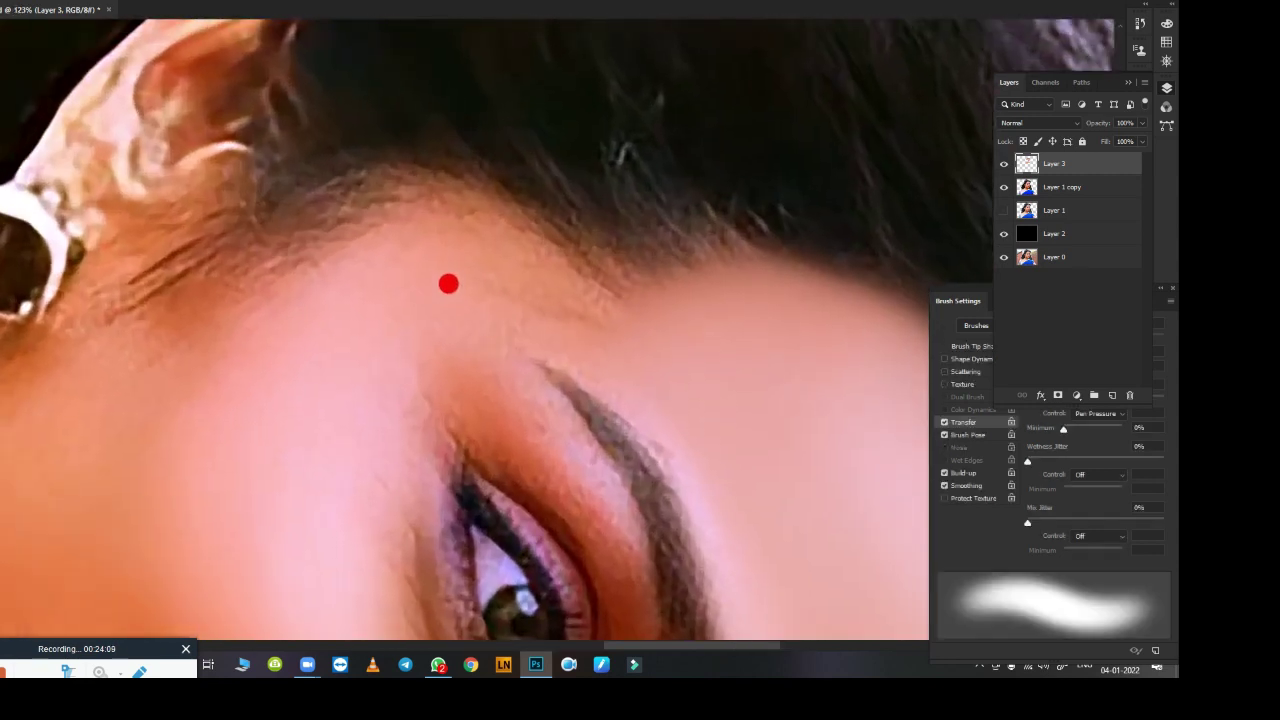
mouse_move(113, 302)
mouse_down()
mouse_move(160, 346)
mouse_move(209, 334)
mouse_up()
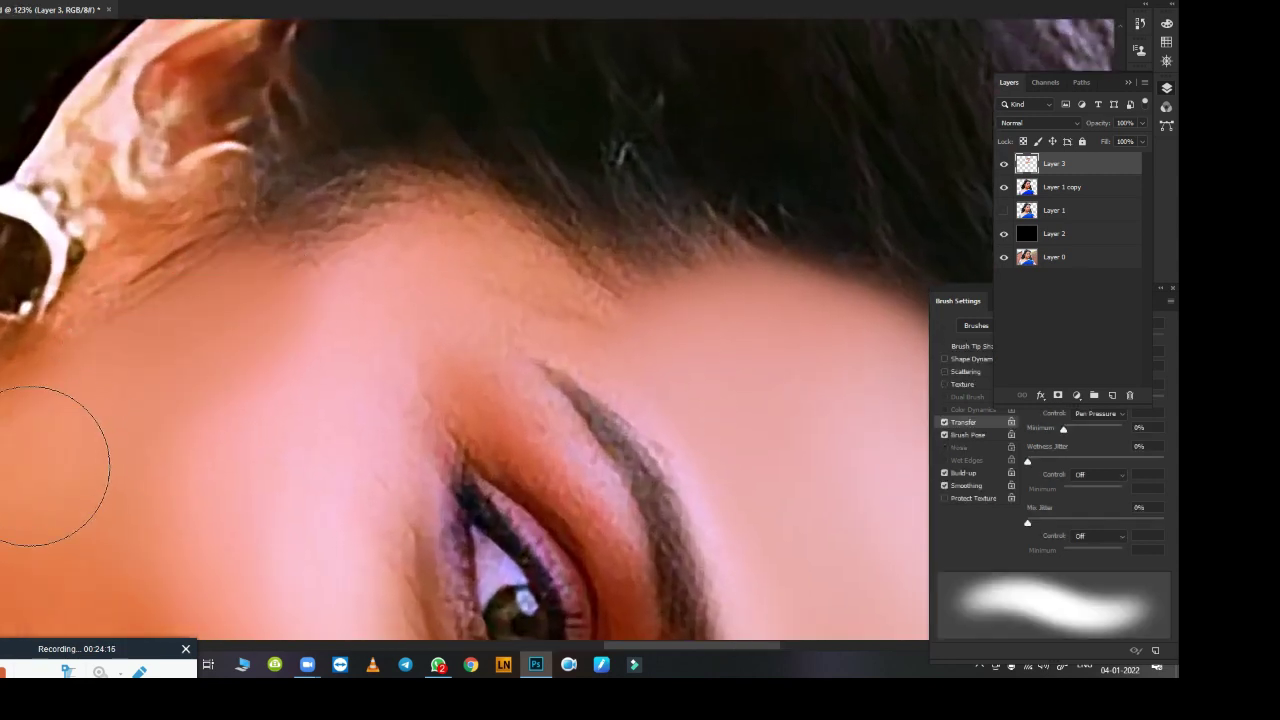
drag(51, 451, 323, 387)
key(bracketleft)
key(bracketleft)
mouse_move(323, 274)
mouse_down()
mouse_move(369, 234)
mouse_move(330, 266)
mouse_move(371, 251)
mouse_move(692, 320)
mouse_move(462, 365)
mouse_move(489, 389)
mouse_up()
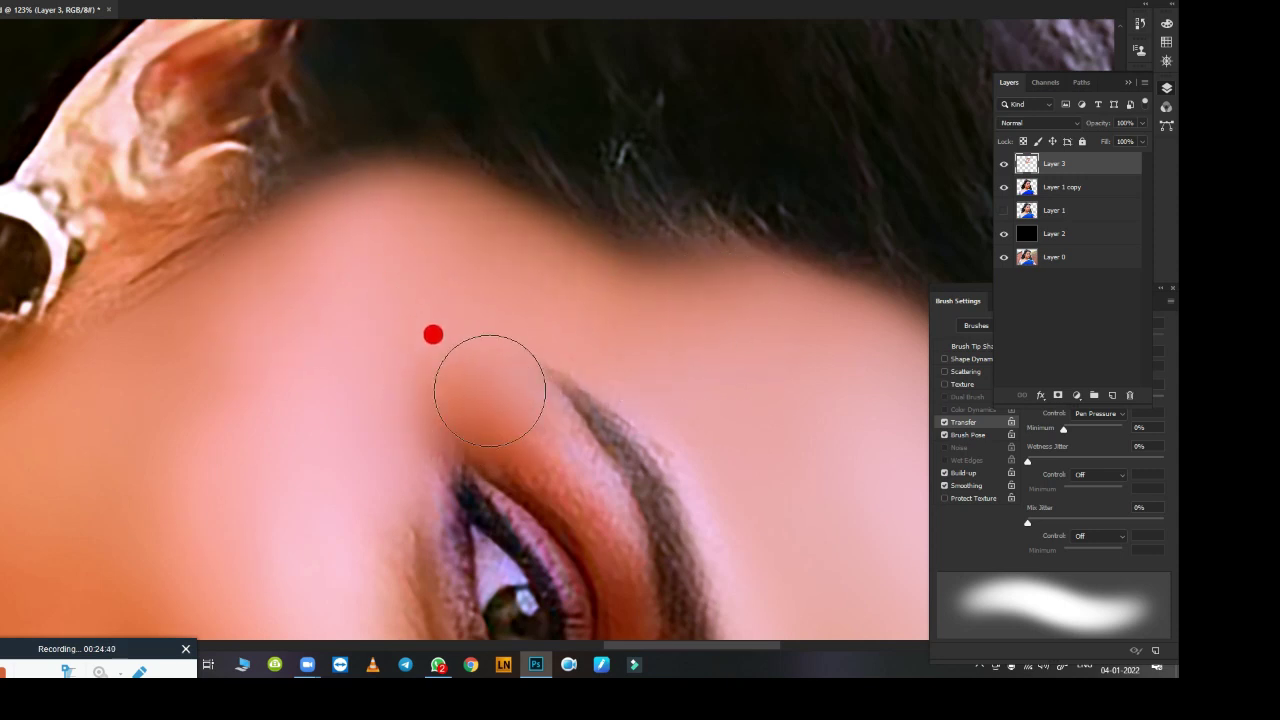
scroll(616, 244, down, 2)
scroll(677, 343, down, 3)
scroll(529, 177, down, 2)
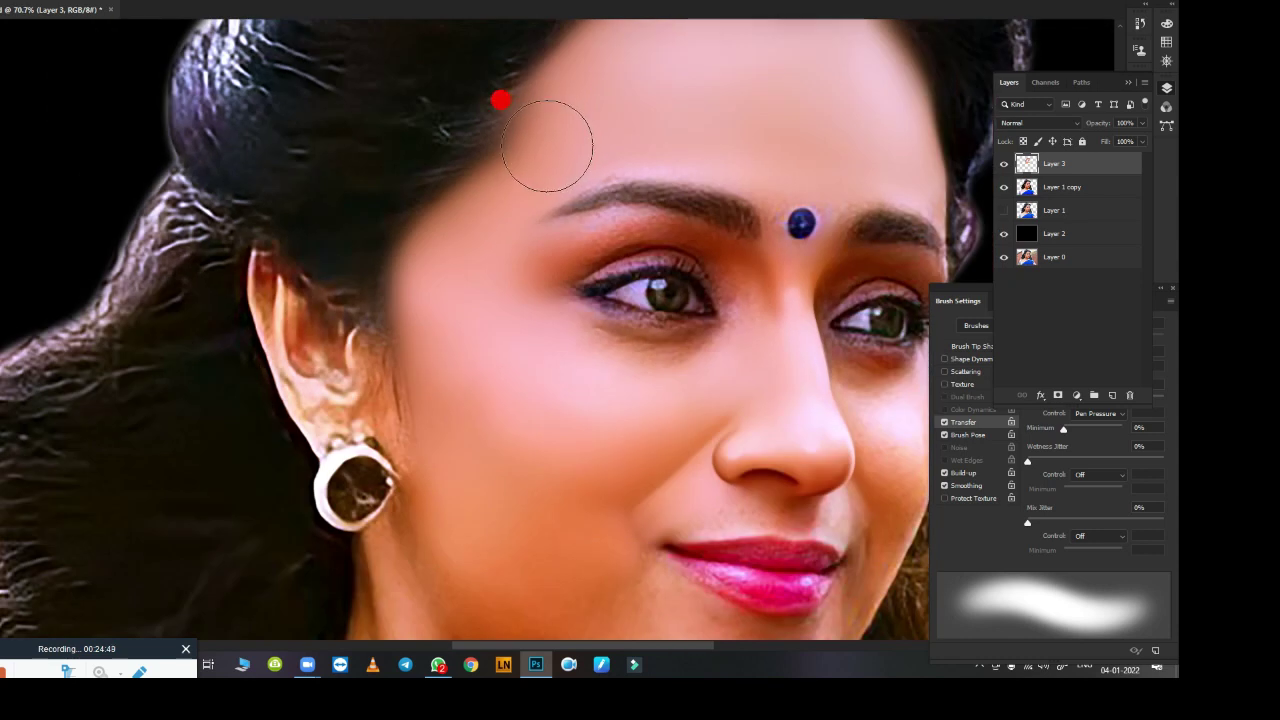
scroll(500, 100, down, 1)
scroll(444, 412, up, 1)
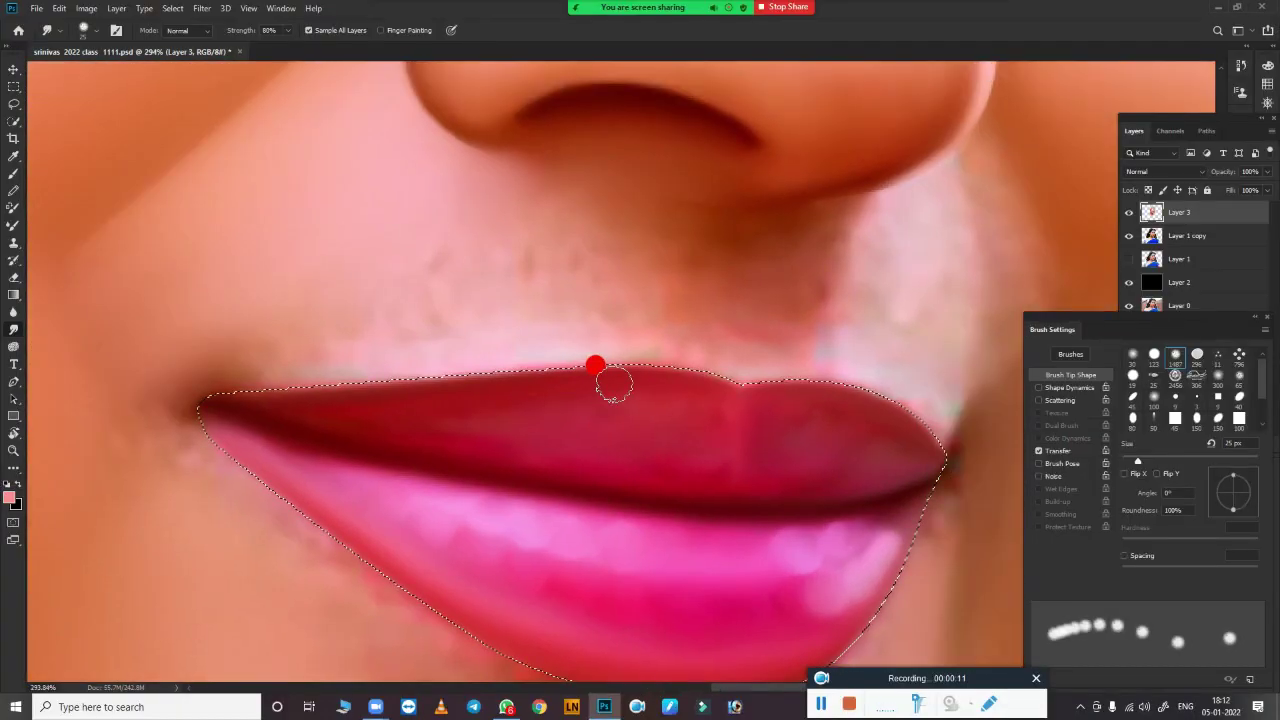
Step: Lower the brush hardness, enlarge it, and smooth the skin between nose and upper lip
drag(1163, 547, 1161, 547)
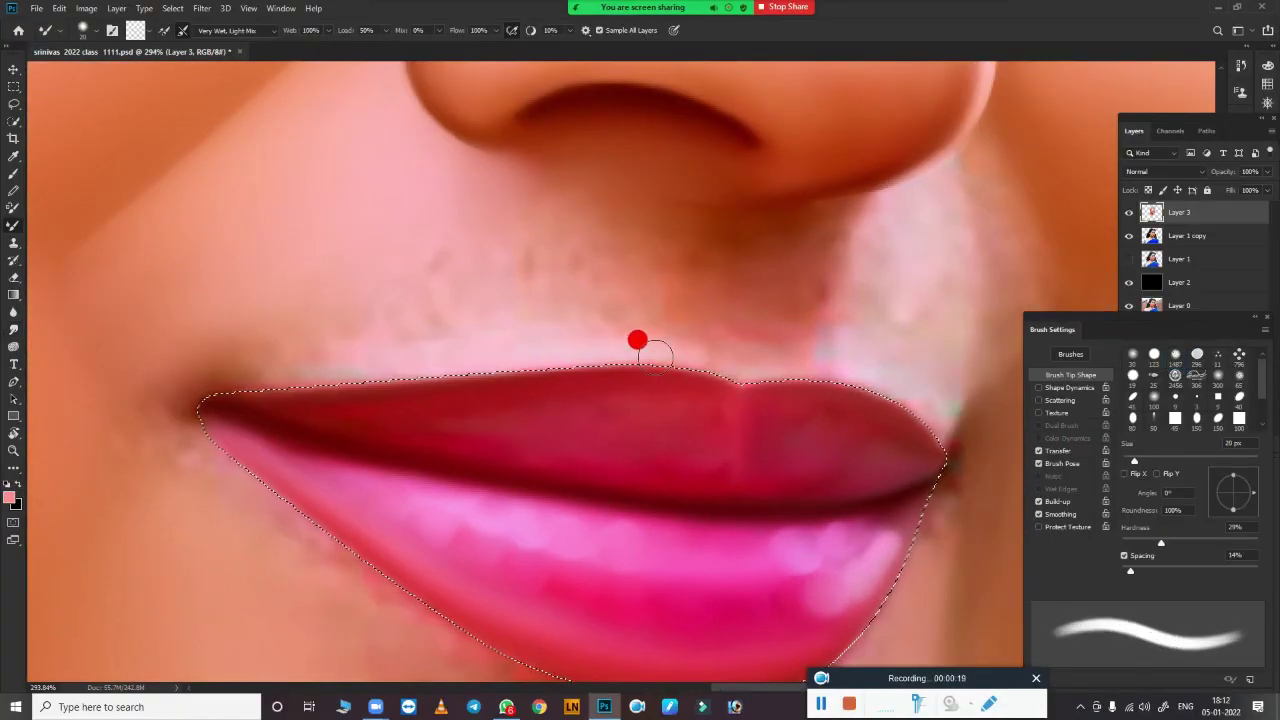
key(bracketright)
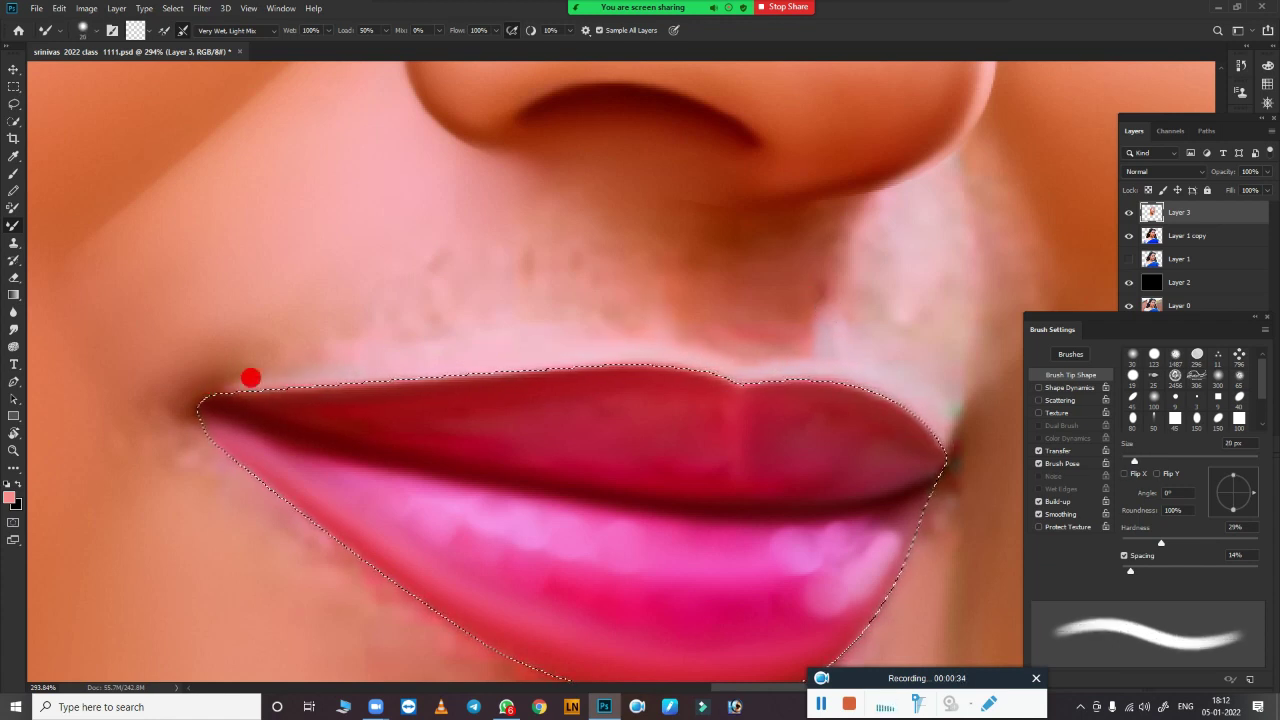
key(bracketright)
key(bracketright)
key(bracketright)
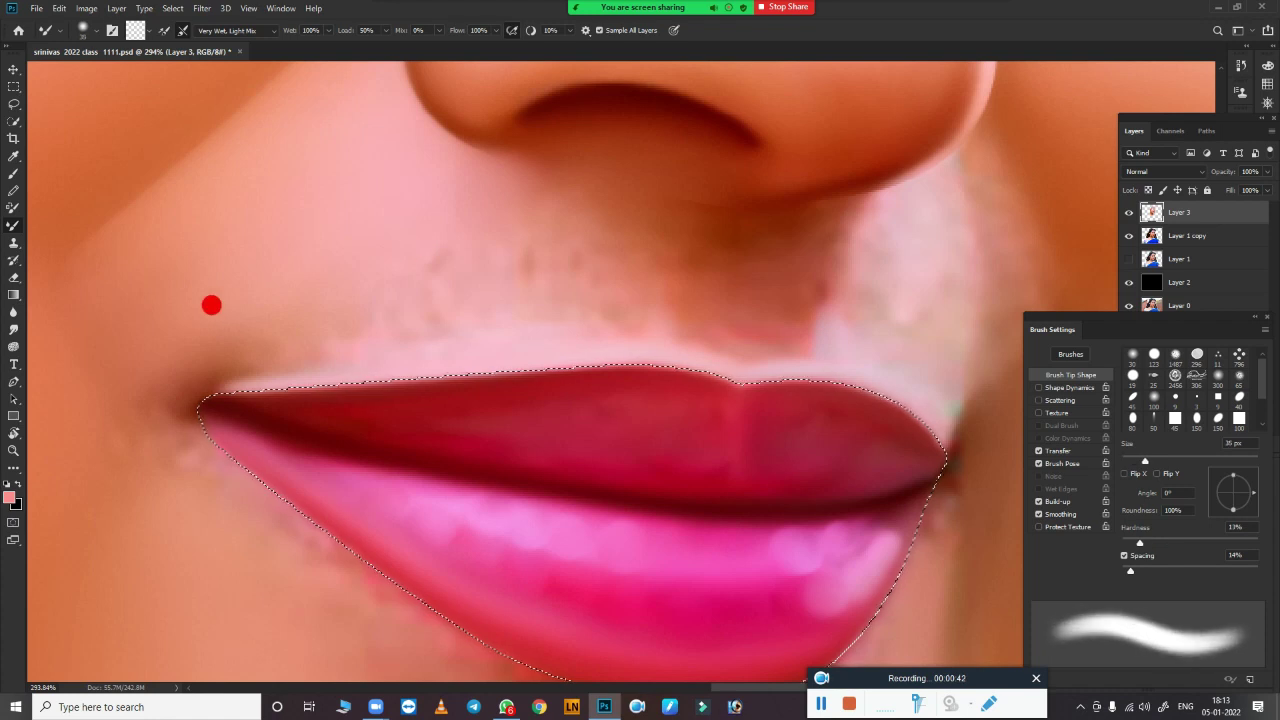
drag(526, 264, 871, 237)
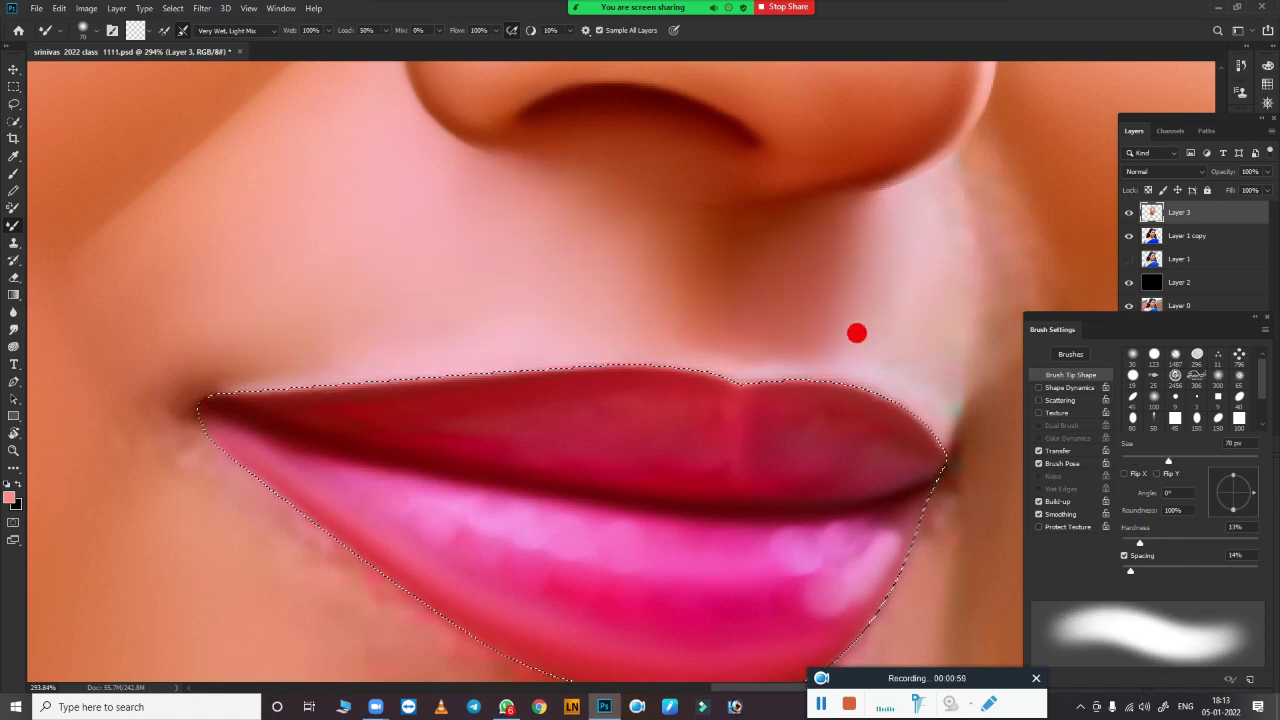
Step: Blend the skin along the lower-lip edge, then zoom out to see nose and lips
scroll(566, 323, down, 2)
scroll(663, 337, down, 4)
scroll(677, 413, up, 5)
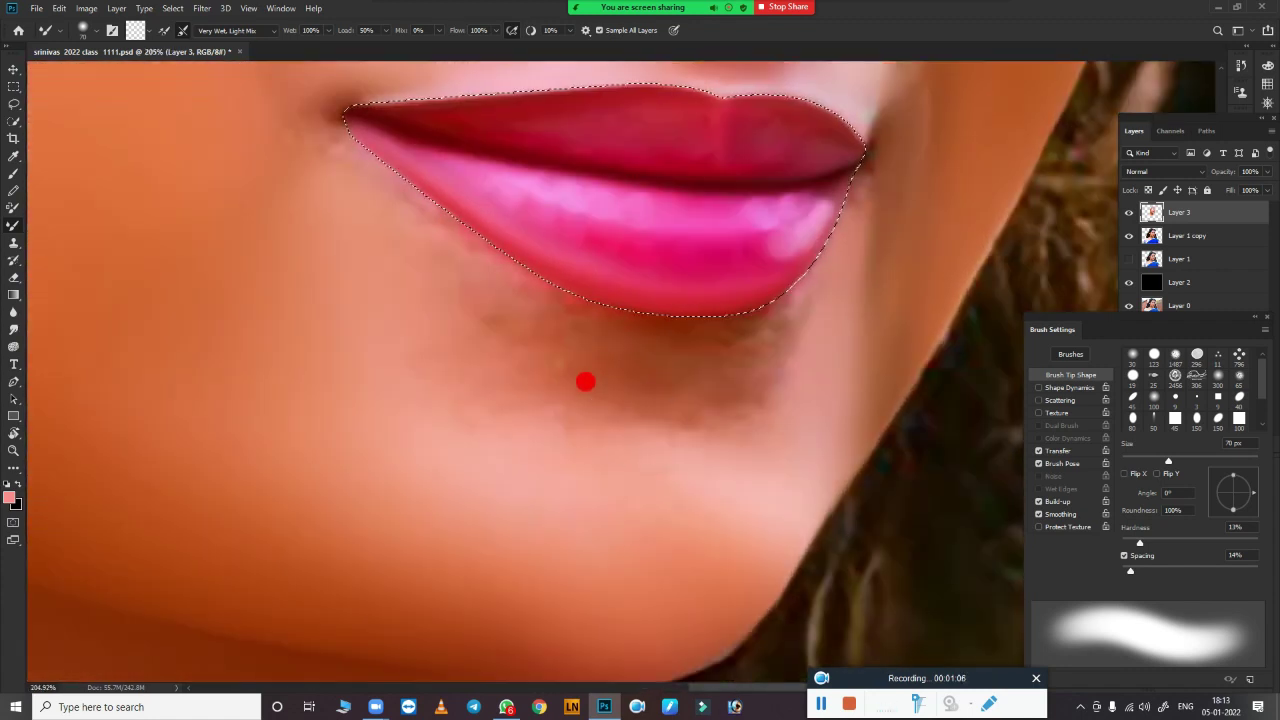
scroll(586, 380, up, 2)
drag(514, 346, 829, 466)
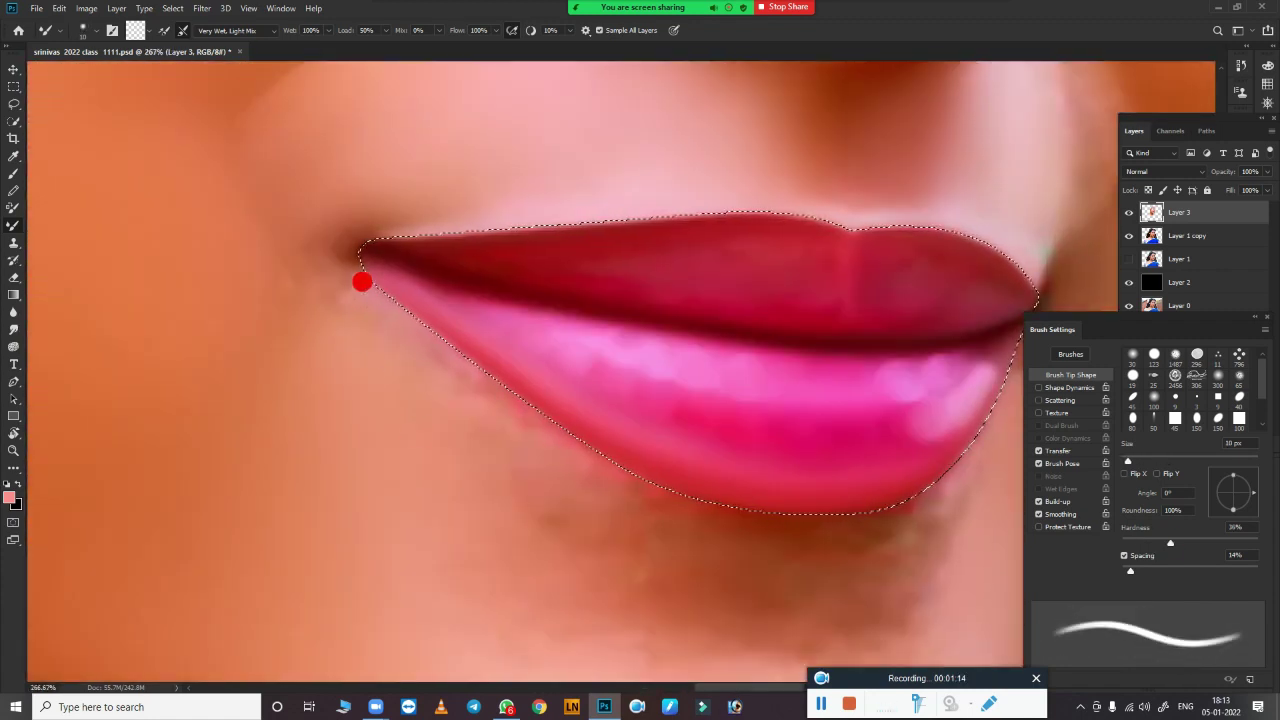
mouse_move(366, 283)
mouse_down()
mouse_move(527, 417)
mouse_move(863, 472)
mouse_move(578, 415)
mouse_move(508, 443)
mouse_up()
key(ctrl+0)
scroll(487, 484, up, 3)
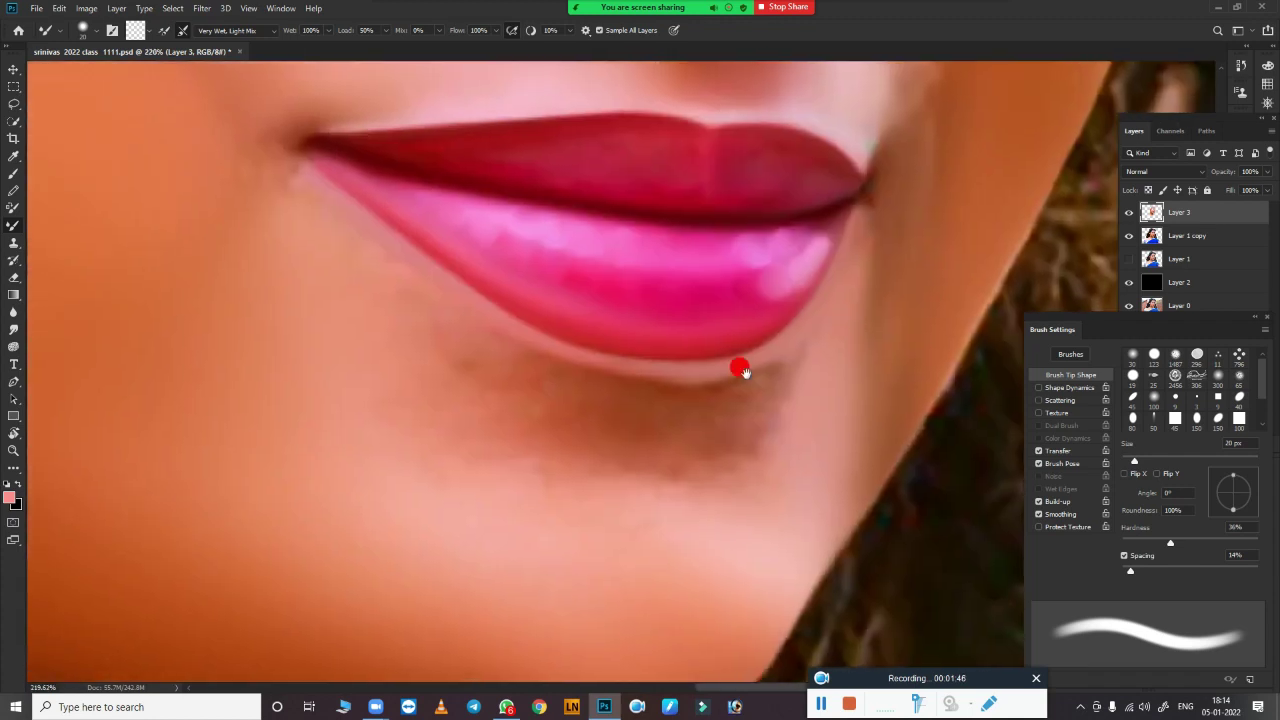
key(p)
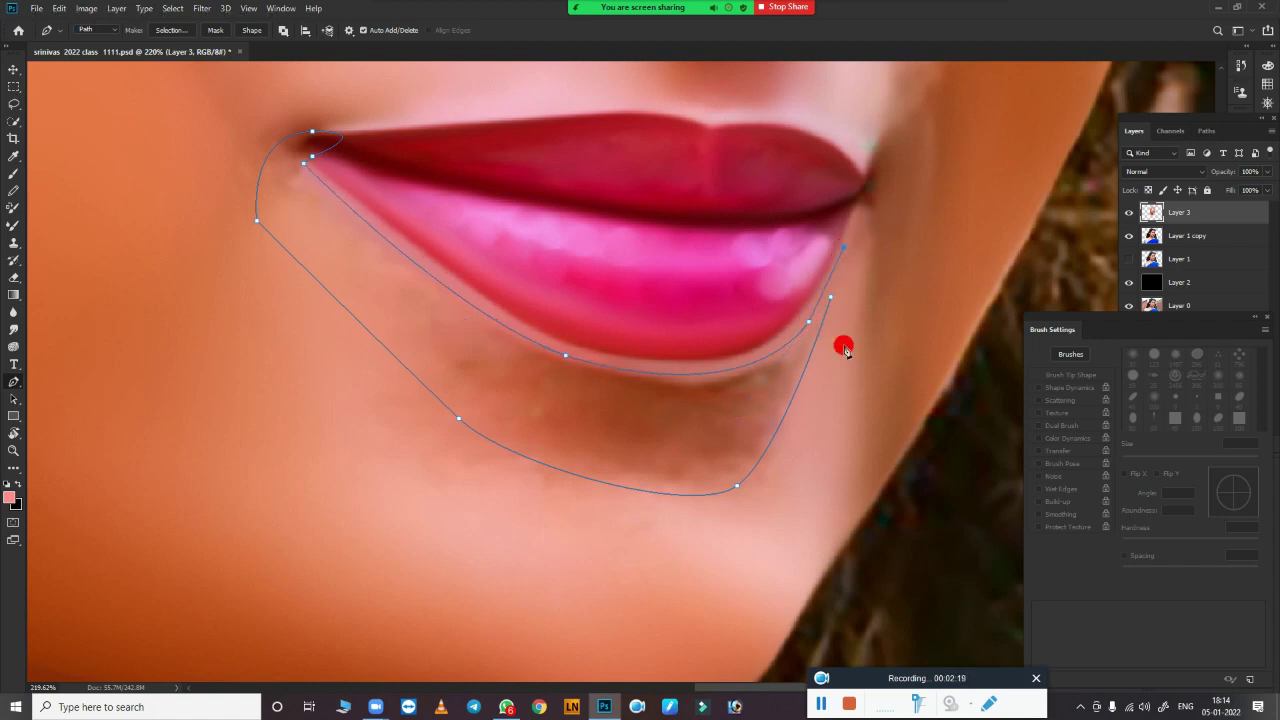
Step: Turn the chin-shadow path into a selection and smooth the shadow below the lower lip
key(ctrl+Return)
key(Return)
key(b)
scroll(543, 400, up, 1)
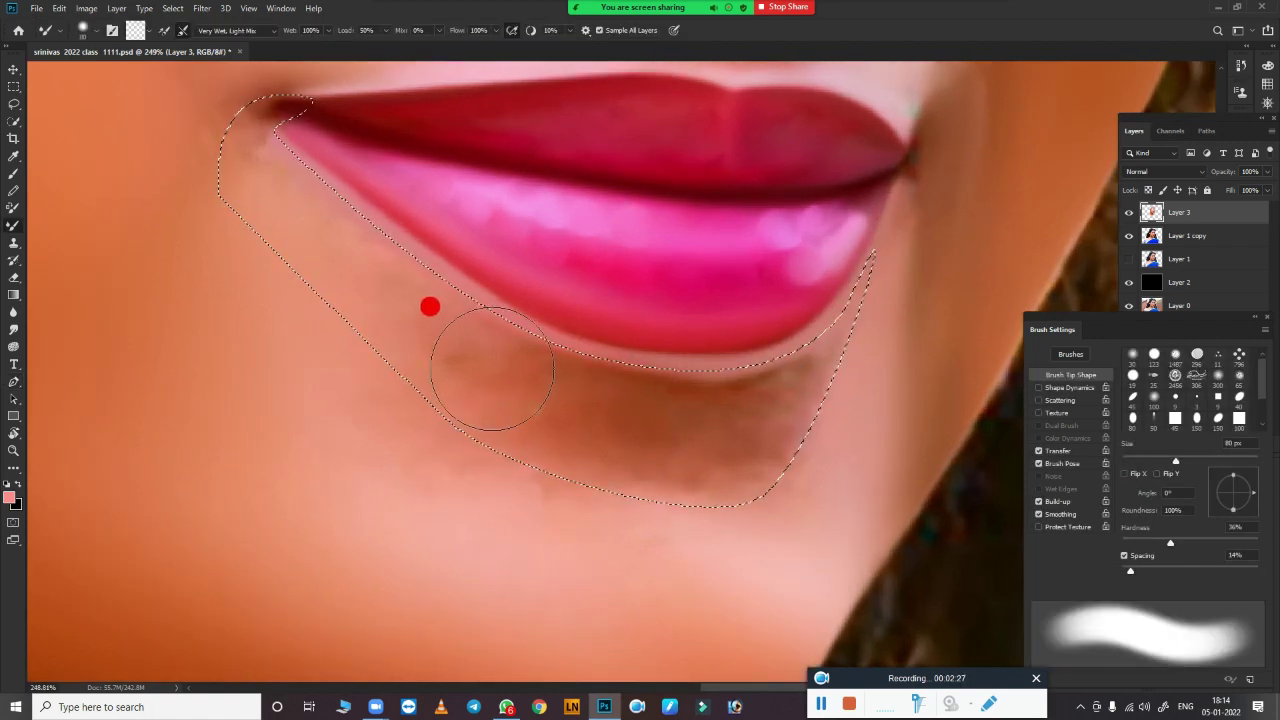
mouse_move(492, 370)
mouse_down()
mouse_move(571, 400)
mouse_move(848, 362)
mouse_move(669, 460)
mouse_move(686, 406)
mouse_move(391, 266)
mouse_move(271, 177)
mouse_move(451, 337)
mouse_move(384, 287)
mouse_move(814, 551)
mouse_up()
Step: Zoom in on the chin and blend the remaining shadow with a larger brush
key(ctrl+0)
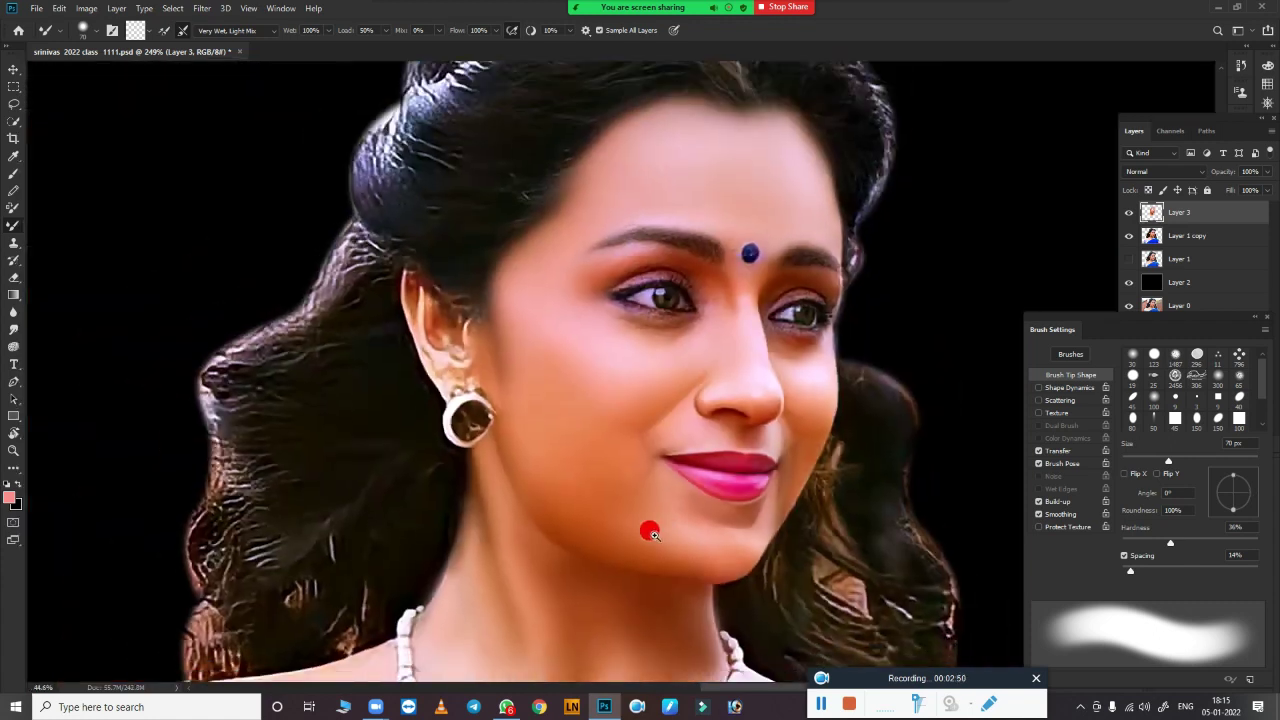
click(650, 532)
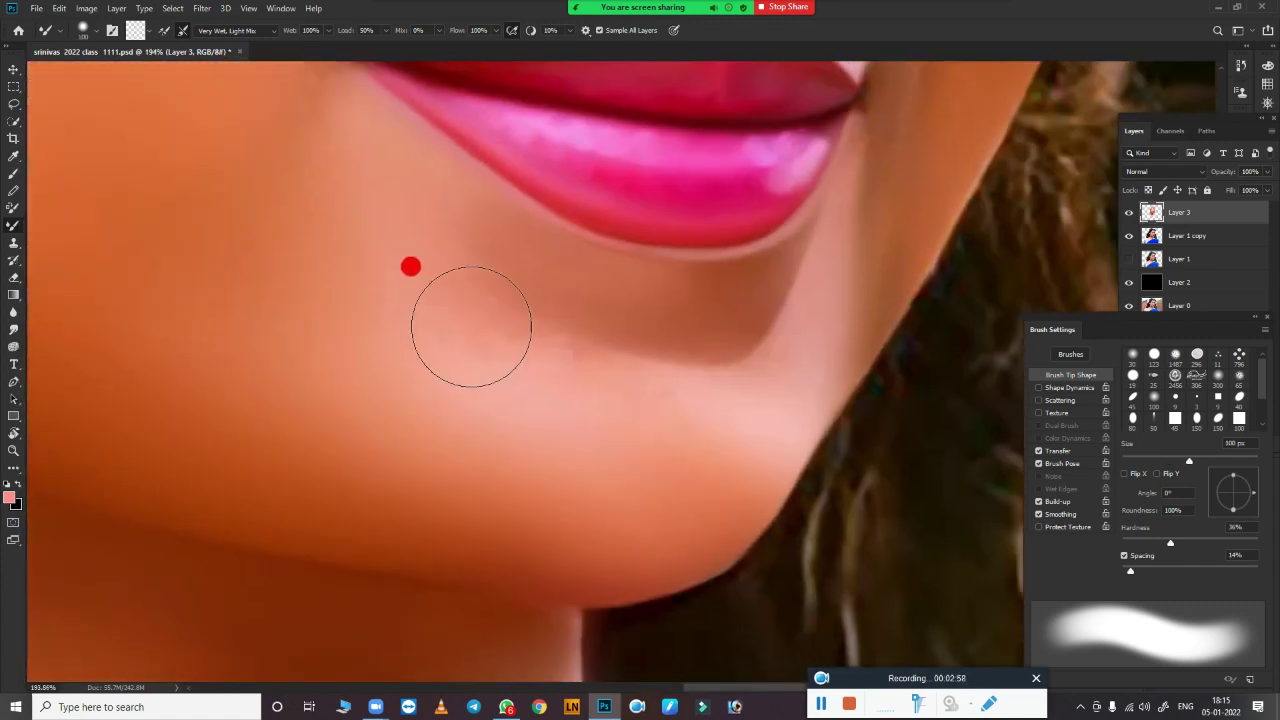
mouse_move(471, 326)
mouse_down()
mouse_move(609, 371)
mouse_move(442, 301)
mouse_up()
key(bracketright)
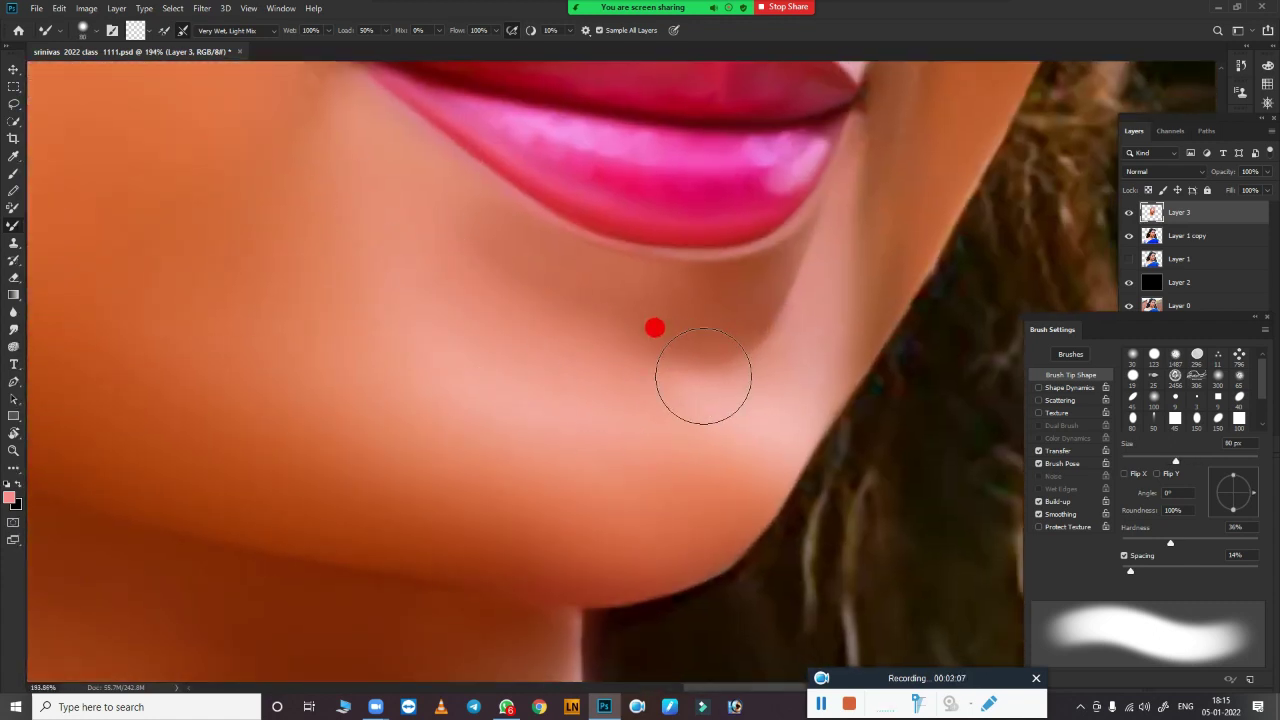
scroll(703, 375, down, 3)
scroll(496, 379, up, 2)
scroll(623, 377, up, 2)
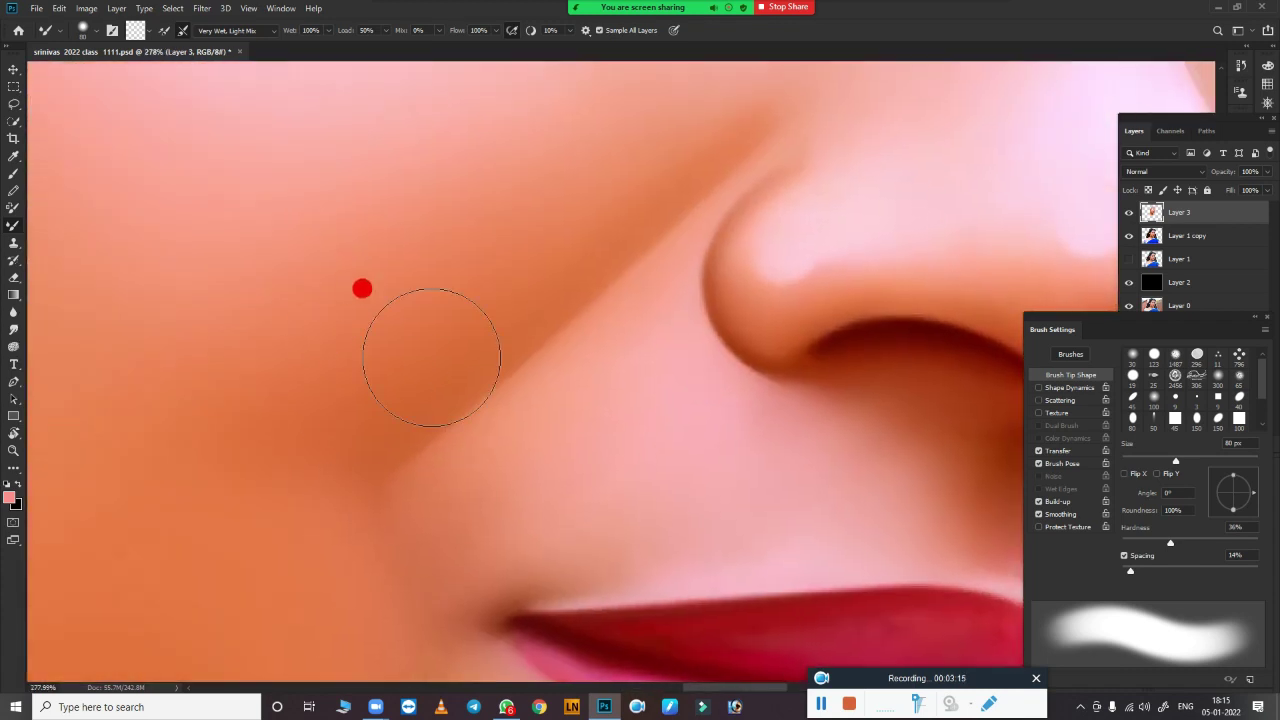
scroll(543, 466, down, 1)
Step: Convert the pen path along the nose-to-lip crease into a feathered selection
scroll(651, 429, down, 2)
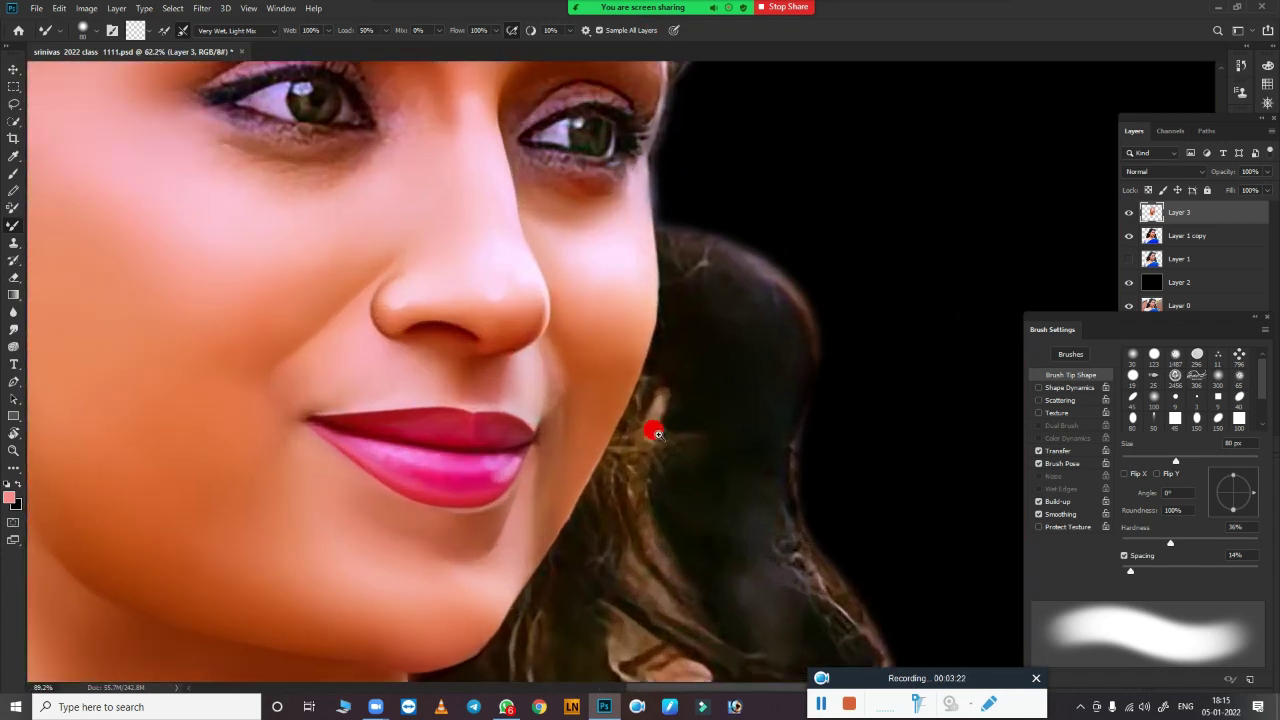
scroll(671, 339, up, 2)
key(p)
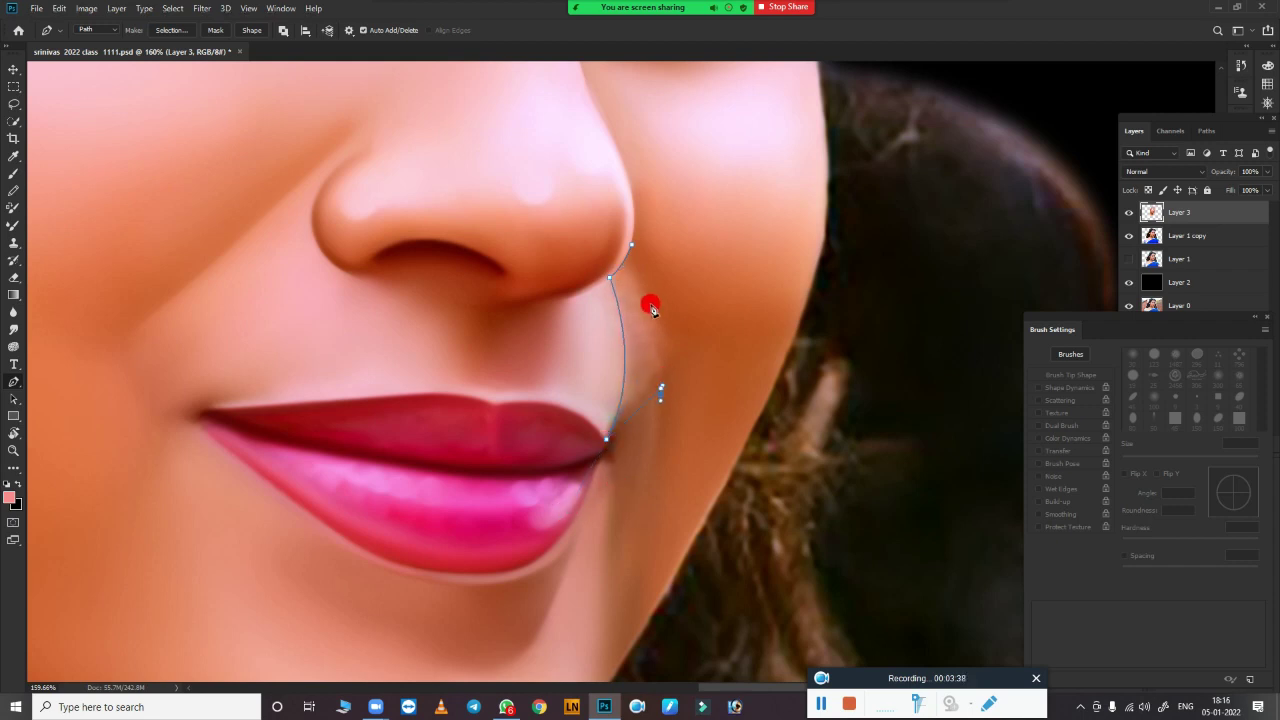
key(ctrl+Return)
scroll(765, 323, up, 2)
key(b)
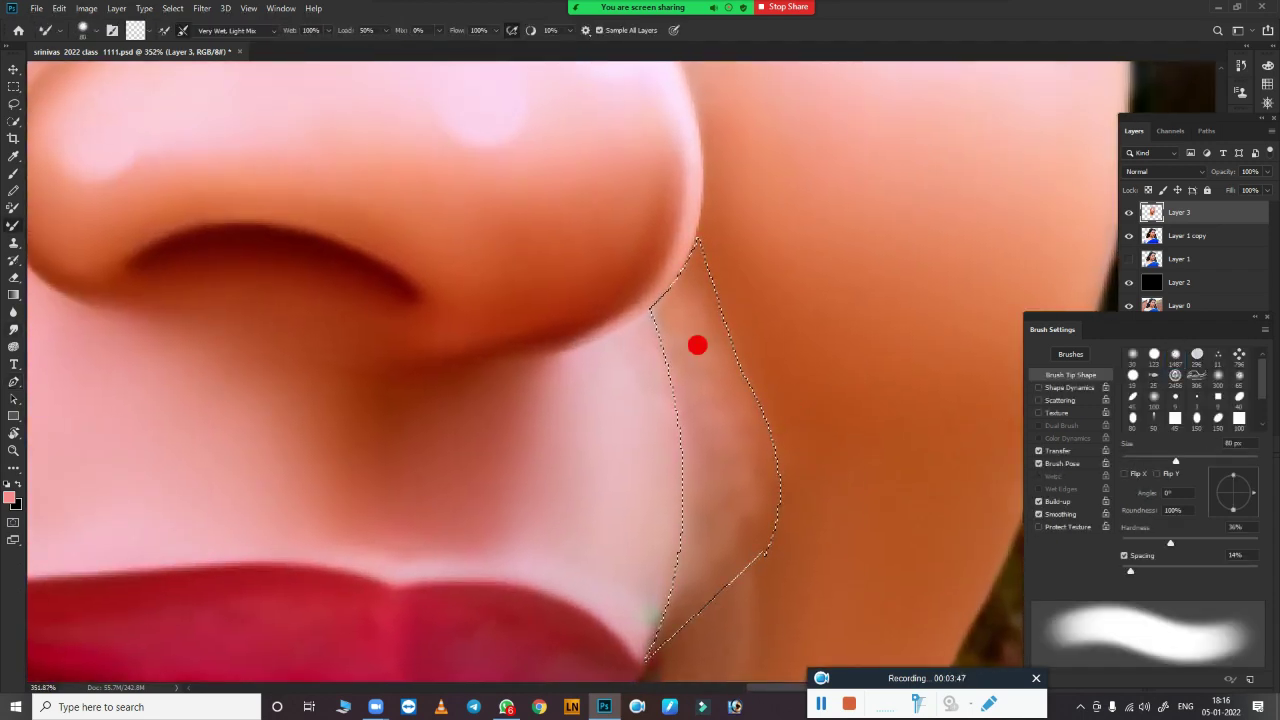
key(shift+F6)
key(Return)
Step: Blend the crease beside the nose lighter and smoother with a 40–50 px Mixer Brush
key(bracketright)
key(bracketright)
key(bracketright)
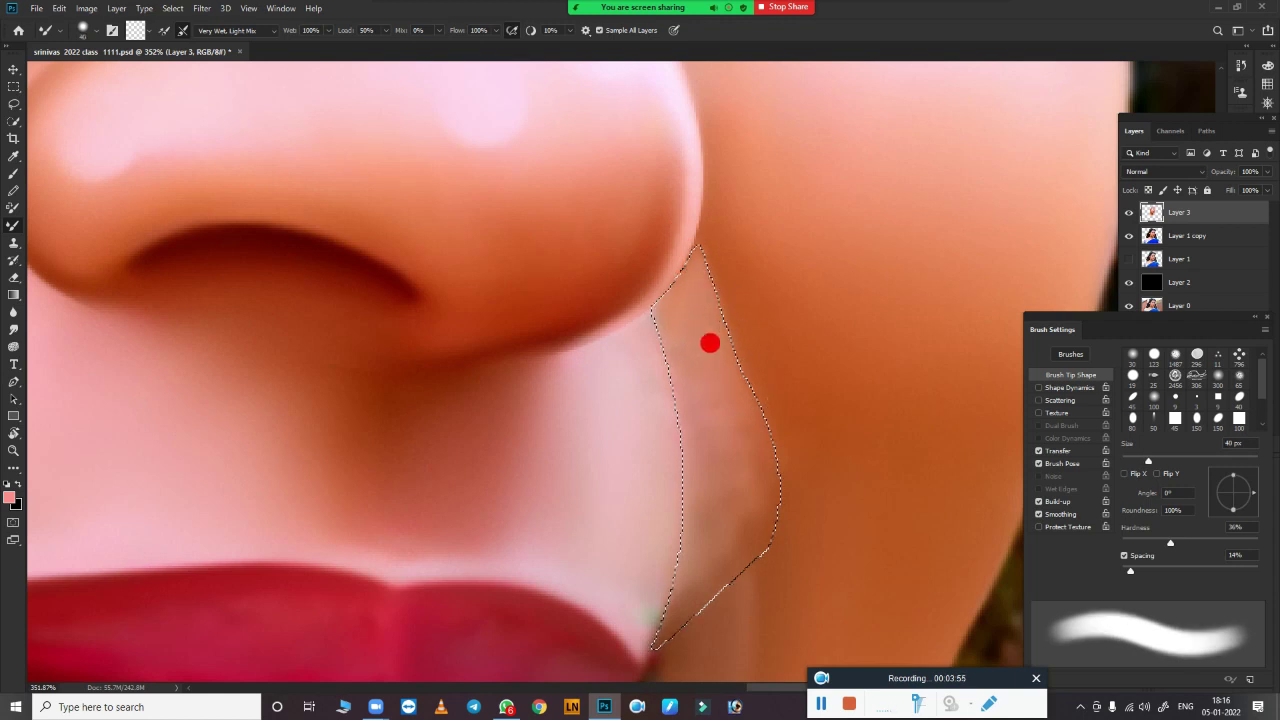
mouse_move(651, 354)
mouse_down()
mouse_move(760, 534)
mouse_move(718, 502)
mouse_up()
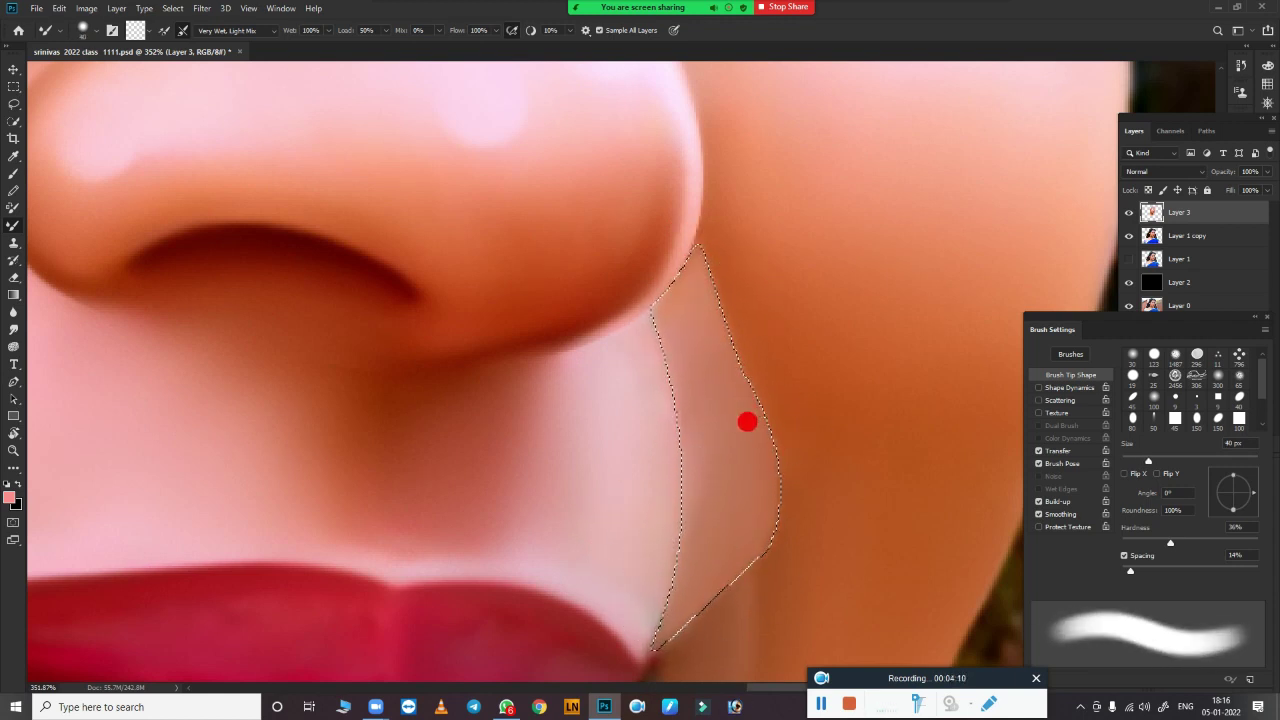
scroll(735, 521, down, 4)
key(bracketleft)
scroll(735, 521, up, 3)
scroll(726, 271, up, 1)
key(bracketleft)
key(bracketleft)
key(bracketleft)
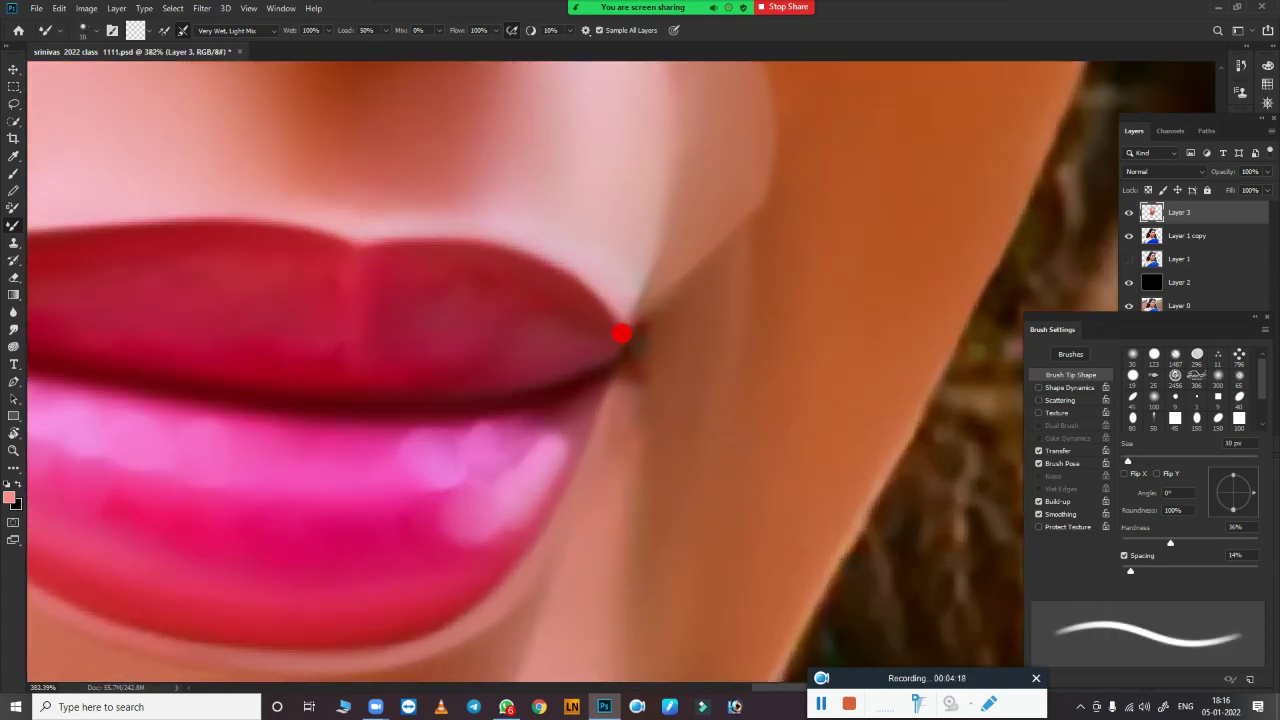
key(bracketright)
key(bracketright)
key(bracketright)
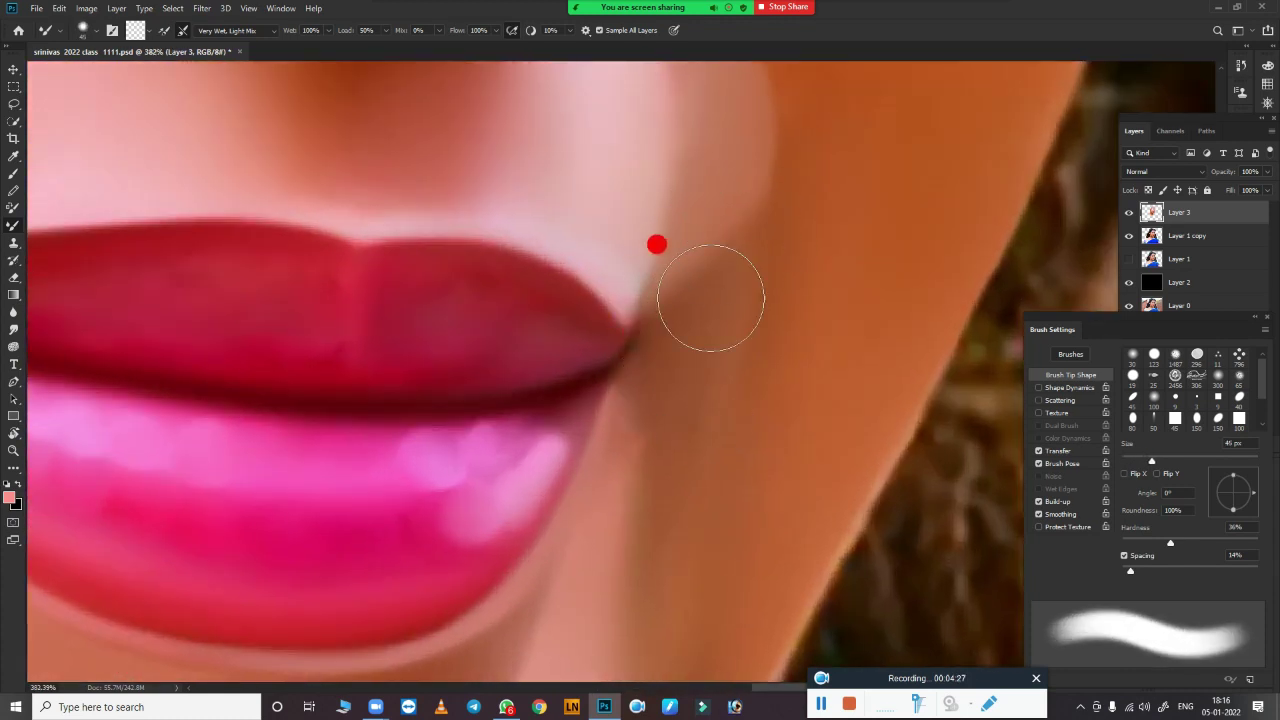
scroll(727, 369, down, 1)
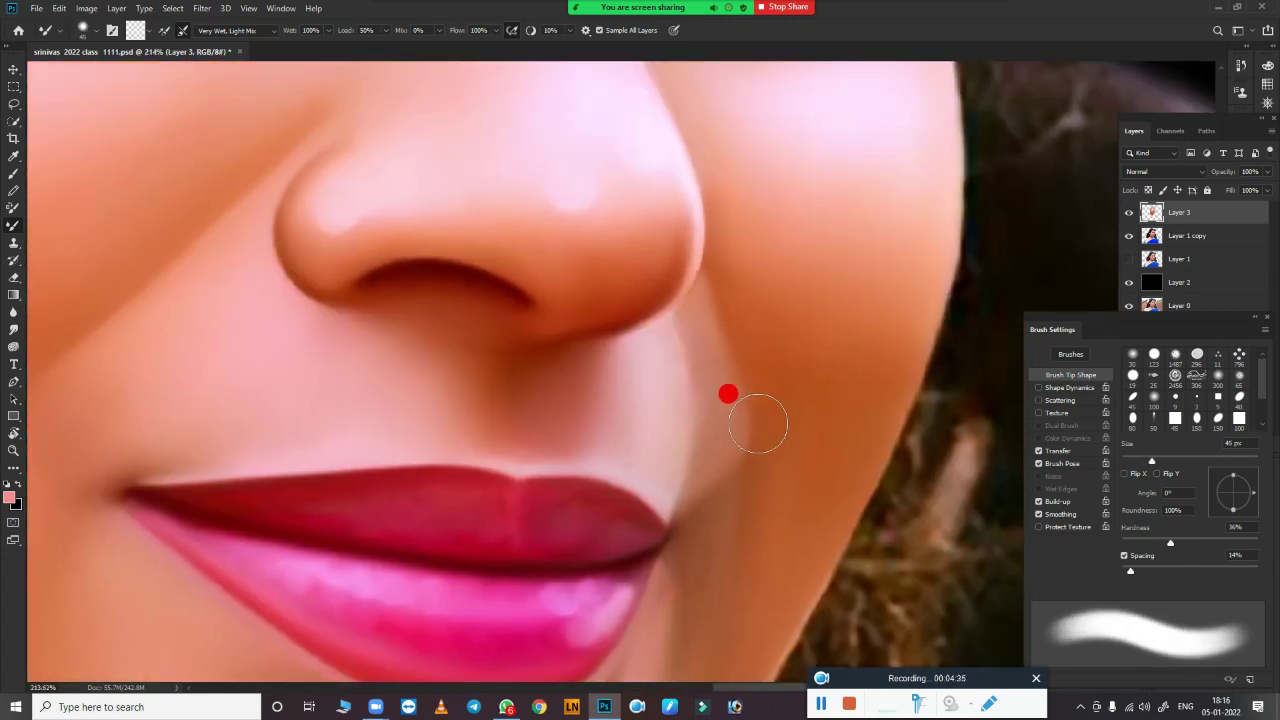
key(bracketright)
scroll(754, 409, down, 5)
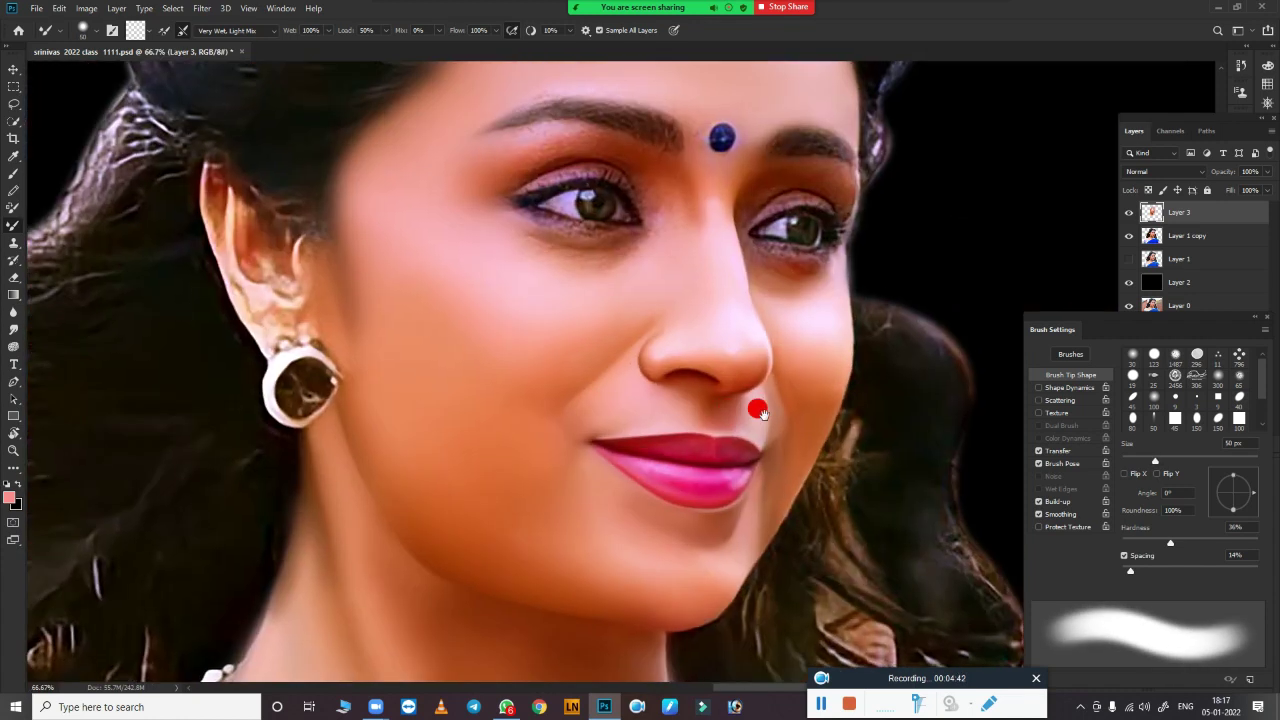
scroll(831, 330, up, 5)
scroll(749, 406, down, 3)
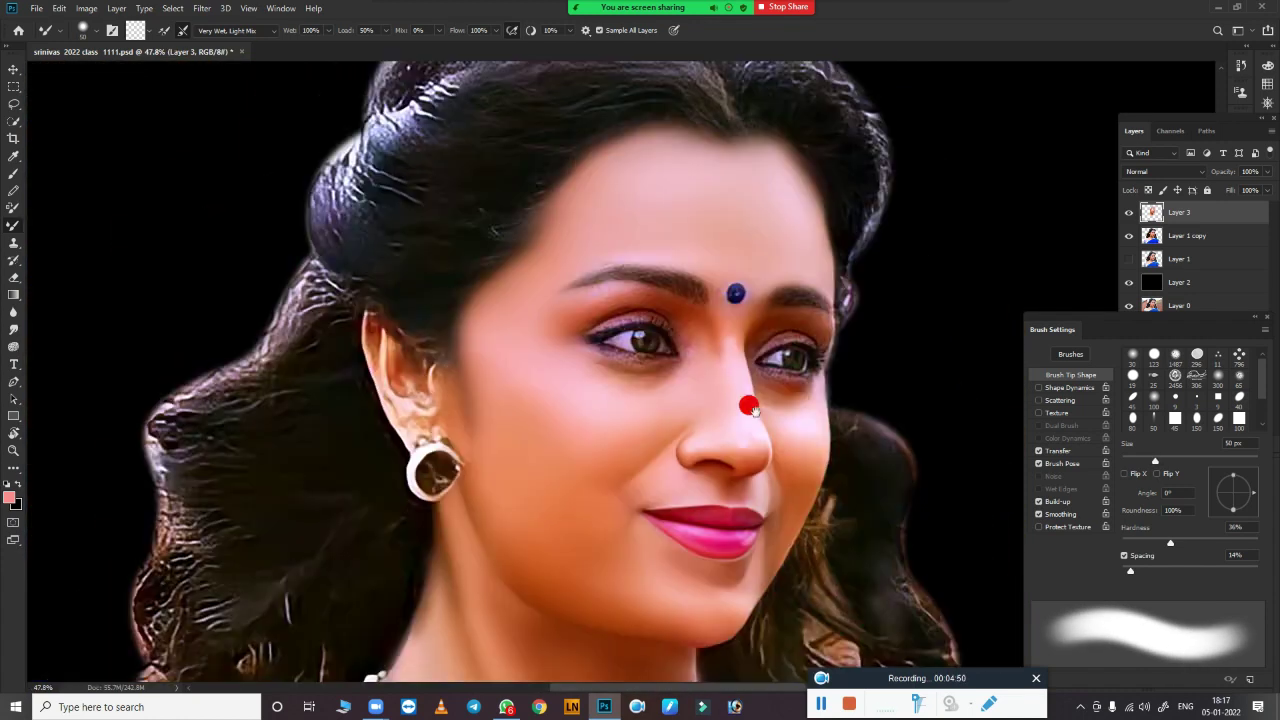
scroll(811, 349, up, 2)
scroll(737, 294, up, 1)
key(p)
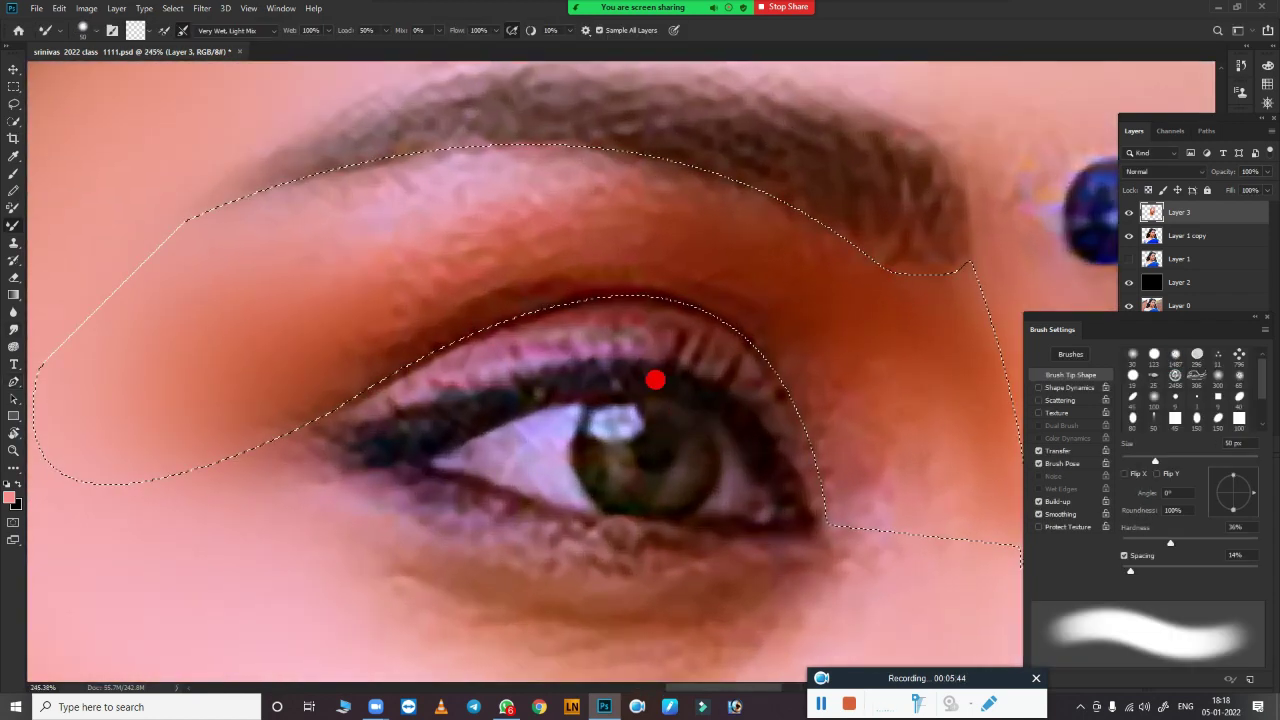
Step: Smooth the skin under the brow and right of the eye with a 70–90 px brush
key(bracketright)
key(bracketright)
key(bracketright)
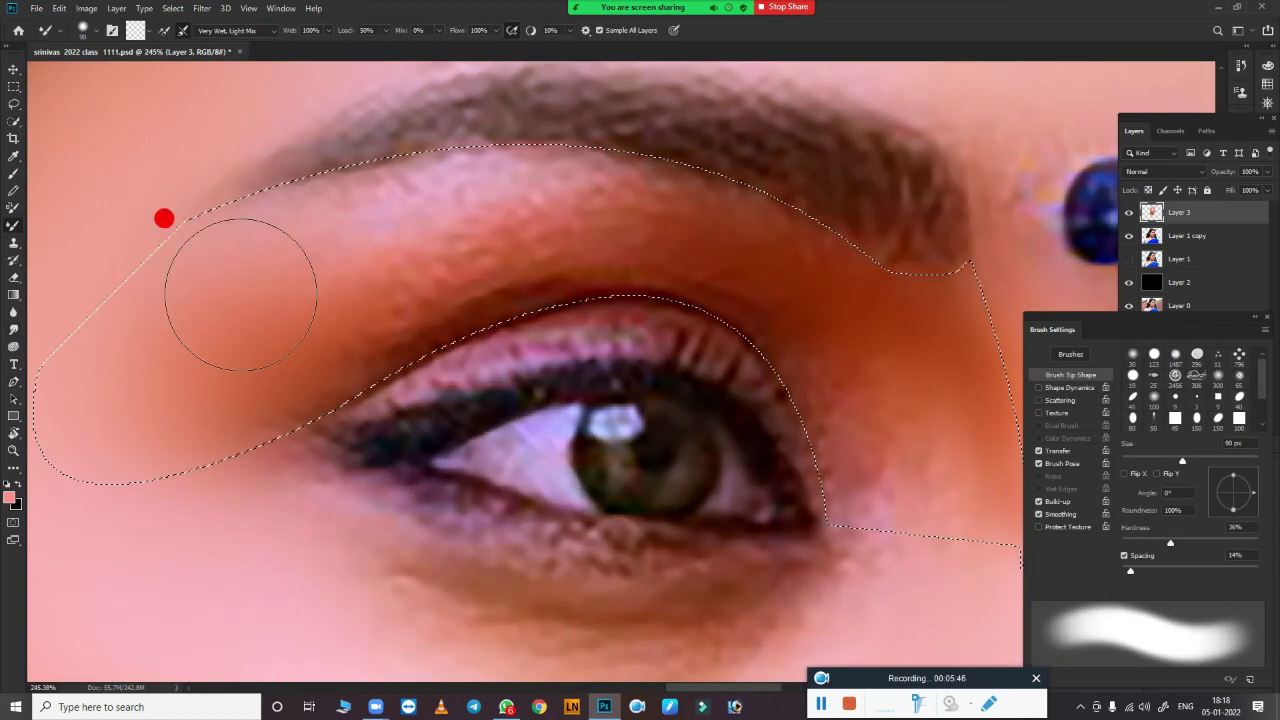
mouse_move(240, 277)
mouse_down()
mouse_move(835, 218)
mouse_move(206, 371)
mouse_up()
key(bracketleft)
key(bracketleft)
key(bracketright)
key(bracketleft)
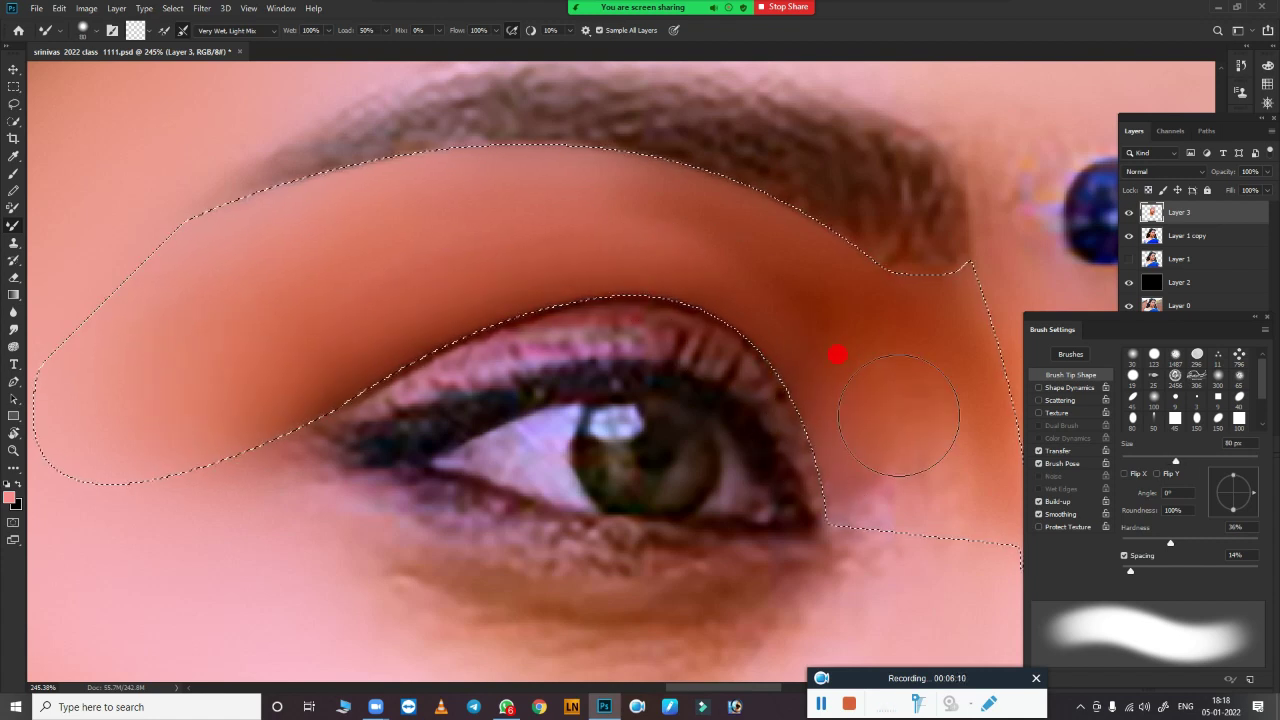
drag(855, 375, 863, 466)
Step: Blend the upper eyelid along the lash line with a 15–25 px brush
scroll(686, 471, up, 2)
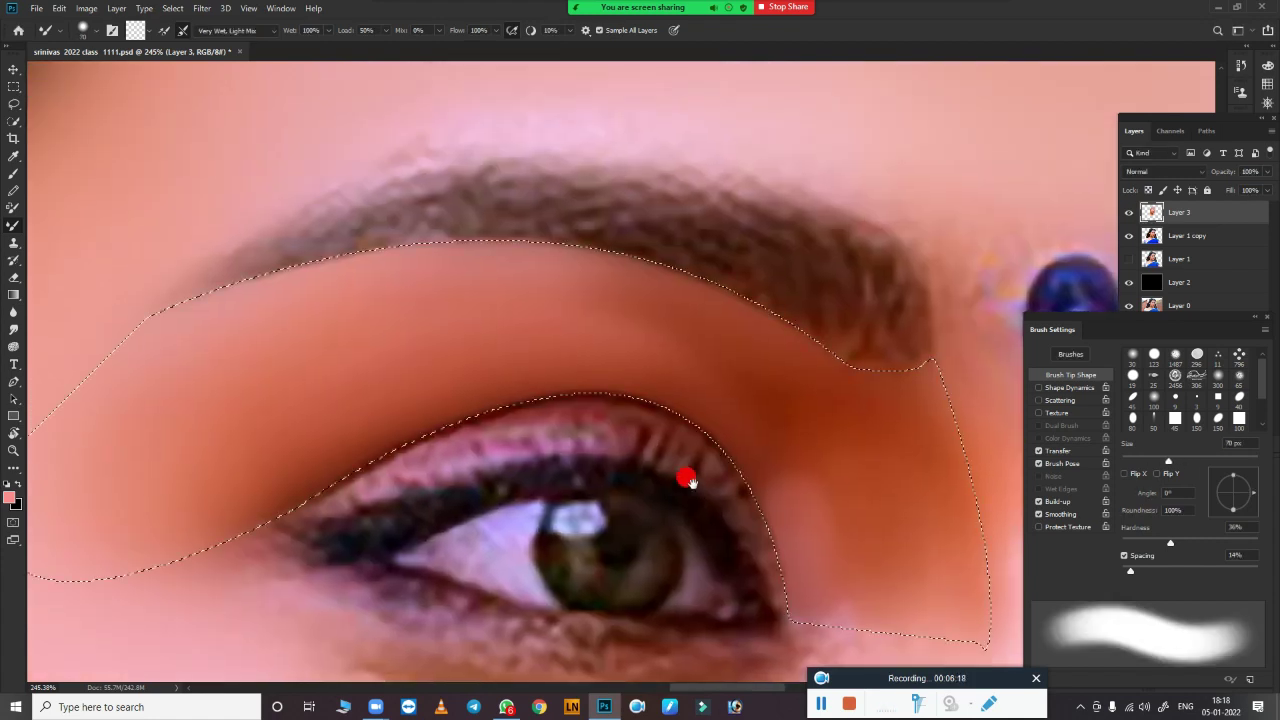
key(bracketleft)
key(bracketleft)
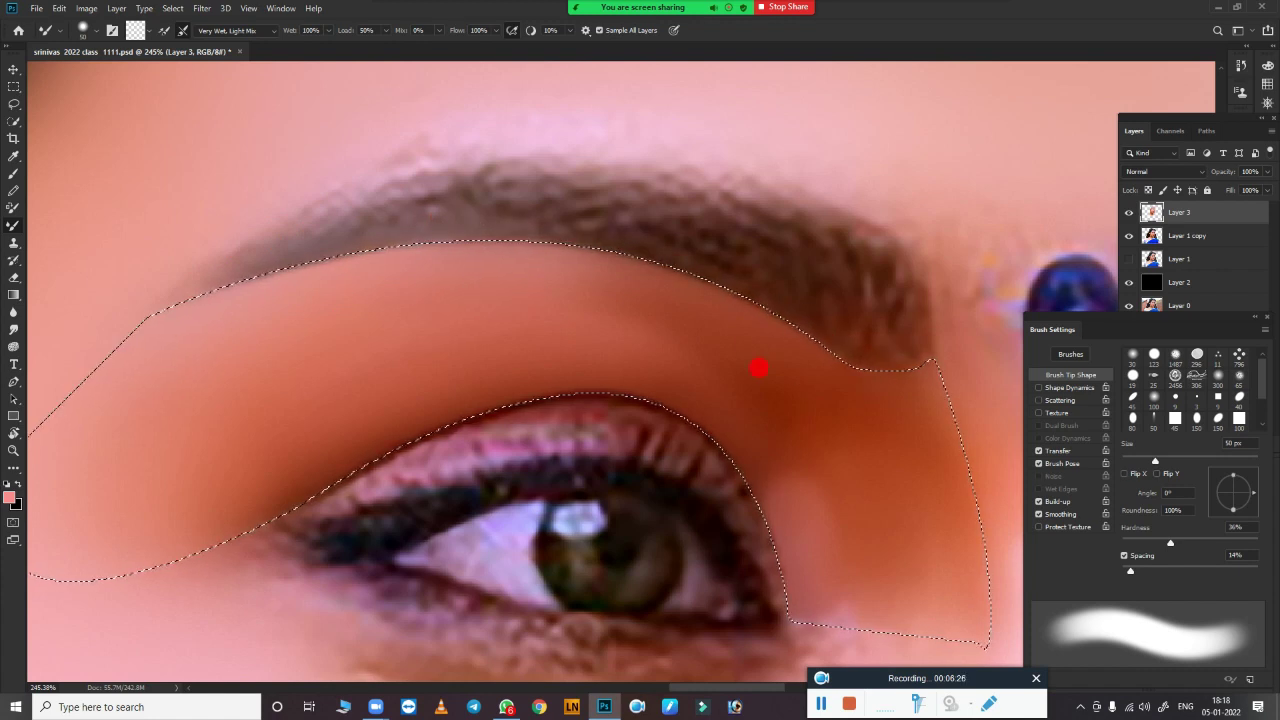
scroll(757, 366, up, 2)
key(bracketleft)
key(bracketleft)
key(bracketleft)
mouse_move(343, 281)
mouse_down()
mouse_move(523, 240)
mouse_move(726, 294)
mouse_move(776, 391)
mouse_move(708, 291)
mouse_up()
key(bracketleft)
key(bracketright)
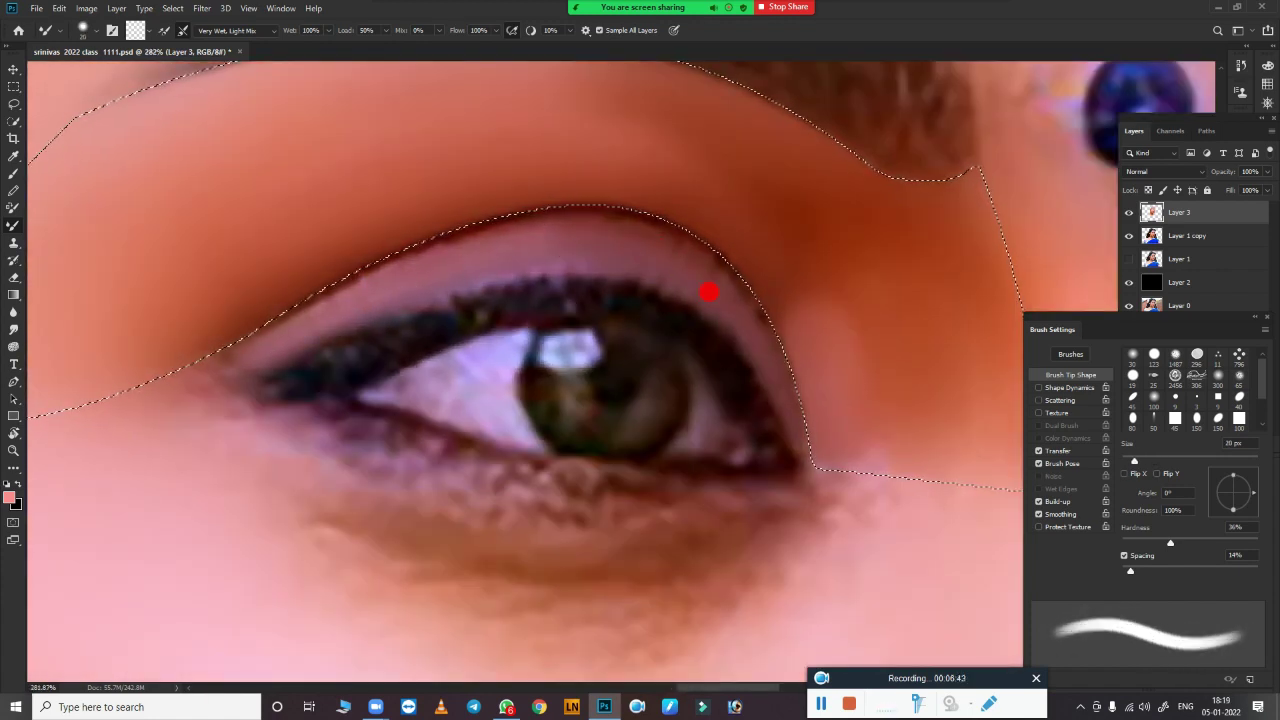
key(bracketright)
drag(617, 241, 713, 295)
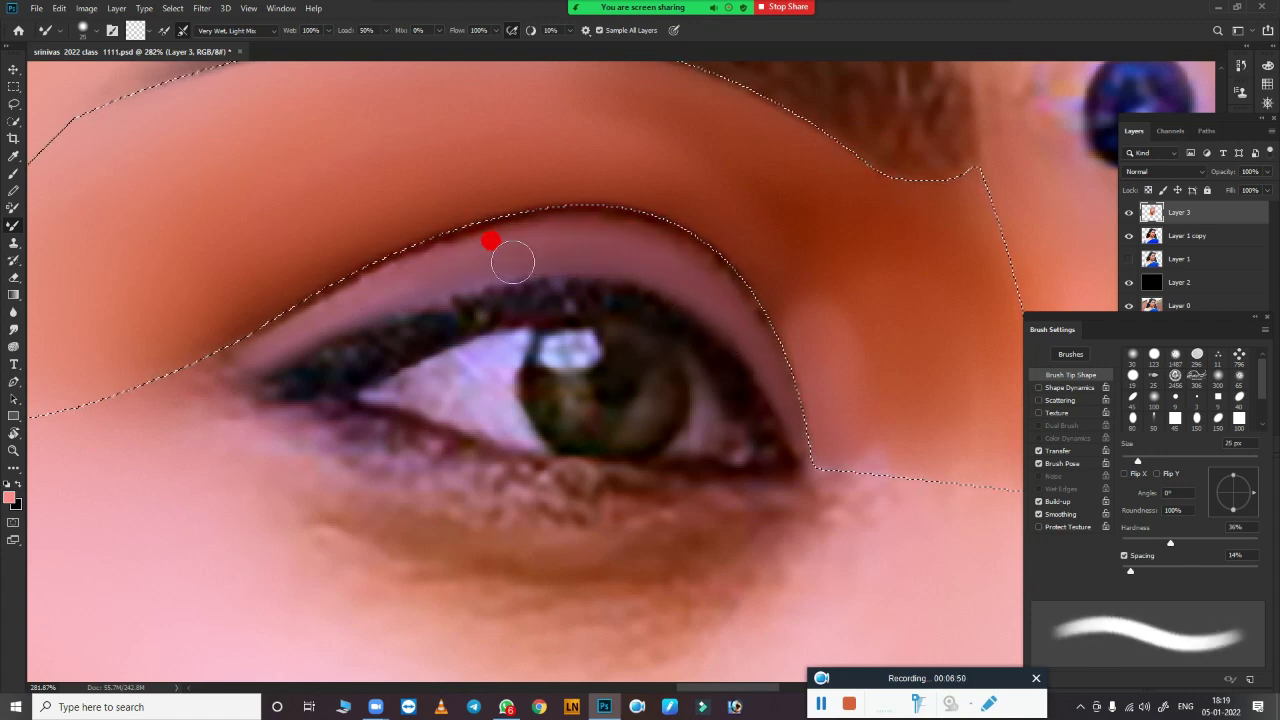
mouse_move(512, 262)
mouse_down()
mouse_move(334, 314)
mouse_move(409, 293)
mouse_up()
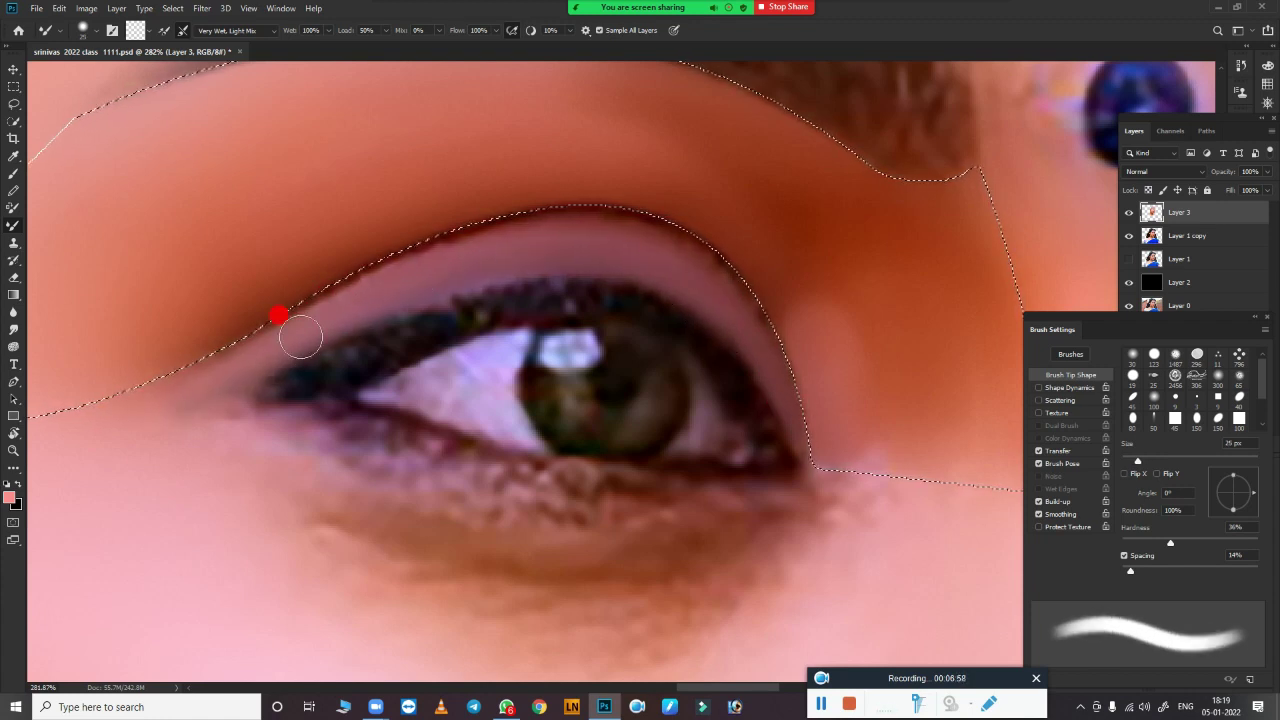
Step: Pick dark red from the eyelid as the foreground colour and paint the upper-lid crease
click(138, 31)
key(Escape)
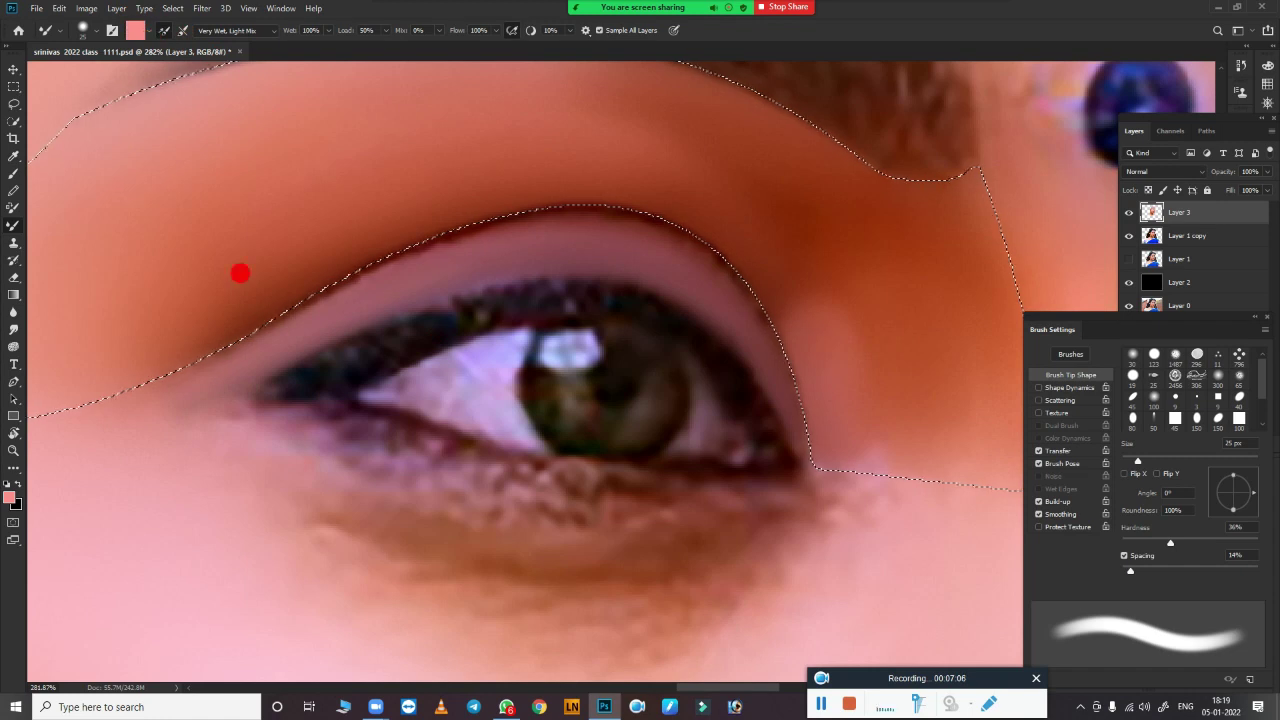
click(9, 497)
click(1055, 92)
mouse_move(297, 317)
mouse_down()
mouse_move(234, 334)
mouse_move(284, 307)
mouse_up()
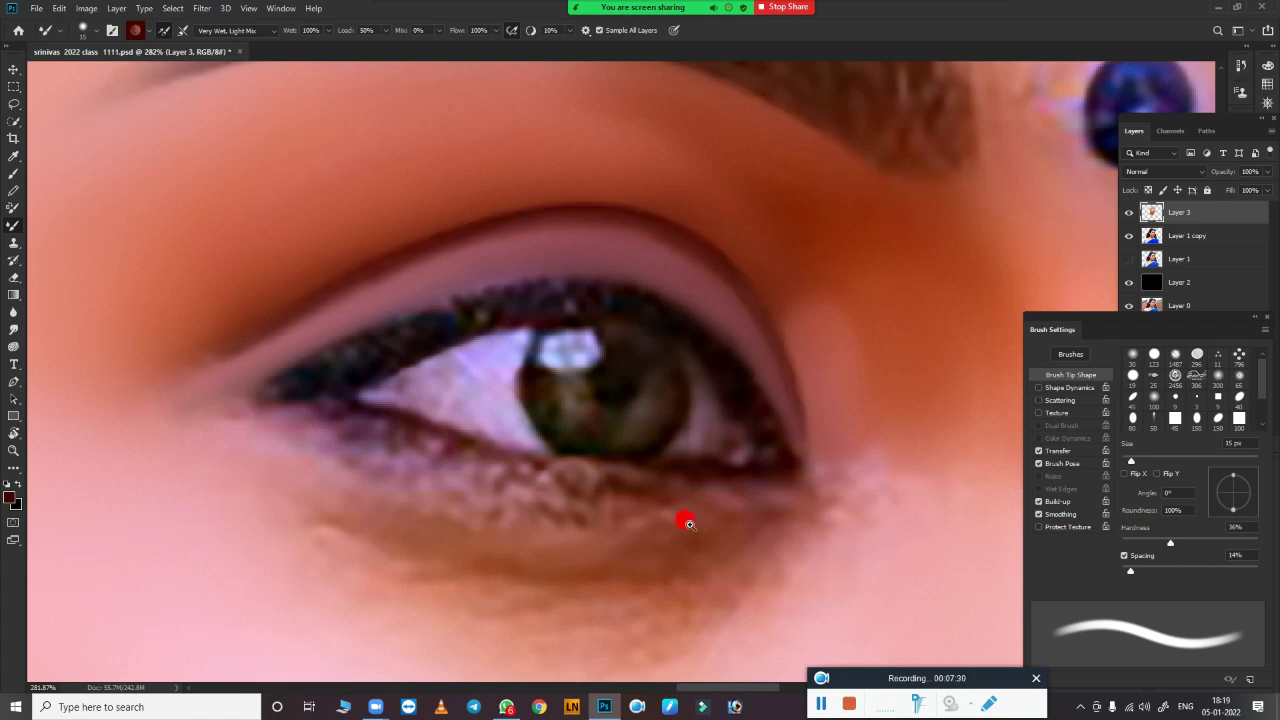
Step: Draw a pen path around the left eye and its under-eye area, reshaping the upper curve
scroll(711, 346, down, 3)
key(p)
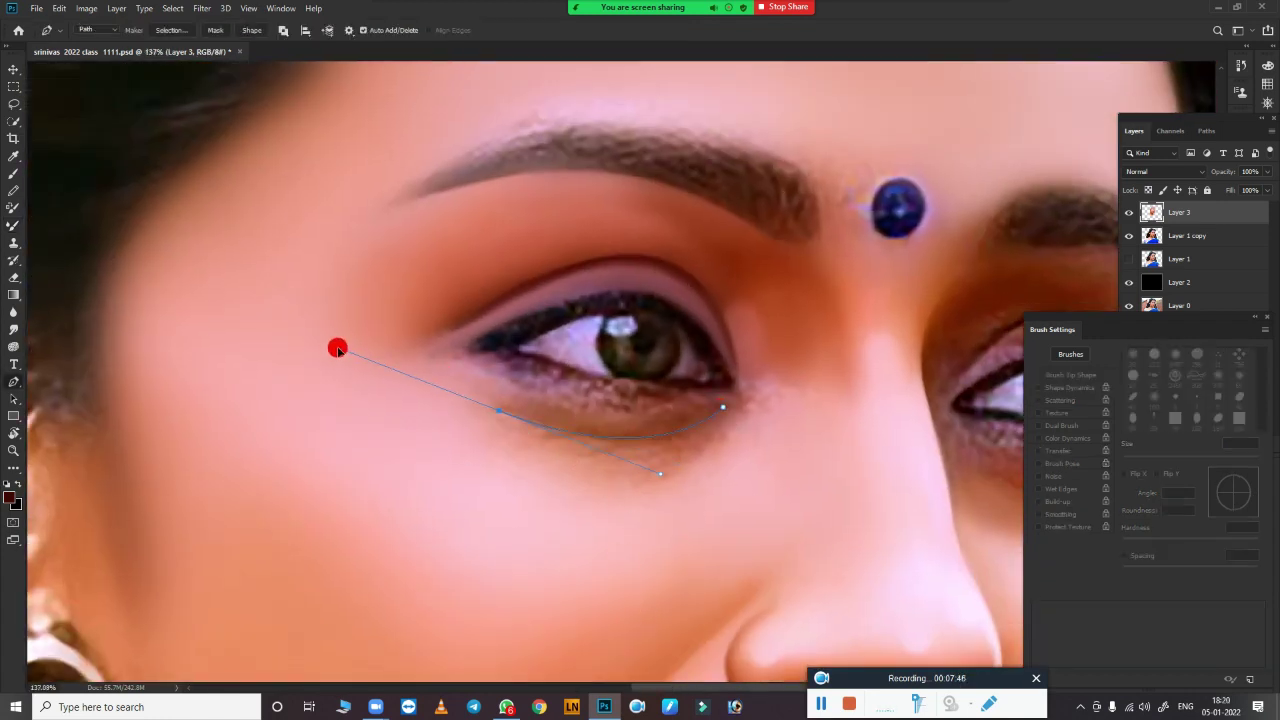
scroll(571, 382, up, 3)
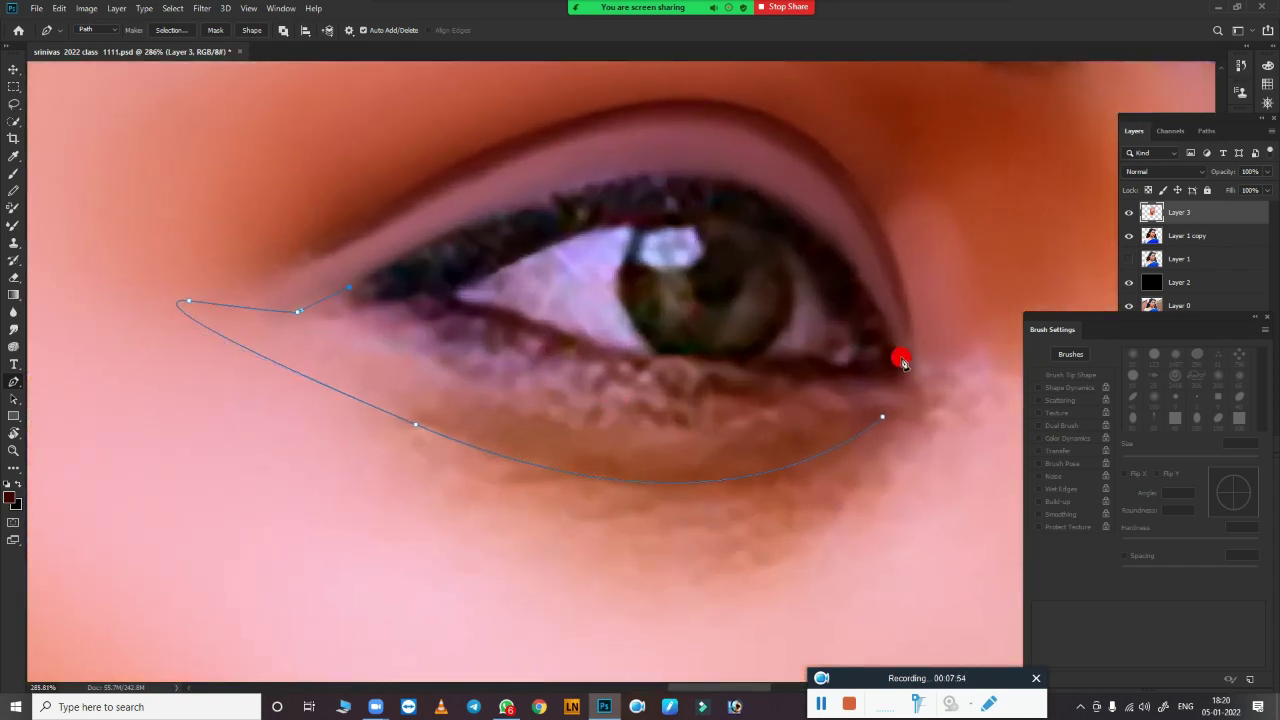
scroll(915, 400, down, 2)
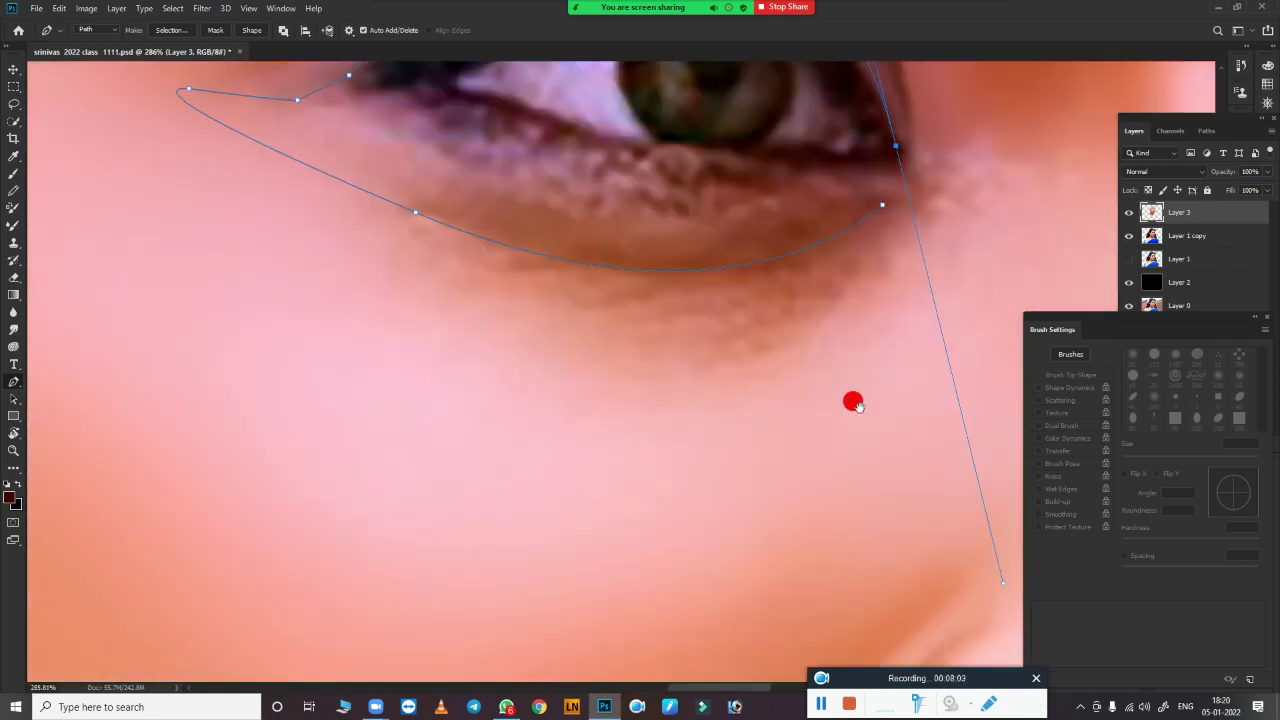
scroll(851, 400, down, 3)
scroll(766, 400, up, 3)
scroll(808, 474, down, 3)
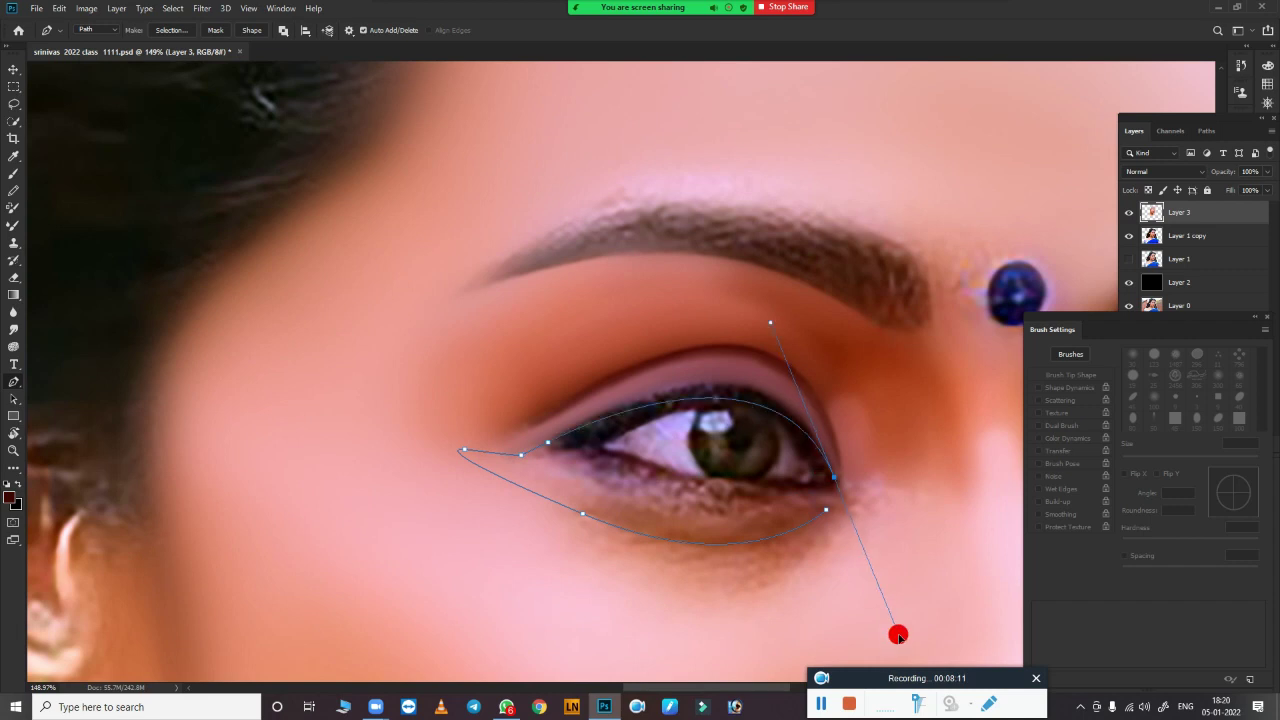
drag(898, 635, 896, 670)
scroll(861, 524, up, 3)
Step: Load the eye path as a selection and feather its edge
key(ctrl+Return)
key(b)
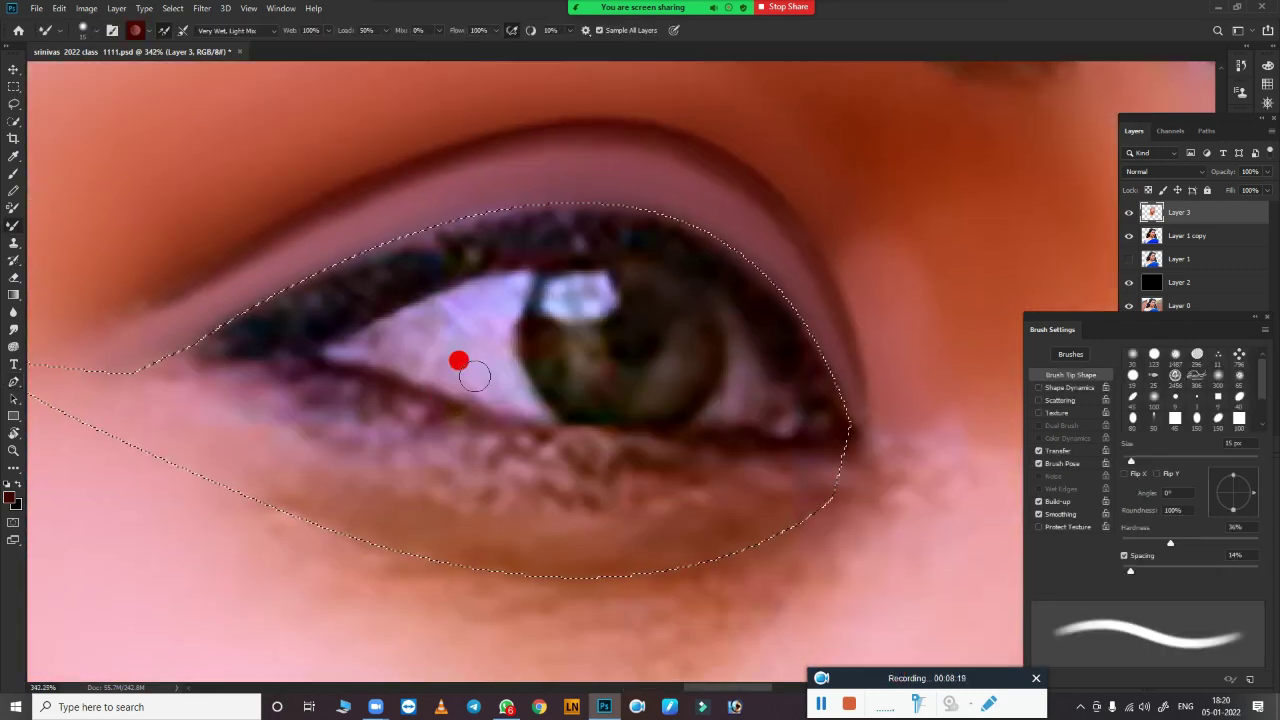
key(shift+F6)
key(Return)
key(bracketright)
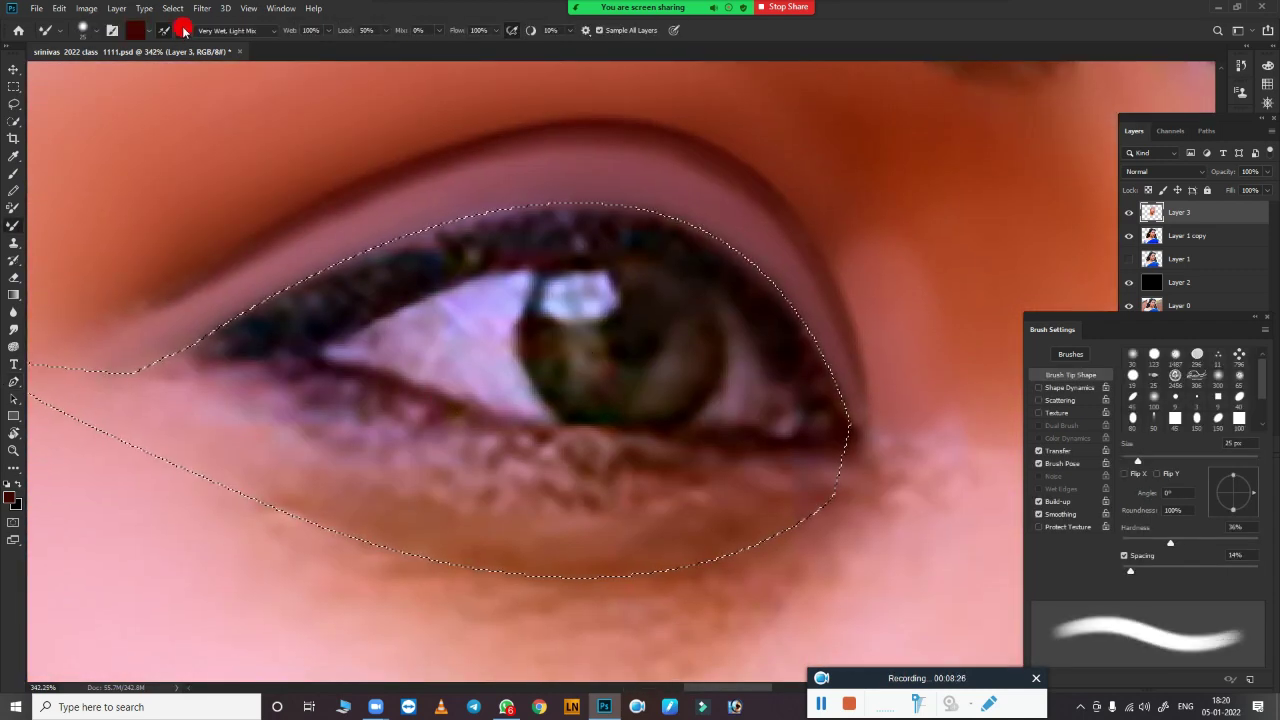
Step: Clean the brush and blend the dark, brownish under-eye patch with a 25–45 px Mixer Brush
click(172, 30)
key(bracketright)
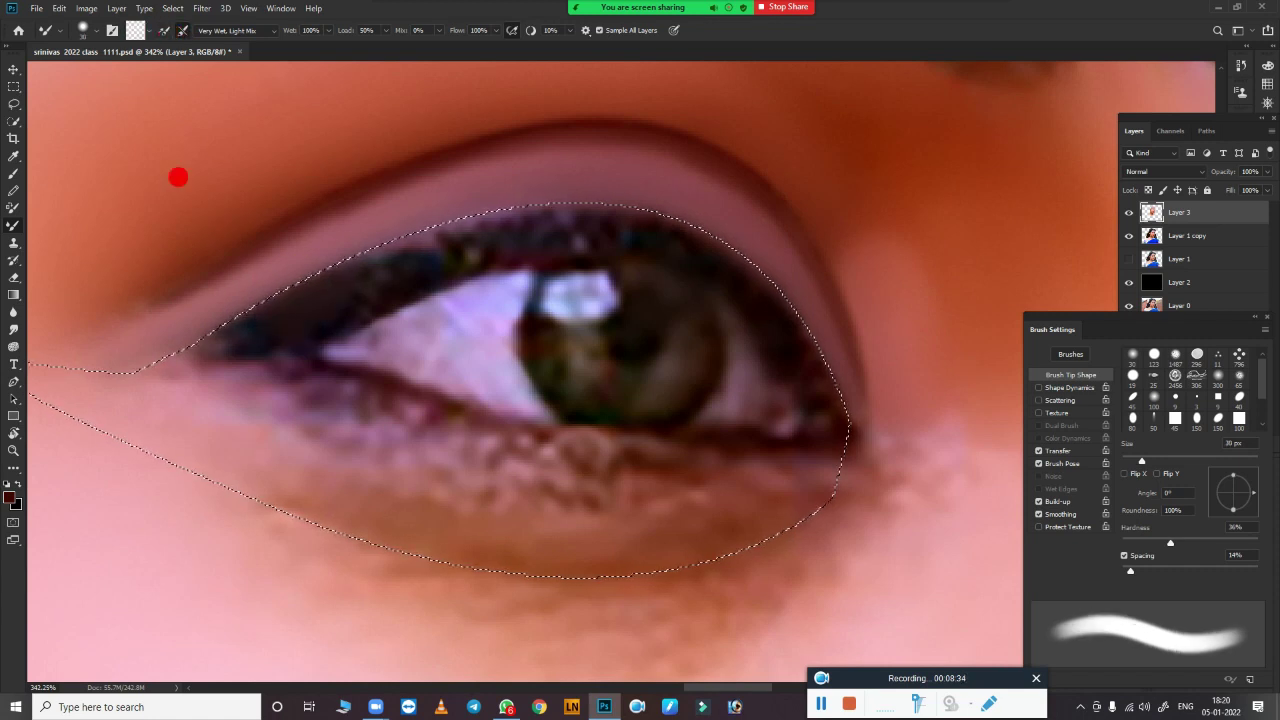
key(bracketleft)
key(bracketleft)
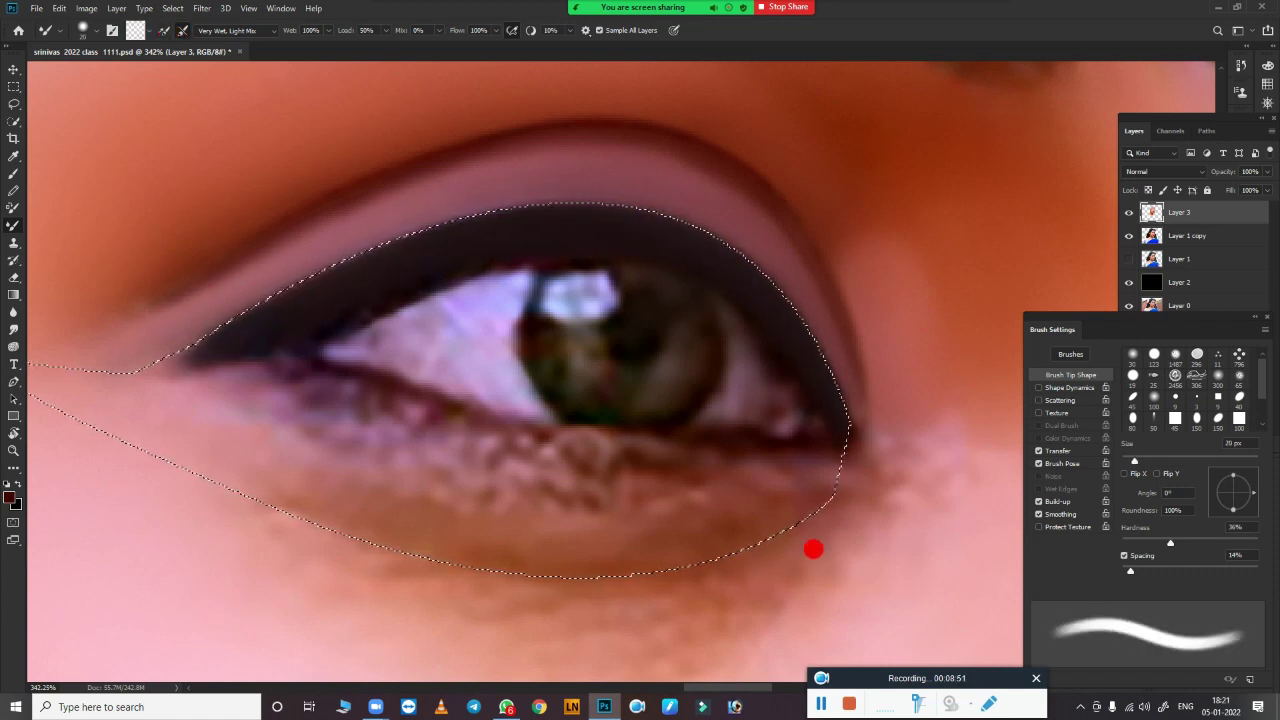
key(bracketright)
key(bracketright)
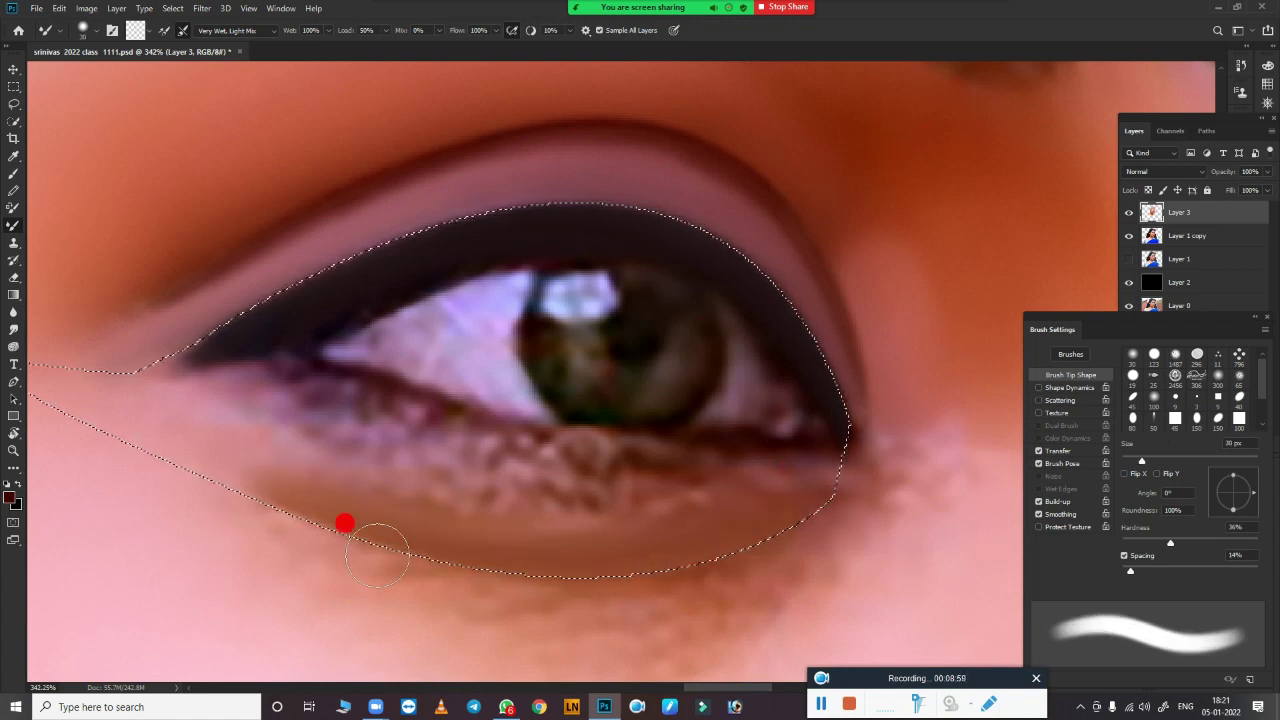
key(bracketright)
key(bracketright)
key(bracketright)
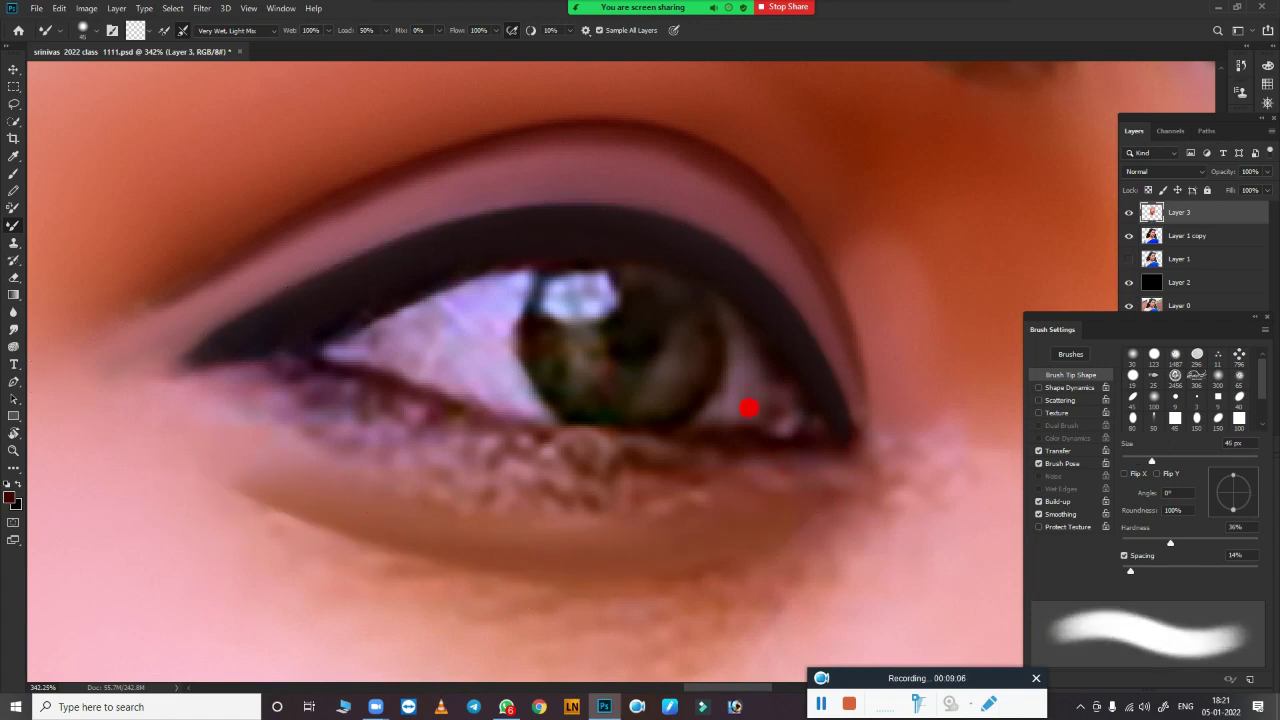
scroll(749, 408, down, 3)
scroll(806, 203, up, 3)
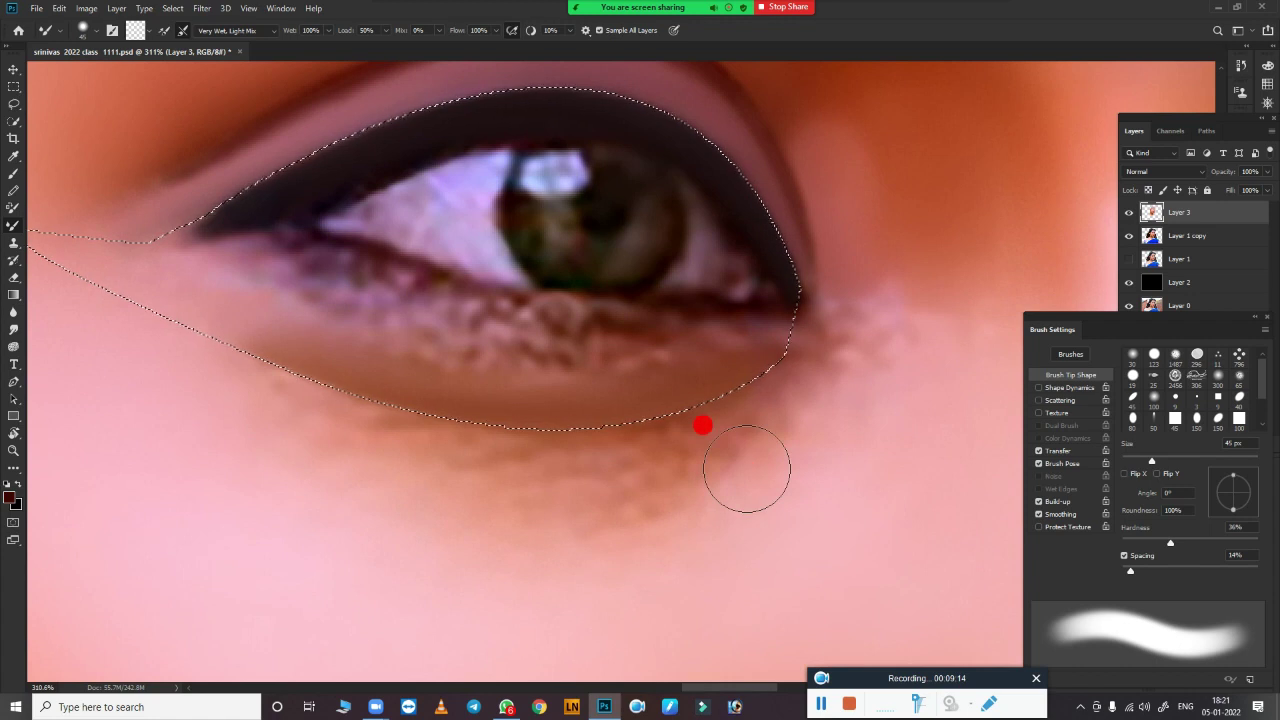
key(bracketright)
mouse_move(126, 326)
mouse_down()
mouse_move(491, 394)
mouse_move(600, 363)
mouse_move(658, 420)
mouse_up()
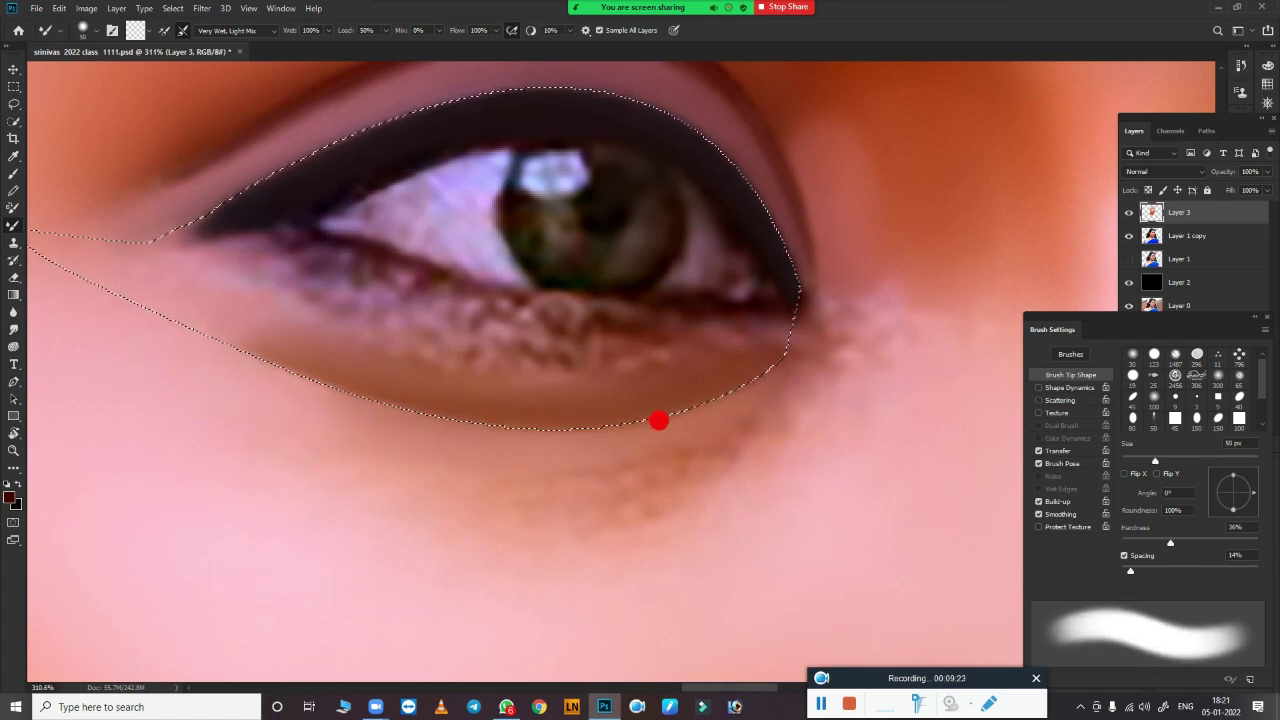
key(bracketright)
drag(531, 514, 469, 457)
key(bracketright)
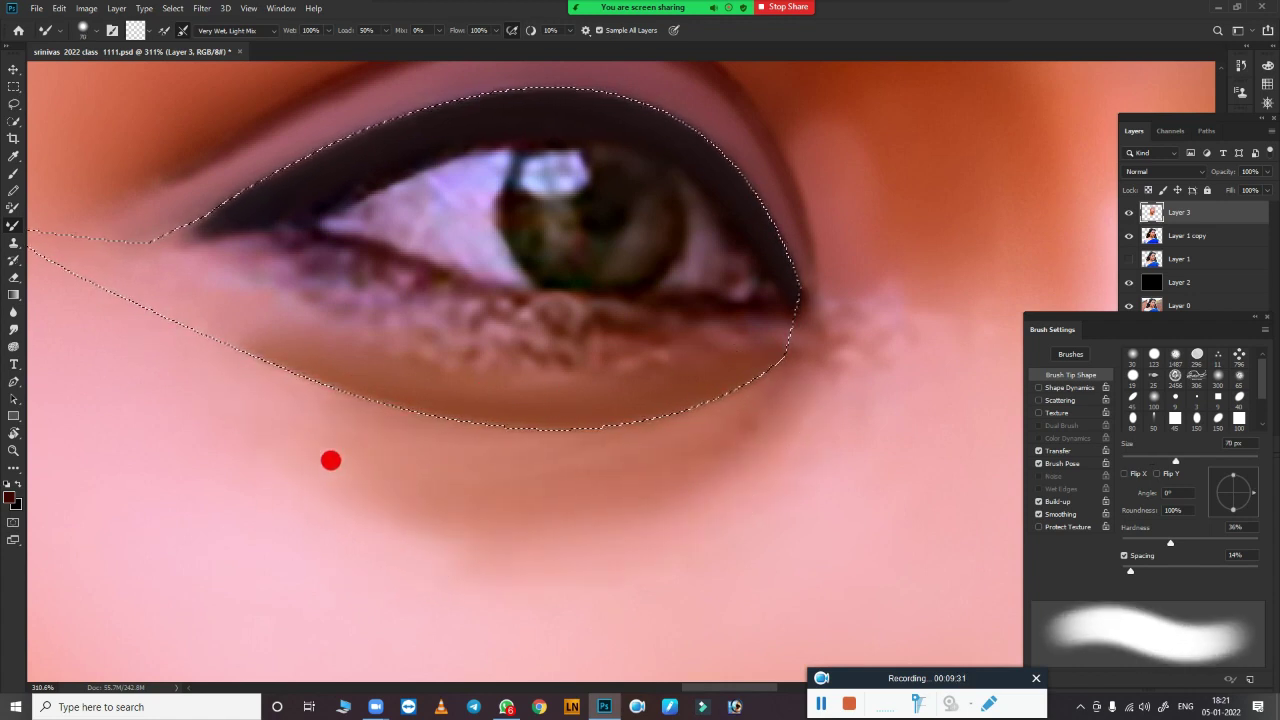
key(bracketright)
key(bracketright)
Step: Deselect, hide Layer 3, and trace the eye white's outline with the Pen tool
key(ctrl+d)
key(ctrl+0)
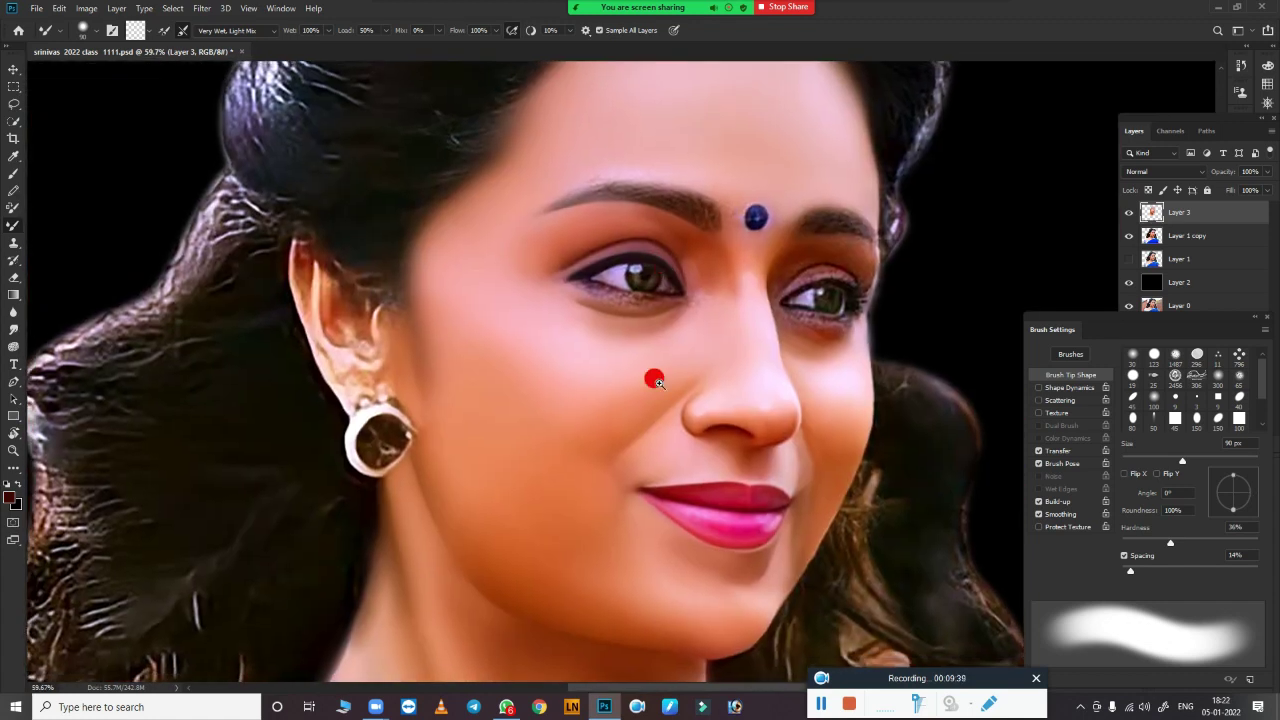
scroll(655, 381, up, 5)
key(p)
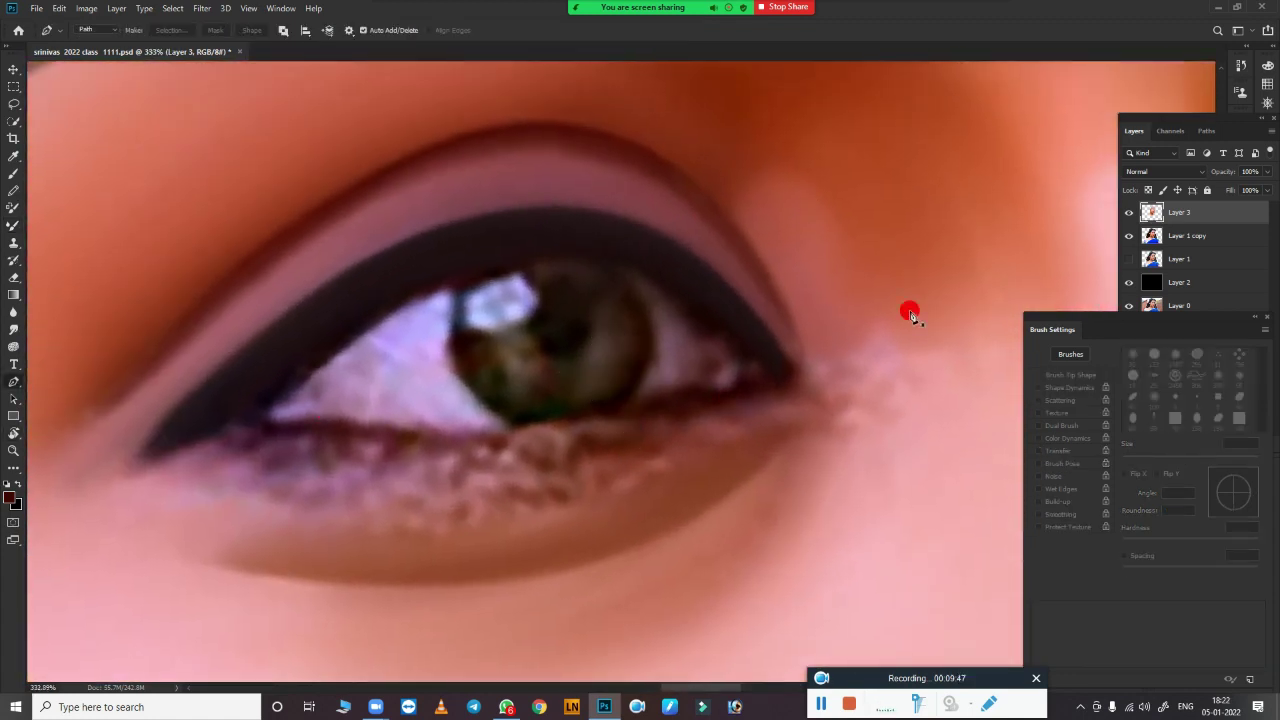
click(1129, 212)
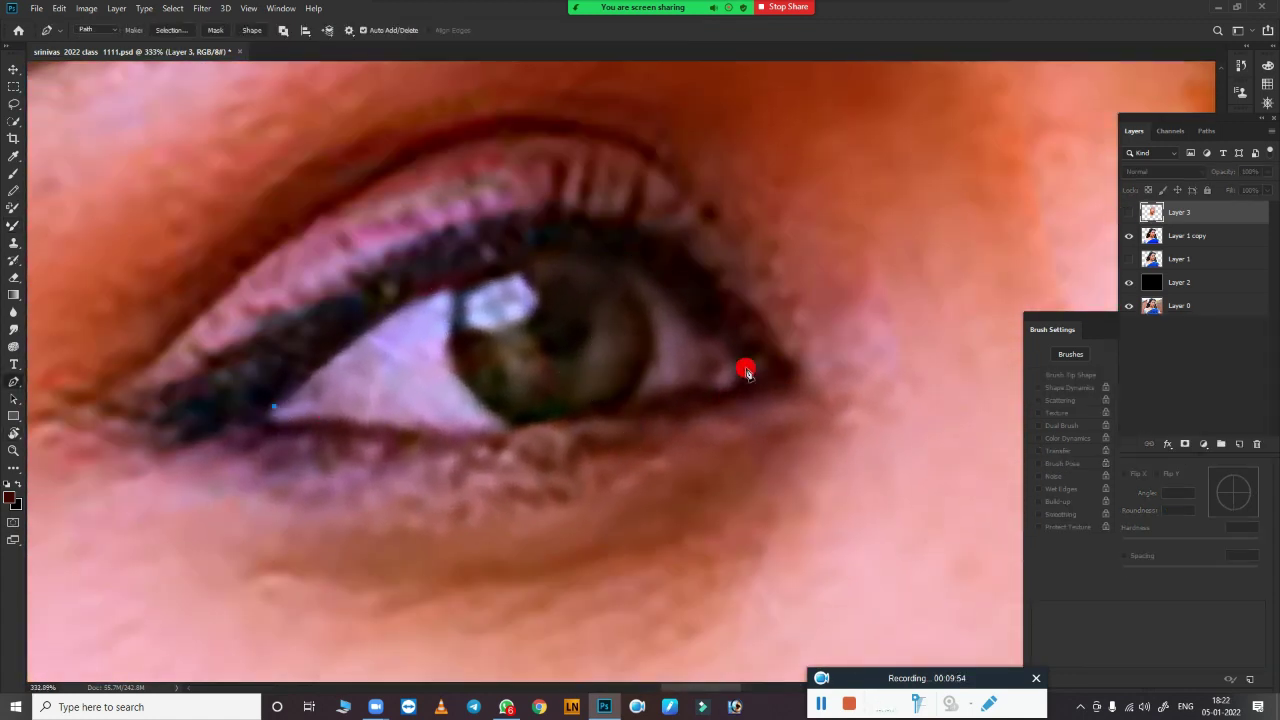
drag(741, 362, 897, 618)
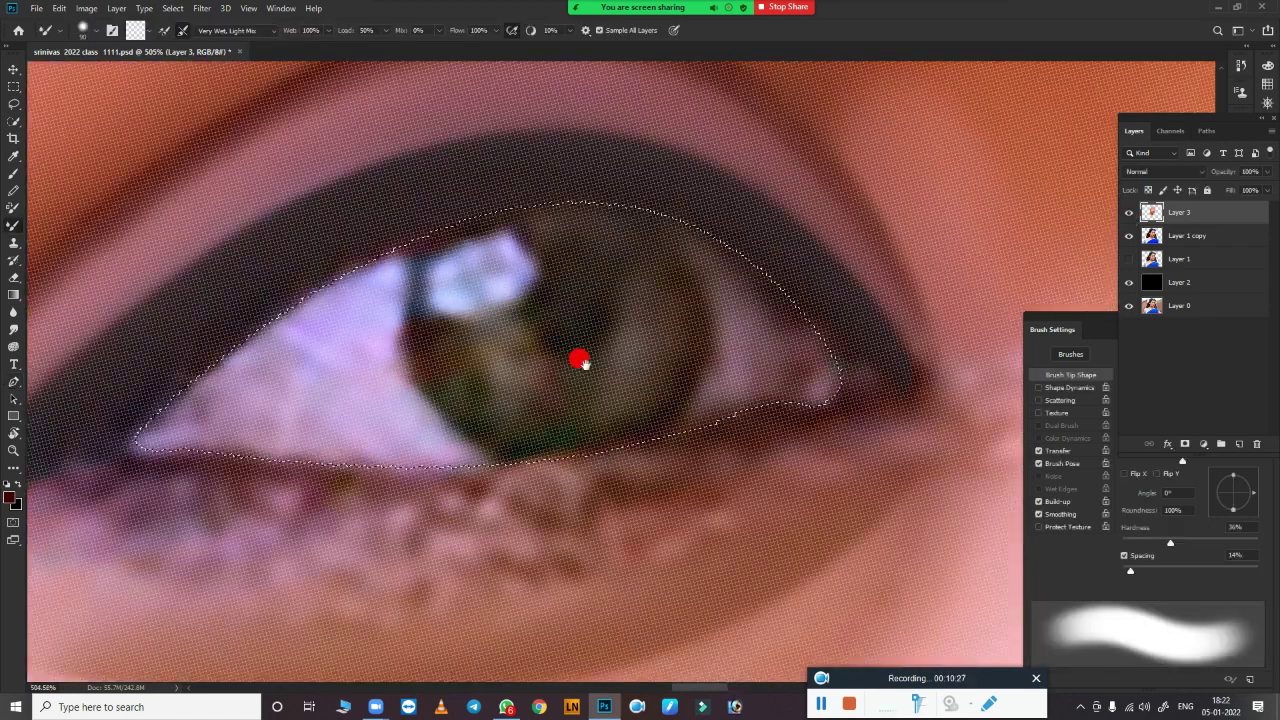
scroll(580, 360, down, 2)
Step: Blend the eye white into a smooth pale tone from the iris to the inner corner
key(bracketleft)
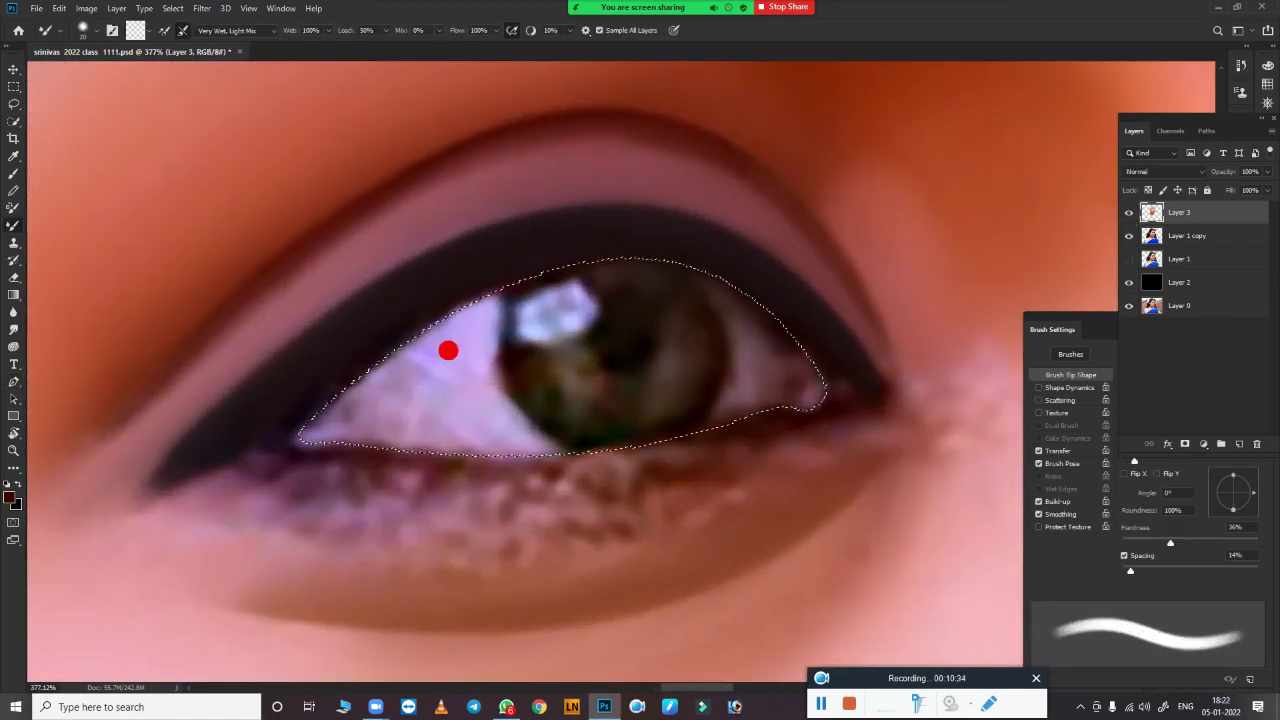
key(bracketleft)
drag(448, 350, 471, 369)
key(bracketright)
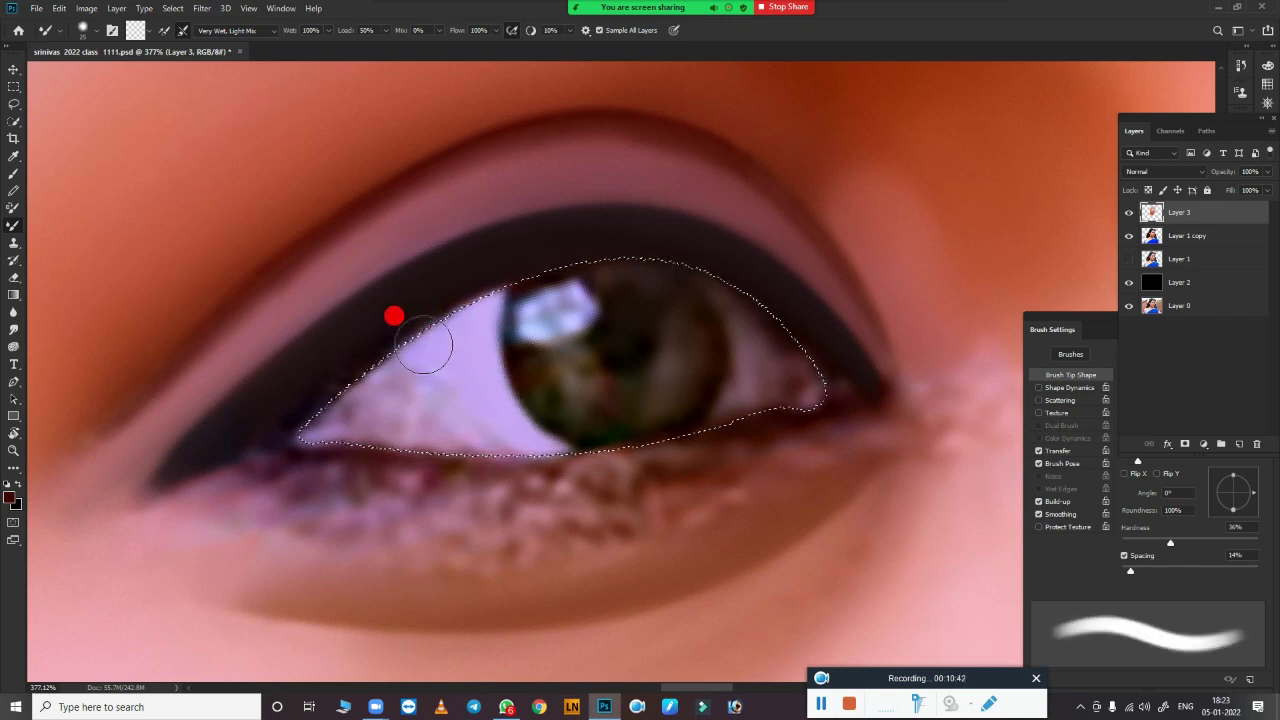
drag(394, 317, 478, 429)
key(bracketright)
drag(325, 426, 334, 430)
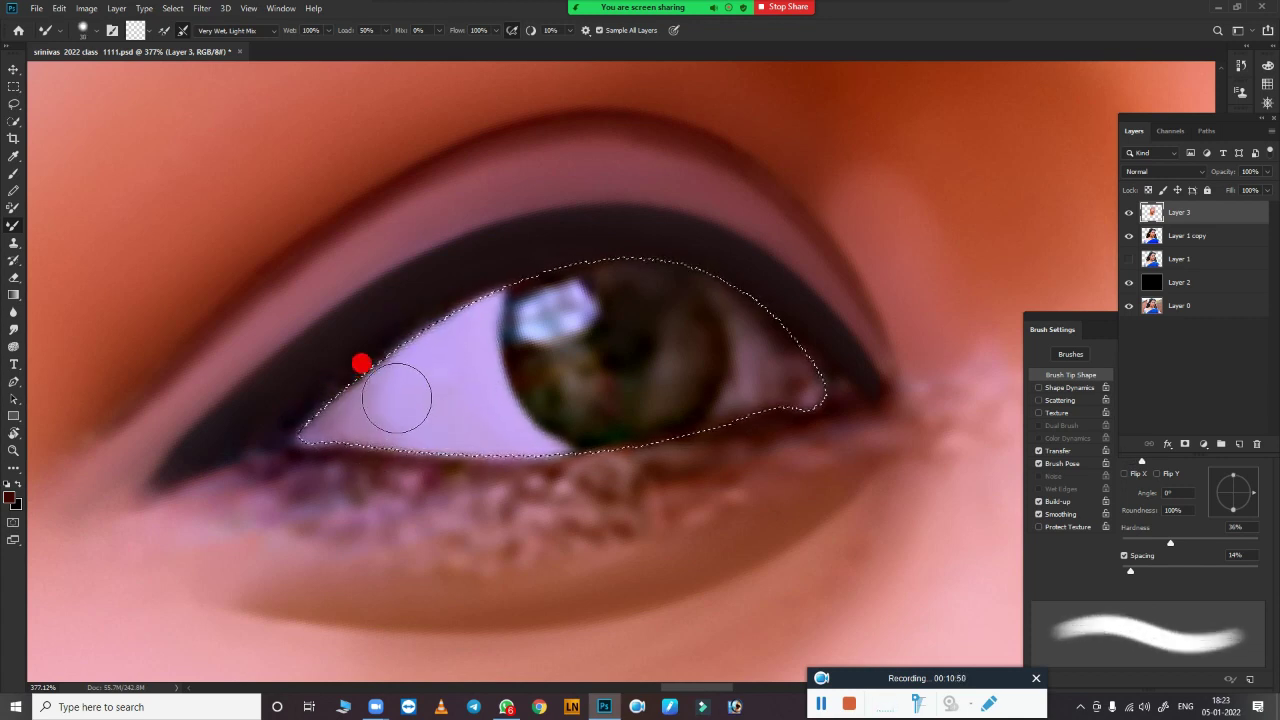
key(bracketleft)
drag(703, 429, 678, 249)
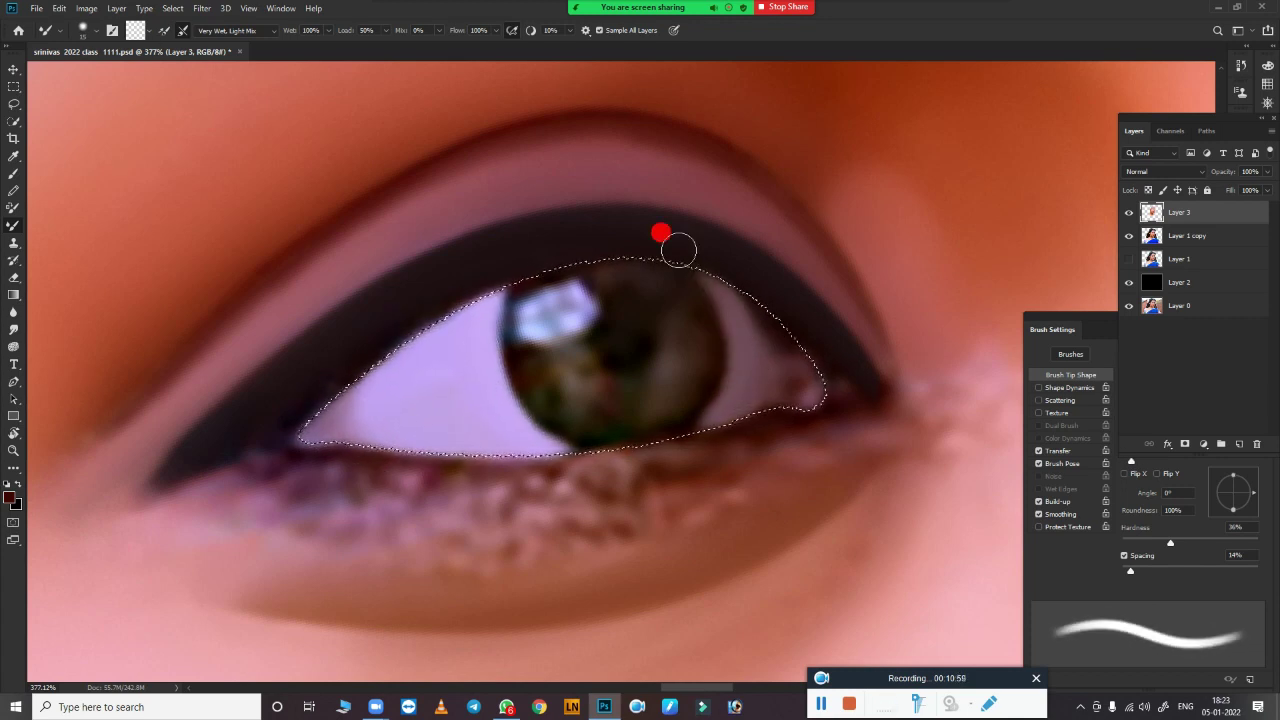
key(bracketright)
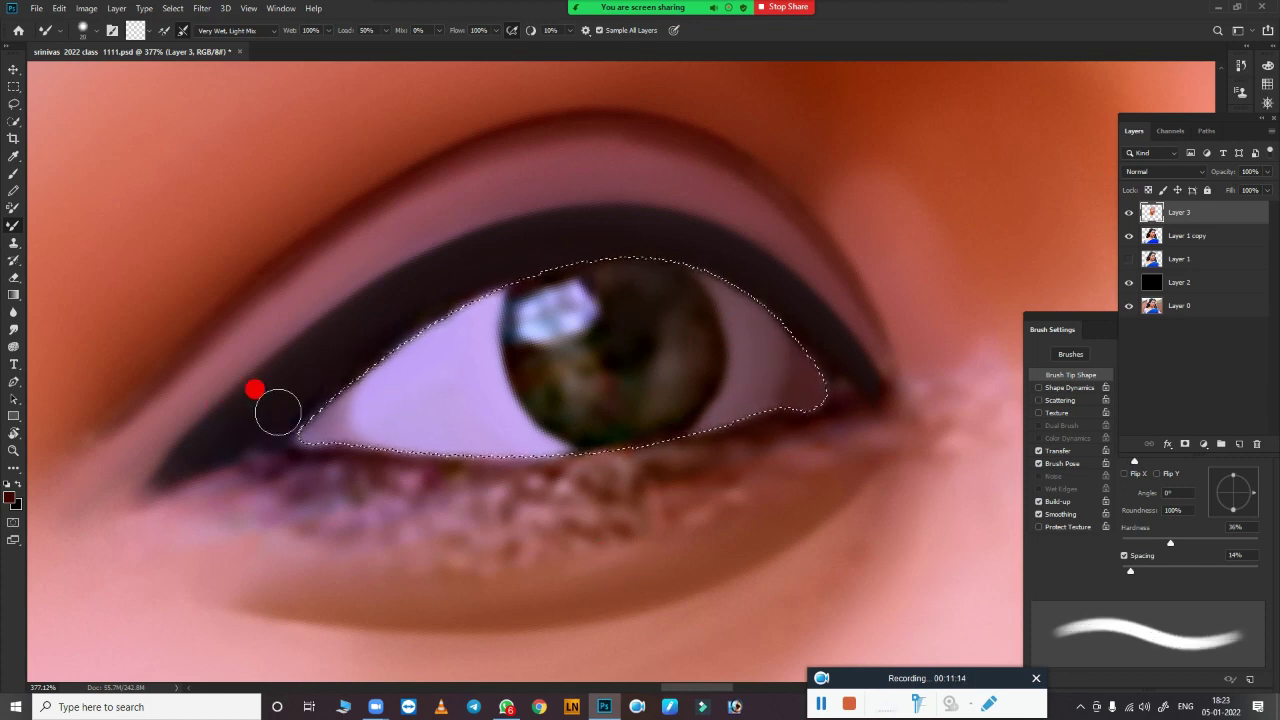
key(bracketleft)
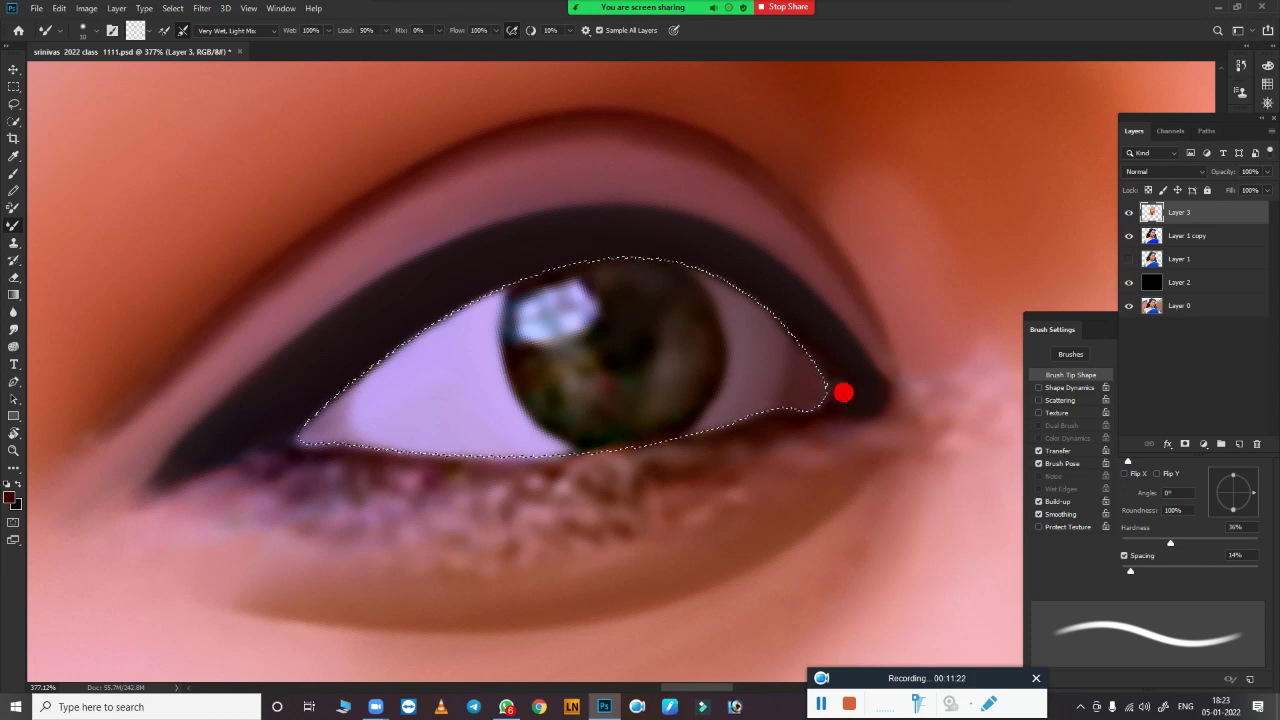
key(bracketright)
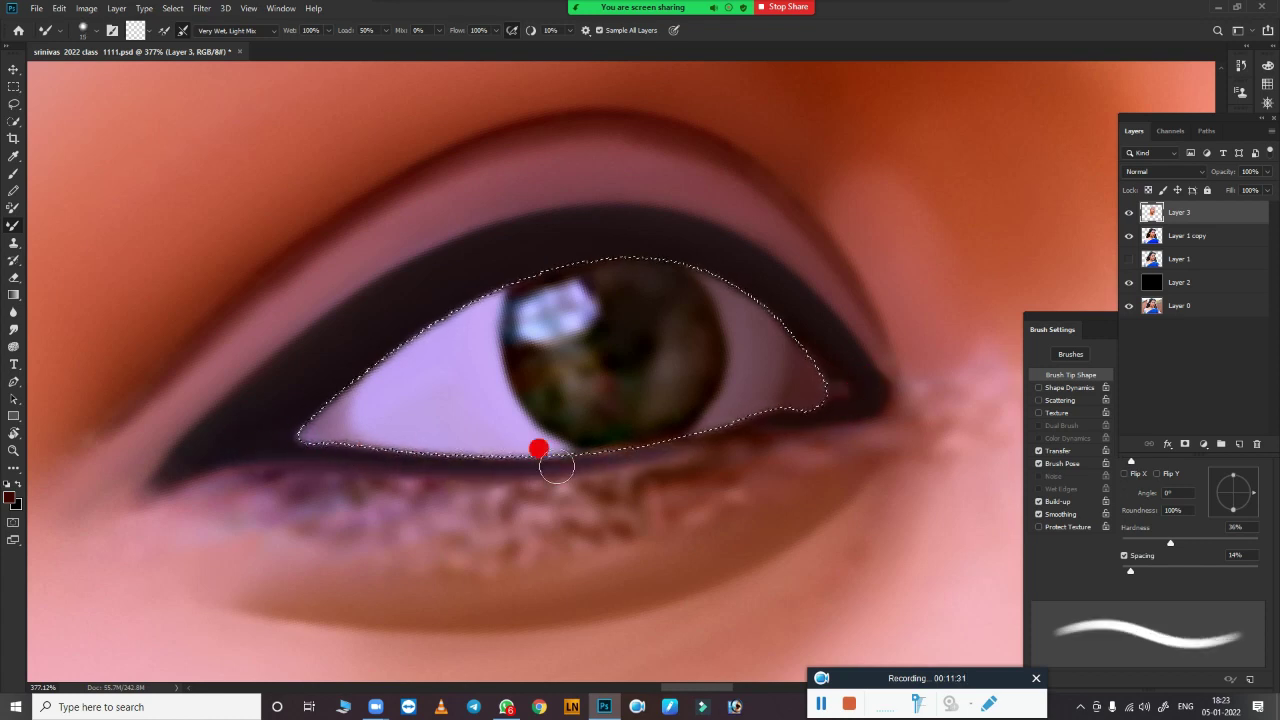
key(bracketleft)
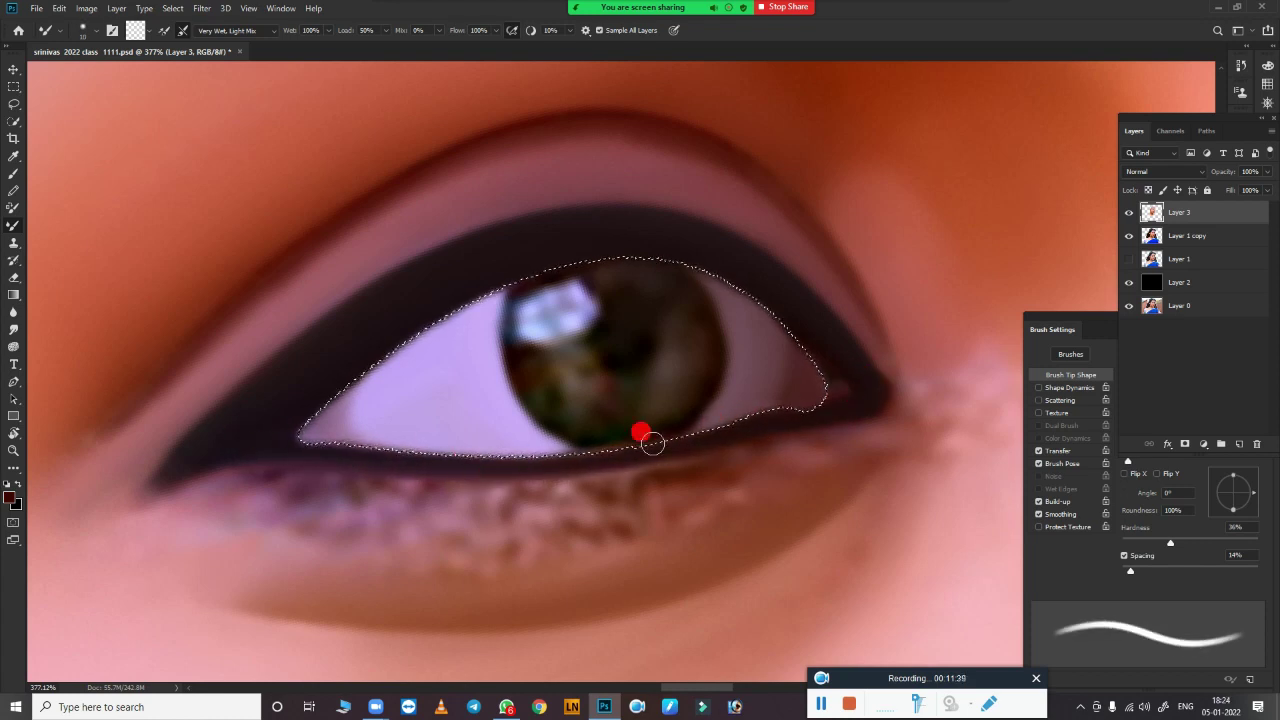
Step: Smooth the textured lower lashes along the lower lid toward the inner corner
scroll(748, 428, down, 3)
key(r)
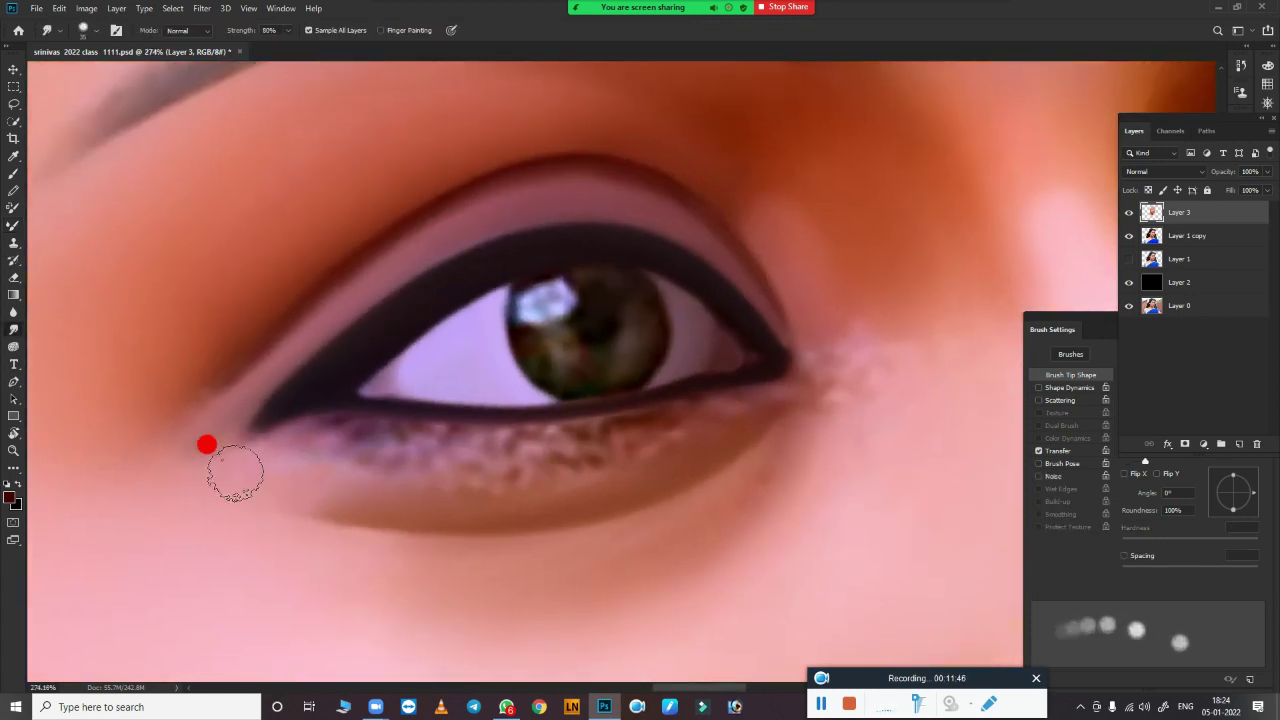
key(b)
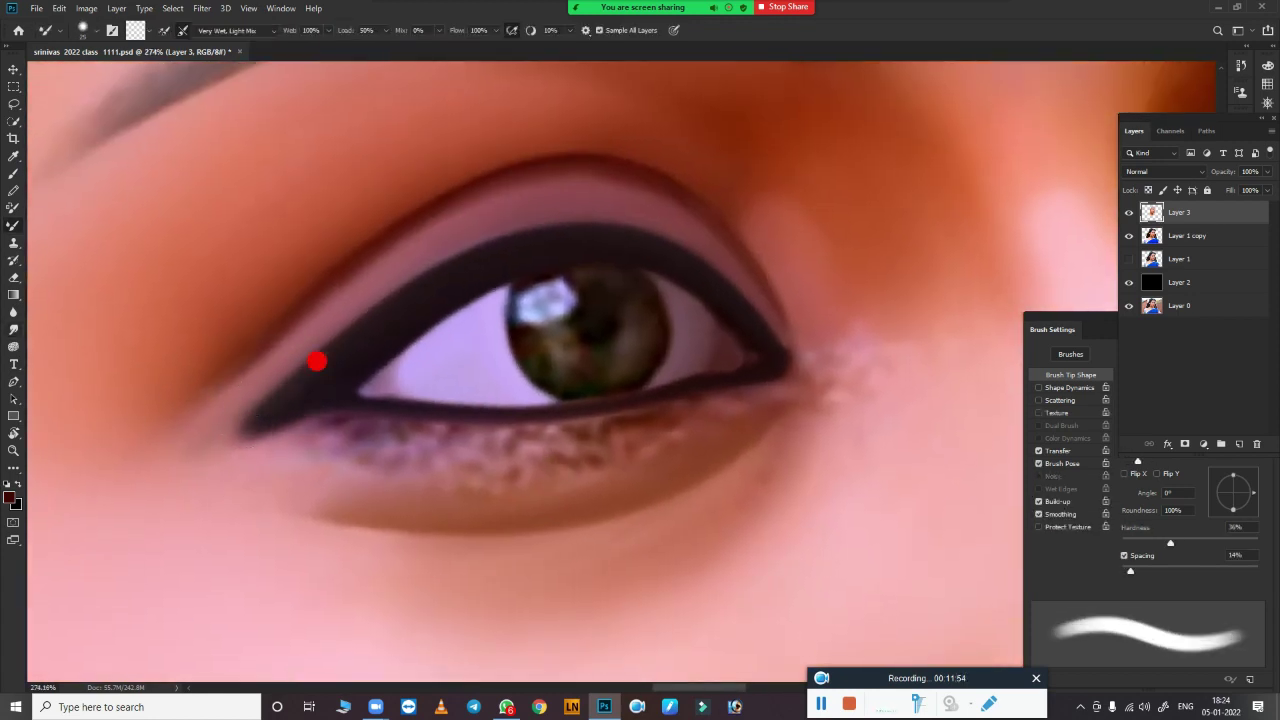
key(bracketleft)
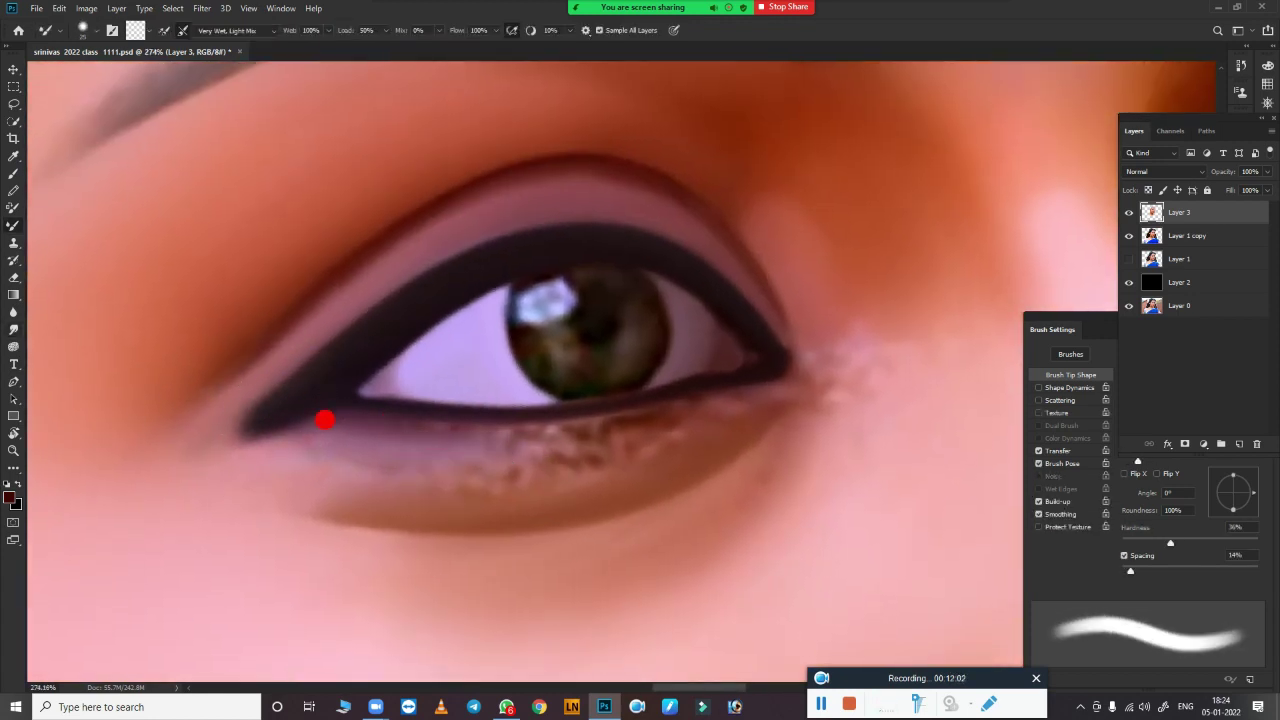
drag(469, 423, 422, 416)
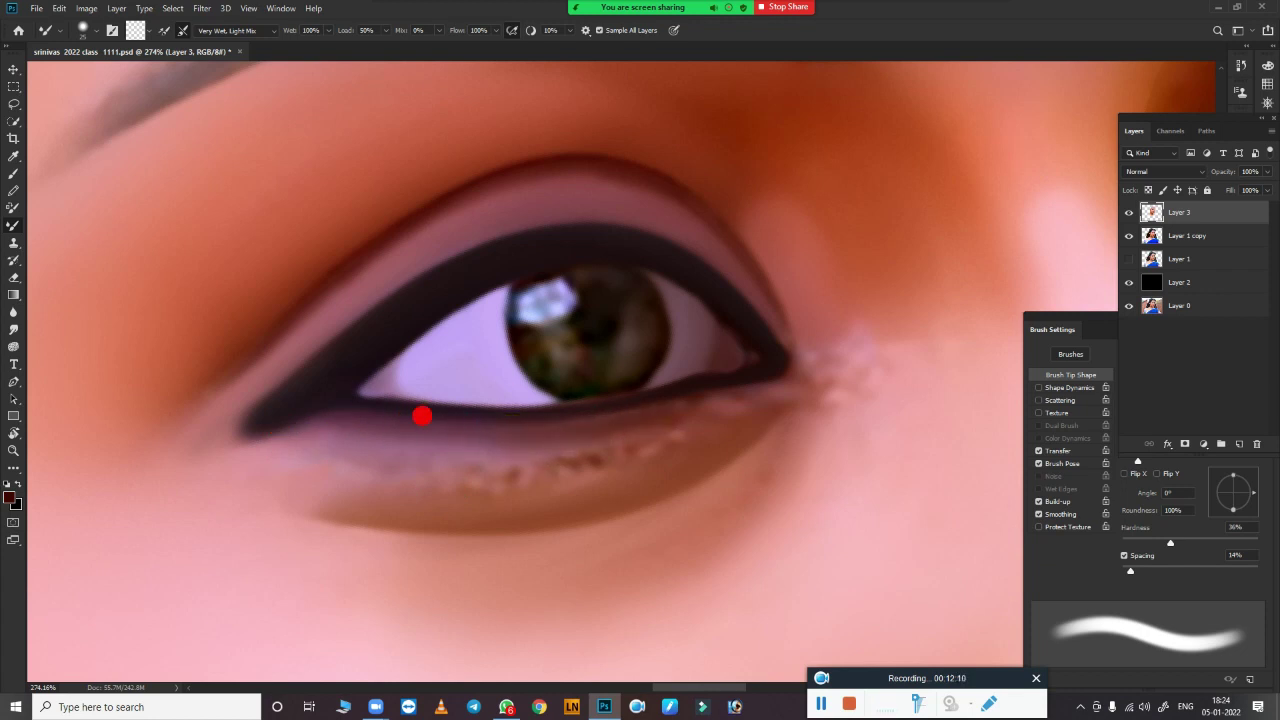
key(bracketleft)
drag(336, 449, 669, 449)
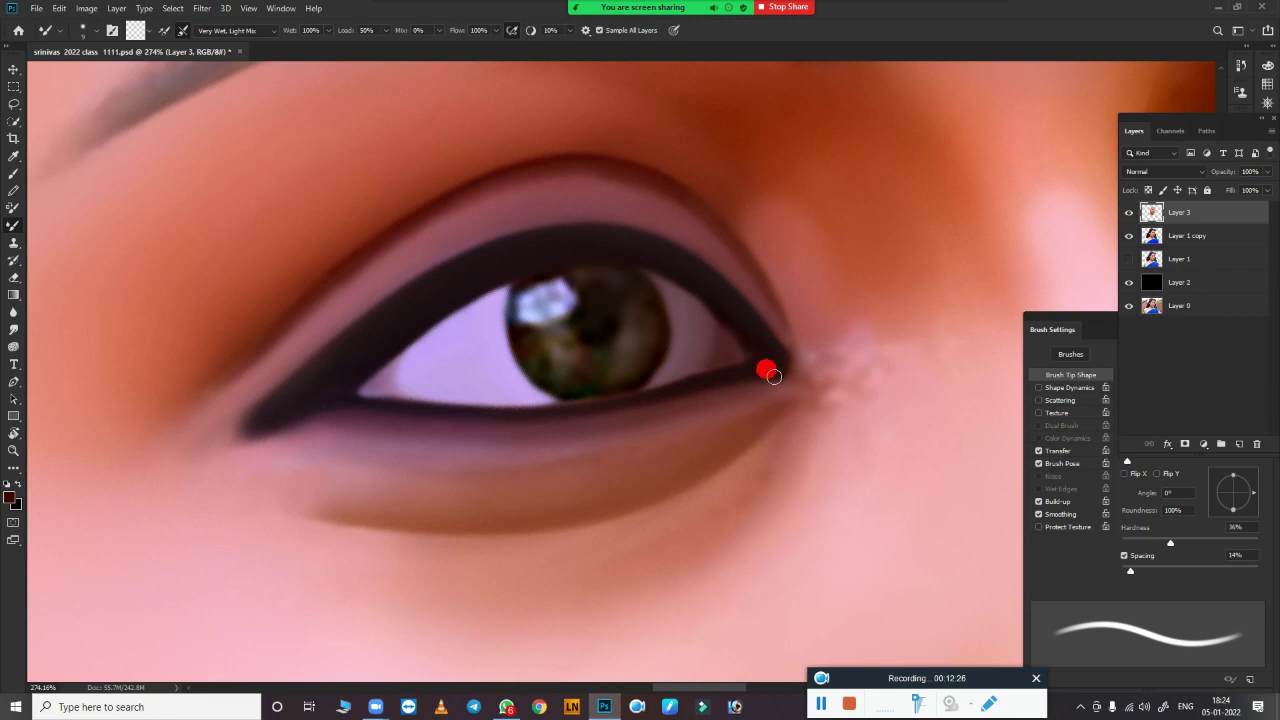
key(bracketright)
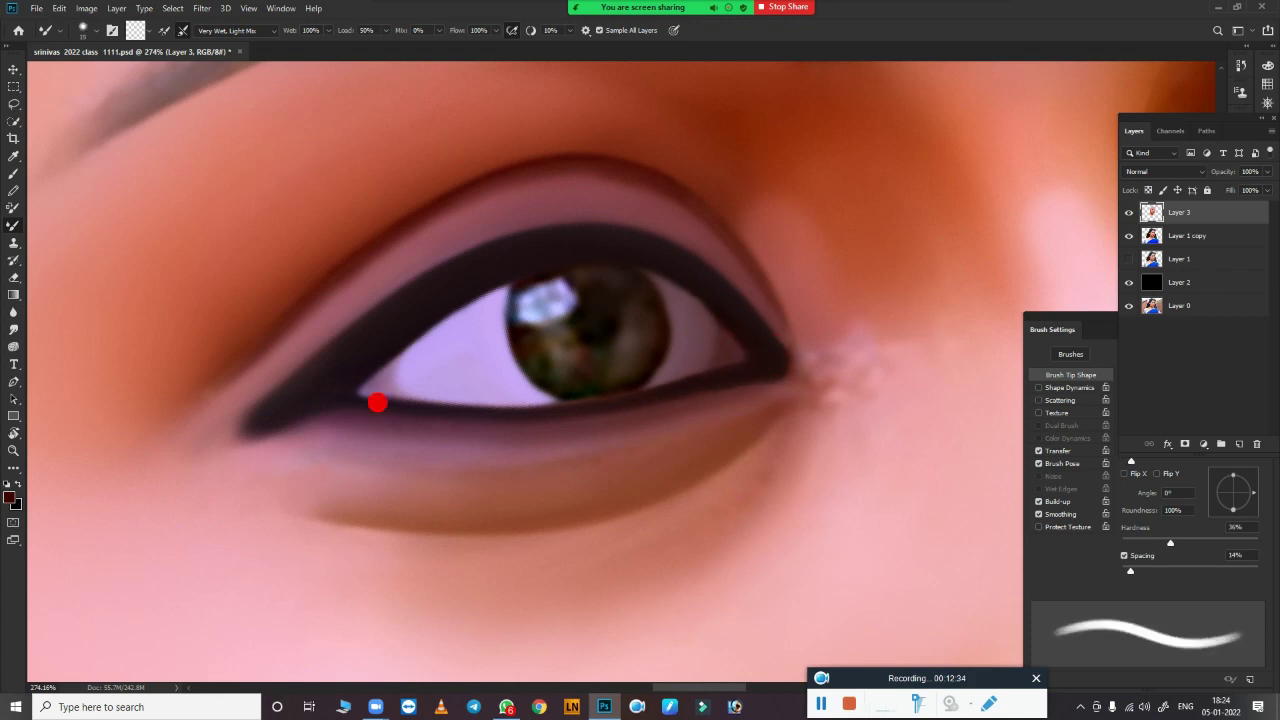
drag(759, 344, 733, 363)
Step: Darken and blend the upper-lid crease
key(bracketleft)
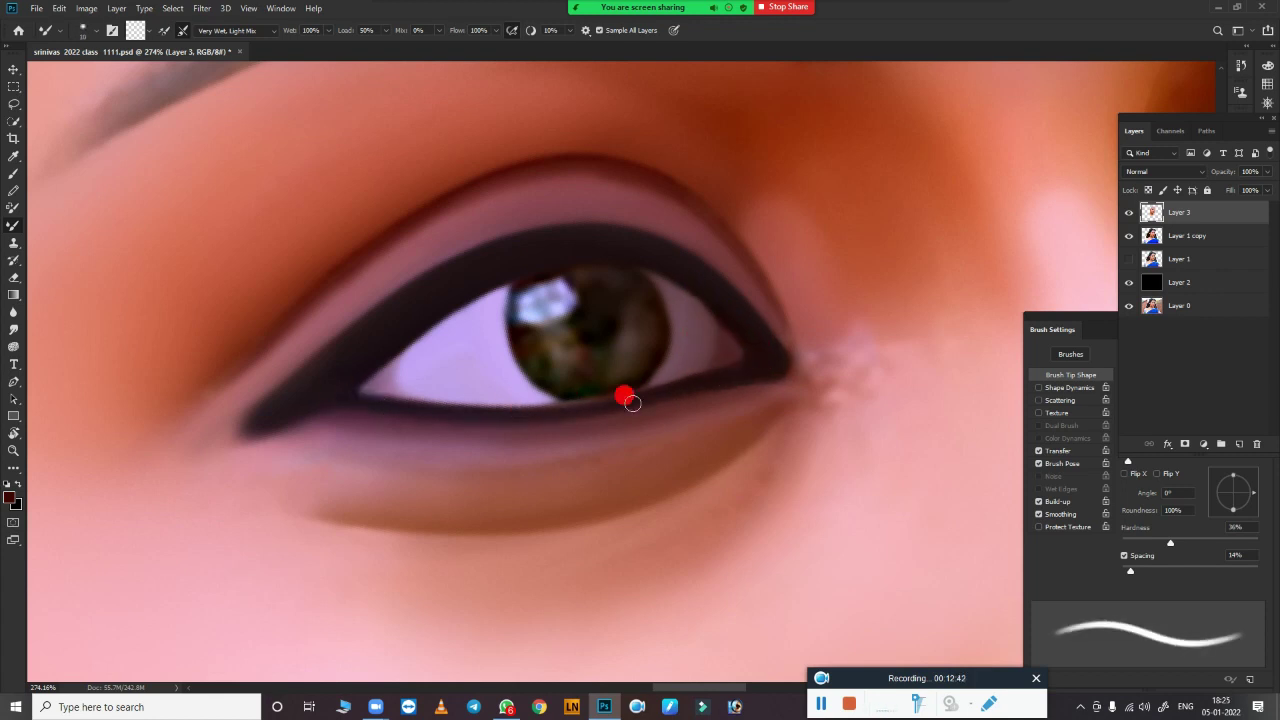
scroll(797, 400, down, 2)
scroll(609, 294, up, 3)
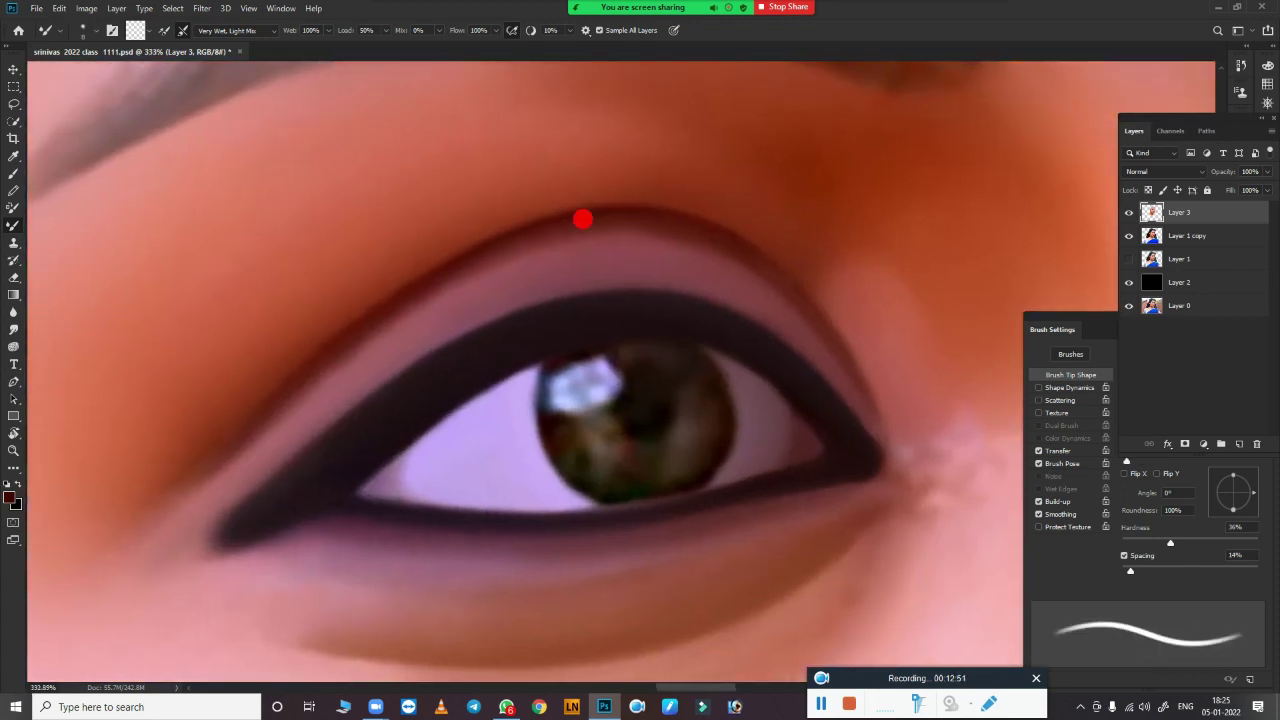
drag(303, 371, 120, 545)
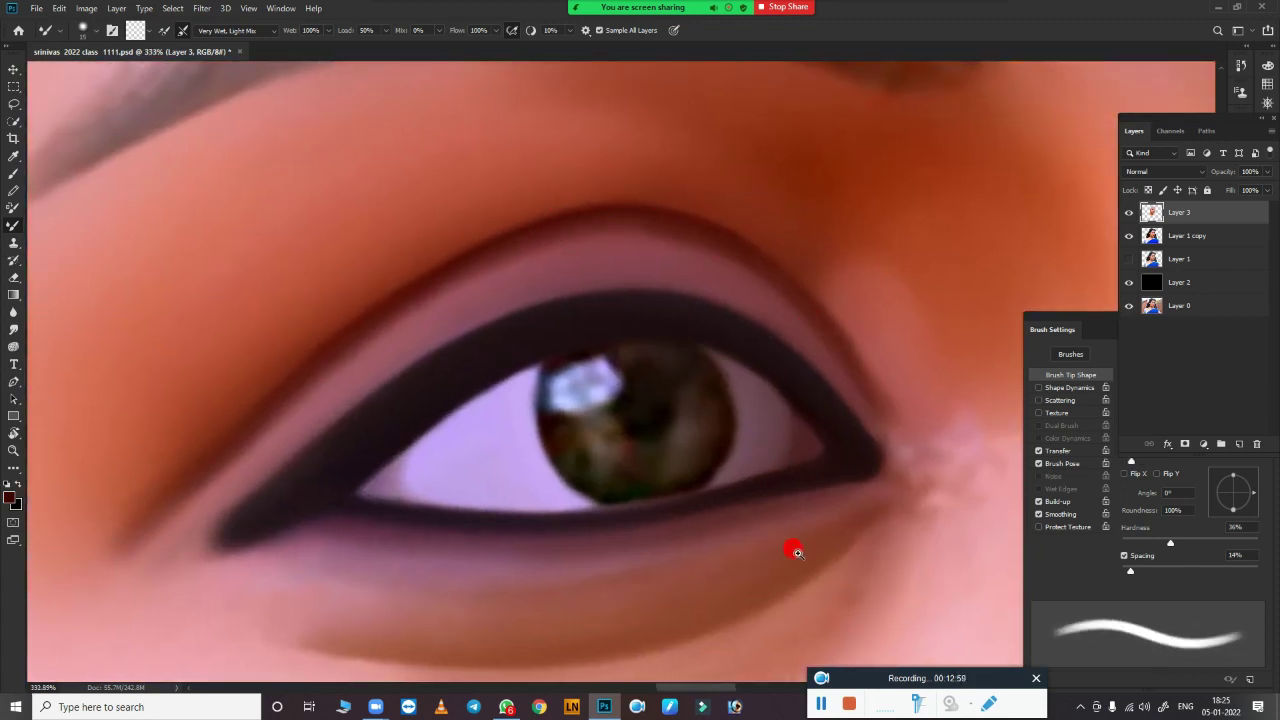
scroll(663, 323, down, 5)
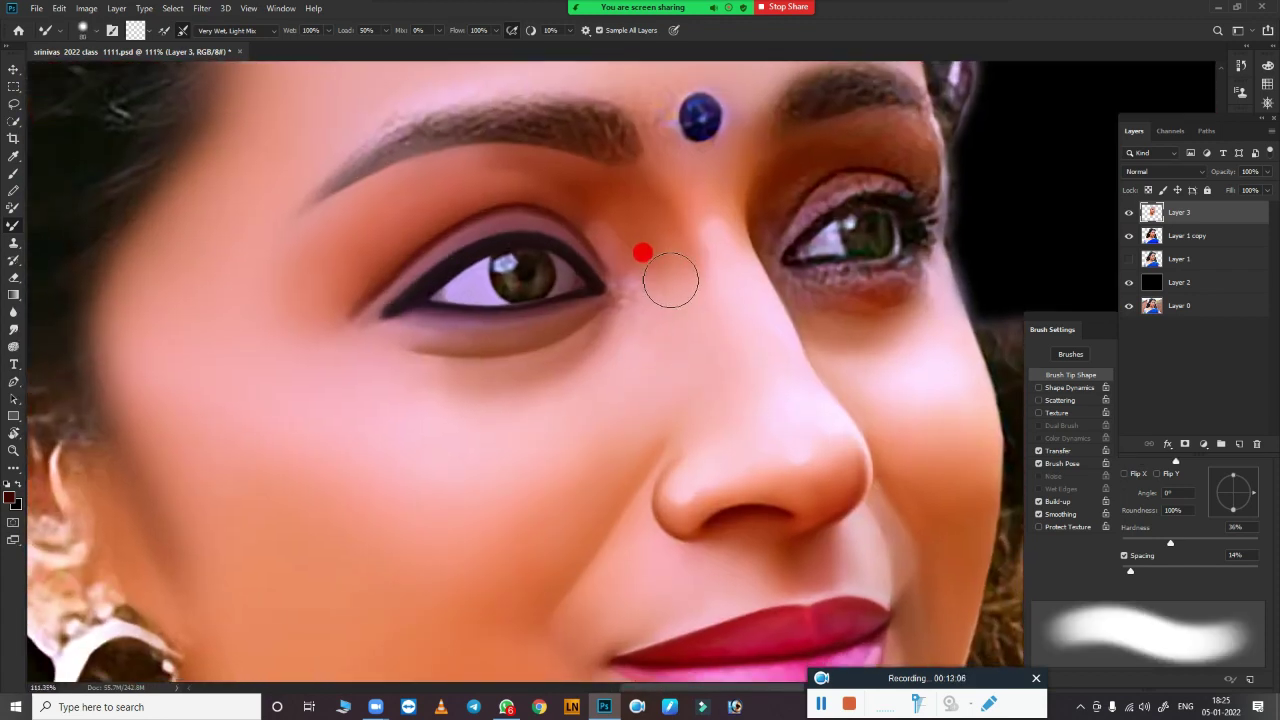
Step: Soften the brush to 10% hardness at 40 px for smudging the under-eye area
drag(642, 253, 666, 290)
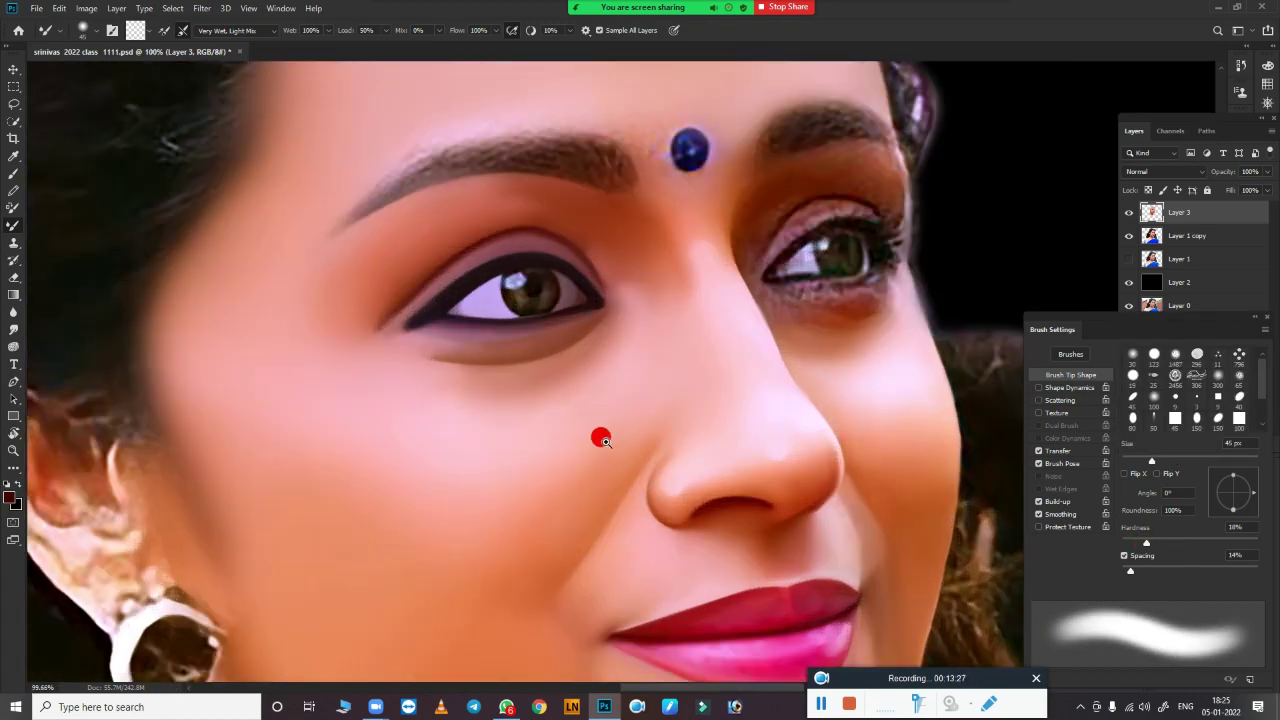
scroll(567, 380, up, 5)
drag(567, 380, 702, 460)
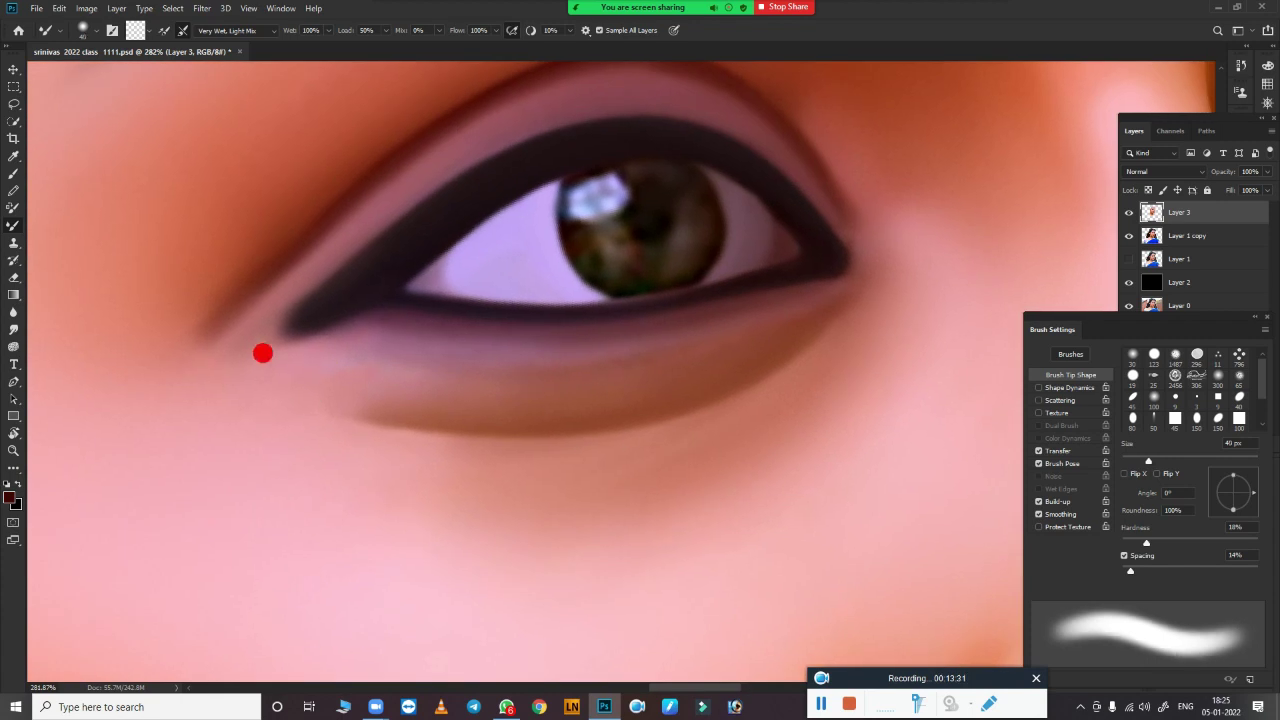
key(bracketleft)
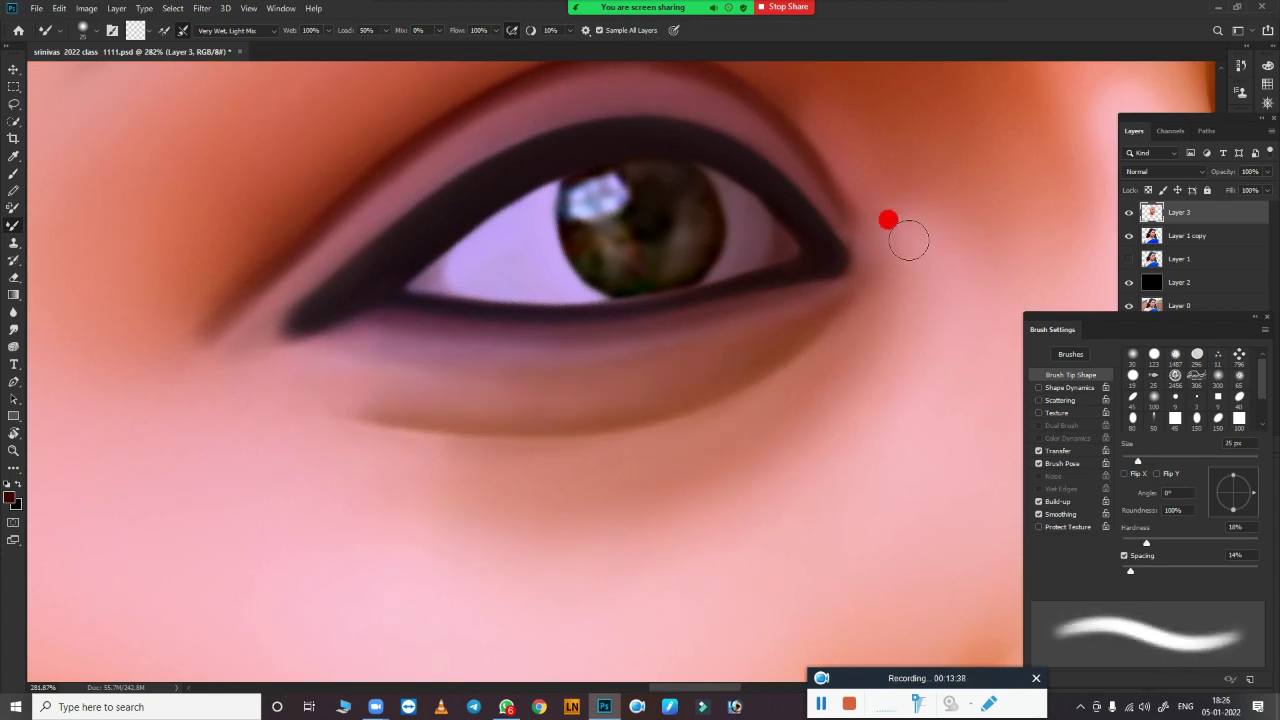
key(bracketright)
key(bracketright)
key(r)
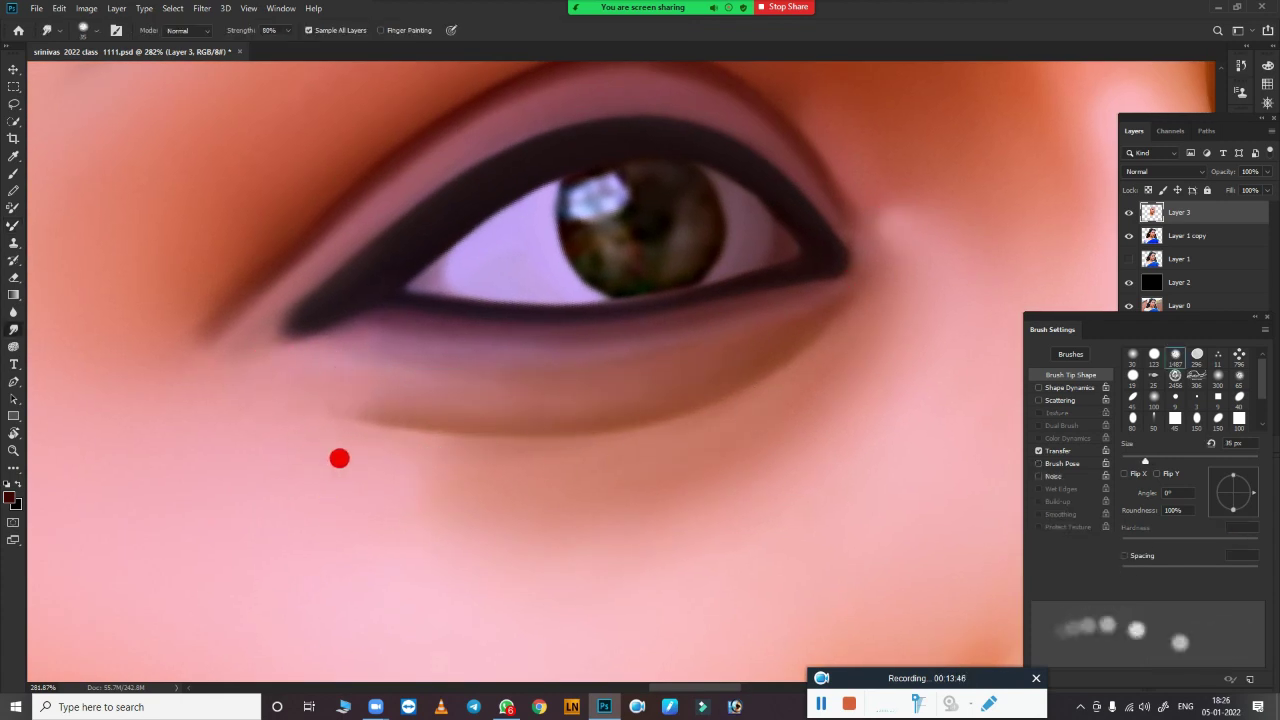
scroll(683, 520, down, 5)
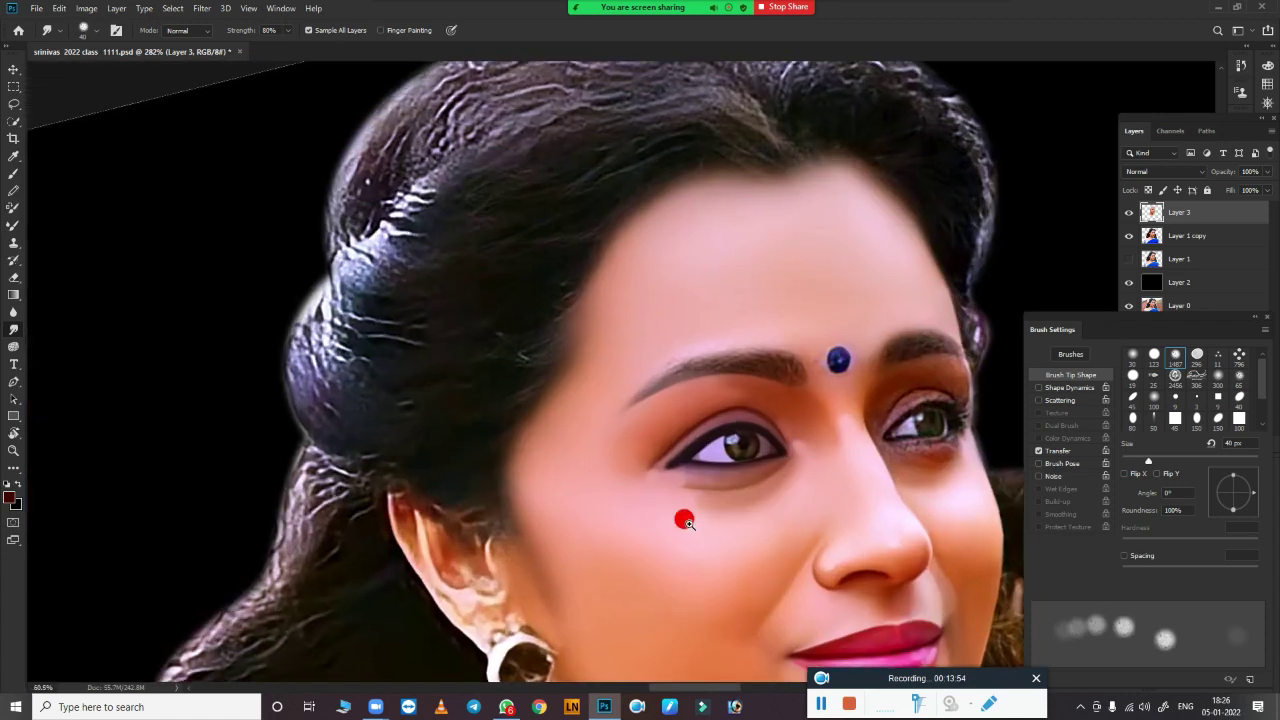
scroll(686, 323, up, 4)
scroll(567, 355, up, 3)
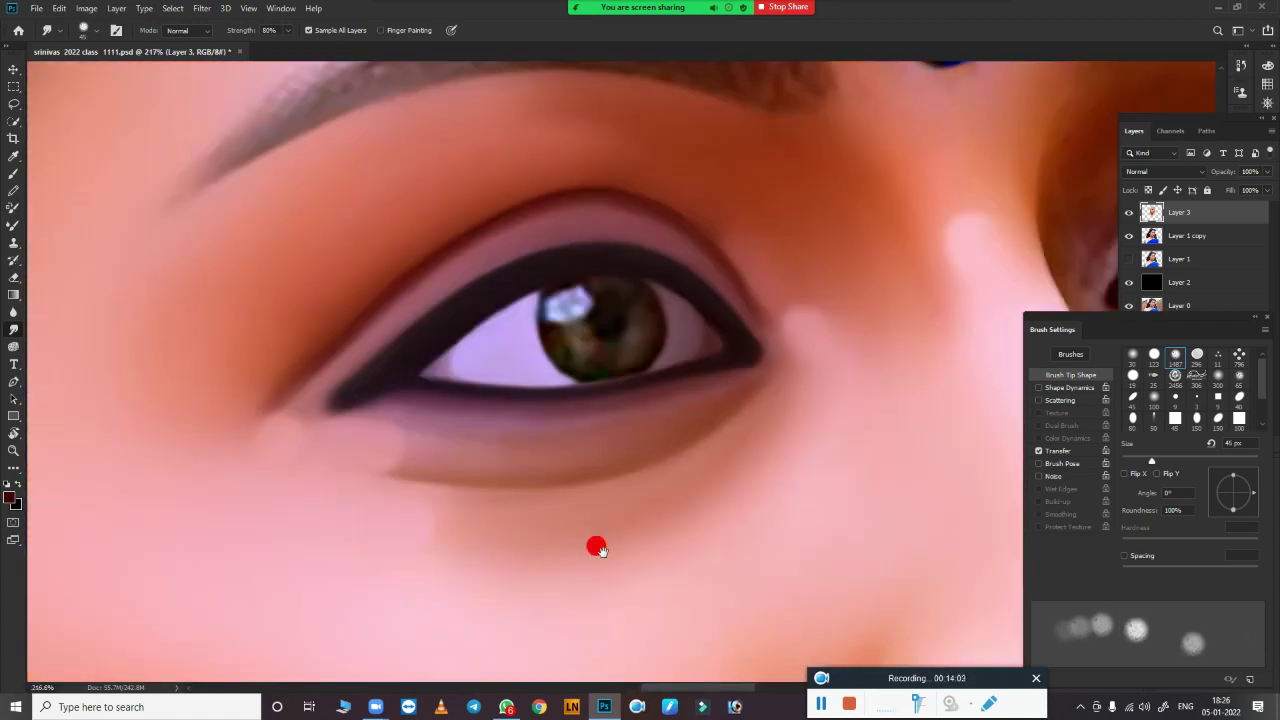
scroll(600, 500, up, 2)
Step: Marquee-select a circle around the iris, then show Layer 3 and hide Layer 1
click(1129, 212)
click(14, 86)
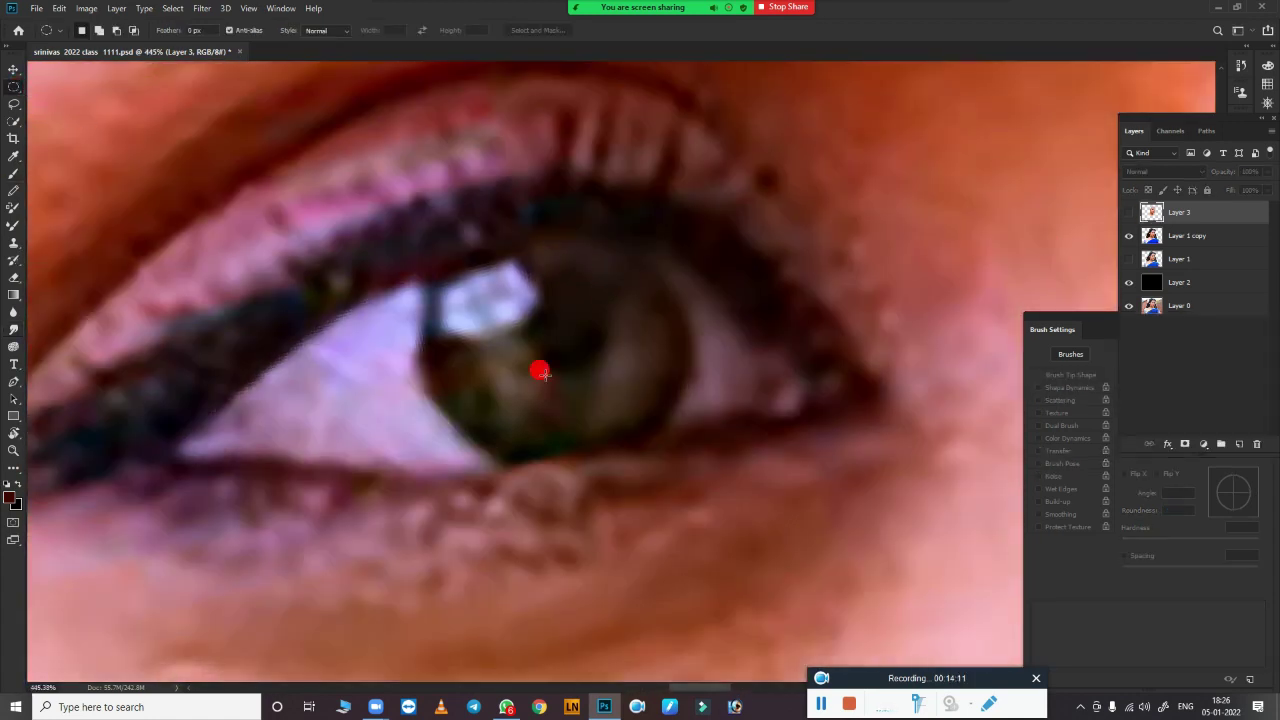
drag(572, 341, 618, 358)
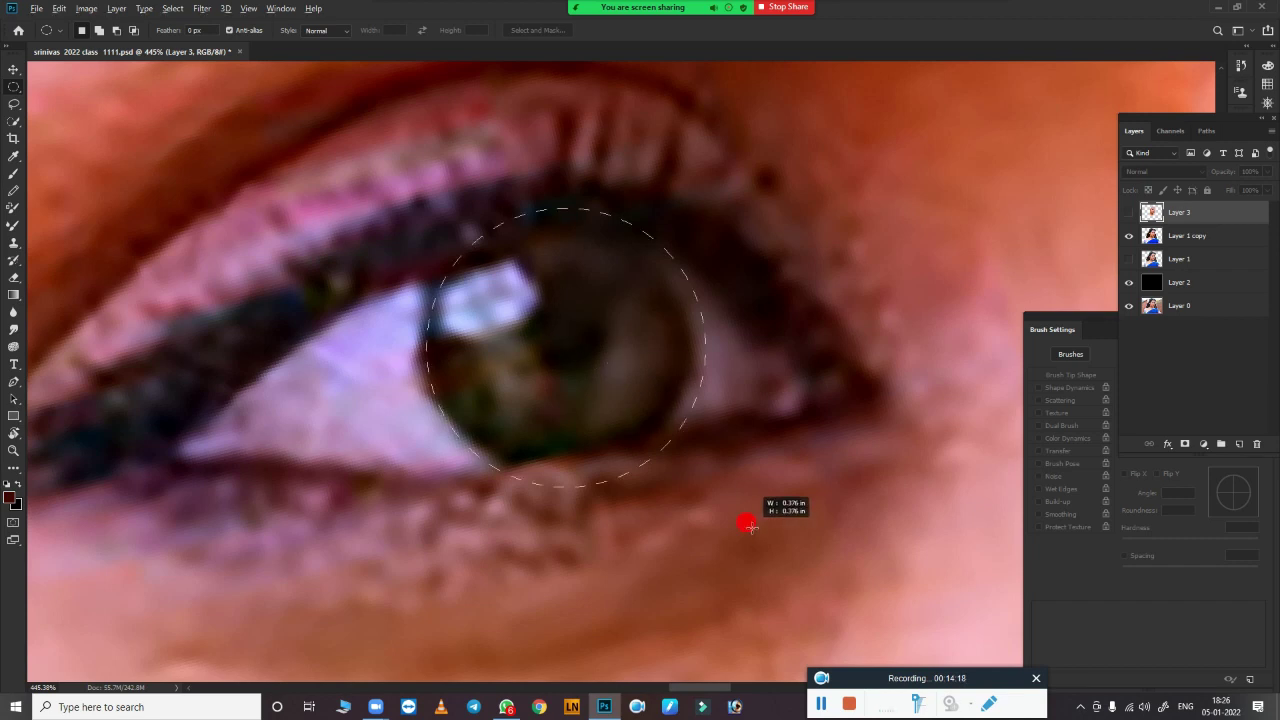
click(1129, 259)
click(1129, 212)
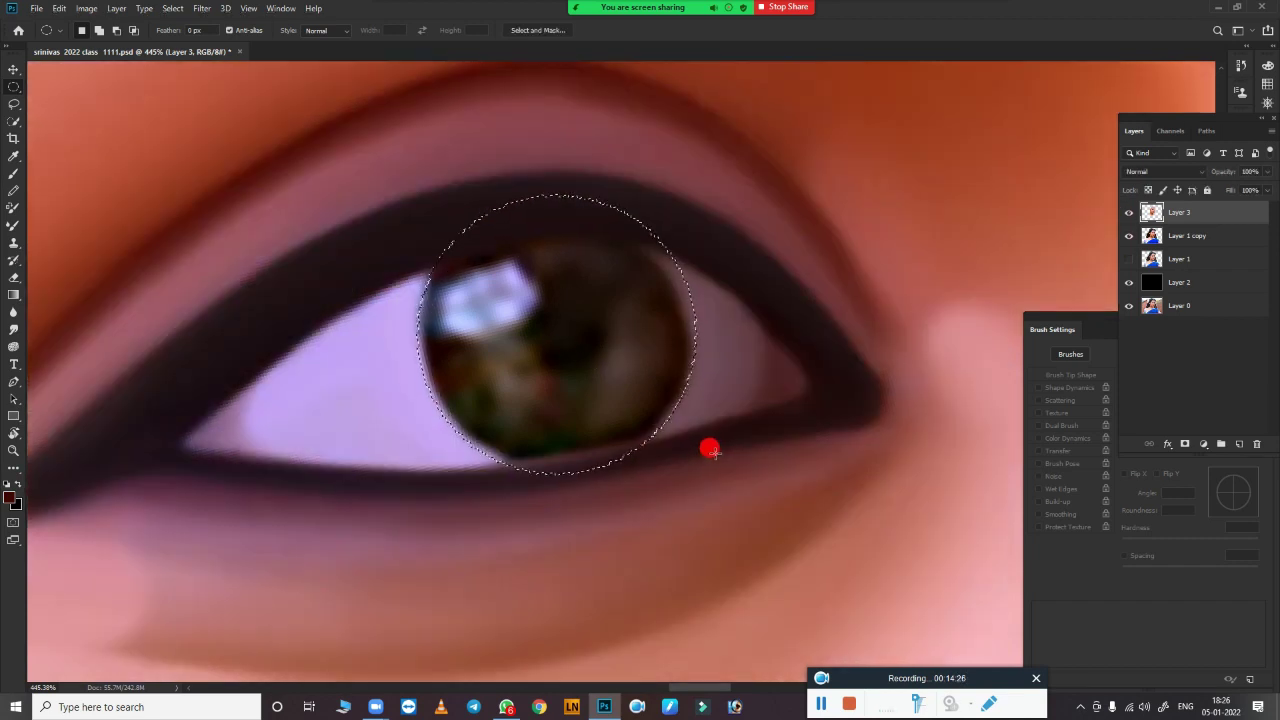
key(r)
Step: Smudge the iris rim softly along its left, top and right edges
drag(435, 255, 440, 427)
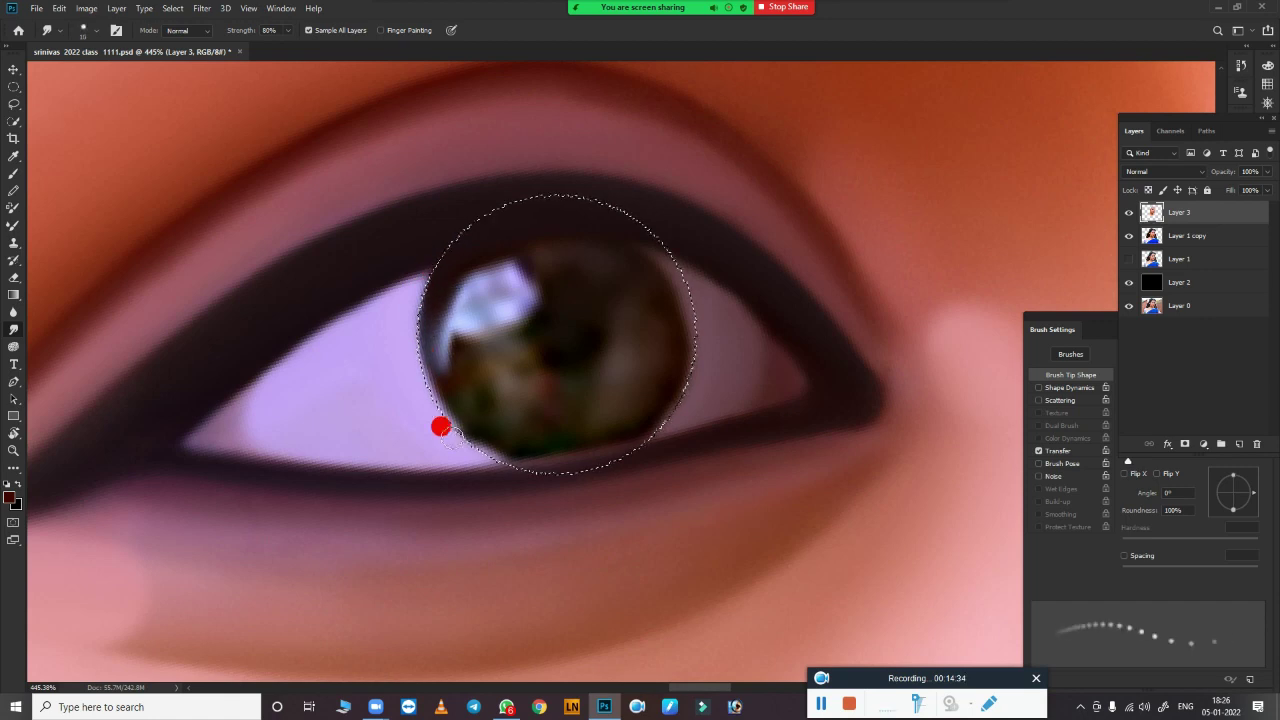
drag(420, 352, 425, 319)
drag(476, 409, 417, 289)
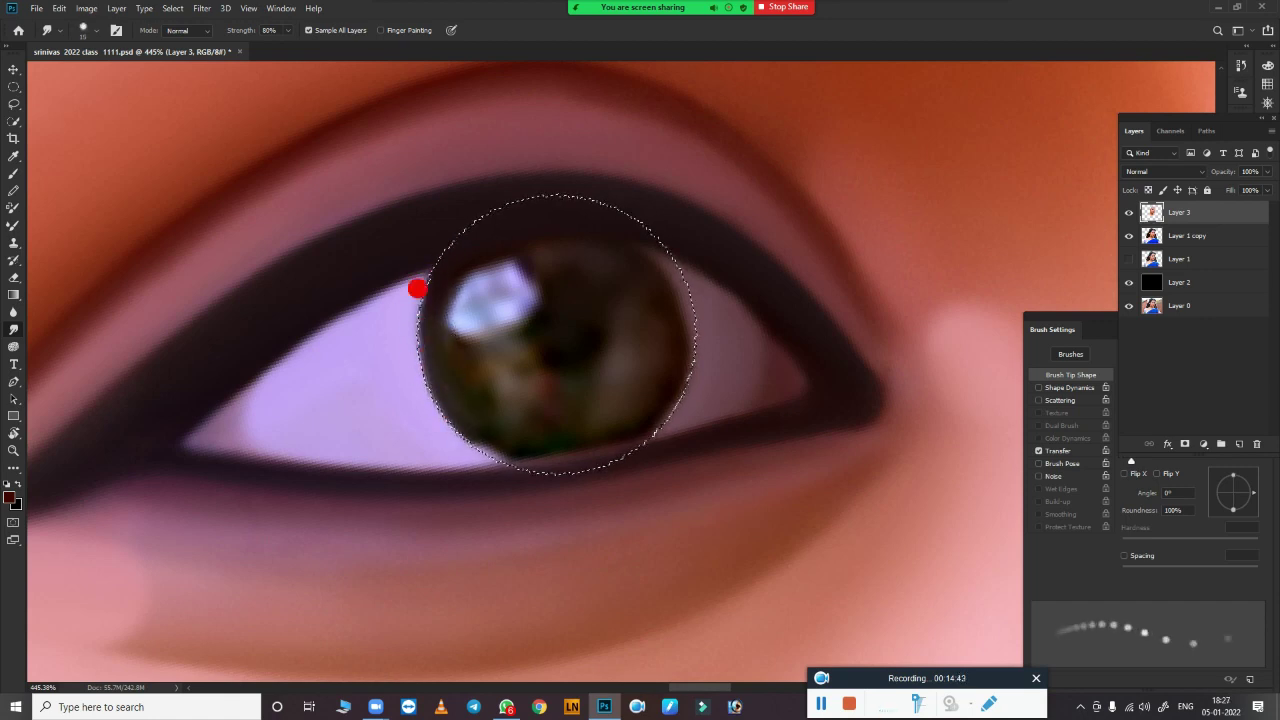
mouse_move(586, 410)
mouse_down()
mouse_move(680, 302)
mouse_move(617, 423)
mouse_move(452, 272)
mouse_move(428, 320)
mouse_move(512, 364)
mouse_move(543, 306)
mouse_move(491, 334)
mouse_move(631, 317)
mouse_move(586, 389)
mouse_move(531, 366)
mouse_move(566, 366)
mouse_move(482, 295)
mouse_move(519, 392)
mouse_move(573, 395)
mouse_move(606, 366)
mouse_move(610, 280)
mouse_move(500, 345)
mouse_move(457, 354)
mouse_move(480, 271)
mouse_move(560, 414)
mouse_move(437, 479)
mouse_up()
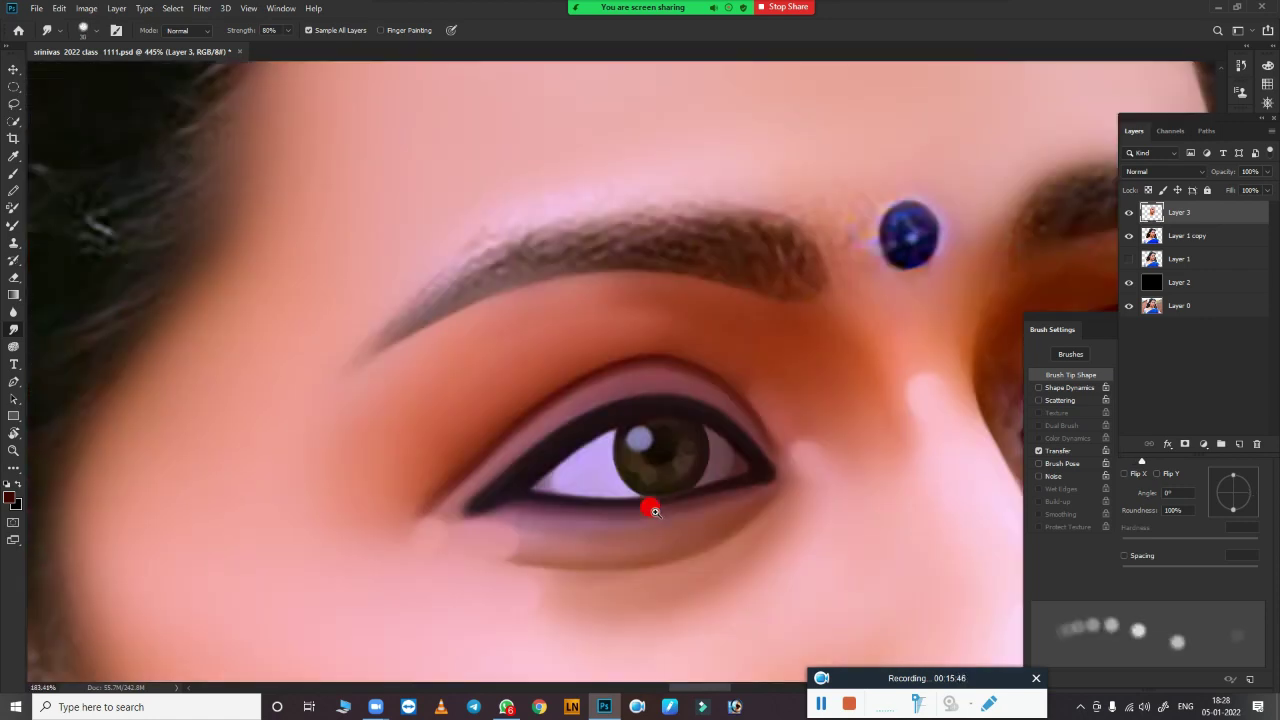
scroll(651, 509, down, 5)
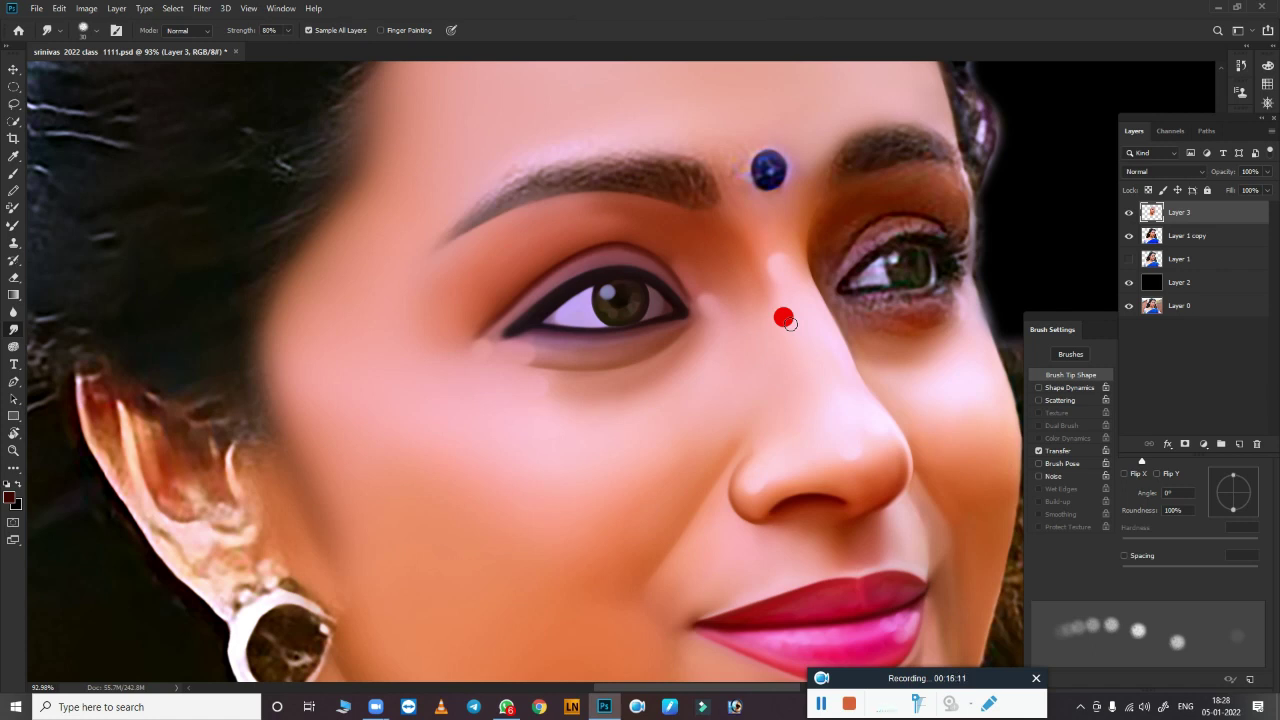
scroll(784, 318, up, 2)
scroll(591, 380, up, 2)
Step: Trace a curved pen path over the right upper eyelid to the brow and load it as a selection
scroll(617, 371, up, 1)
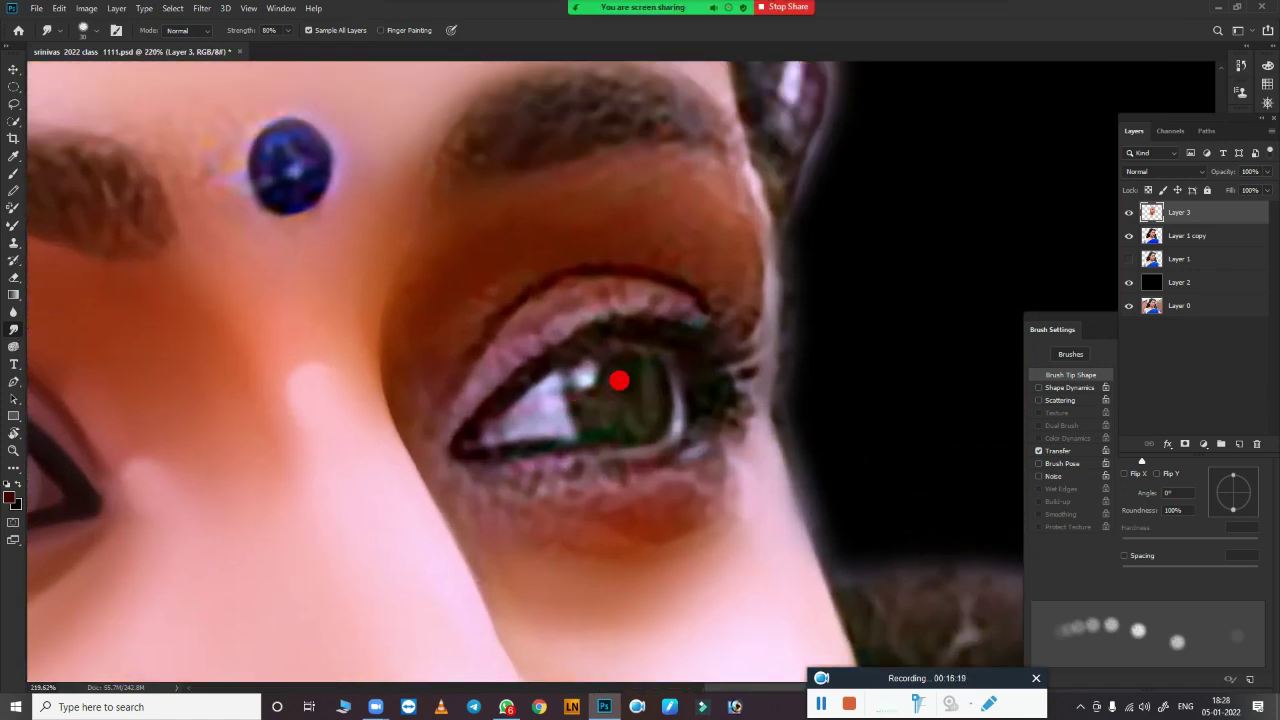
key(p)
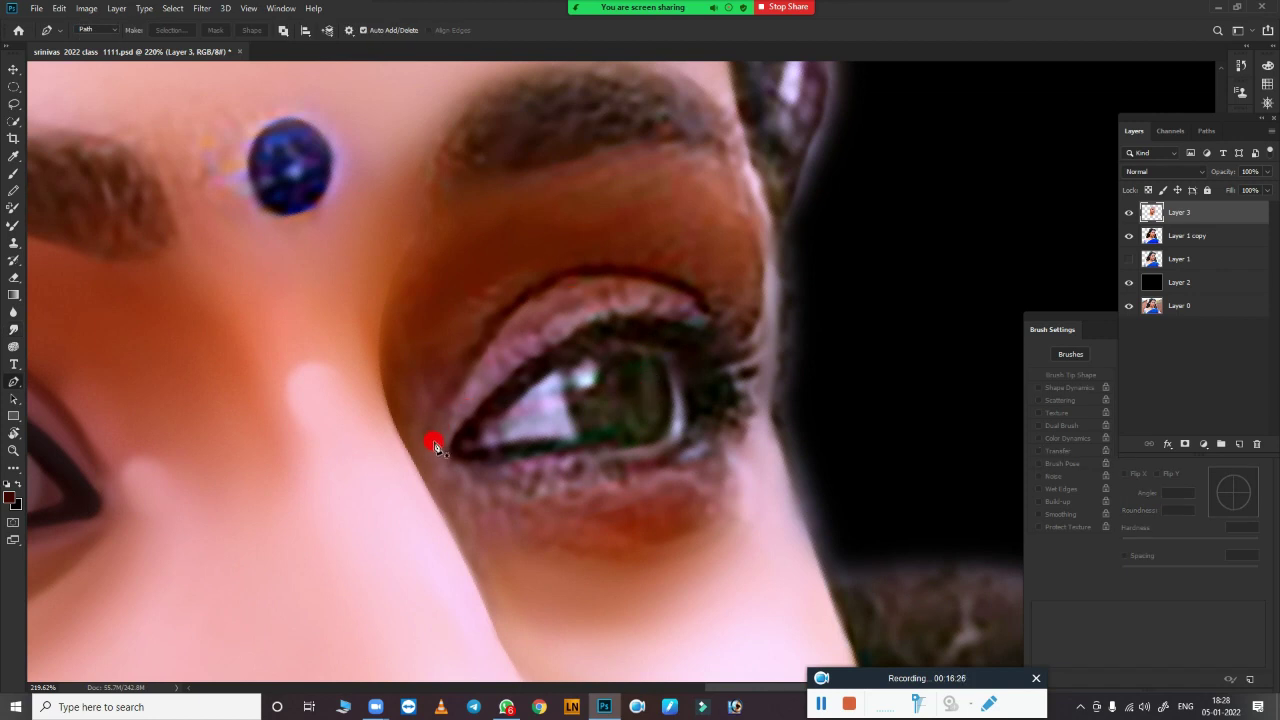
drag(697, 298, 882, 400)
drag(741, 360, 741, 393)
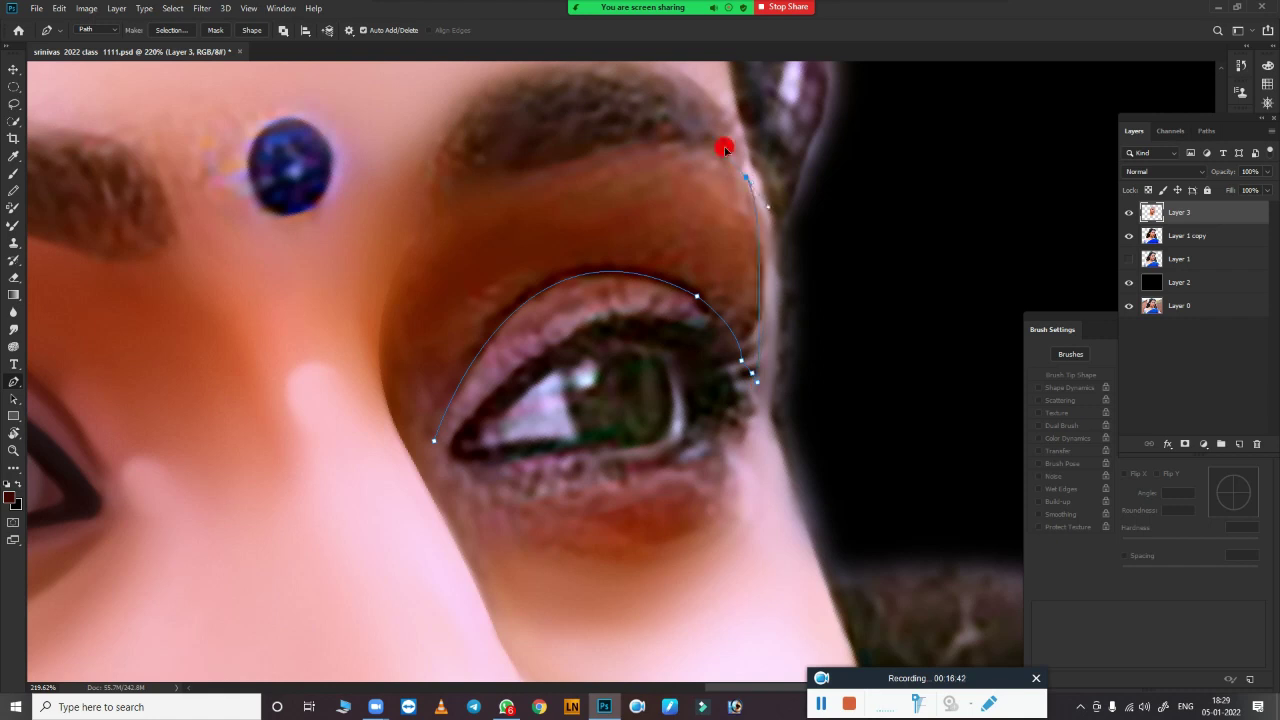
drag(725, 148, 707, 93)
drag(452, 216, 332, 270)
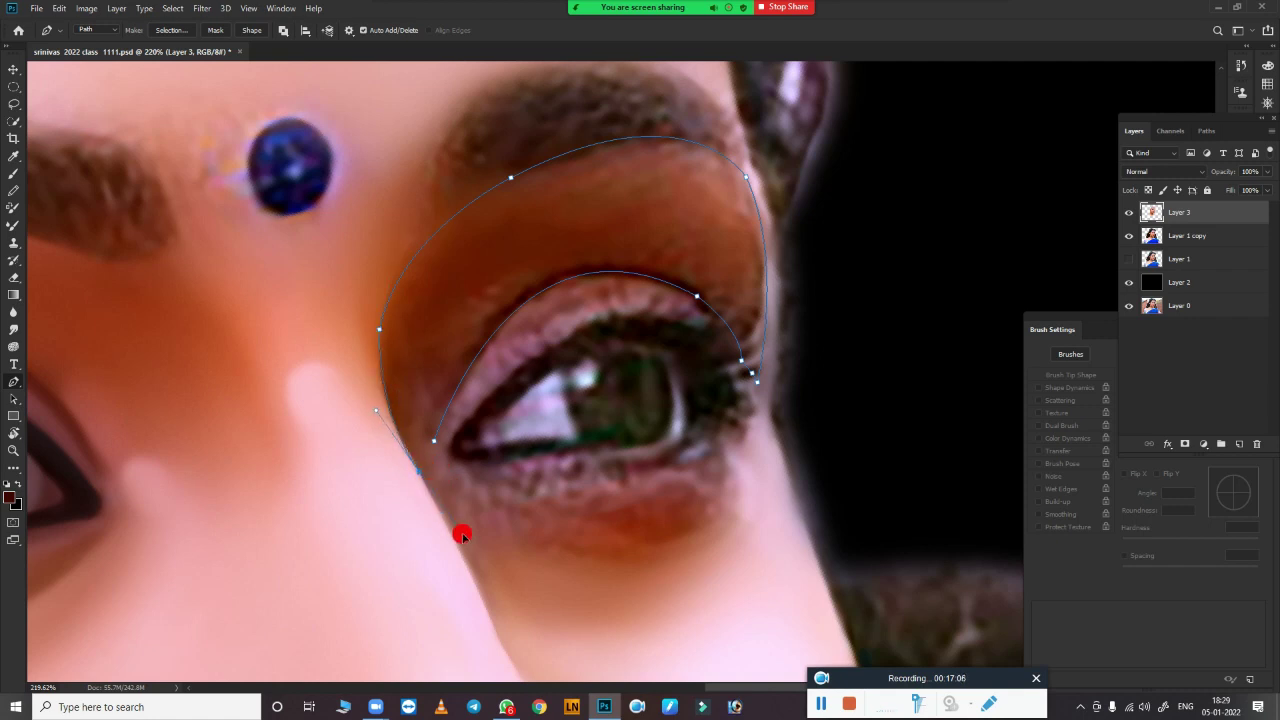
key(ctrl+Return)
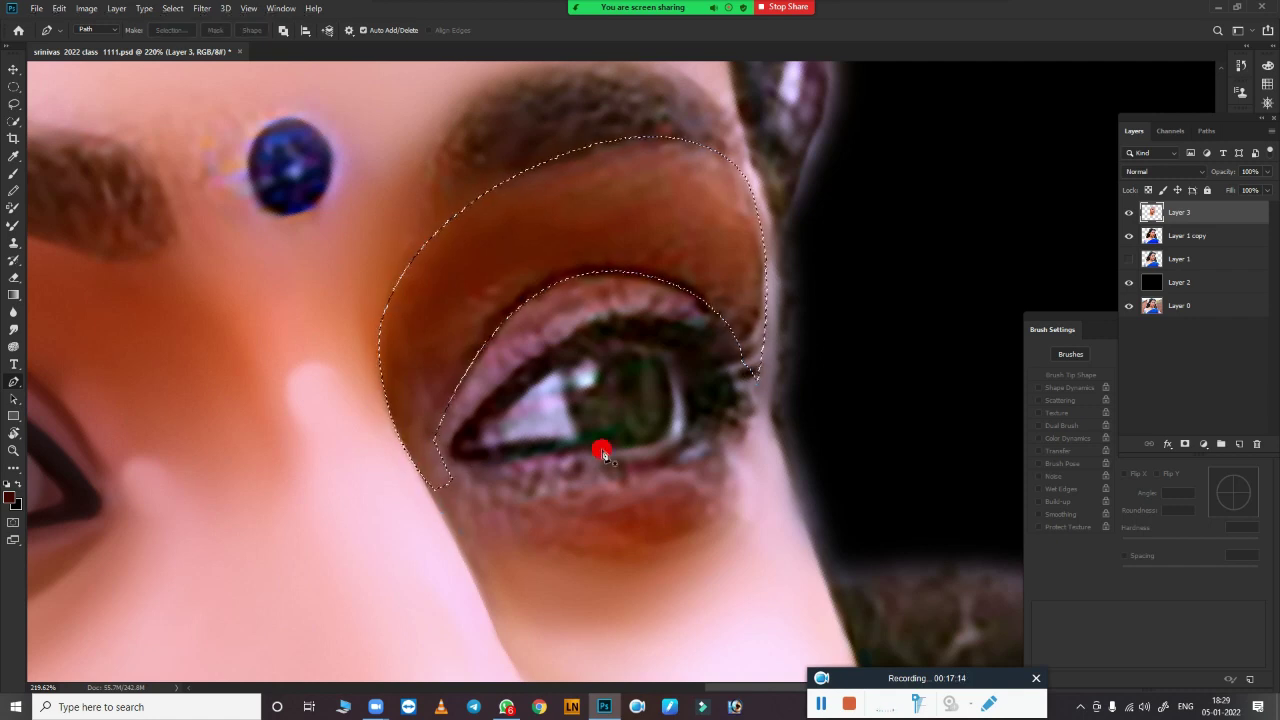
Step: Blend the eyelid skin inside the selection using a Very Wet, Light Mix Mixer Brush with its load colour cleared
scroll(601, 451, up, 2)
key(b)
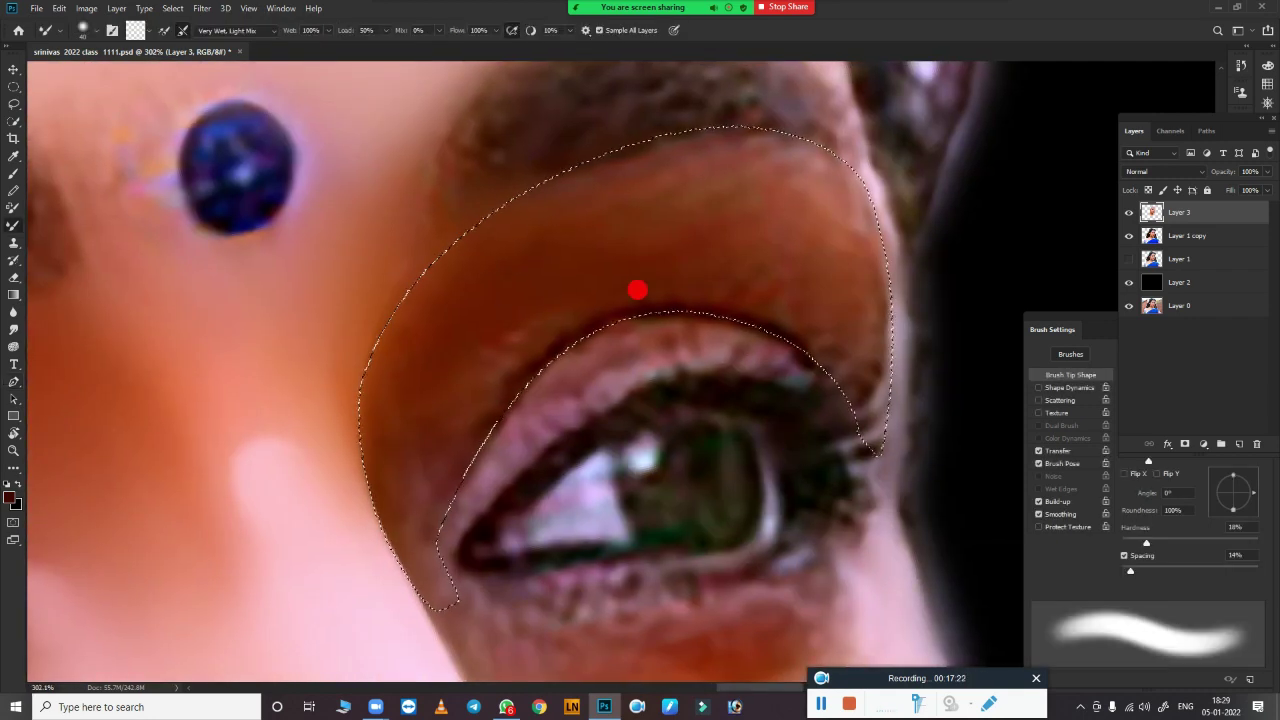
drag(782, 174, 418, 532)
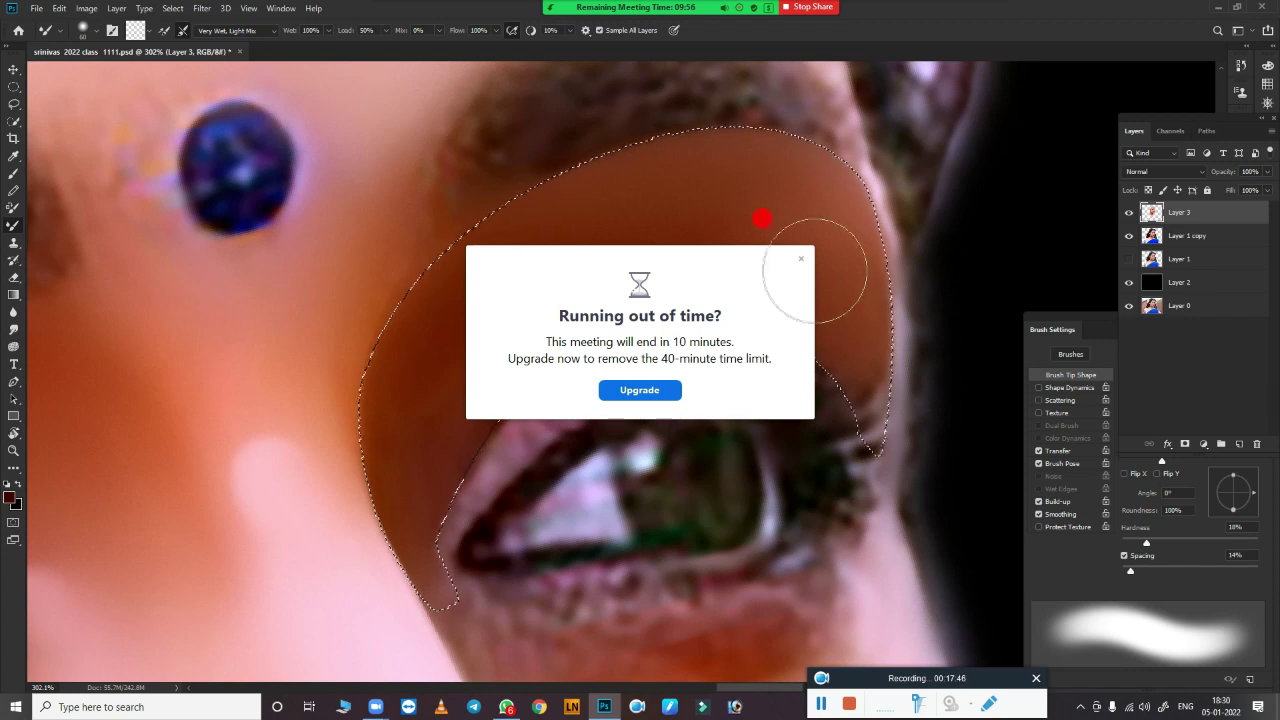
click(800, 259)
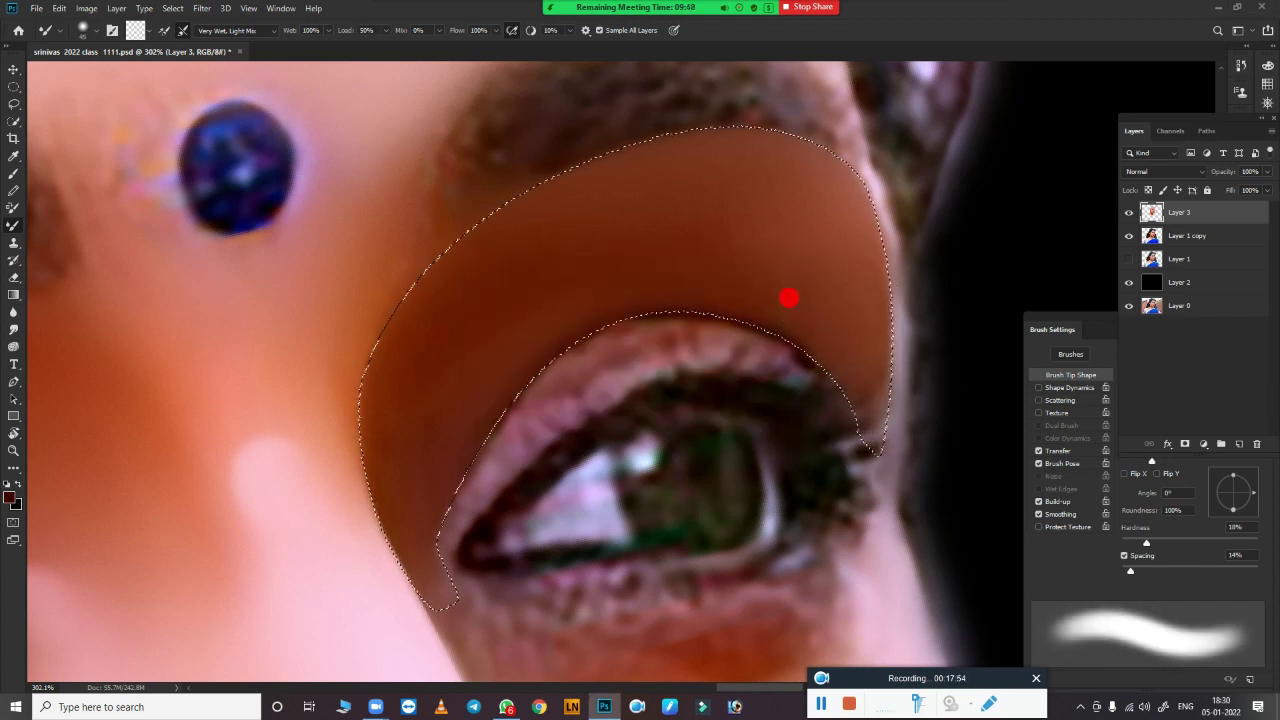
click(140, 32)
click(1058, 92)
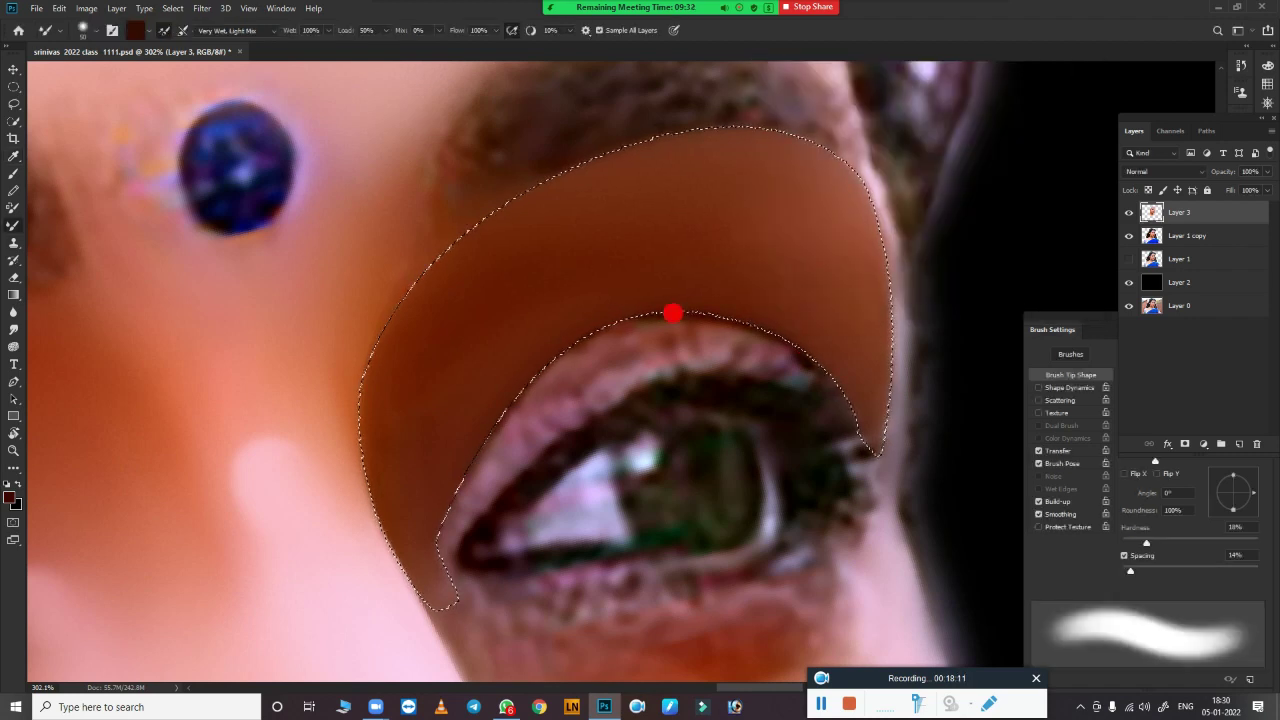
key(bracketleft)
key(bracketleft)
key(bracketleft)
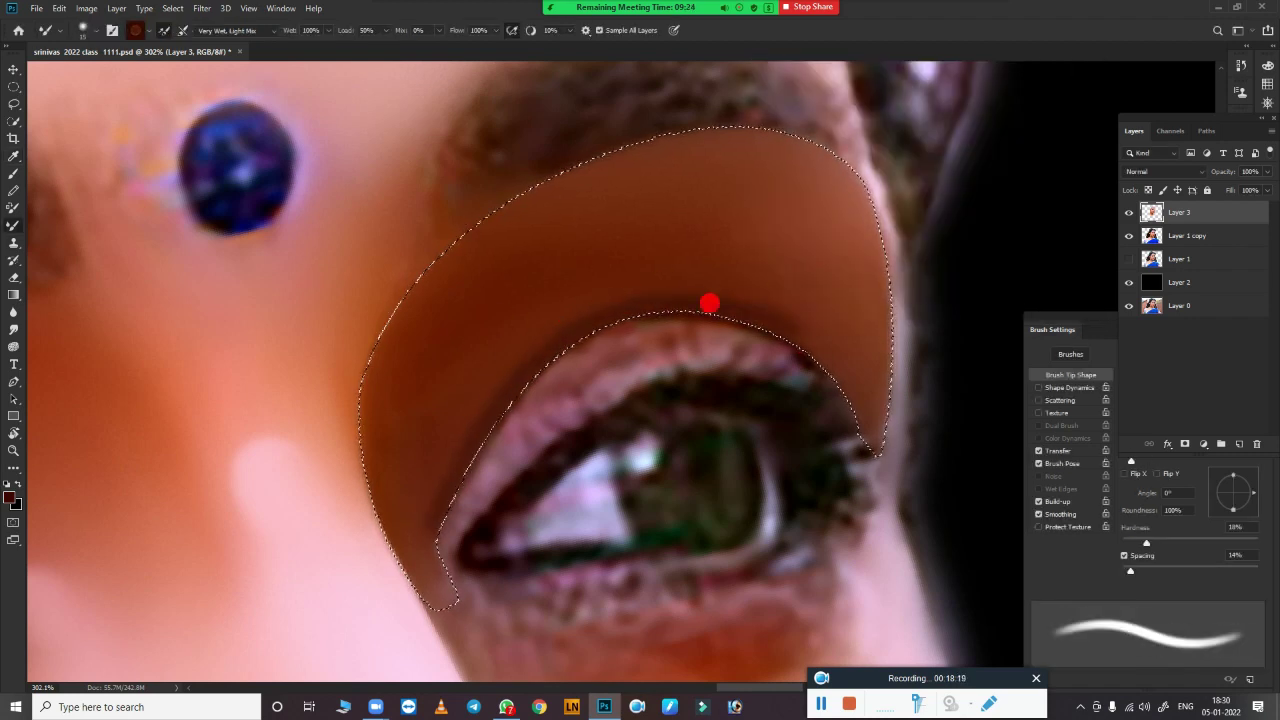
key(bracketright)
key(bracketright)
key(bracketright)
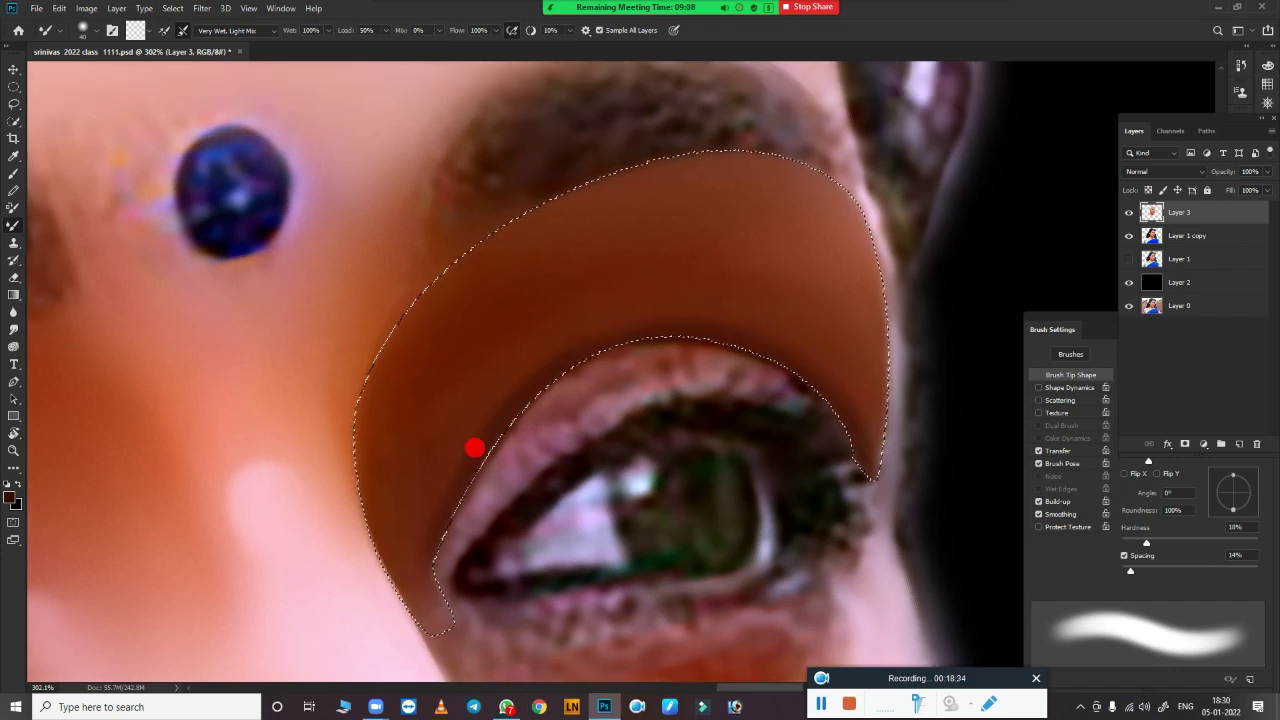
scroll(474, 446, up, 1)
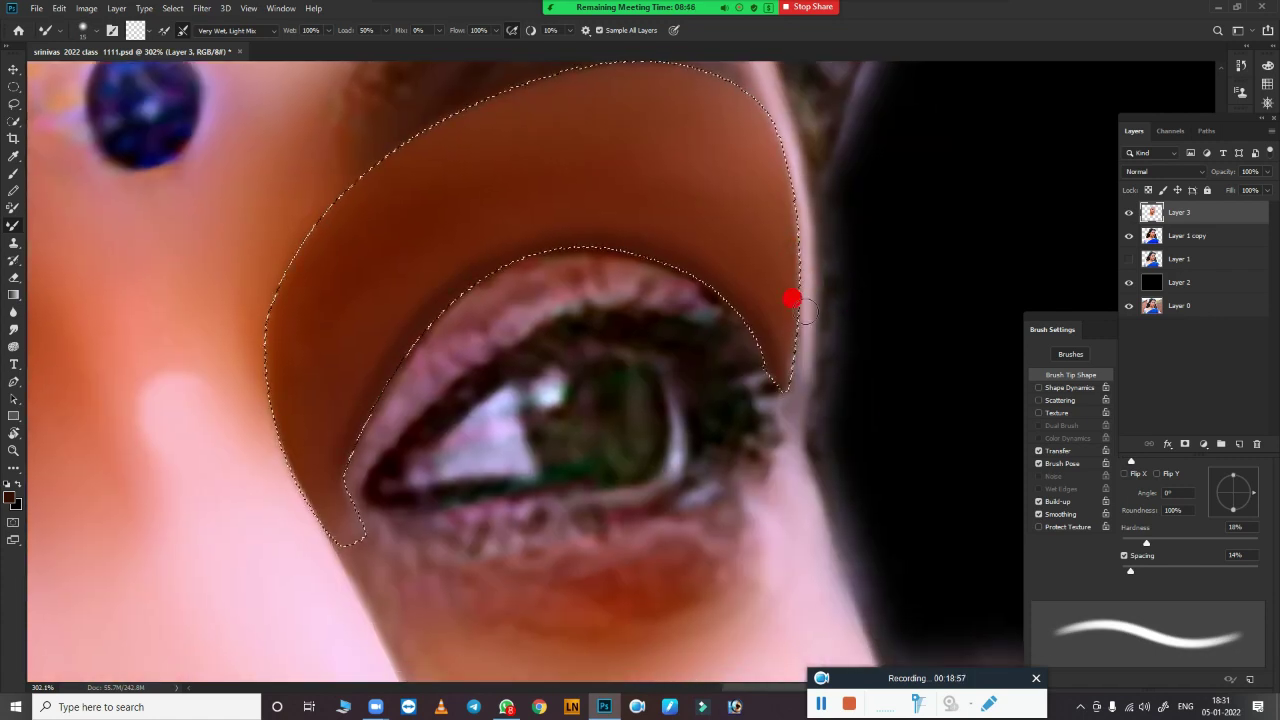
mouse_move(791, 298)
mouse_down()
mouse_move(791, 463)
mouse_move(389, 417)
mouse_move(354, 431)
mouse_move(382, 360)
mouse_move(426, 306)
mouse_move(517, 286)
mouse_move(423, 303)
mouse_move(679, 281)
mouse_move(628, 277)
mouse_move(520, 283)
mouse_move(723, 317)
mouse_move(634, 265)
mouse_up()
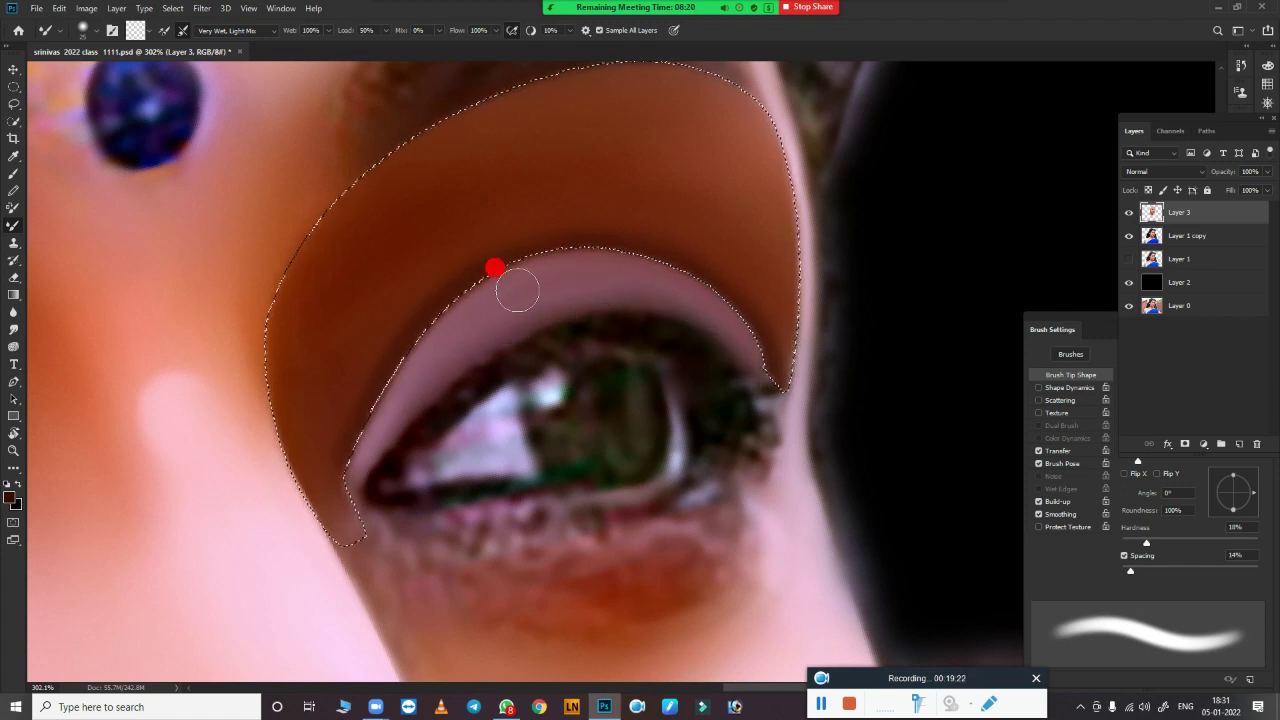
Step: Erase excess brown along the top of the eyelid, then re-smooth the fill with a larger Mixer Brush
key(ctrl+d)
scroll(666, 537, down, 6)
scroll(729, 371, up, 3)
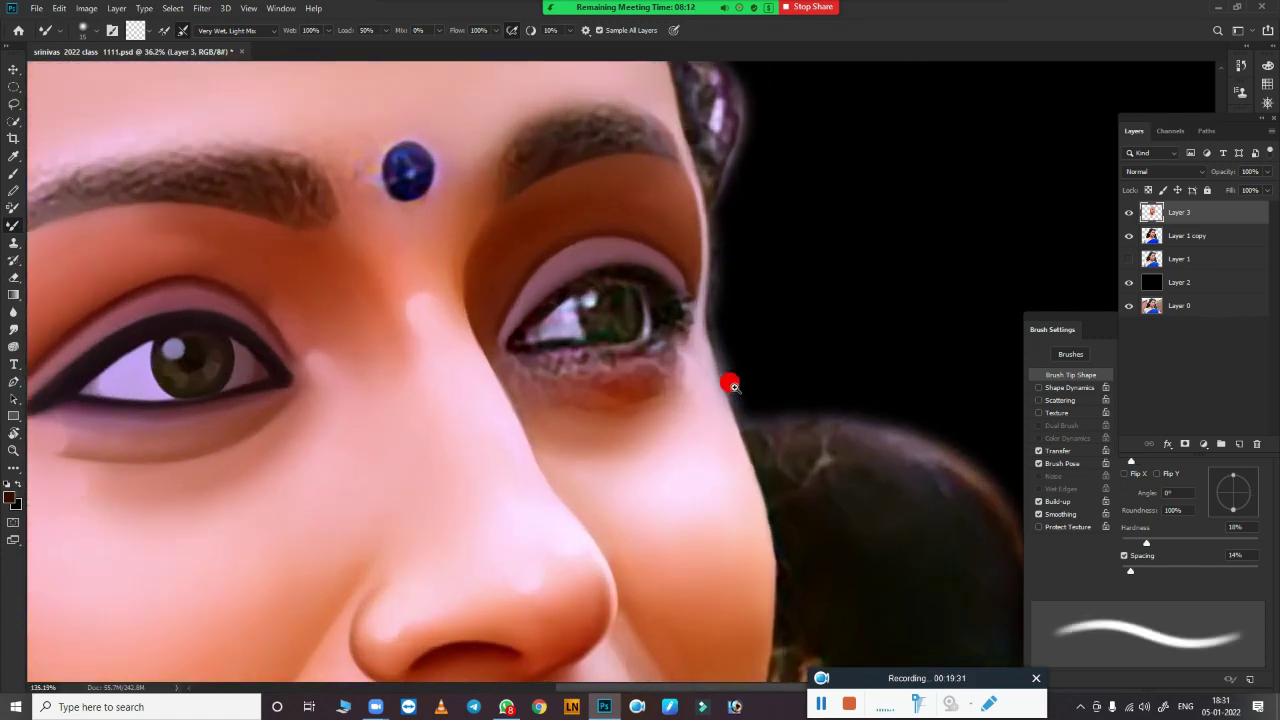
scroll(689, 354, up, 2)
scroll(629, 443, down, 3)
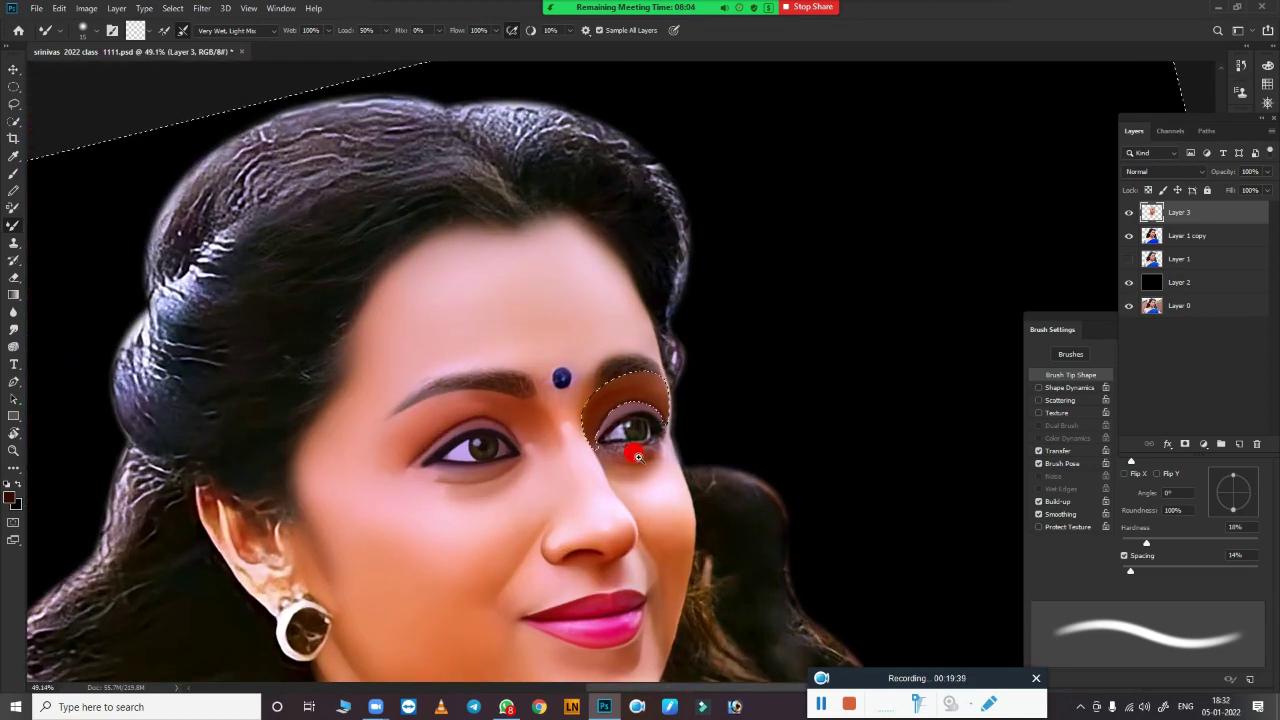
scroll(634, 451, up, 3)
scroll(766, 391, up, 2)
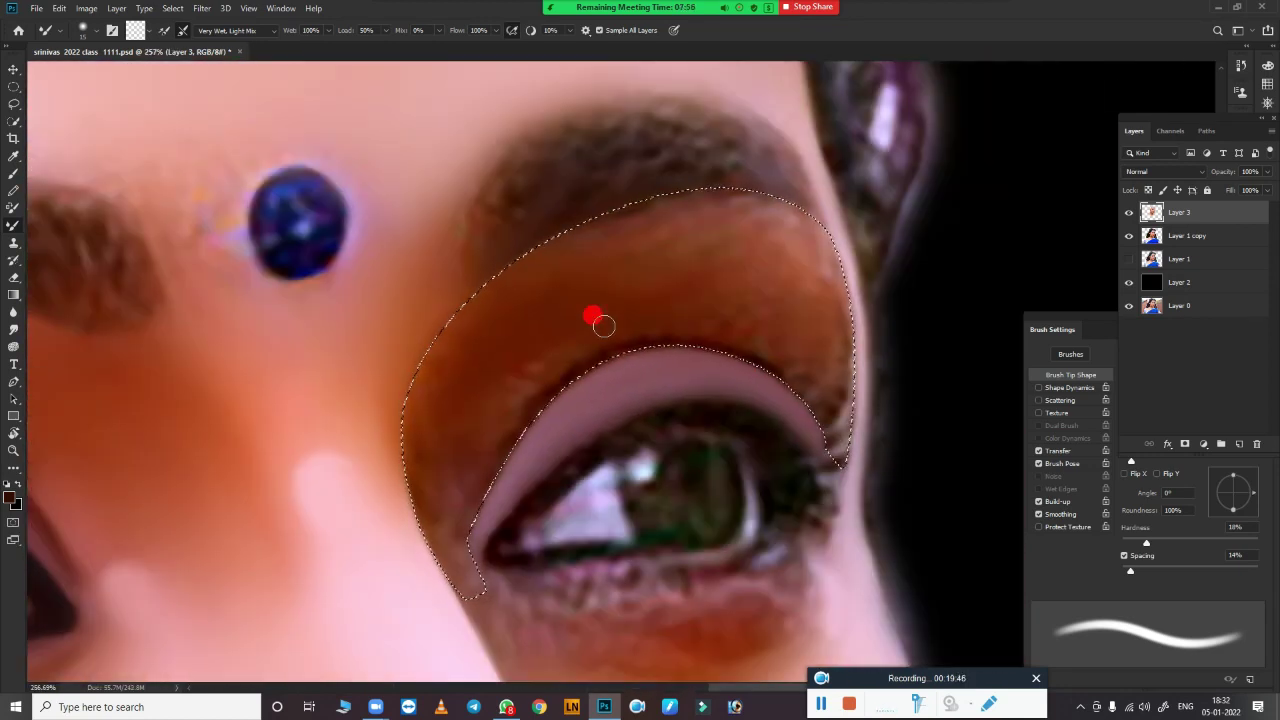
key(e)
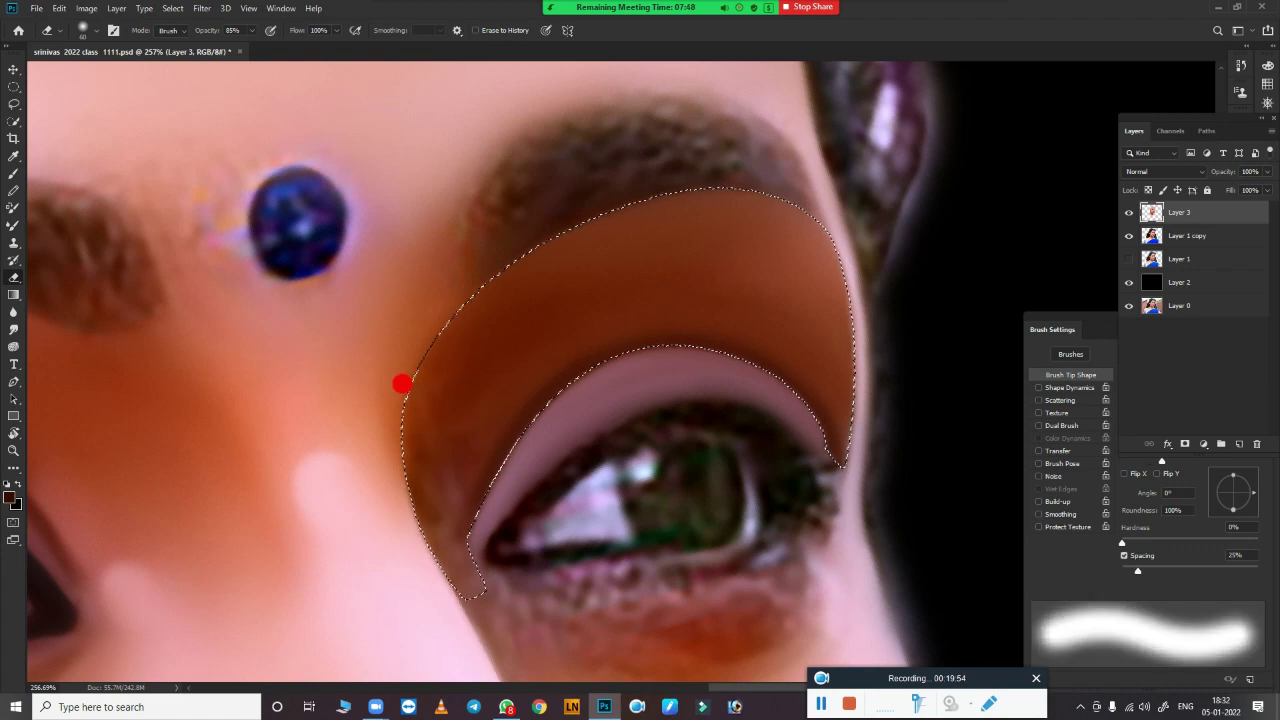
drag(442, 395, 806, 286)
key(b)
key(bracketright)
key(bracketright)
key(bracketright)
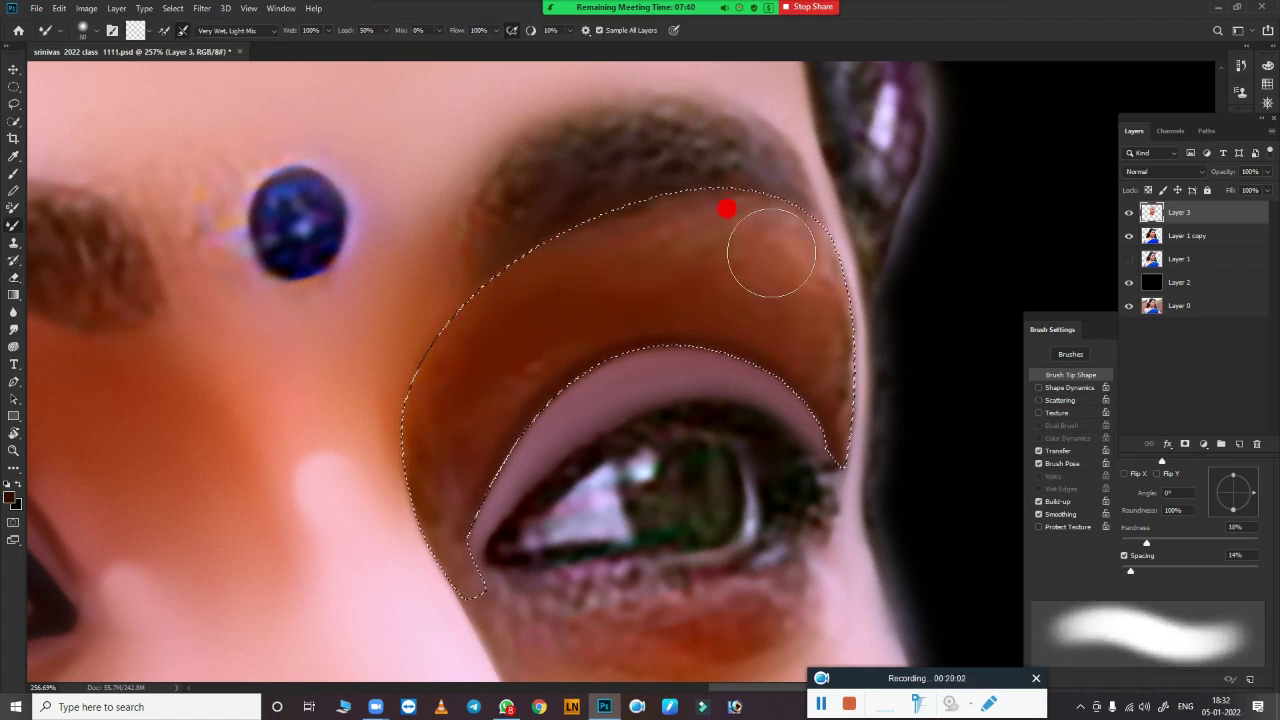
mouse_move(729, 206)
mouse_down()
mouse_move(769, 317)
mouse_move(466, 249)
mouse_move(389, 437)
mouse_move(554, 283)
mouse_move(710, 268)
mouse_move(417, 434)
mouse_up()
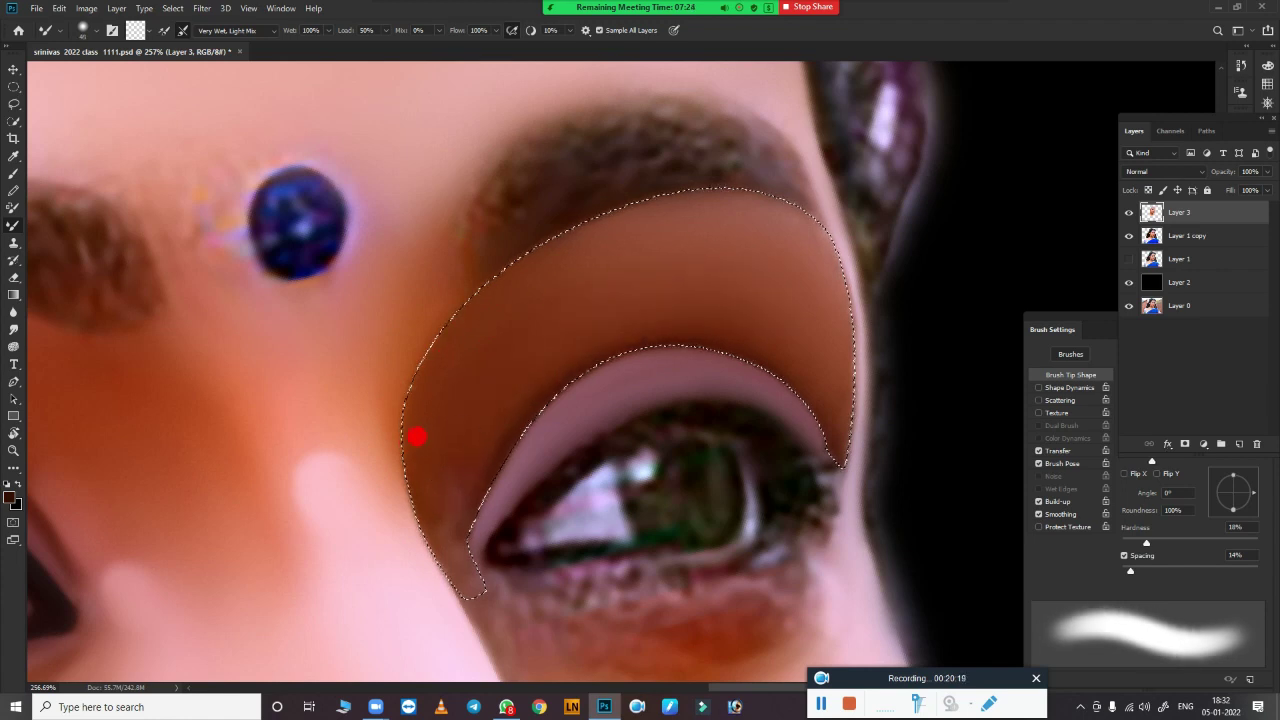
Step: Deselect and blend the dark band under the brow of the second eye
key(ctrl+d)
scroll(463, 483, down, 10)
scroll(583, 580, up, 10)
scroll(662, 593, up, 2)
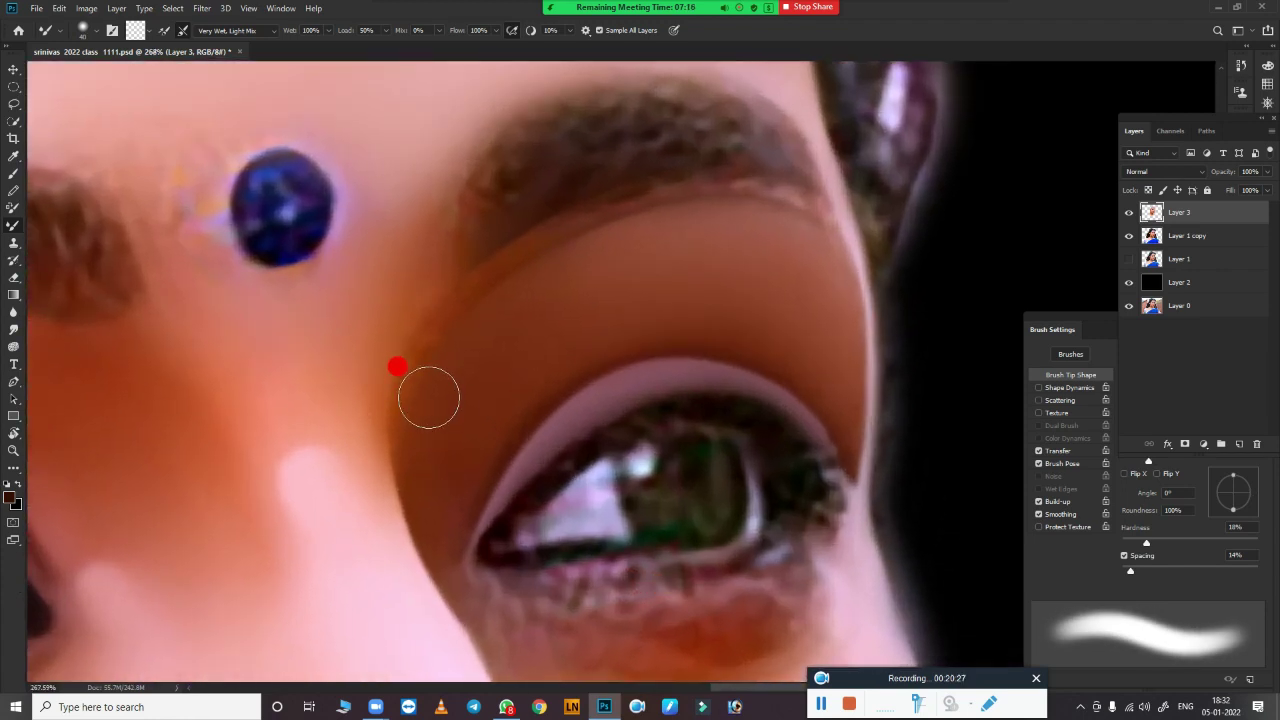
mouse_move(497, 290)
mouse_down()
mouse_move(794, 229)
mouse_move(556, 241)
mouse_move(694, 203)
mouse_up()
scroll(657, 337, down, 3)
scroll(689, 383, down, 8)
scroll(677, 274, up, 8)
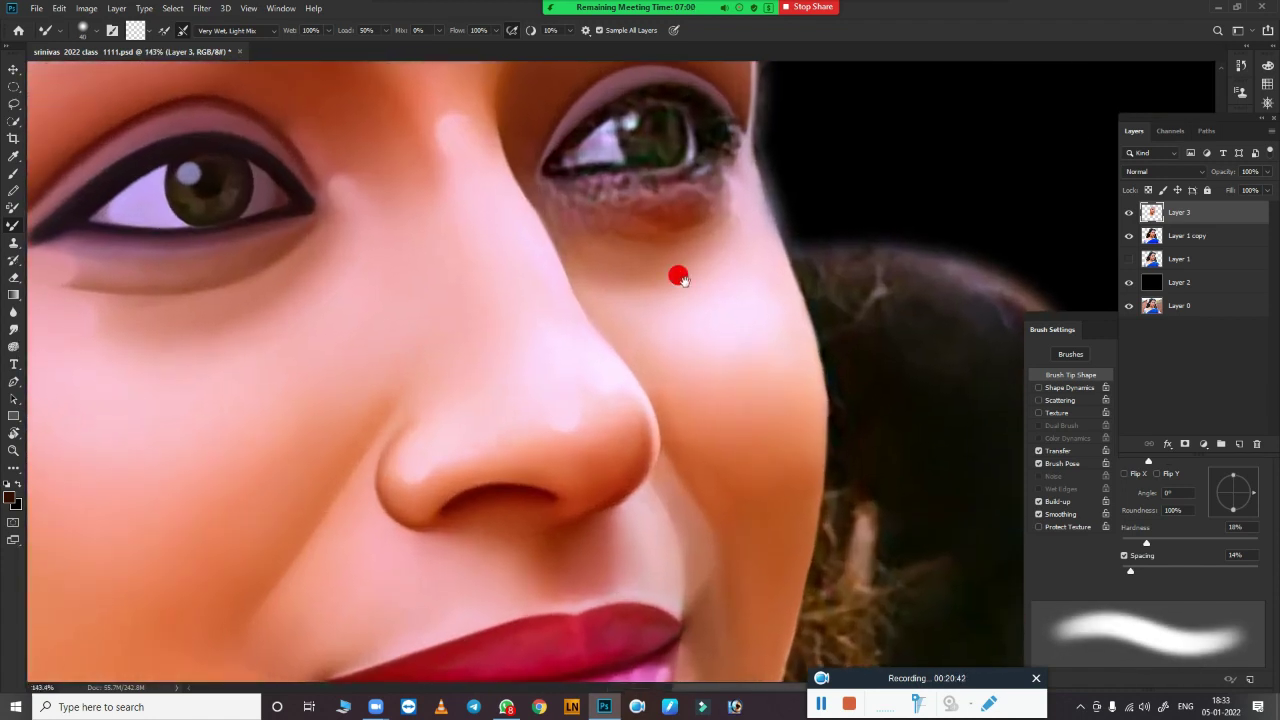
scroll(704, 412, up, 4)
Step: Start a Pen path at the inner corner of the under-eye shadow
drag(704, 412, 759, 482)
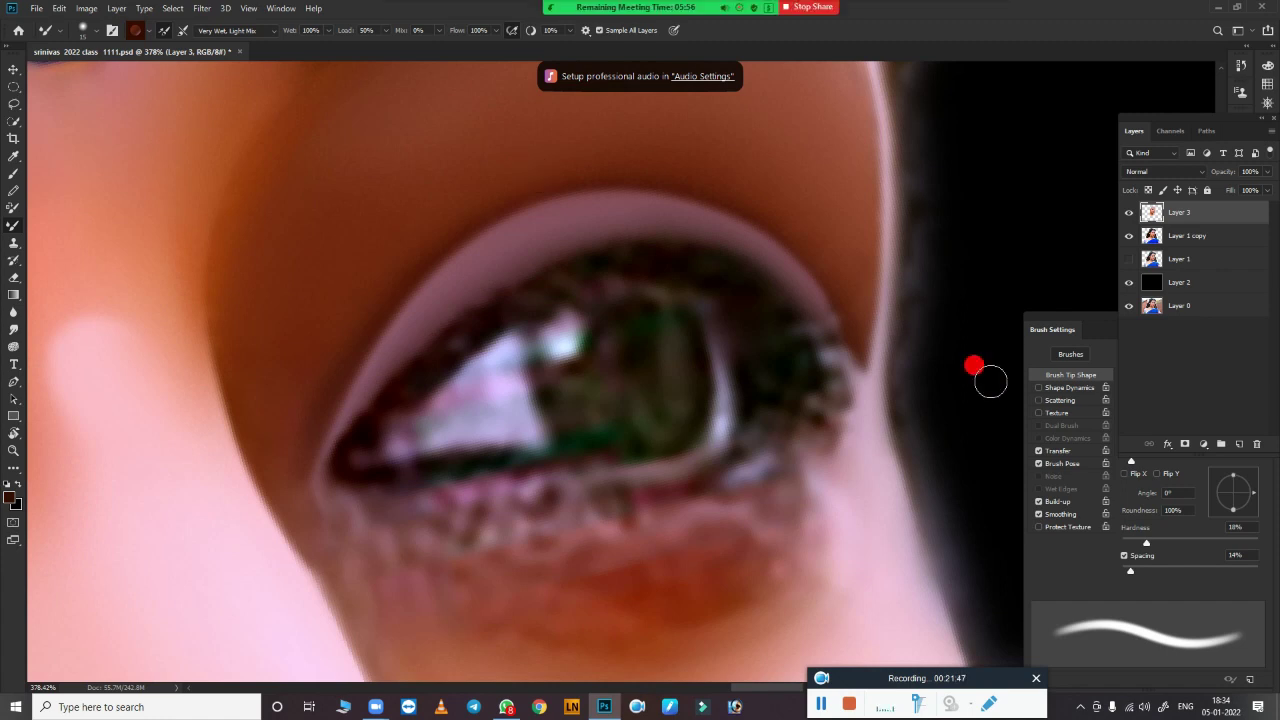
scroll(594, 300, down, 5)
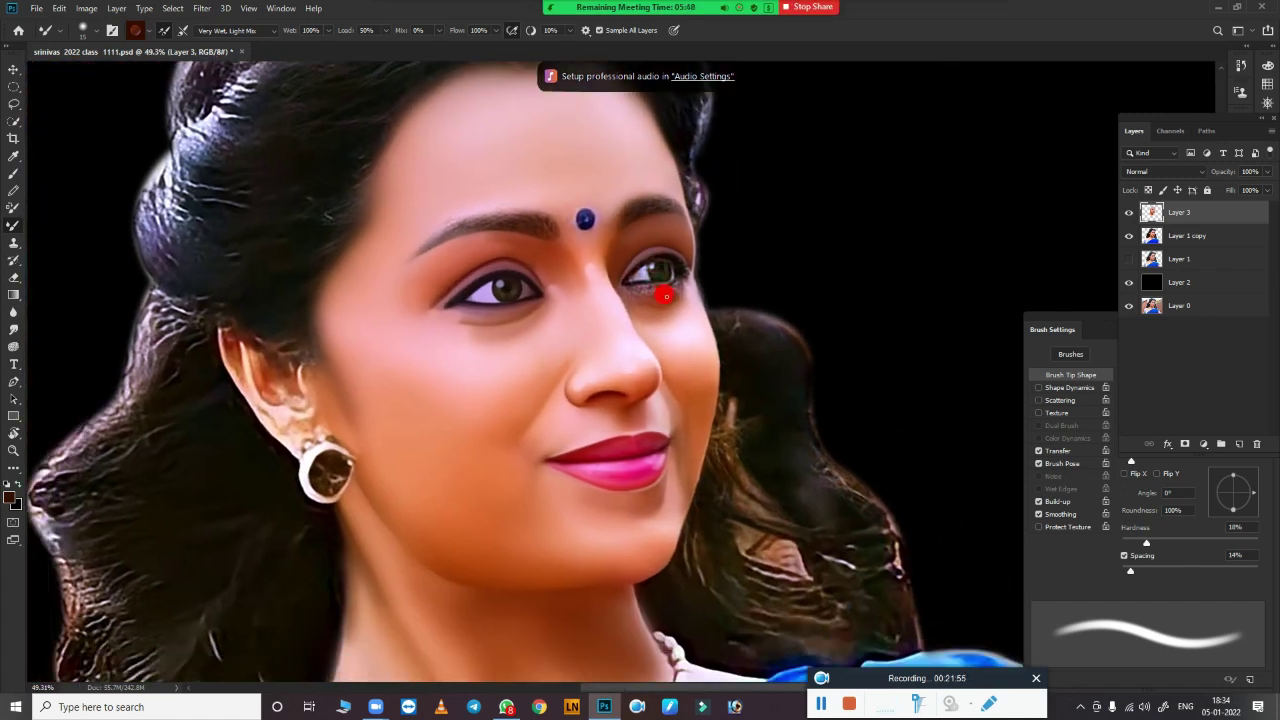
scroll(666, 296, down, 2)
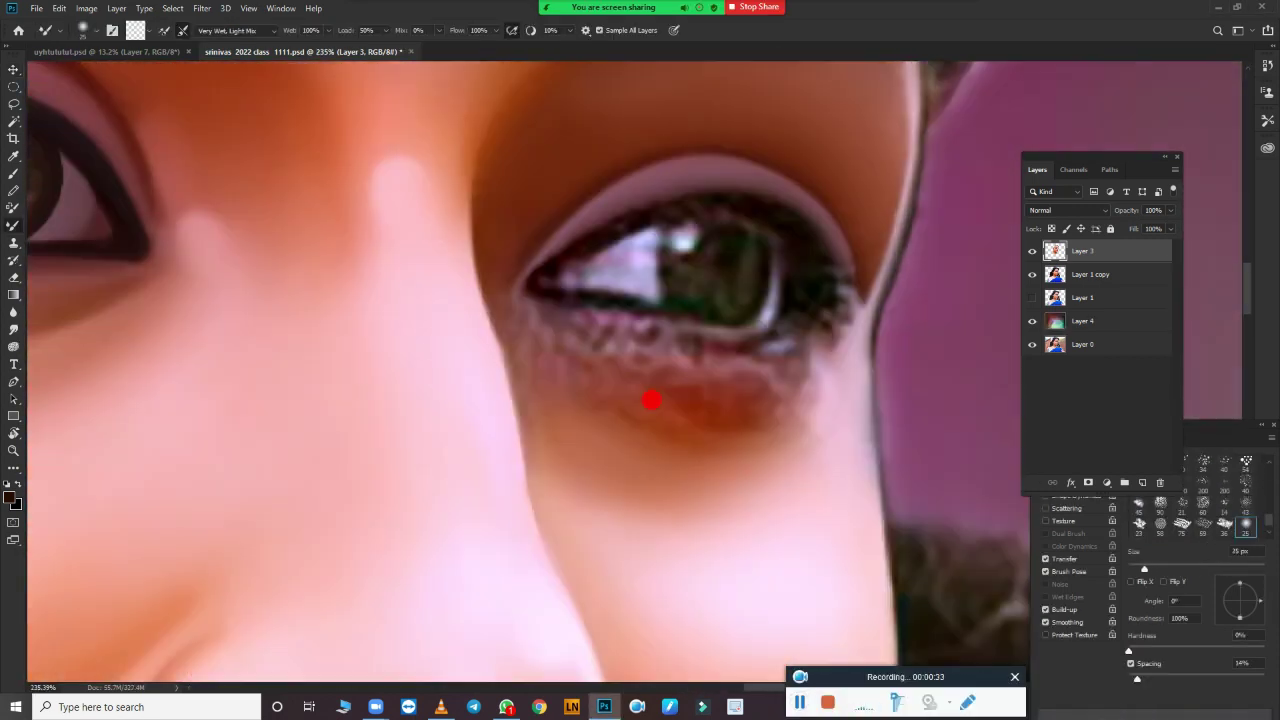
key(p)
click(524, 326)
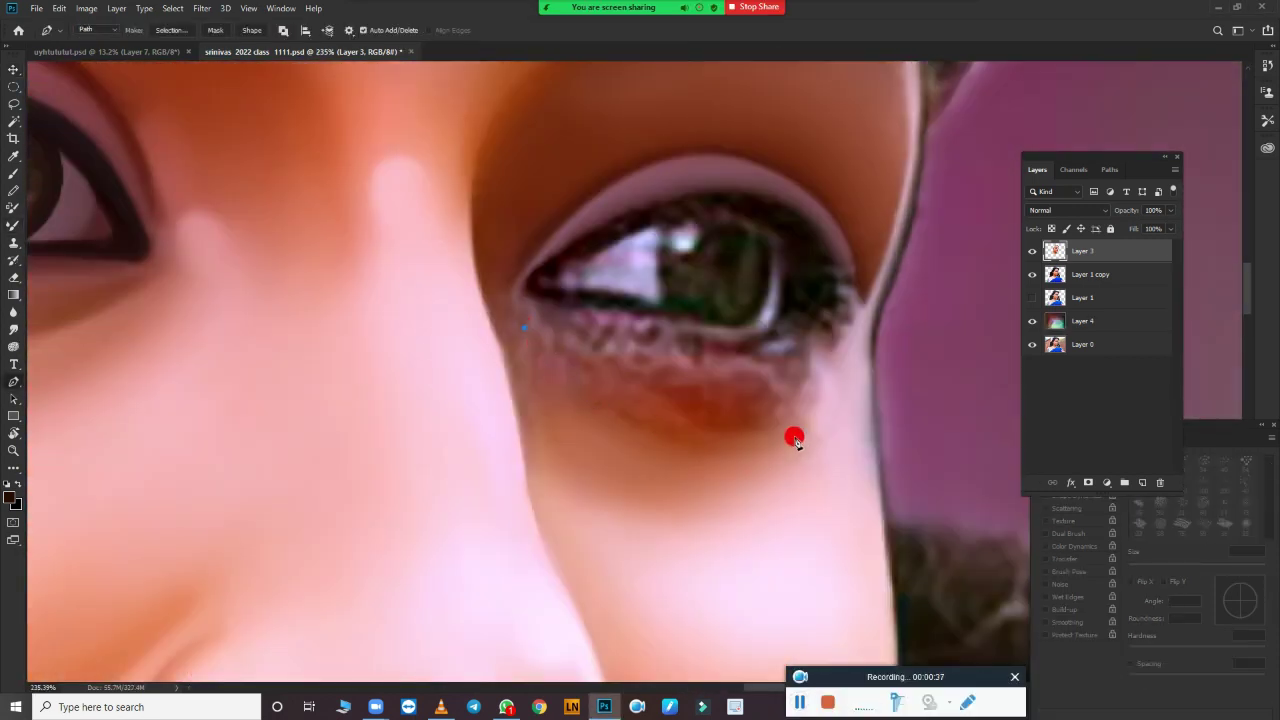
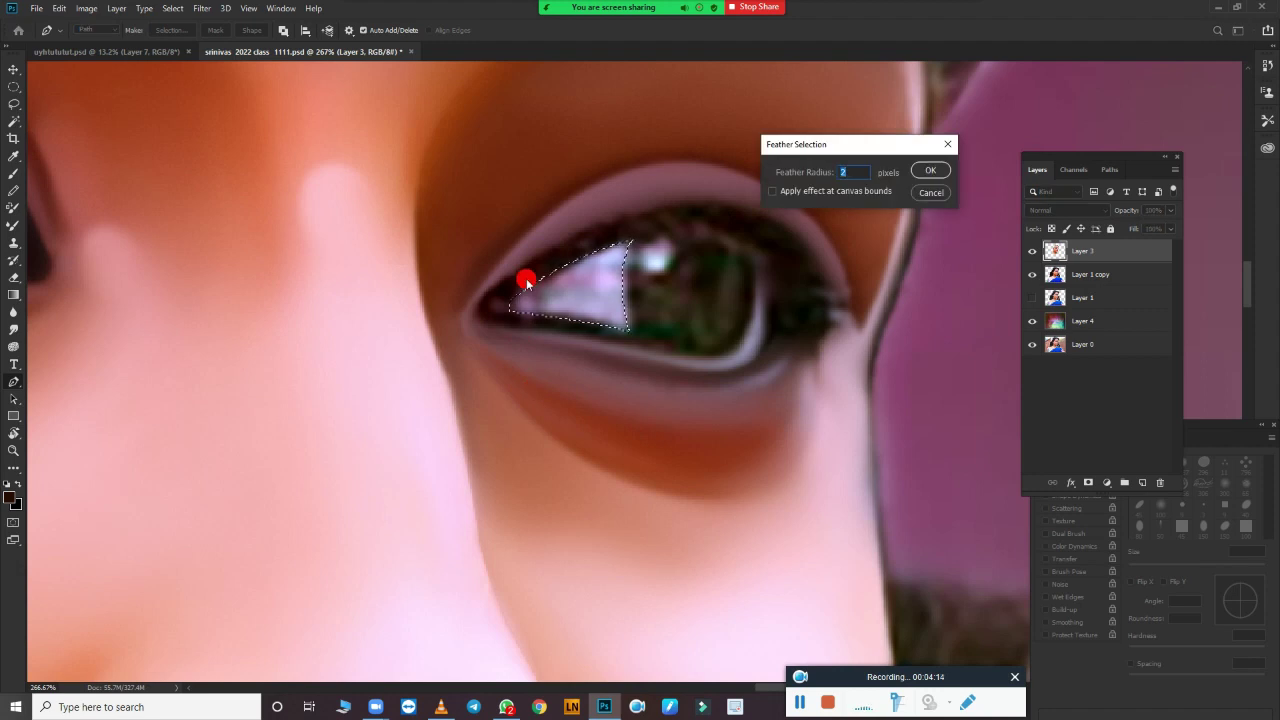
Step: Smooth the inner-corner eye white up to the iris with Mixer Brush strokes, then zoom out
mouse_move(552, 263)
mouse_down()
mouse_move(580, 209)
mouse_move(509, 289)
mouse_move(520, 305)
mouse_move(594, 306)
mouse_move(434, 303)
mouse_up()
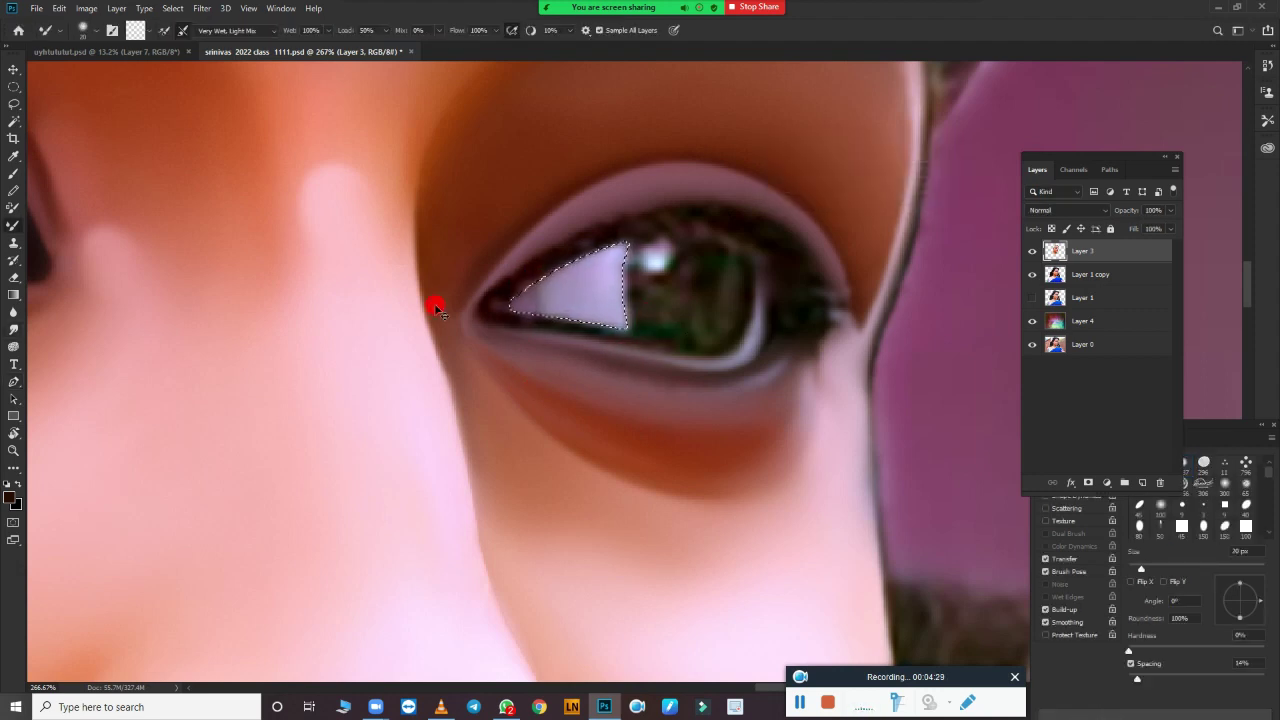
scroll(434, 303, up, 3)
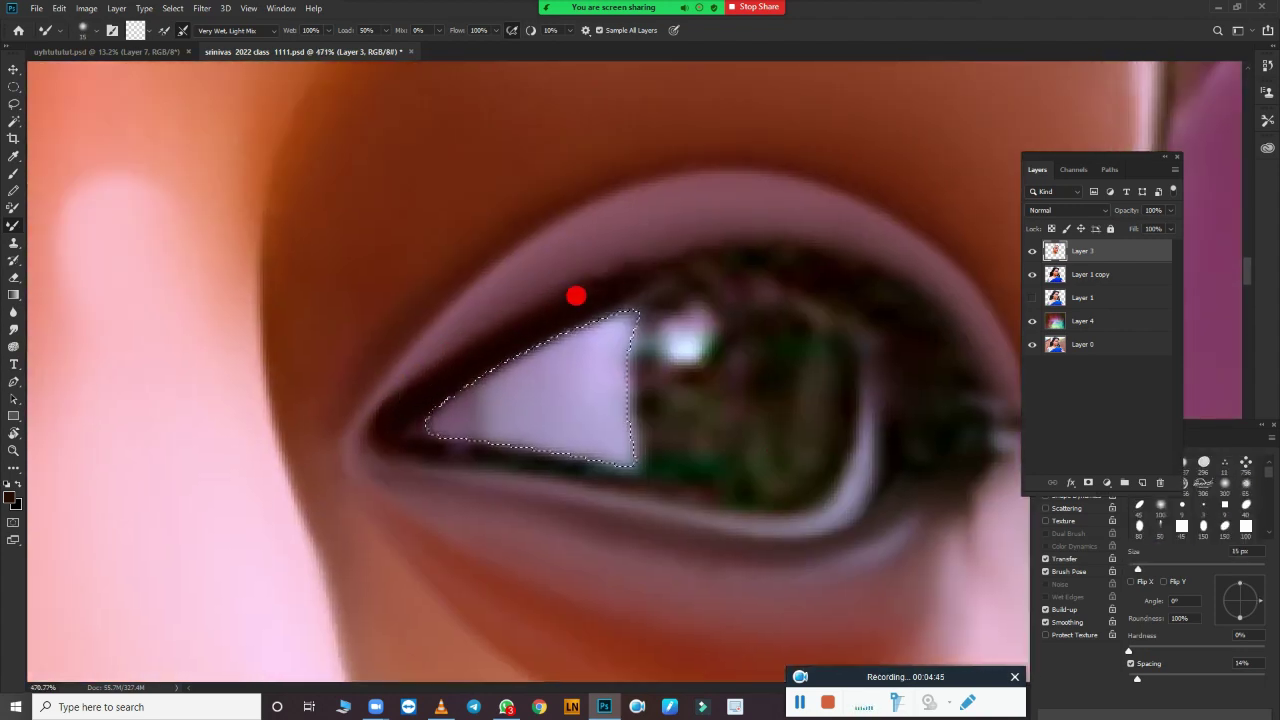
drag(463, 447, 645, 447)
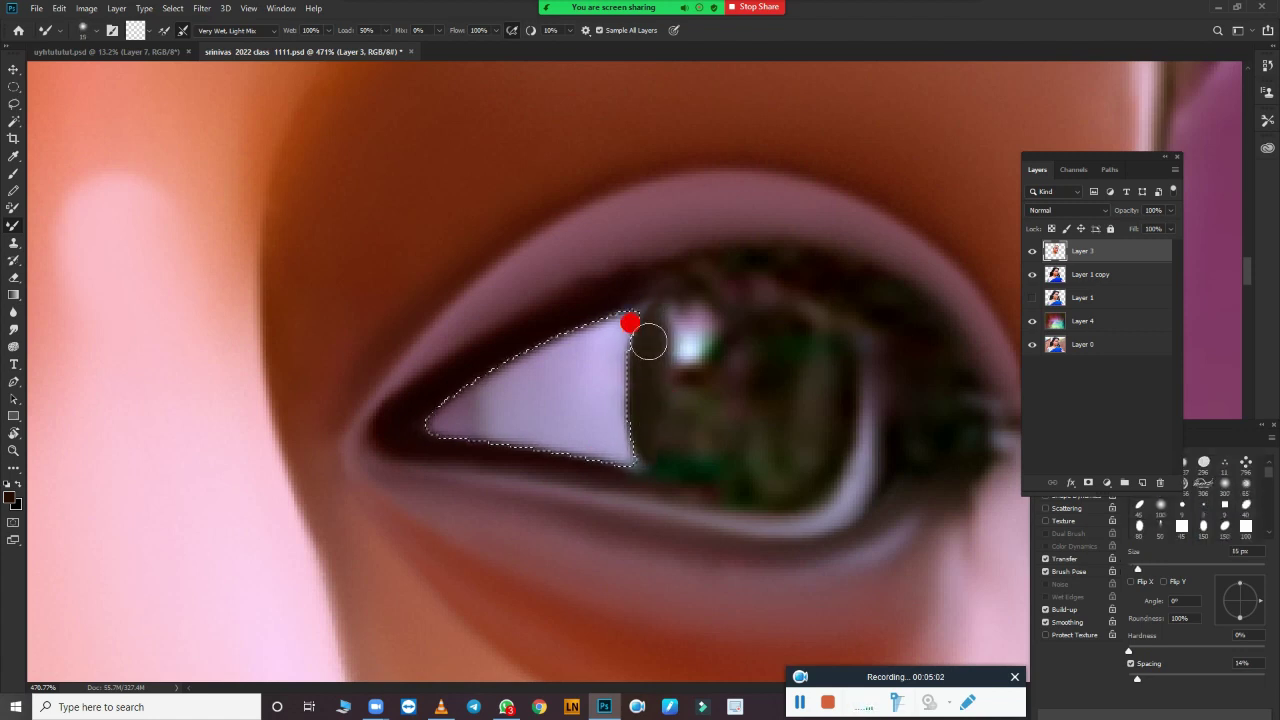
scroll(725, 501, down, 5)
scroll(725, 501, up, 3)
scroll(720, 366, down, 2)
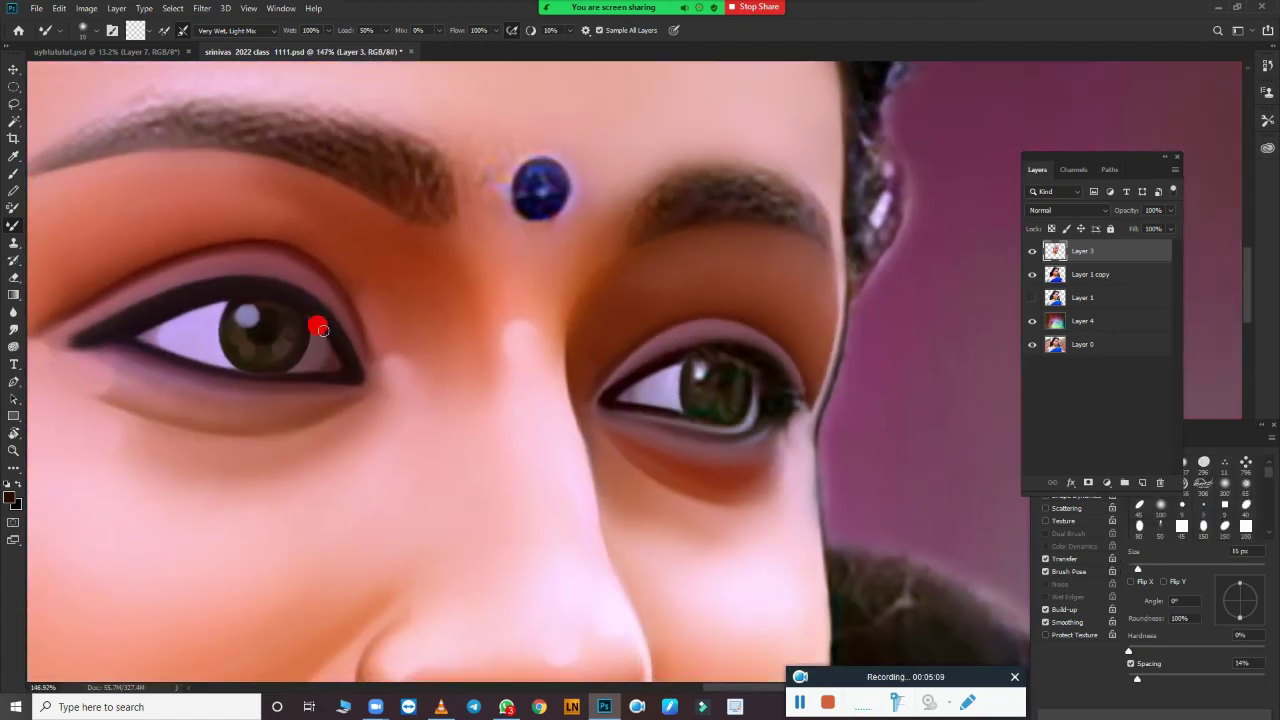
Step: Add a new layer above Layer 3 and attempt an elliptical selection around the iris
key(m)
drag(712, 386, 730, 401)
drag(789, 463, 770, 472)
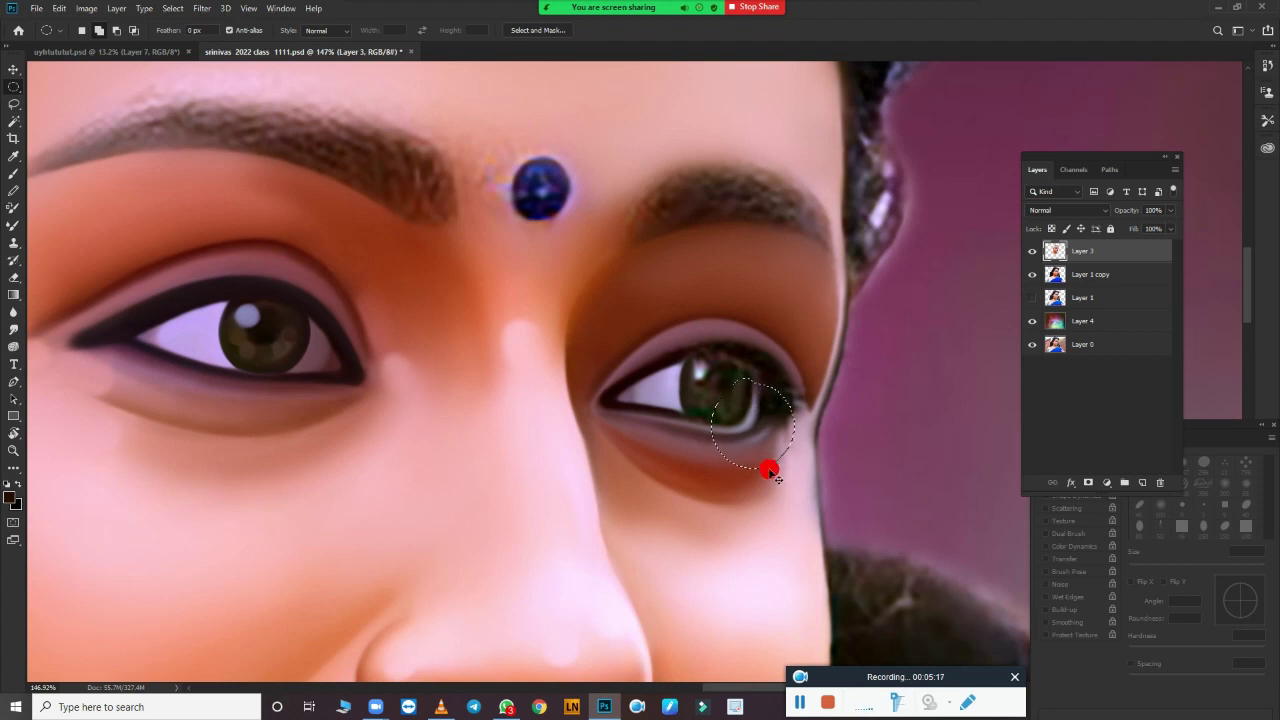
drag(752, 415, 757, 445)
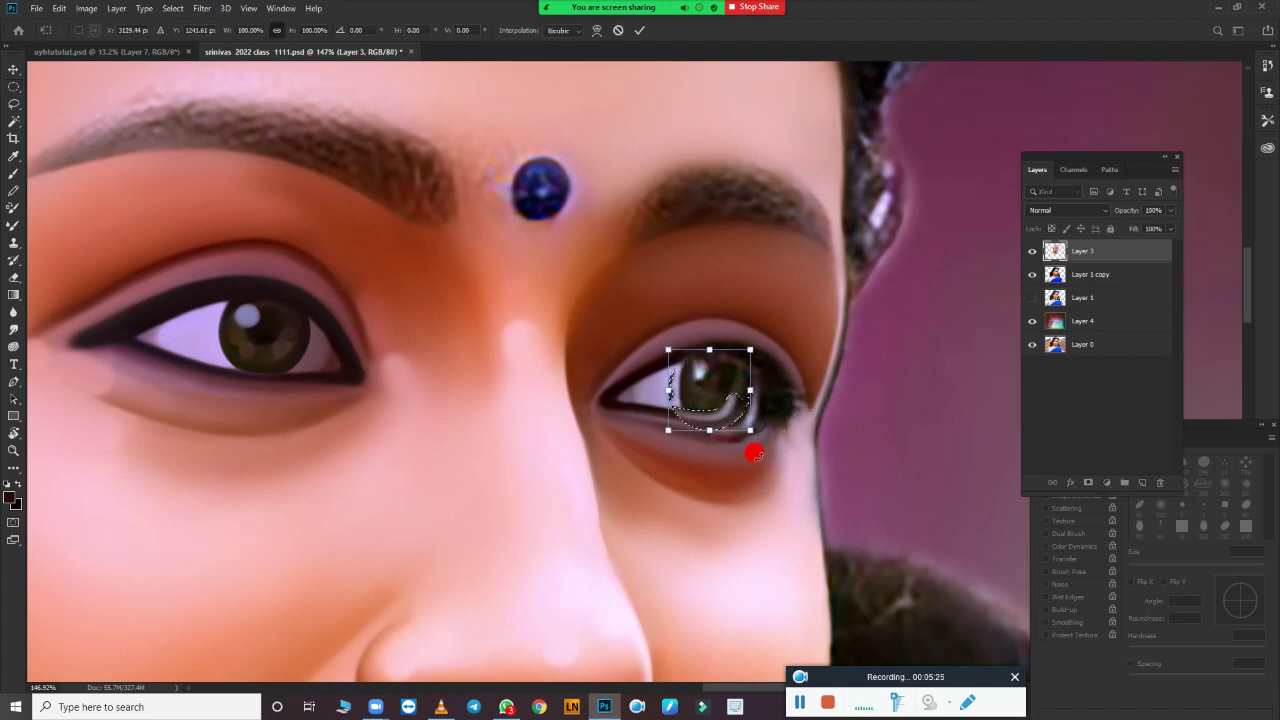
click(1142, 482)
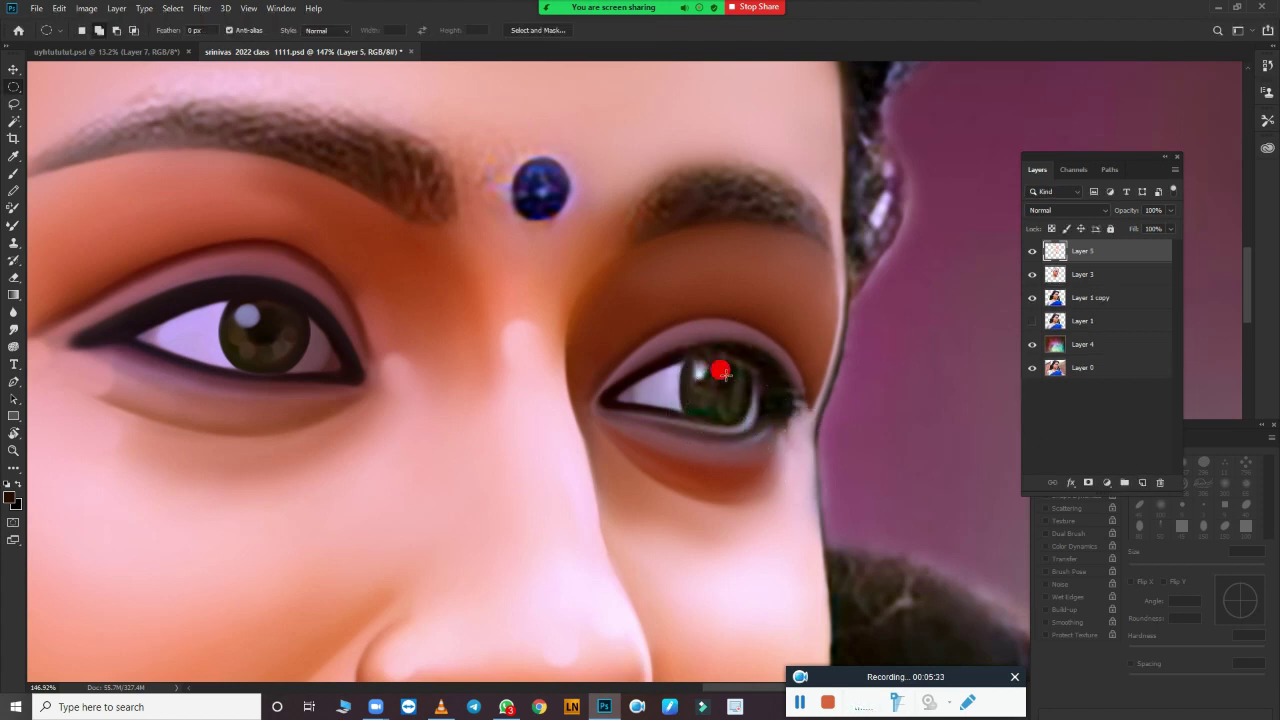
drag(697, 368, 788, 456)
key(ctrl+j)
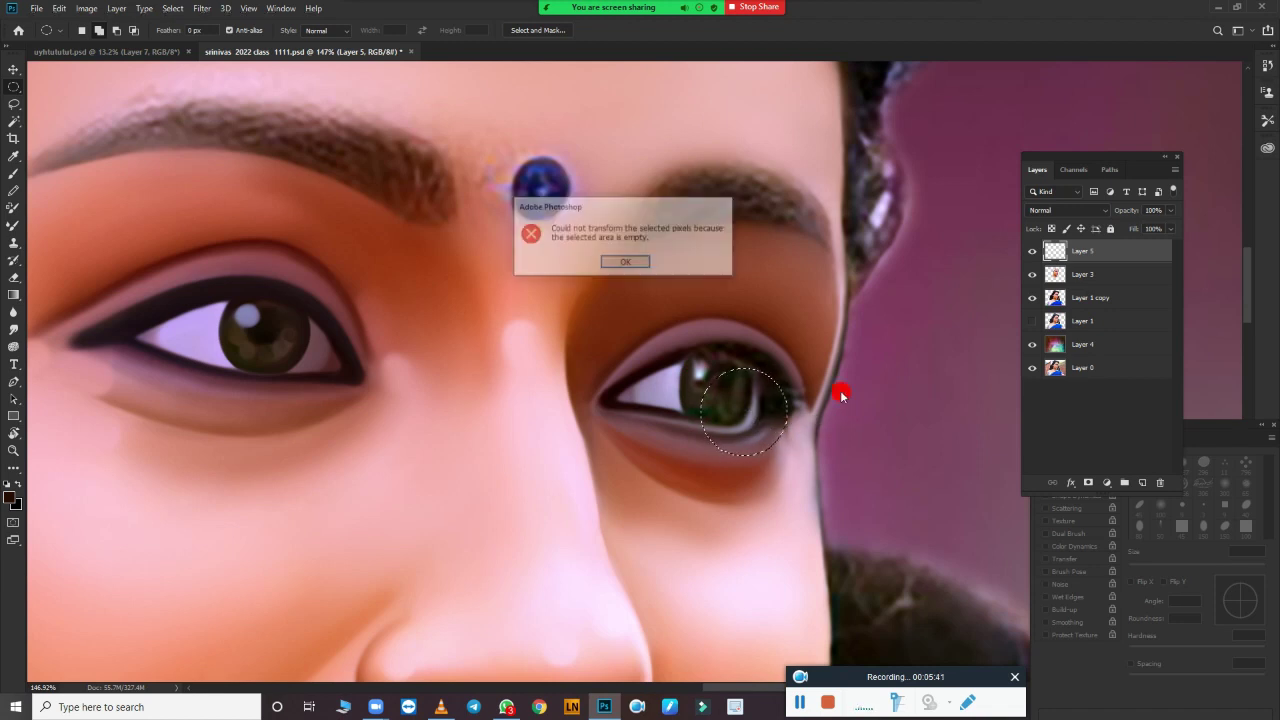
click(645, 264)
key(ctrl+j)
key(Return)
scroll(751, 414, up, 5)
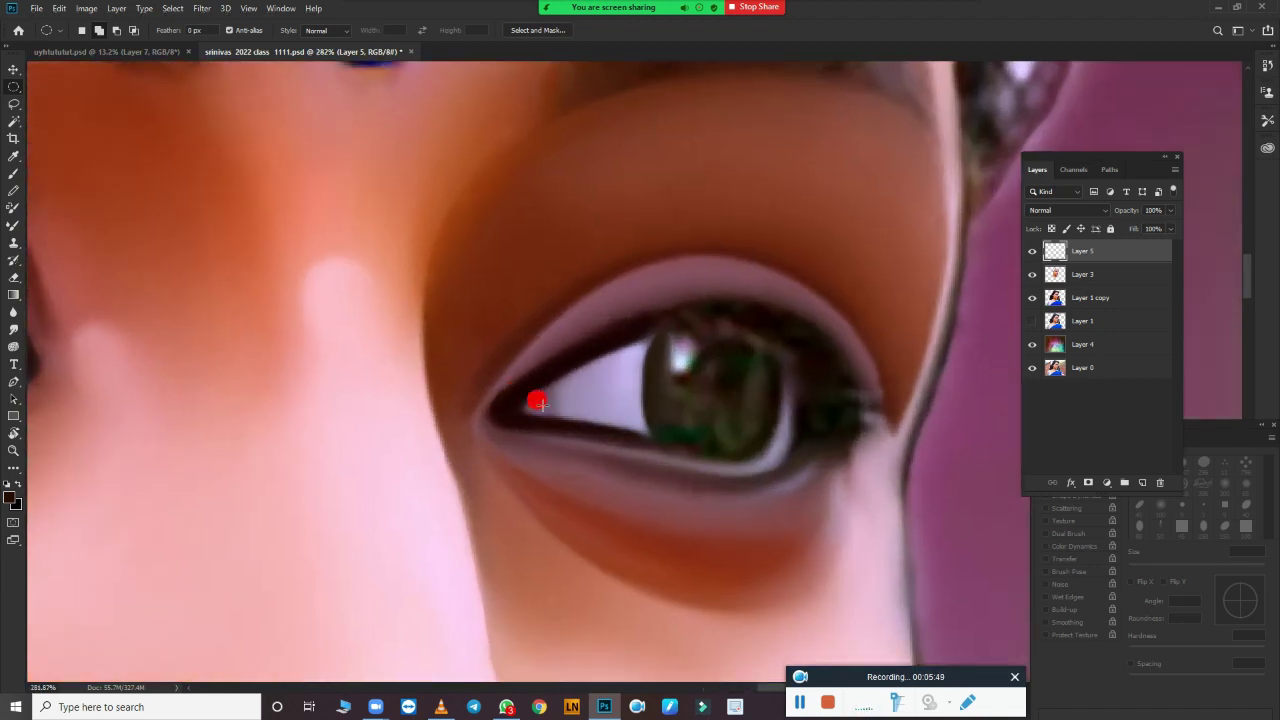
Step: Trace a Pen path around the right eye and load it as a selection
key(p)
scroll(794, 422, down, 5)
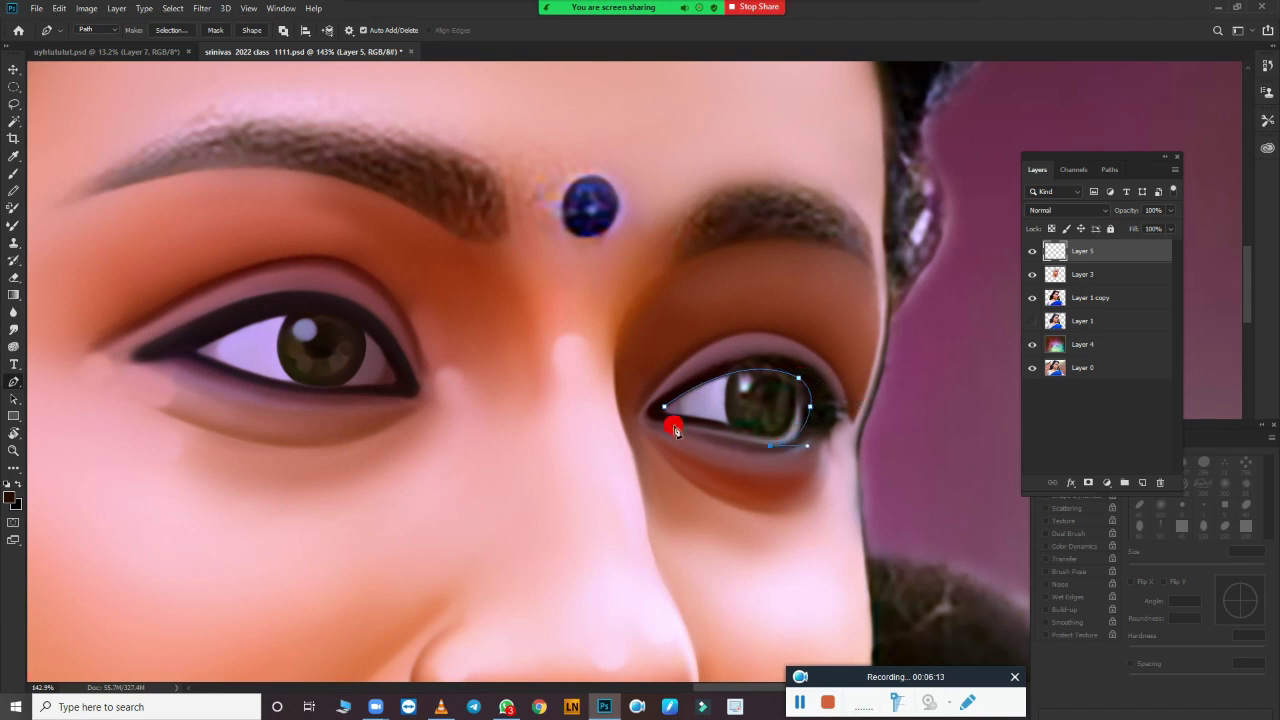
scroll(744, 474, up, 6)
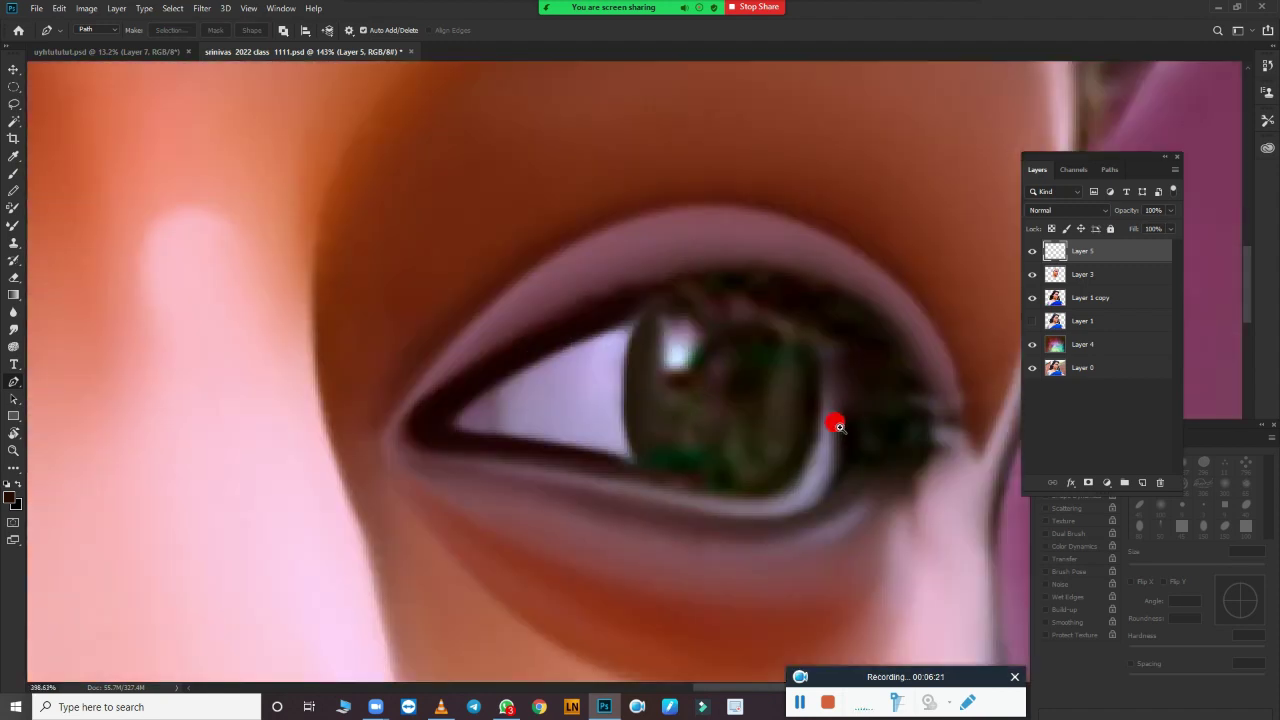
key(ctrl+Return)
Step: Mixer Brush the catchlight, eye white, upper and lower lids, and iris smooth
key(b)
click(655, 336)
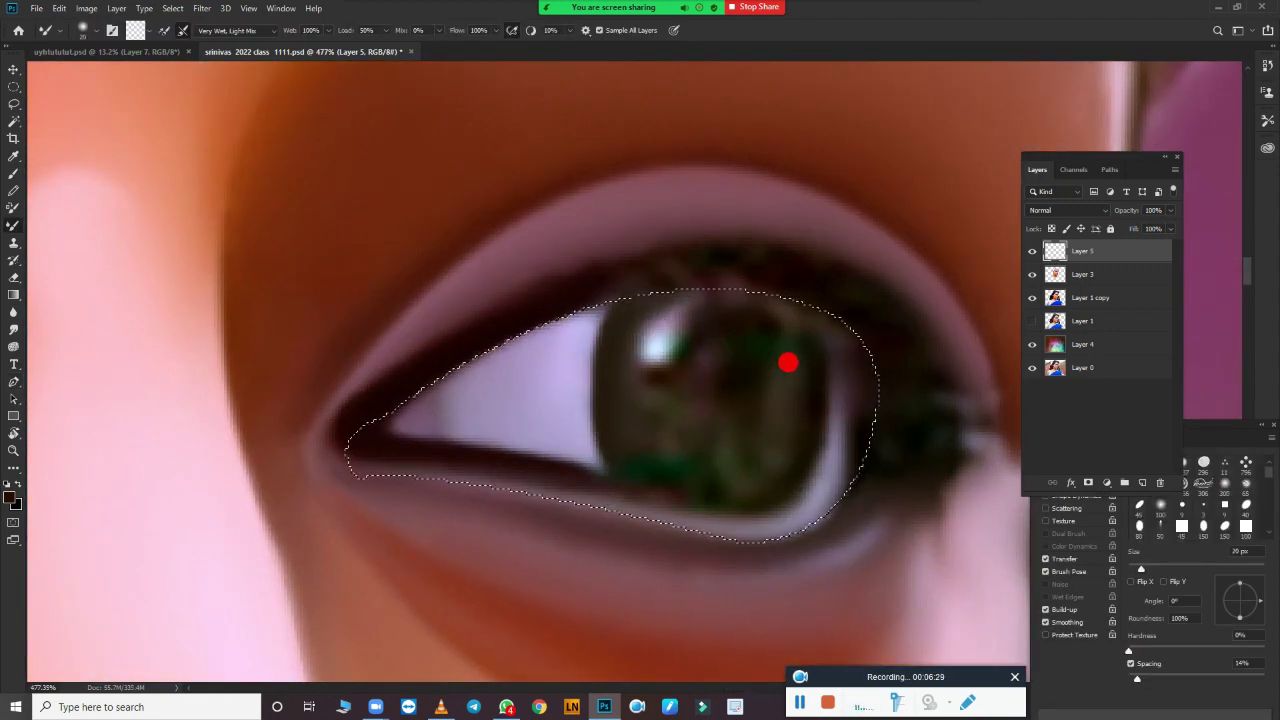
drag(848, 466, 820, 463)
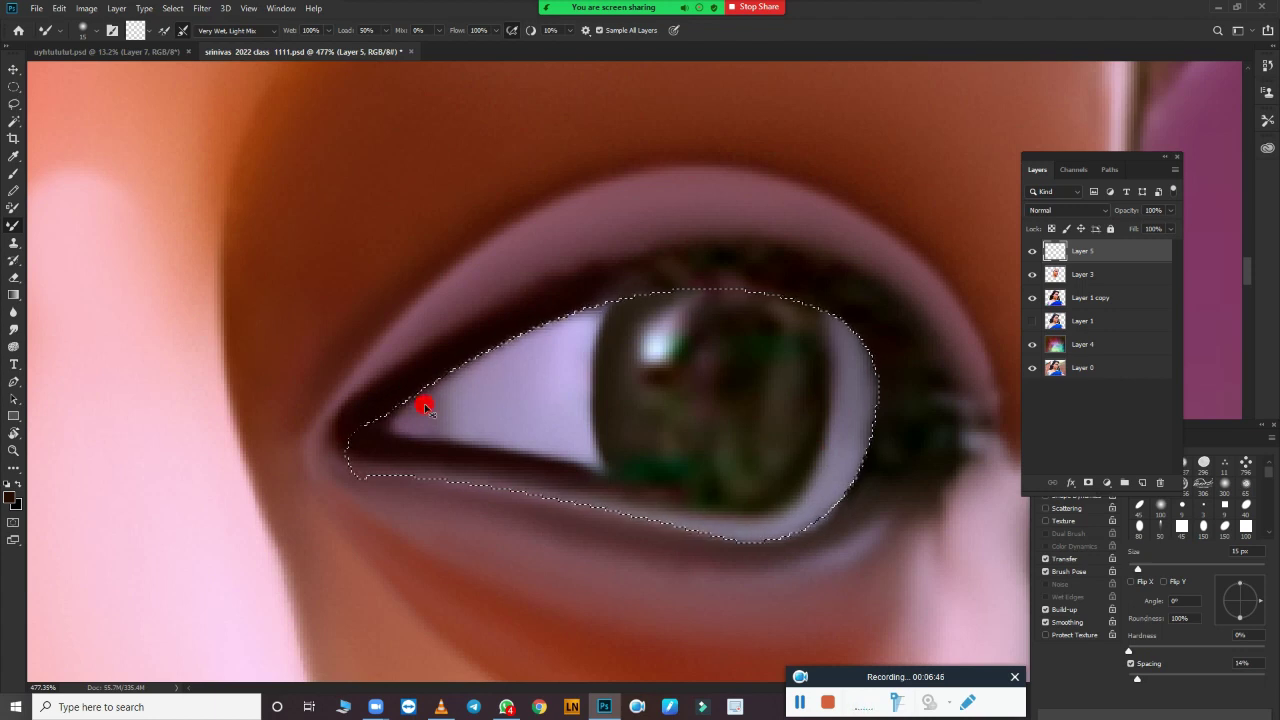
mouse_move(881, 335)
mouse_down()
mouse_move(628, 286)
mouse_move(831, 266)
mouse_move(780, 313)
mouse_move(910, 407)
mouse_up()
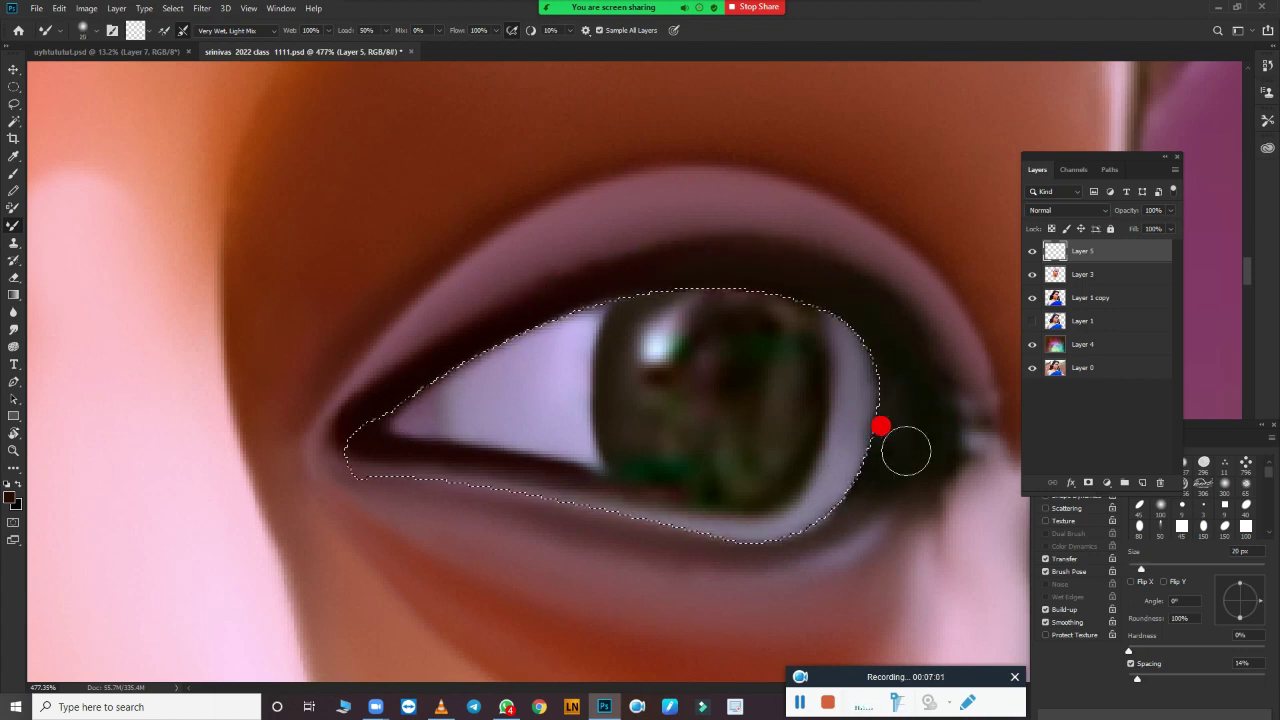
drag(896, 456, 677, 517)
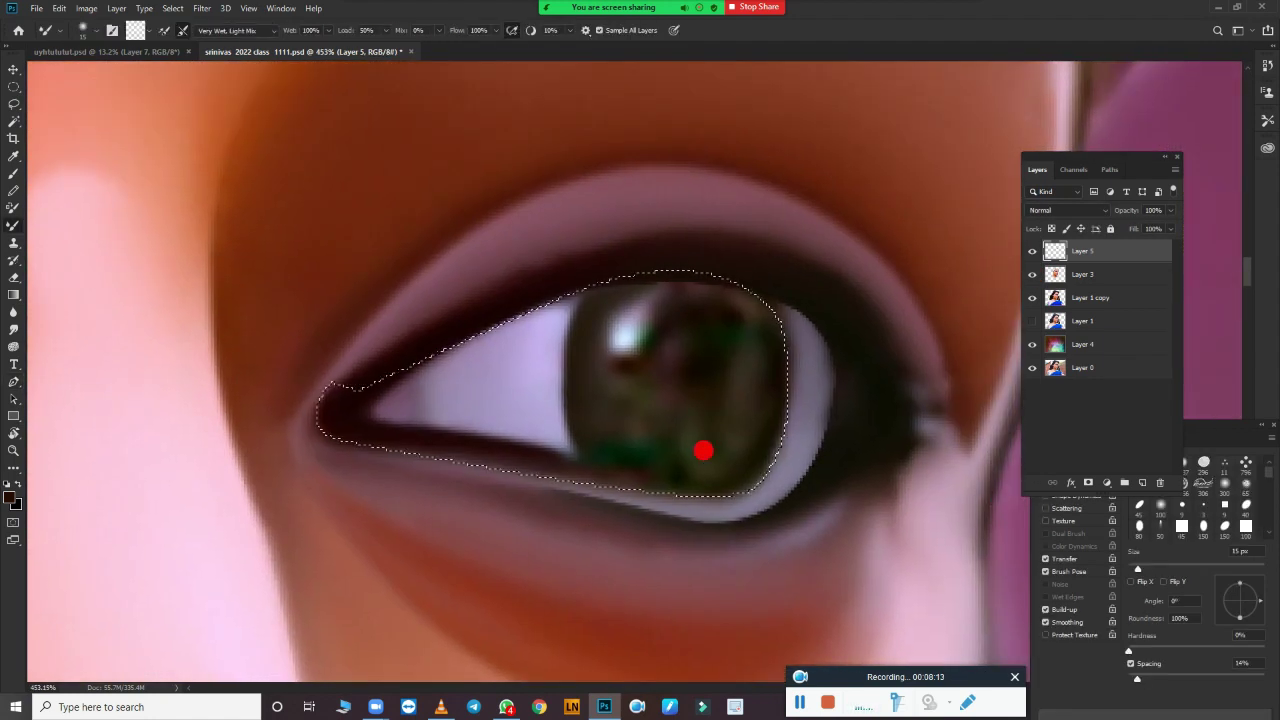
mouse_move(433, 457)
mouse_down()
mouse_move(711, 463)
mouse_move(429, 434)
mouse_move(778, 345)
mouse_move(748, 320)
mouse_move(620, 449)
mouse_move(734, 356)
mouse_move(707, 451)
mouse_up()
mouse_move(599, 421)
mouse_down()
mouse_move(709, 380)
mouse_move(614, 309)
mouse_move(563, 337)
mouse_move(684, 288)
mouse_move(860, 366)
mouse_move(789, 340)
mouse_move(763, 515)
mouse_move(689, 566)
mouse_move(845, 387)
mouse_move(806, 449)
mouse_move(628, 429)
mouse_move(884, 386)
mouse_move(912, 272)
mouse_up()
Step: Drop the selection and merge the eye paint layer down into Layer 3
key(alt+bracketleft)
key(e)
key(Delete)
Step: Blend away the pink blotches along the lower eyelid and iris edge with the Mixer Brush
scroll(774, 474, down, 5)
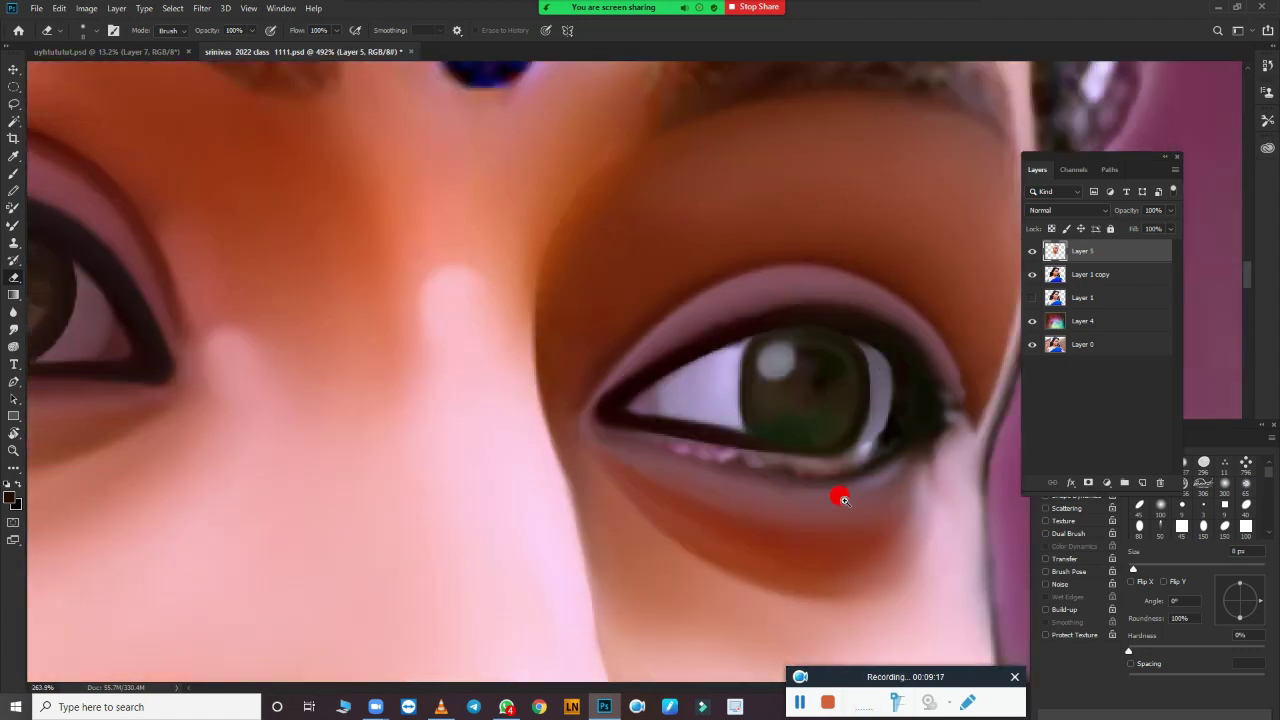
scroll(840, 497, up, 5)
key(b)
drag(675, 474, 447, 400)
mouse_move(905, 278)
mouse_down()
mouse_move(894, 400)
mouse_move(771, 463)
mouse_move(843, 431)
mouse_move(903, 402)
mouse_move(619, 409)
mouse_up()
key(comma)
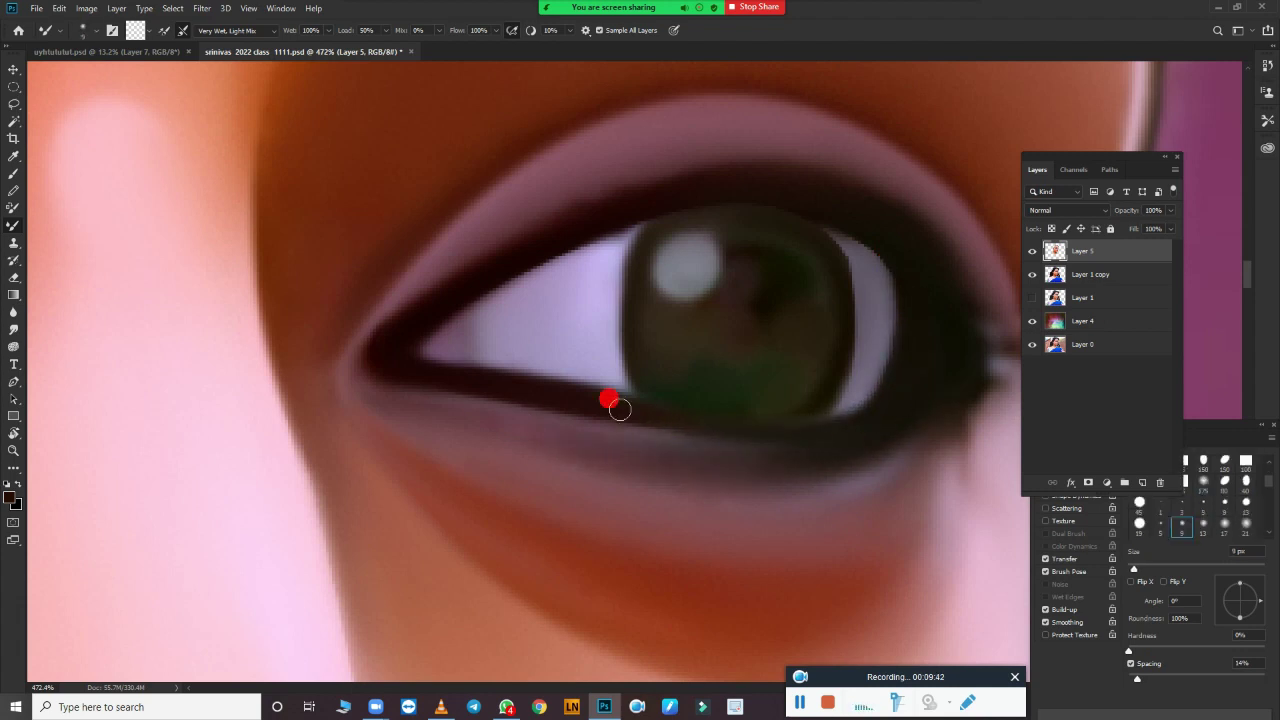
key(period)
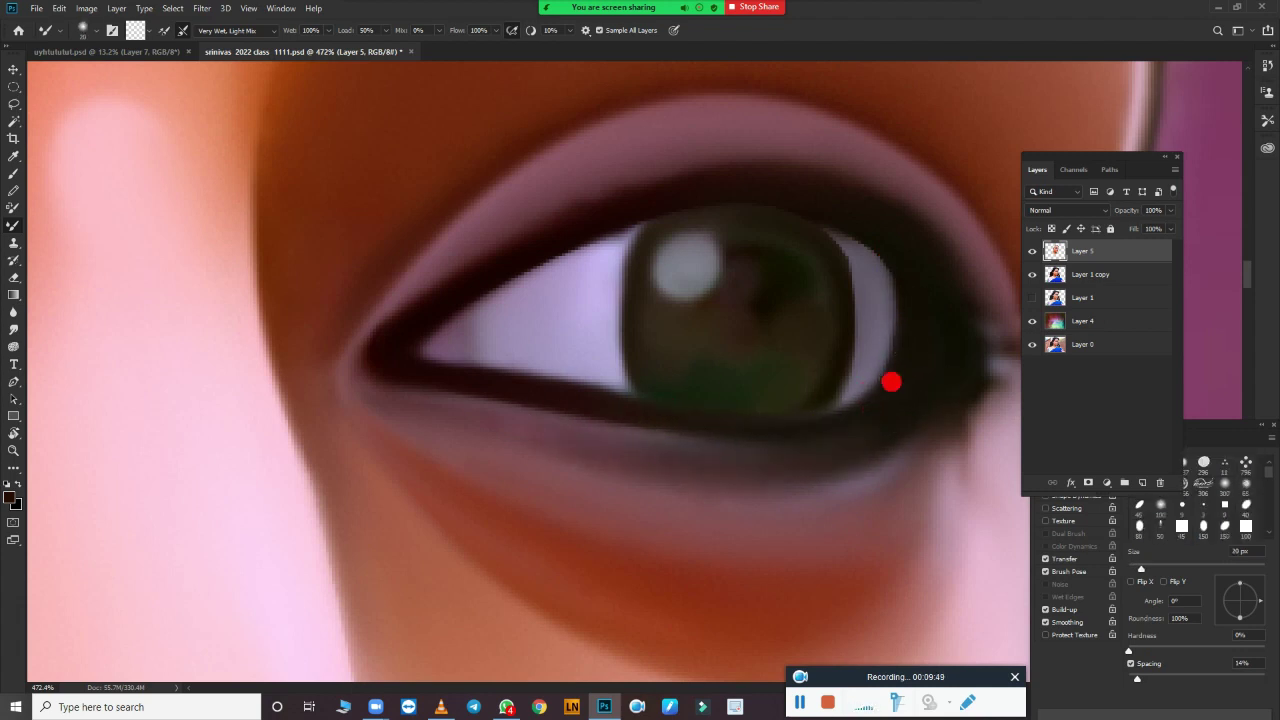
Step: Move to the left eye and switch to the Pen tool to outline its iris
scroll(634, 437, down, 5)
scroll(460, 434, up, 5)
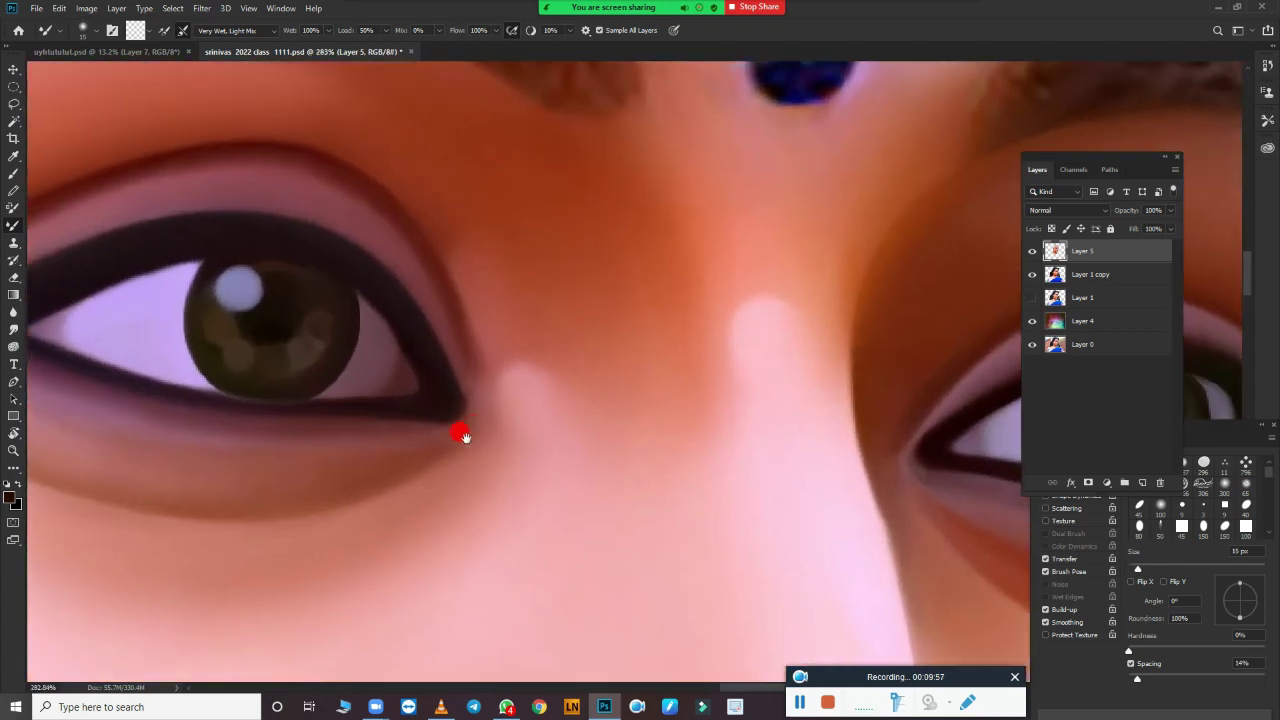
key(l)
key(p)
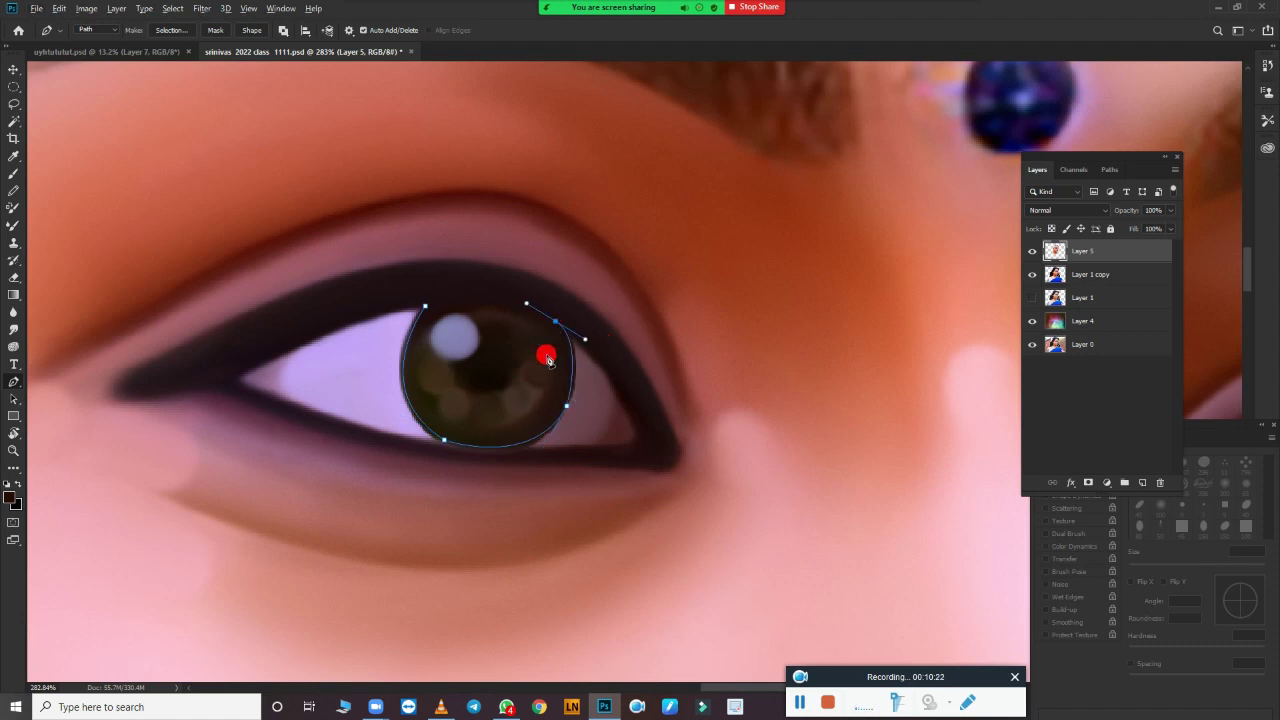
Step: Close the iris path, copy the iris to its own layer, and move it over the eye
click(425, 306)
key(ctrl+Return)
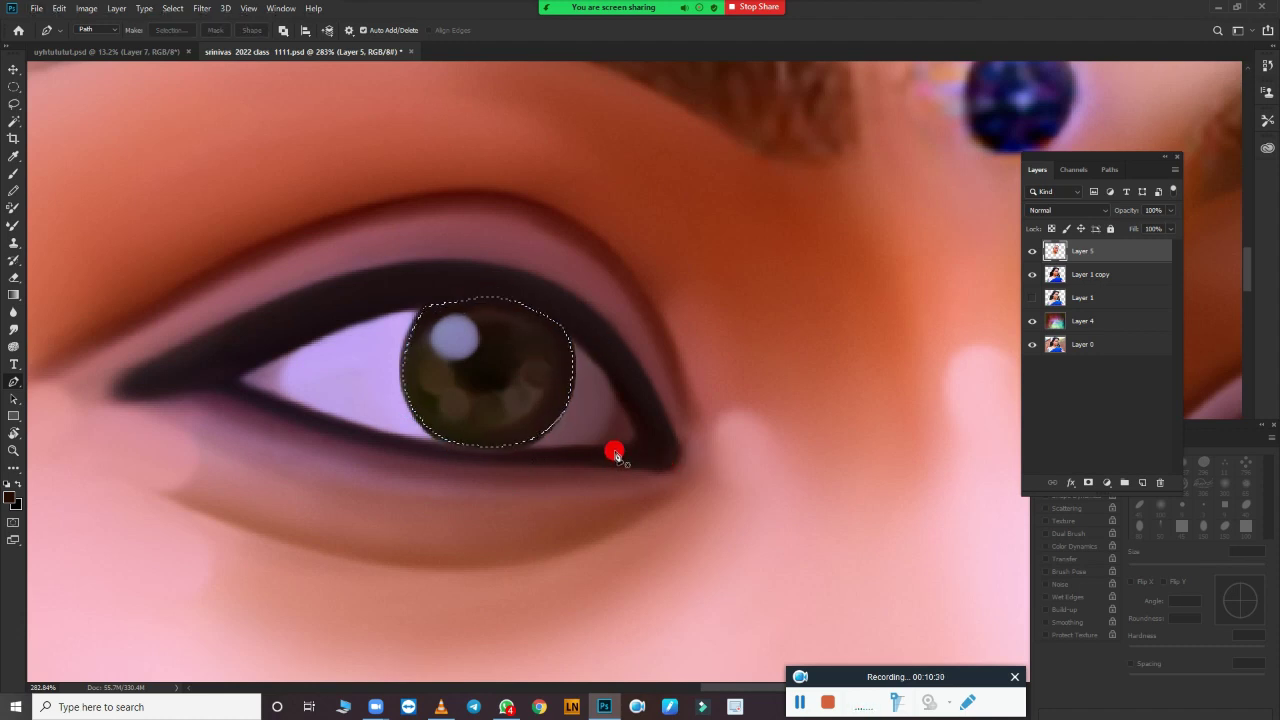
key(ctrl+j)
key(ctrl+t)
drag(560, 430, 851, 474)
scroll(781, 466, right, 5)
scroll(783, 466, right, 5)
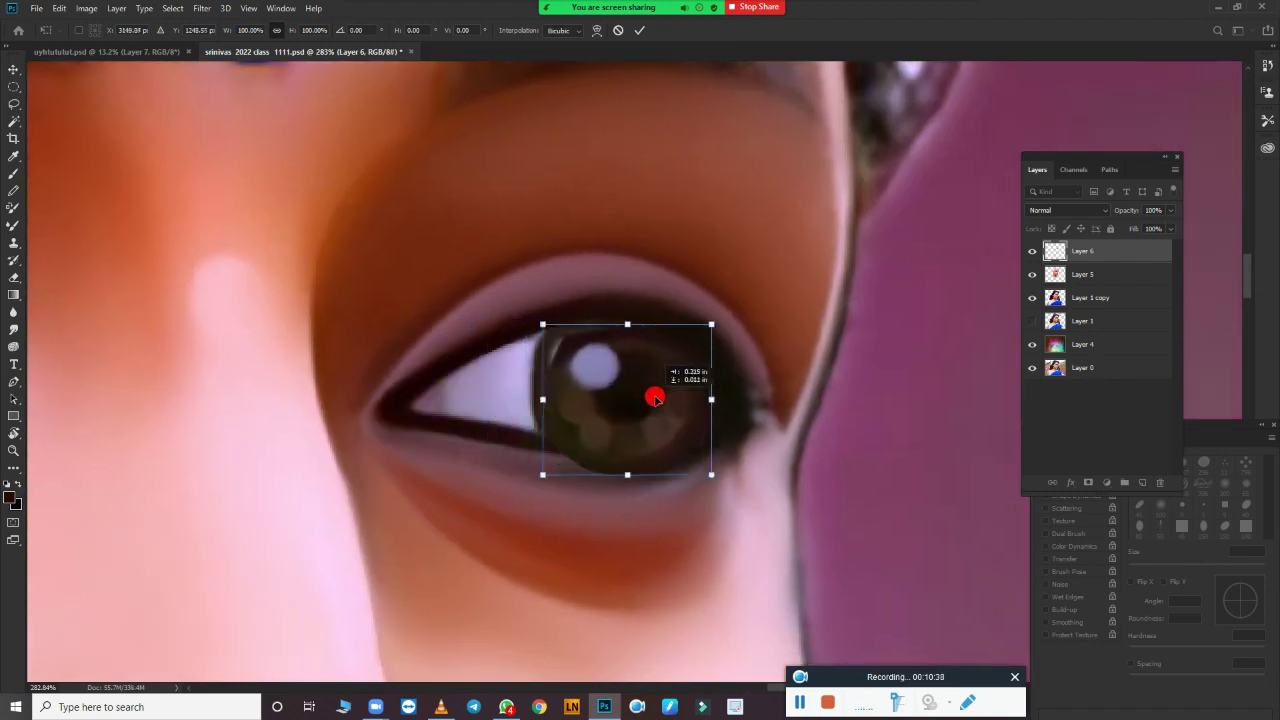
drag(654, 394, 620, 372)
Step: Set the iris copy's fill to 55% and resize it to fit the eye
key(shift+5)
key(shift+5)
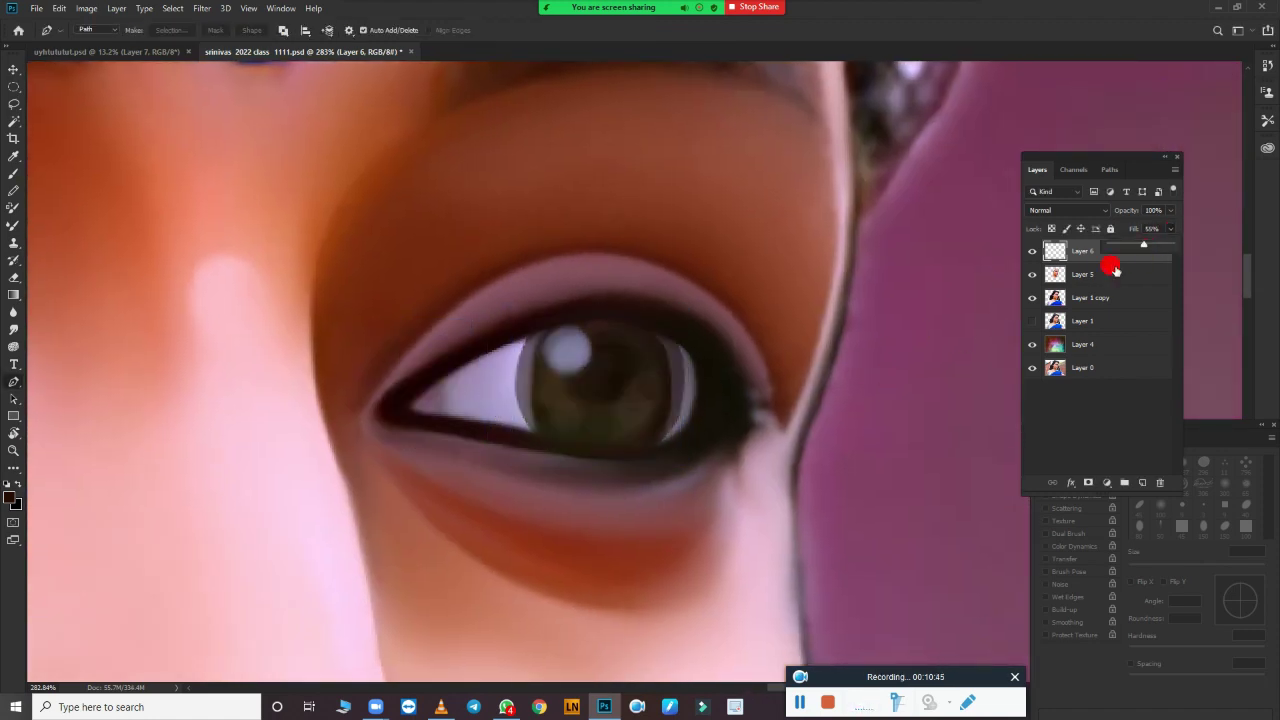
drag(694, 306, 672, 318)
key(Right)
key(Right)
key(Right)
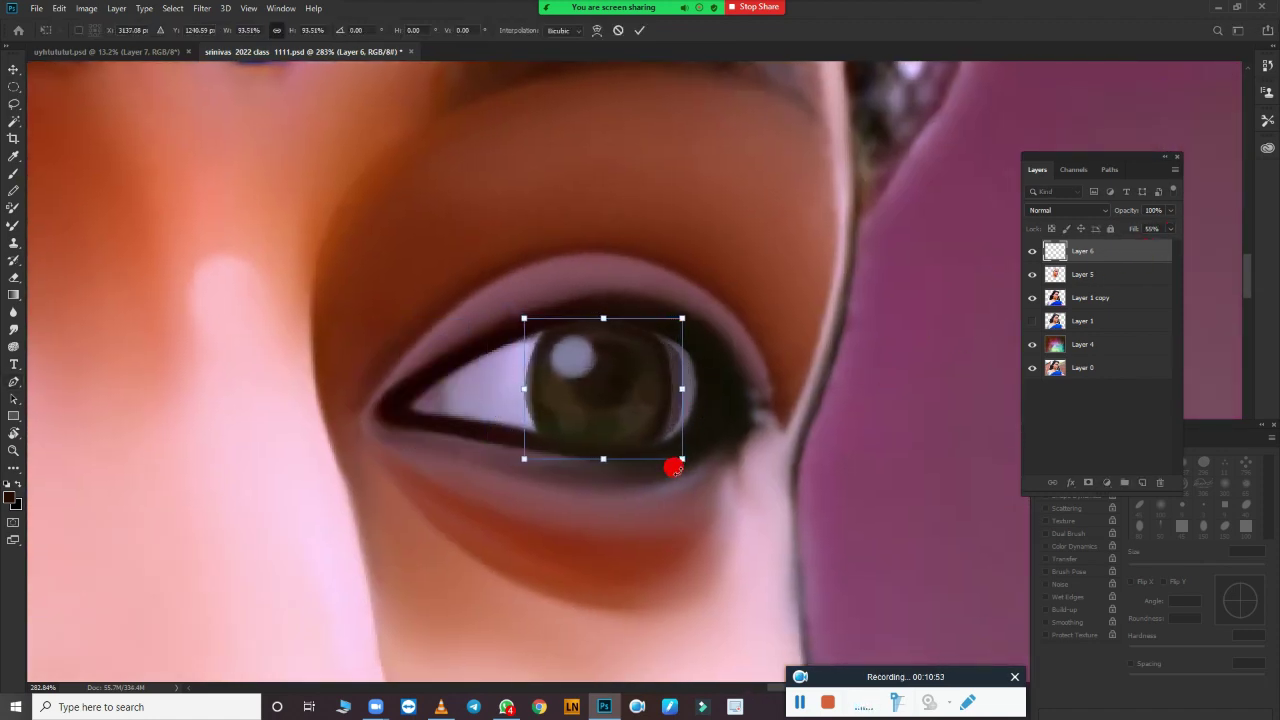
drag(682, 387, 672, 387)
drag(524, 387, 526, 385)
drag(600, 459, 599, 446)
drag(600, 318, 599, 320)
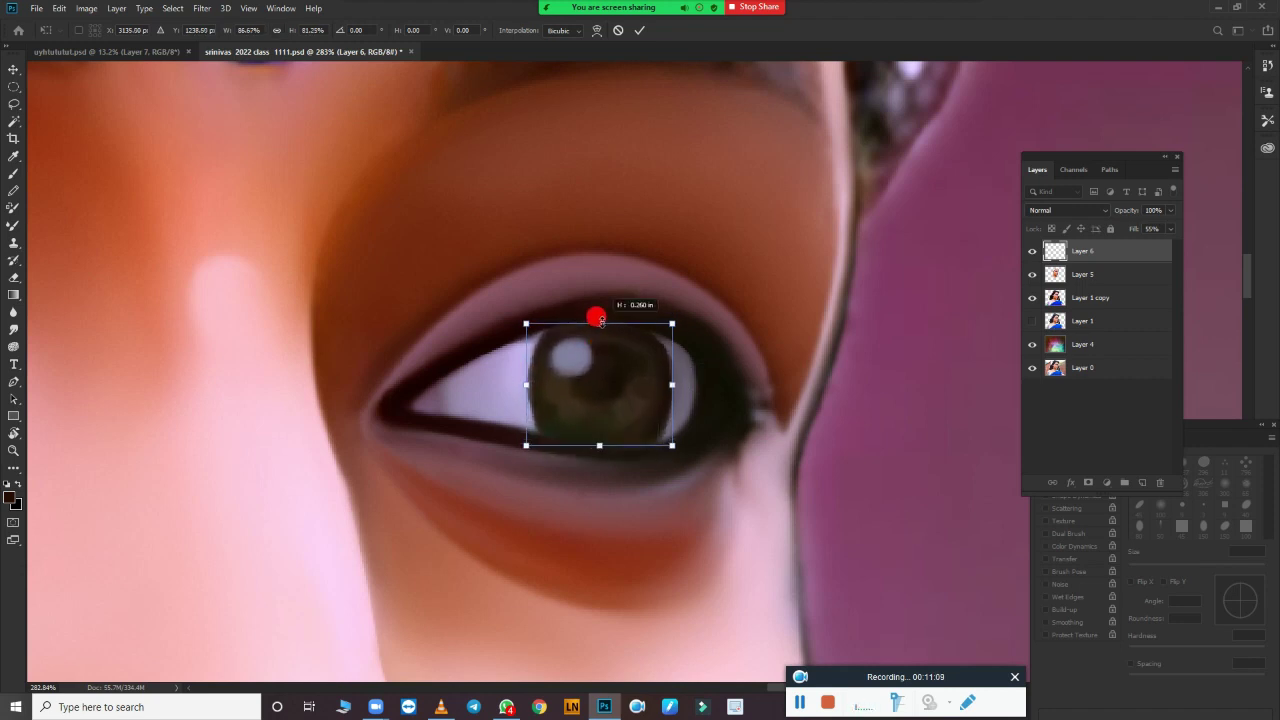
key(Return)
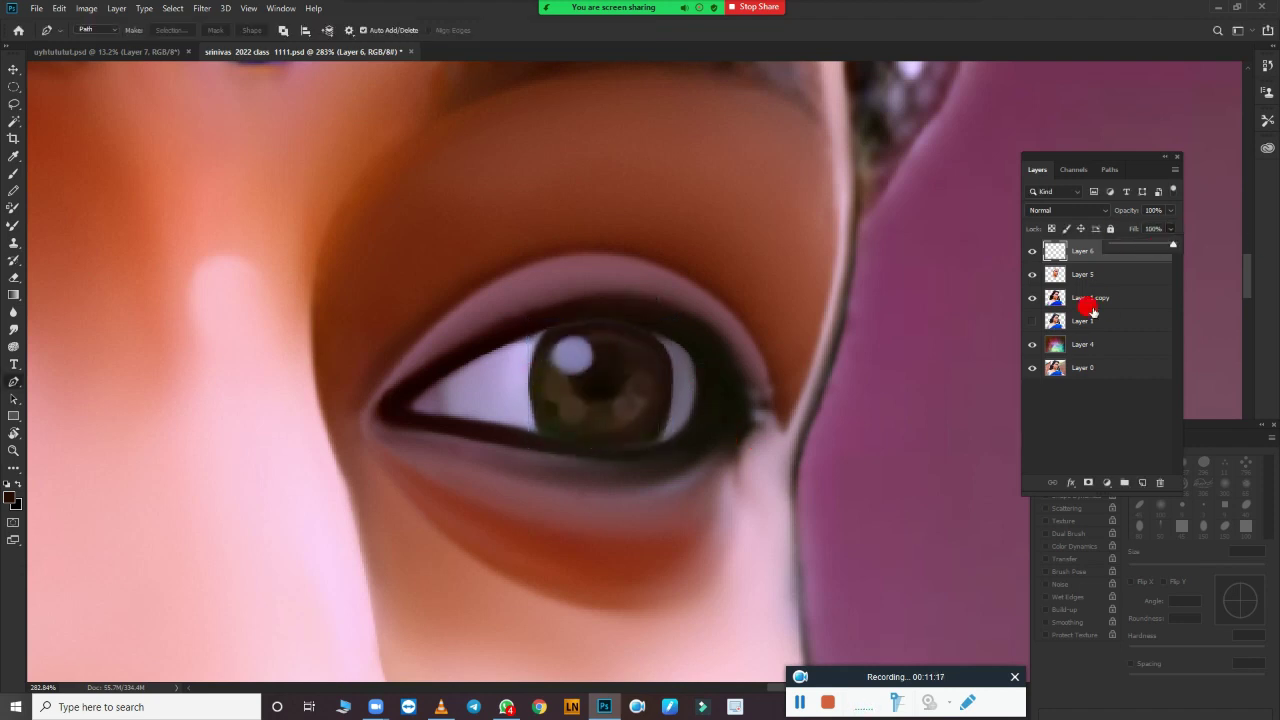
Step: Zoom out and enlarge the Mixer Brush to blend the under-eye skin
key(ctrl+0)
scroll(520, 446, up, 3)
key(p)
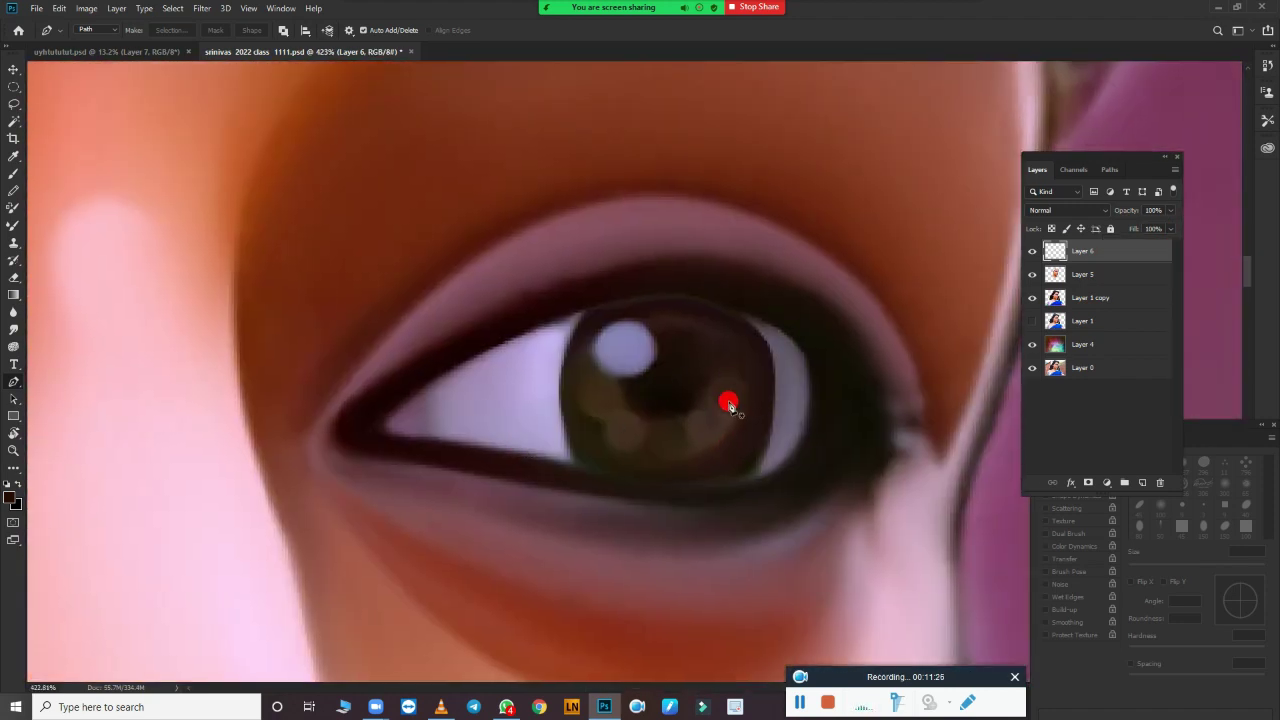
key(b)
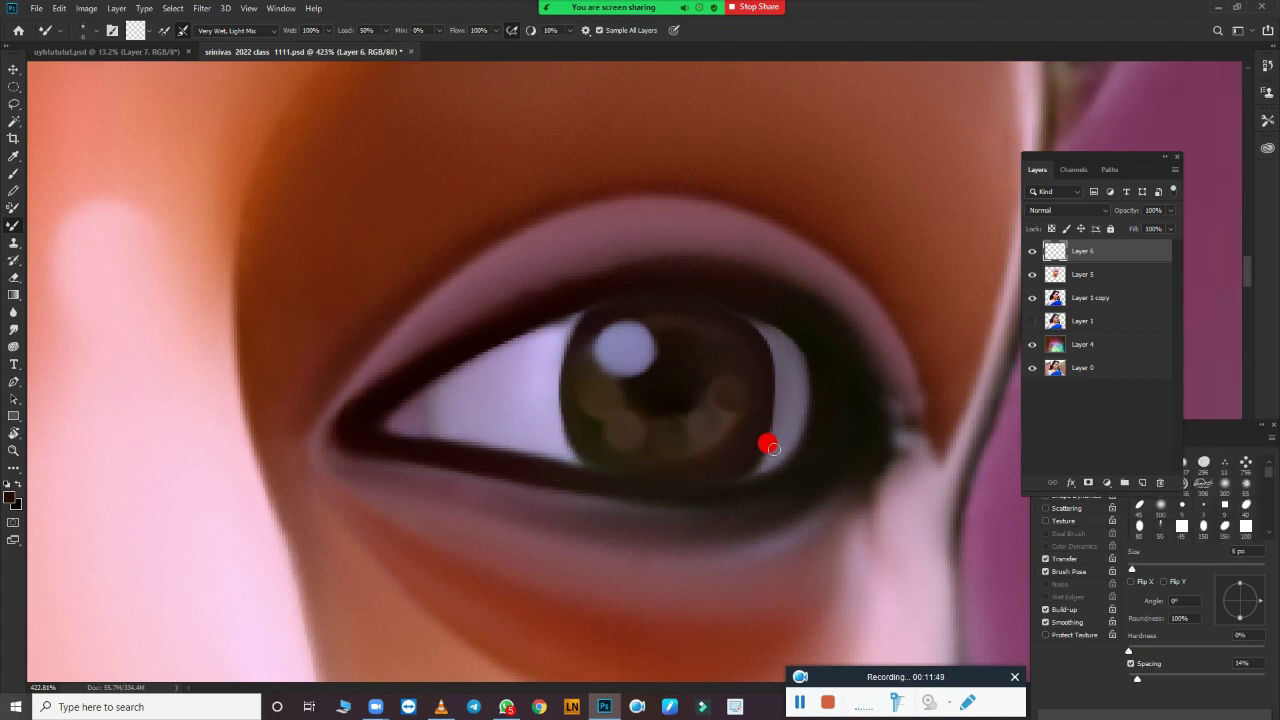
key(bracketright)
key(bracketright)
key(bracketright)
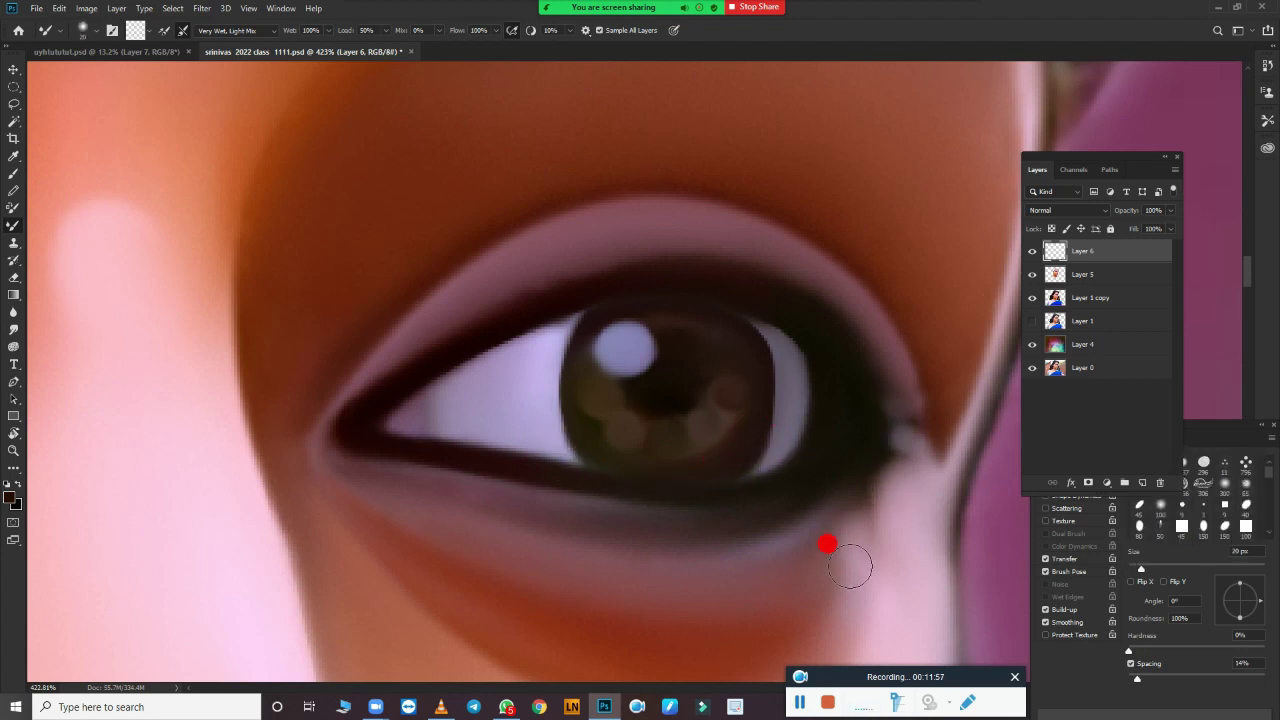
scroll(823, 515, down, 5)
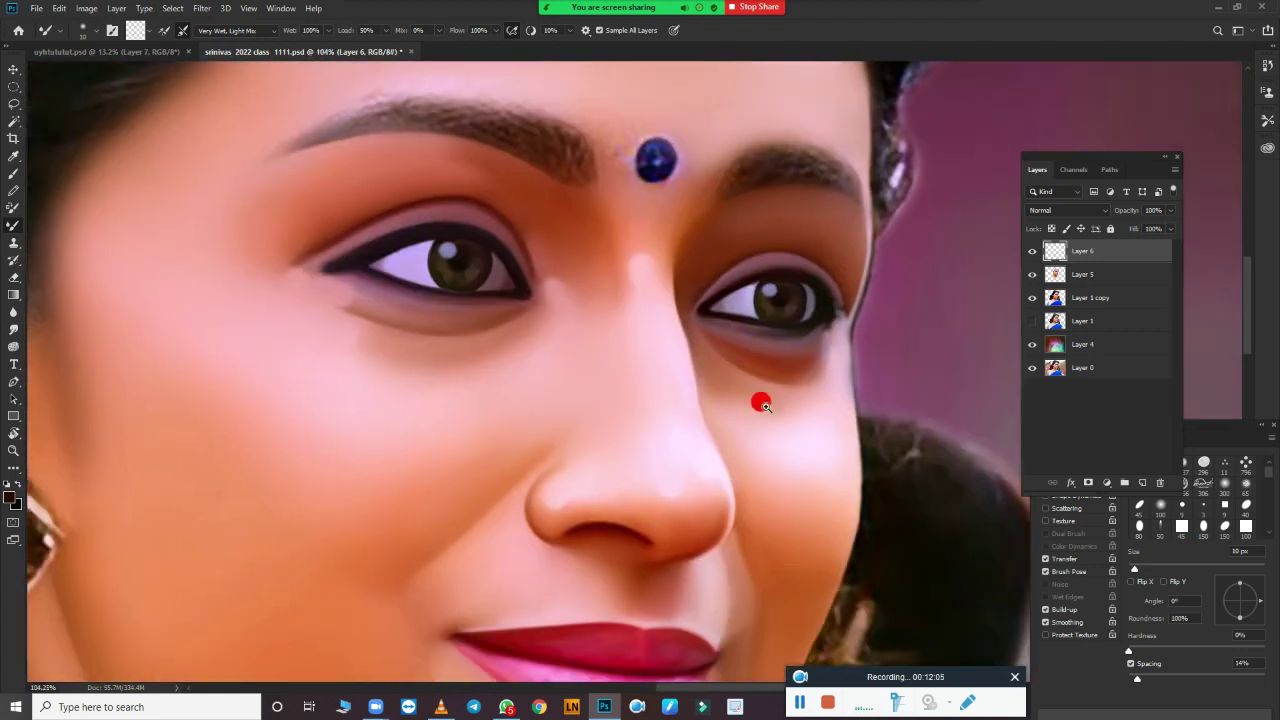
scroll(790, 415, down, 2)
Step: Merge the two painting layers together
scroll(809, 429, down, 5)
click(1082, 274)
key(Delete)
scroll(723, 303, up, 2)
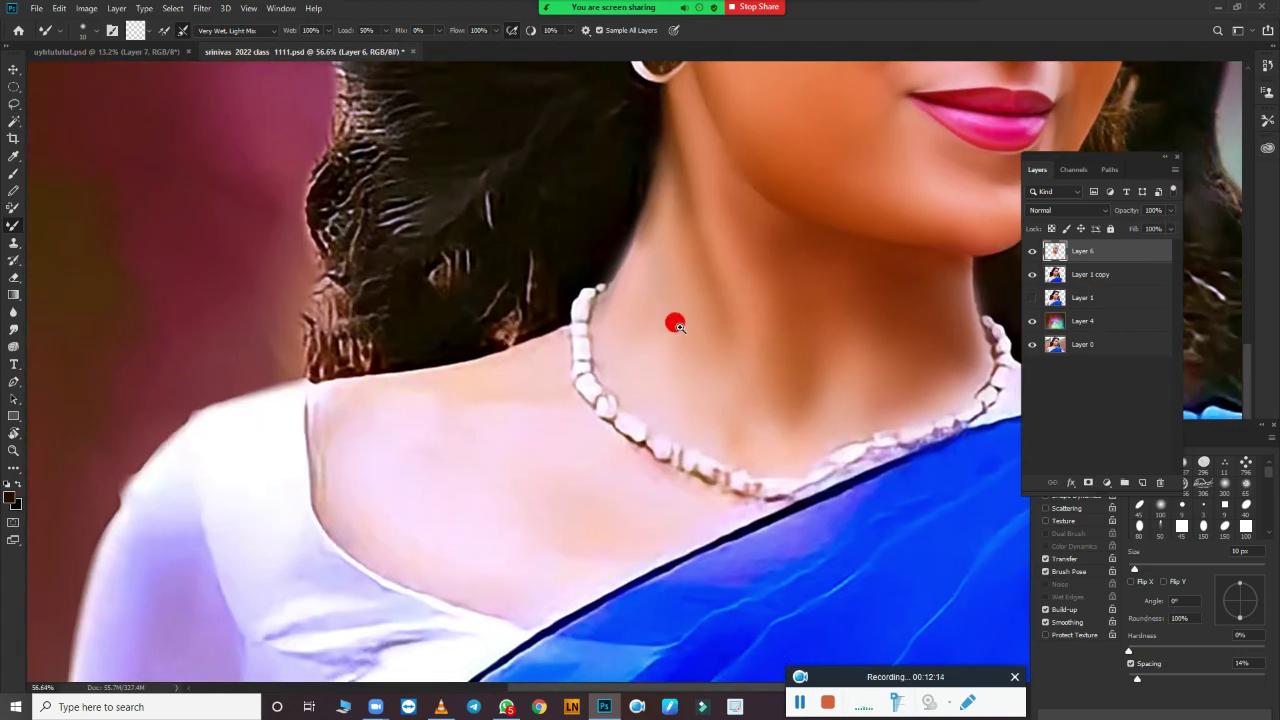
scroll(574, 444, up, 2)
scroll(586, 417, up, 3)
Step: Smudge the neck skin smooth
key(r)
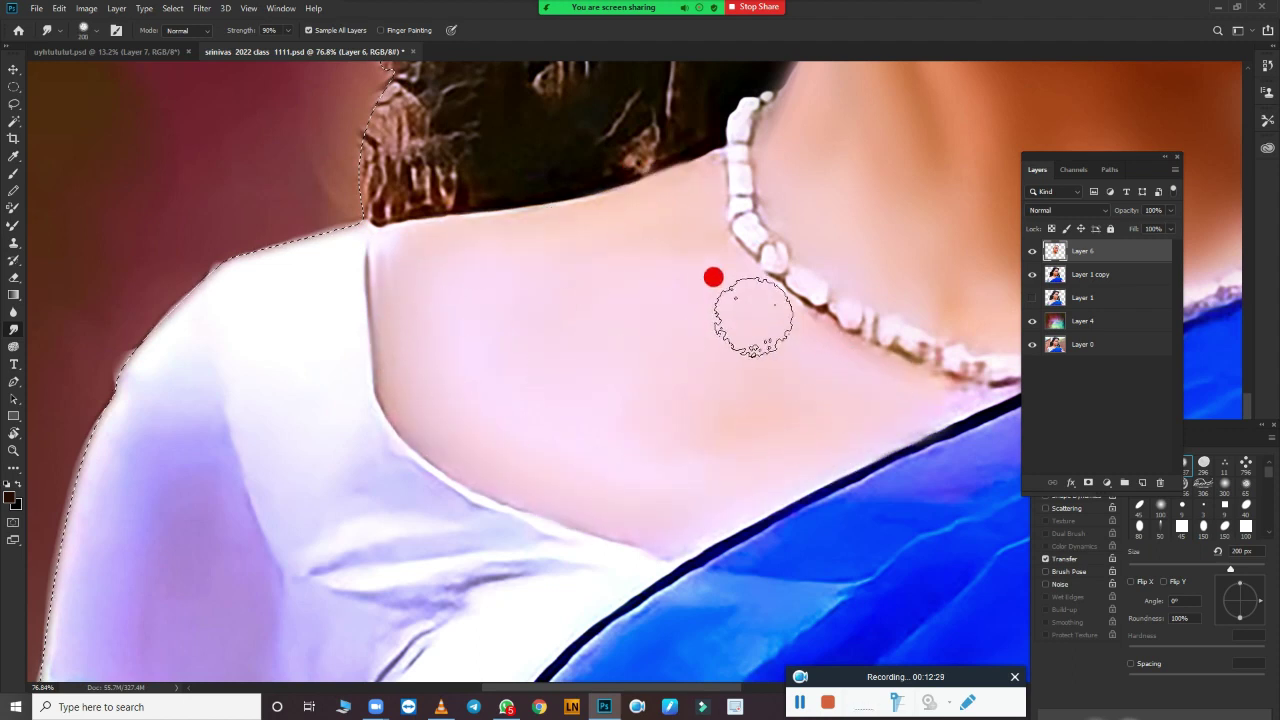
scroll(540, 275, up, 3)
scroll(689, 423, down, 3)
scroll(686, 437, up, 2)
scroll(574, 414, up, 3)
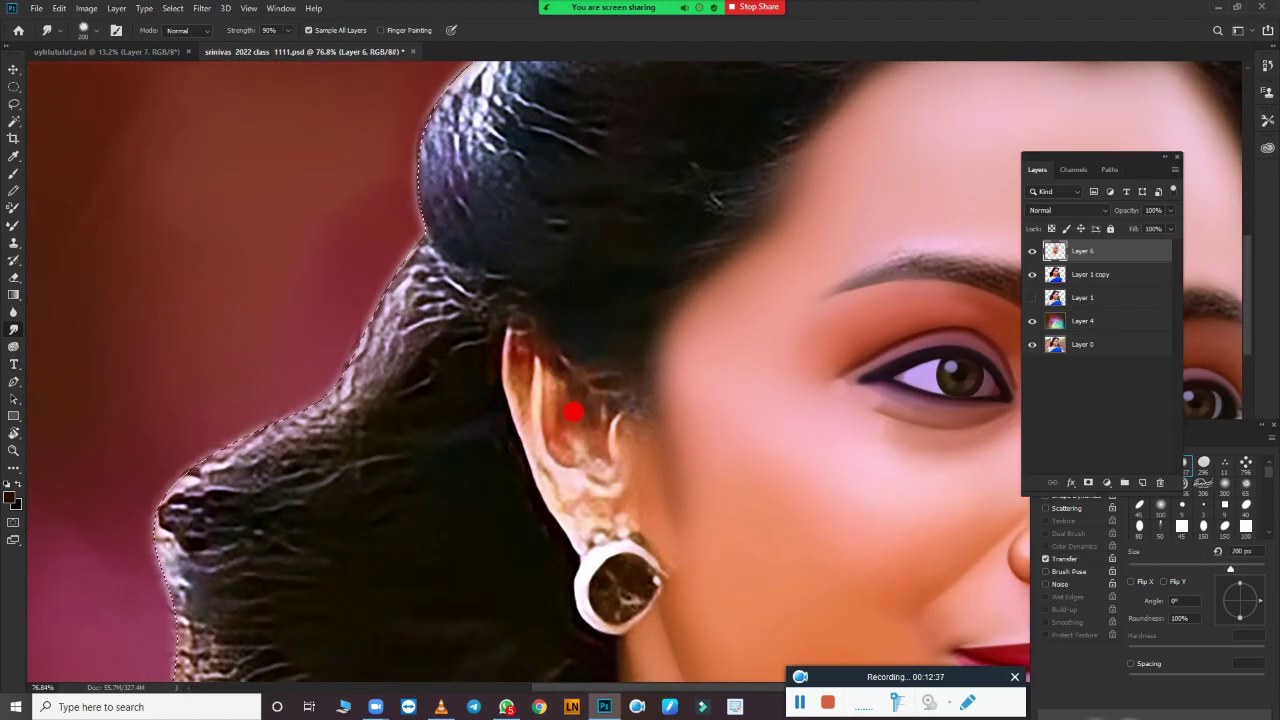
scroll(615, 458, up, 2)
Step: Blend the earlobe above the earring with a smaller Mixer Brush
key(b)
scroll(543, 334, down, 2)
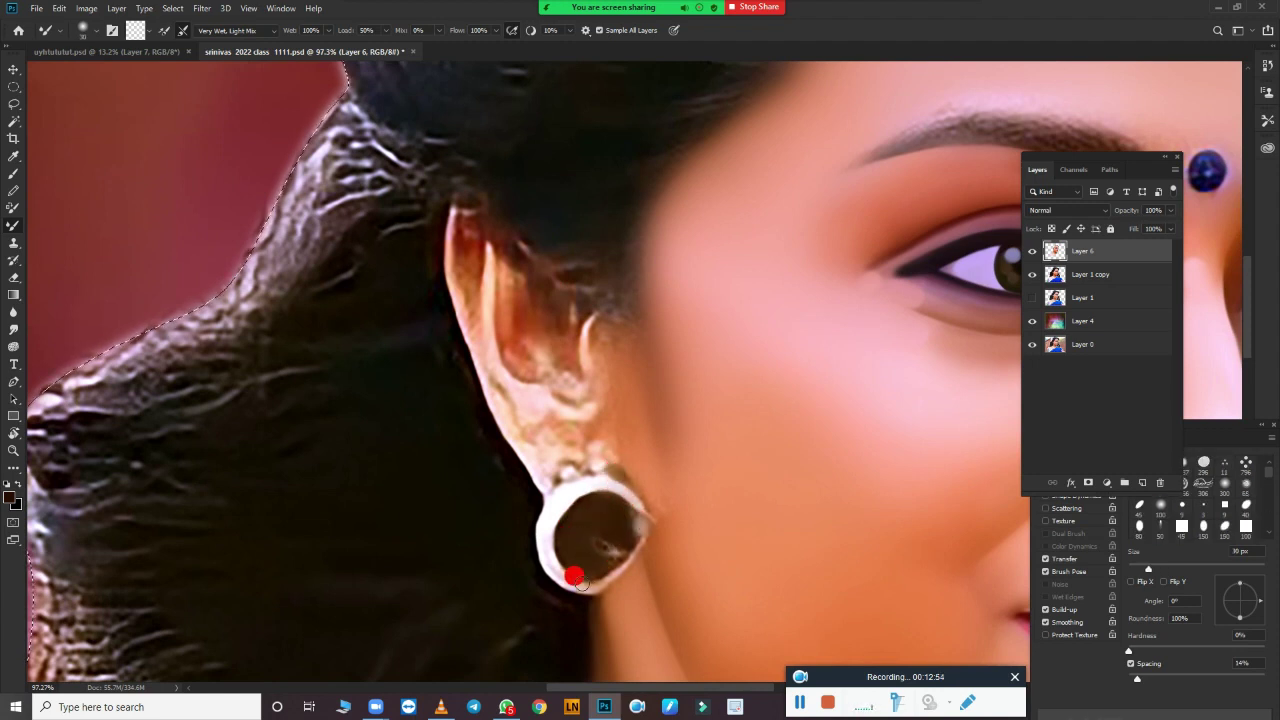
key(period)
key(period)
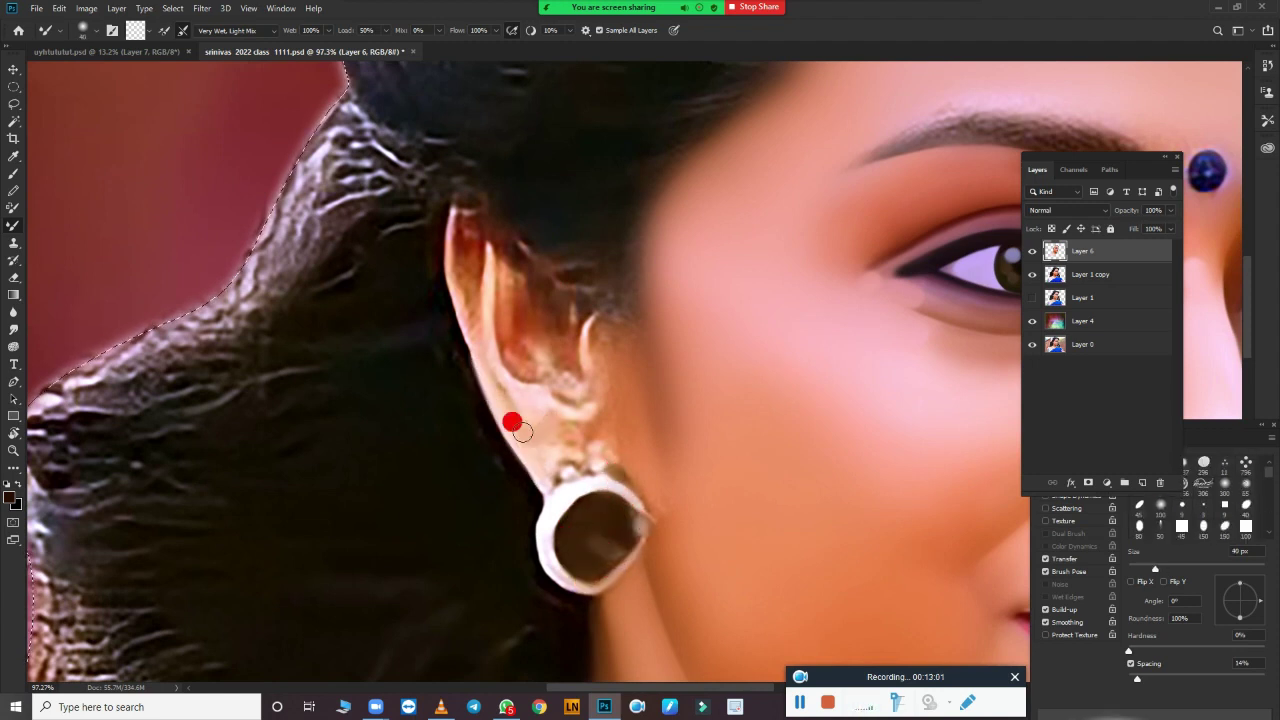
key(period)
key(comma)
mouse_move(586, 357)
mouse_down()
mouse_move(614, 463)
mouse_move(557, 463)
mouse_up()
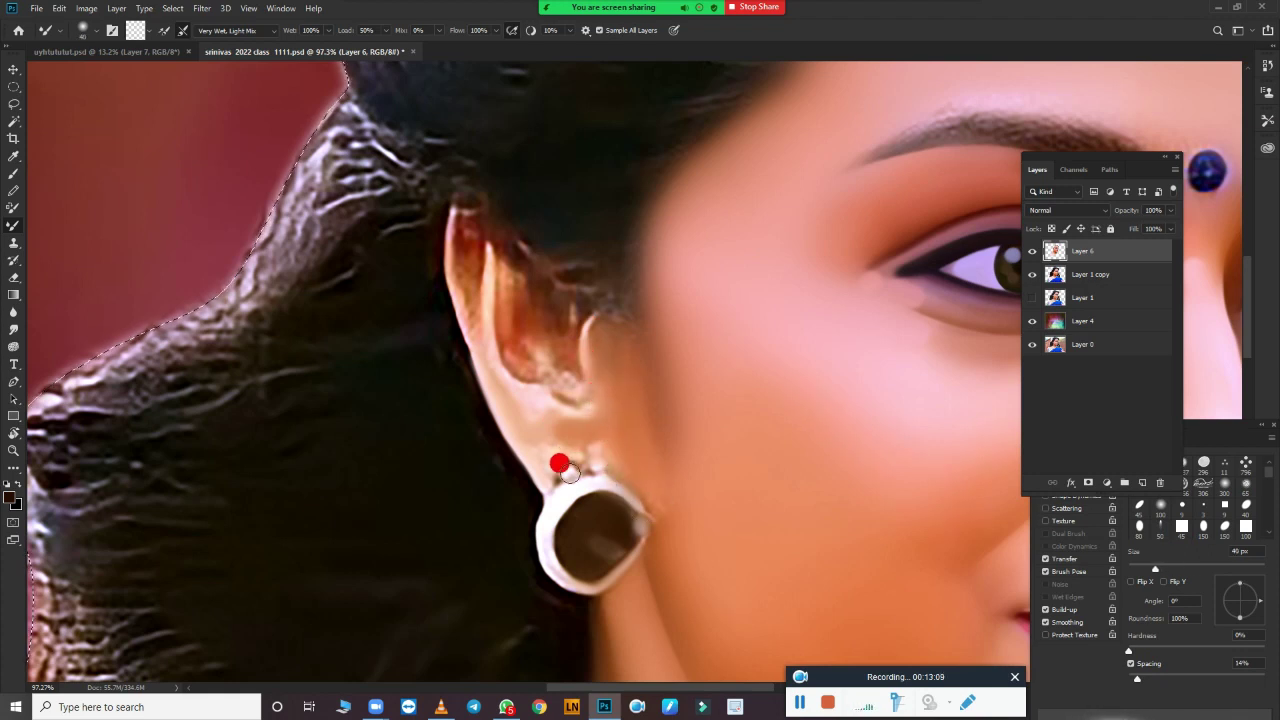
Step: Smooth the ear's edge and outer rim down to the earlobe
key(bracketright)
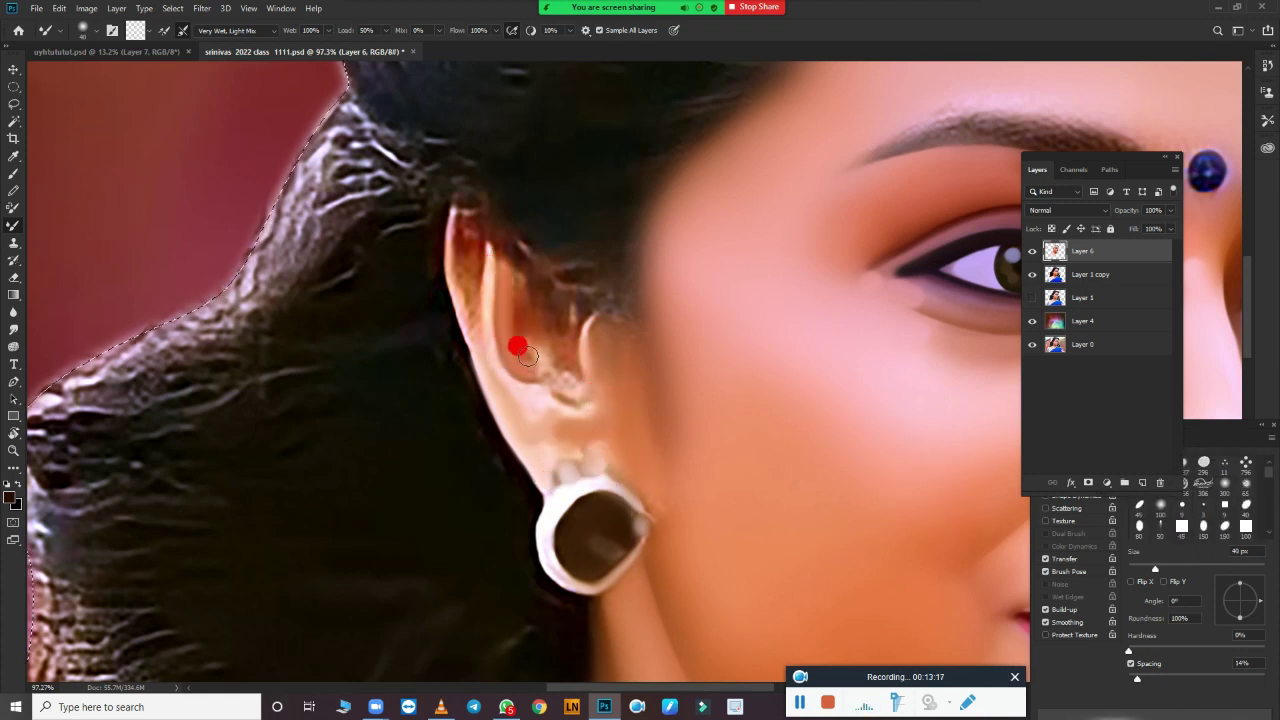
mouse_move(522, 351)
mouse_down()
mouse_move(521, 279)
mouse_move(564, 307)
mouse_move(556, 396)
mouse_up()
key(comma)
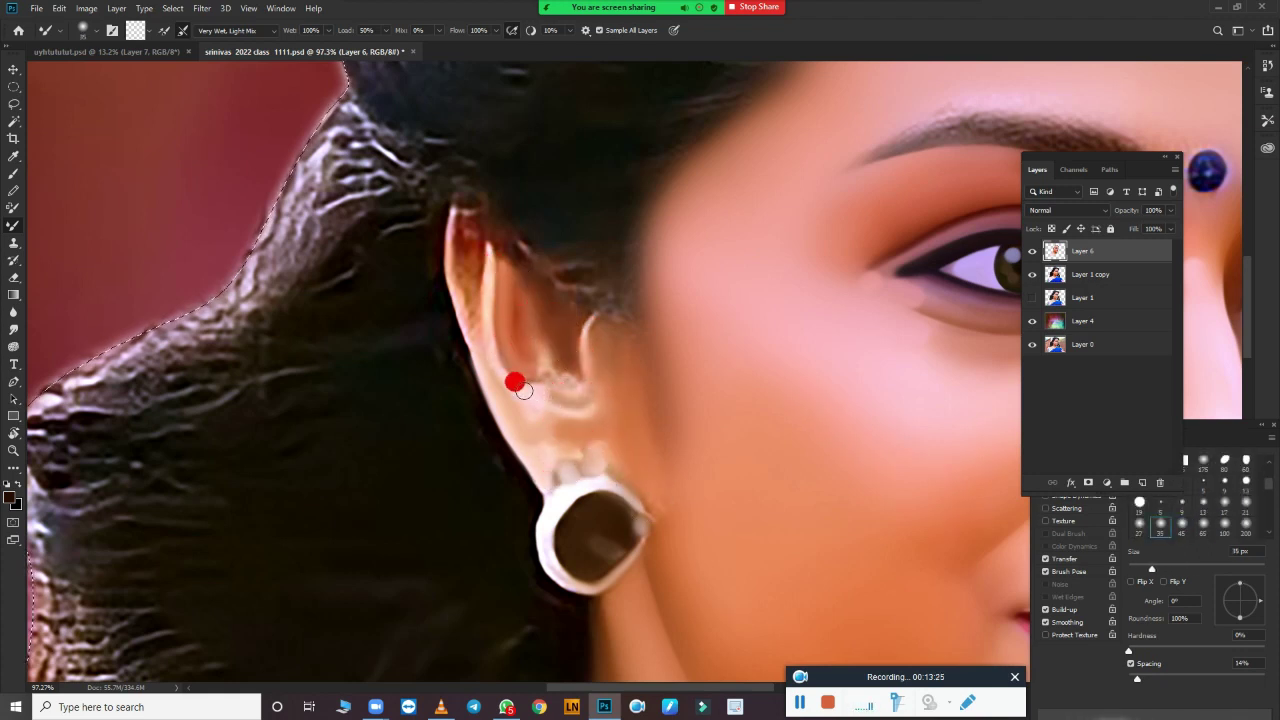
key(period)
mouse_move(437, 249)
mouse_down()
mouse_move(449, 297)
mouse_move(448, 216)
mouse_up()
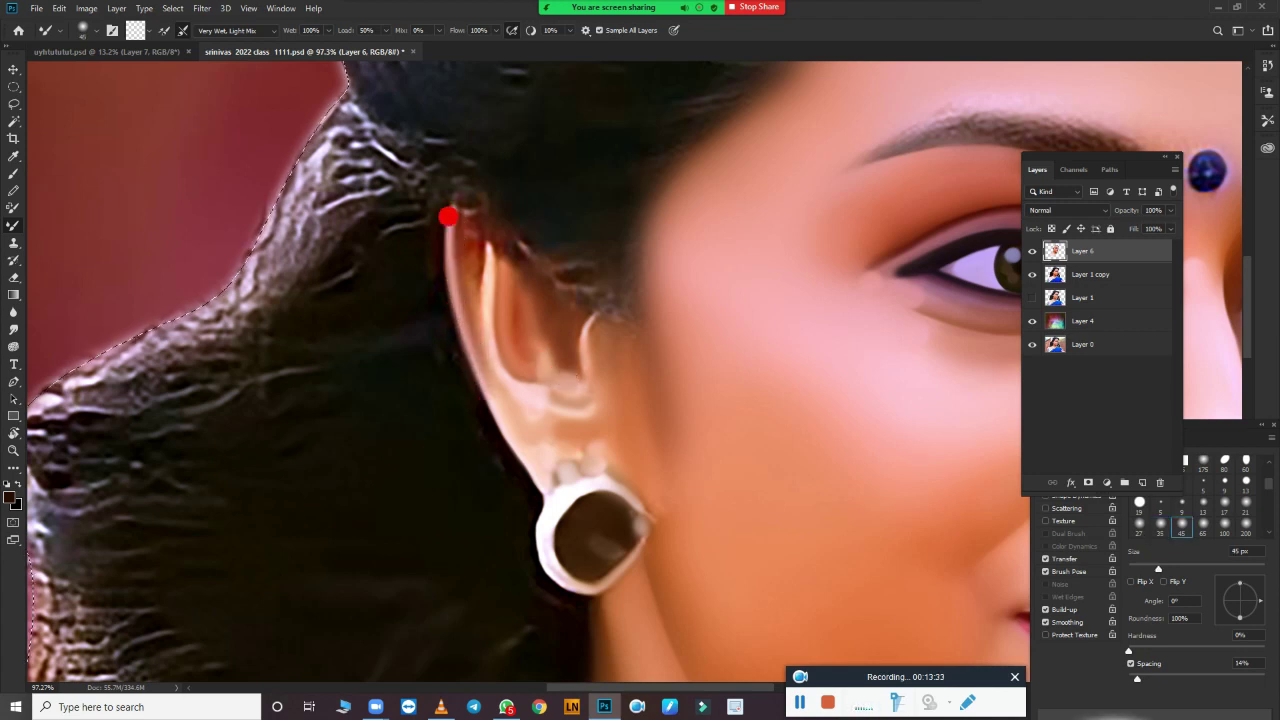
mouse_move(474, 270)
mouse_down()
mouse_move(480, 209)
mouse_move(477, 283)
mouse_up()
key(period)
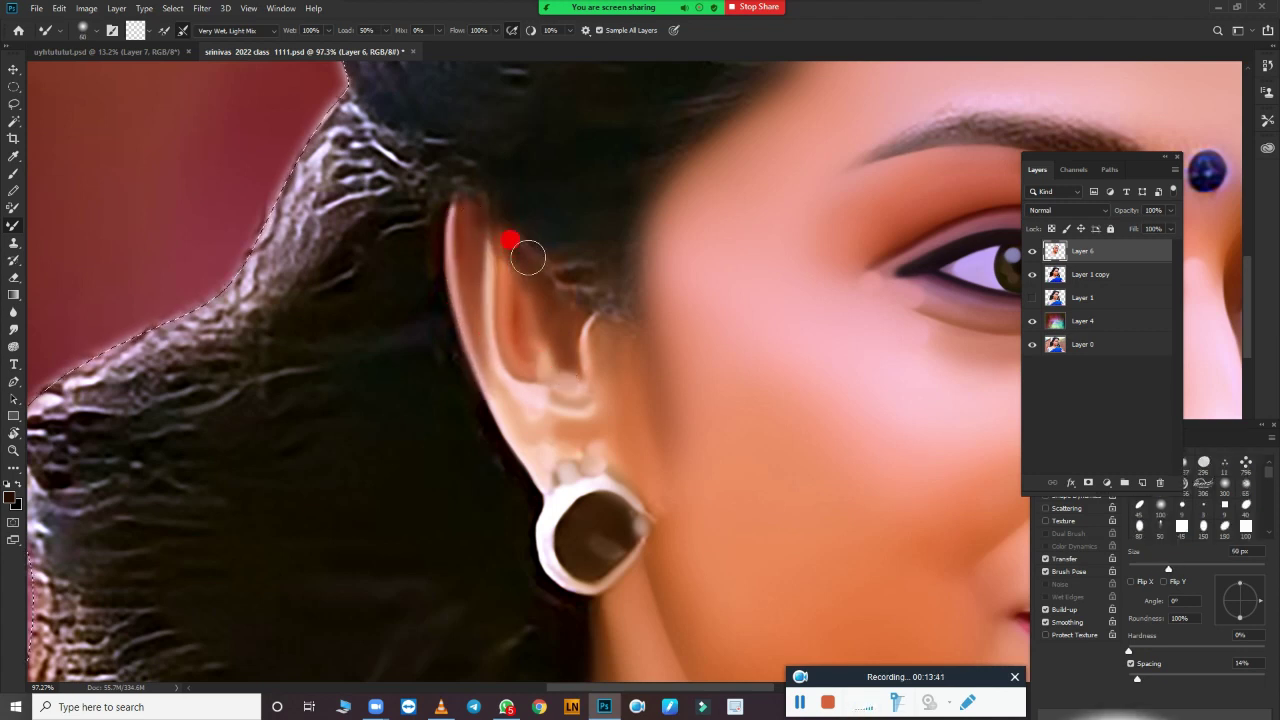
drag(511, 240, 522, 402)
drag(484, 330, 549, 594)
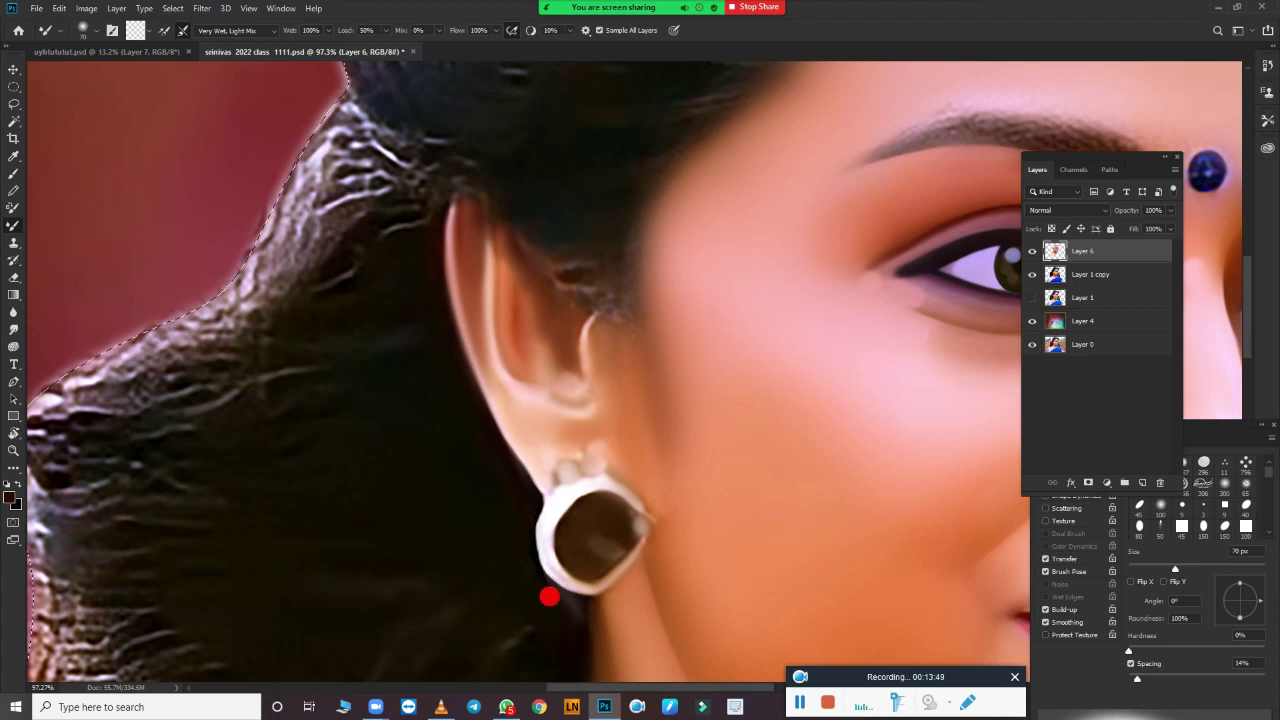
Step: Paint the bindi into a smooth blue dot on a new layer and merge it down
scroll(781, 407, down, 3)
scroll(546, 371, down, 3)
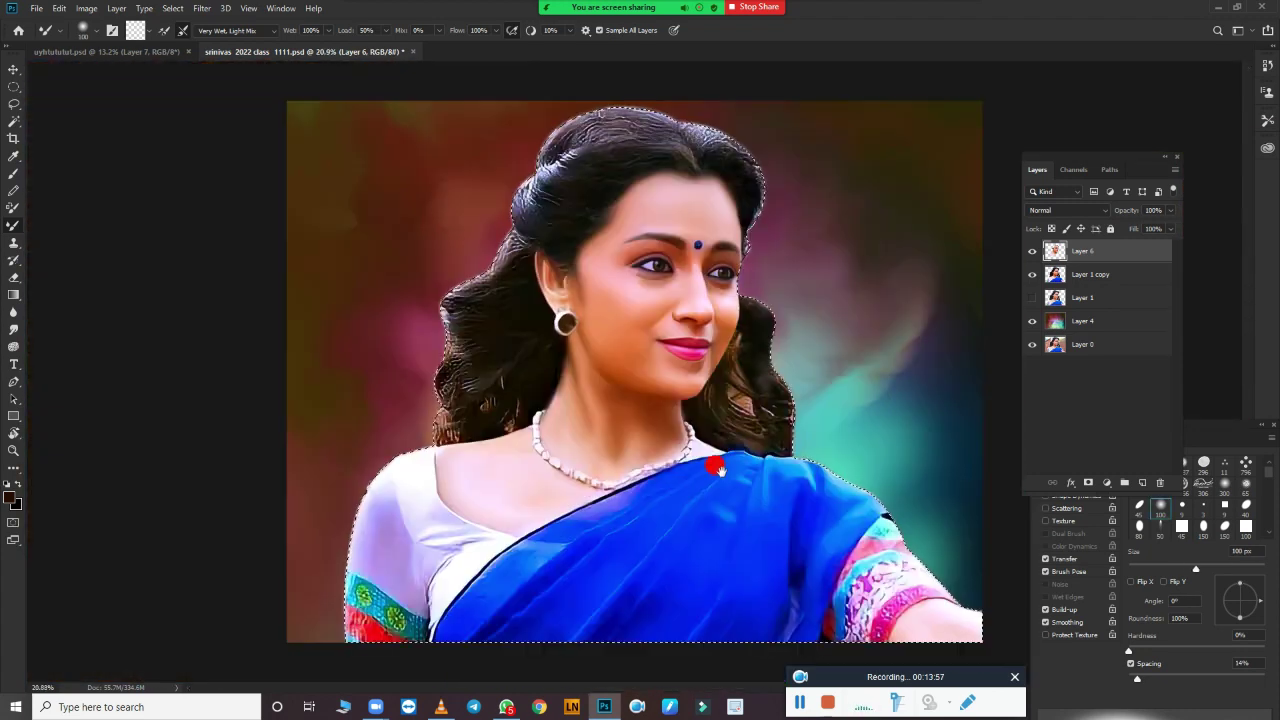
scroll(717, 418, up, 2)
click(1142, 482)
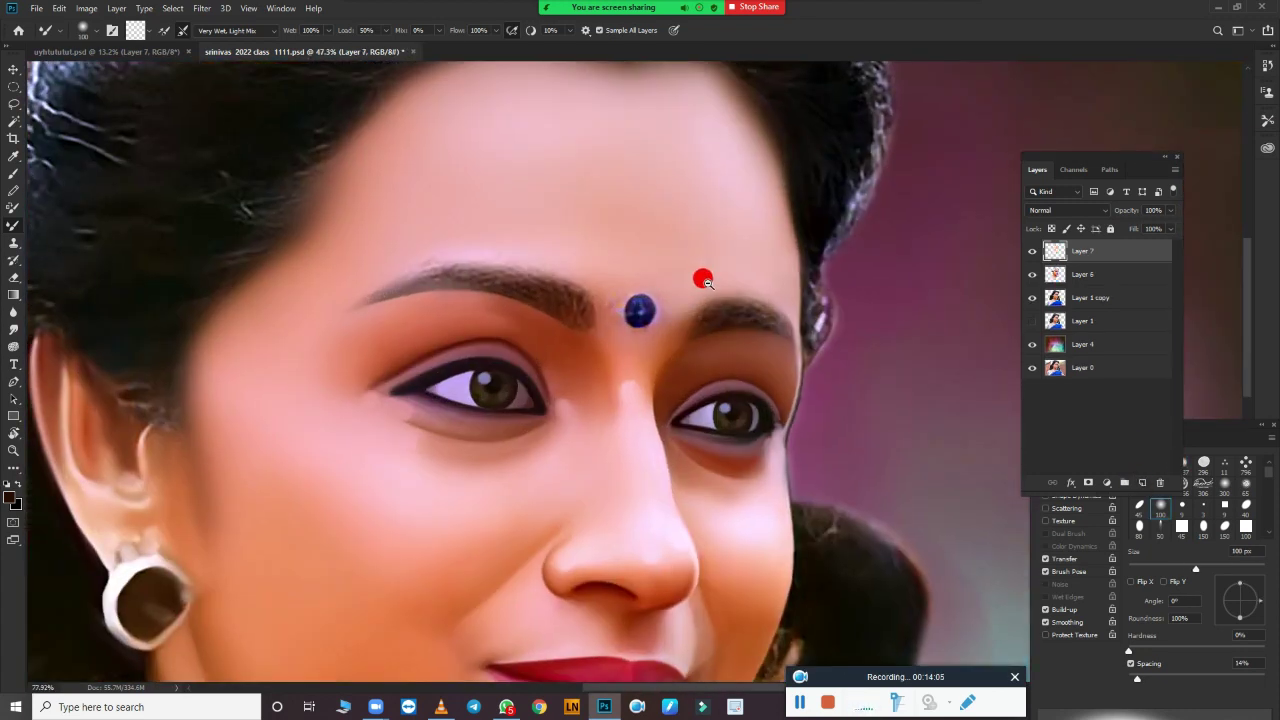
scroll(640, 297, up, 3)
scroll(611, 291, up, 2)
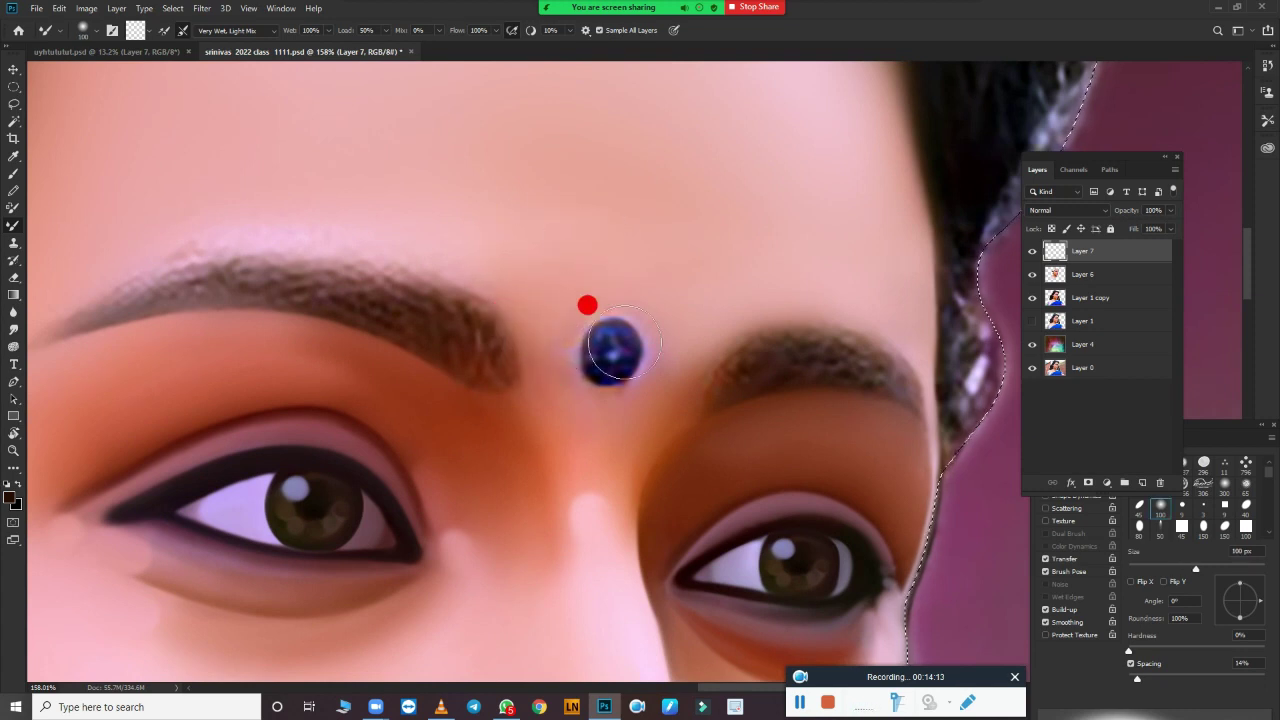
drag(600, 330, 614, 350)
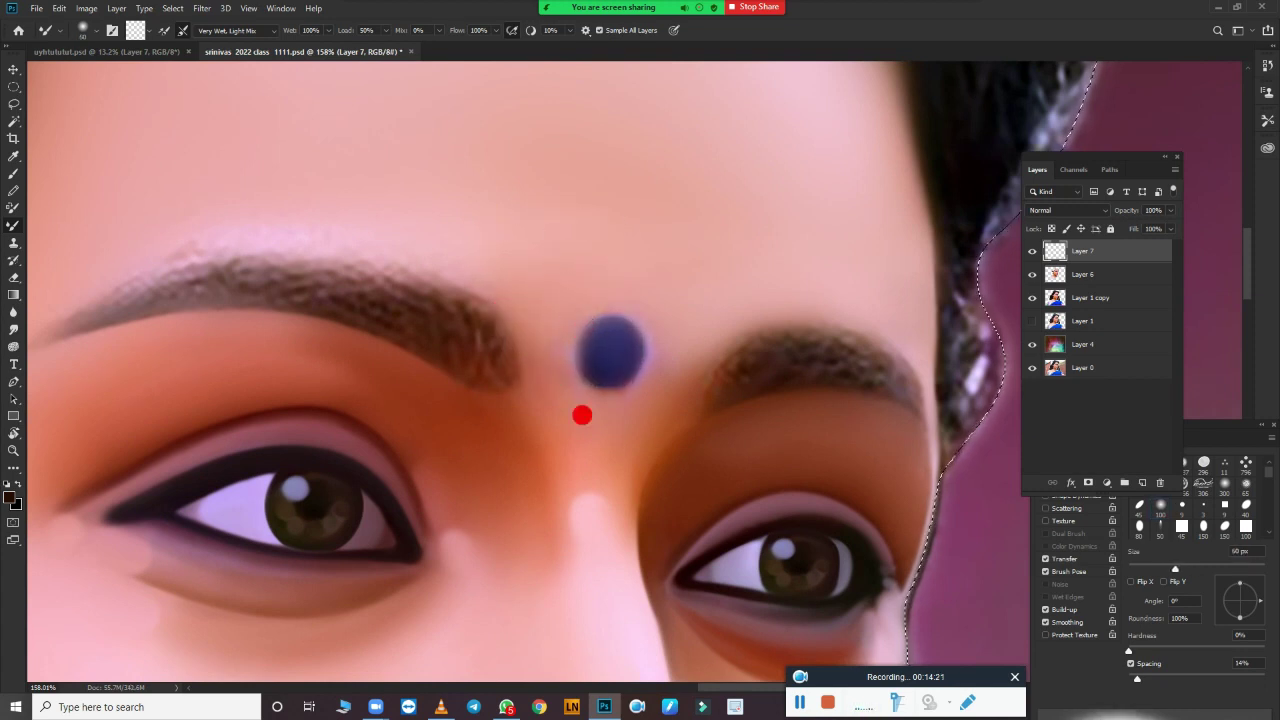
shift+click(1100, 274)
key(ctrl+e)
Step: Smudge the eyebrow smooth along its length on a new Layer 8
click(1142, 482)
key(bracketright)
scroll(491, 303, left, 3)
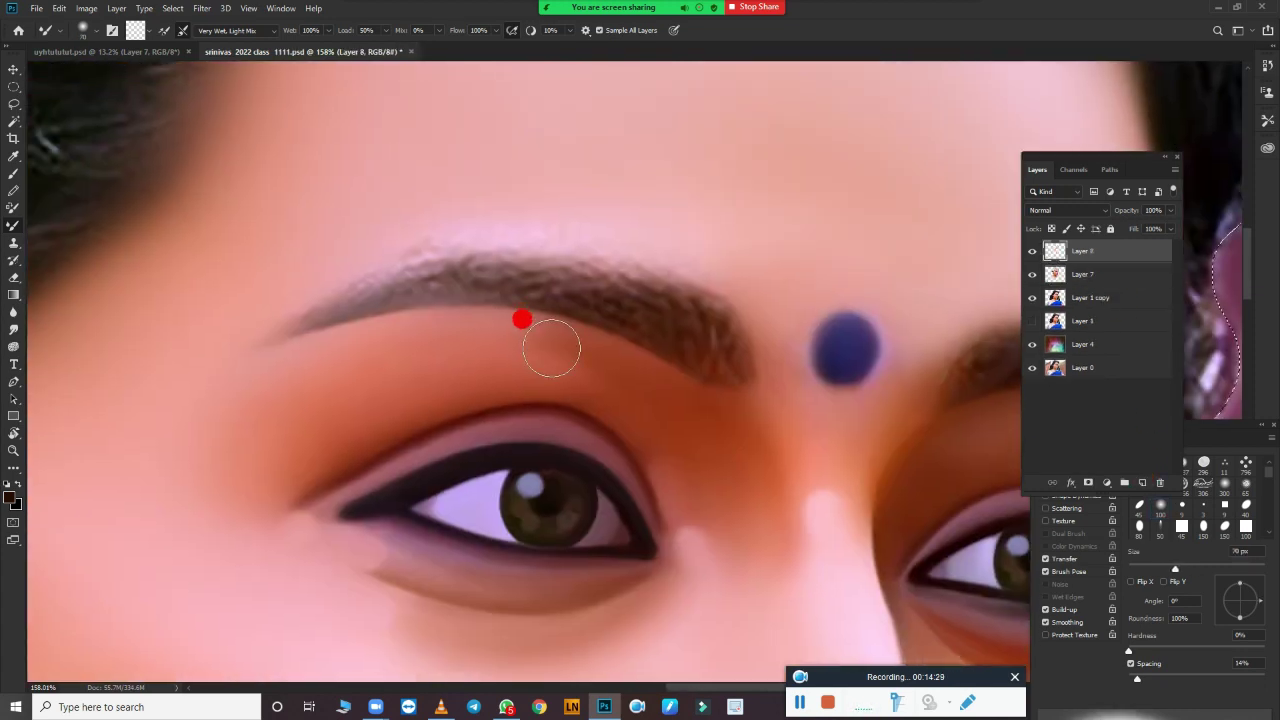
key(r)
mouse_move(473, 280)
mouse_down()
mouse_move(509, 261)
mouse_move(657, 340)
mouse_move(740, 349)
mouse_move(507, 257)
mouse_up()
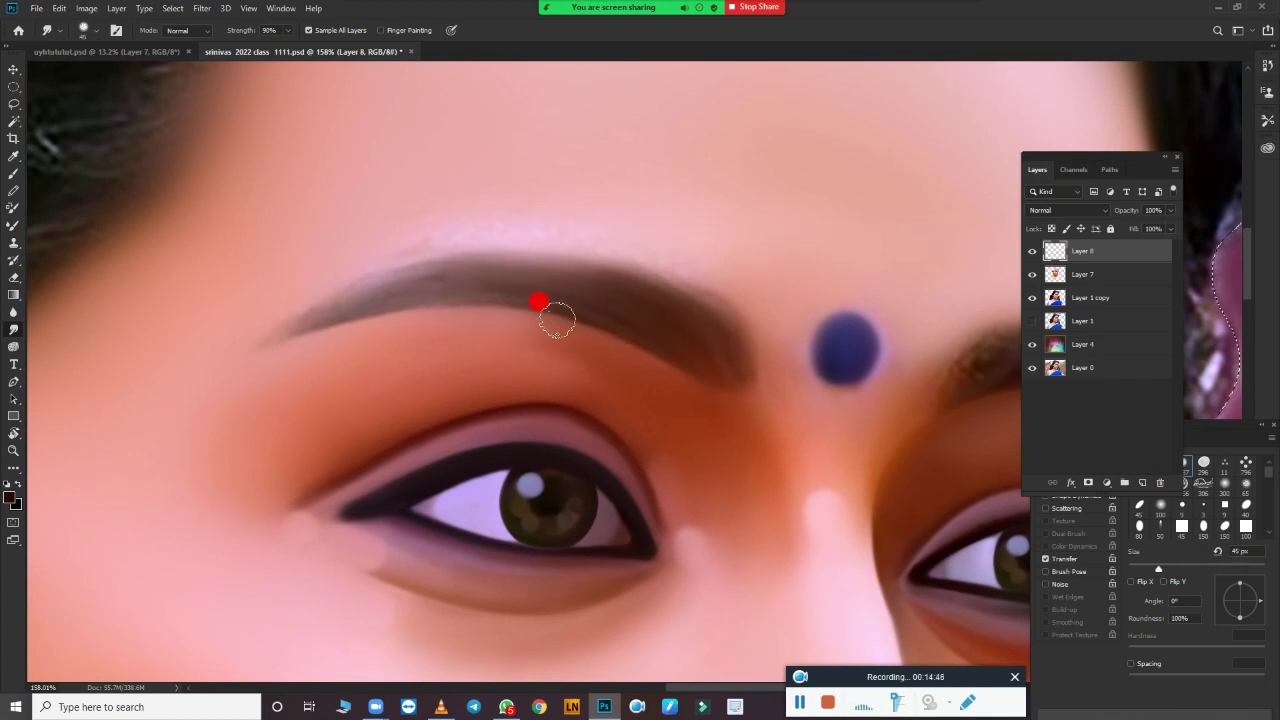
scroll(539, 302, right, 5)
scroll(553, 402, left, 1)
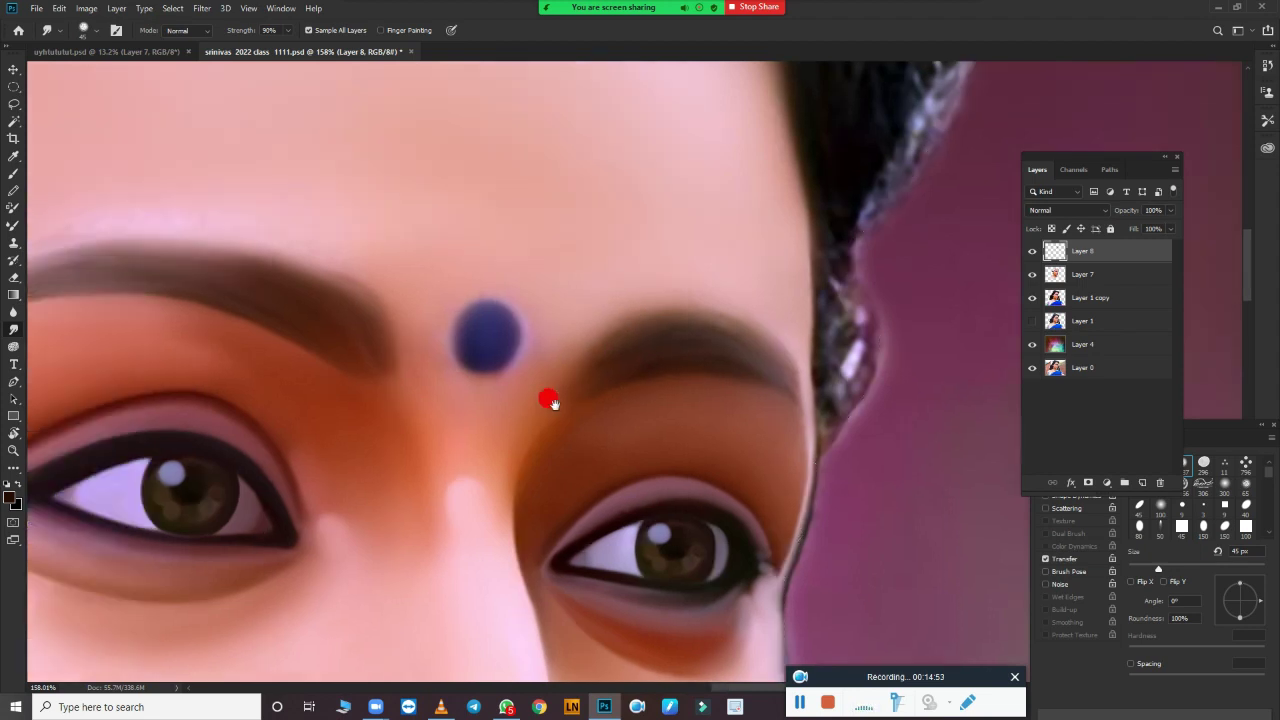
scroll(553, 402, left, 4)
Step: Add a new empty layer on top of the stack
key(b)
scroll(543, 310, down, 5)
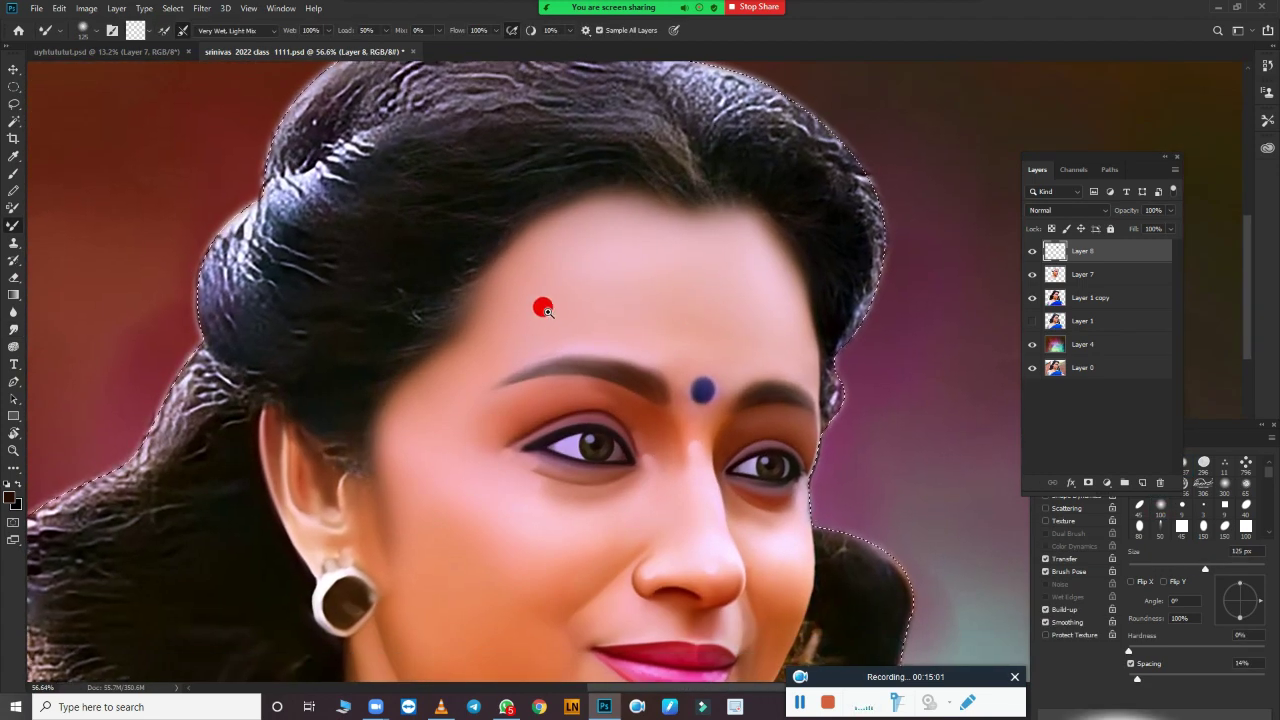
scroll(543, 310, up, 2)
key(ctrl+shift+alt+n)
scroll(512, 412, up, 1)
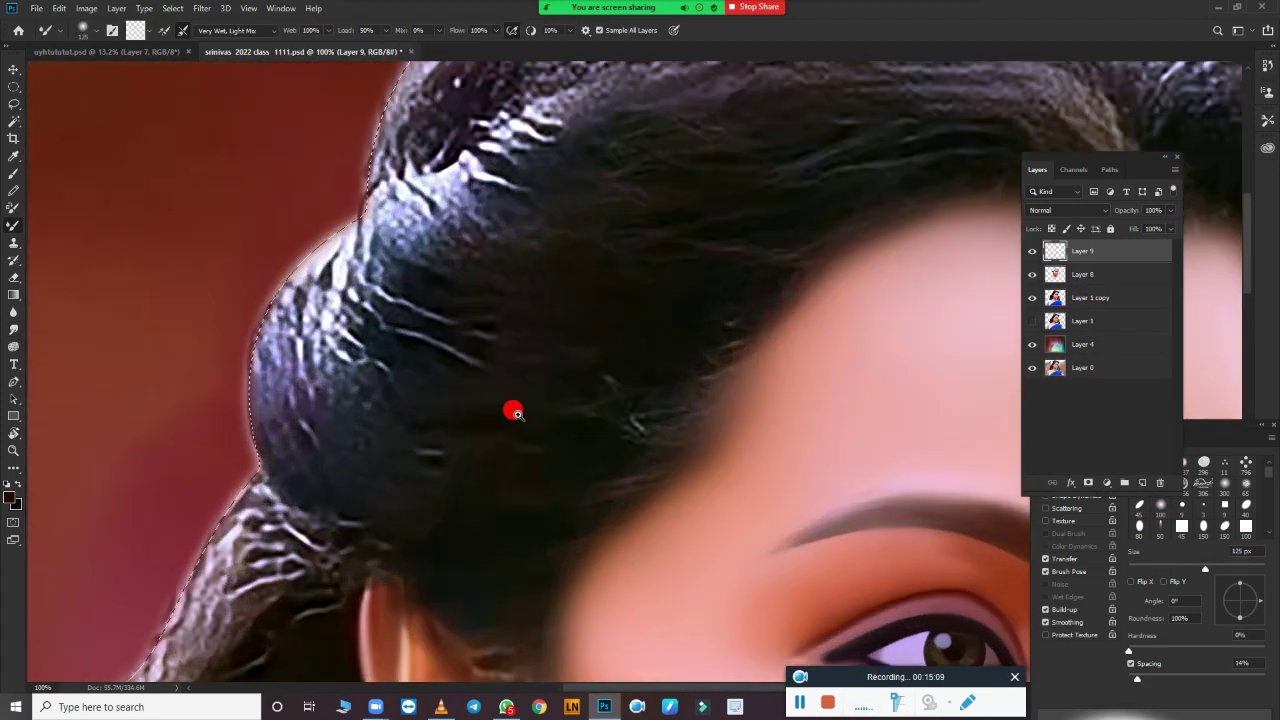
Step: Set the brush to 50 px with 1% spacing
right_click(491, 258)
key(Escape)
right_click(586, 351)
double_click(866, 409)
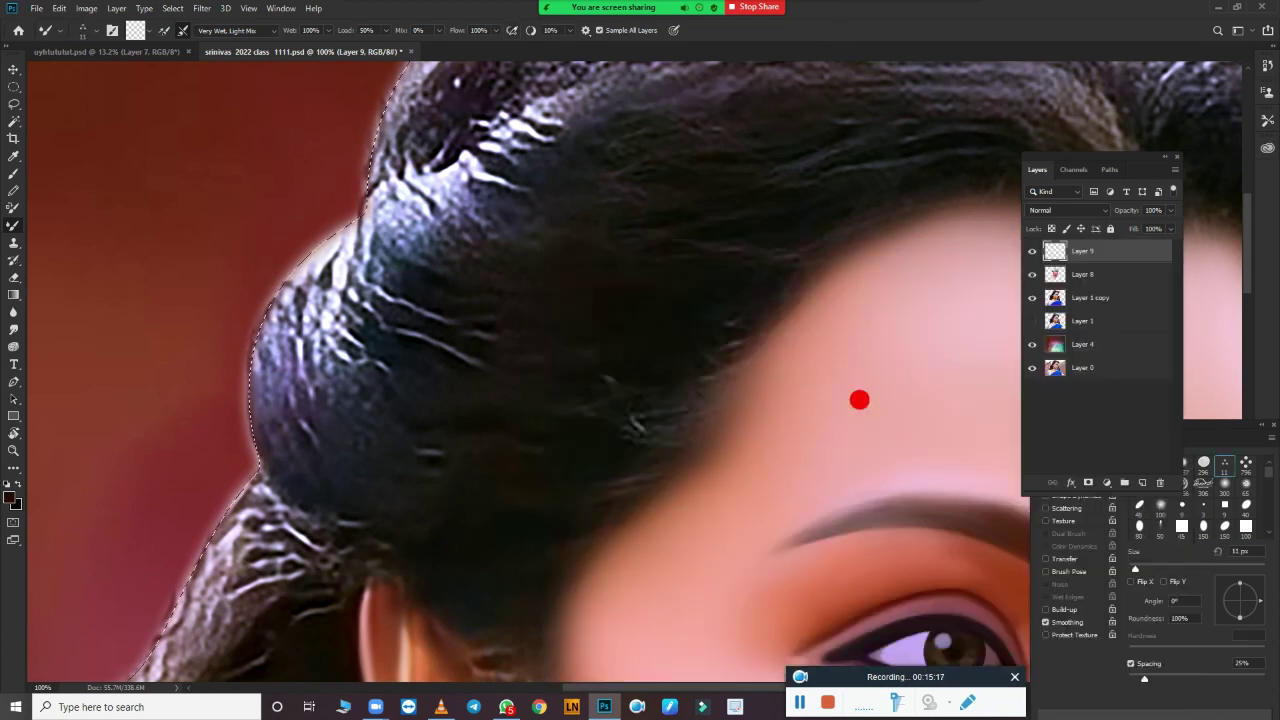
click(1143, 480)
click(1078, 508)
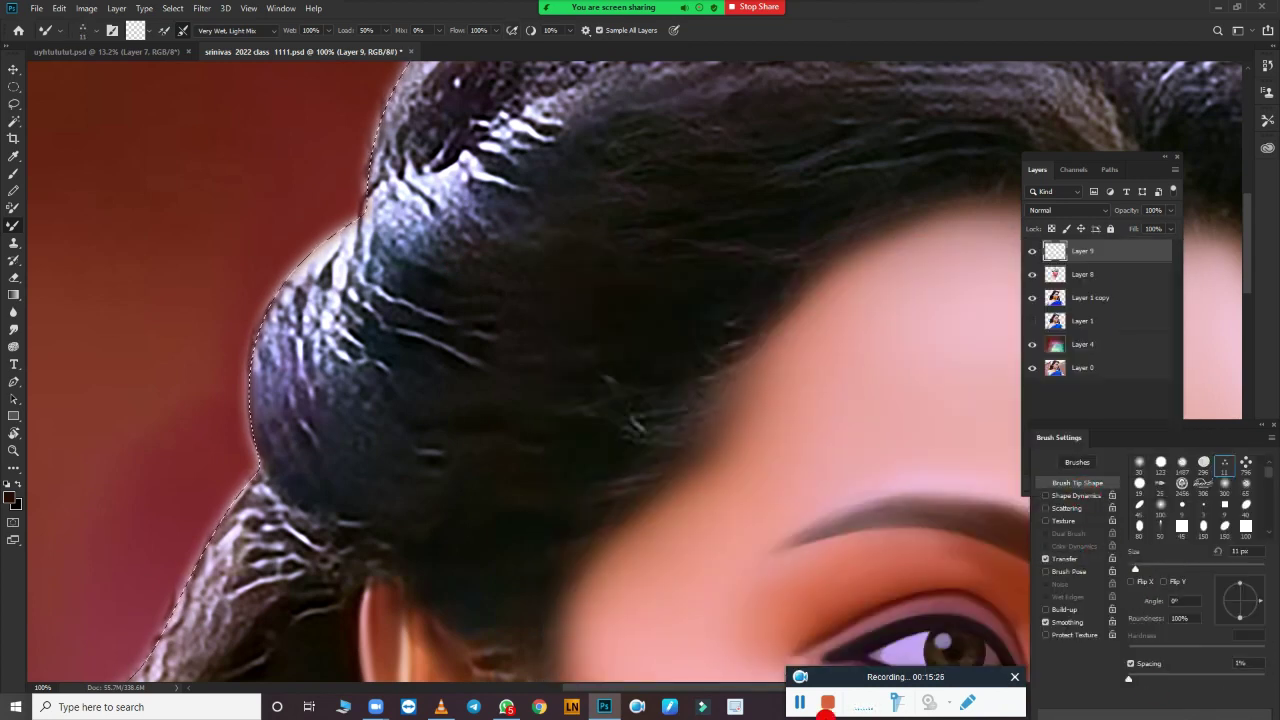
Step: Reduce the image dimensions in Image Size
key(ctrl+alt+i)
key(Return)
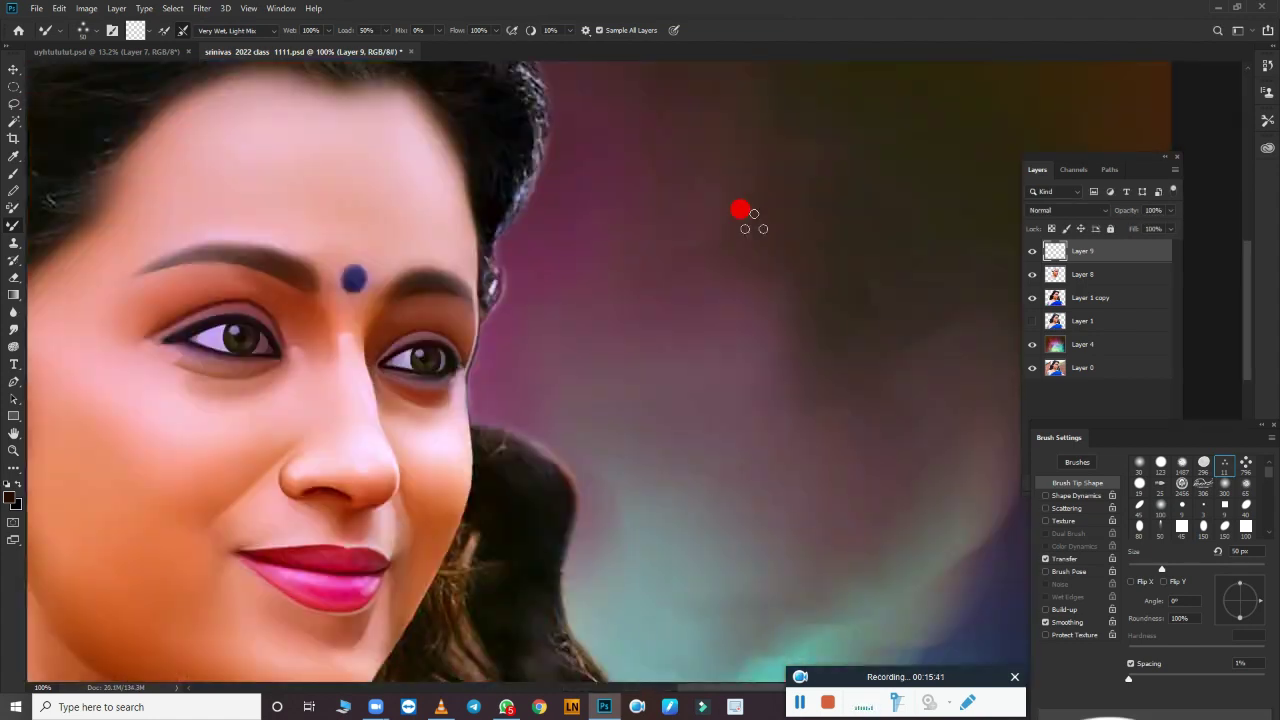
scroll(740, 210, down, 5)
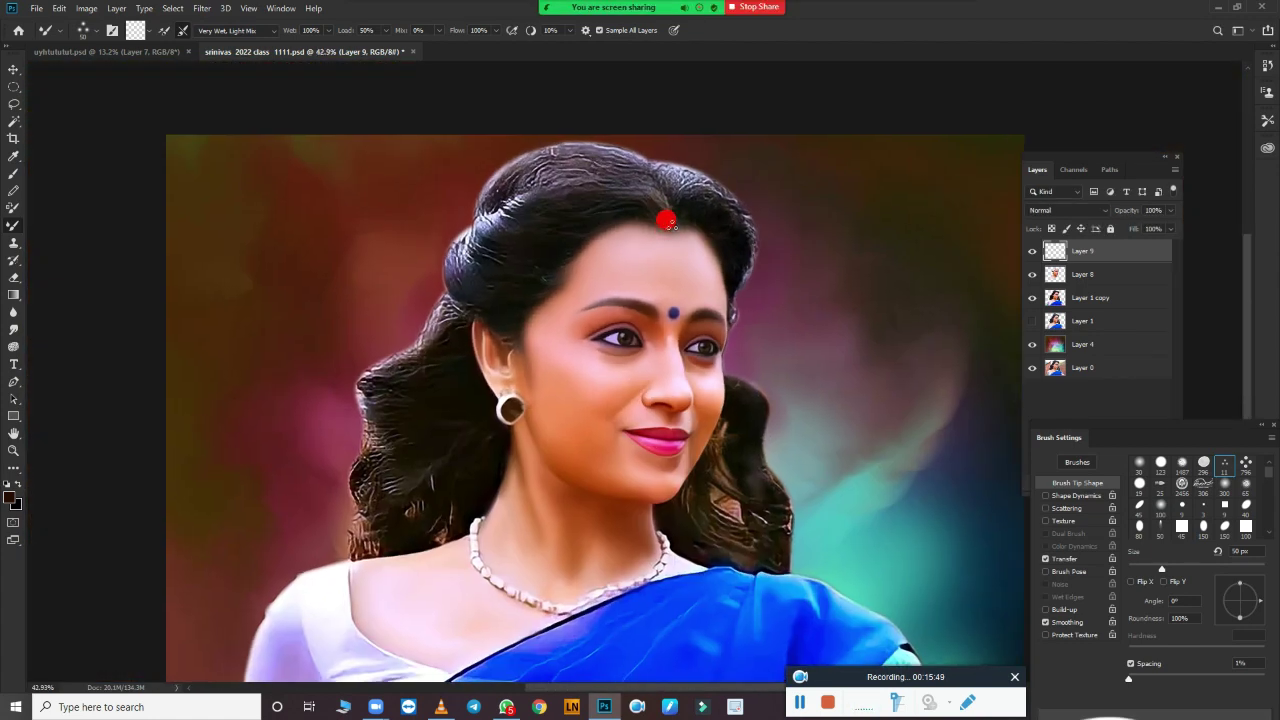
scroll(586, 286, up, 5)
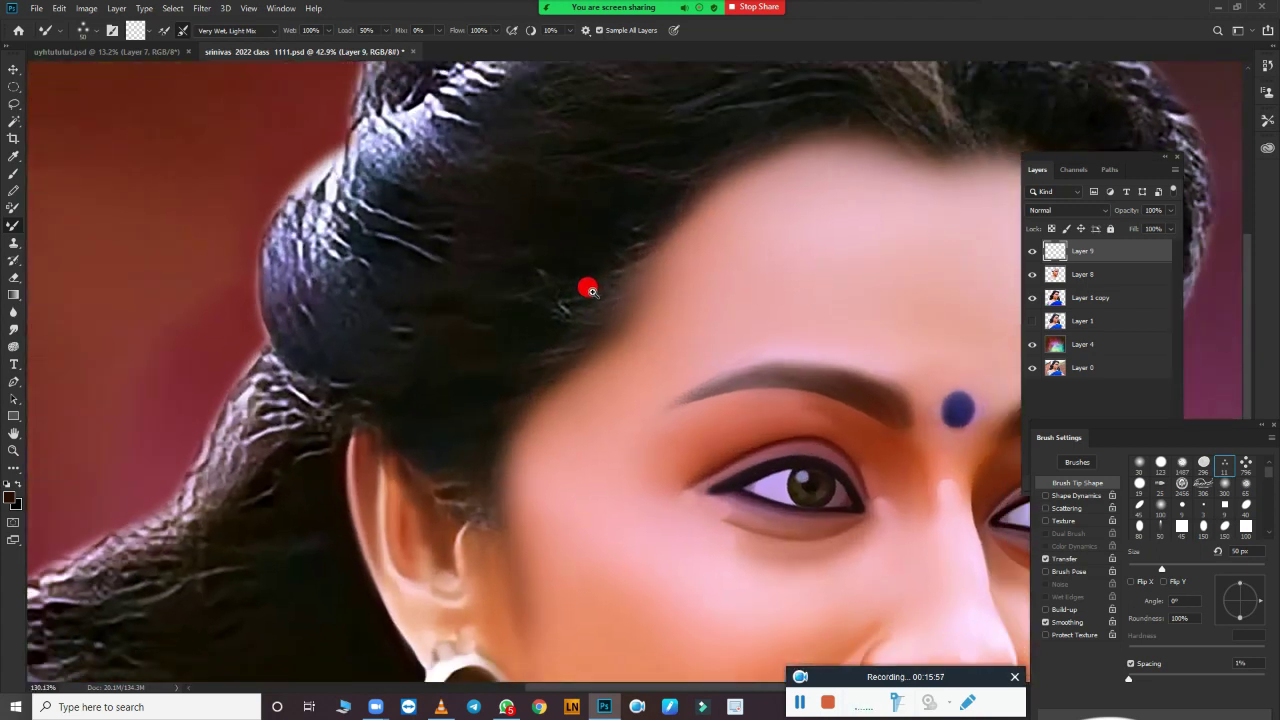
scroll(586, 286, down, 5)
Step: Duplicate the photo layer, then undo the duplicate
click(1086, 297)
key(ctrl+j)
key(ctrl+z)
key(ctrl+z)
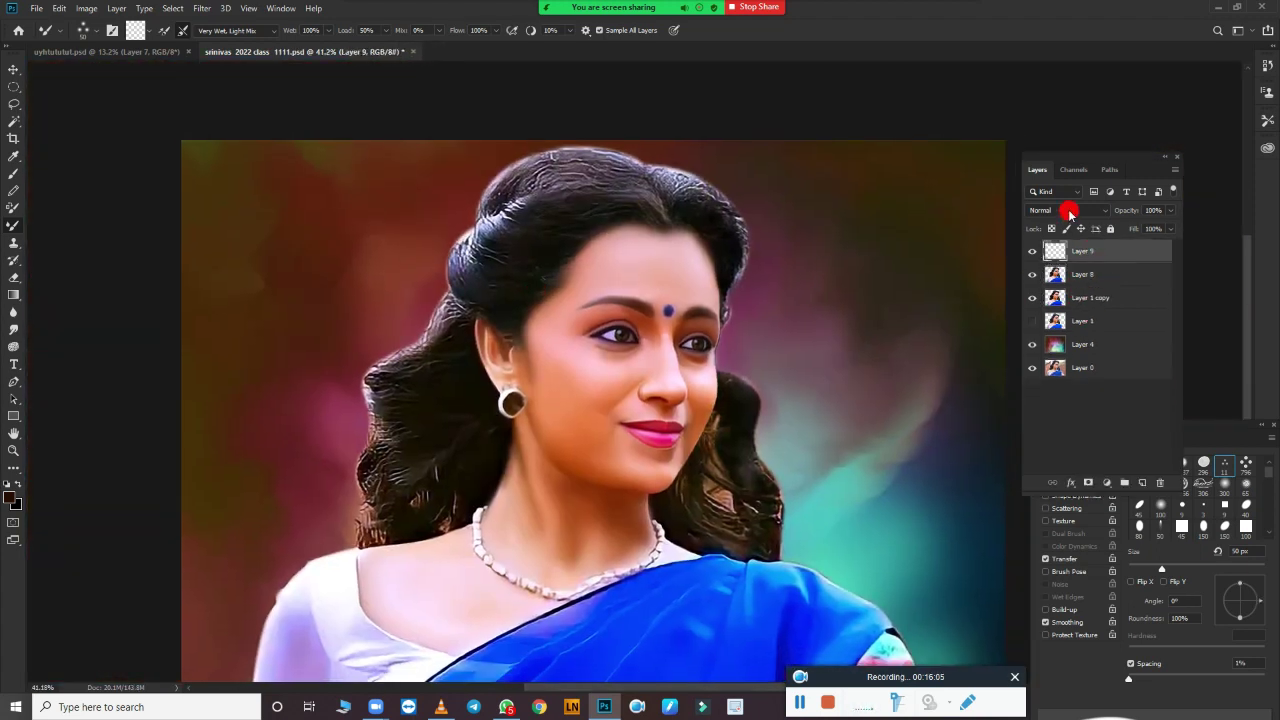
Step: Paint soft yellow over the hair and left side on Layer 9 with a 1%-hardness, ~700 px brush
key(b)
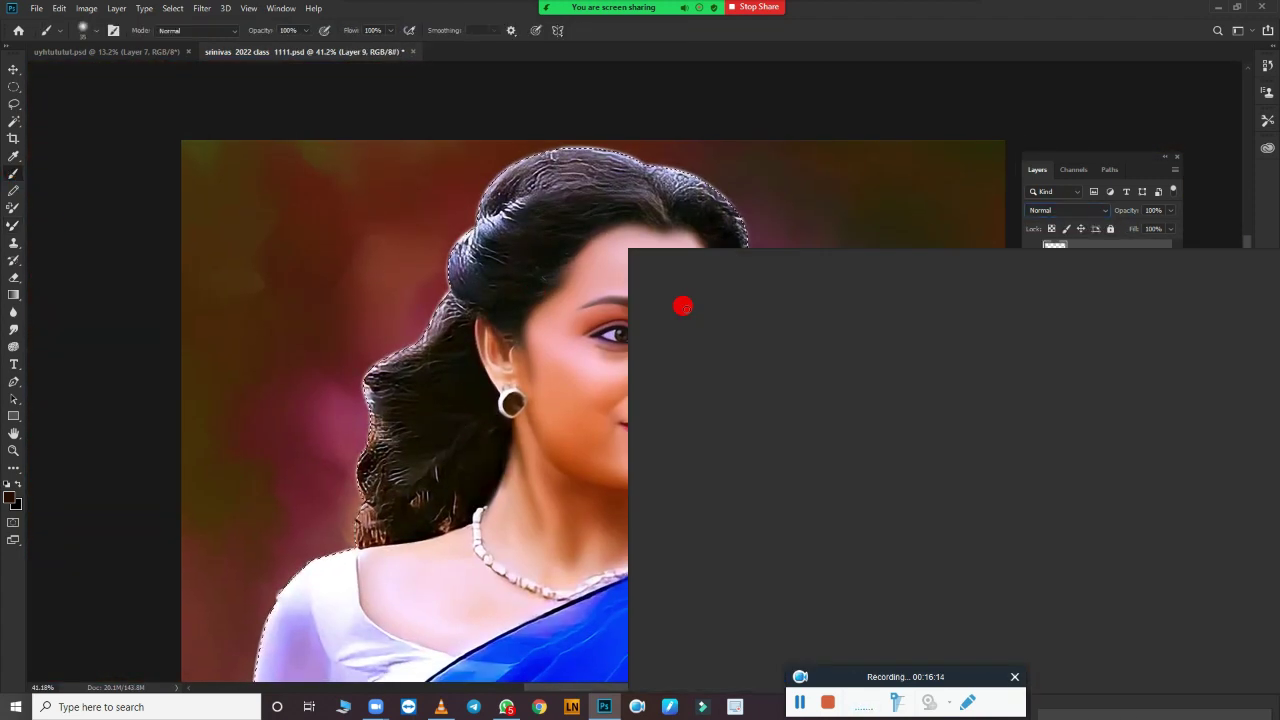
drag(1251, 652, 1145, 672)
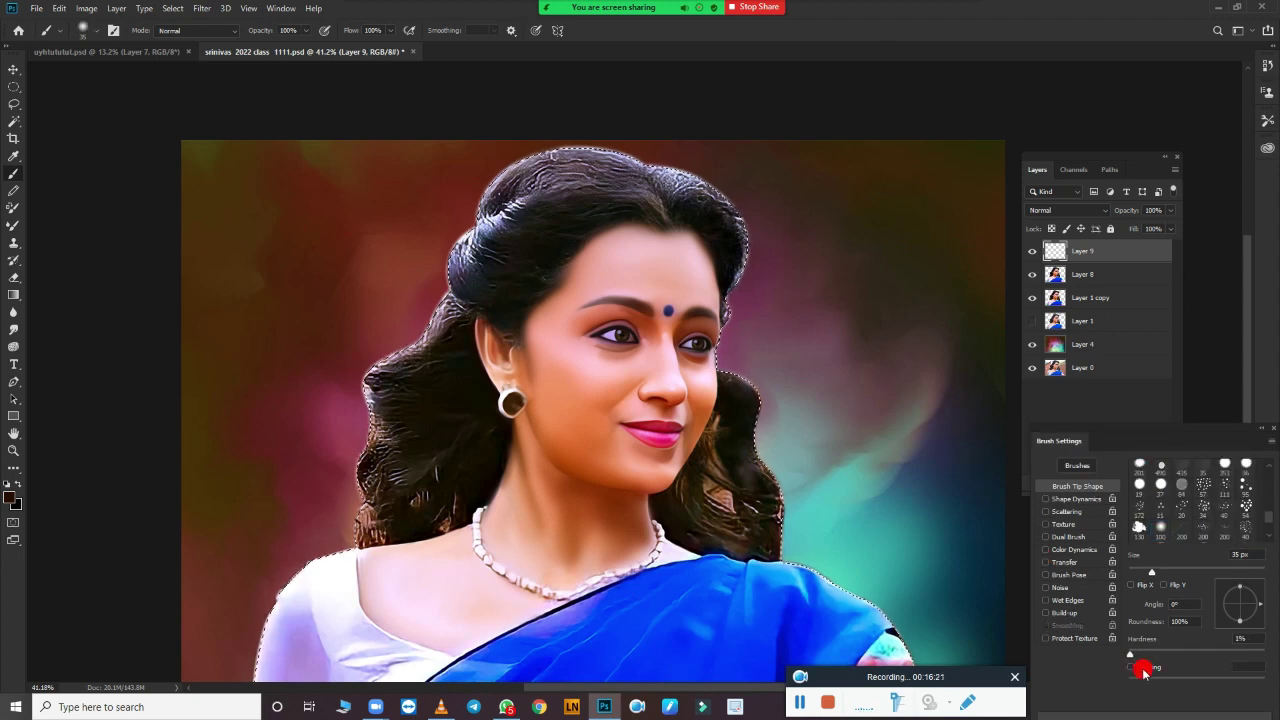
key(F6)
click(838, 92)
click(894, 63)
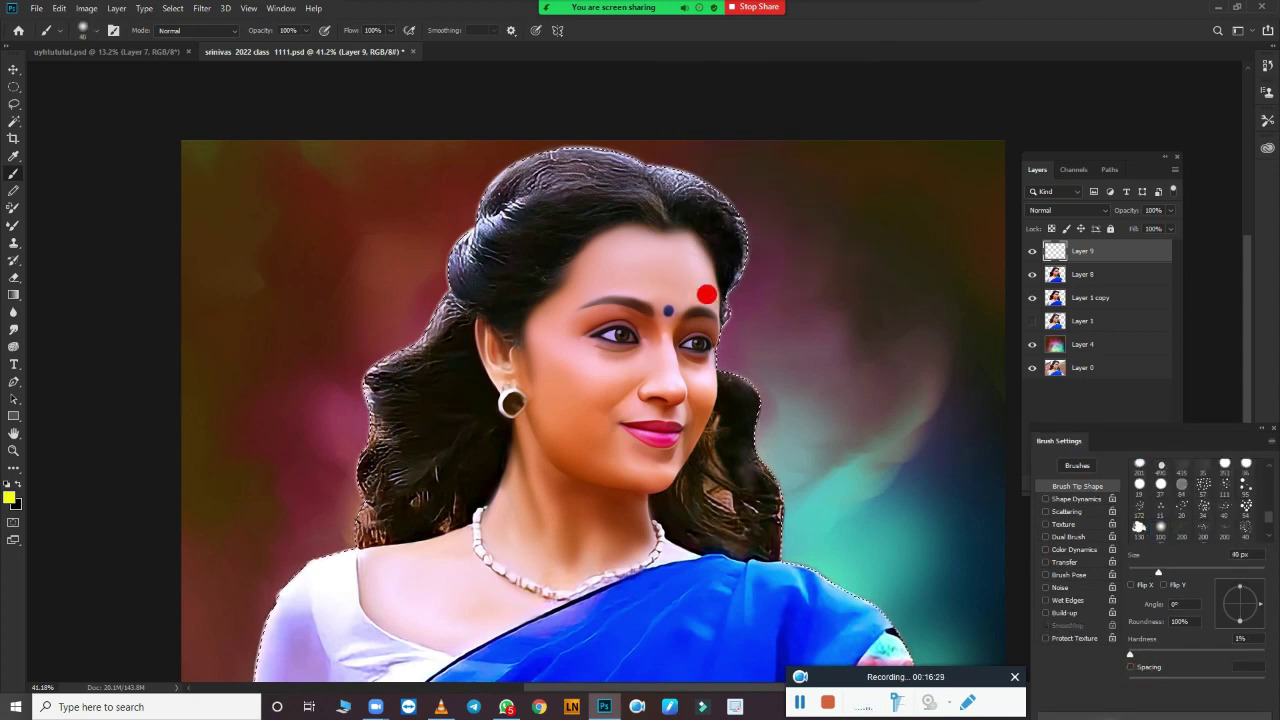
key(])
key(])
key(])
mouse_move(568, 178)
mouse_down()
mouse_move(357, 500)
mouse_move(486, 286)
mouse_move(862, 400)
mouse_up()
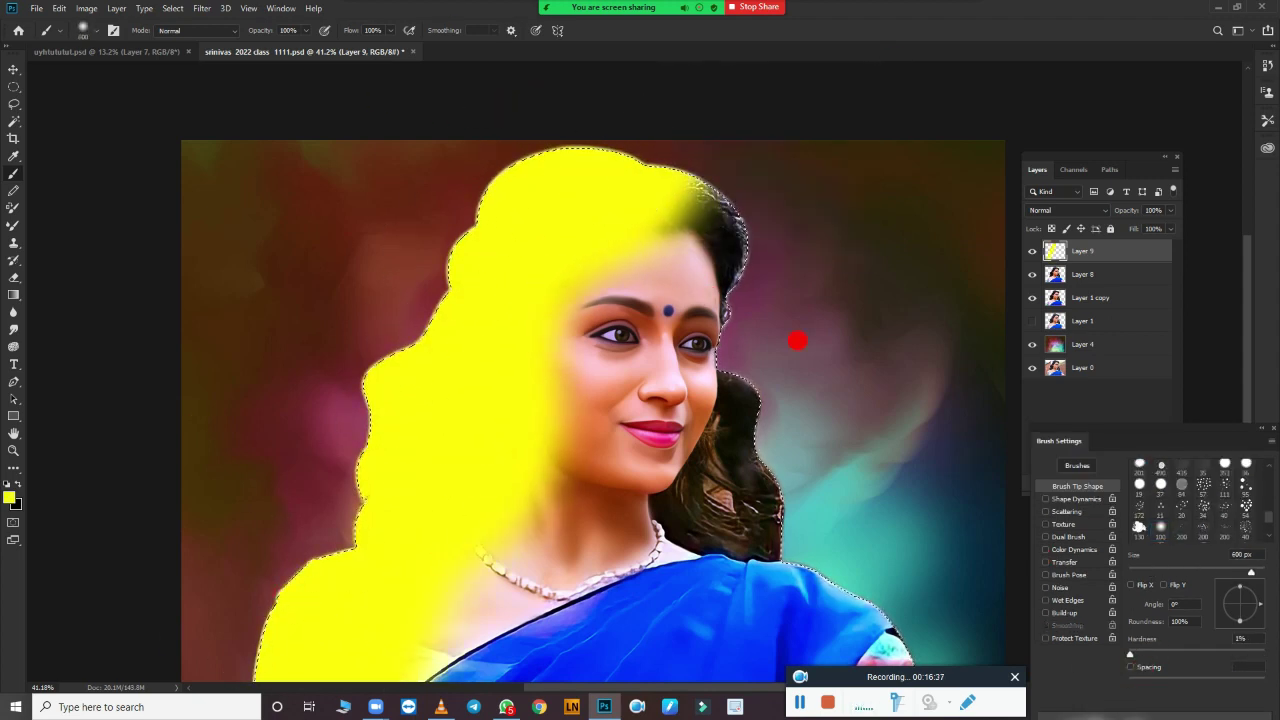
Step: Cycle the yellow layer through blend modes like Darker Color and Saturation, settling on Overlay
click(1085, 216)
click(1060, 300)
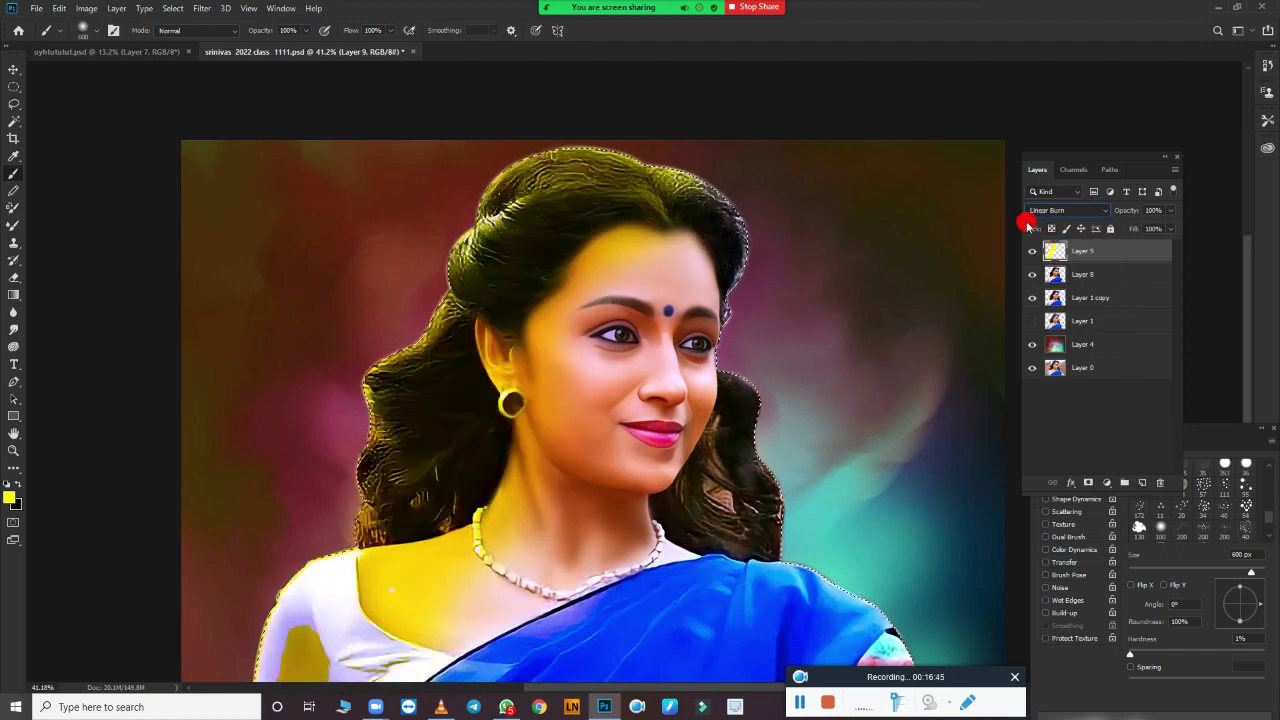
key(Down)
key(Down)
key(Down)
key(Down)
key(Down)
key(Down)
key(Down)
key(Down)
key(Down)
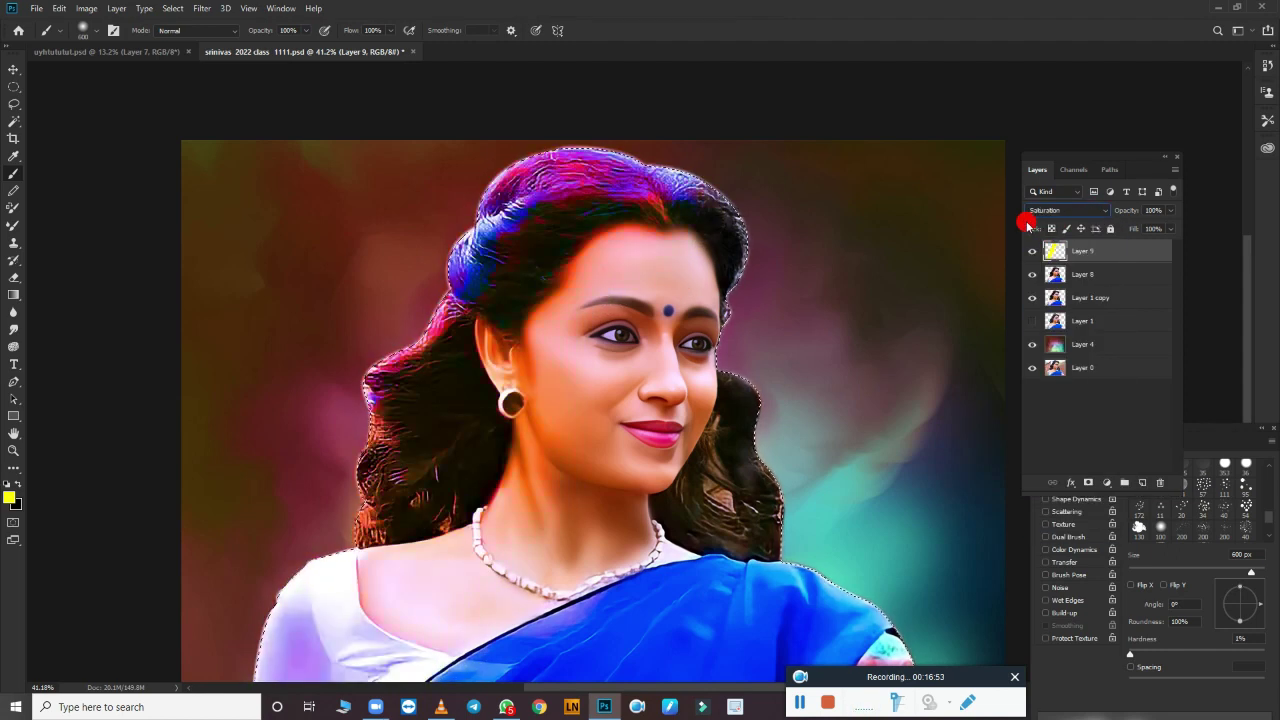
key(Down)
key(Up)
key(Down)
key(Up)
key(Down)
key(Up)
key(Up)
key(Up)
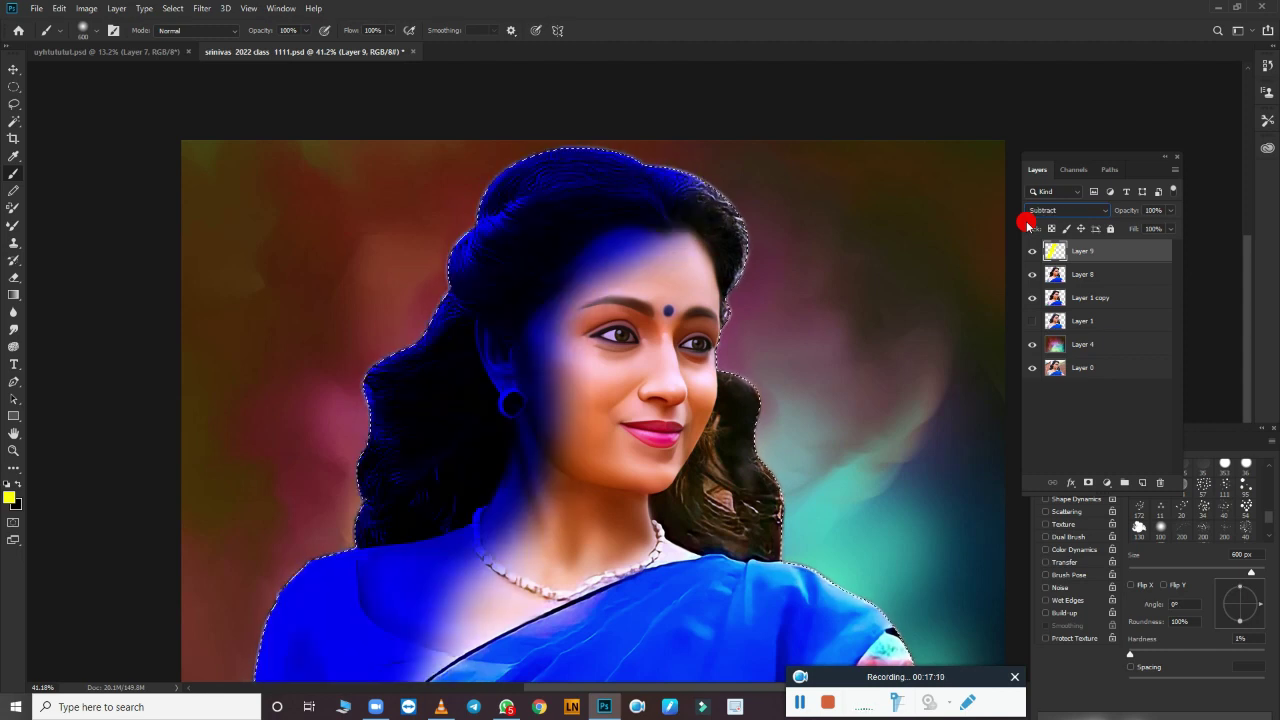
key(Up)
key(Up)
key(Up)
key(Up)
key(Up)
key(Up)
key(Up)
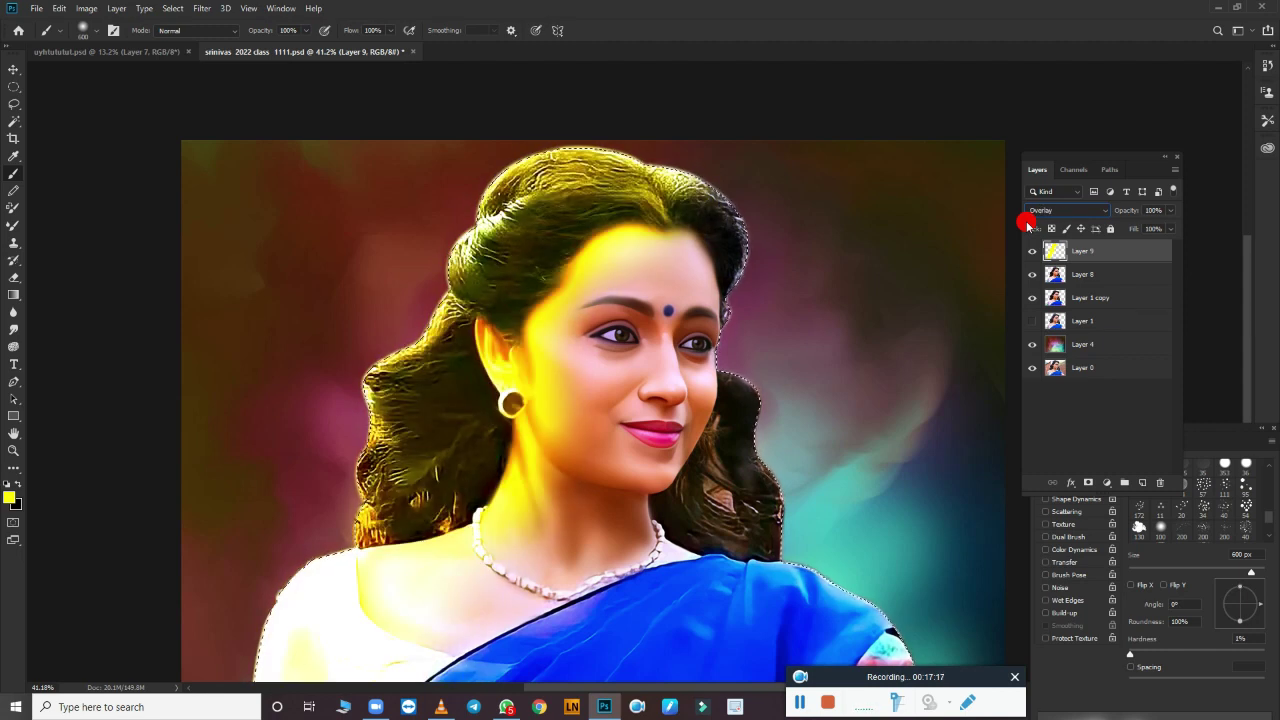
Step: Split the Blend If sliders so the yellow stays out of the darkest and whitest tones
click(1070, 482)
click(1085, 497)
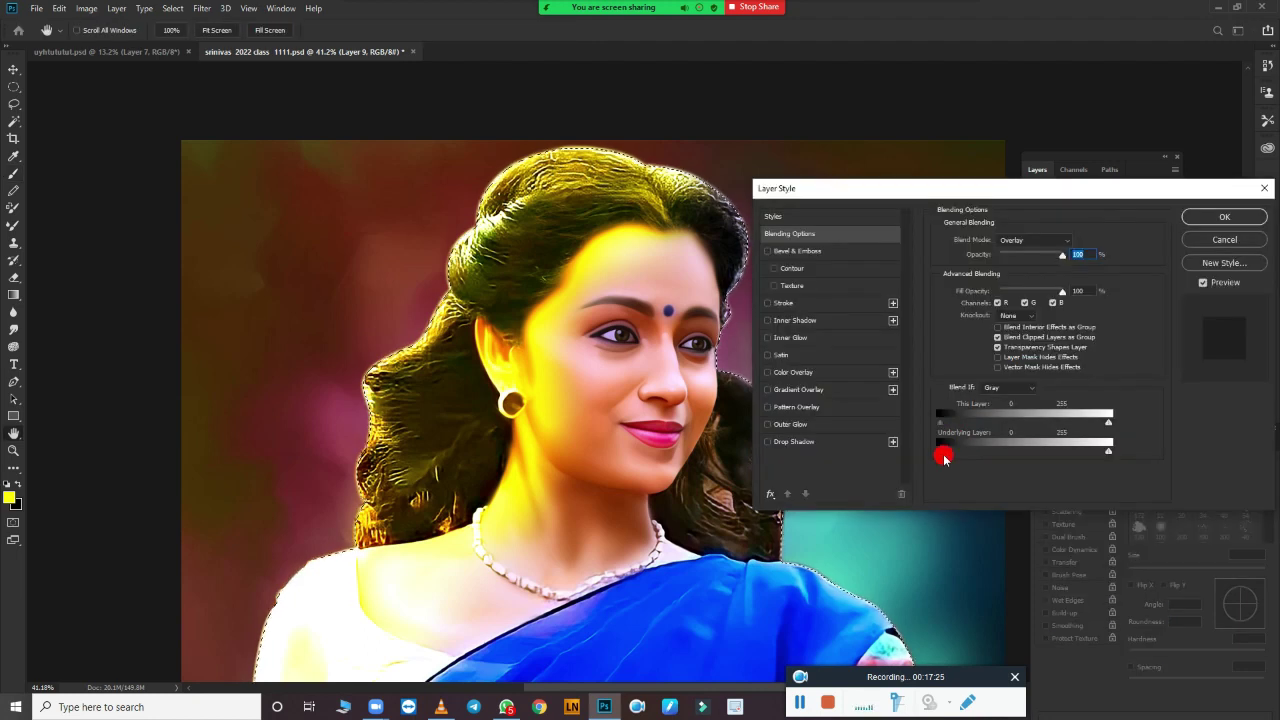
drag(944, 458, 1005, 457)
drag(1108, 452, 1025, 457)
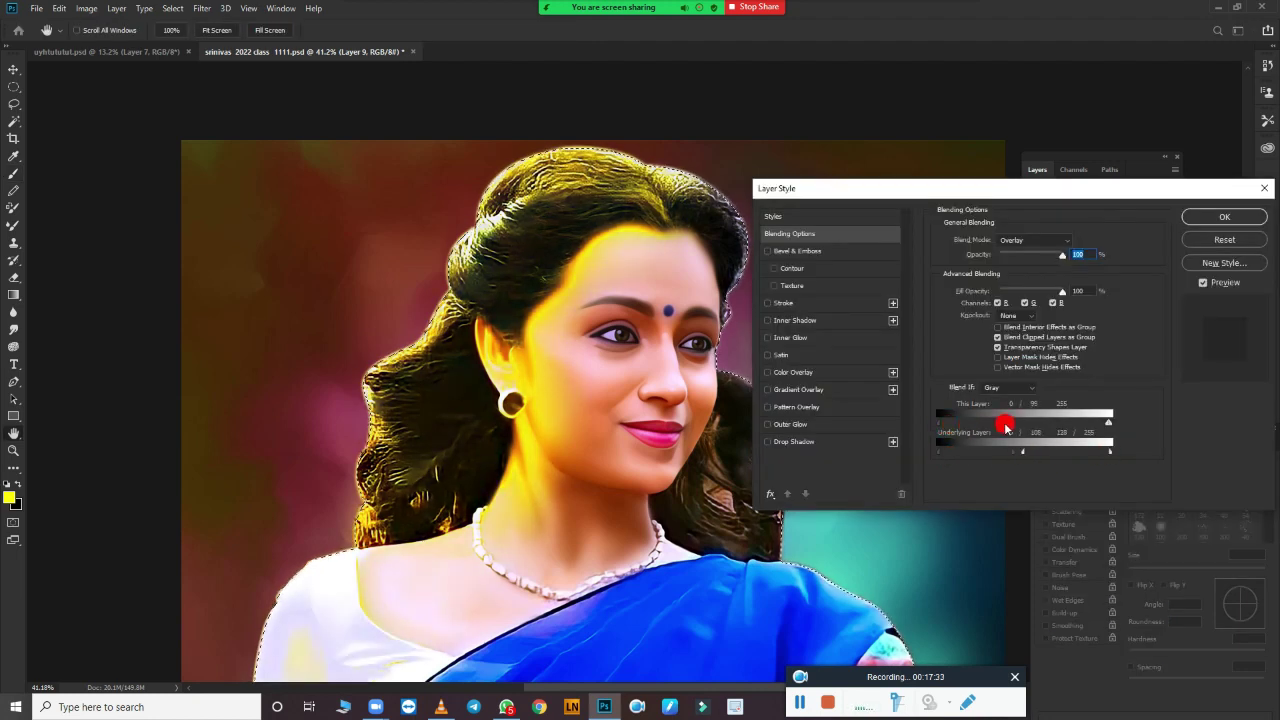
drag(1096, 428, 1086, 421)
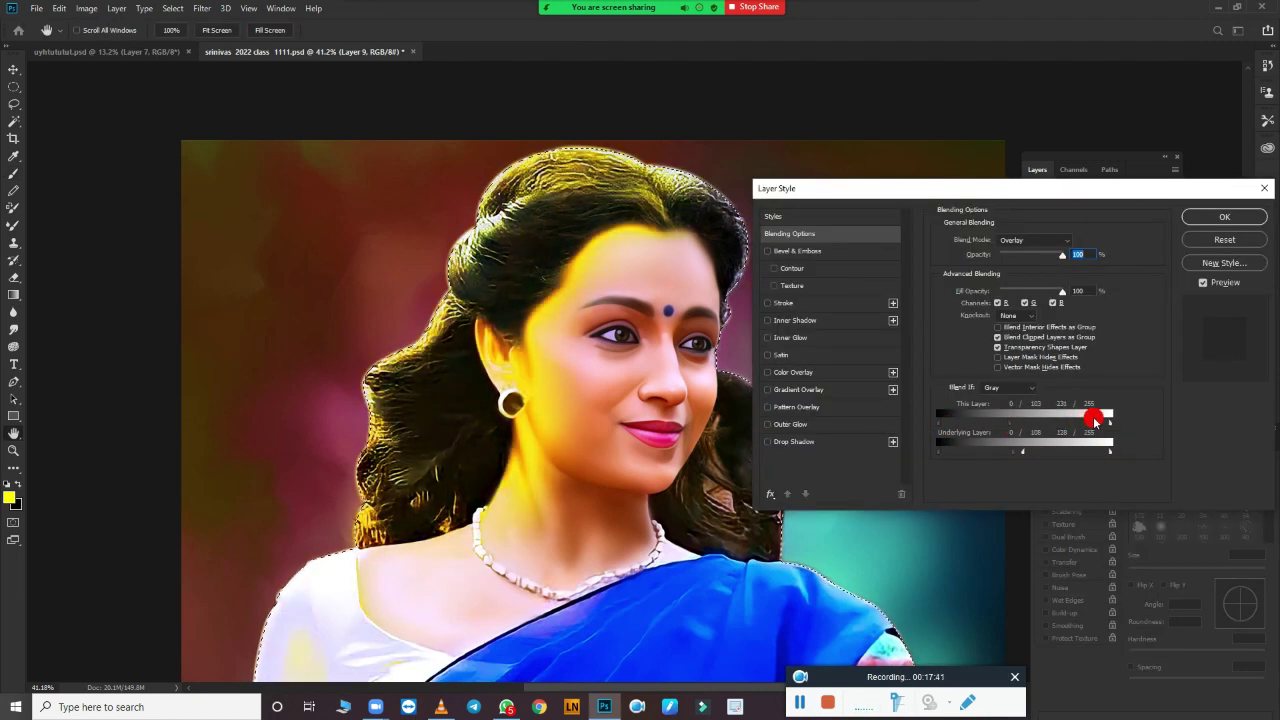
key(Return)
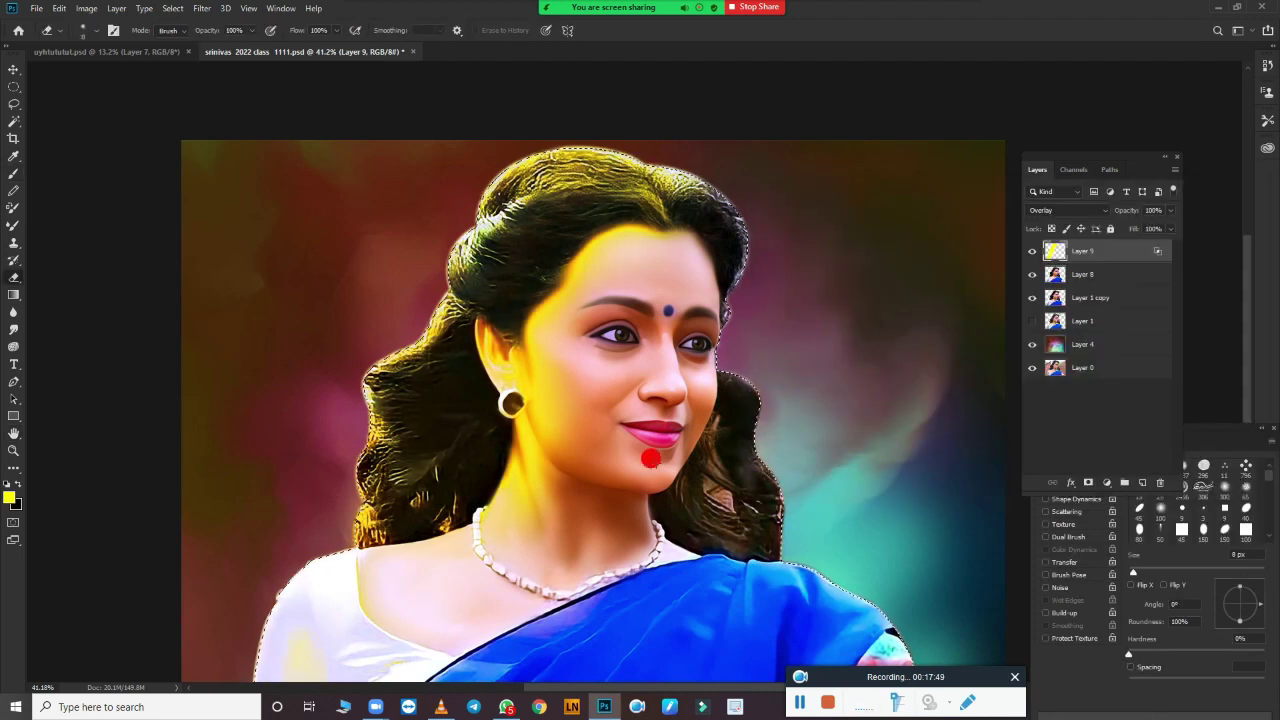
Step: Erase the yellow from the face, ear and neck with an 800 px eraser, then add an empty layer
key(bracketright)
key(bracketright)
key(bracketright)
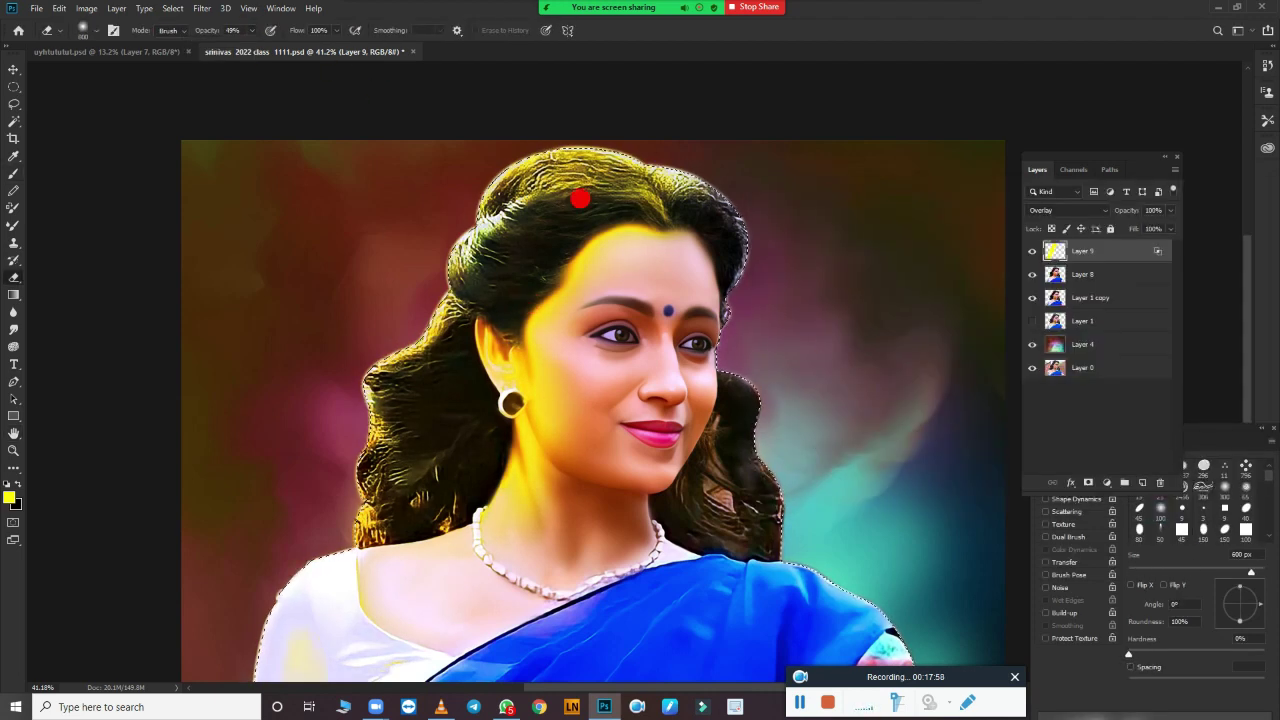
mouse_move(580, 199)
mouse_down()
mouse_move(400, 549)
mouse_move(310, 615)
mouse_up()
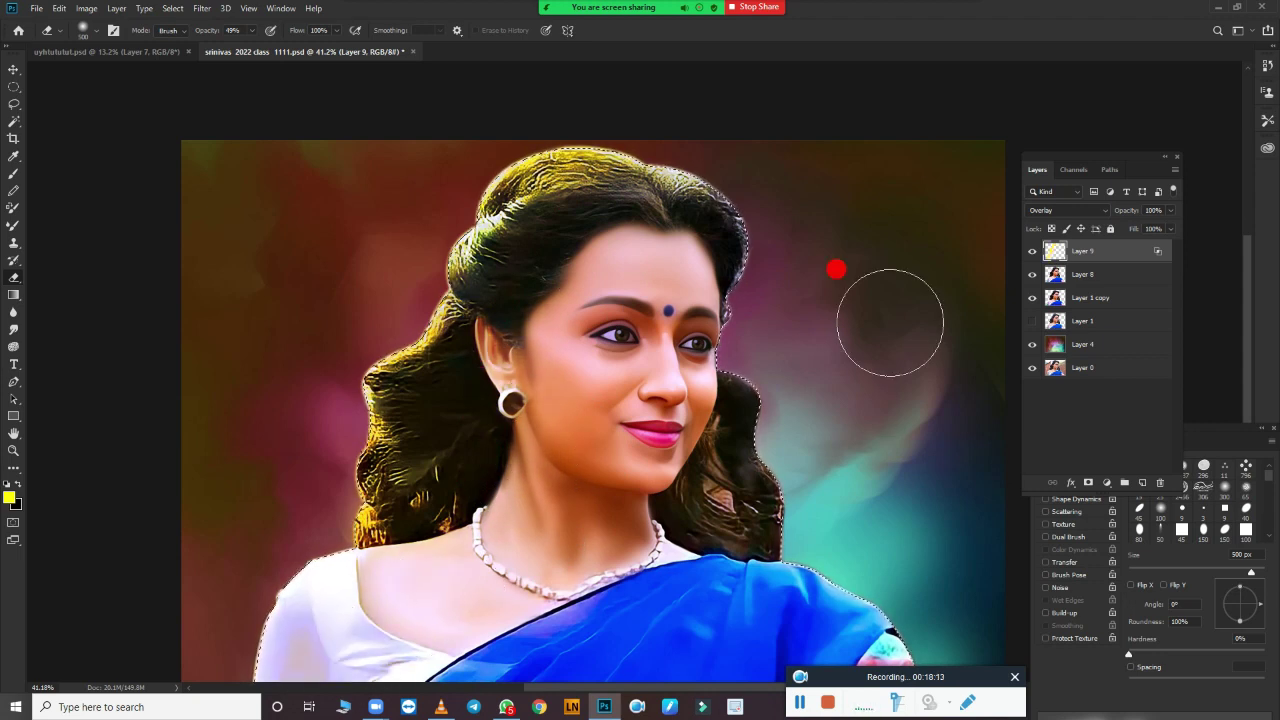
key(ctrl+d)
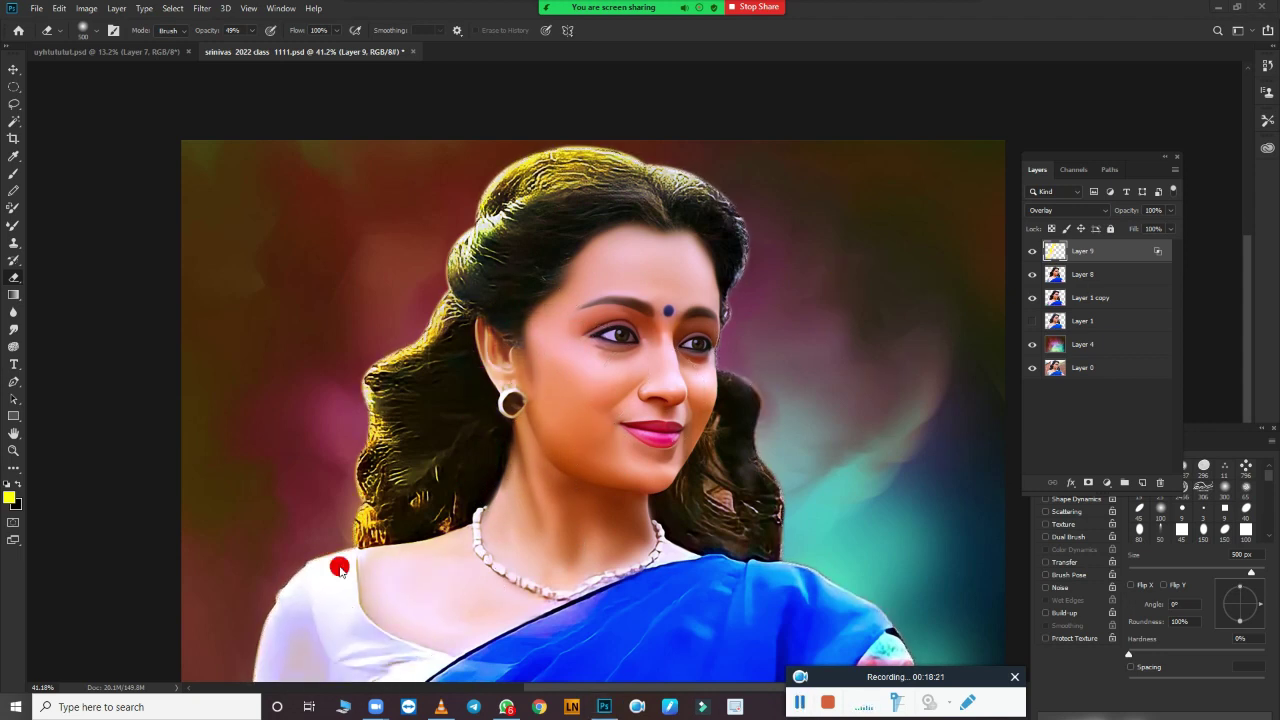
key(ctrl+shift+d)
key(ctrl+shift+alt+n)
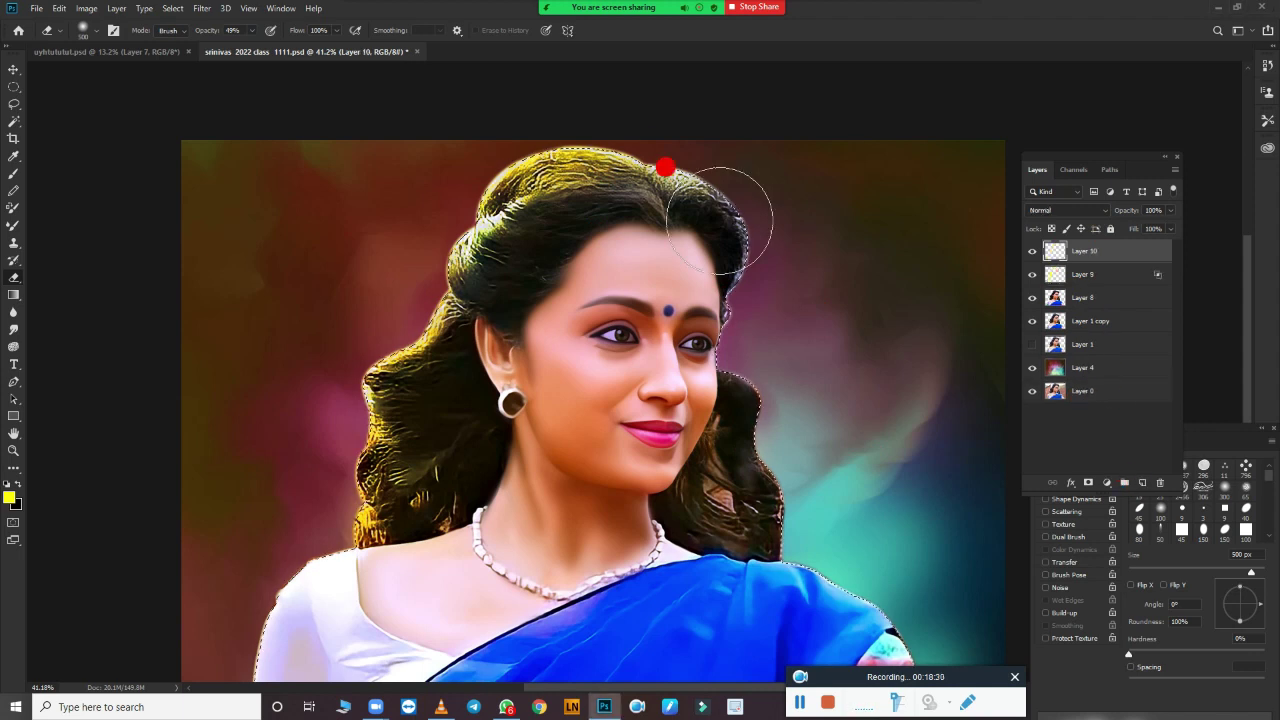
Step: Paint yellow over the right side on Layer 10 as Overlay and erase it from the face
key(b)
mouse_move(720, 215)
mouse_down()
mouse_move(737, 497)
mouse_move(642, 119)
mouse_up()
click(1067, 210)
click(1068, 373)
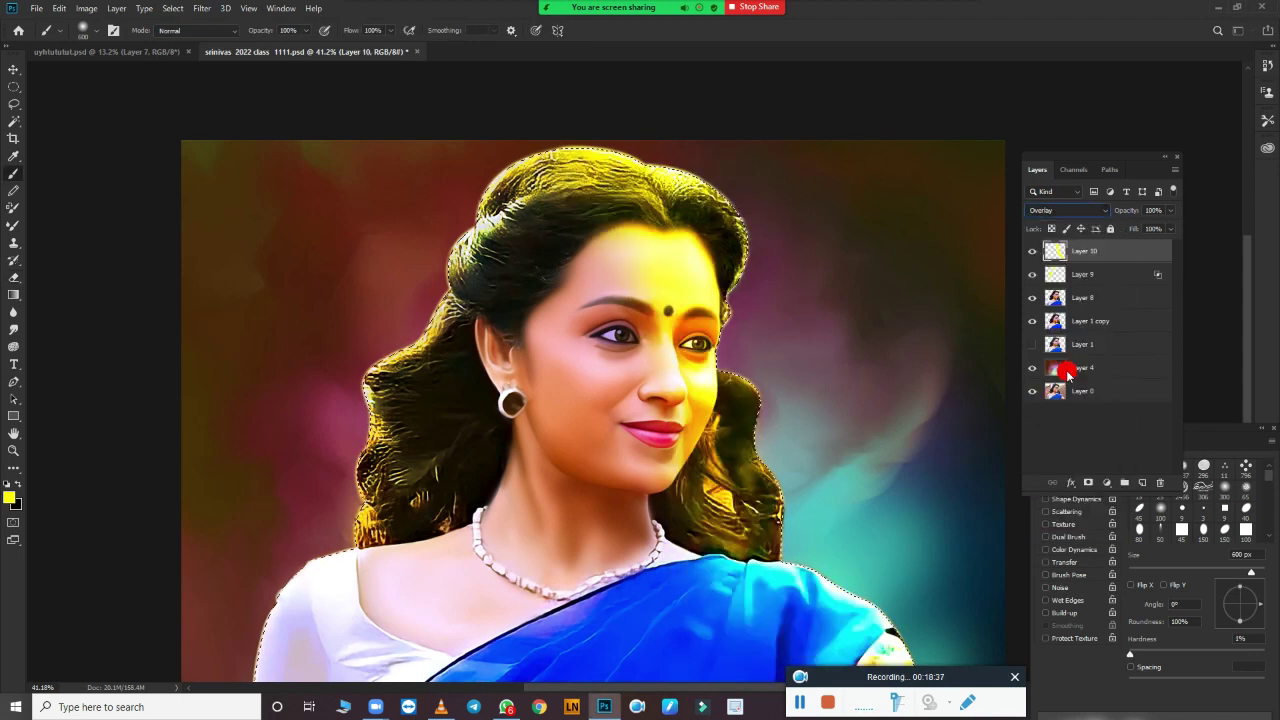
key(e)
mouse_move(571, 297)
mouse_down()
mouse_move(589, 223)
mouse_move(598, 347)
mouse_move(714, 626)
mouse_up()
Step: Shift Layer 10's tint to red, give Layer 9 a blue-purple tint, and lower Layer 10's fill
key(ctrl+u)
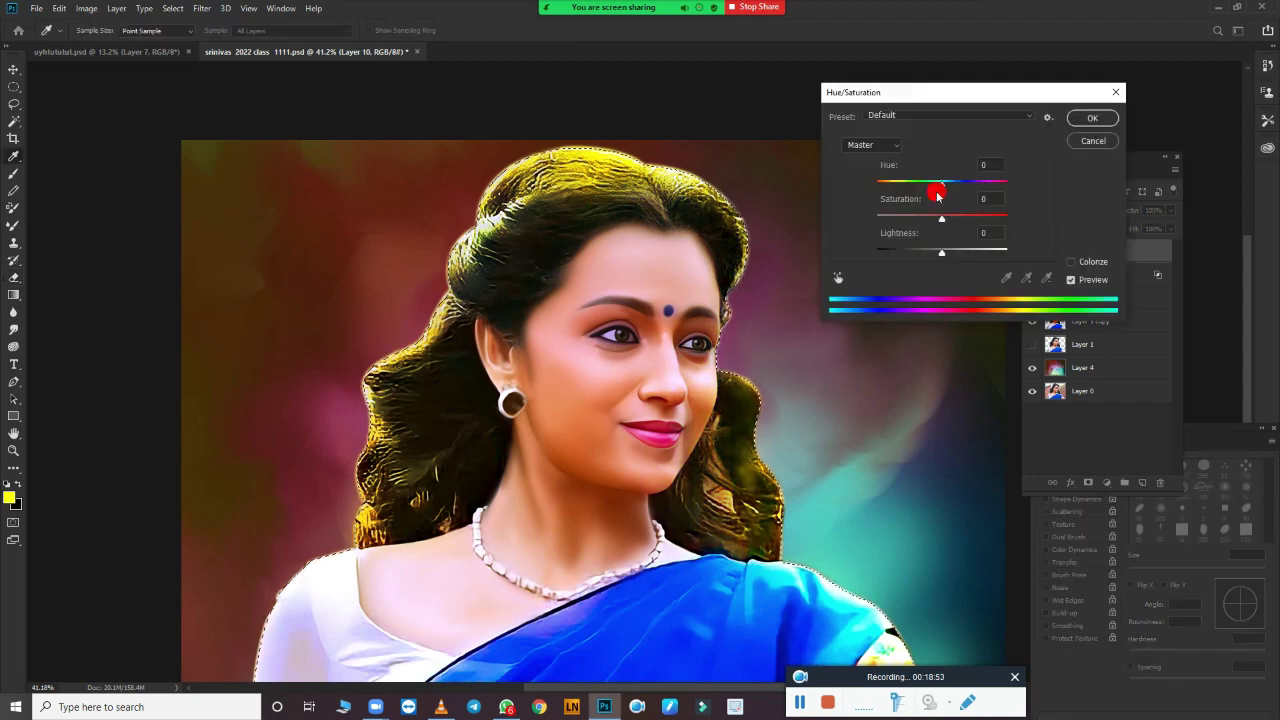
mouse_move(941, 186)
mouse_down()
mouse_move(886, 183)
mouse_move(992, 180)
mouse_up()
click(1092, 117)
click(1088, 268)
key(ctrl+u)
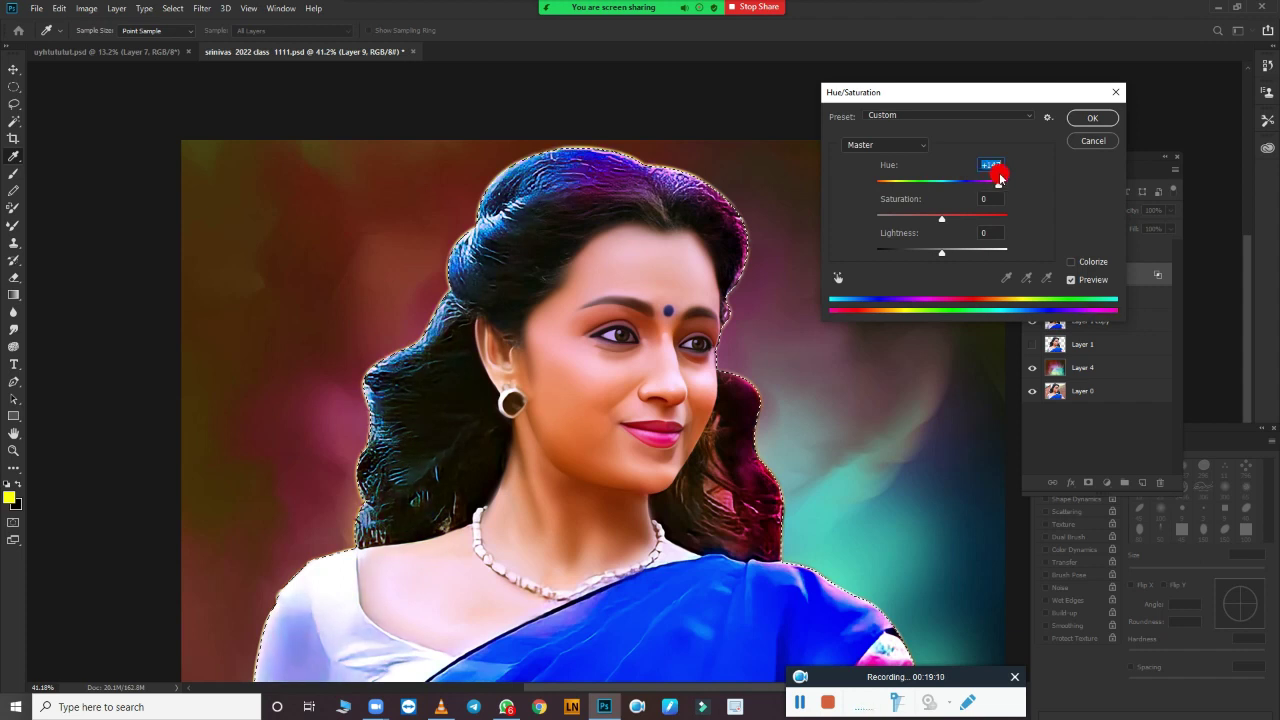
key(Return)
click(1116, 249)
drag(1170, 229, 1157, 249)
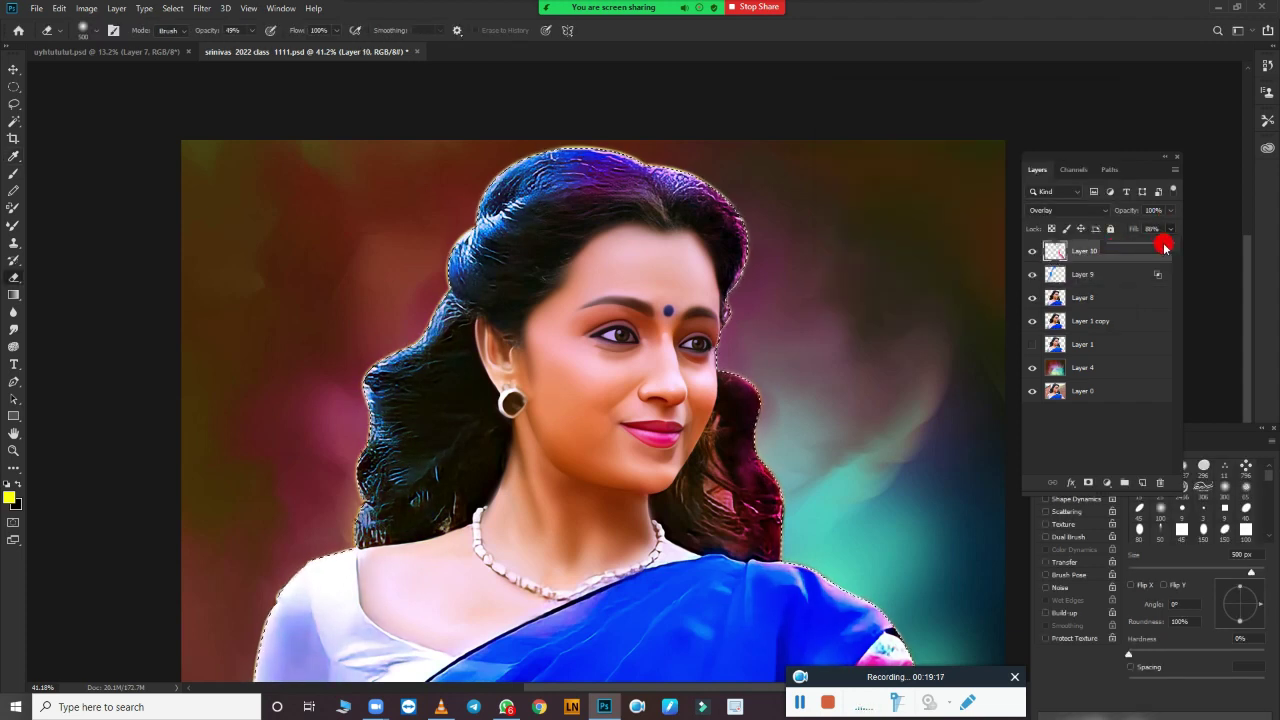
Step: Shift Layer 9's hair tint to golden with Hue/Saturation
click(1130, 283)
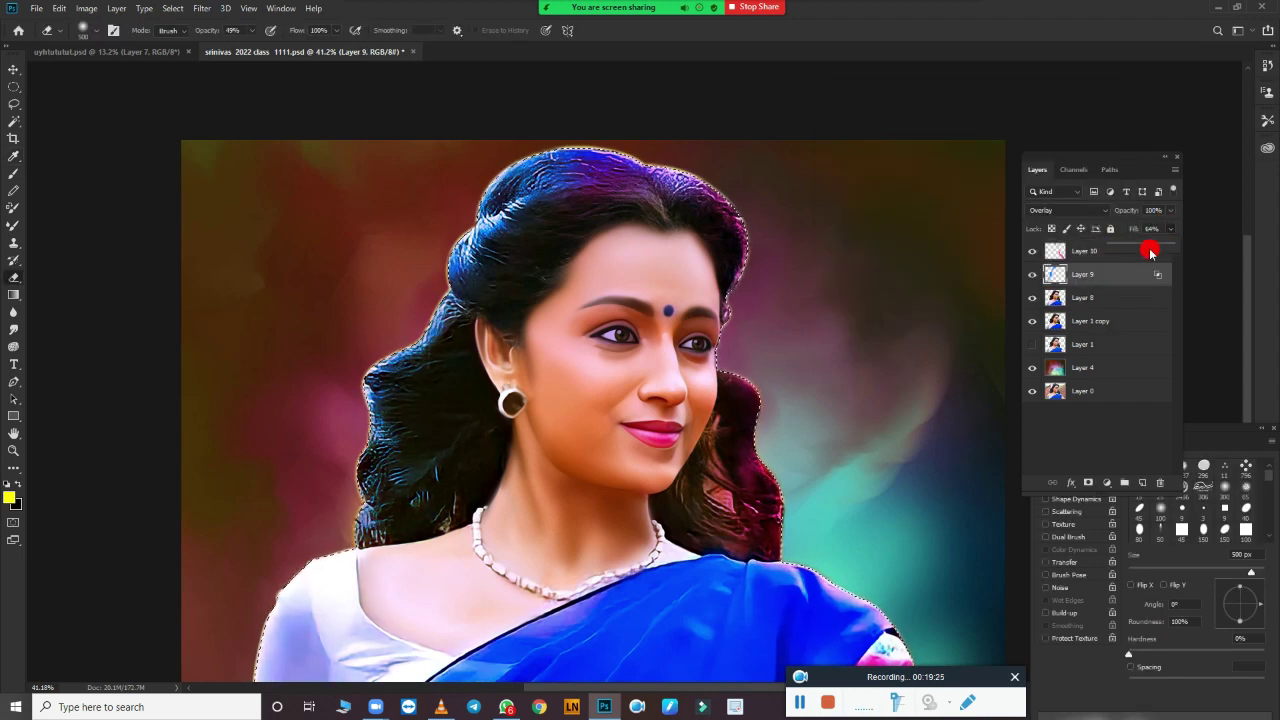
key(ctrl+u)
drag(941, 181, 884, 195)
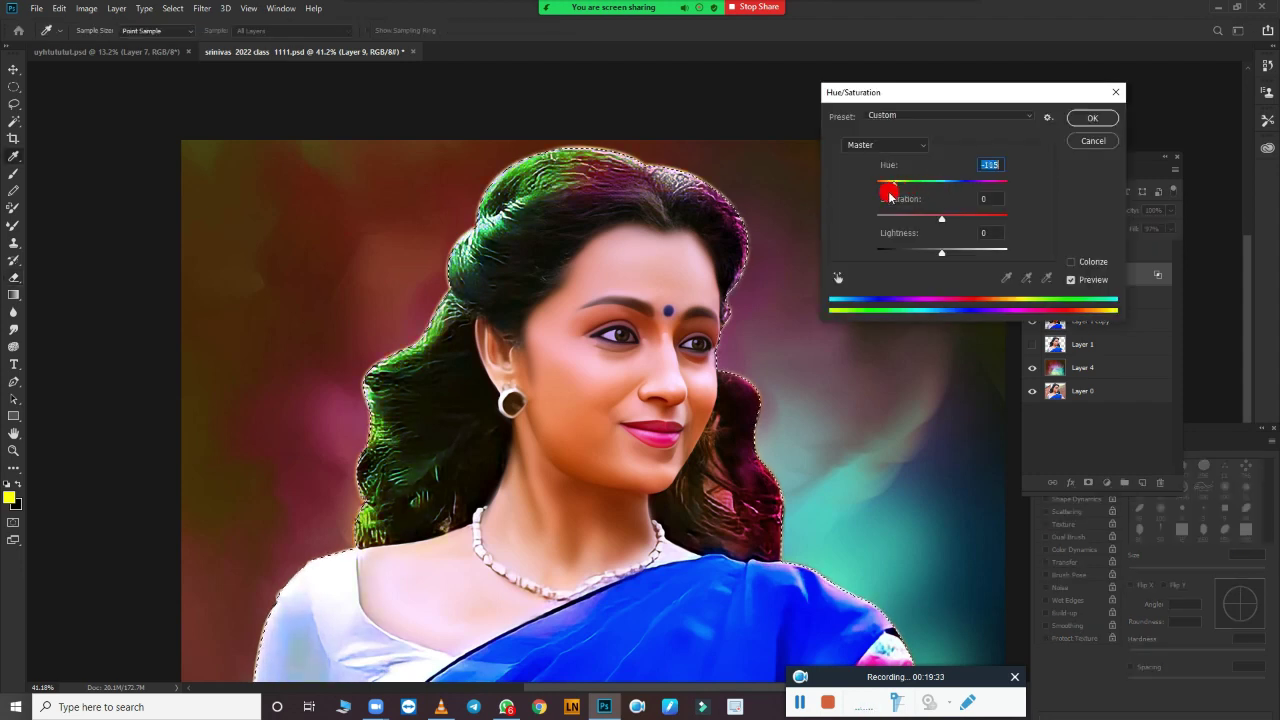
click(1072, 122)
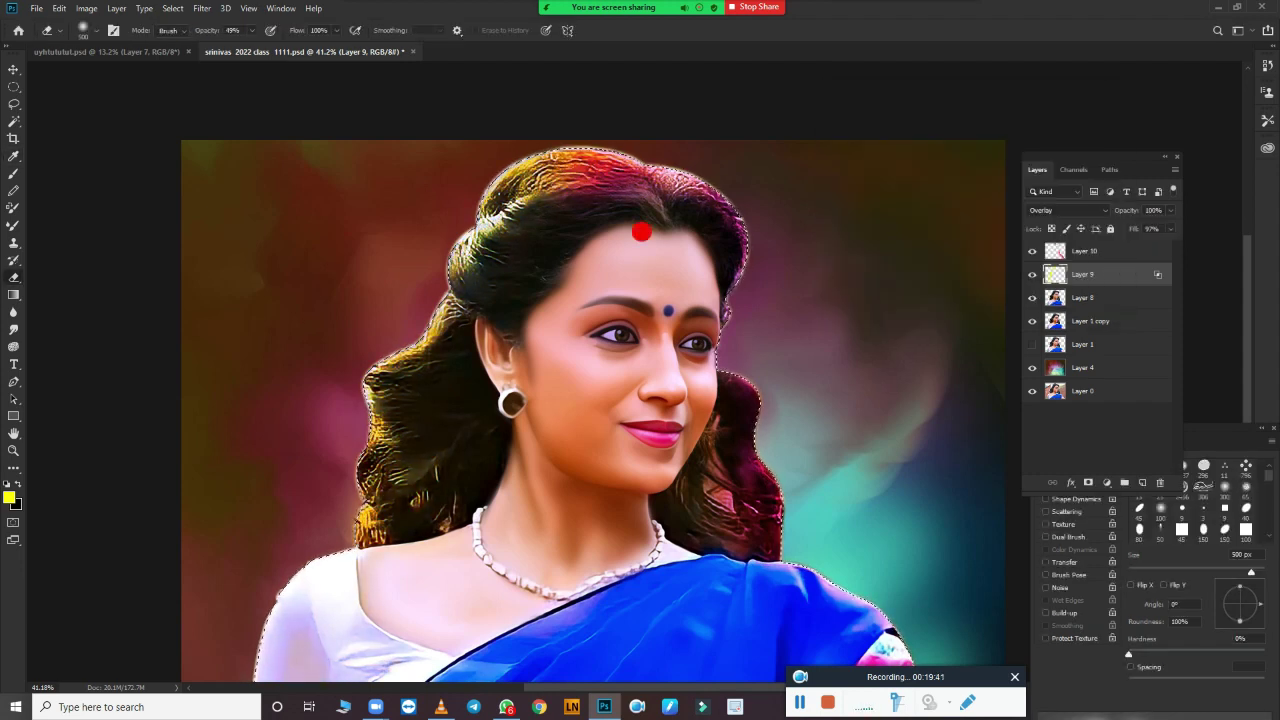
key(e)
key(alt+bracketright)
Step: Merge Layer 8 with the tint layers and load the hair outline as a selection
shift+click(1090, 297)
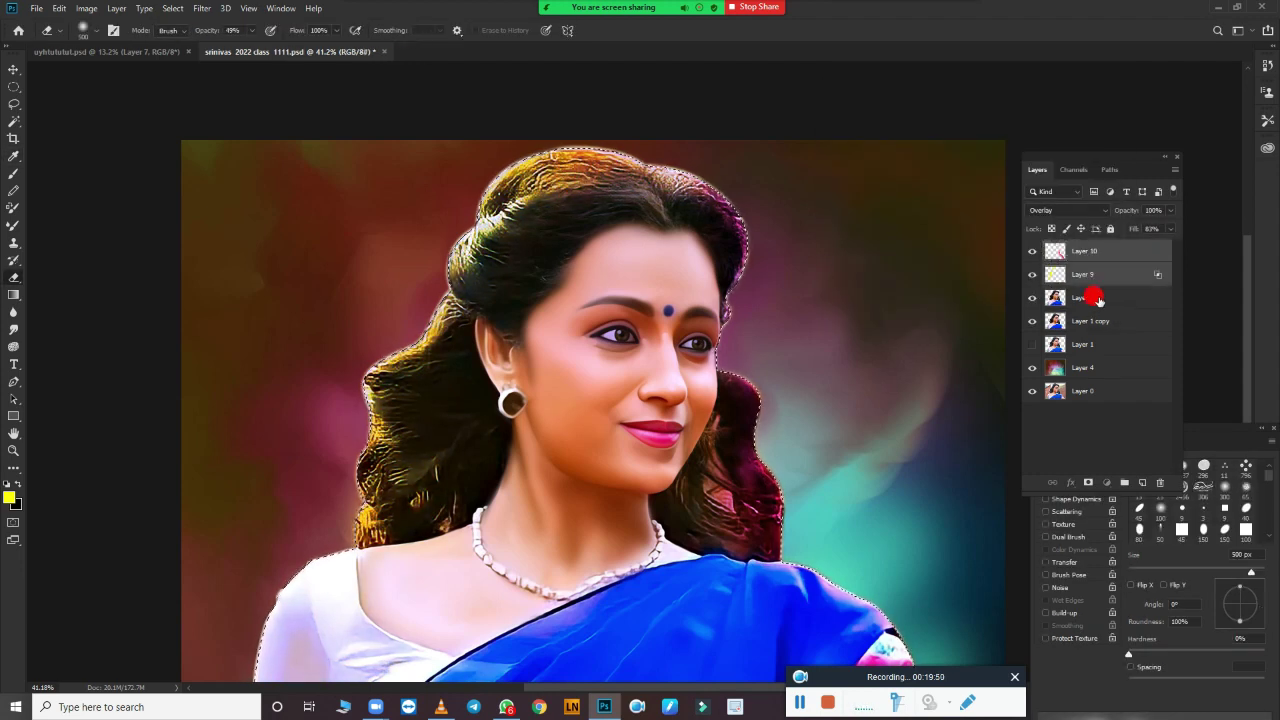
key(ctrl+e)
scroll(577, 245, up, 5)
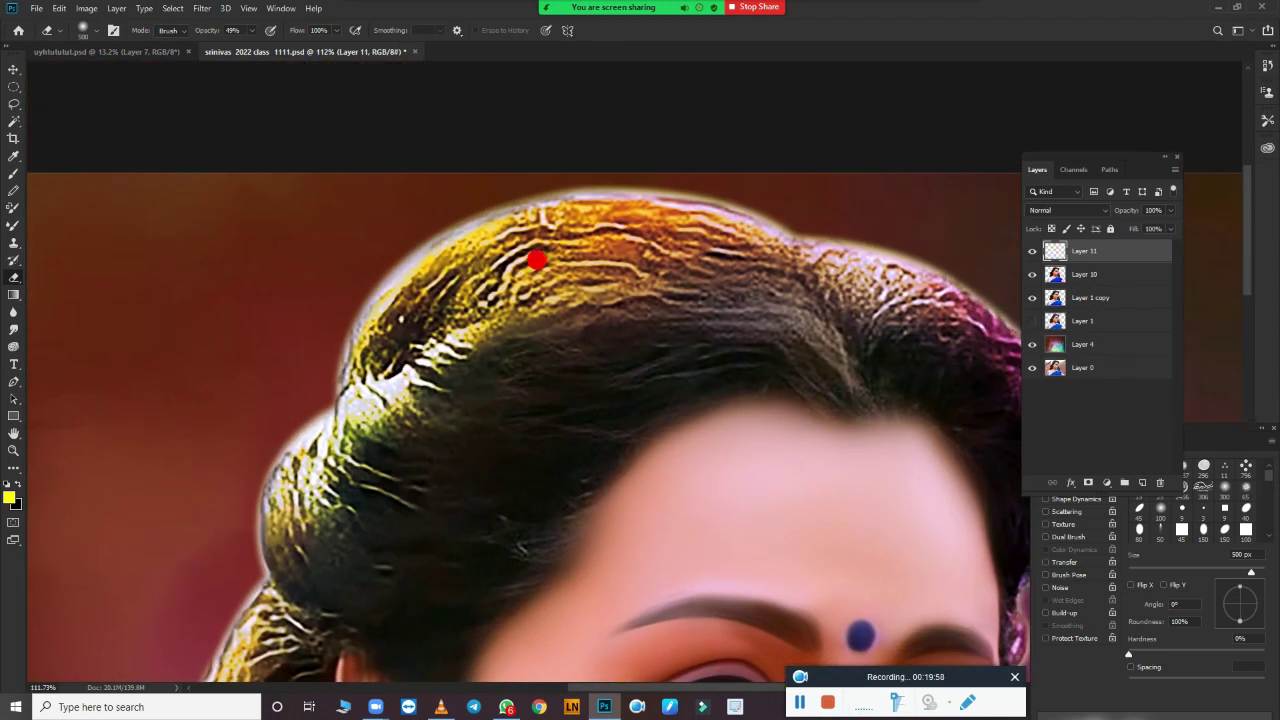
ctrl+click(1052, 283)
scroll(691, 369, up, 2)
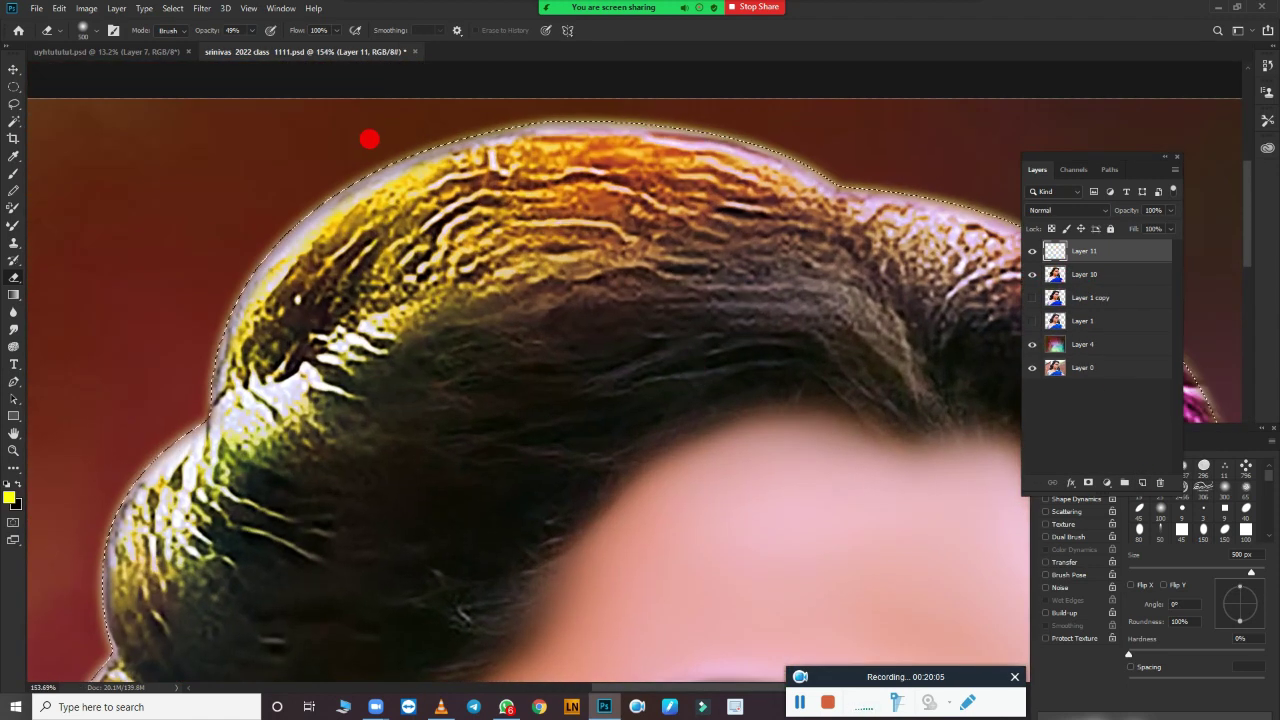
Step: Switch to the Smudge tool at 90% strength and dismiss the warning message
key(r)
right_click(431, 283)
key(Escape)
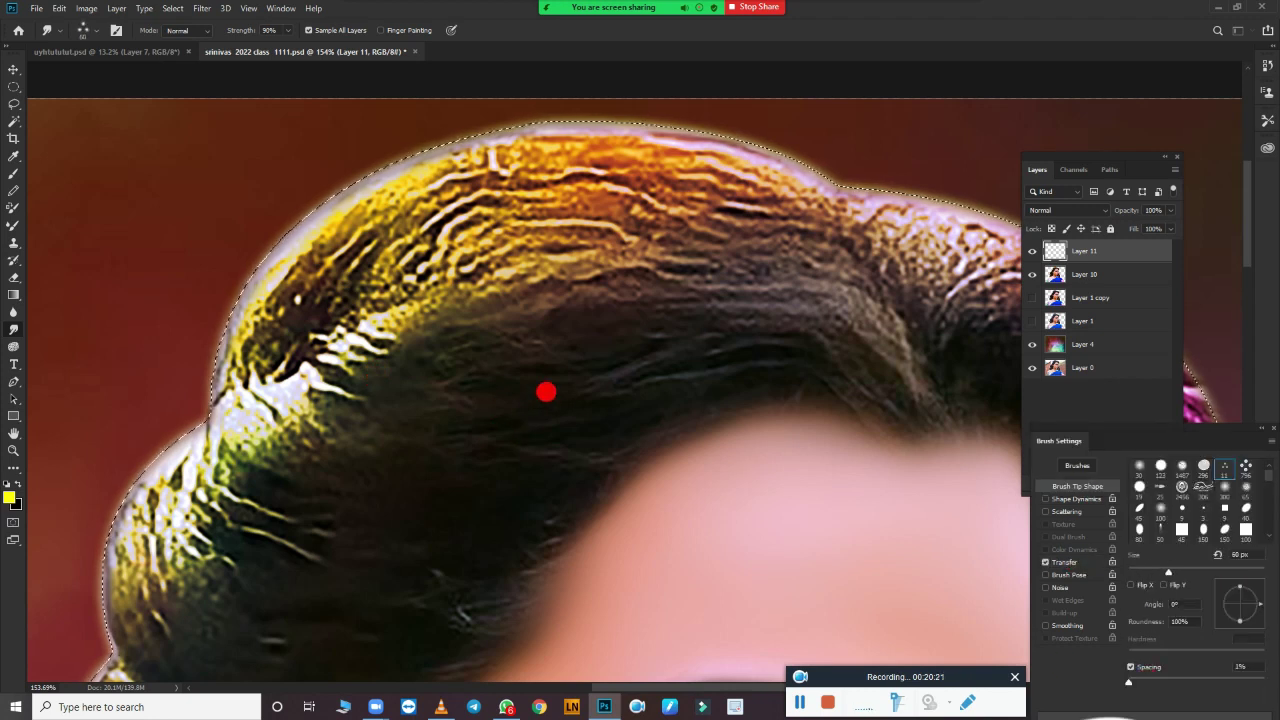
scroll(614, 431, down, 2)
scroll(517, 243, down, 2)
scroll(449, 277, down, 2)
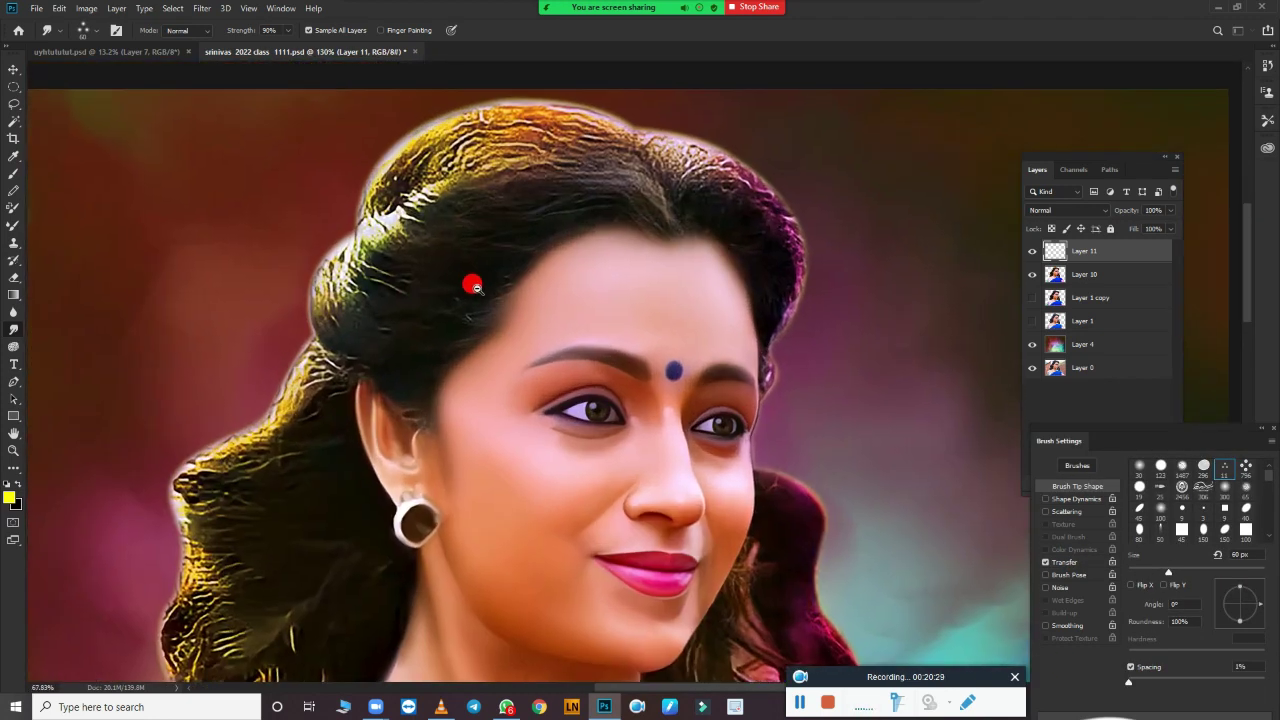
scroll(474, 286, up, 1)
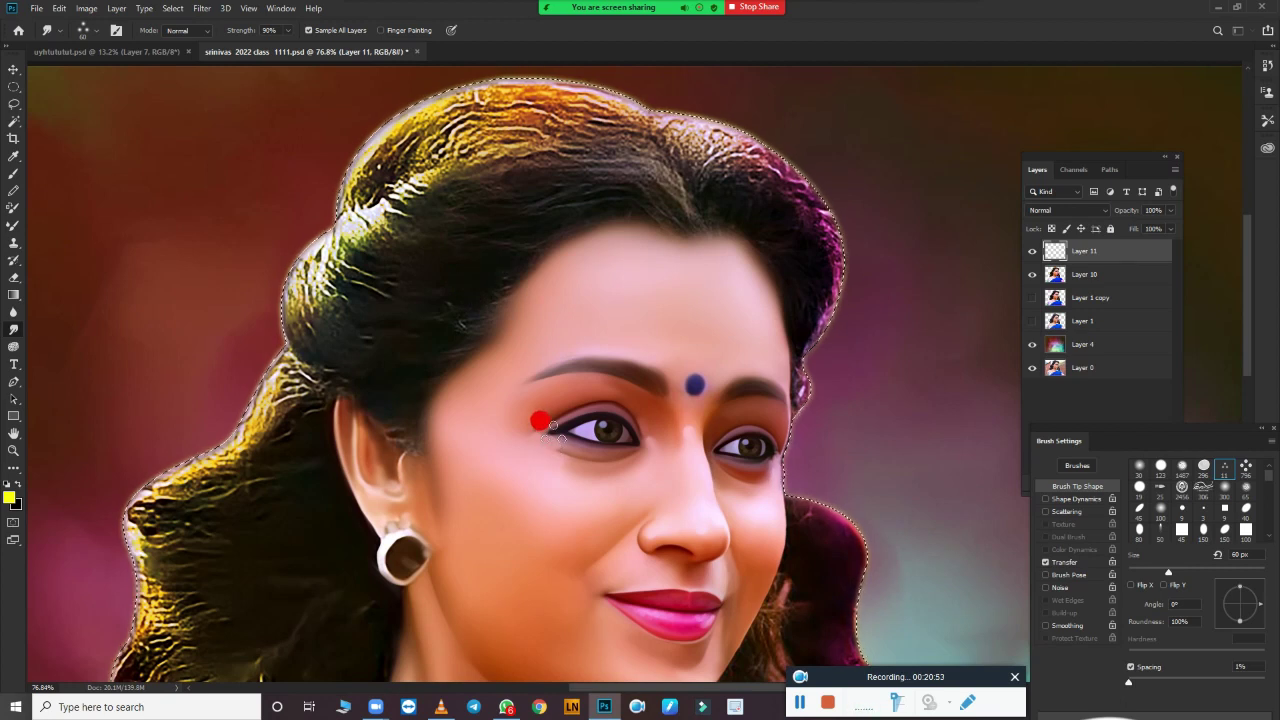
click(799, 703)
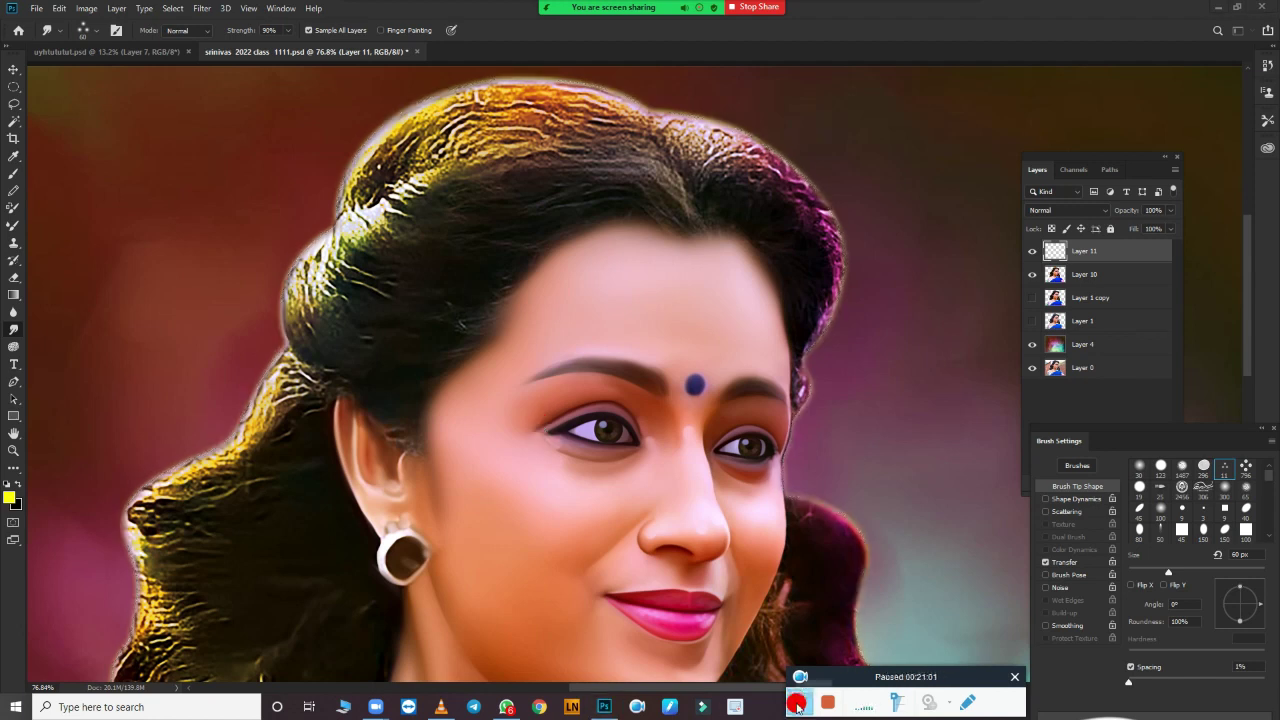
click(588, 300)
key(Return)
scroll(563, 271, up, 4)
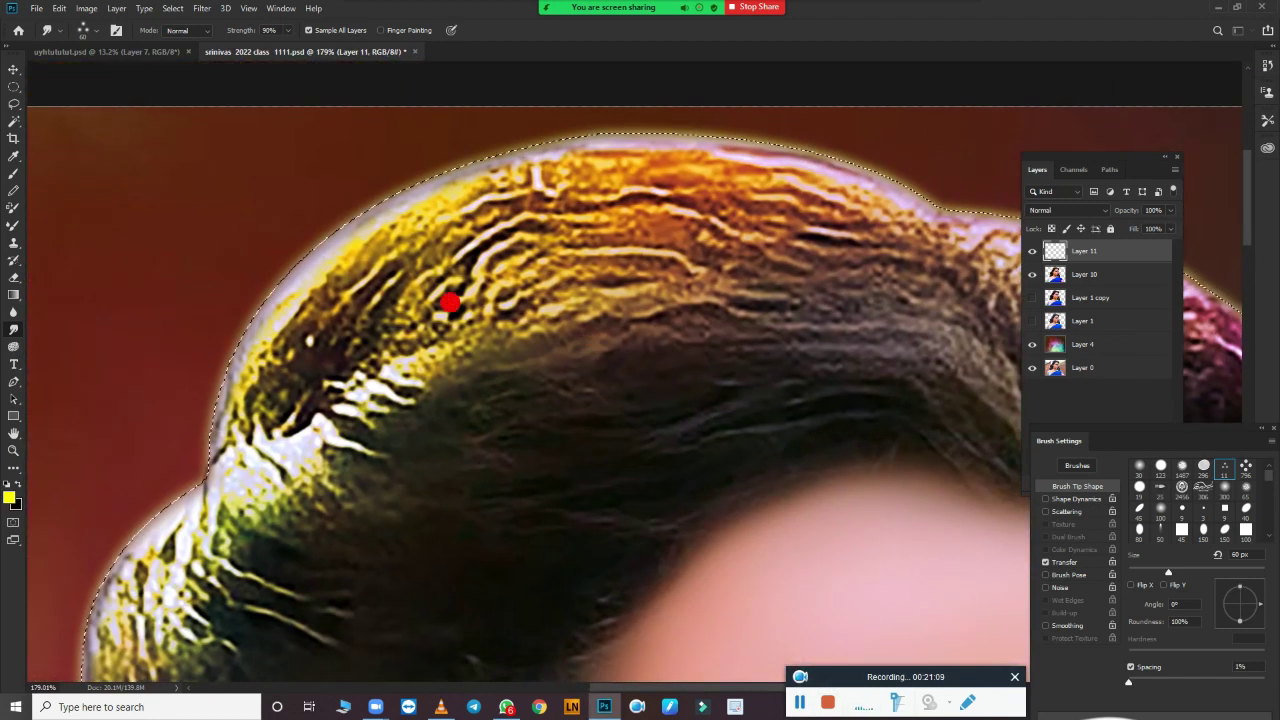
scroll(617, 347, down, 2)
scroll(617, 347, up, 2)
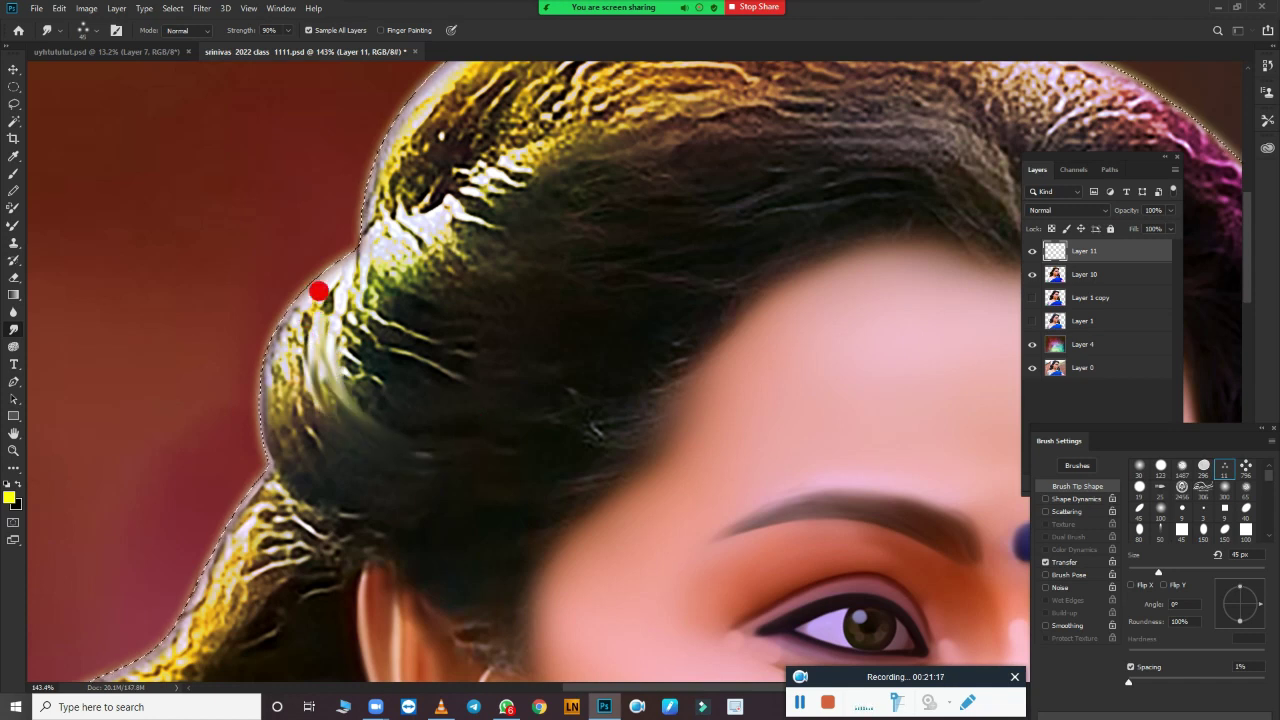
Step: Smudge the left-edge and bun hair into smooth upward strands arcing over the head
mouse_move(318, 291)
mouse_down()
mouse_move(352, 266)
mouse_move(449, 240)
mouse_move(483, 191)
mouse_move(749, 112)
mouse_up()
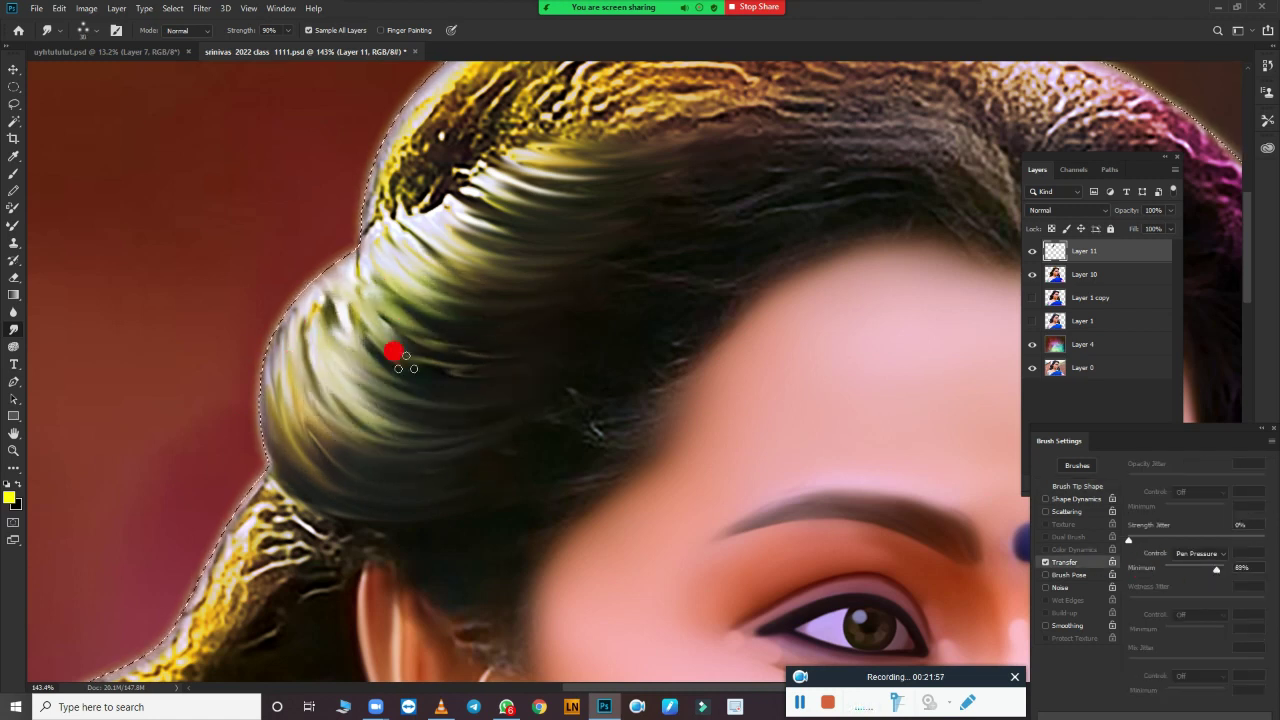
mouse_move(393, 352)
mouse_down()
mouse_move(403, 257)
mouse_move(626, 213)
mouse_up()
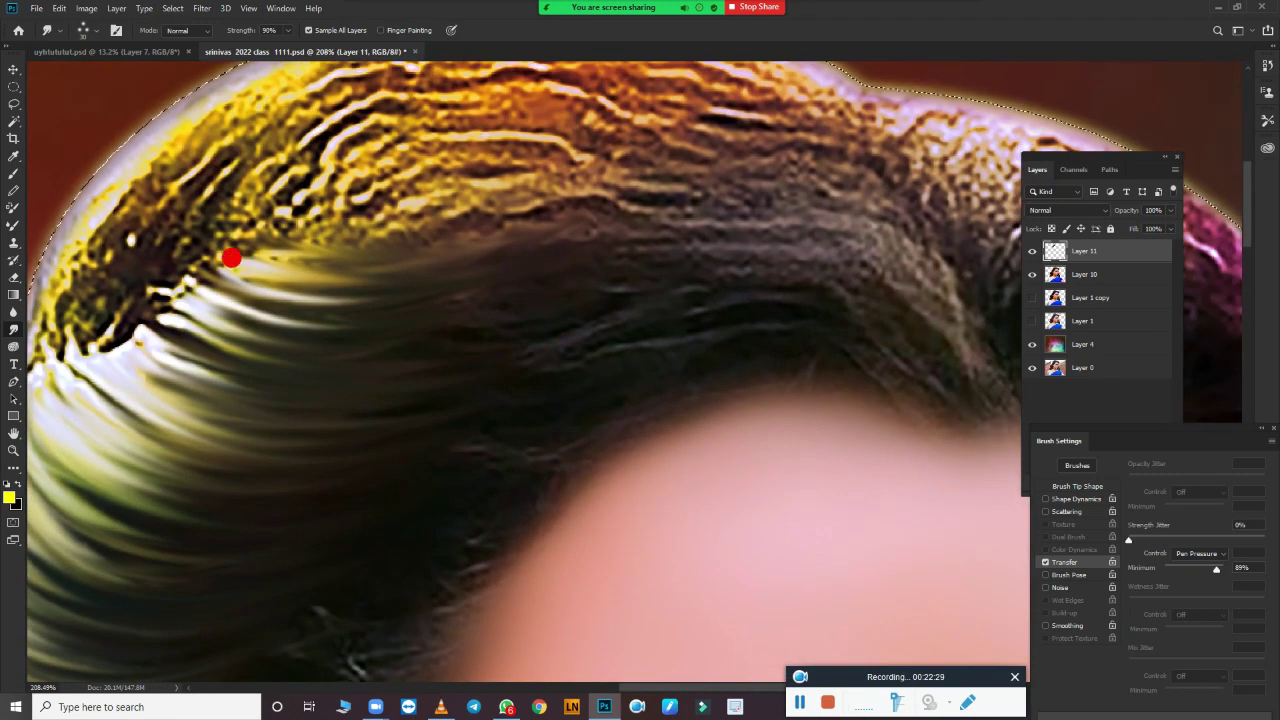
mouse_move(586, 254)
mouse_down()
mouse_move(737, 214)
mouse_move(878, 198)
mouse_move(760, 223)
mouse_move(763, 260)
mouse_move(716, 303)
mouse_up()
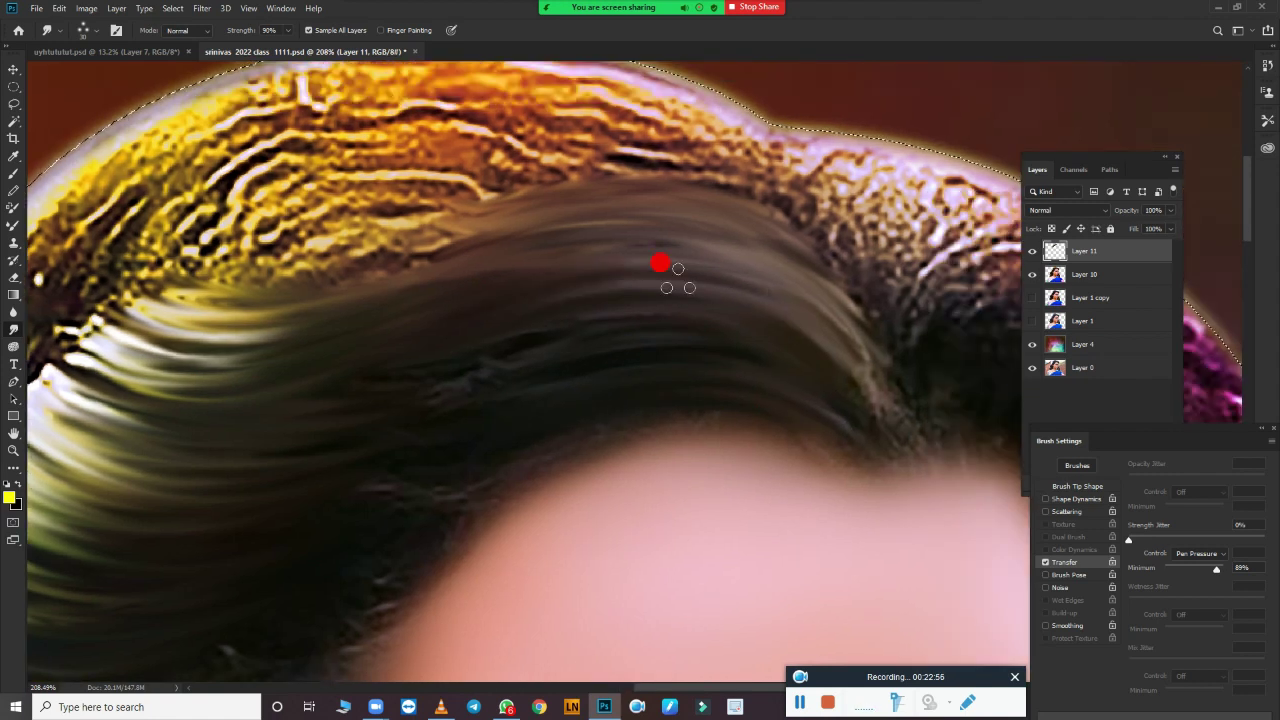
drag(663, 263, 855, 358)
drag(90, 408, 751, 378)
mouse_move(254, 507)
mouse_down()
mouse_move(680, 411)
mouse_move(677, 357)
mouse_move(877, 377)
mouse_up()
Step: Blend the dark left streaks, hair near the bun, and top edge into smooth strands
mouse_move(567, 347)
mouse_down()
mouse_move(740, 355)
mouse_move(833, 308)
mouse_up()
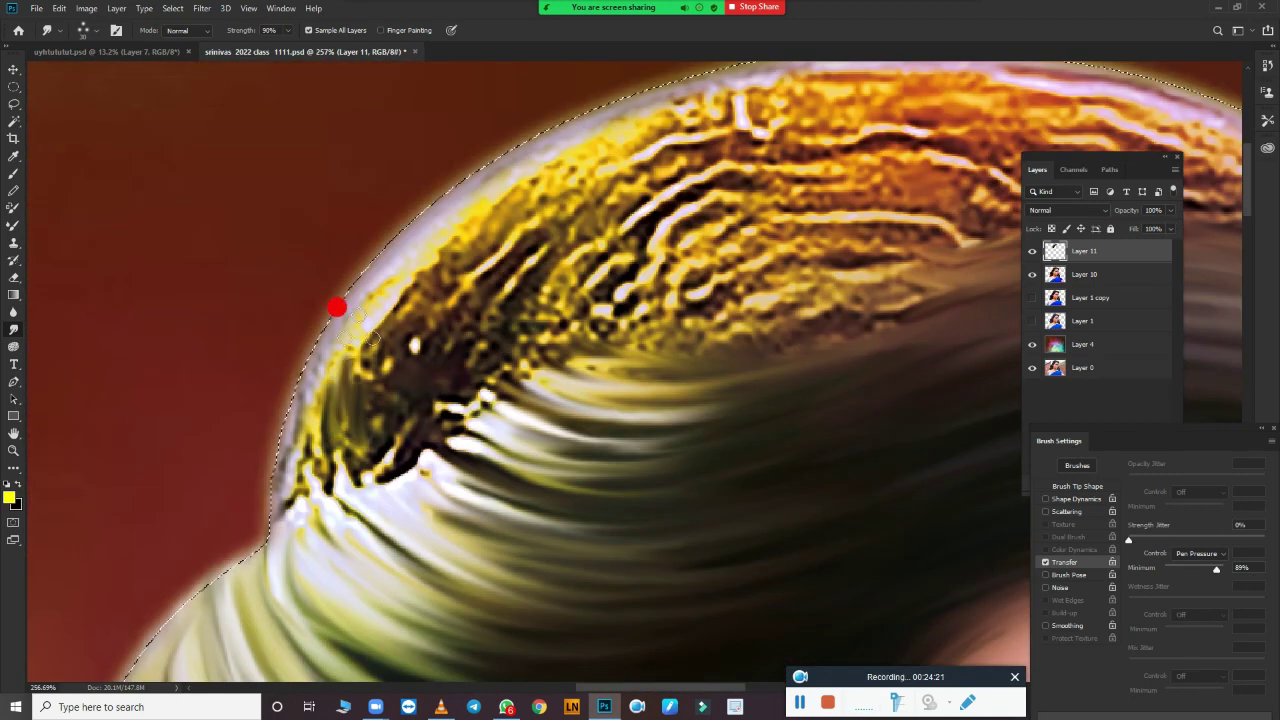
mouse_move(429, 287)
mouse_down()
mouse_move(326, 397)
mouse_move(491, 149)
mouse_move(311, 451)
mouse_move(474, 350)
mouse_move(580, 143)
mouse_move(254, 471)
mouse_up()
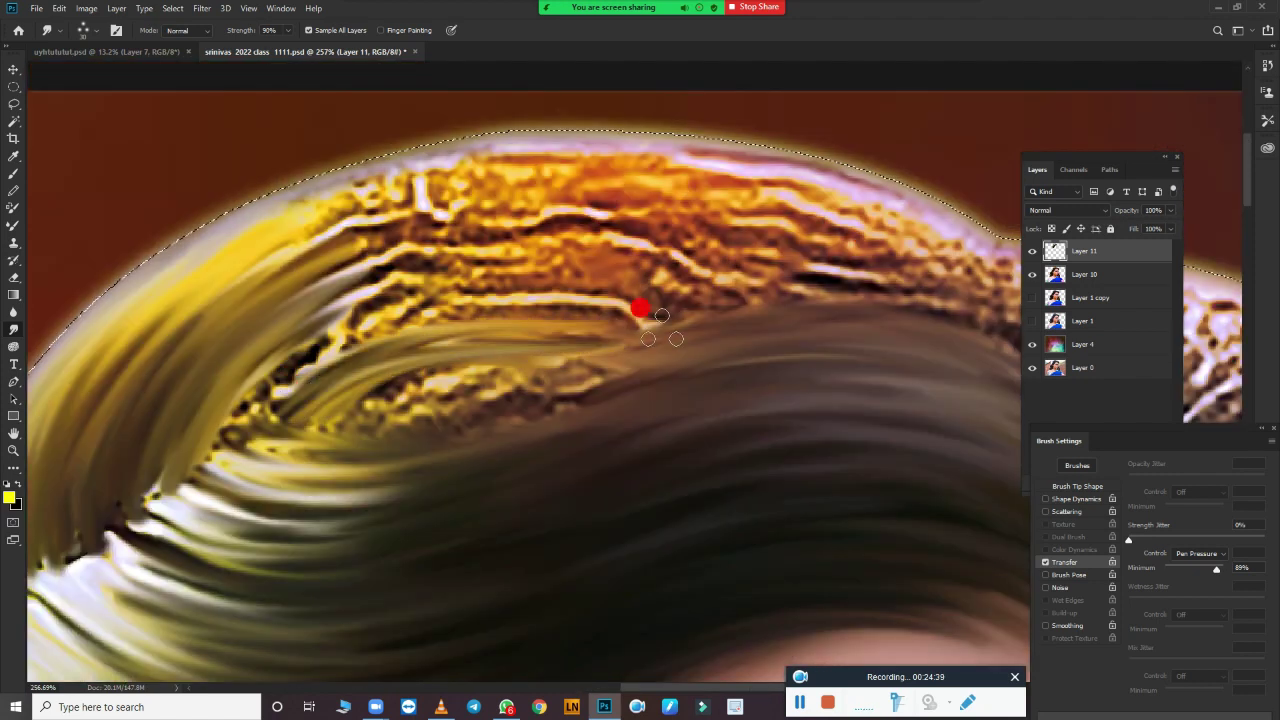
mouse_move(640, 310)
mouse_down()
mouse_move(271, 409)
mouse_move(820, 394)
mouse_up()
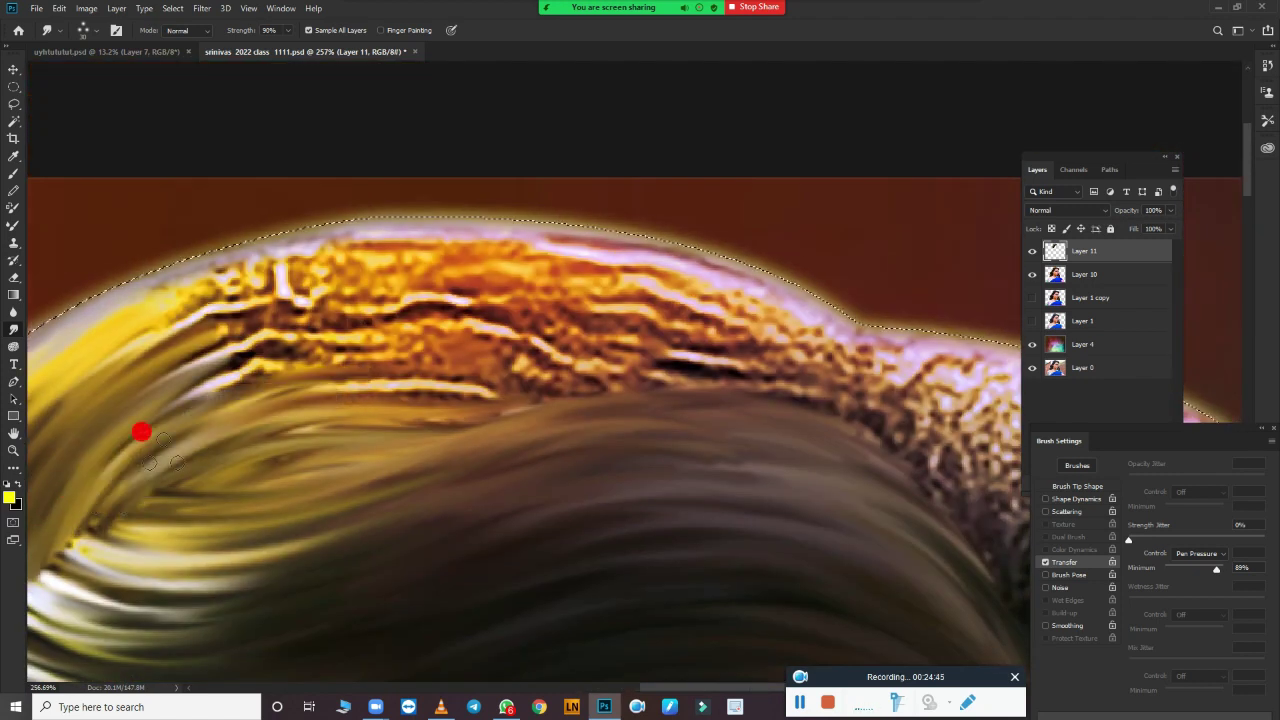
mouse_move(143, 431)
mouse_down()
mouse_move(503, 297)
mouse_move(171, 251)
mouse_up()
mouse_move(266, 329)
mouse_down()
mouse_move(631, 214)
mouse_move(660, 298)
mouse_move(583, 346)
mouse_up()
mouse_move(603, 503)
mouse_down()
mouse_move(489, 397)
mouse_move(508, 443)
mouse_move(440, 443)
mouse_move(349, 486)
mouse_move(783, 614)
mouse_up()
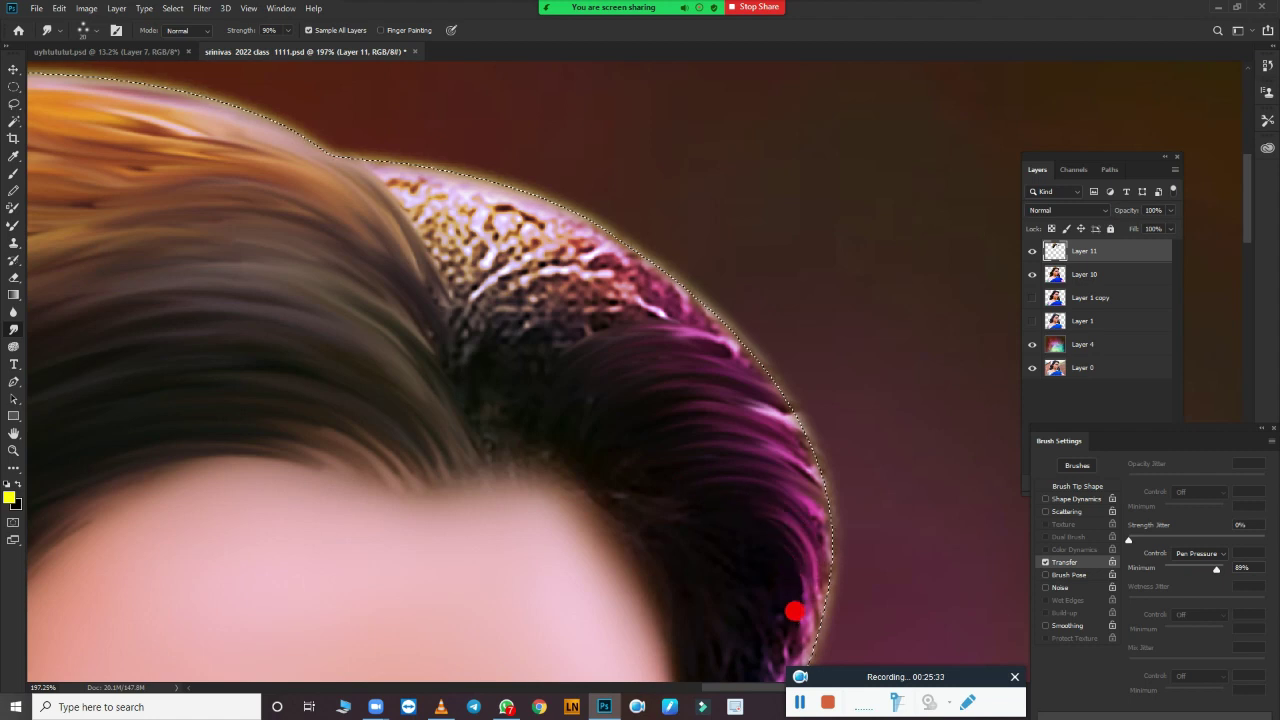
Step: Smudge the right-edge hair, pink crown strands, and hair above and beside the forehead smooth
mouse_move(793, 611)
mouse_down()
mouse_move(806, 486)
mouse_move(658, 377)
mouse_up()
mouse_move(617, 289)
mouse_down()
mouse_move(628, 263)
mouse_move(523, 233)
mouse_up()
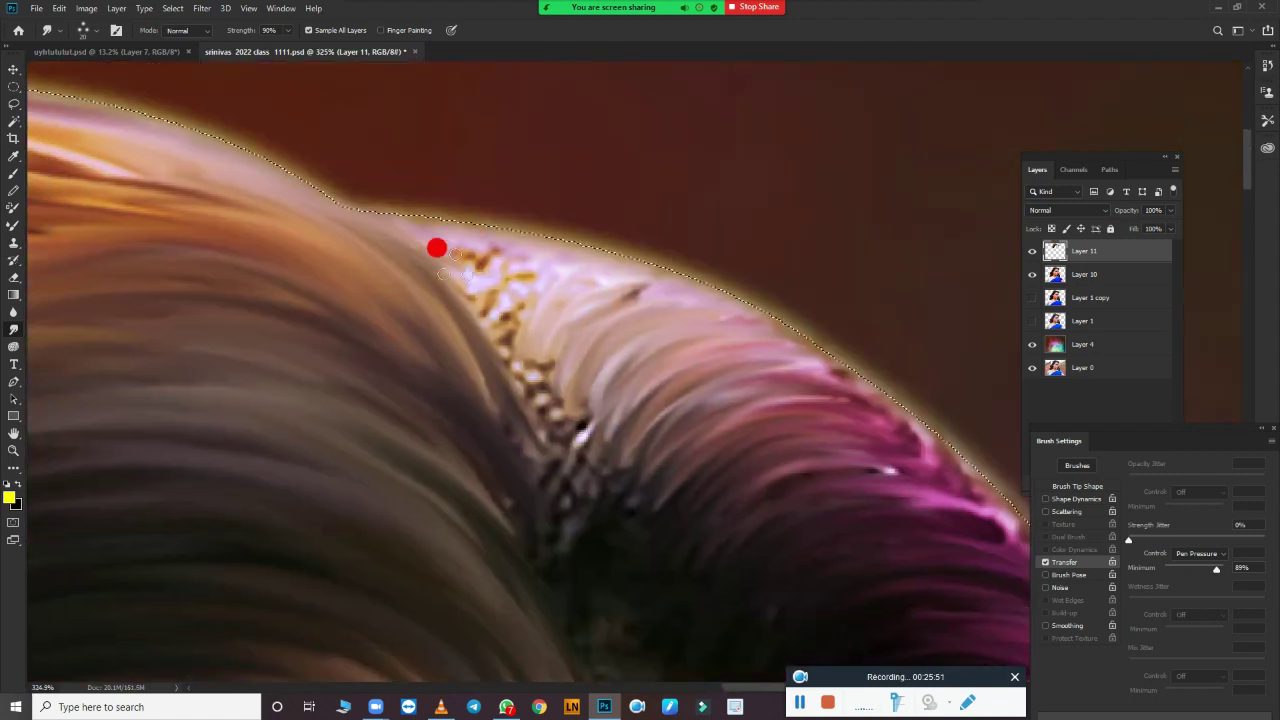
mouse_move(434, 246)
mouse_down()
mouse_move(503, 217)
mouse_move(880, 366)
mouse_up()
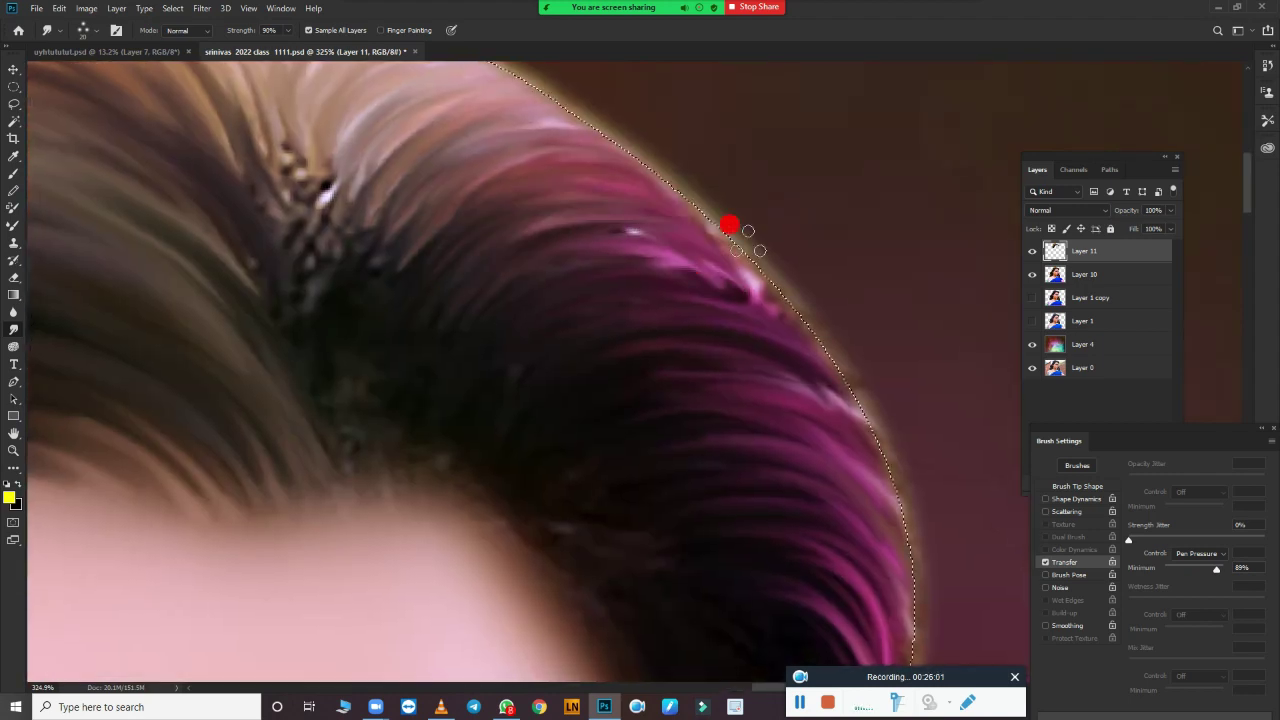
drag(731, 223, 740, 346)
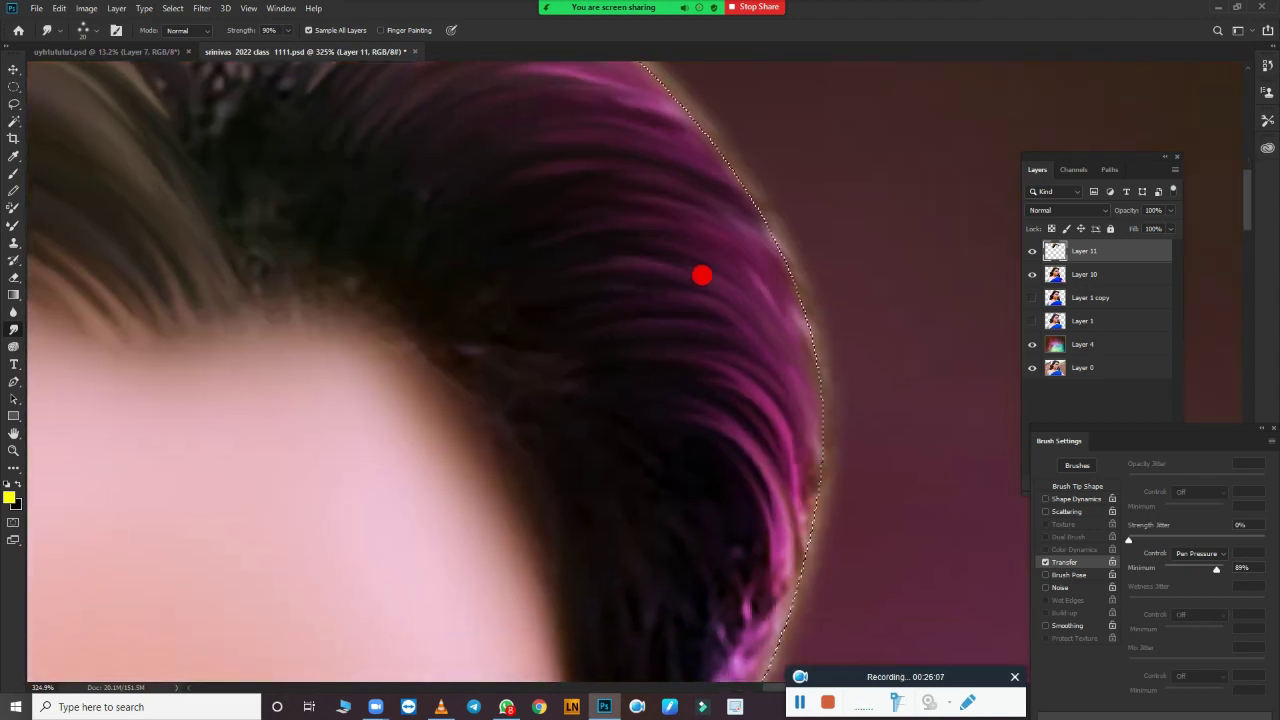
mouse_move(703, 274)
mouse_down()
mouse_move(746, 626)
mouse_move(532, 372)
mouse_move(443, 157)
mouse_move(443, 349)
mouse_up()
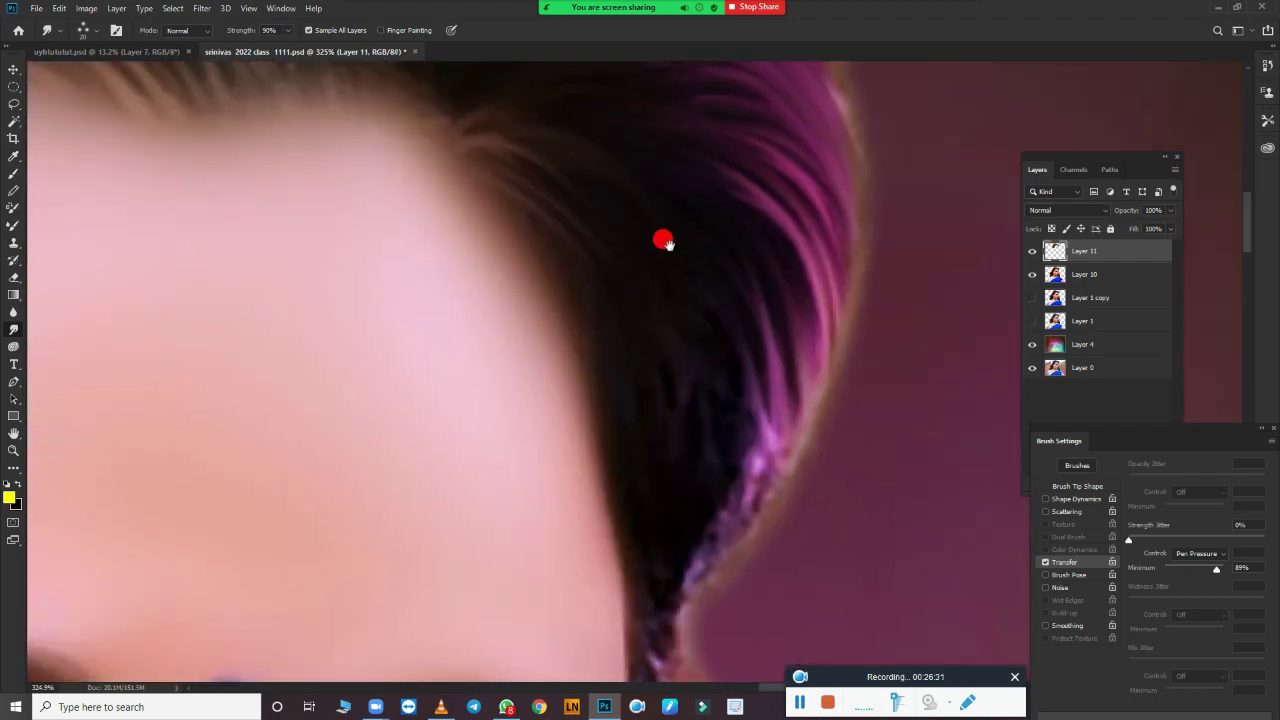
mouse_move(663, 240)
mouse_down()
mouse_move(794, 334)
mouse_move(671, 291)
mouse_move(743, 357)
mouse_up()
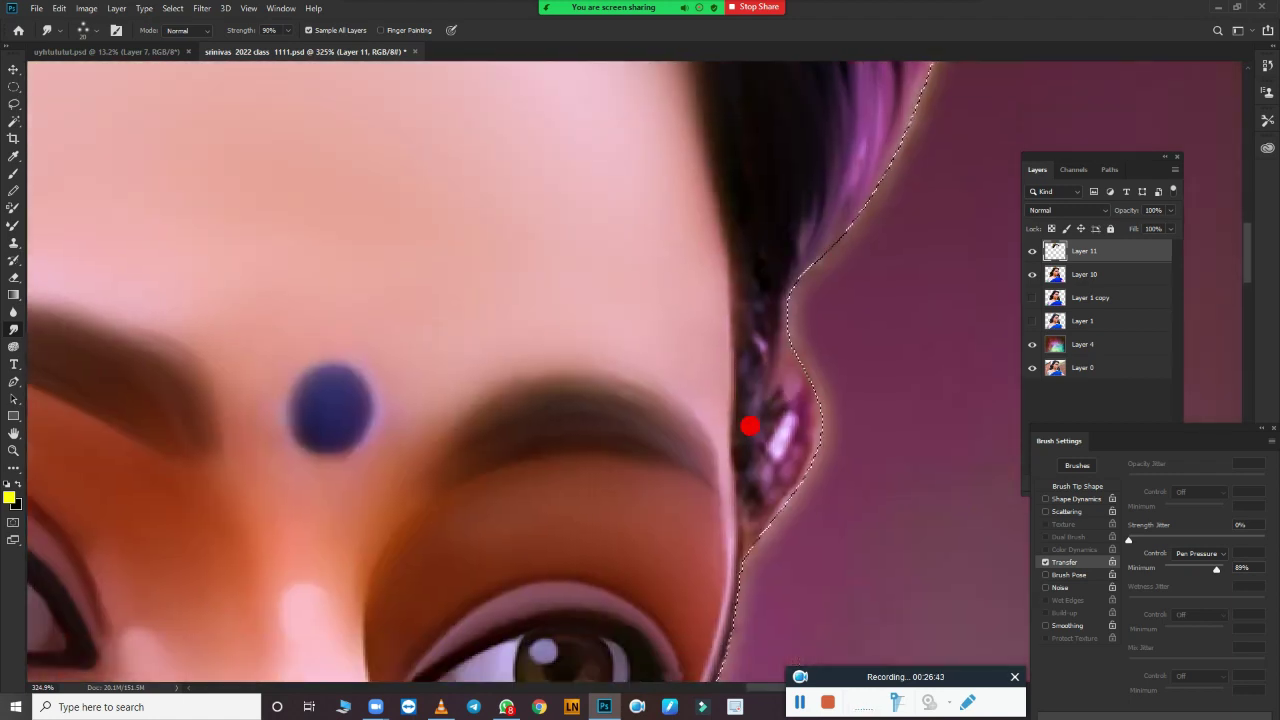
mouse_move(748, 528)
mouse_down()
mouse_move(771, 366)
mouse_move(744, 281)
mouse_up()
mouse_move(737, 422)
mouse_down()
mouse_move(748, 240)
mouse_move(760, 491)
mouse_up()
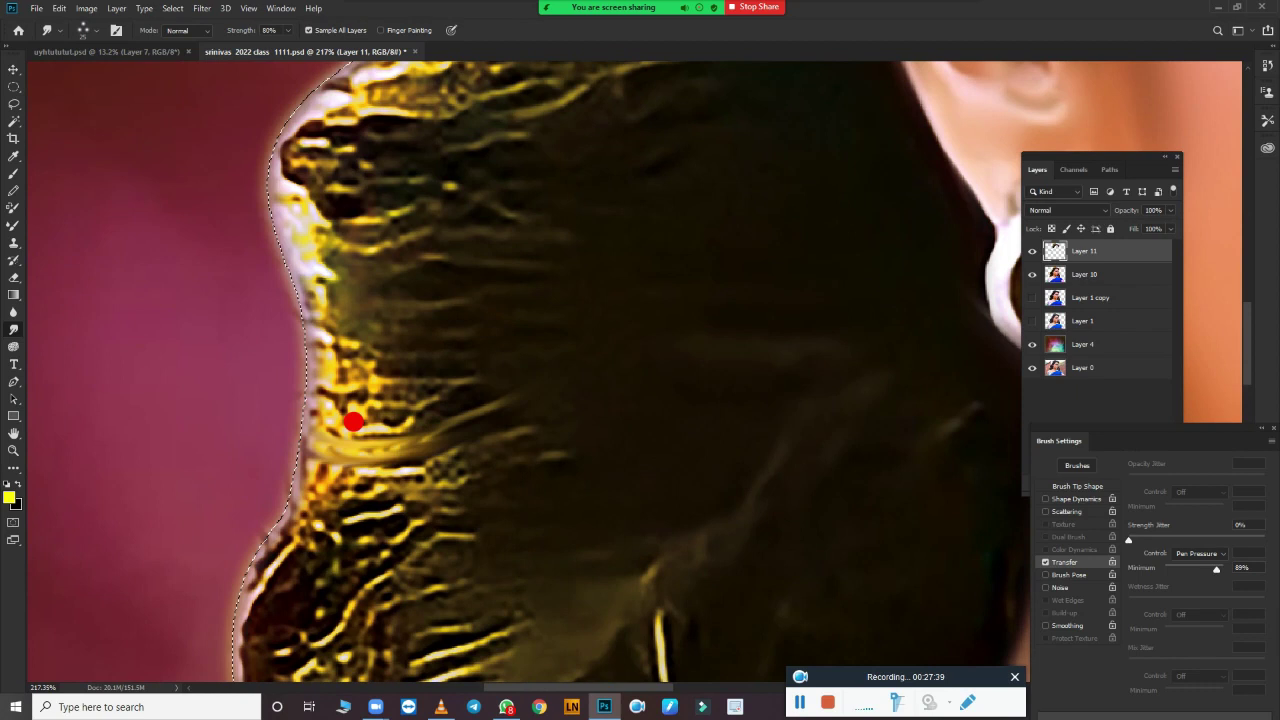
Step: Smudge the bright back-hair strands downward, pulling the hair ends over the neck
drag(353, 422, 470, 385)
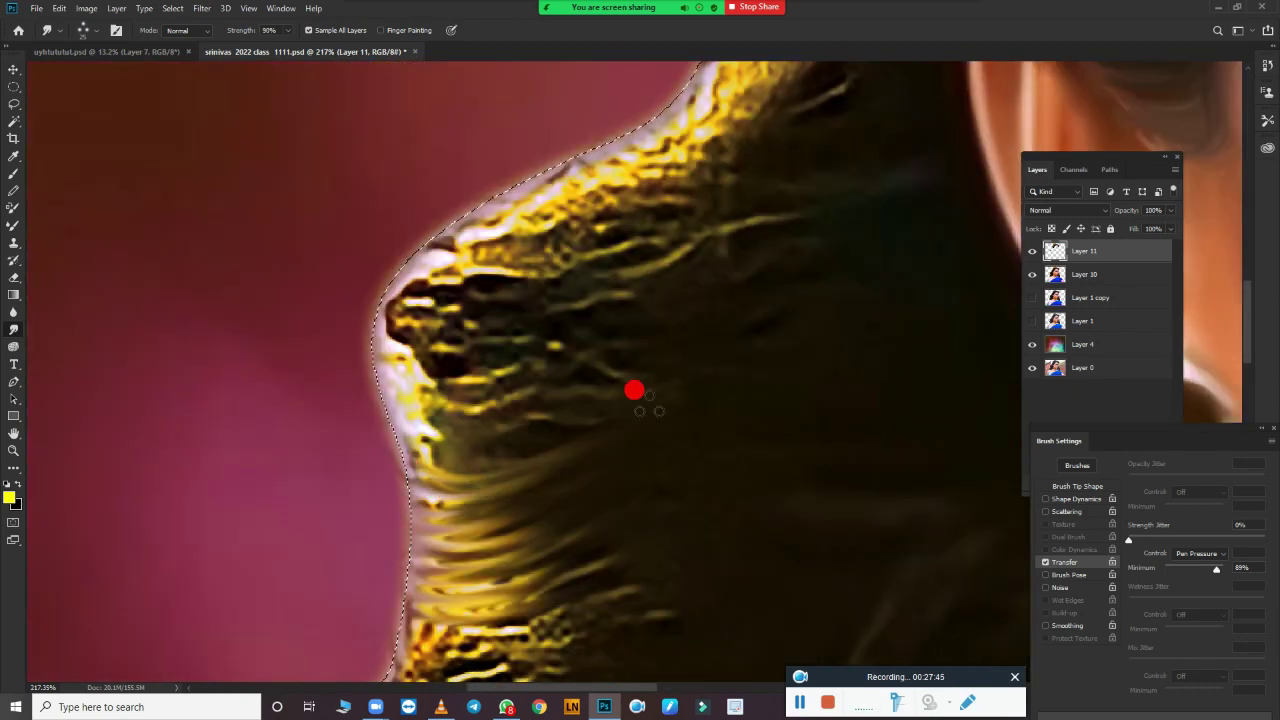
mouse_move(631, 389)
mouse_down()
mouse_move(611, 297)
mouse_move(366, 309)
mouse_move(595, 204)
mouse_move(569, 149)
mouse_move(363, 294)
mouse_move(671, 206)
mouse_move(542, 301)
mouse_up()
scroll(646, 369, up, 3)
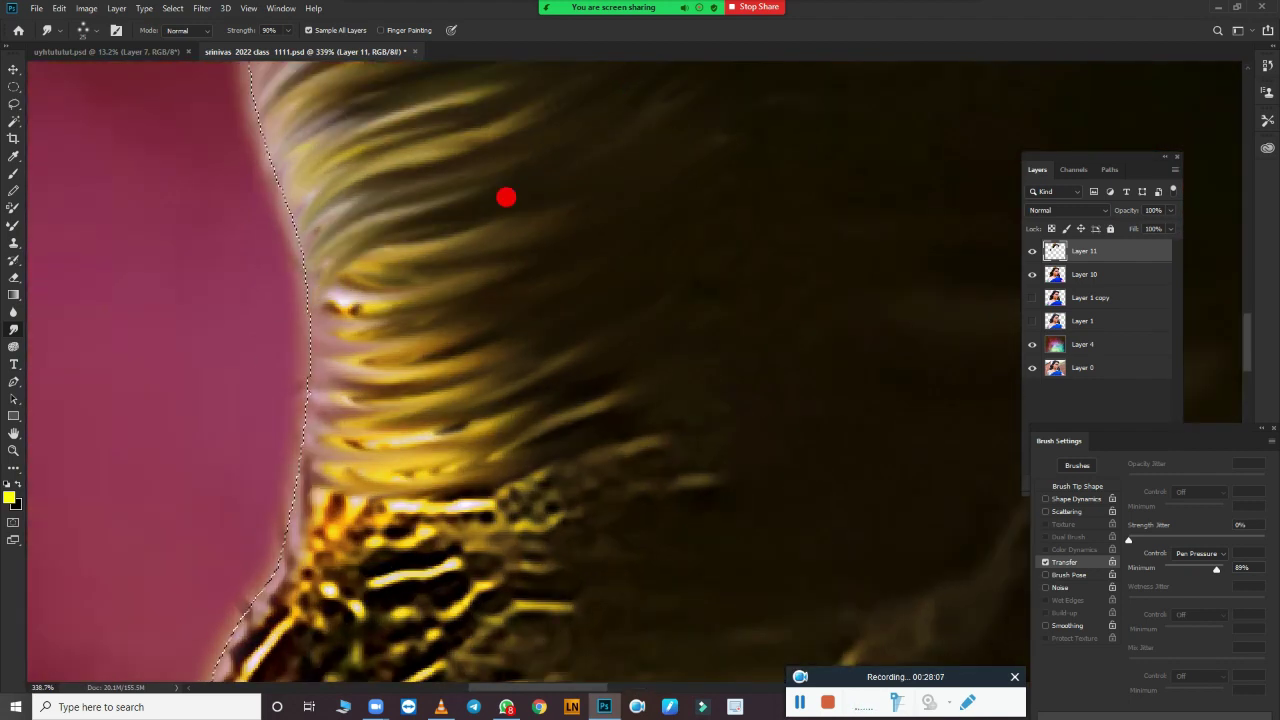
mouse_move(506, 197)
mouse_down()
mouse_move(440, 349)
mouse_move(503, 460)
mouse_move(343, 391)
mouse_move(835, 280)
mouse_move(809, 94)
mouse_move(686, 149)
mouse_move(547, 334)
mouse_move(314, 334)
mouse_move(389, 163)
mouse_move(500, 366)
mouse_move(720, 278)
mouse_move(494, 337)
mouse_up()
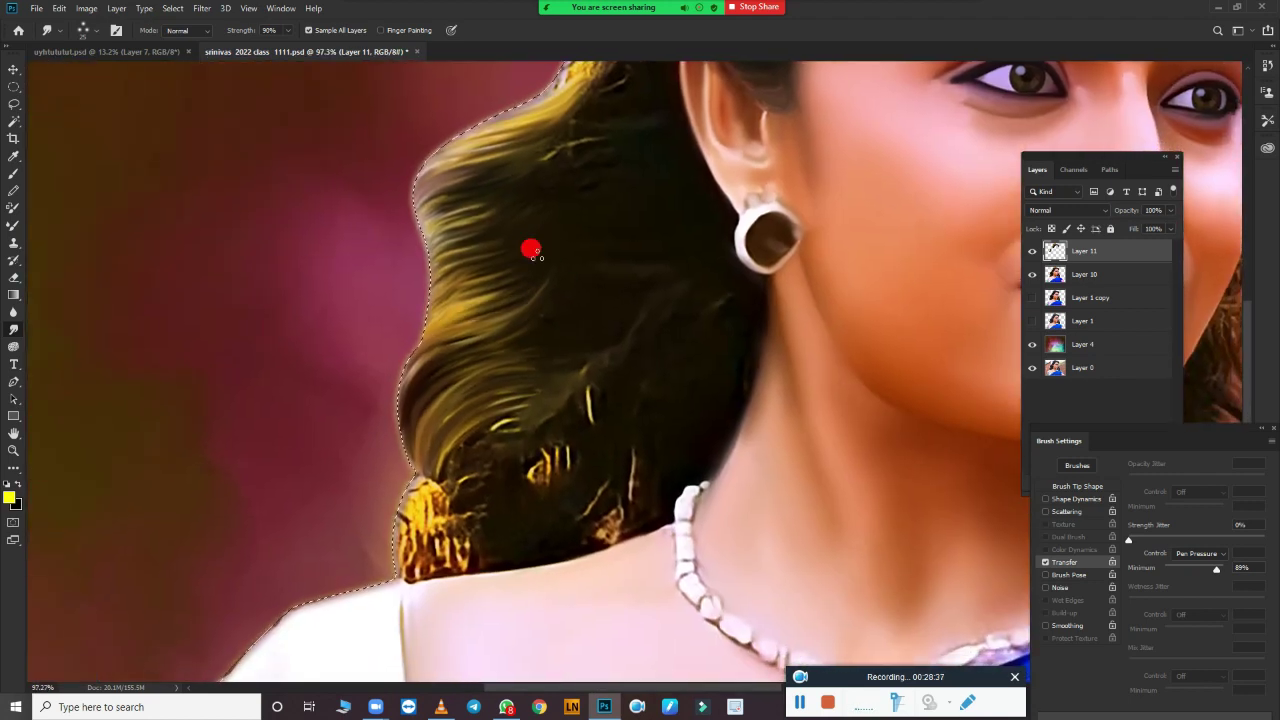
scroll(641, 483, up, 2)
scroll(626, 291, up, 2)
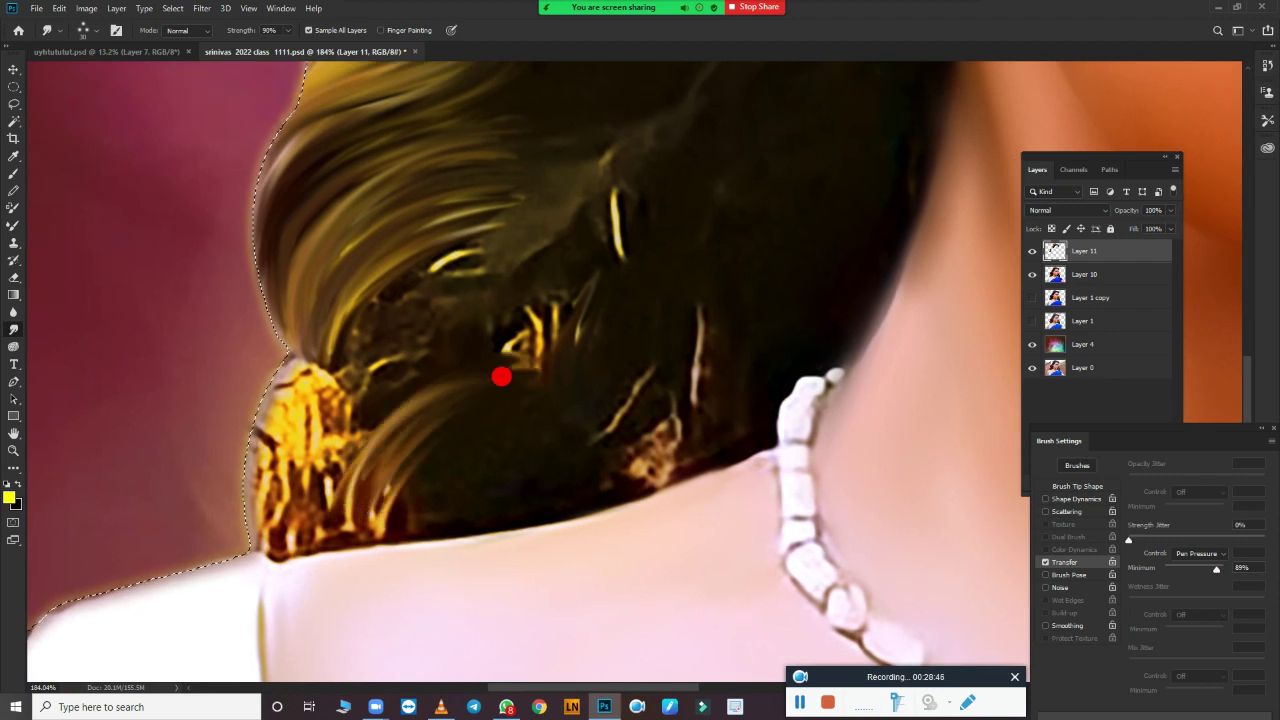
mouse_move(416, 230)
mouse_down()
mouse_move(317, 366)
mouse_move(366, 357)
mouse_move(391, 486)
mouse_up()
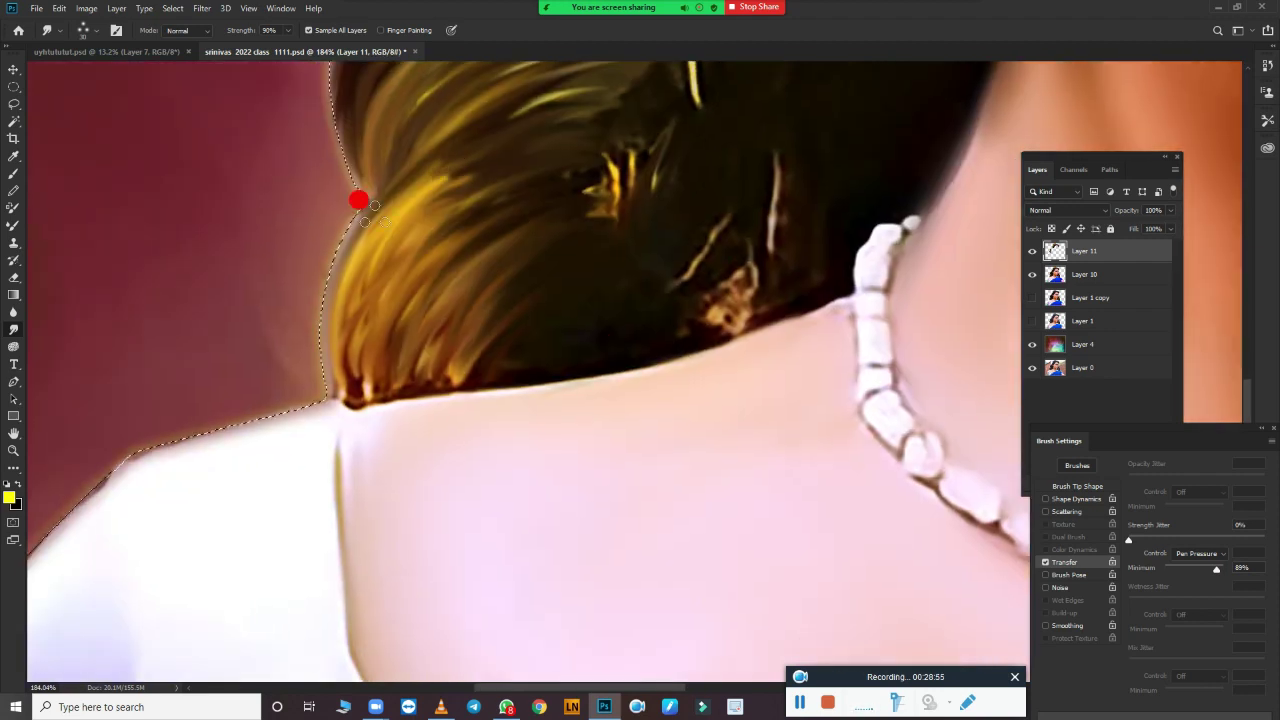
mouse_move(358, 200)
mouse_down()
mouse_move(431, 266)
mouse_move(527, 408)
mouse_up()
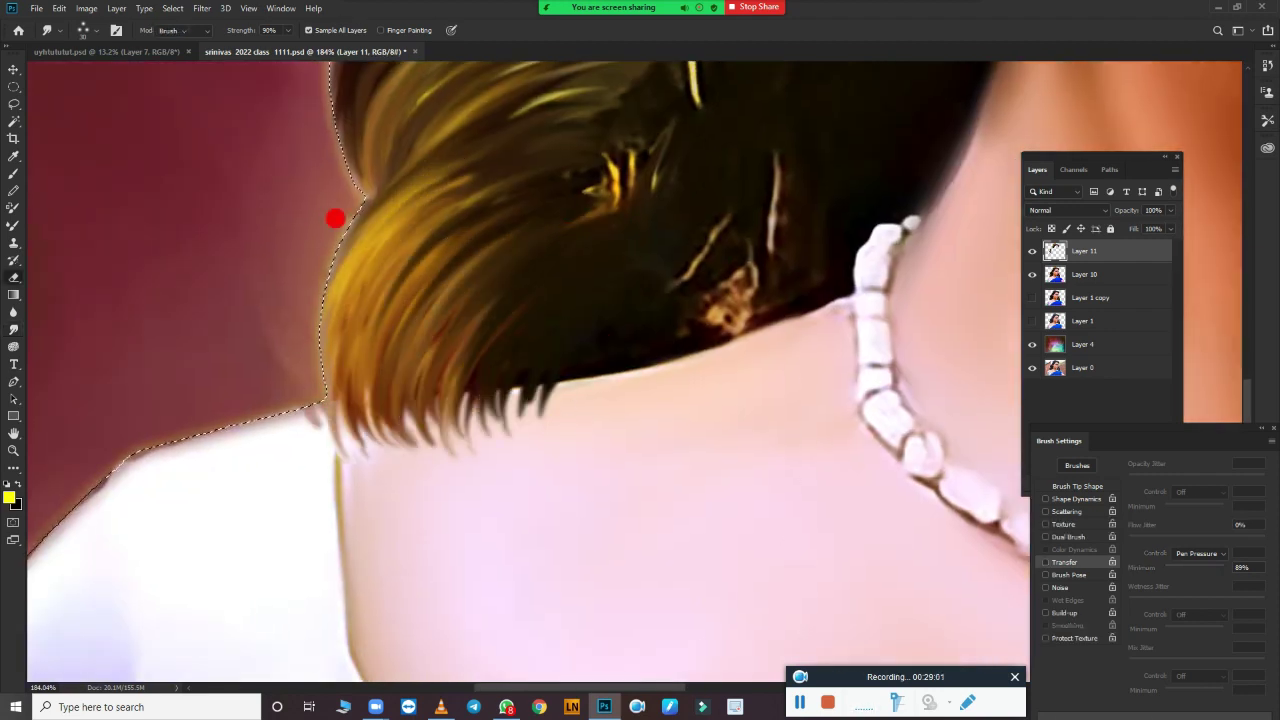
Step: Erase stray hair tips along the neck line at 100% opacity
key(e)
mouse_move(335, 218)
mouse_down()
mouse_move(526, 391)
mouse_move(280, 409)
mouse_move(397, 408)
mouse_up()
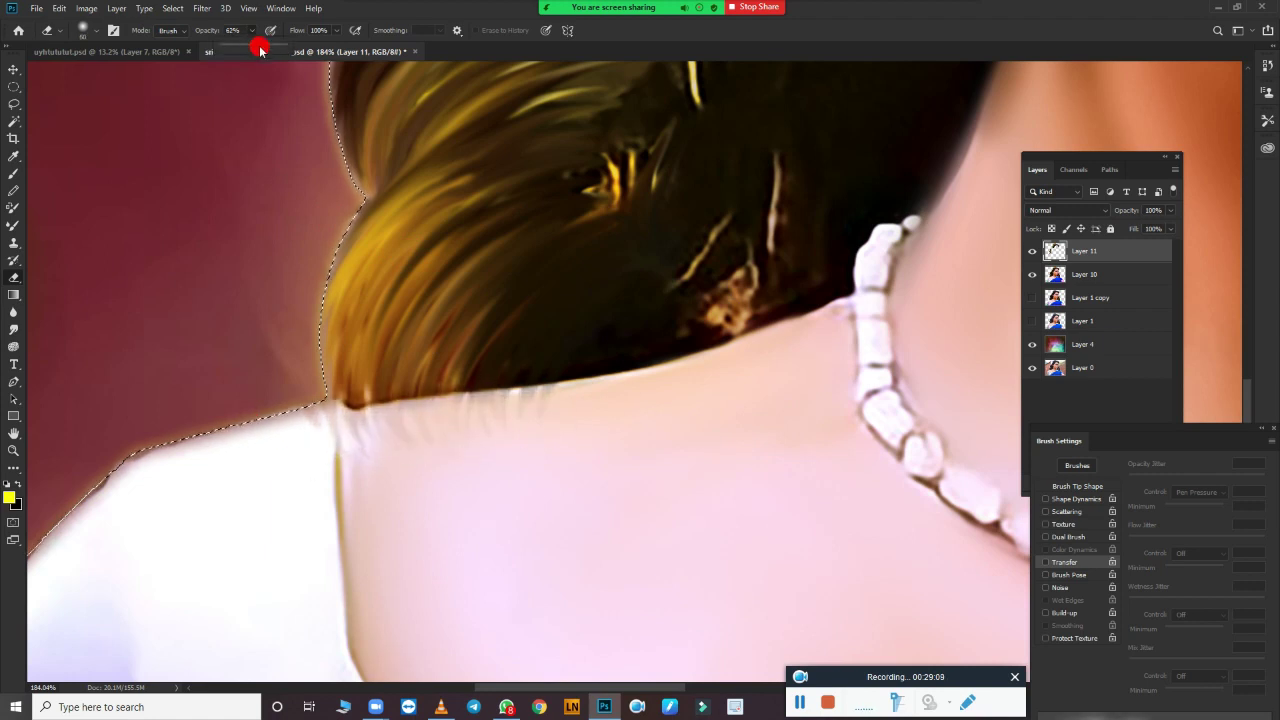
drag(260, 50, 290, 50)
key(r)
Step: Smooth light artifacts near the neck, the lower-left strands, and the ponytail edge
scroll(582, 404, down, 5)
scroll(543, 423, up, 5)
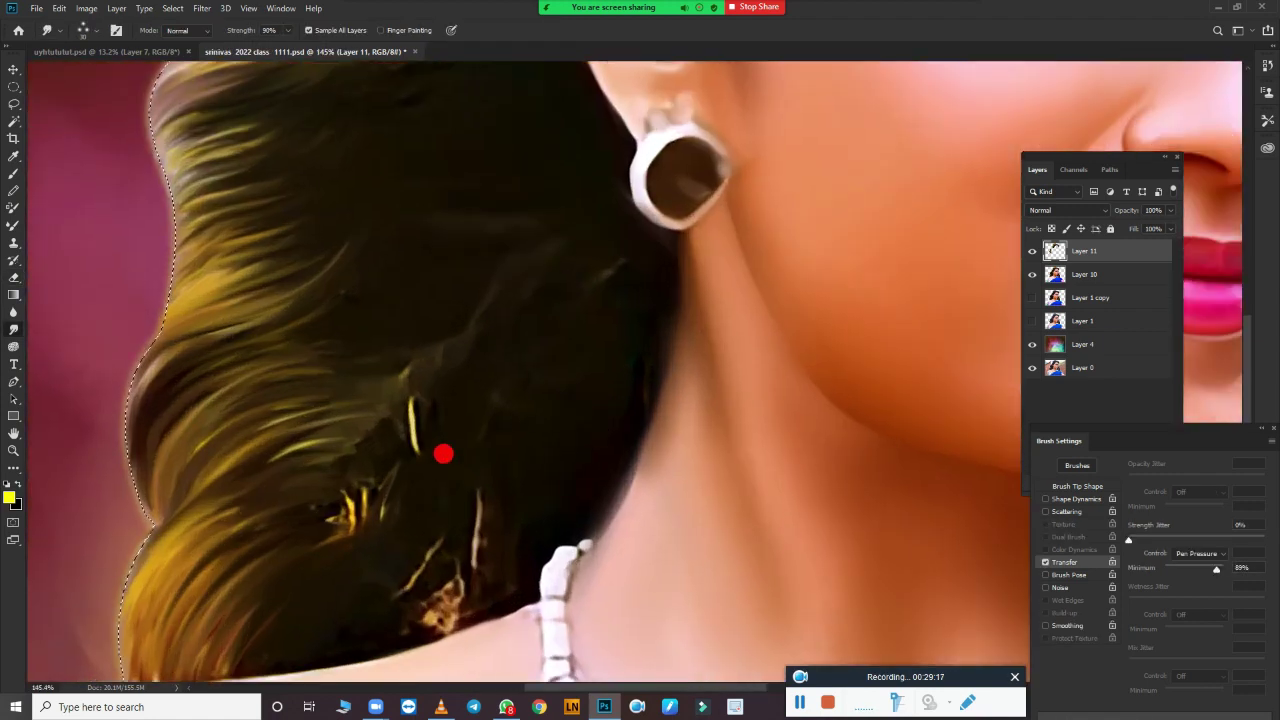
mouse_move(361, 588)
mouse_down()
mouse_move(408, 600)
mouse_move(471, 357)
mouse_move(384, 417)
mouse_move(402, 300)
mouse_up()
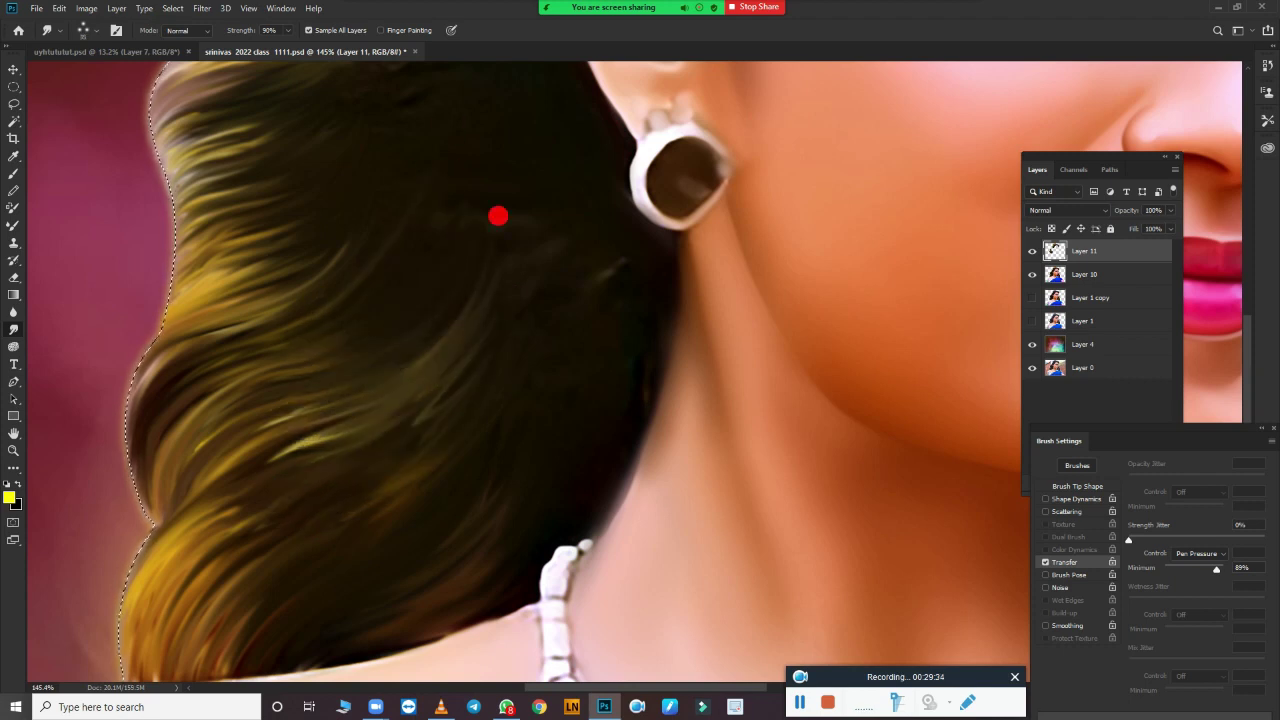
mouse_move(361, 472)
mouse_down()
mouse_move(183, 517)
mouse_move(351, 494)
mouse_up()
scroll(343, 369, up, 5)
scroll(343, 369, left, 2)
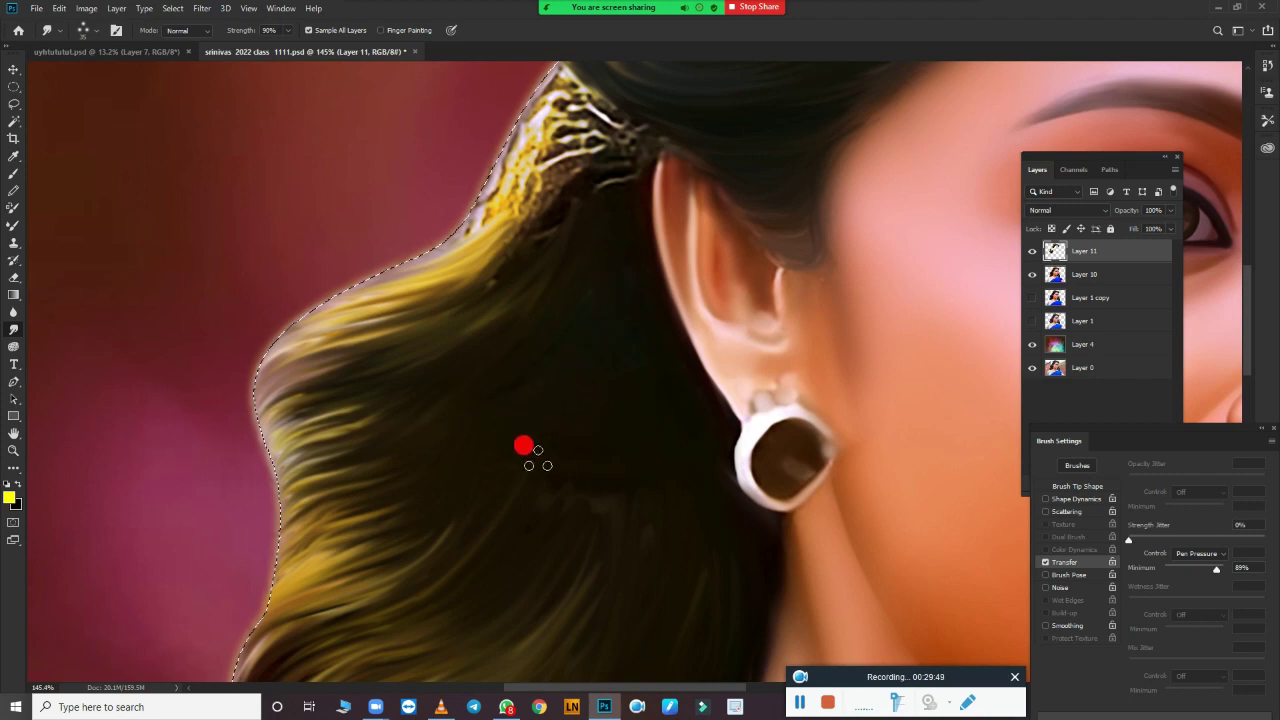
scroll(546, 300, down, 3)
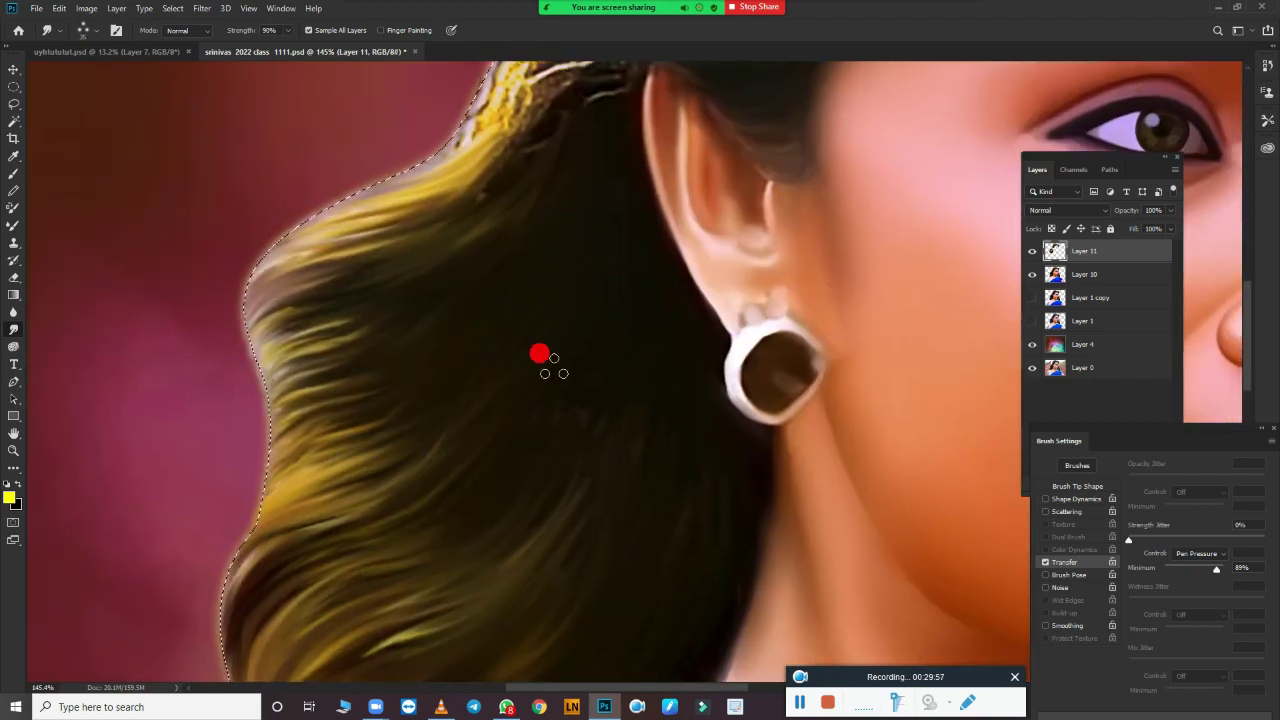
scroll(586, 457, up, 3)
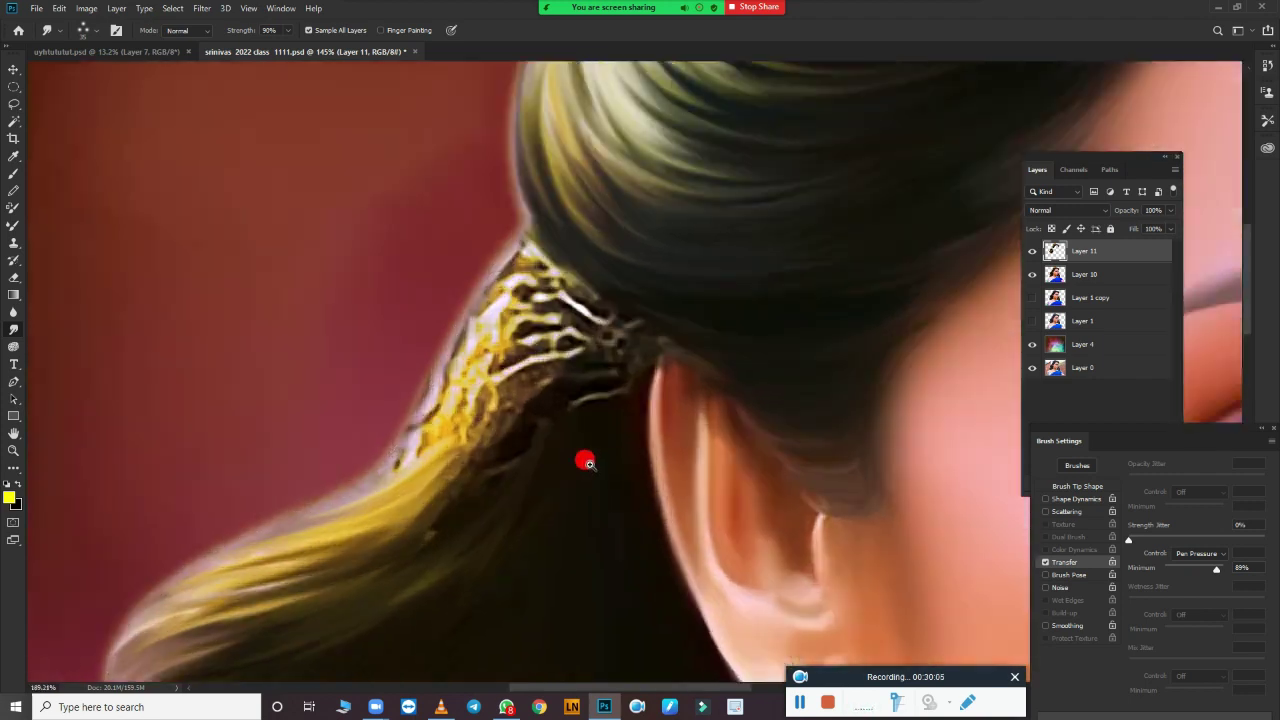
mouse_move(466, 366)
mouse_down()
mouse_move(434, 291)
mouse_move(458, 200)
mouse_move(320, 471)
mouse_move(380, 434)
mouse_move(329, 494)
mouse_move(497, 388)
mouse_move(629, 277)
mouse_move(481, 31)
mouse_up()
Step: Smooth the pink-red hair strands on the right side of the head
scroll(498, 45, down, 8)
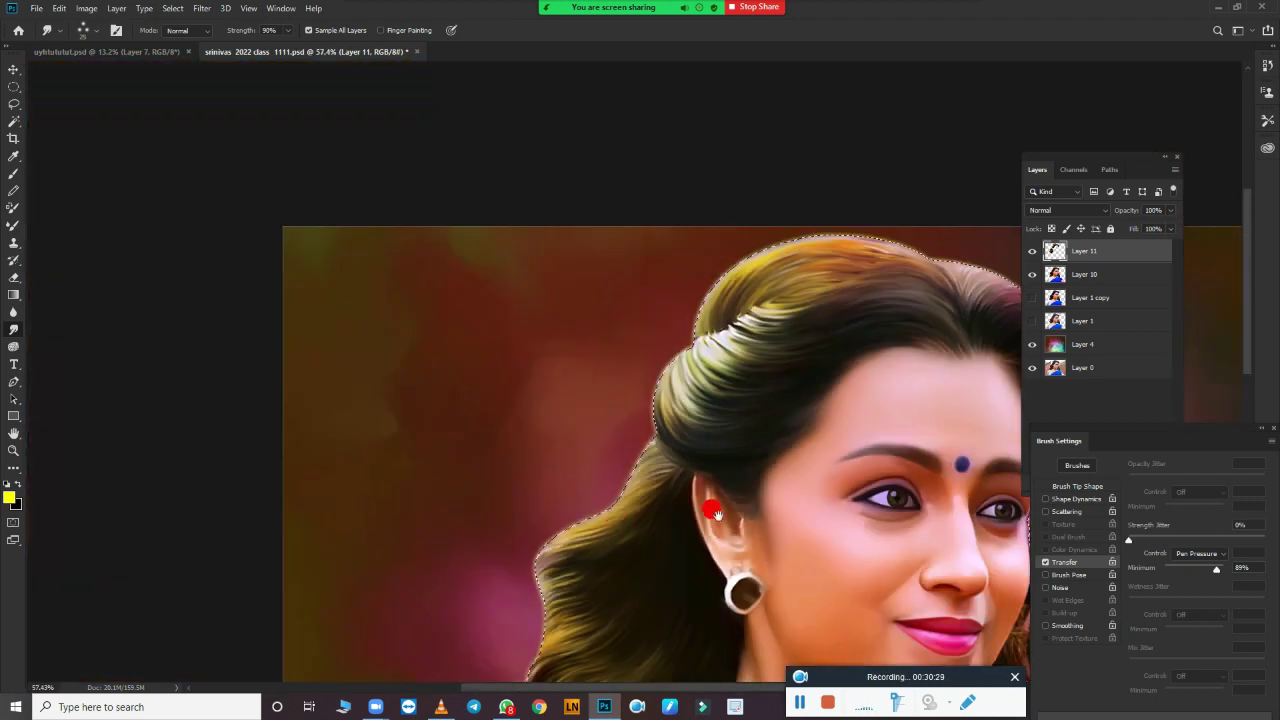
scroll(280, 371, up, 2)
scroll(857, 420, up, 2)
scroll(796, 257, up, 3)
scroll(796, 257, up, 2)
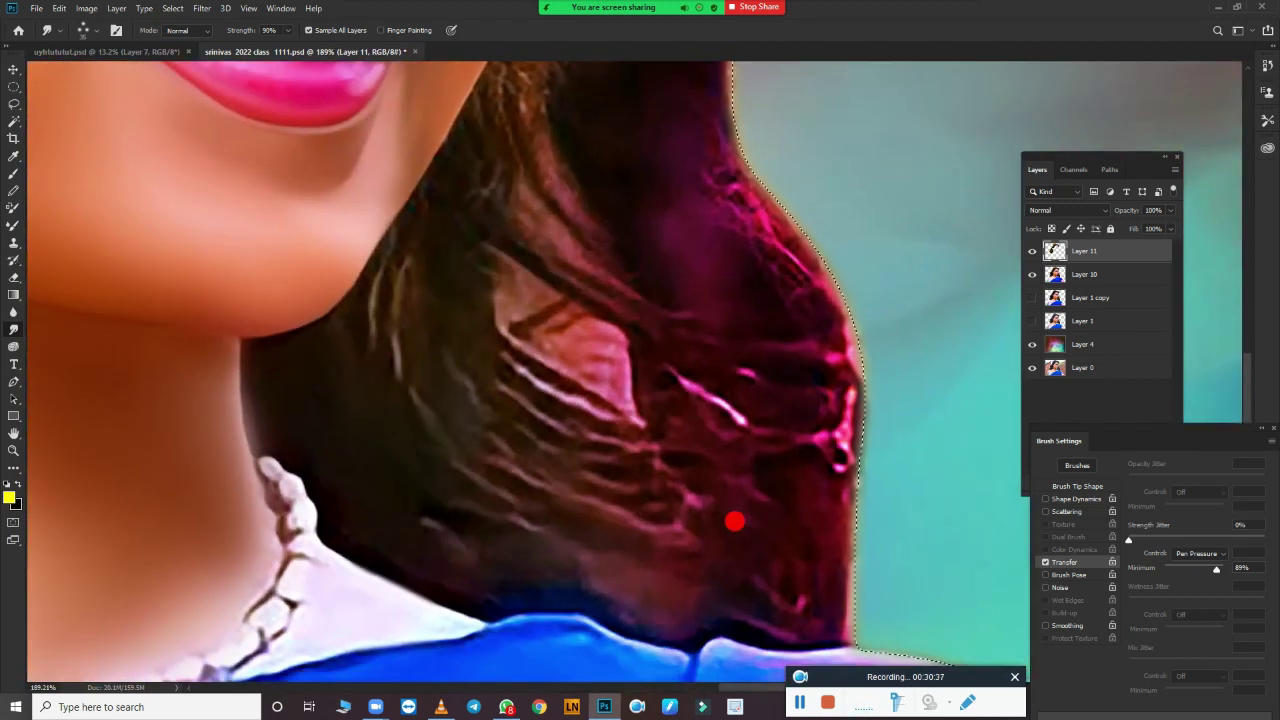
mouse_move(410, 351)
mouse_down()
mouse_move(483, 371)
mouse_move(749, 366)
mouse_move(657, 131)
mouse_move(763, 227)
mouse_move(800, 543)
mouse_move(443, 551)
mouse_move(657, 489)
mouse_move(464, 561)
mouse_move(555, 483)
mouse_up()
scroll(786, 542, up, 3)
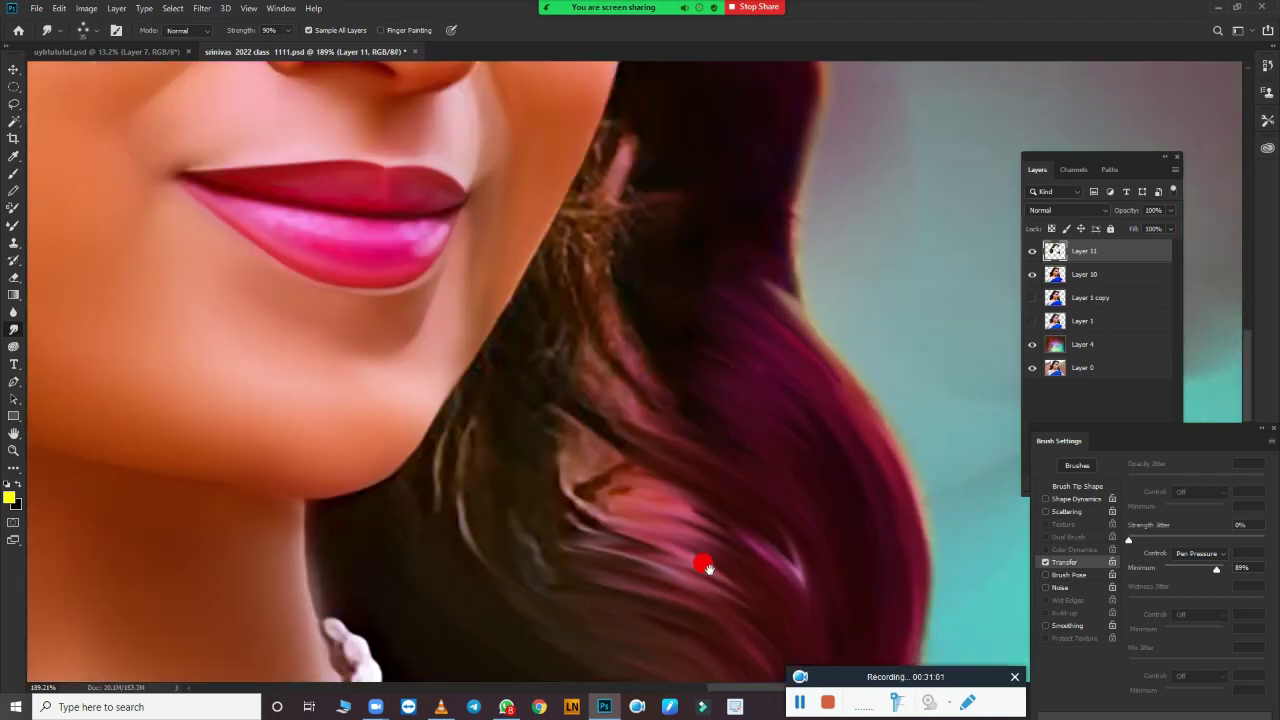
mouse_move(706, 569)
mouse_down()
mouse_move(543, 291)
mouse_move(608, 191)
mouse_move(667, 133)
mouse_up()
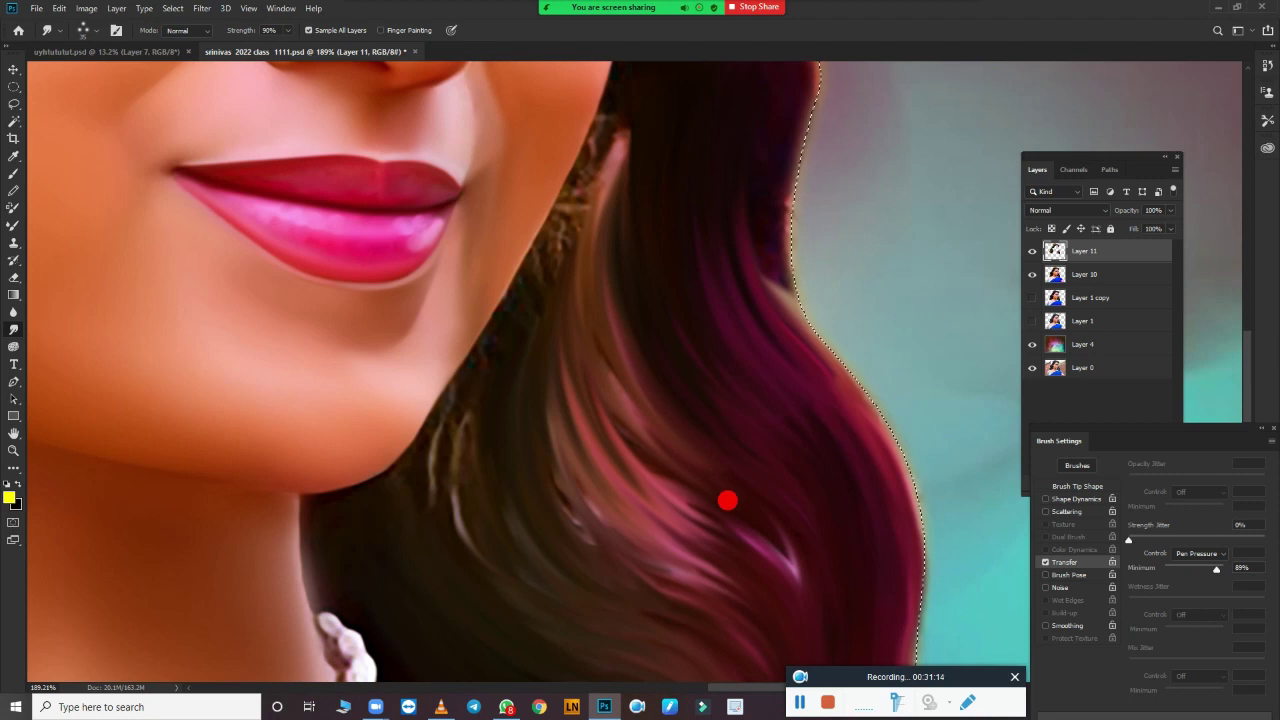
scroll(729, 500, down, 3)
Step: Blend the strands beside the cheek and the pink highlight along the right edge, then zoom out
drag(752, 481, 637, 254)
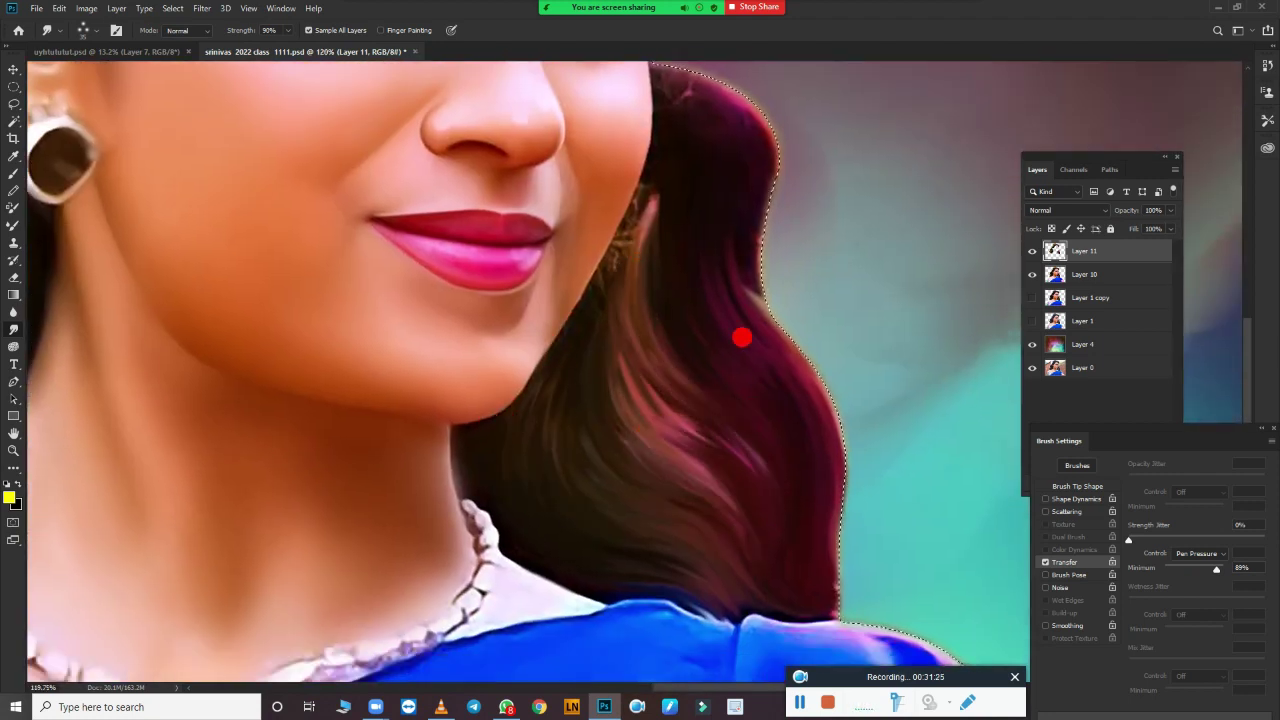
scroll(713, 386, up, 3)
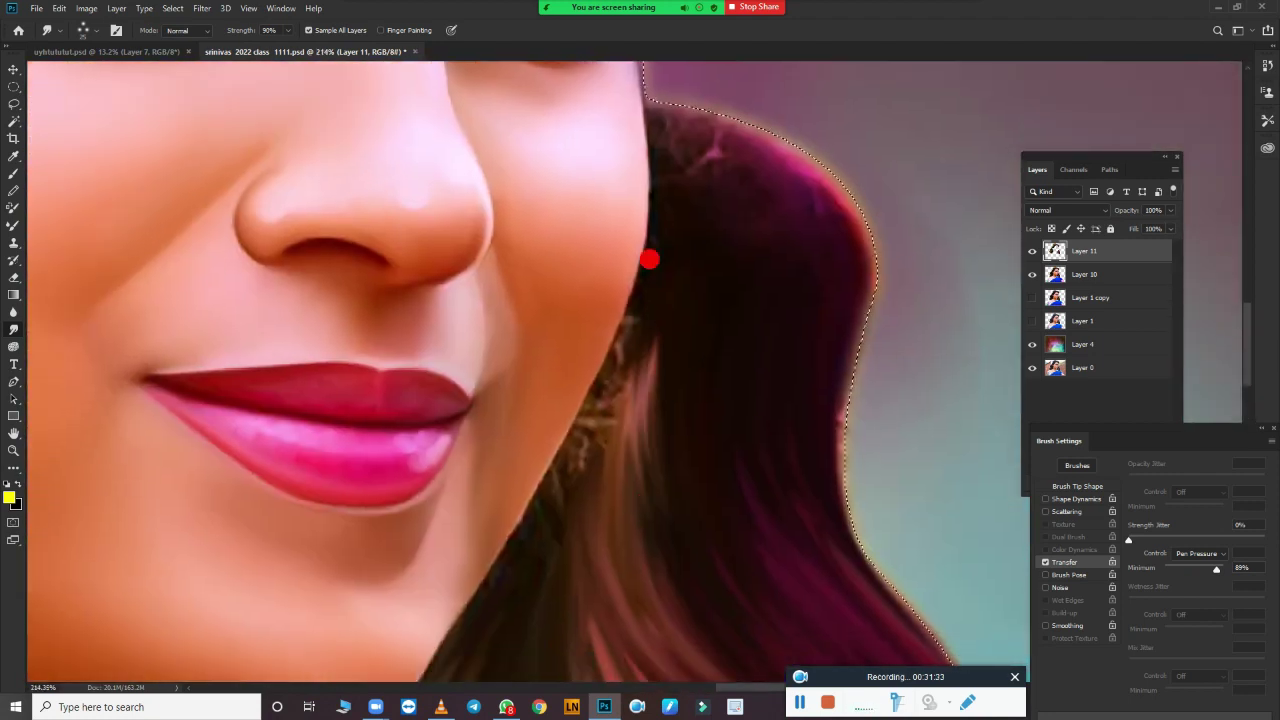
mouse_move(651, 260)
mouse_down()
mouse_move(566, 428)
mouse_move(624, 320)
mouse_up()
scroll(657, 374, down, 3)
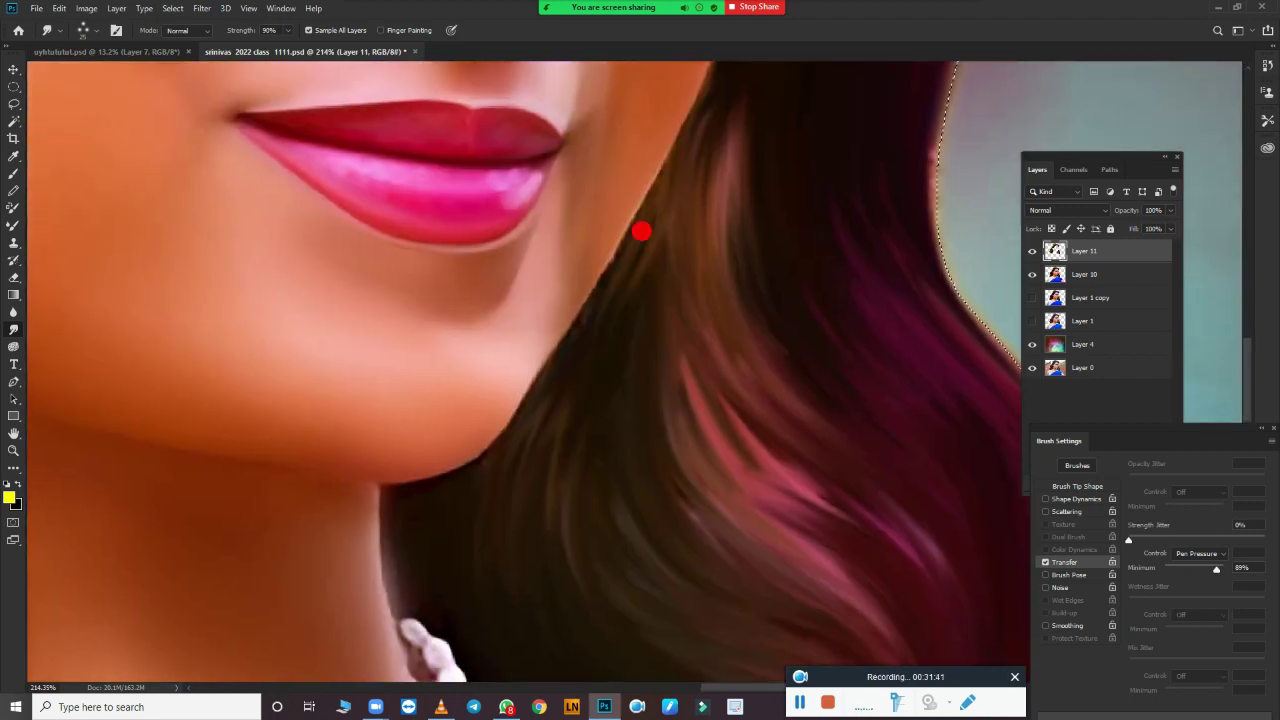
drag(633, 364, 755, 213)
scroll(761, 445, up, 5)
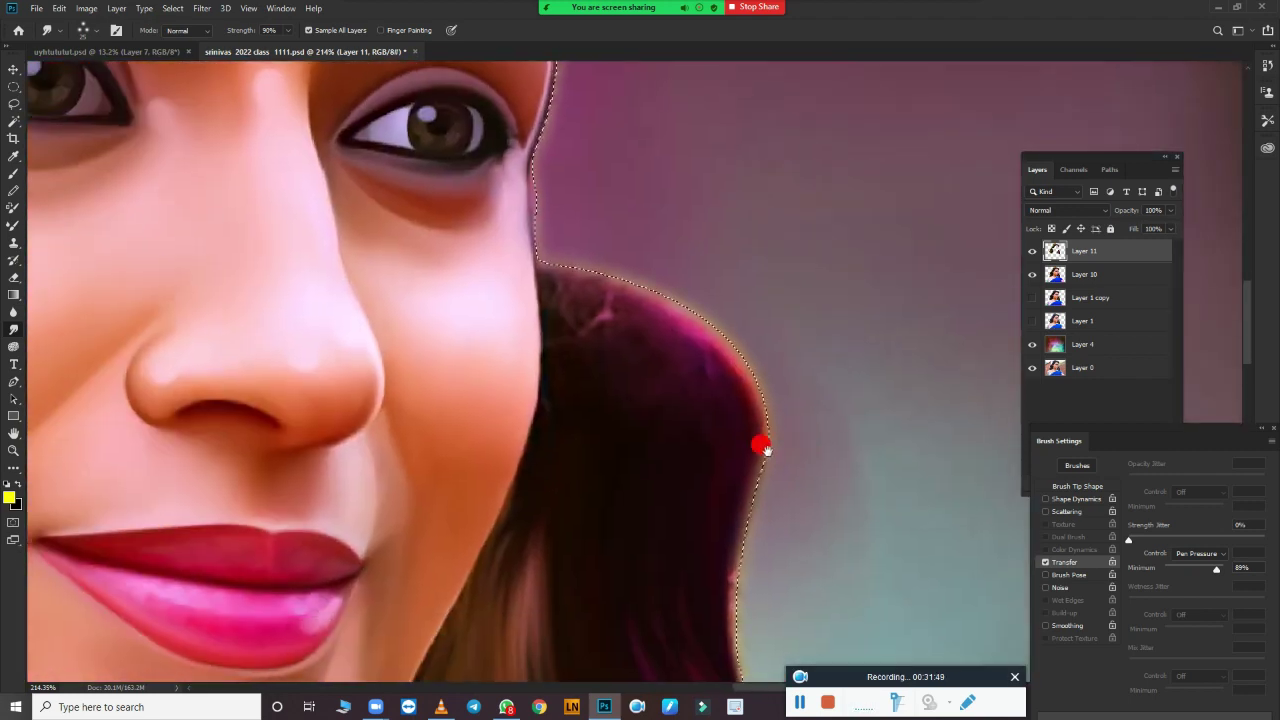
drag(651, 333, 632, 331)
mouse_move(710, 599)
mouse_down()
mouse_move(700, 309)
mouse_move(549, 277)
mouse_move(586, 403)
mouse_move(639, 482)
mouse_up()
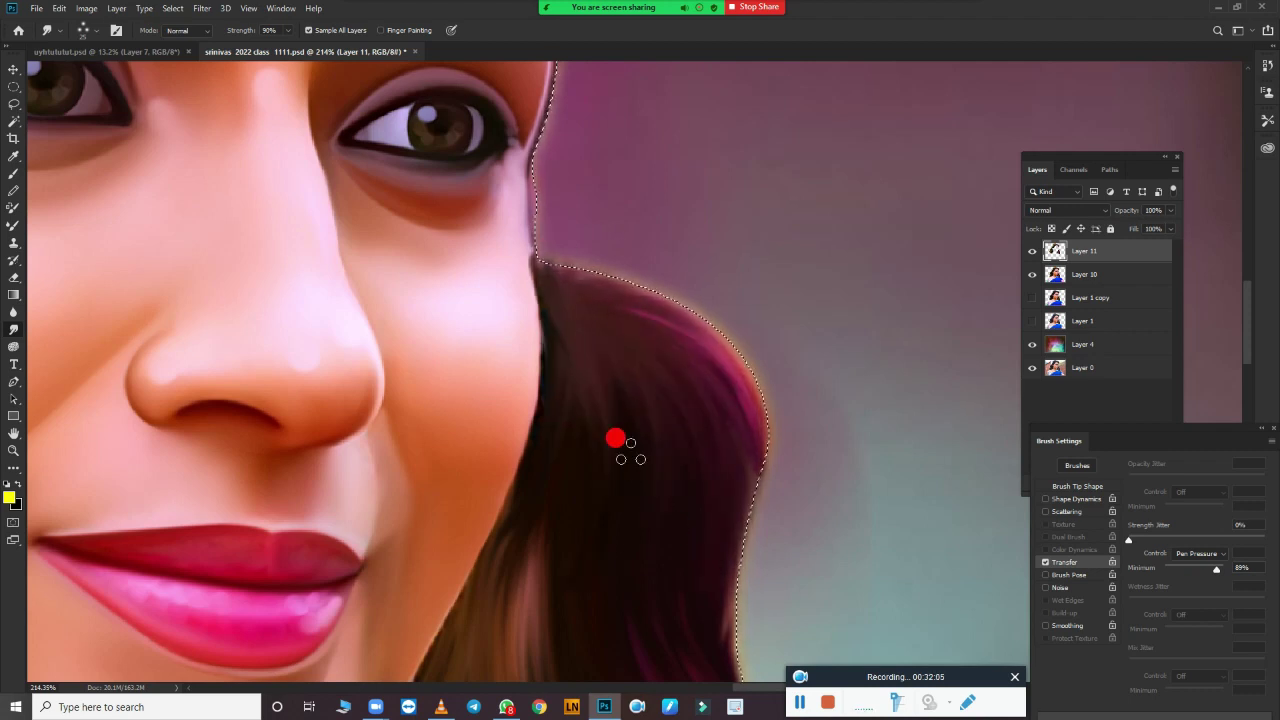
scroll(617, 437, down, 5)
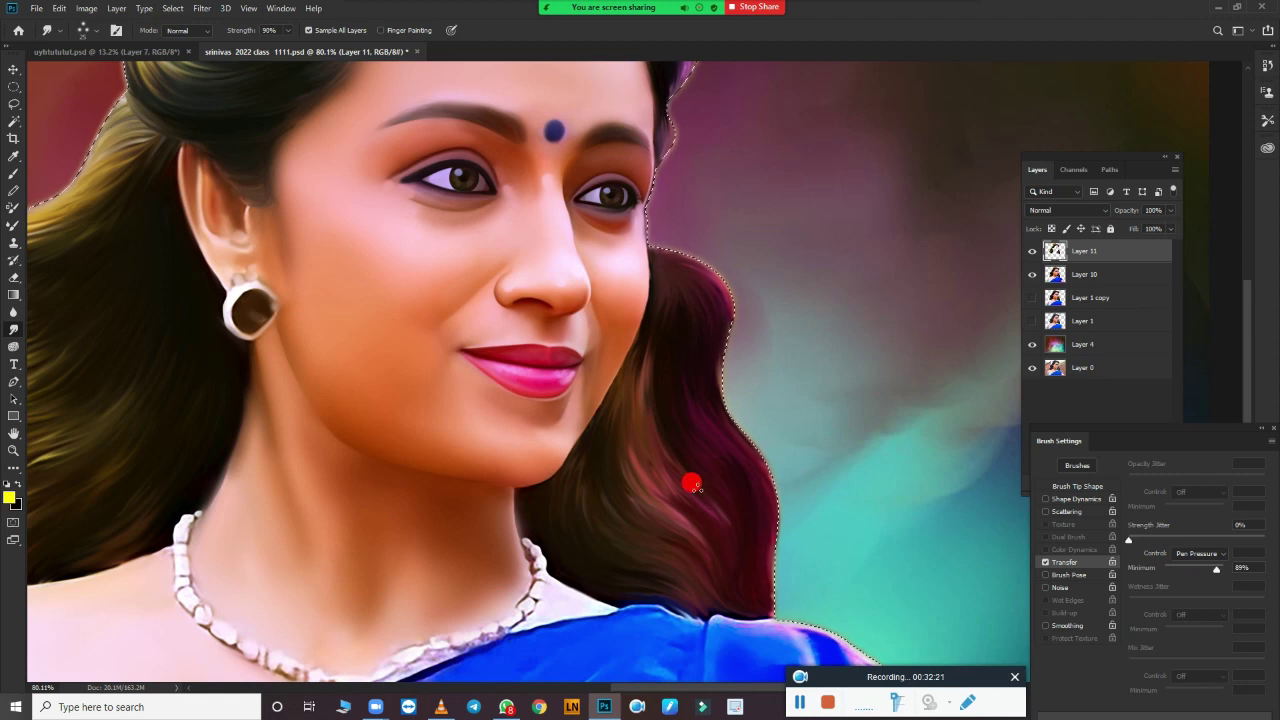
scroll(826, 446, down, 3)
scroll(834, 417, down, 2)
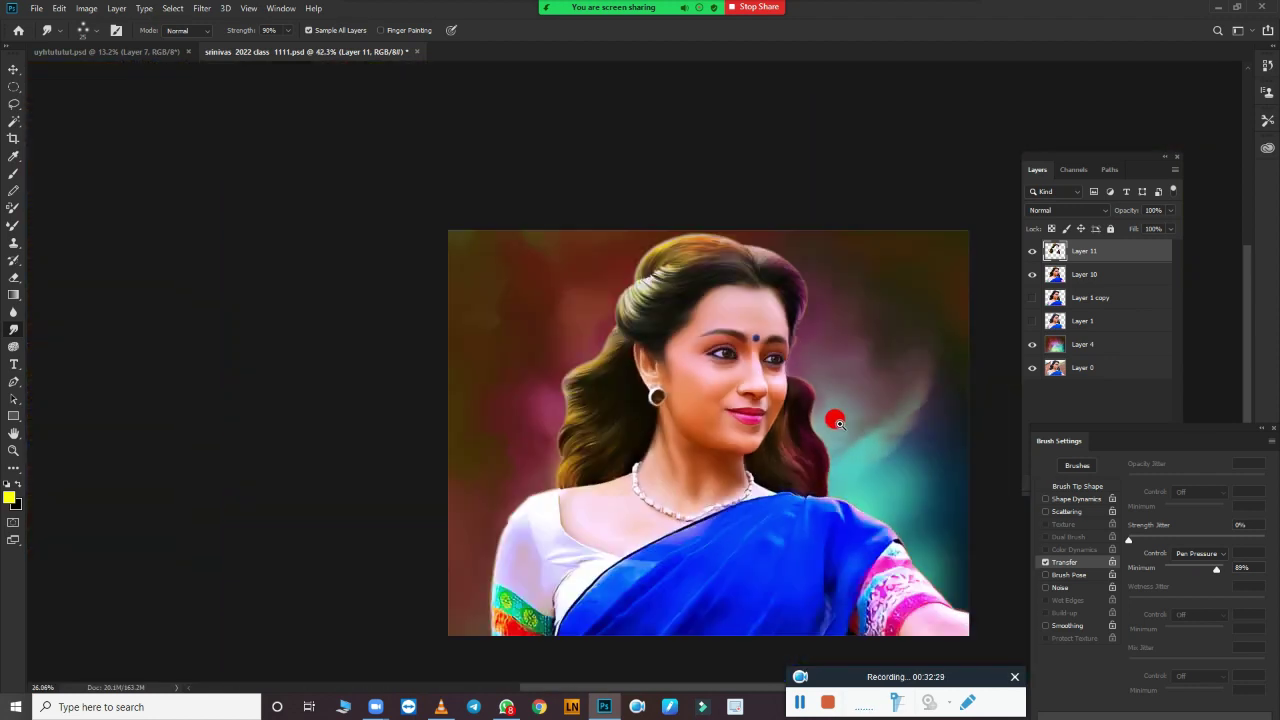
Step: Merge the smudged layer down and add a new empty layer above Layer 11
key(ctrl+e)
click(1032, 297)
click(1032, 250)
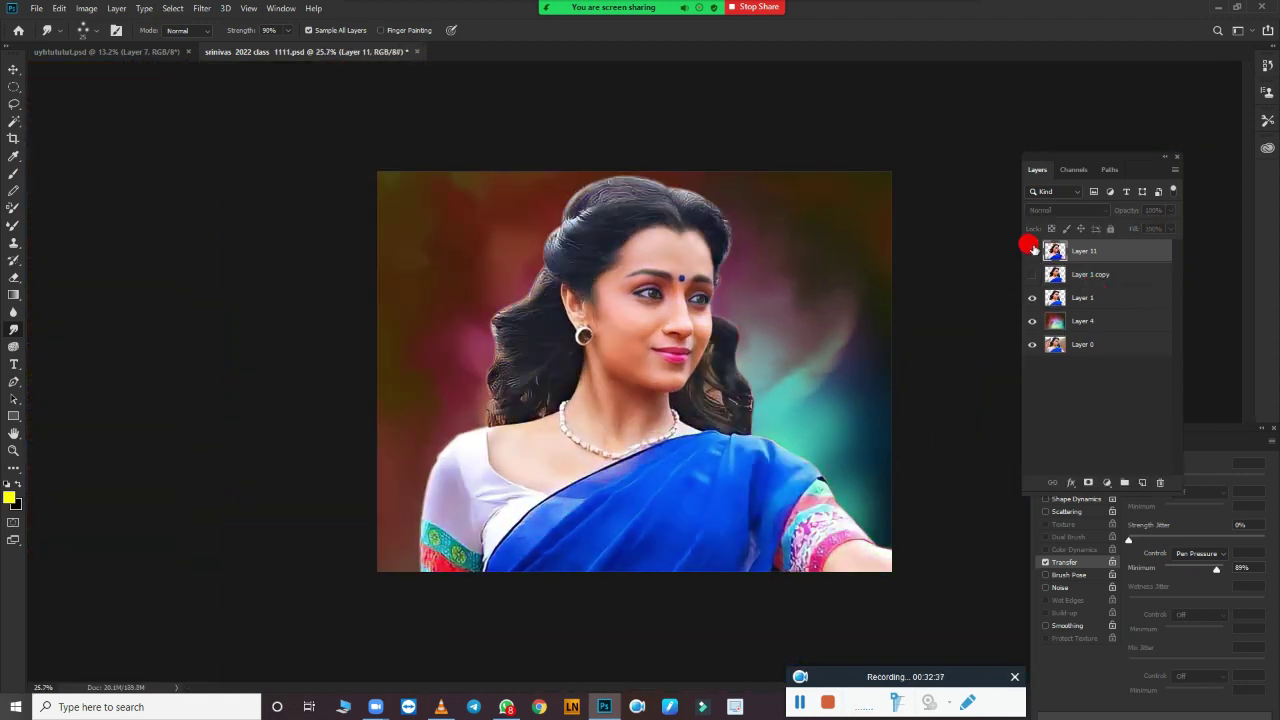
click(1032, 250)
scroll(943, 314, up, 3)
click(1142, 482)
scroll(657, 410, up, 2)
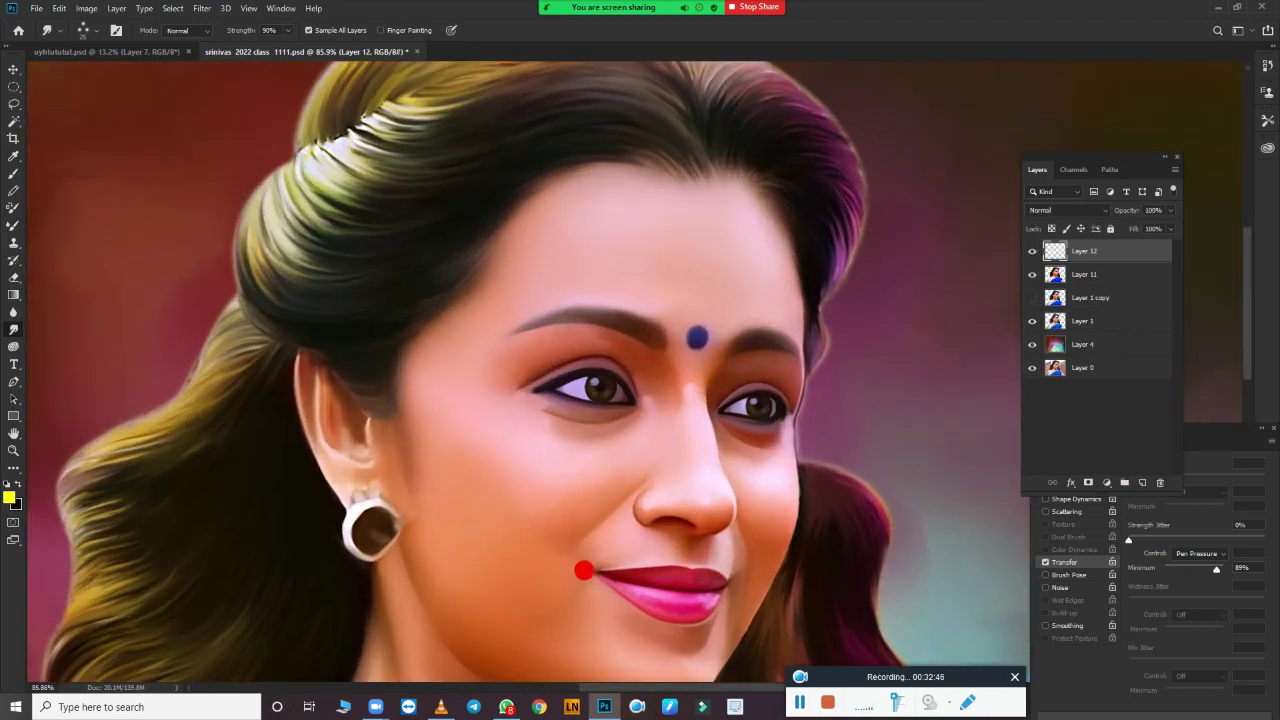
Step: Choose a soft round Brush tip and enable Shape Dynamics in the brush settings
key(b)
right_click(589, 346)
click(1098, 655)
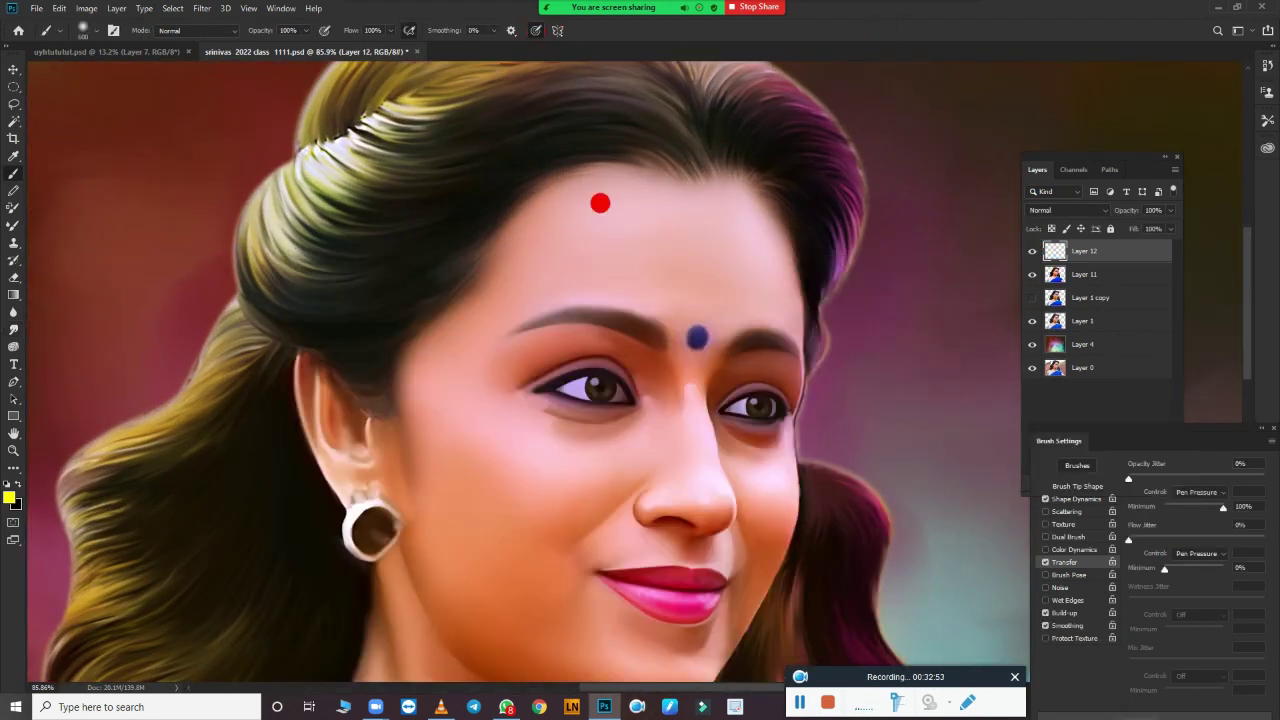
drag(1140, 160, 1148, 27)
drag(1190, 430, 1154, 371)
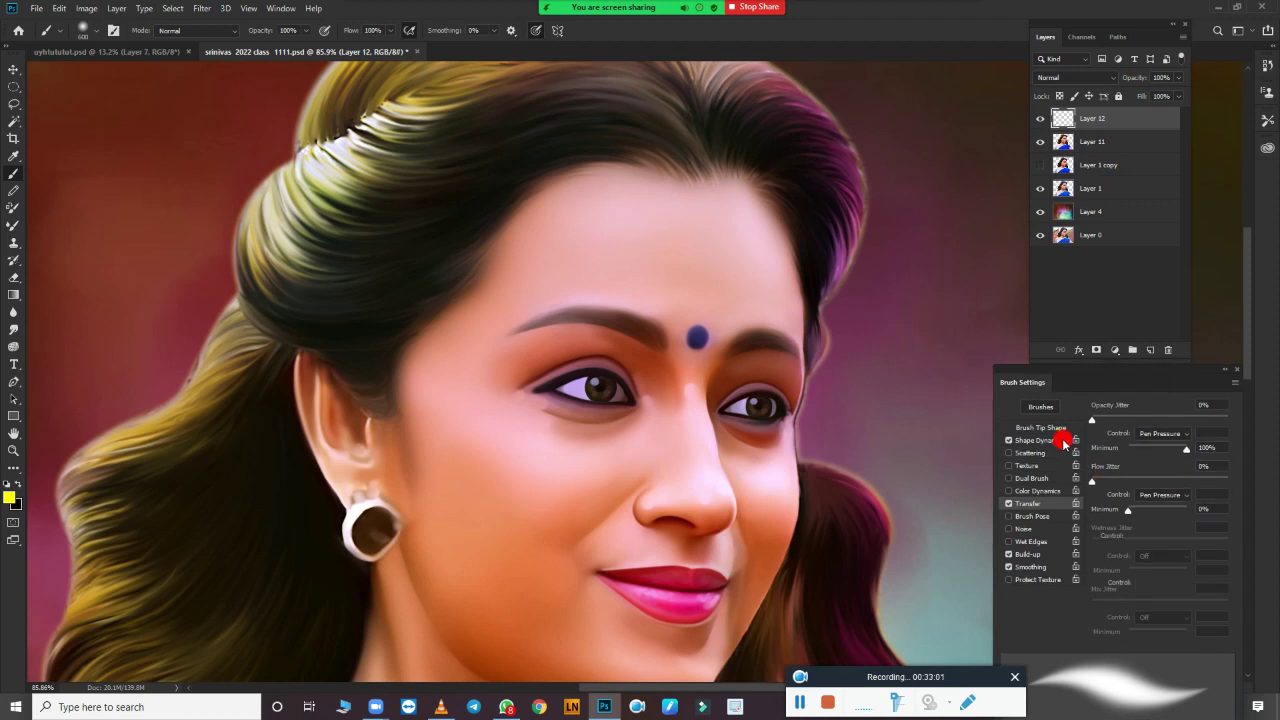
click(1040, 440)
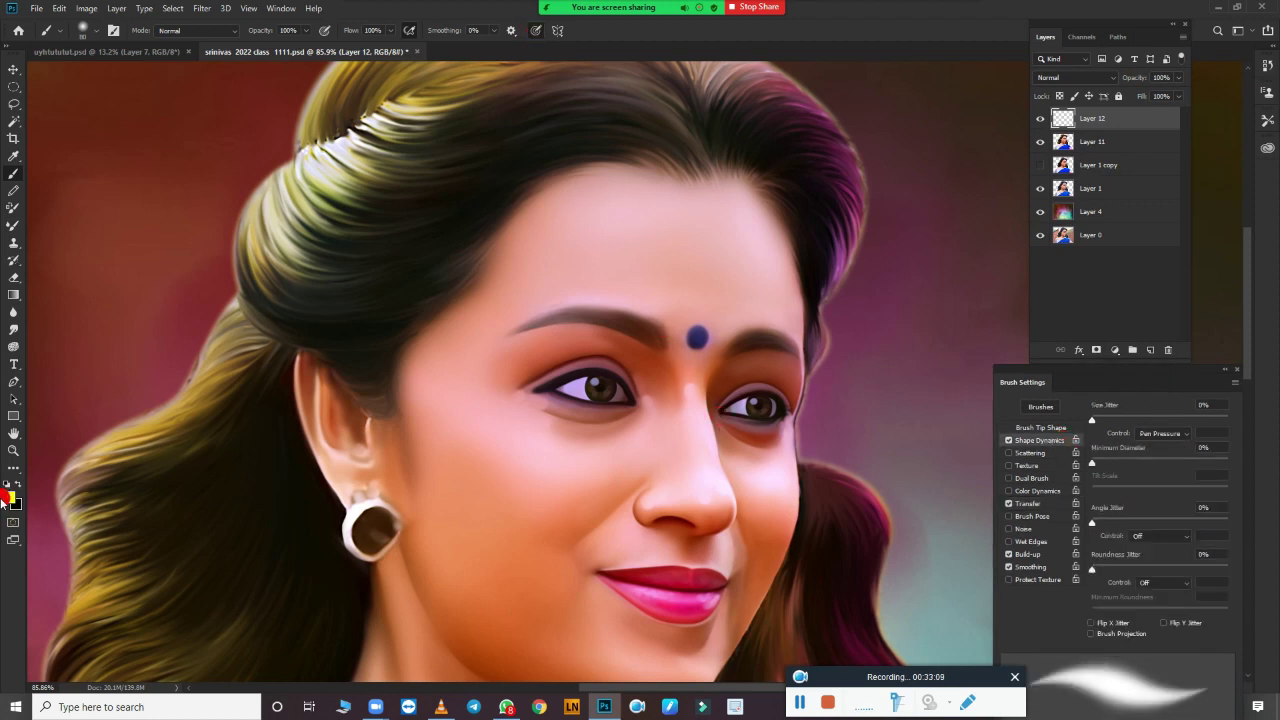
Step: Set the foreground colour to yellow and the brush Flow to 49%
click(12, 497)
click(1063, 89)
scroll(700, 386, up, 3)
scroll(606, 323, up, 2)
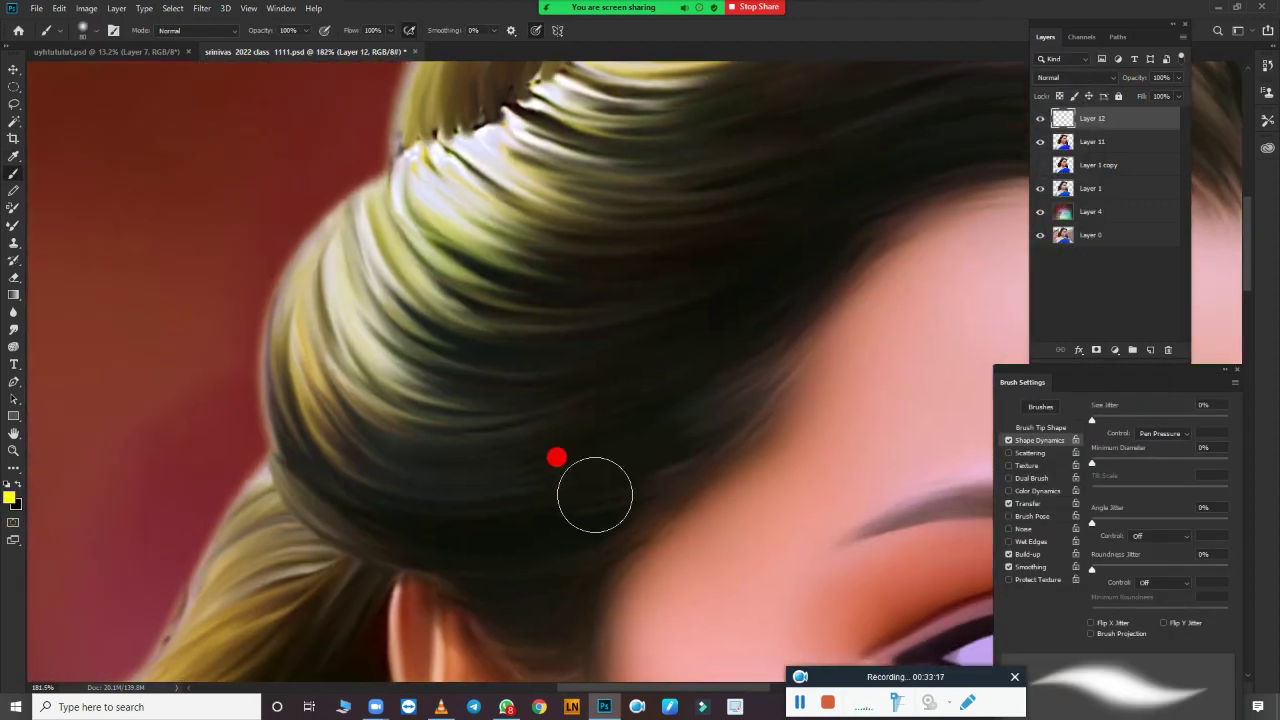
click(390, 30)
click(283, 50)
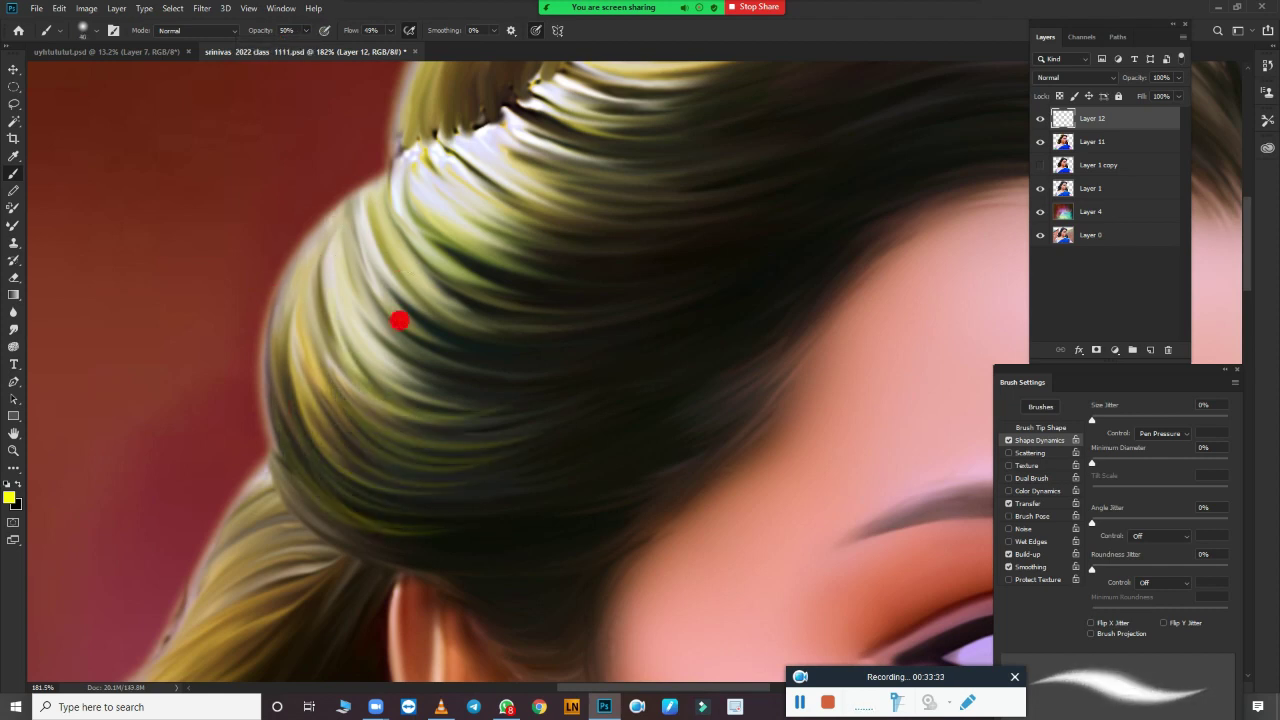
Step: Paint bright yellow highlight strands across the hair bun and along the hair arc
drag(454, 334, 590, 270)
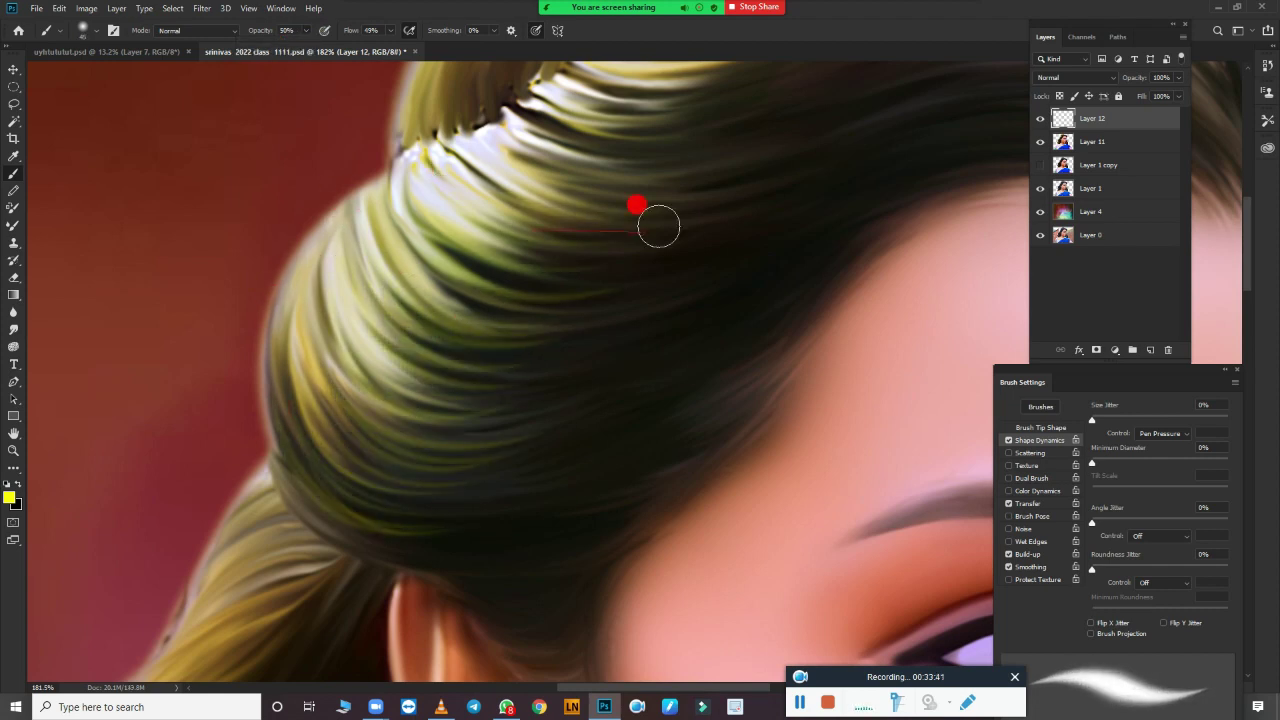
drag(636, 205, 389, 243)
mouse_move(670, 204)
mouse_down()
mouse_move(520, 474)
mouse_move(460, 377)
mouse_move(534, 324)
mouse_up()
drag(417, 336, 610, 365)
scroll(408, 434, right, 5)
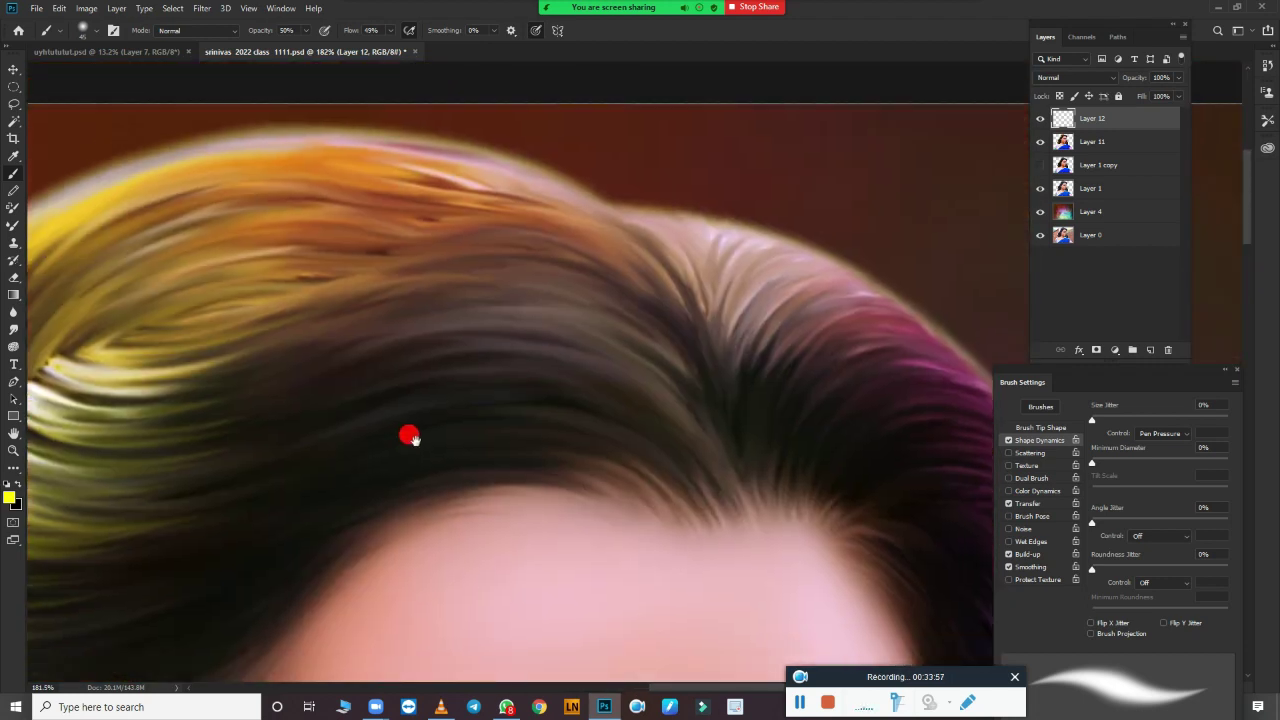
scroll(306, 400, left, 5)
drag(430, 360, 766, 220)
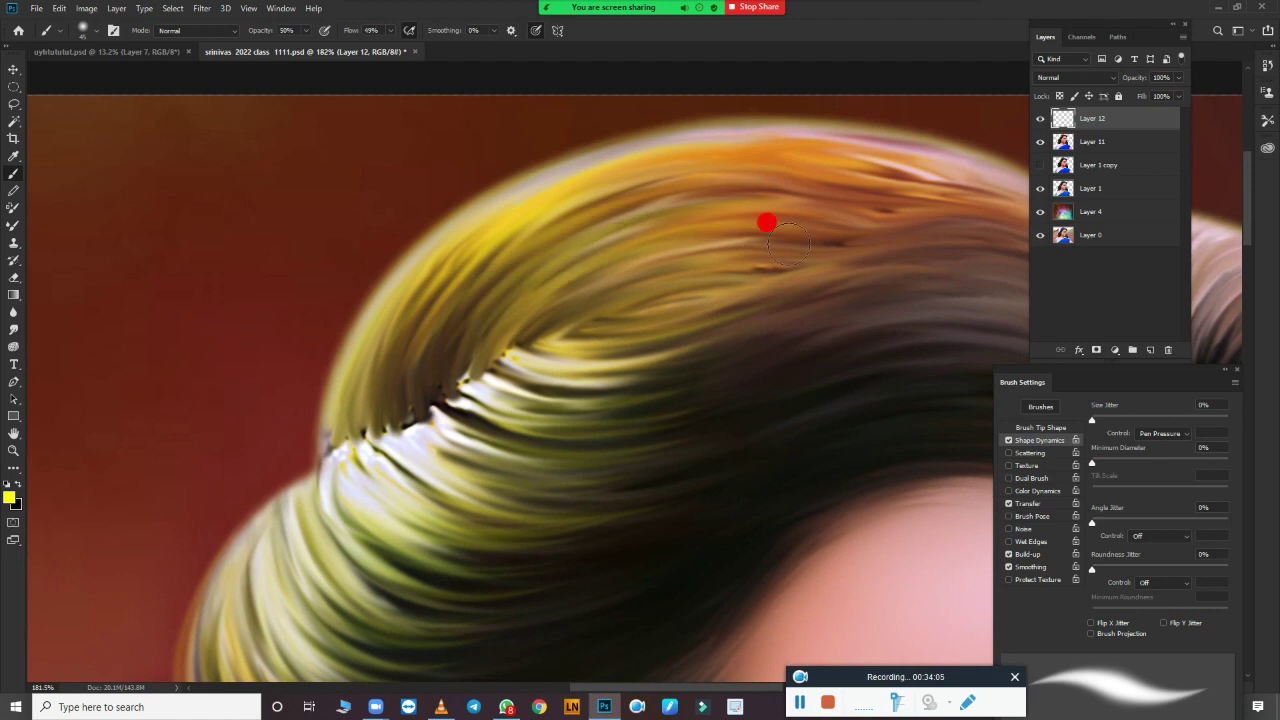
drag(491, 350, 131, 374)
mouse_move(632, 246)
mouse_down()
mouse_move(457, 208)
mouse_move(817, 323)
mouse_up()
drag(893, 395, 541, 304)
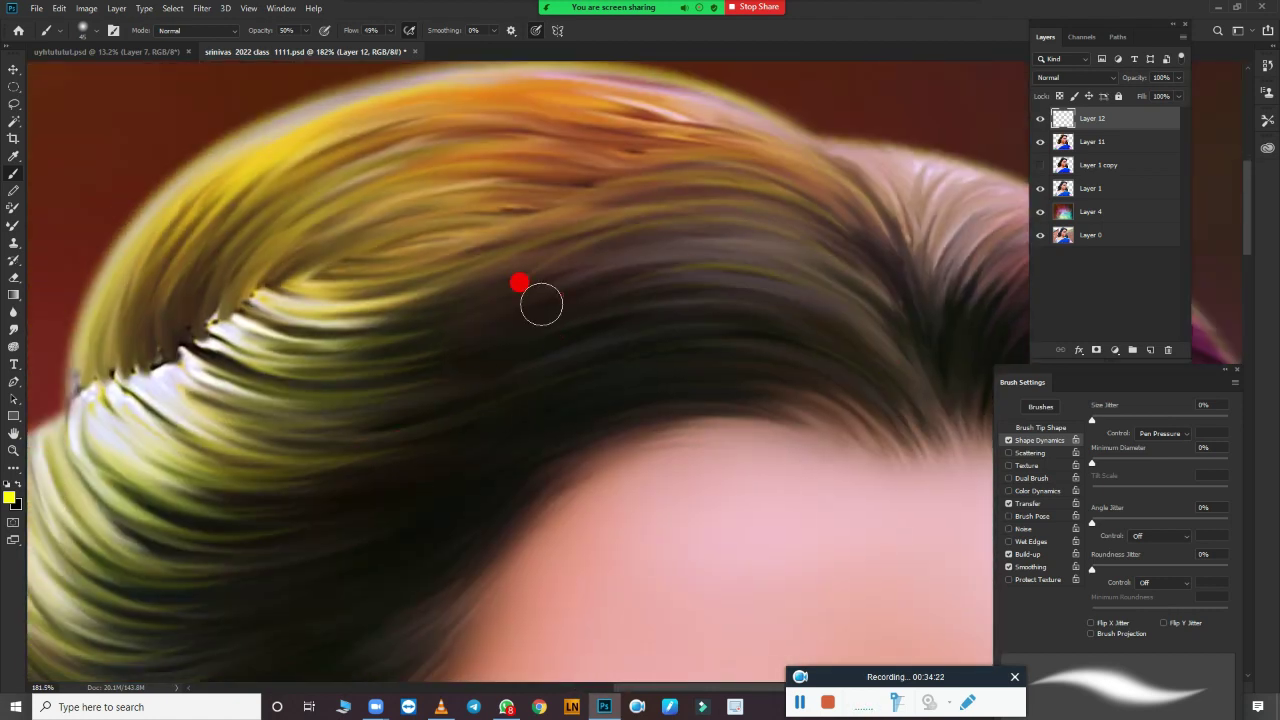
Step: Move the view down to the ear and side hair, then open the foreground Color Picker
drag(837, 414, 846, 205)
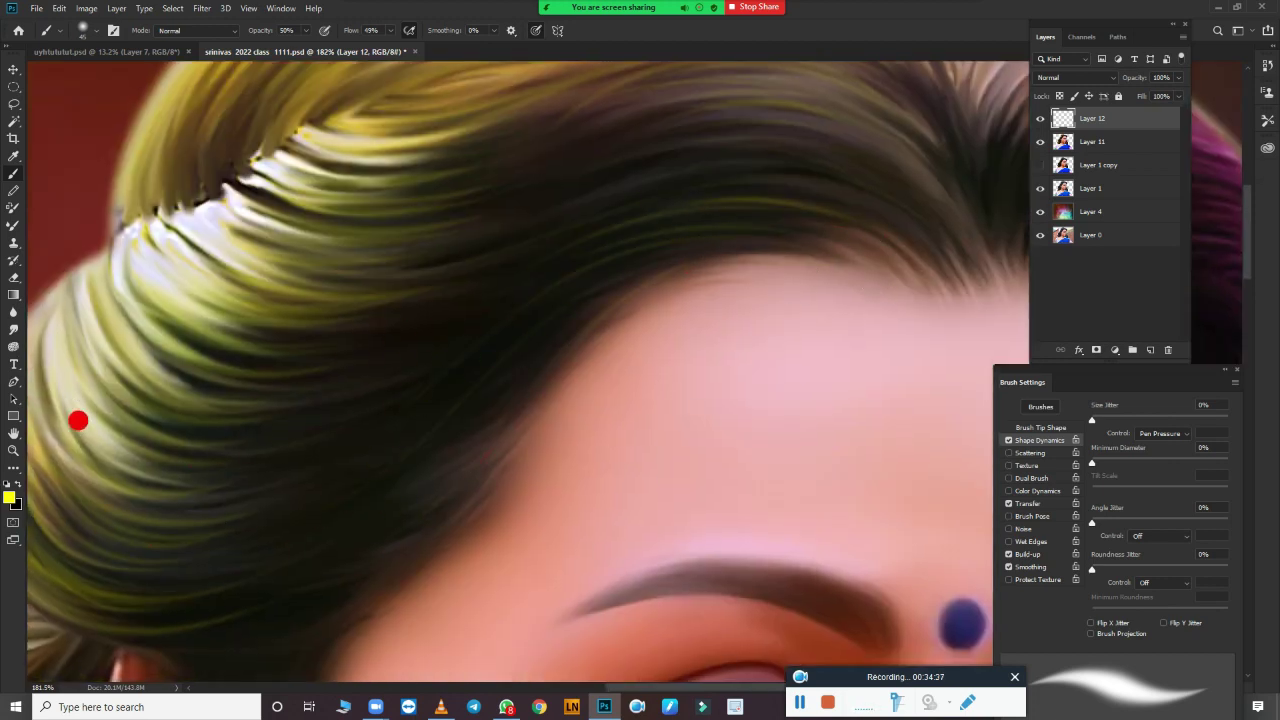
drag(347, 250, 851, 320)
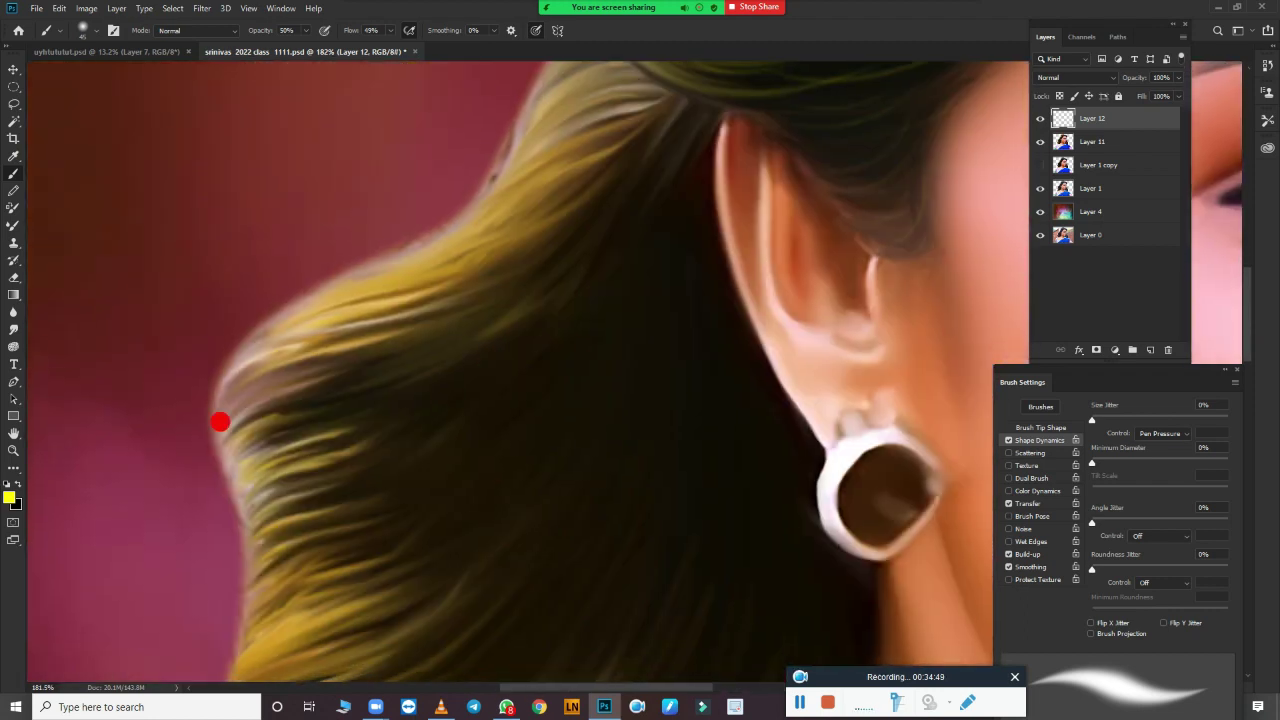
drag(225, 522, 242, 445)
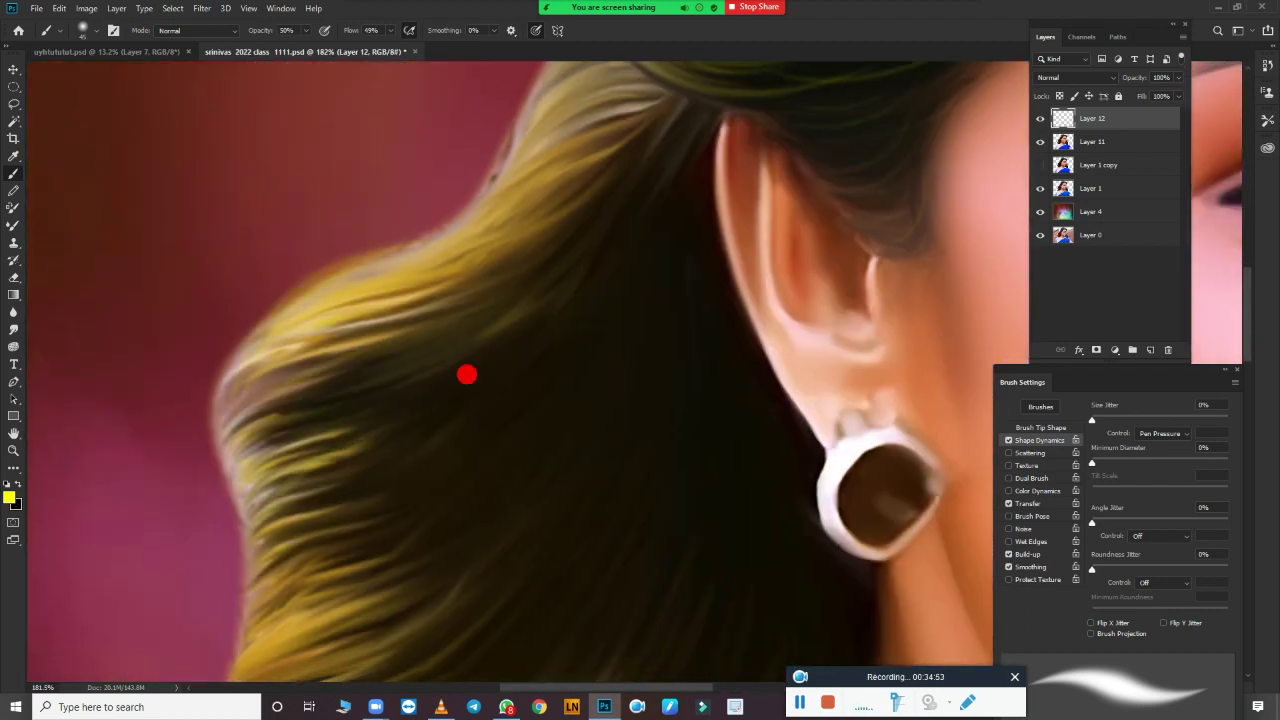
scroll(553, 190, down, 5)
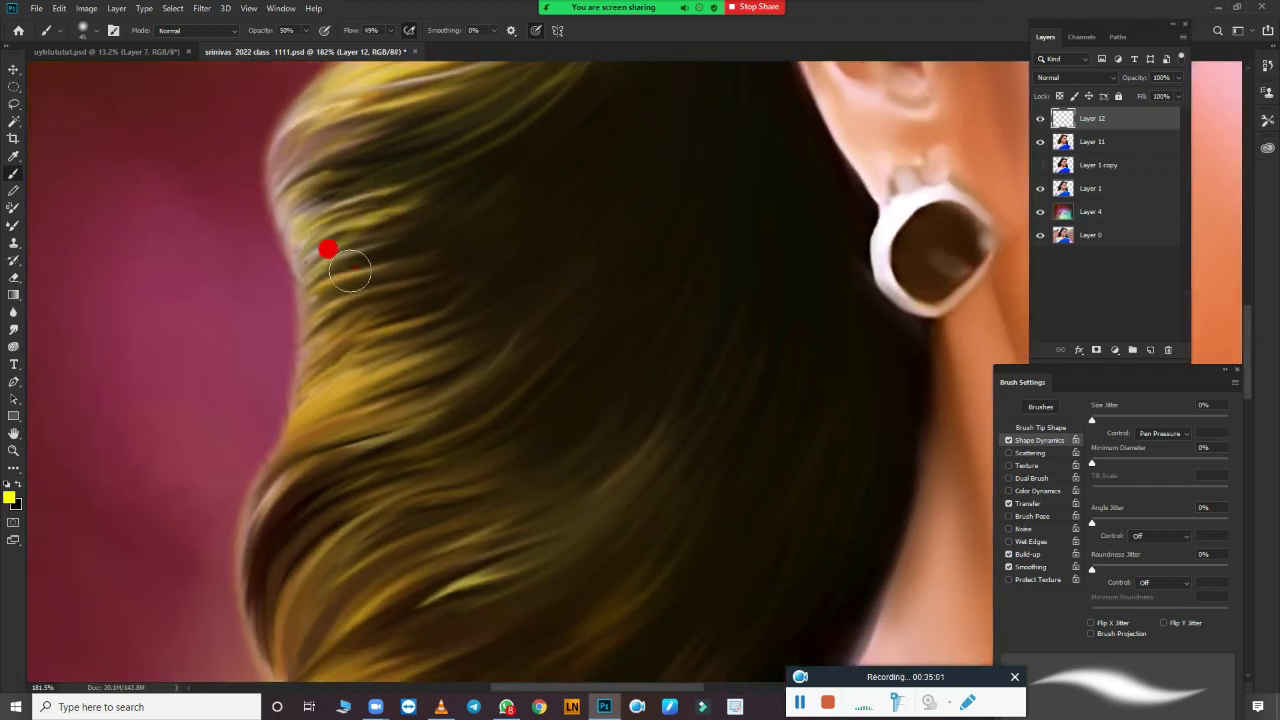
scroll(462, 340, down, 5)
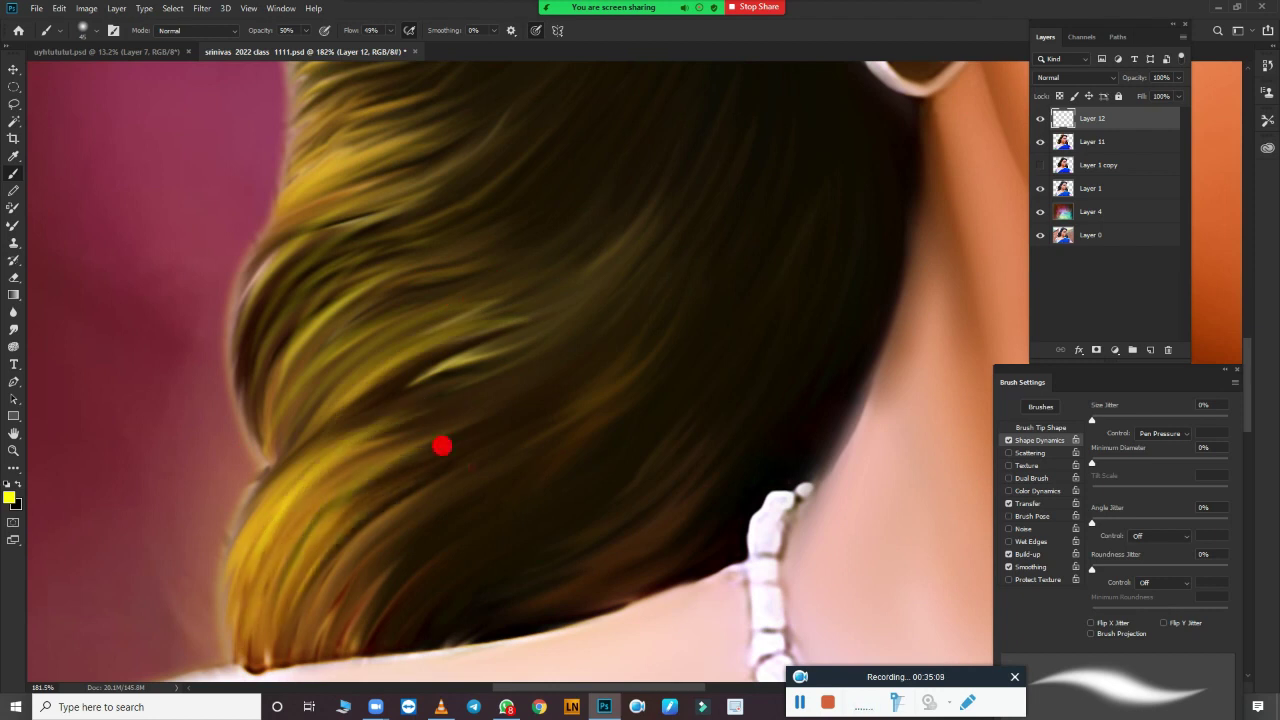
click(9, 497)
Step: Pick a dark olive foreground colour
click(885, 224)
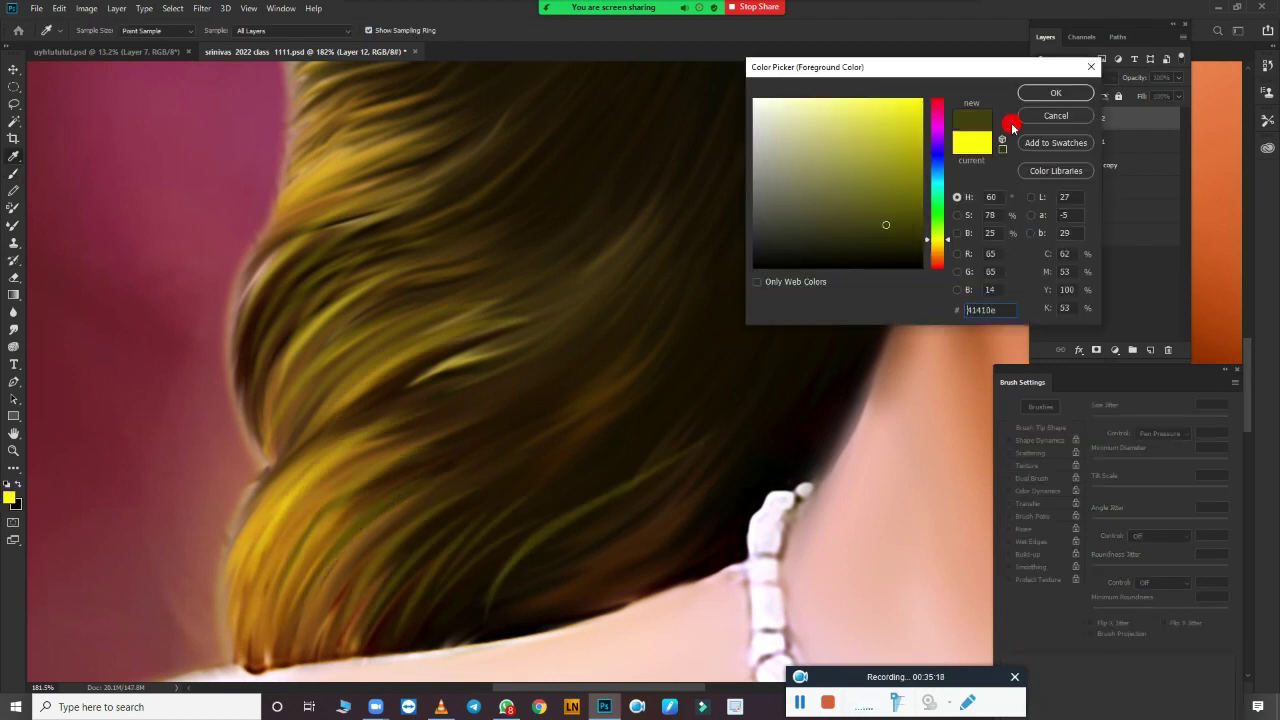
key(Return)
scroll(543, 503, up, 5)
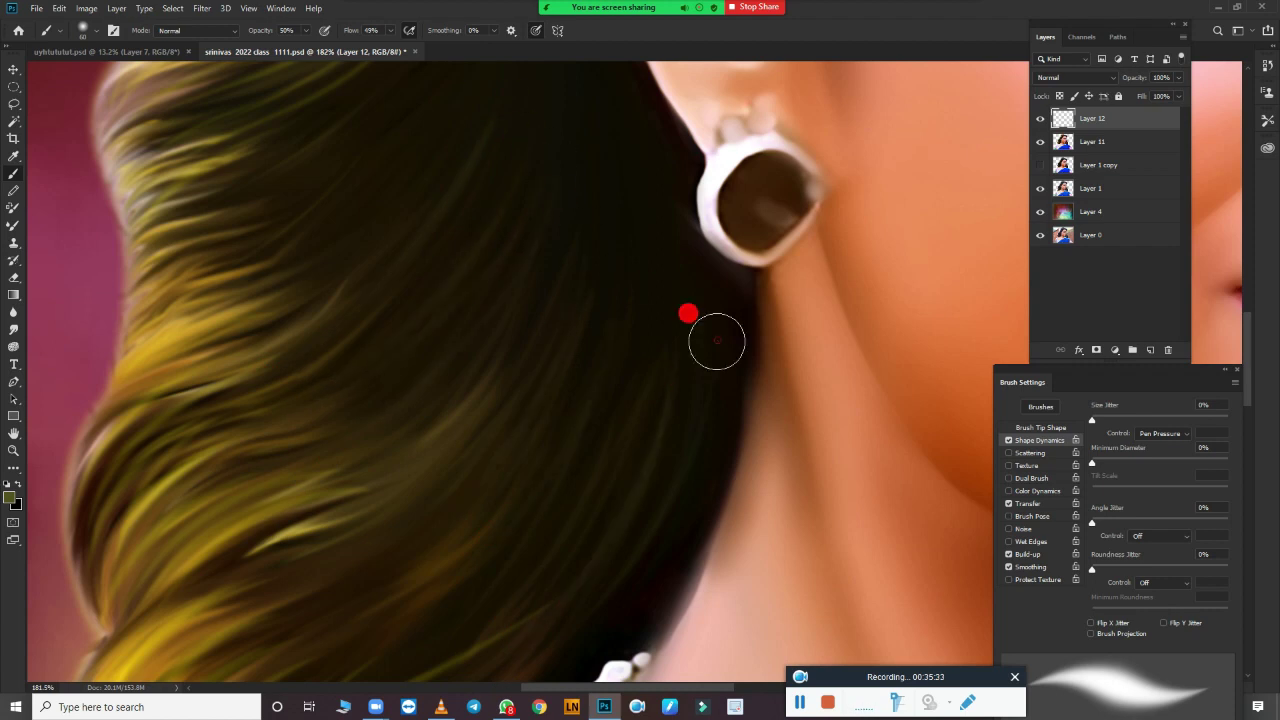
scroll(256, 582, down, 5)
scroll(409, 423, up, 5)
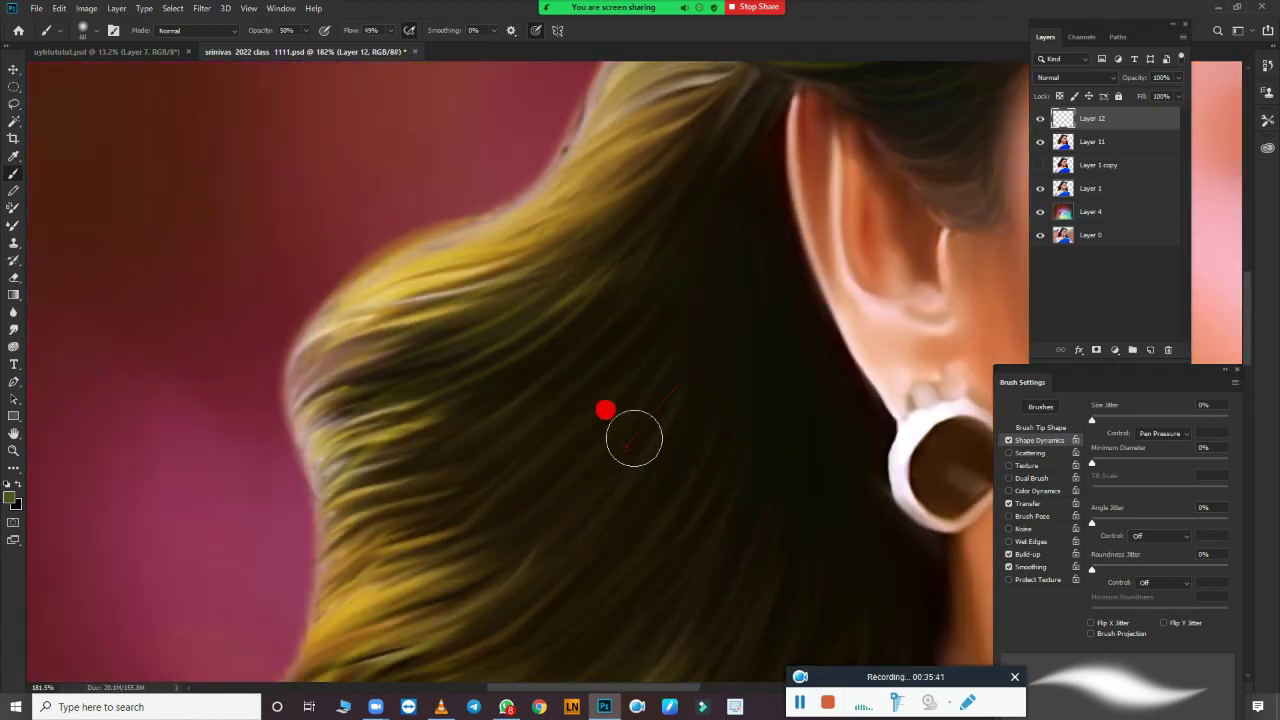
scroll(406, 369, up, 3)
scroll(182, 564, up, 5)
Step: Switch to a dark teal colour, shrink the brush and set Opacity to 100%
click(12, 498)
click(863, 209)
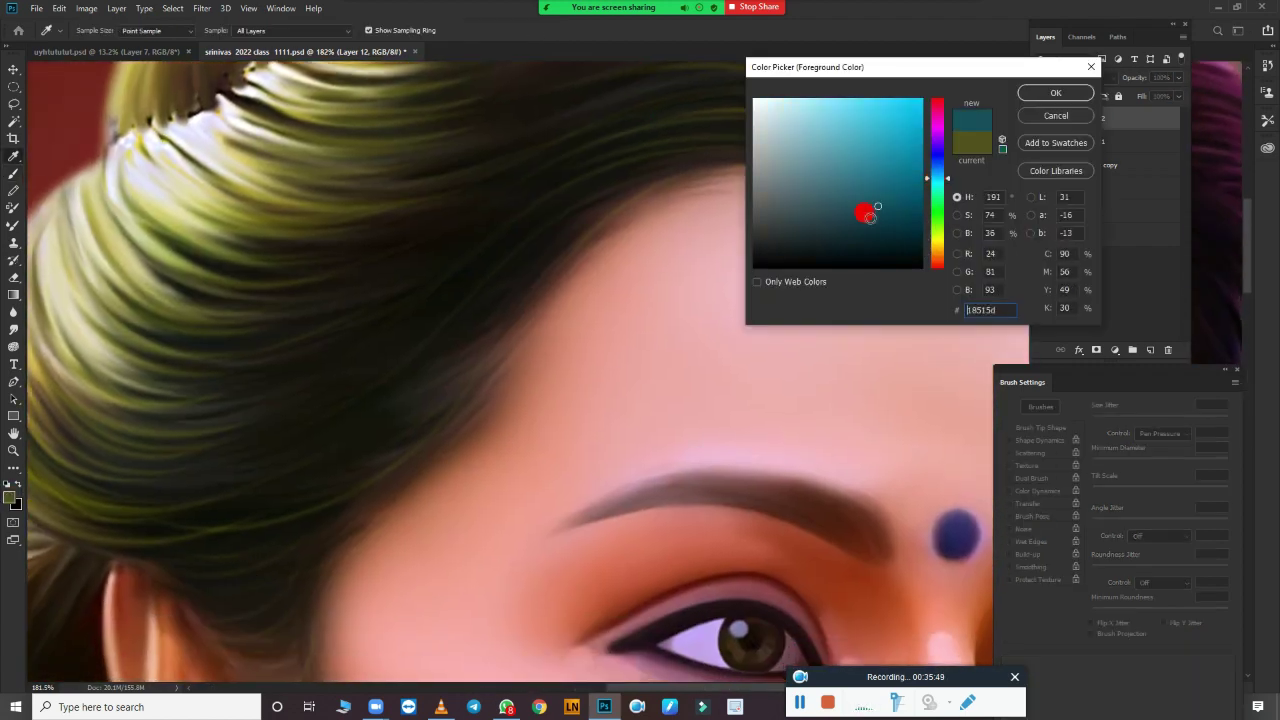
key(Return)
scroll(561, 407, up, 5)
key(bracketleft)
key(bracketleft)
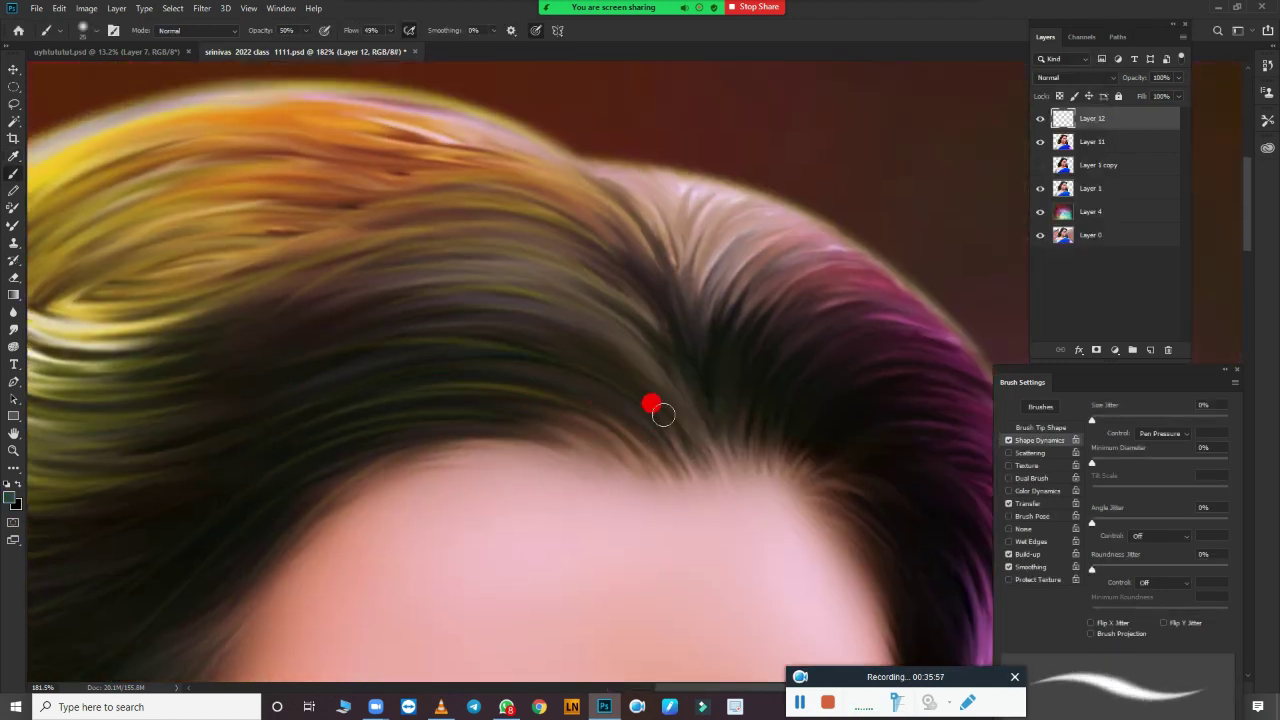
key(0)
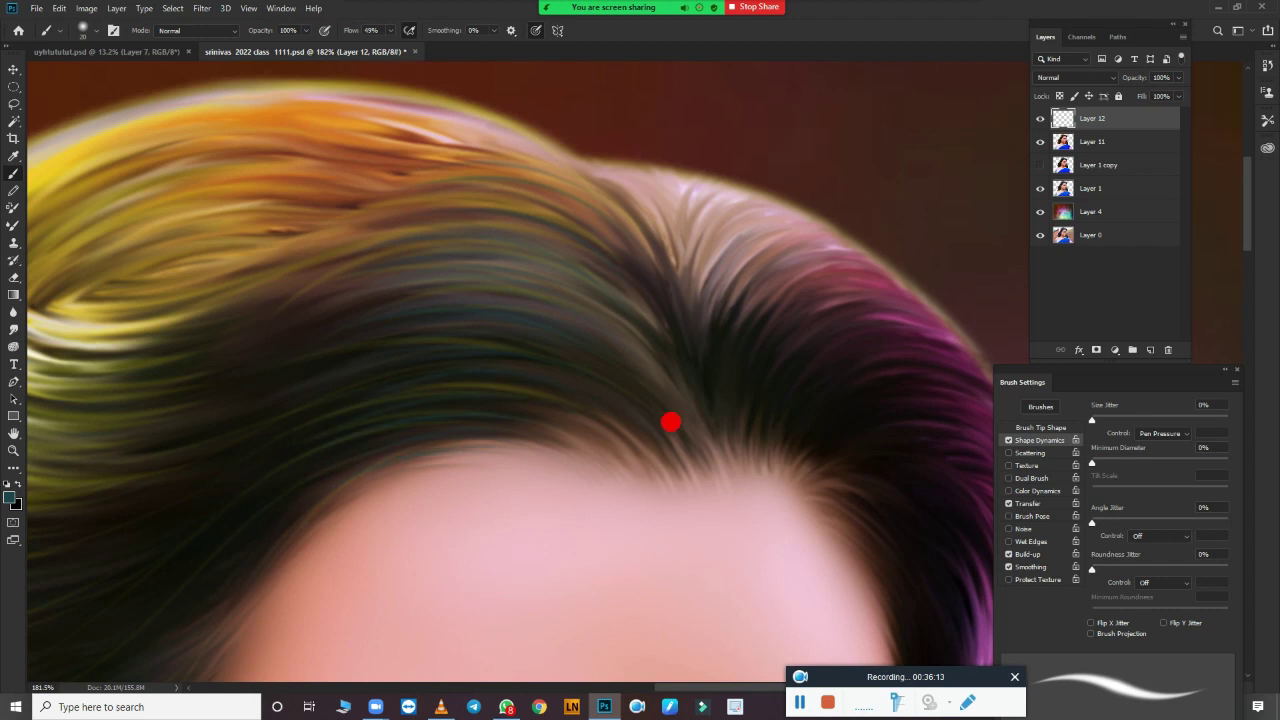
scroll(640, 488, up, 3)
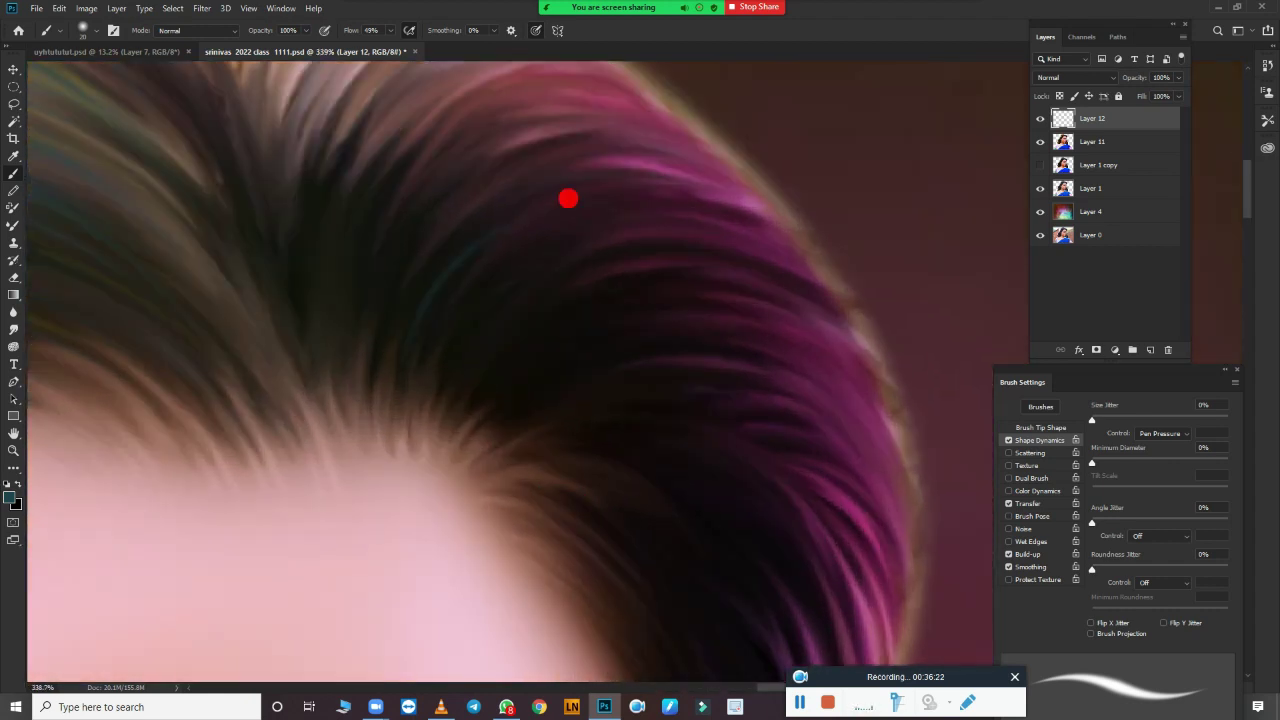
Step: Paint dark-teal strands through the dark hair at the crown
drag(738, 270, 524, 300)
drag(752, 356, 610, 350)
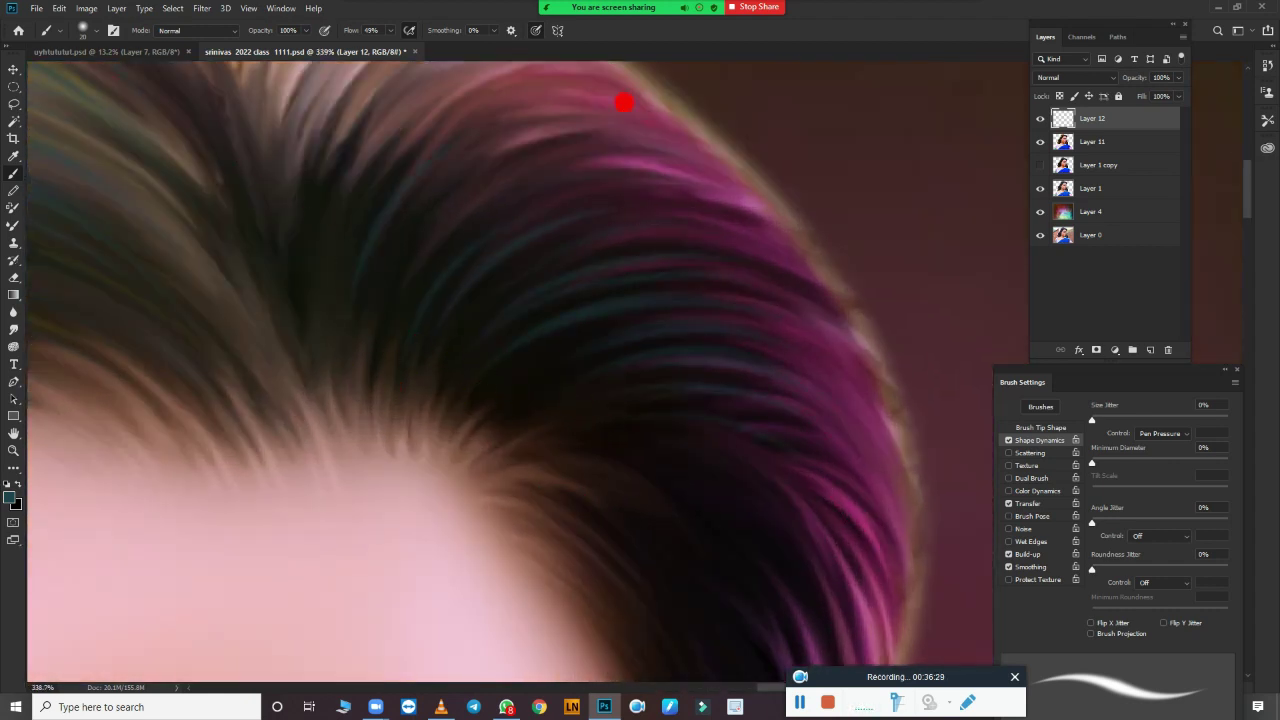
drag(429, 400, 651, 634)
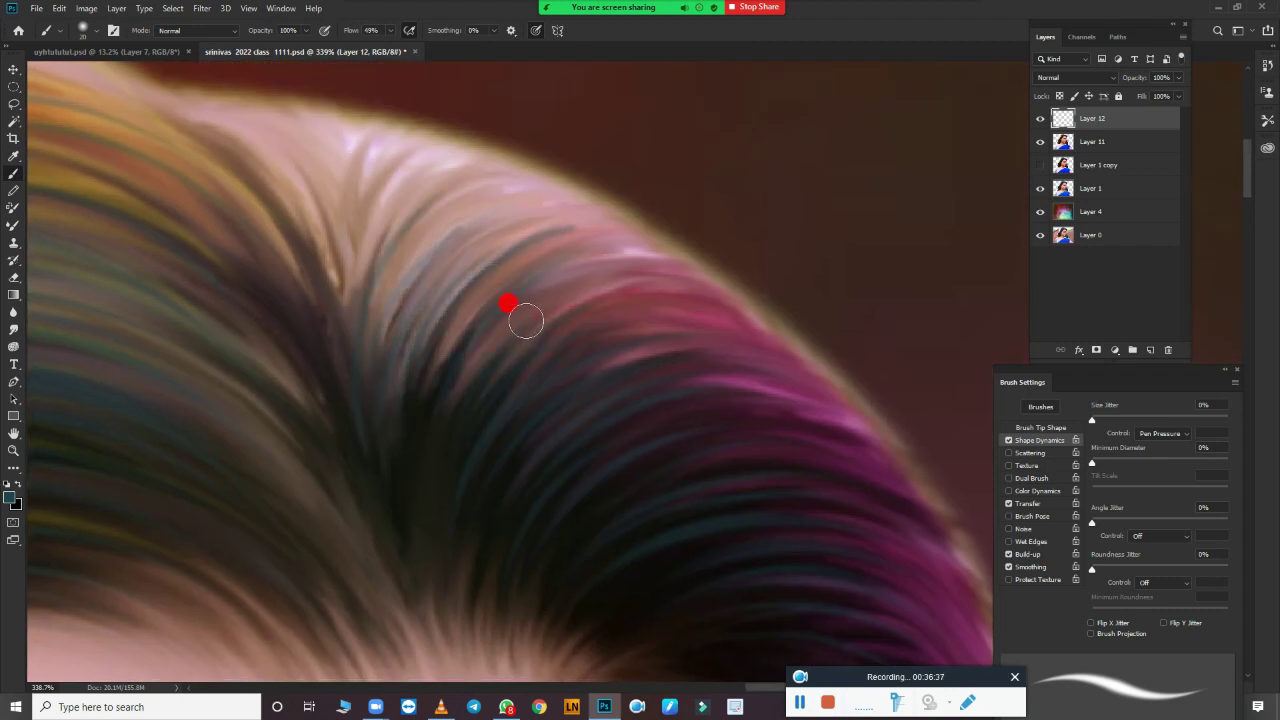
scroll(183, 149, down, 5)
Step: Choose a new dark painting colour and paint a thin strand above the ear
click(8, 497)
click(1049, 94)
scroll(657, 280, down, 3)
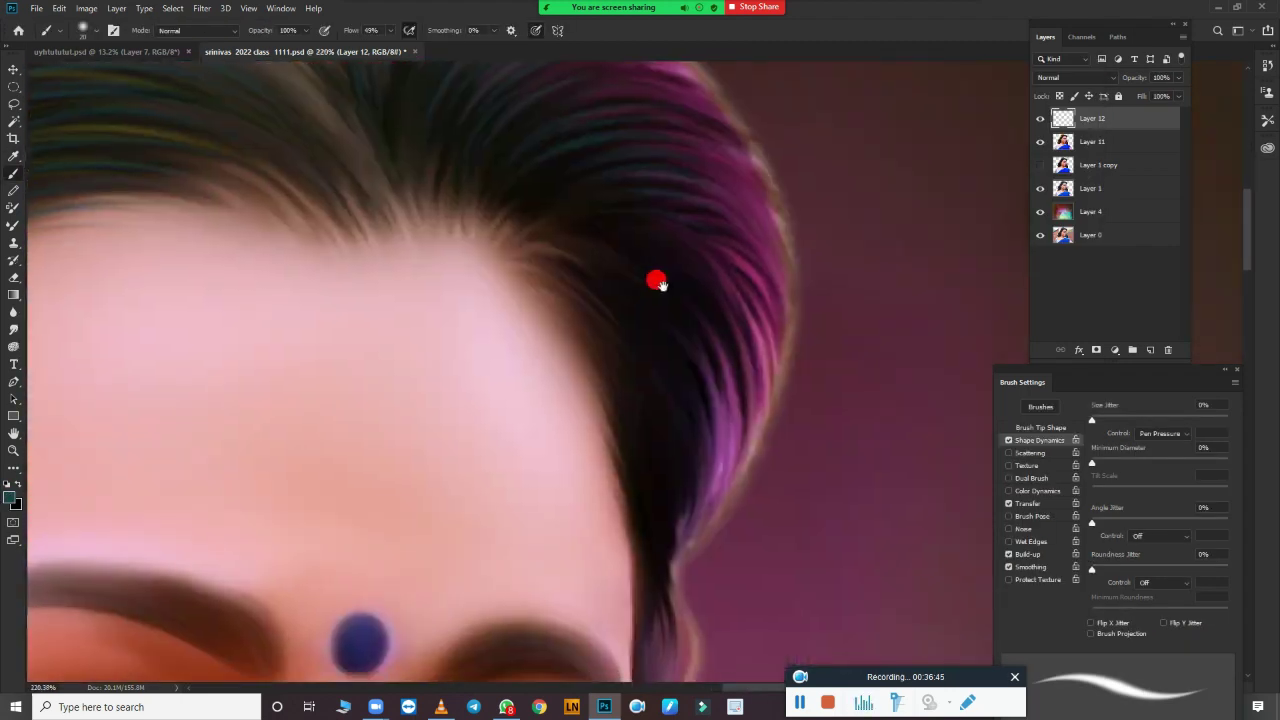
scroll(573, 321, up, 2)
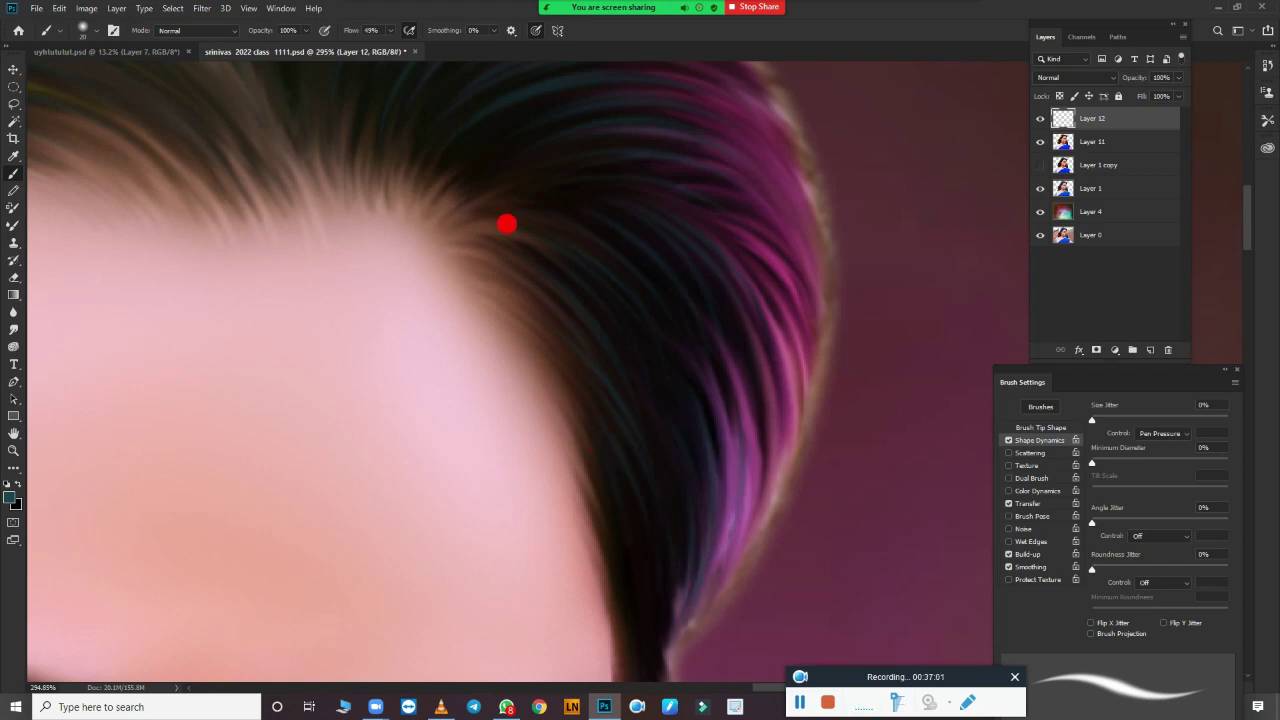
scroll(797, 371, down, 2)
scroll(780, 346, down, 2)
scroll(717, 466, down, 3)
scroll(586, 276, down, 2)
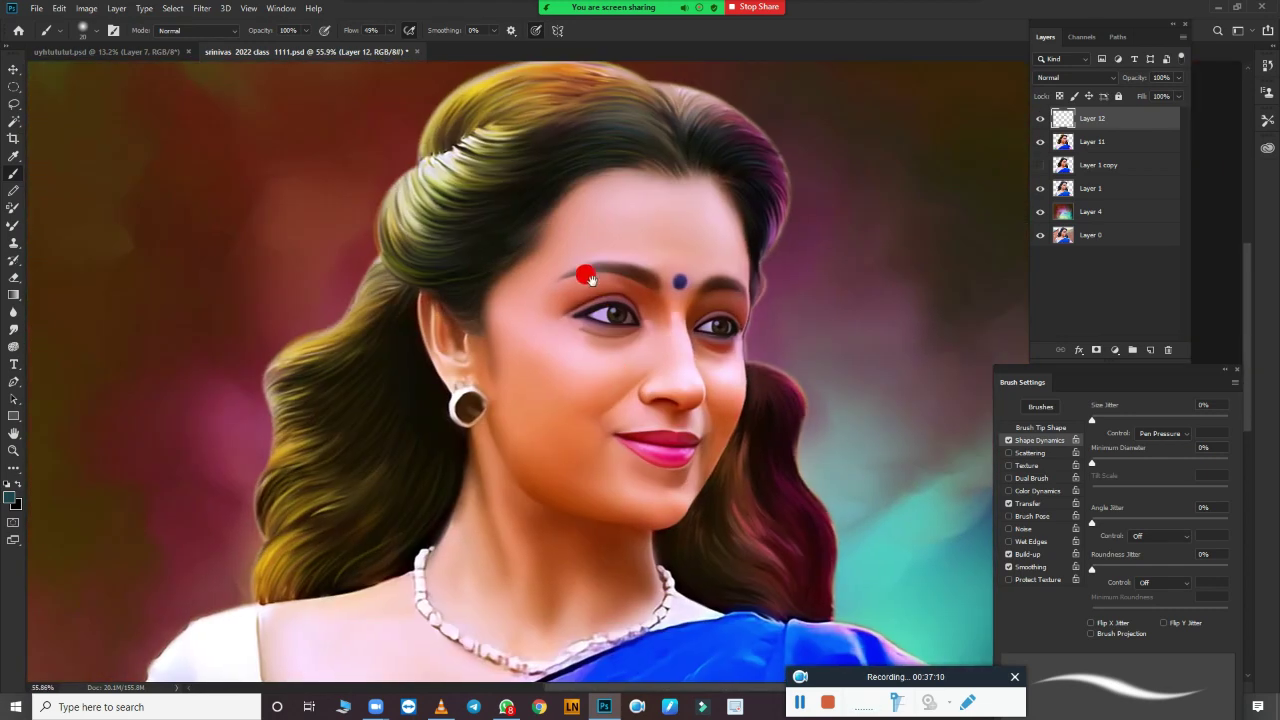
scroll(589, 278, up, 5)
scroll(403, 329, up, 4)
drag(435, 386, 605, 316)
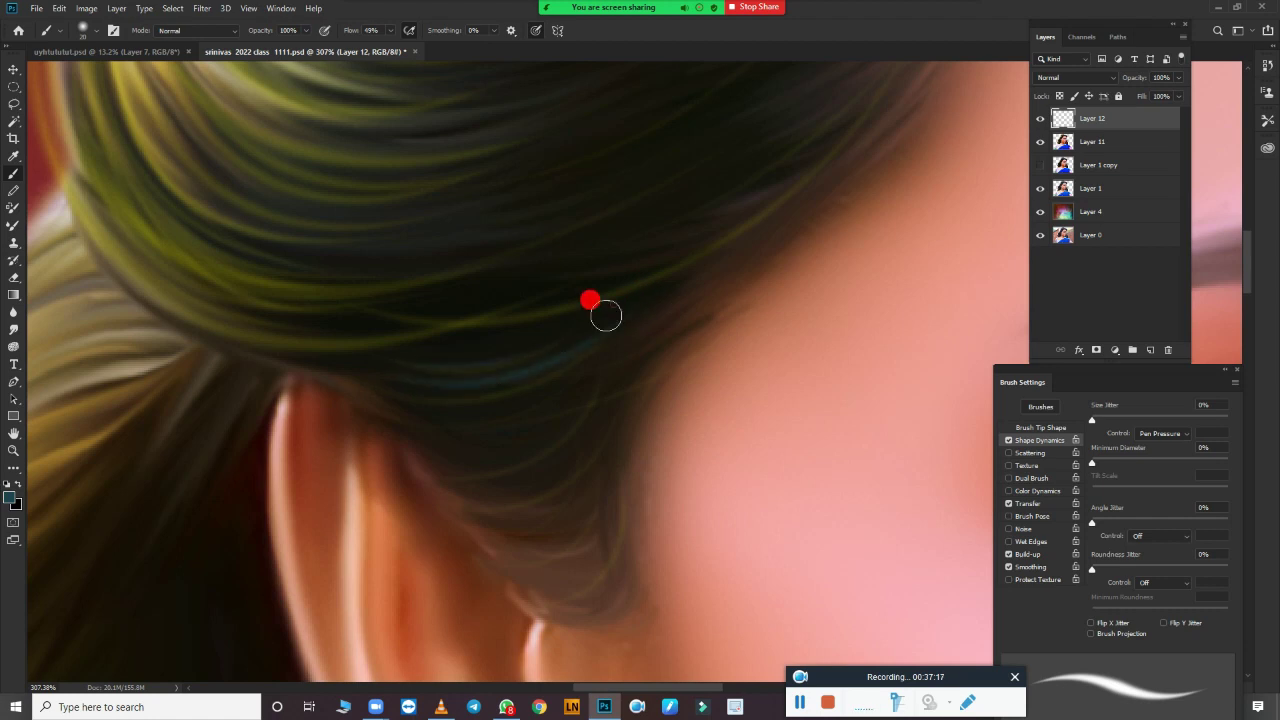
Step: Look over the hair around the ear and the upper hair against the background
mouse_move(491, 549)
mouse_down()
mouse_move(500, 394)
mouse_move(666, 531)
mouse_up()
scroll(706, 401, down, 4)
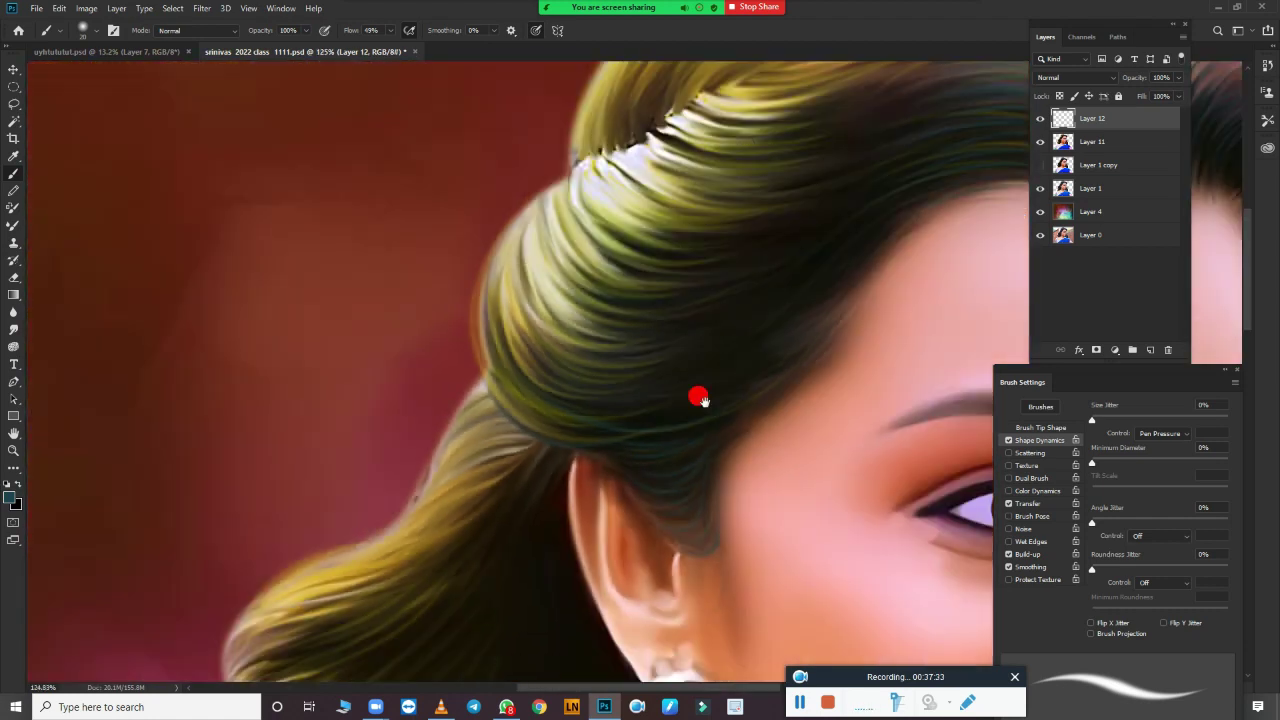
scroll(237, 606, up, 4)
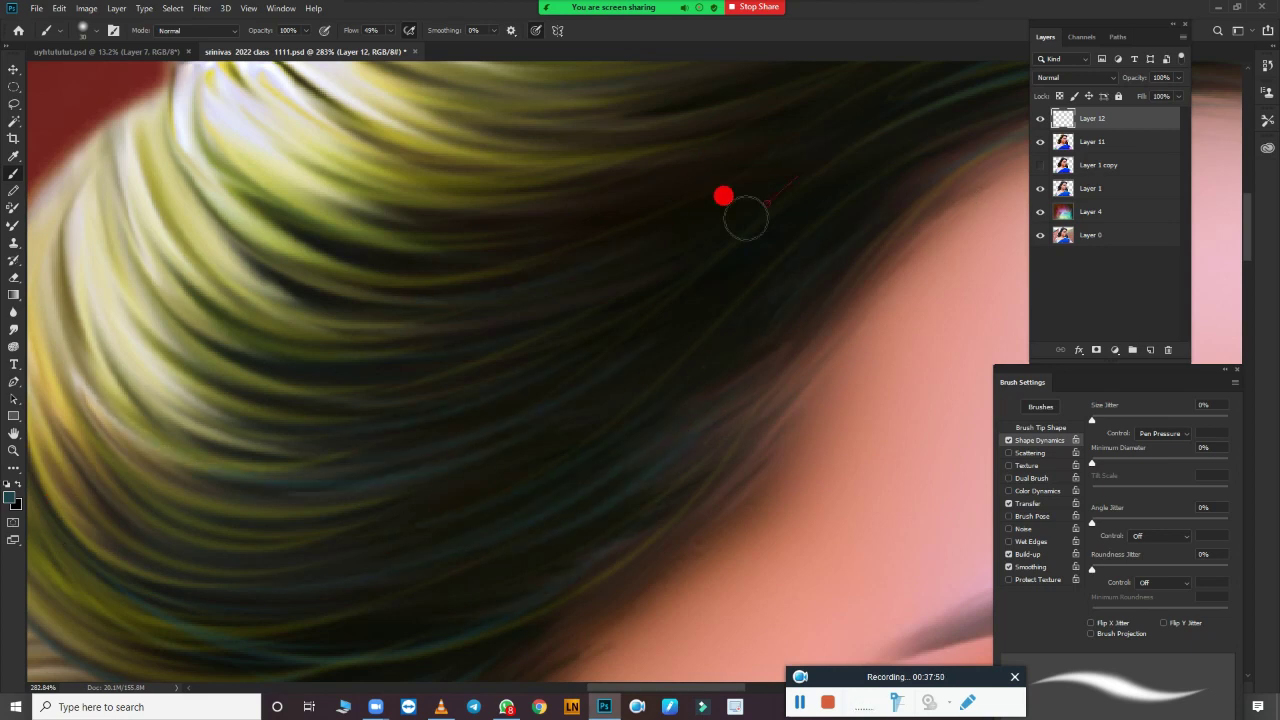
drag(745, 217, 675, 357)
mouse_move(588, 300)
mouse_down()
mouse_move(608, 409)
mouse_move(703, 409)
mouse_up()
mouse_move(834, 400)
mouse_down()
mouse_move(469, 463)
mouse_move(254, 231)
mouse_up()
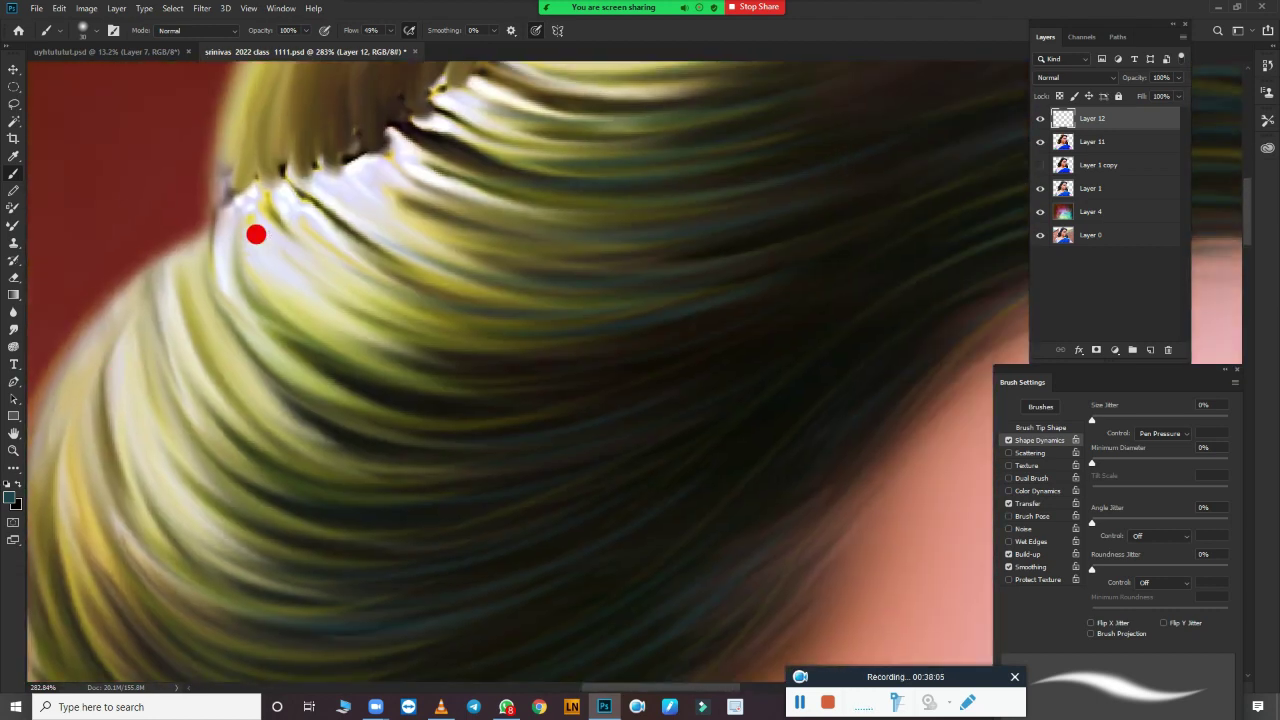
scroll(677, 486, down, 3)
scroll(566, 343, down, 2)
scroll(566, 343, down, 2)
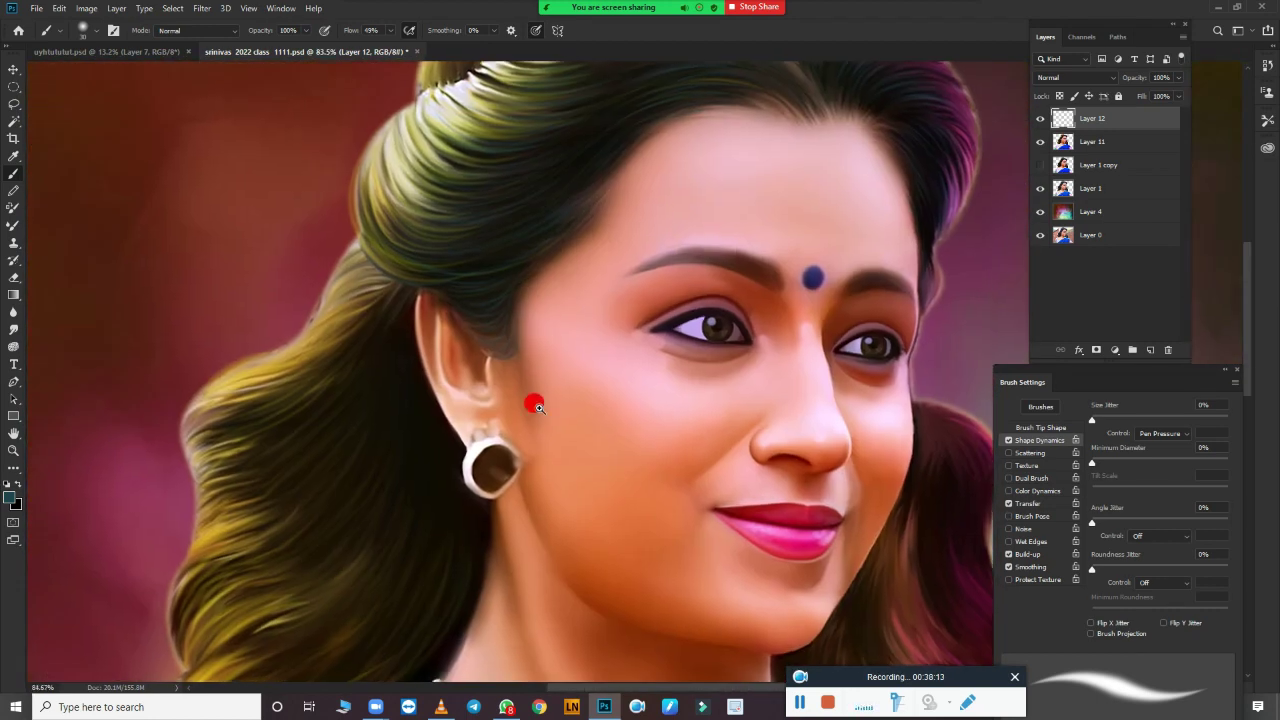
scroll(529, 394, up, 3)
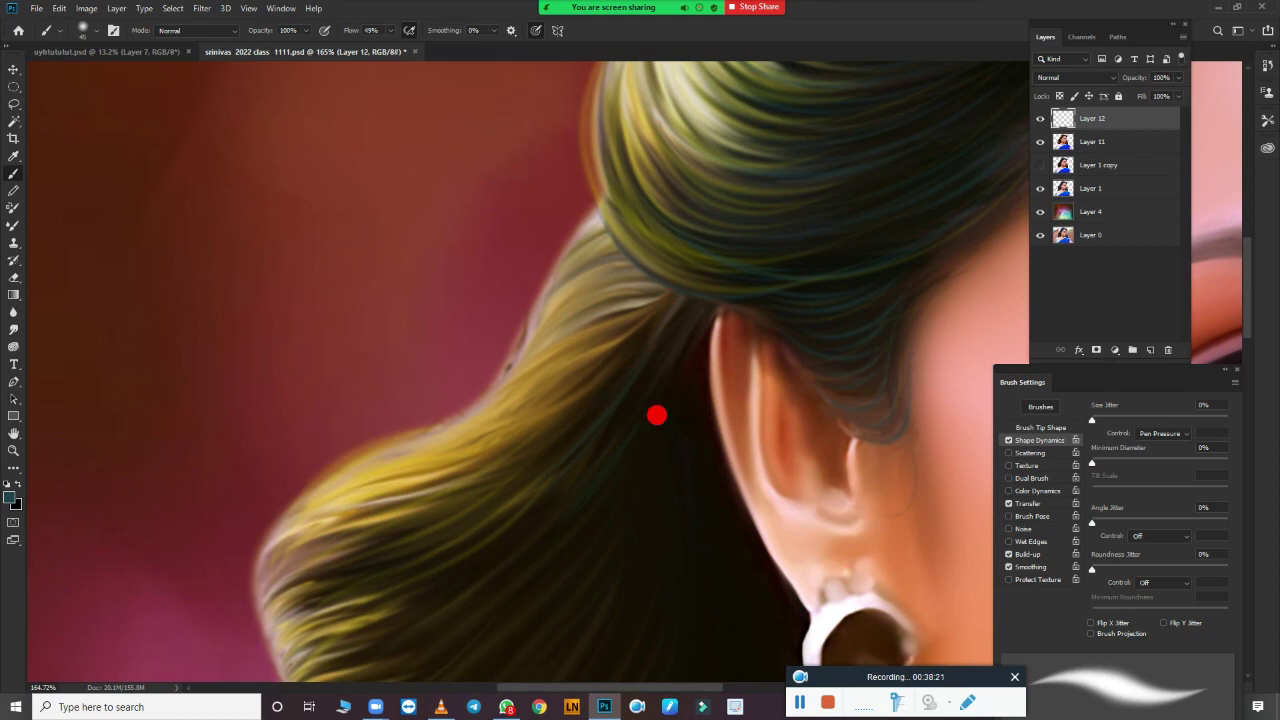
Step: Paint thin teal strands down the hair beside the face and near the neck
drag(633, 463, 614, 222)
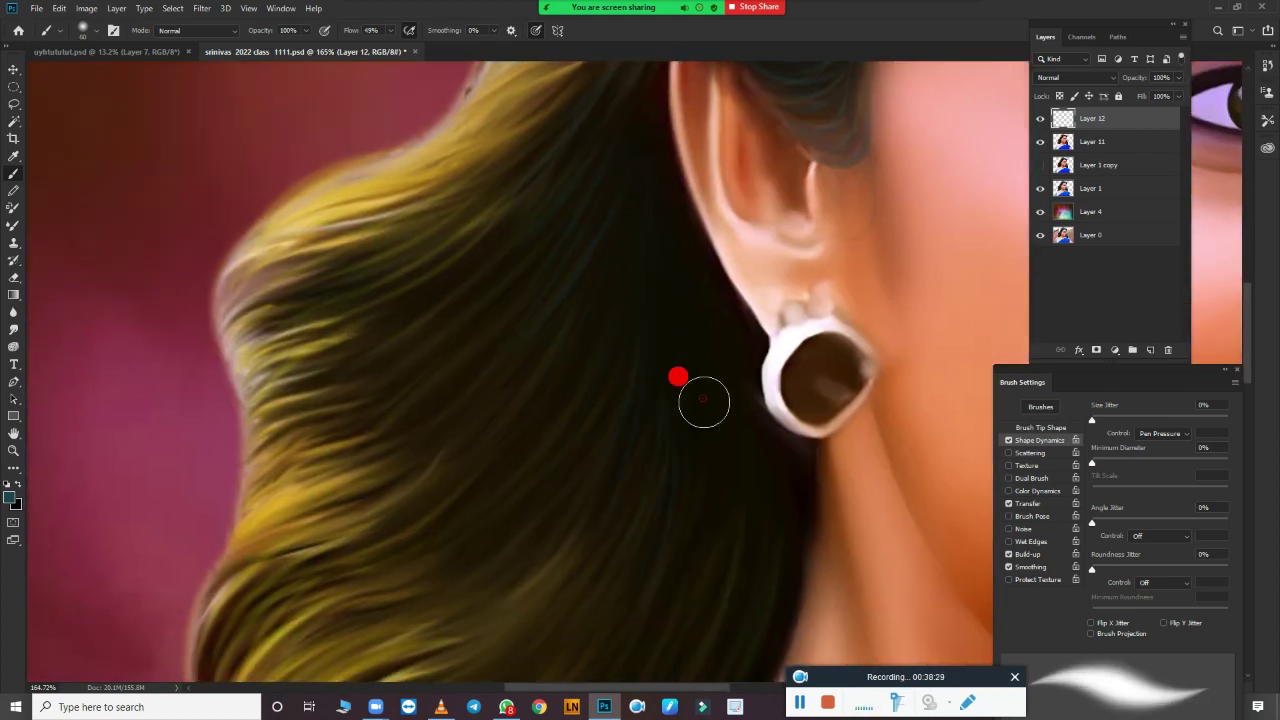
drag(704, 401, 717, 284)
mouse_move(630, 217)
mouse_down()
mouse_move(566, 251)
mouse_move(634, 220)
mouse_move(634, 494)
mouse_move(563, 210)
mouse_move(703, 449)
mouse_up()
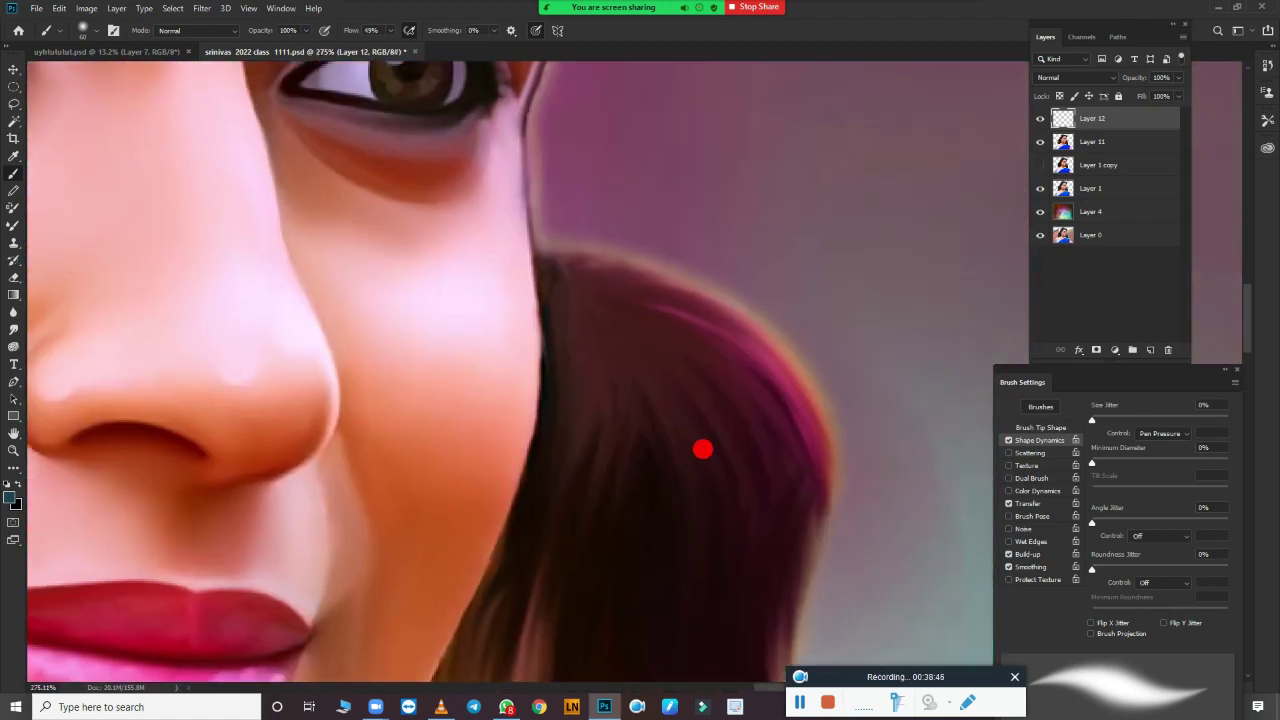
drag(618, 380, 640, 548)
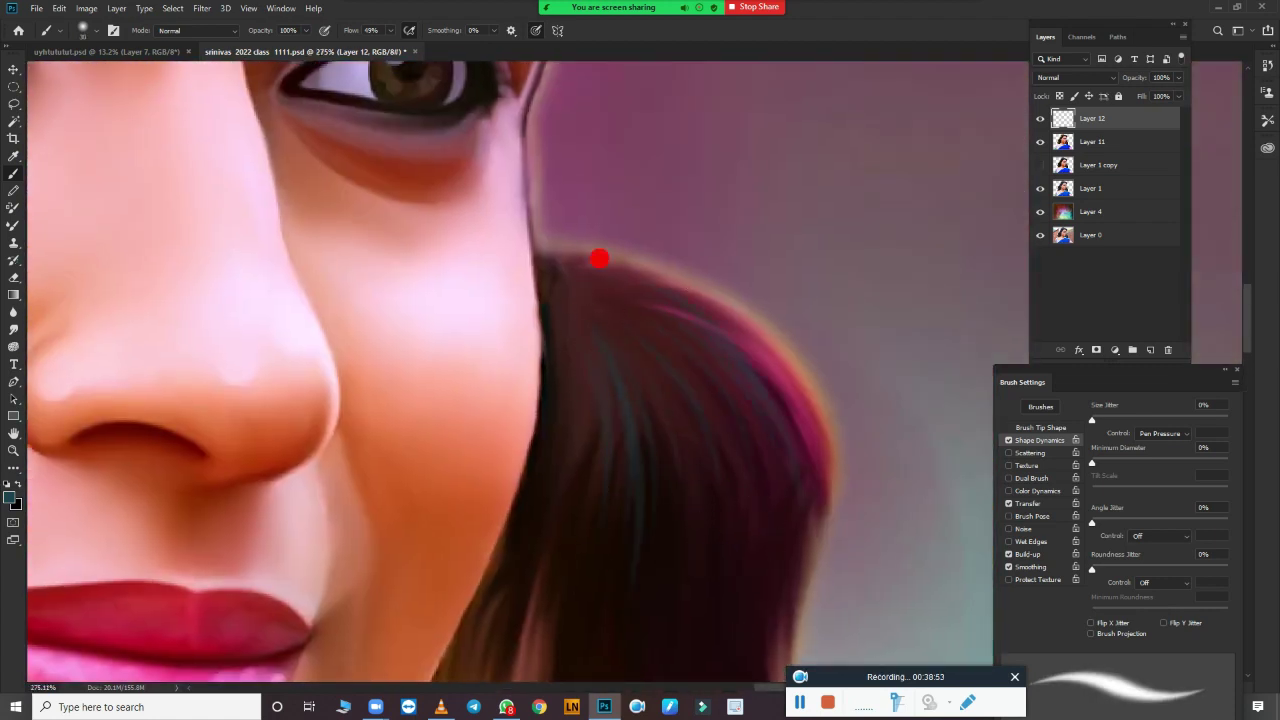
scroll(646, 306, down, 3)
scroll(567, 217, down, 2)
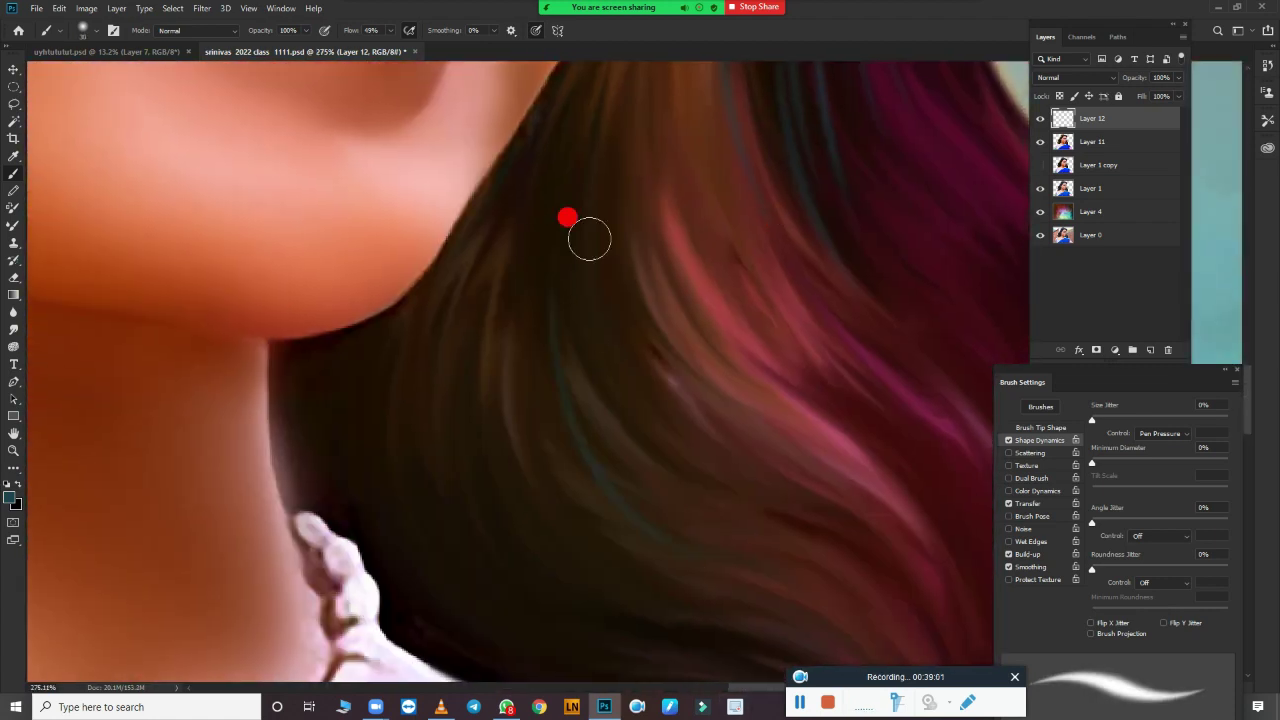
drag(578, 150, 582, 325)
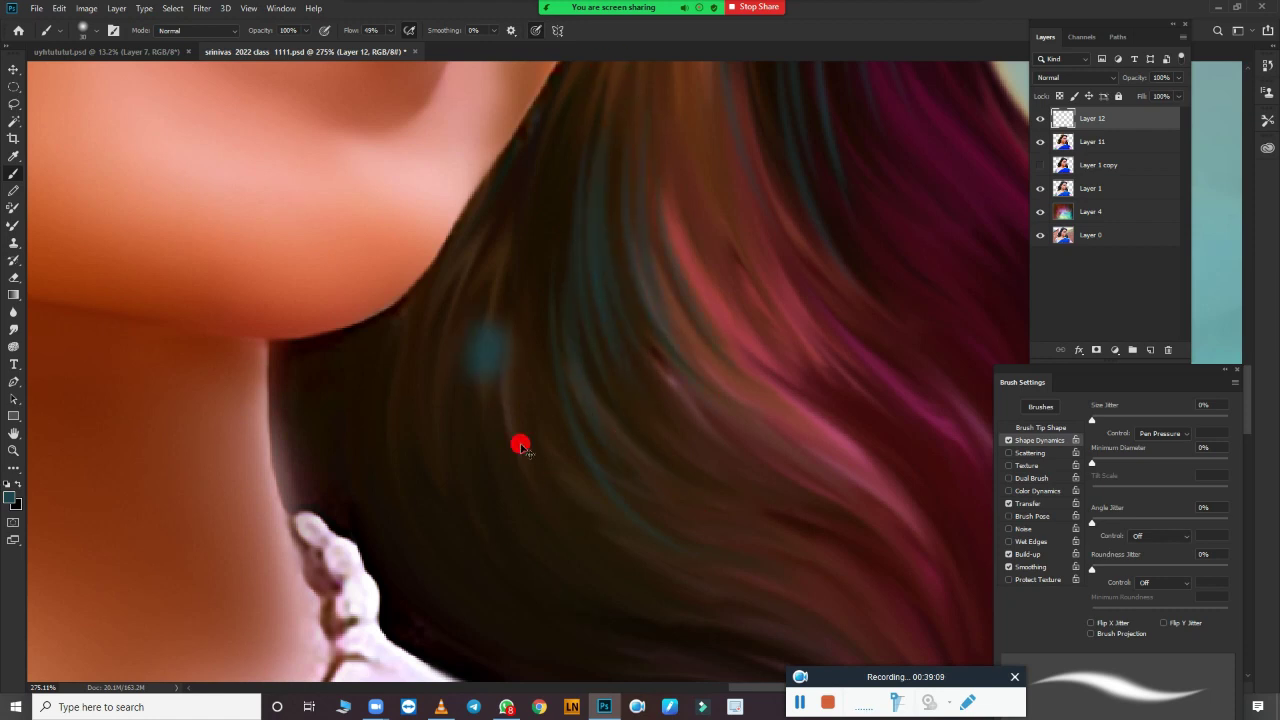
scroll(560, 390, down, 3)
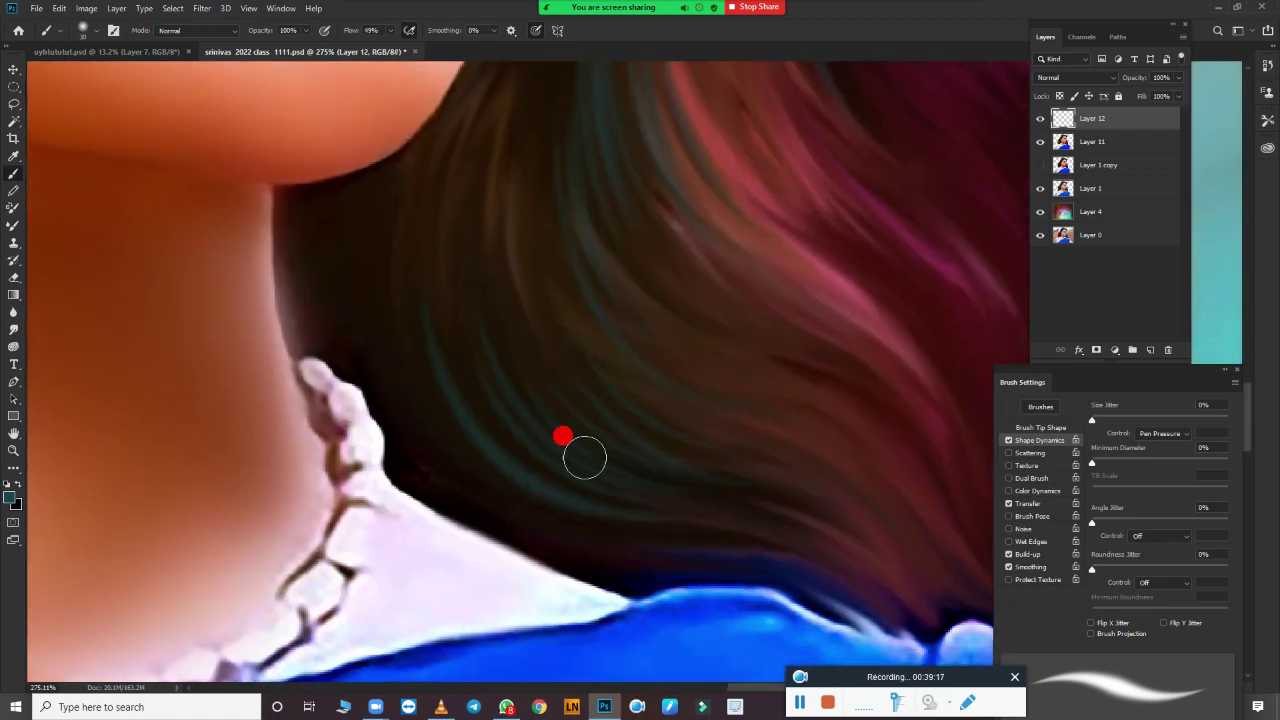
scroll(563, 434, down, 2)
scroll(669, 563, down, 2)
scroll(486, 503, down, 2)
scroll(509, 314, up, 1)
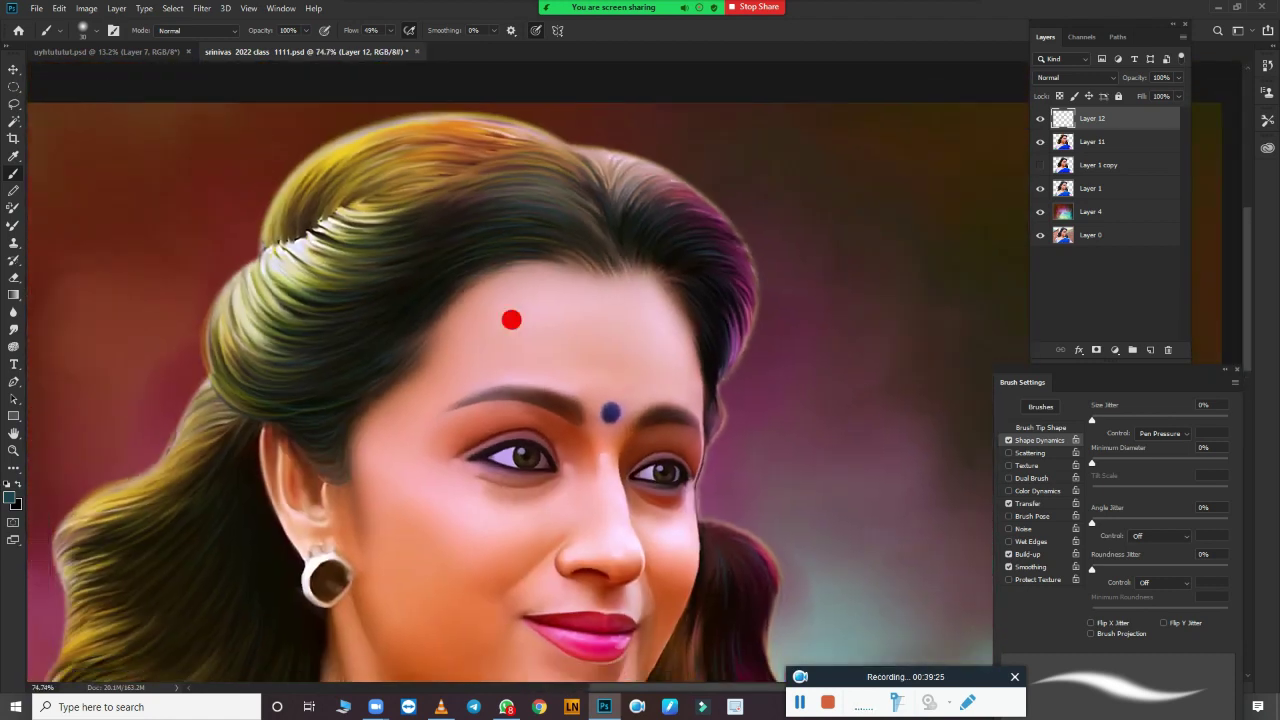
scroll(471, 209, up, 2)
scroll(686, 406, up, 1)
scroll(663, 327, down, 4)
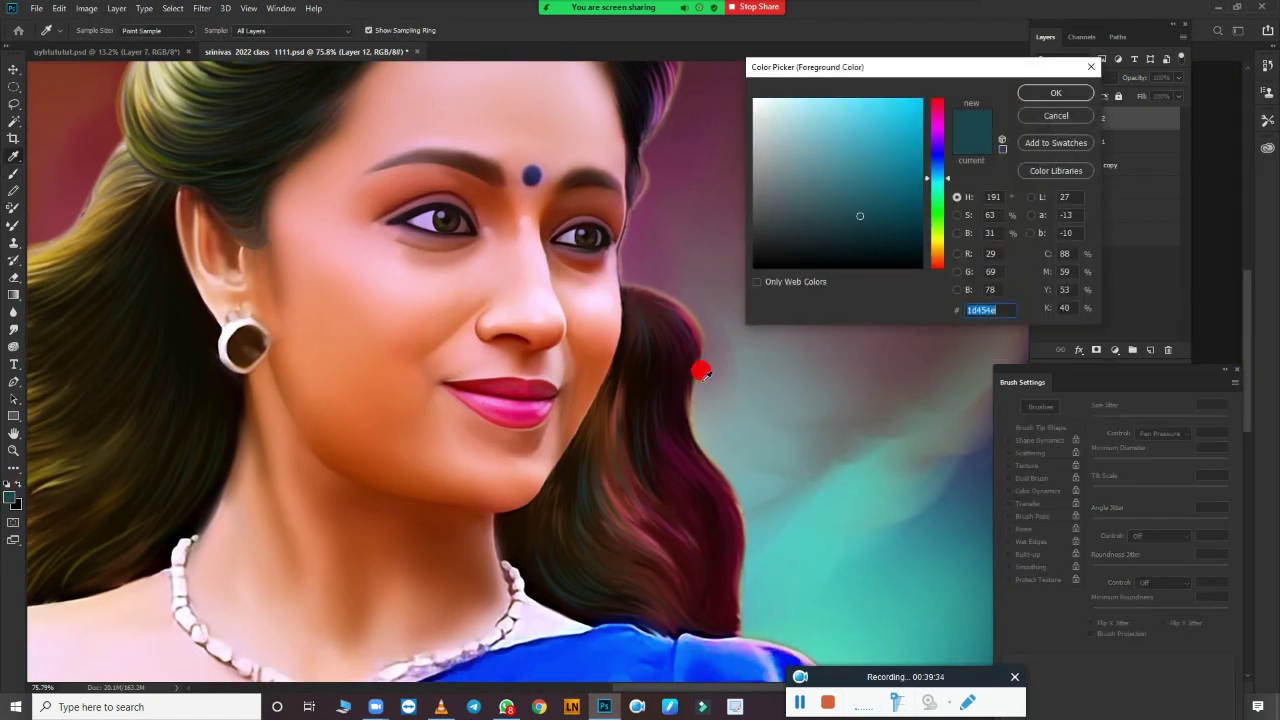
Step: Pick a pink colour and paint strands on the right side of the hair
click(694, 366)
key(Return)
scroll(694, 366, up, 3)
scroll(523, 206, up, 1)
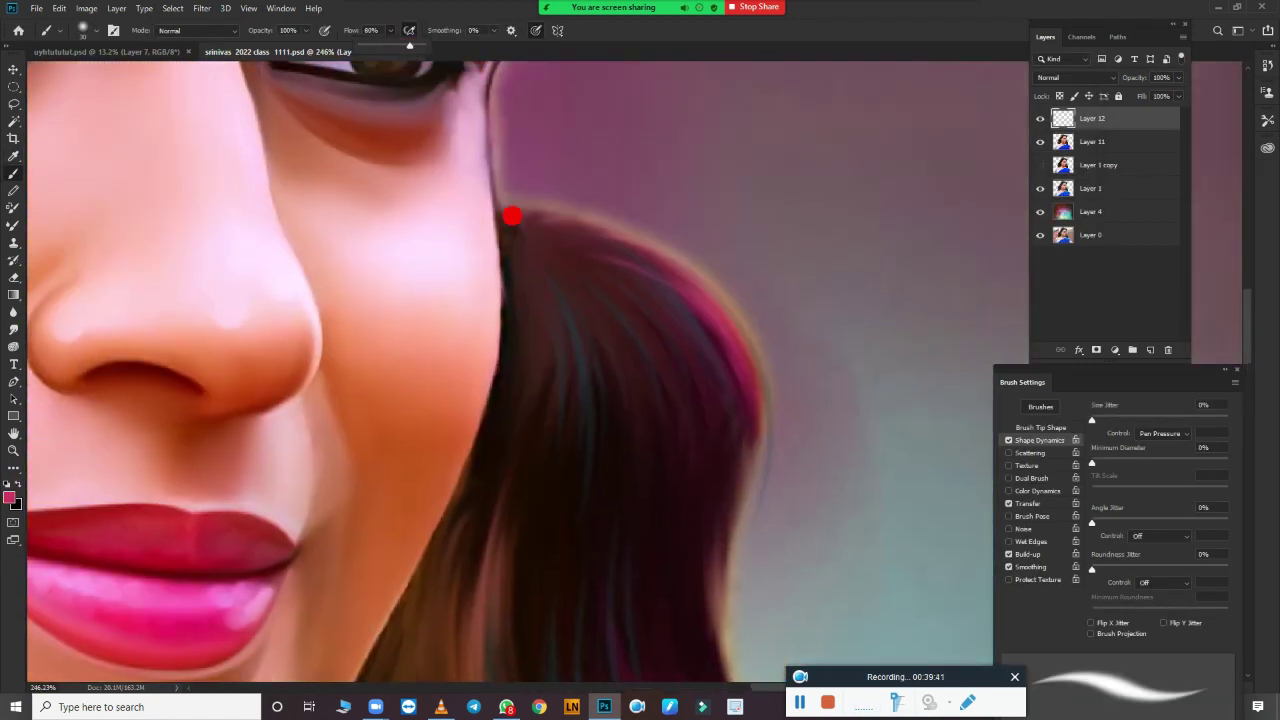
drag(511, 216, 637, 354)
drag(506, 245, 594, 600)
Step: Add pink strokes across the middle and lower hair
scroll(734, 214, down, 3)
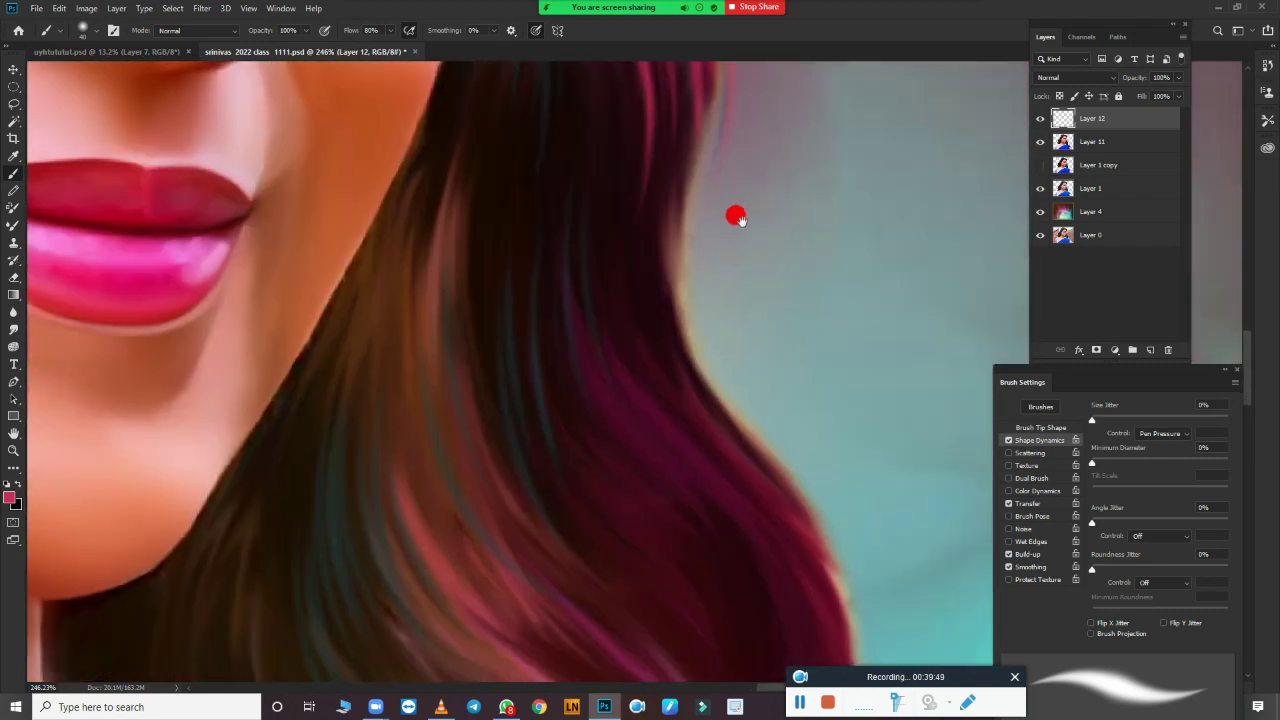
scroll(737, 549, down, 2)
drag(737, 549, 734, 422)
scroll(734, 422, up, 2)
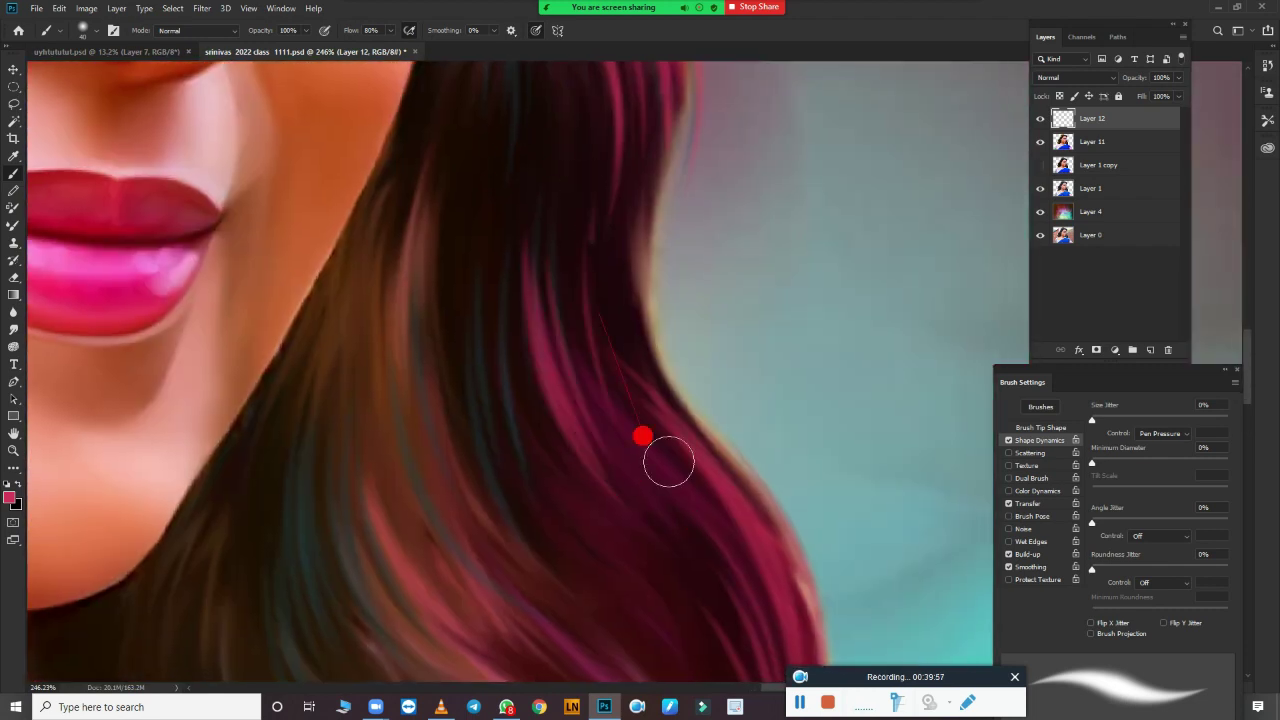
scroll(600, 360, down, 5)
mouse_move(633, 472)
mouse_down()
mouse_move(534, 451)
mouse_move(345, 244)
mouse_up()
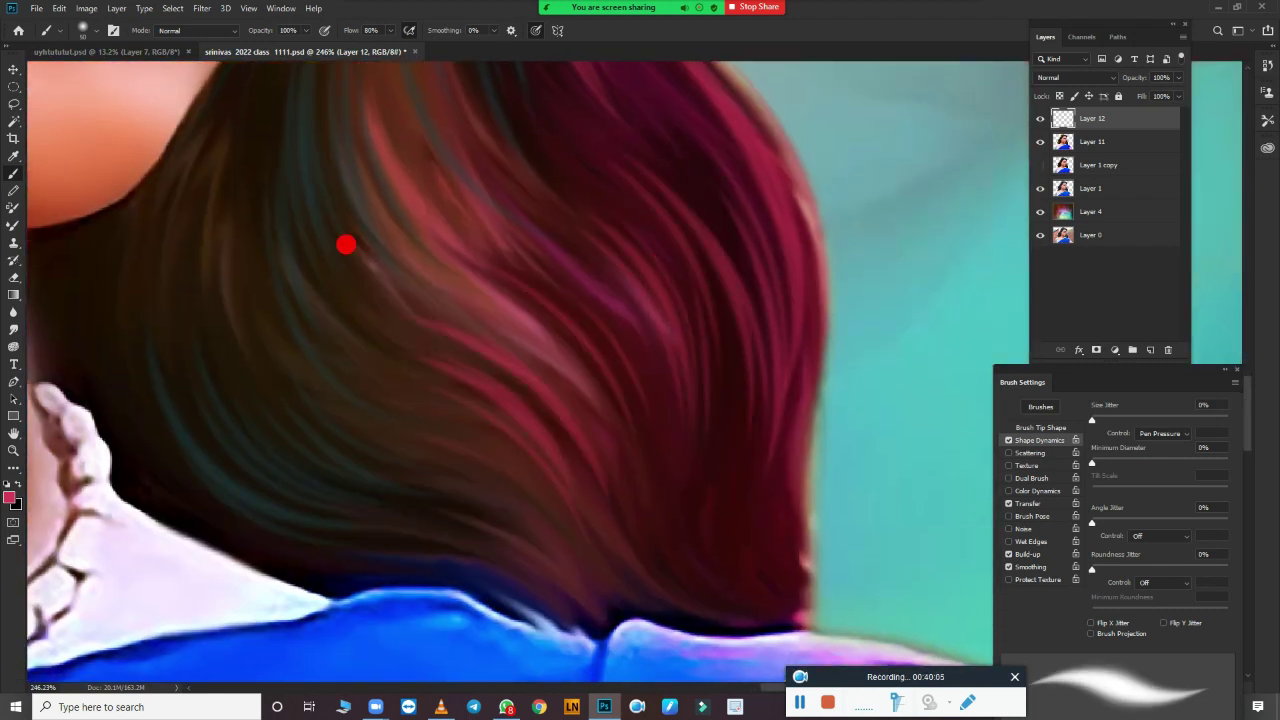
mouse_move(399, 558)
mouse_down()
mouse_move(666, 606)
mouse_move(769, 380)
mouse_up()
scroll(674, 420, down, 2)
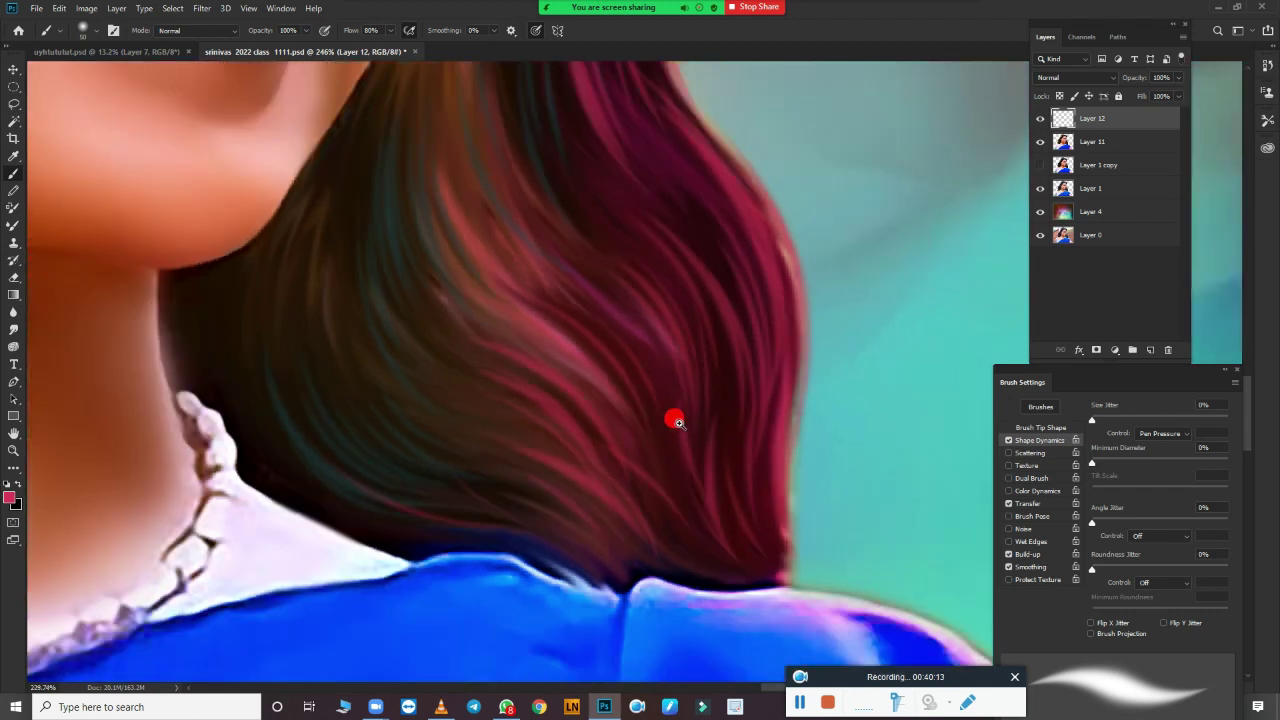
scroll(714, 476, down, 2)
scroll(714, 476, up, 2)
Step: Switch the foreground colour to a magenta-pink shade
click(9, 497)
click(880, 94)
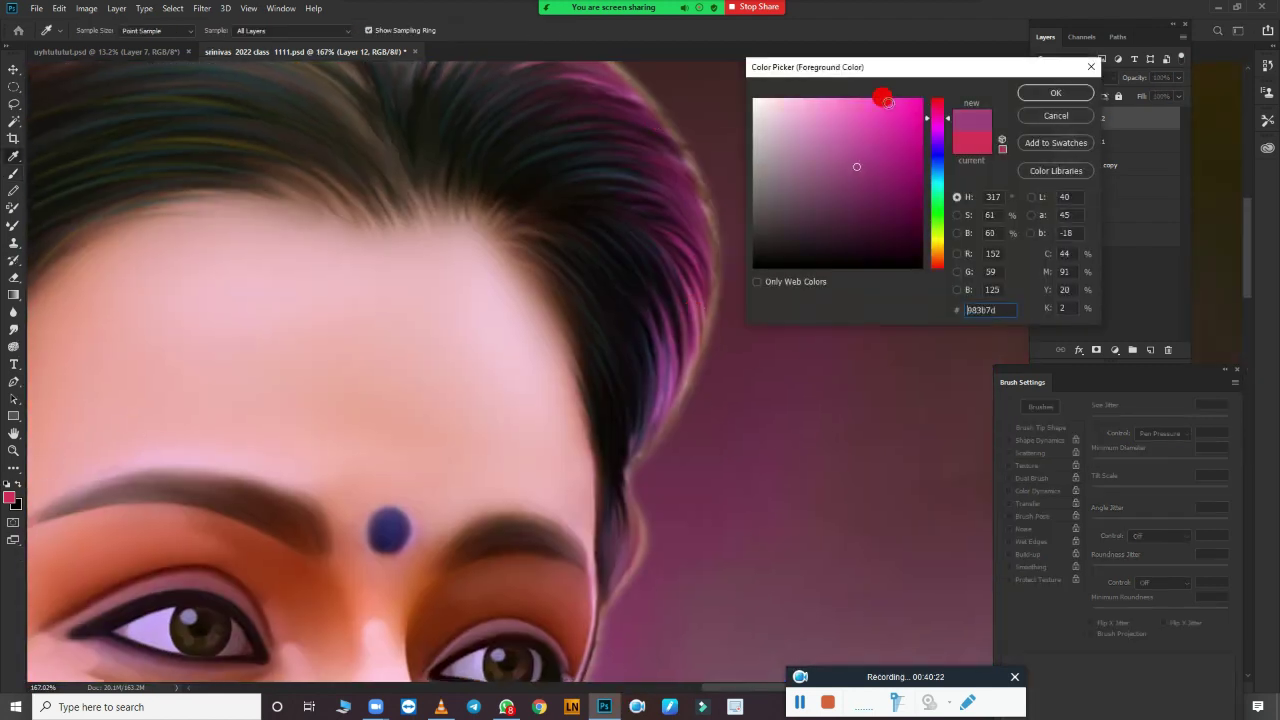
click(1057, 94)
scroll(710, 396, up, 2)
scroll(708, 395, down, 2)
scroll(534, 414, up, 3)
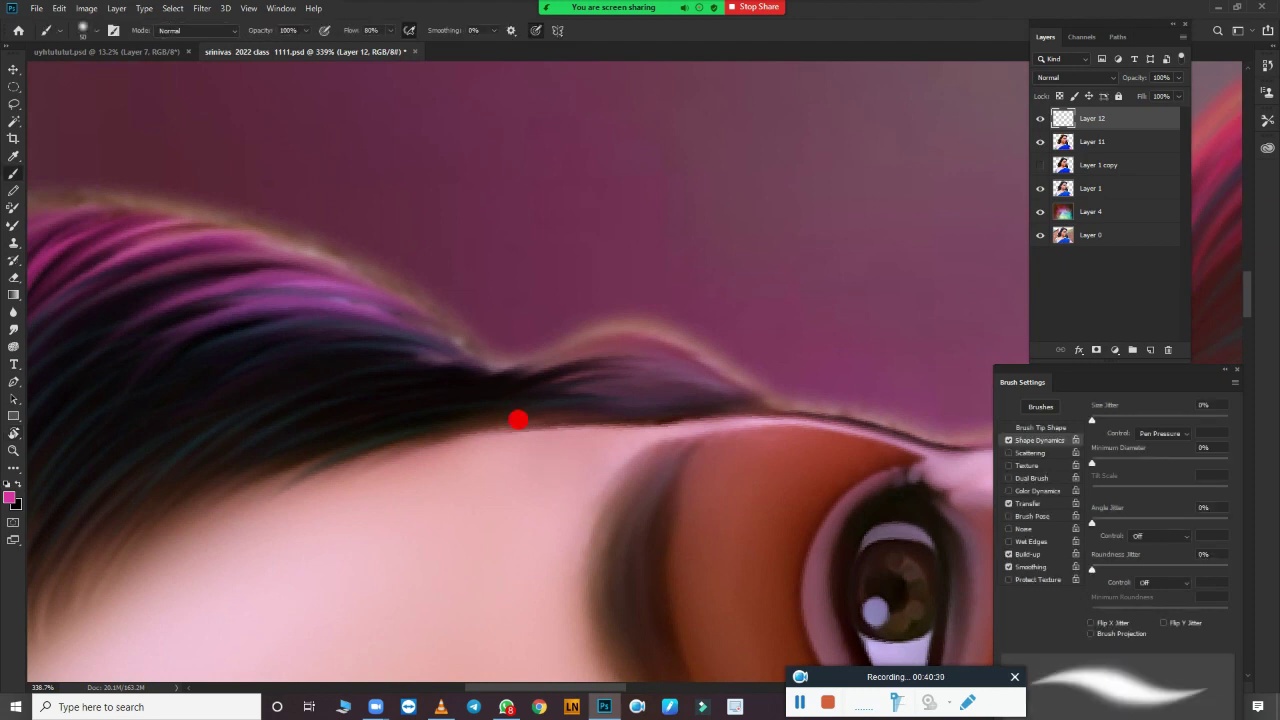
scroll(640, 410, up, 2)
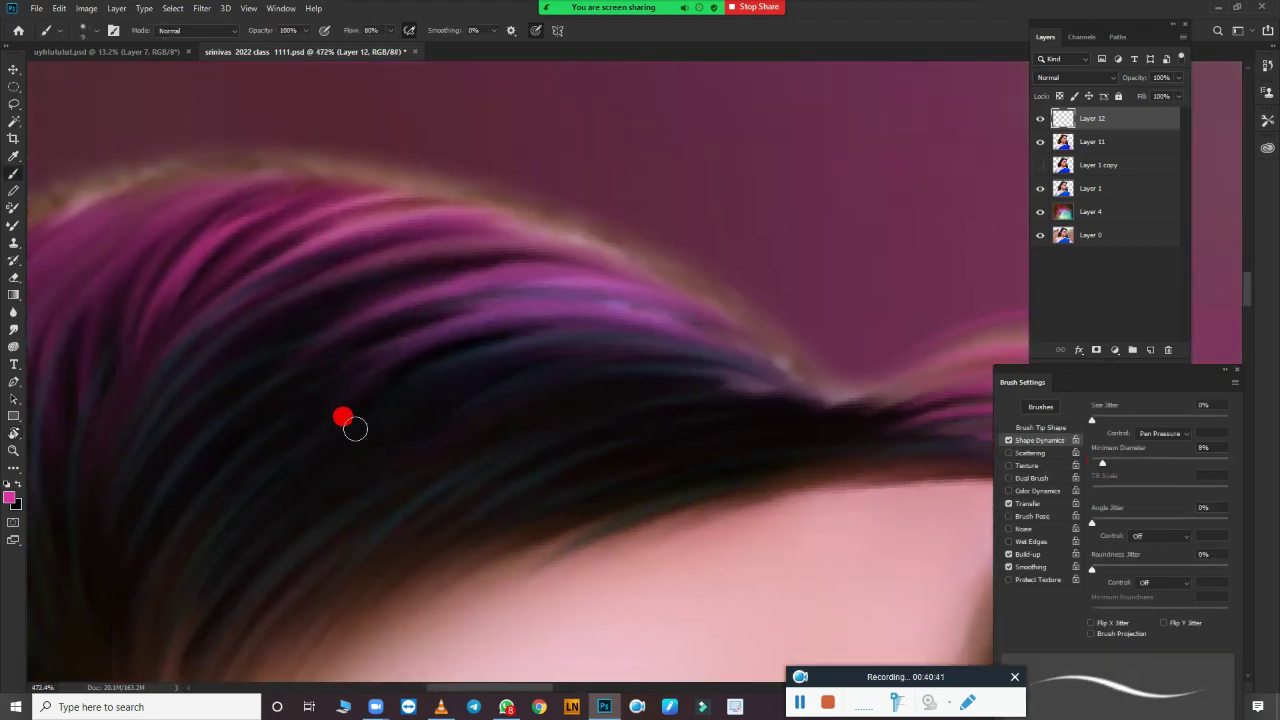
Step: Paint magenta strands along the hair crest and down the outer hair edge
mouse_move(343, 423)
mouse_down()
mouse_move(631, 263)
mouse_move(820, 397)
mouse_up()
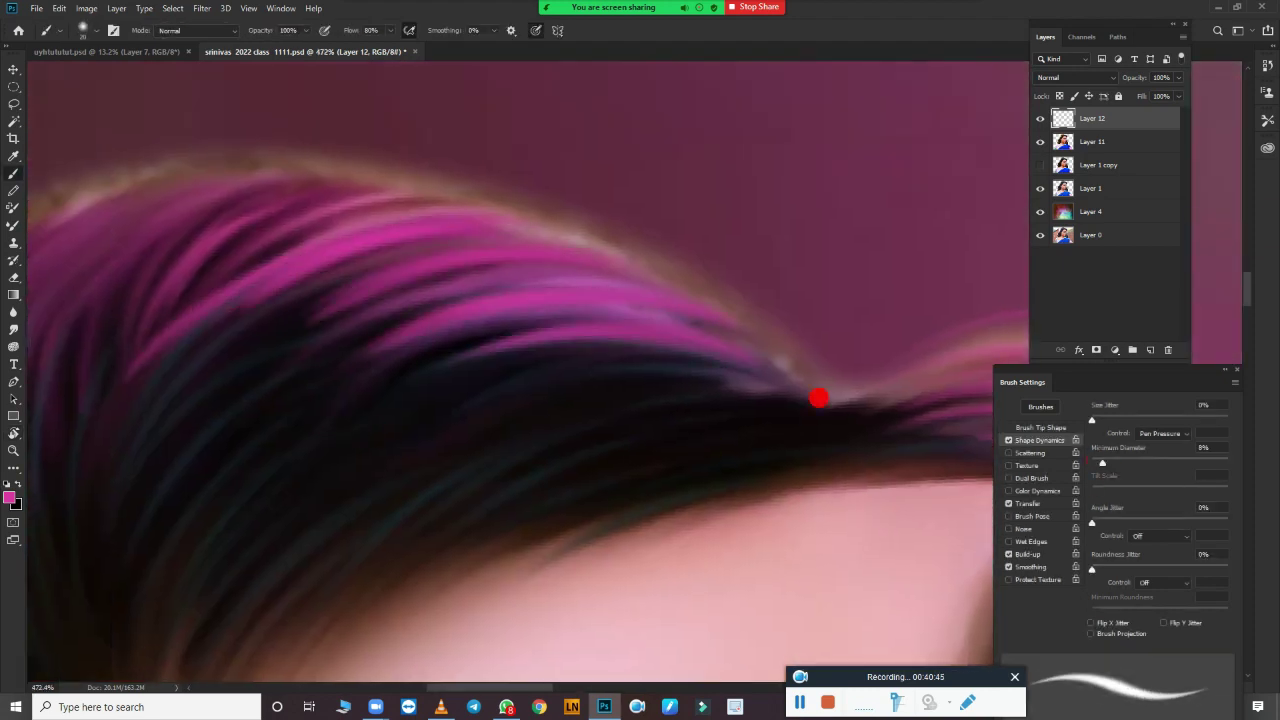
scroll(465, 463, down, 2)
drag(603, 149, 700, 240)
scroll(814, 200, down, 1)
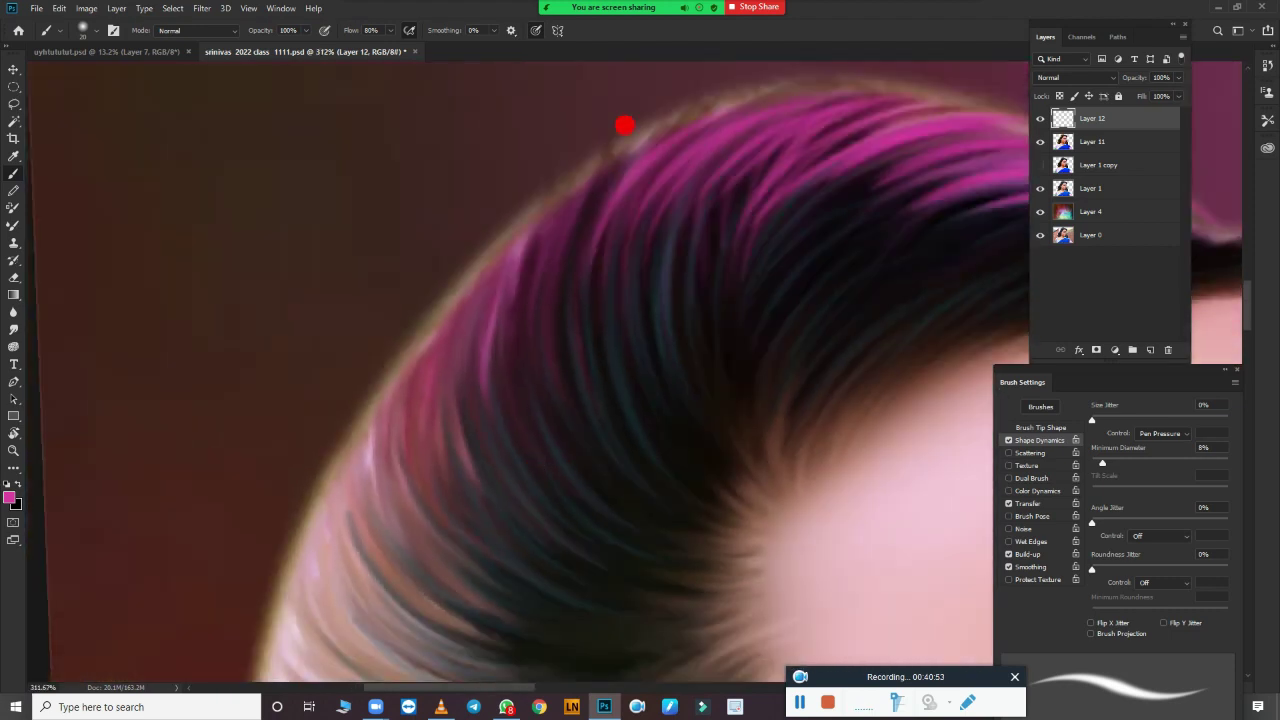
drag(626, 123, 473, 432)
mouse_move(424, 573)
mouse_down()
mouse_move(643, 323)
mouse_move(457, 251)
mouse_move(468, 523)
mouse_up()
drag(475, 241, 471, 372)
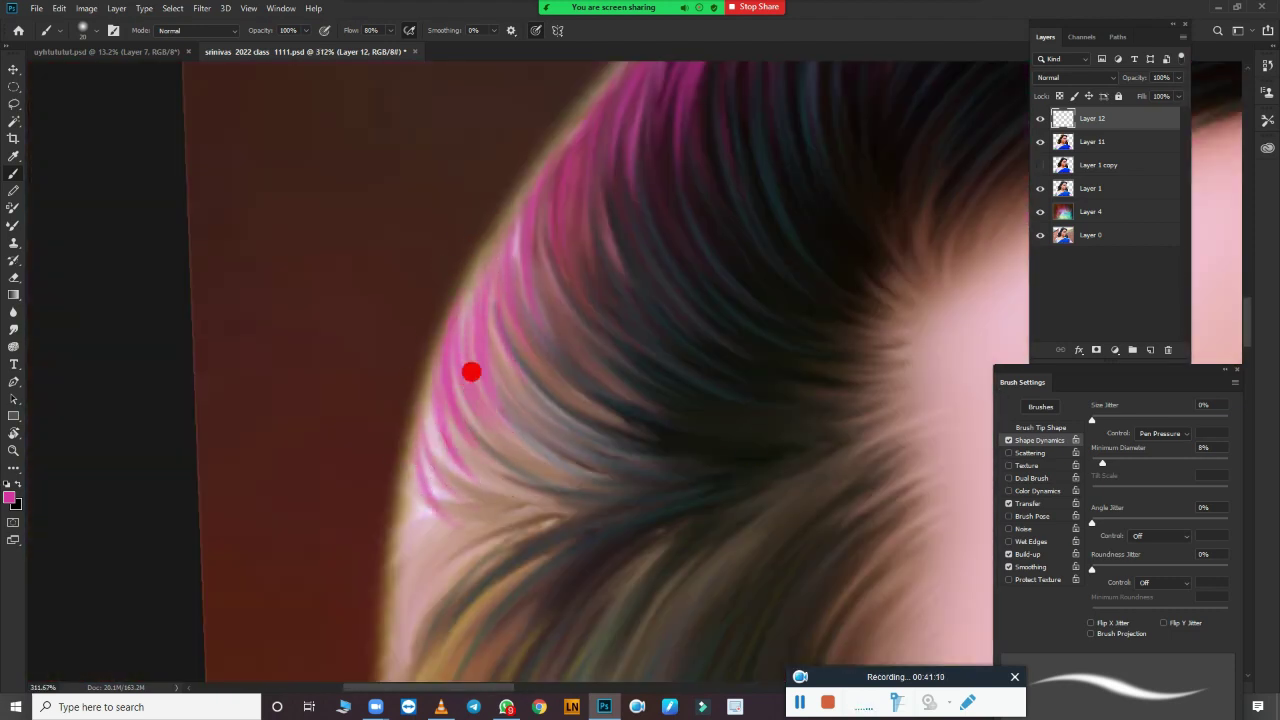
Step: Scroll around the canvas to review the new magenta hair strands
scroll(440, 380, down, 1)
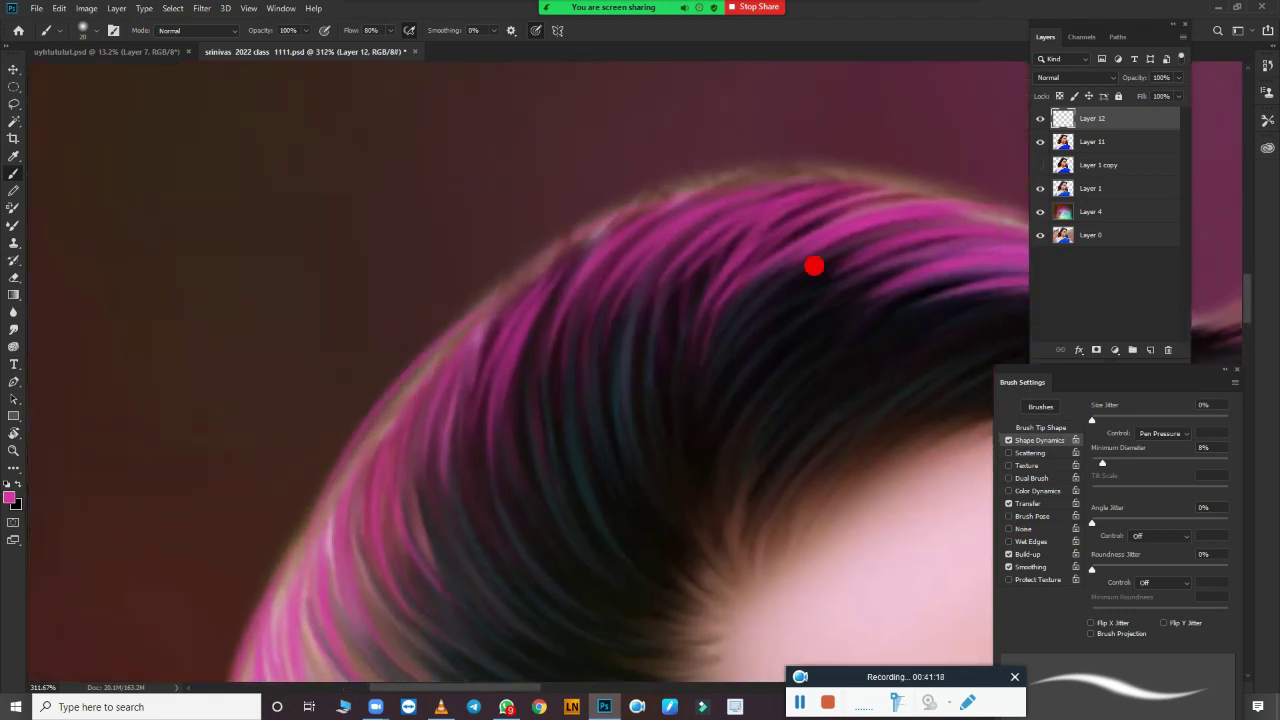
scroll(760, 340, down, 2)
scroll(690, 435, down, 2)
scroll(673, 444, up, 4)
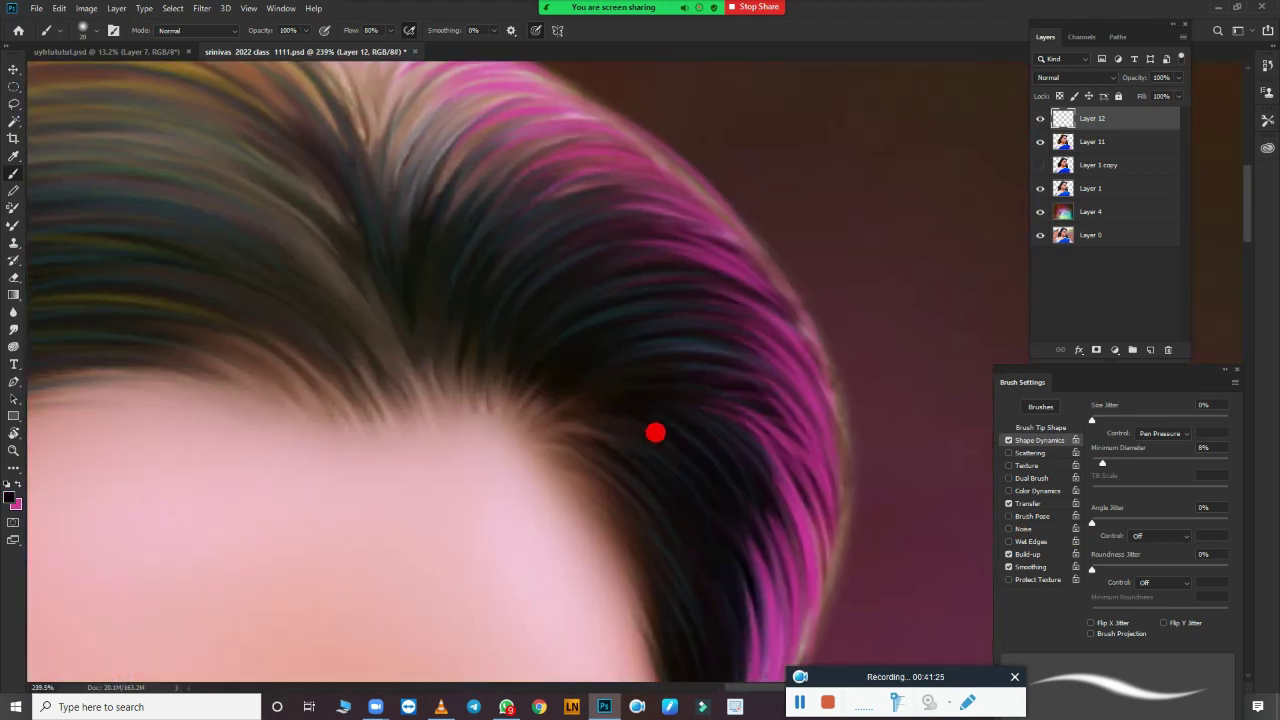
scroll(451, 277, up, 1)
scroll(686, 300, down, 1)
scroll(766, 549, down, 1)
scroll(671, 460, down, 2)
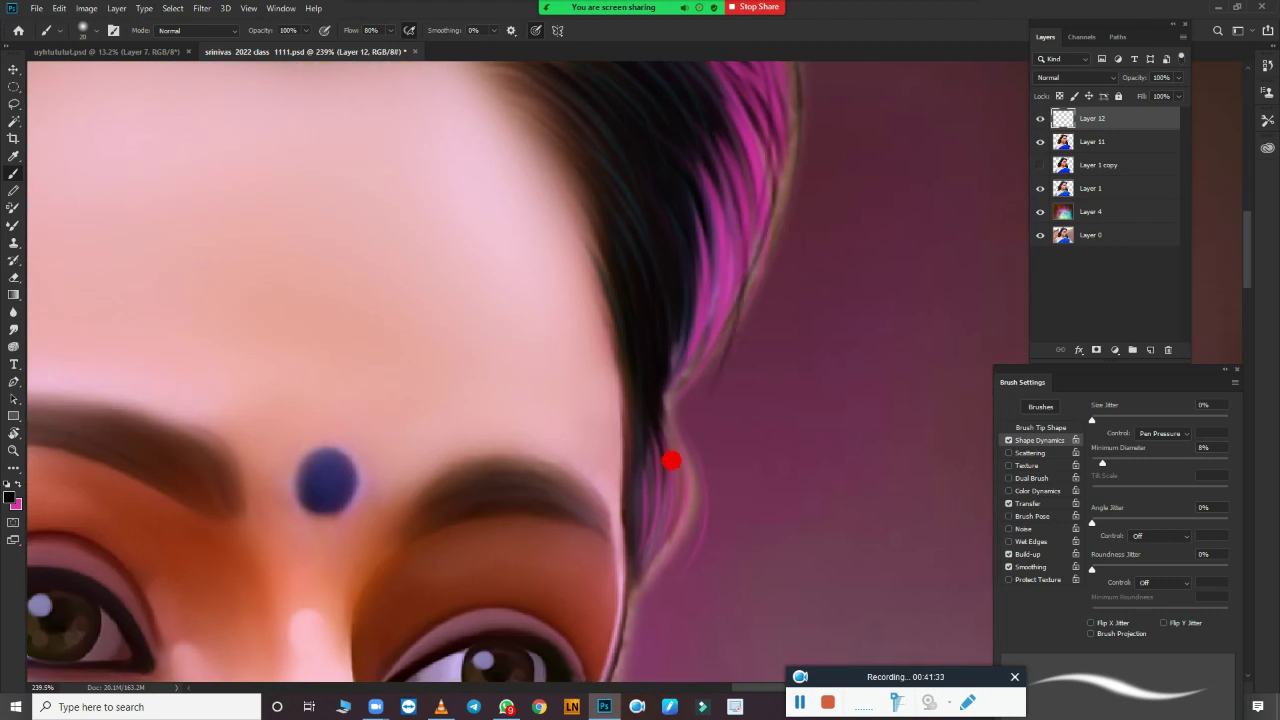
scroll(671, 460, up, 5)
scroll(672, 560, up, 1)
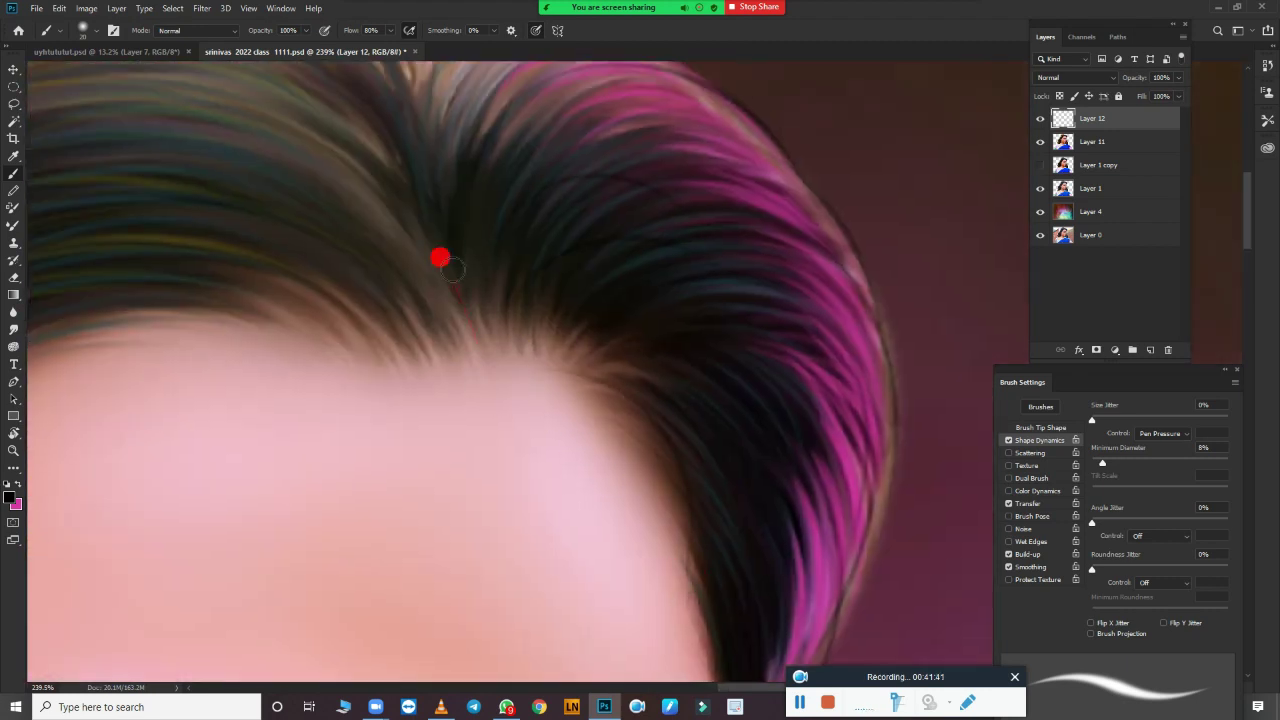
scroll(686, 531, down, 5)
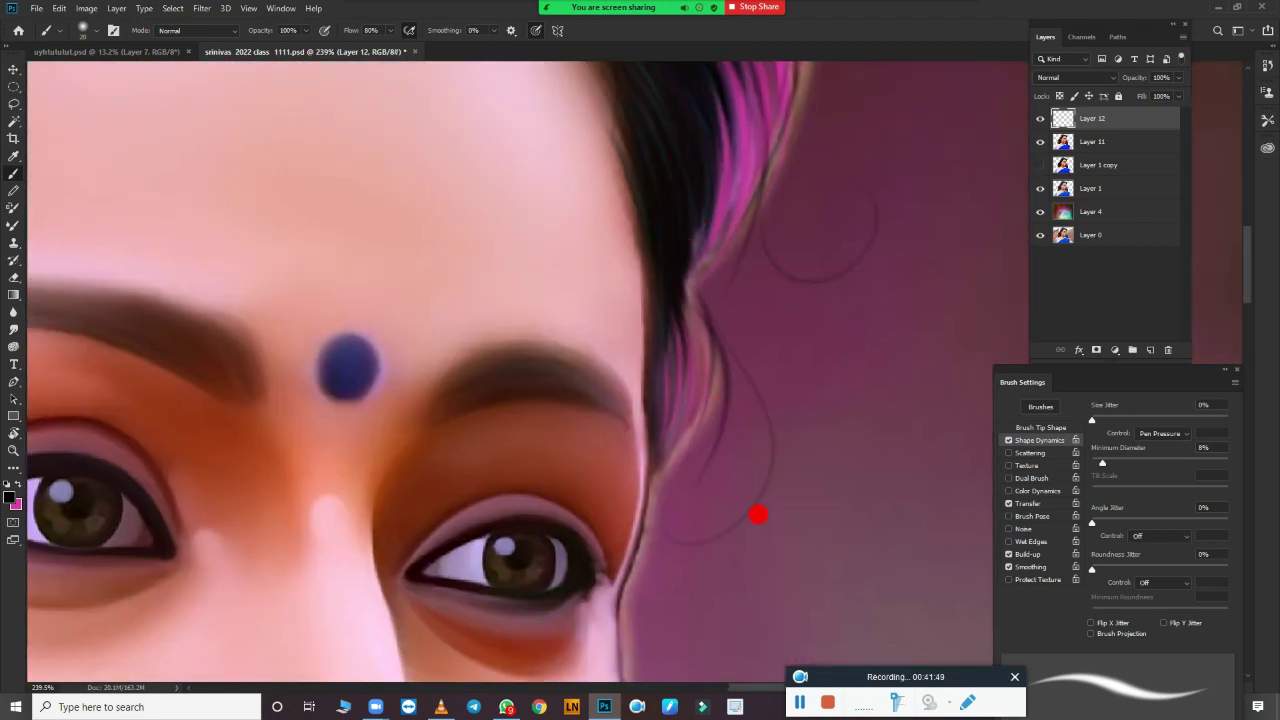
scroll(757, 514, down, 5)
scroll(743, 229, down, 3)
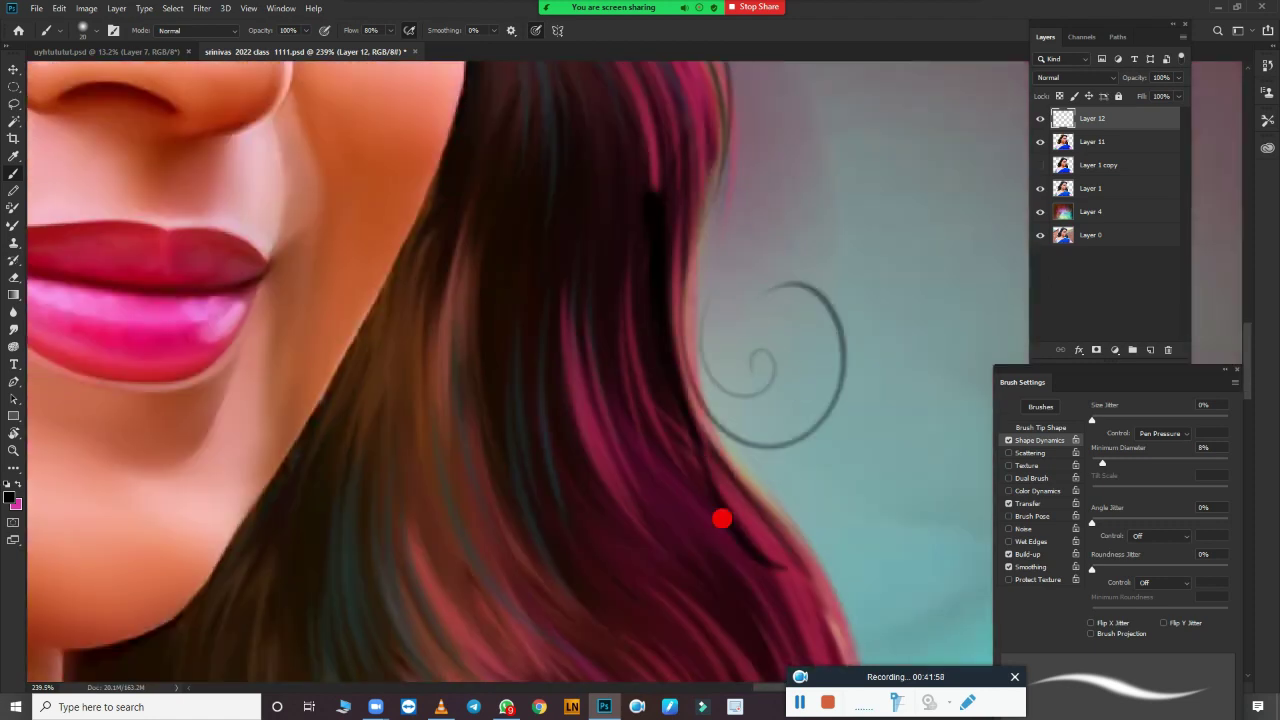
scroll(722, 518, down, 5)
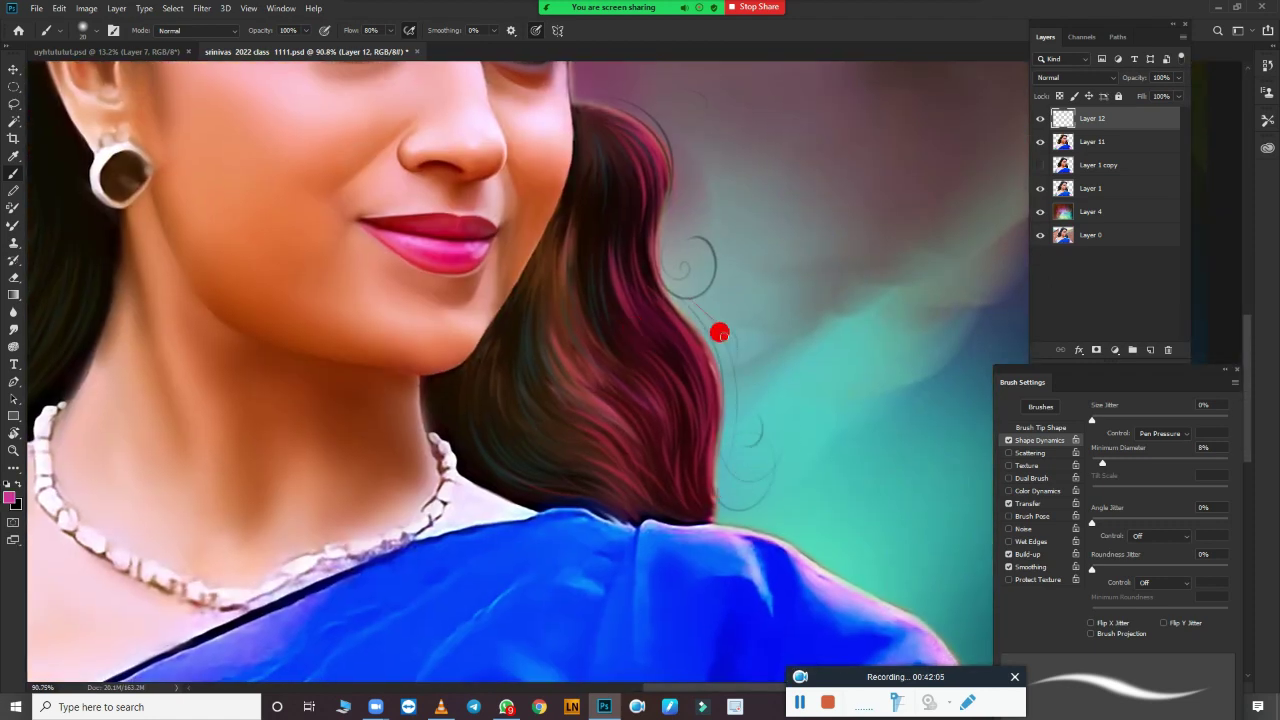
scroll(785, 448, up, 5)
scroll(731, 286, up, 5)
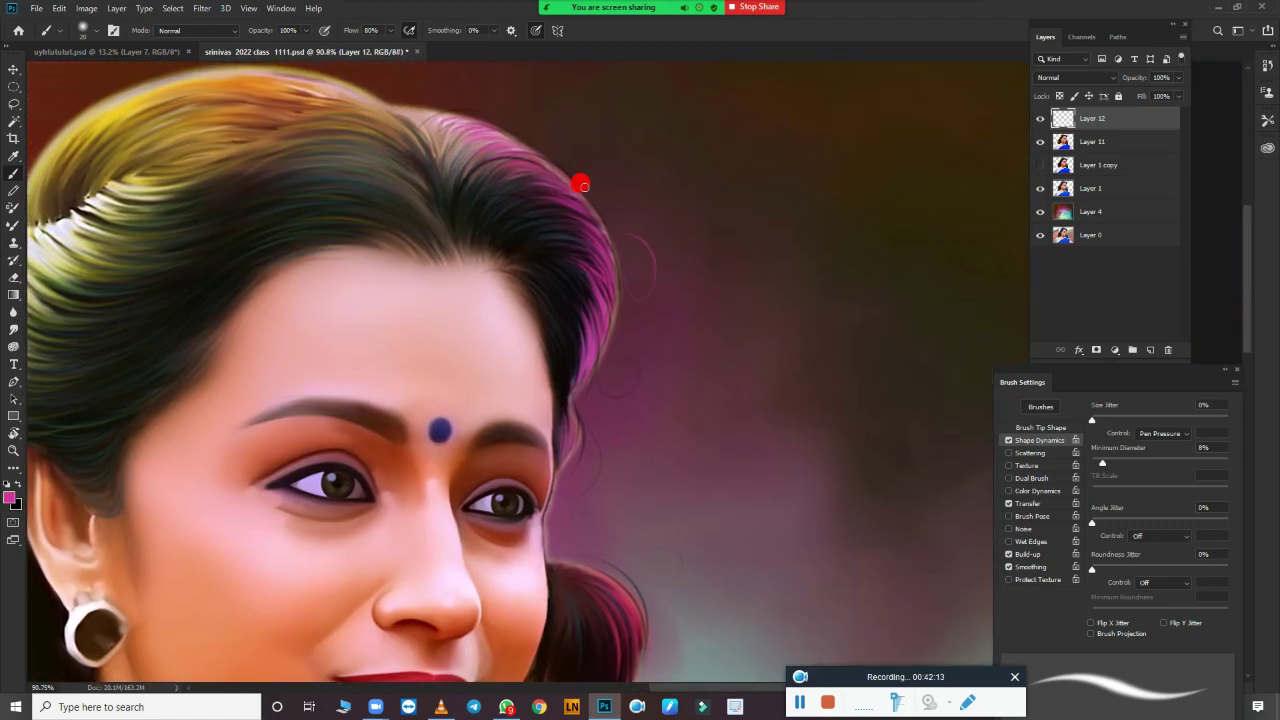
scroll(545, 118, up, 3)
scroll(594, 360, up, 2)
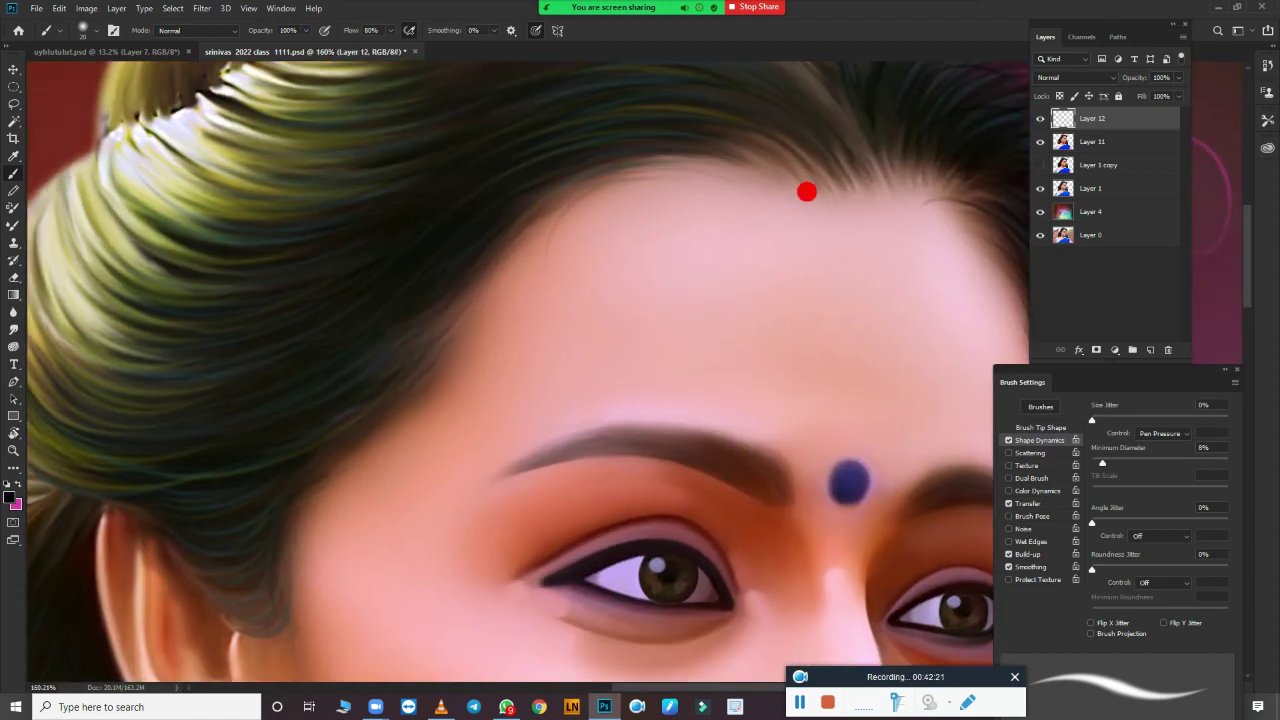
scroll(680, 105, down, 3)
scroll(557, 238, left, 3)
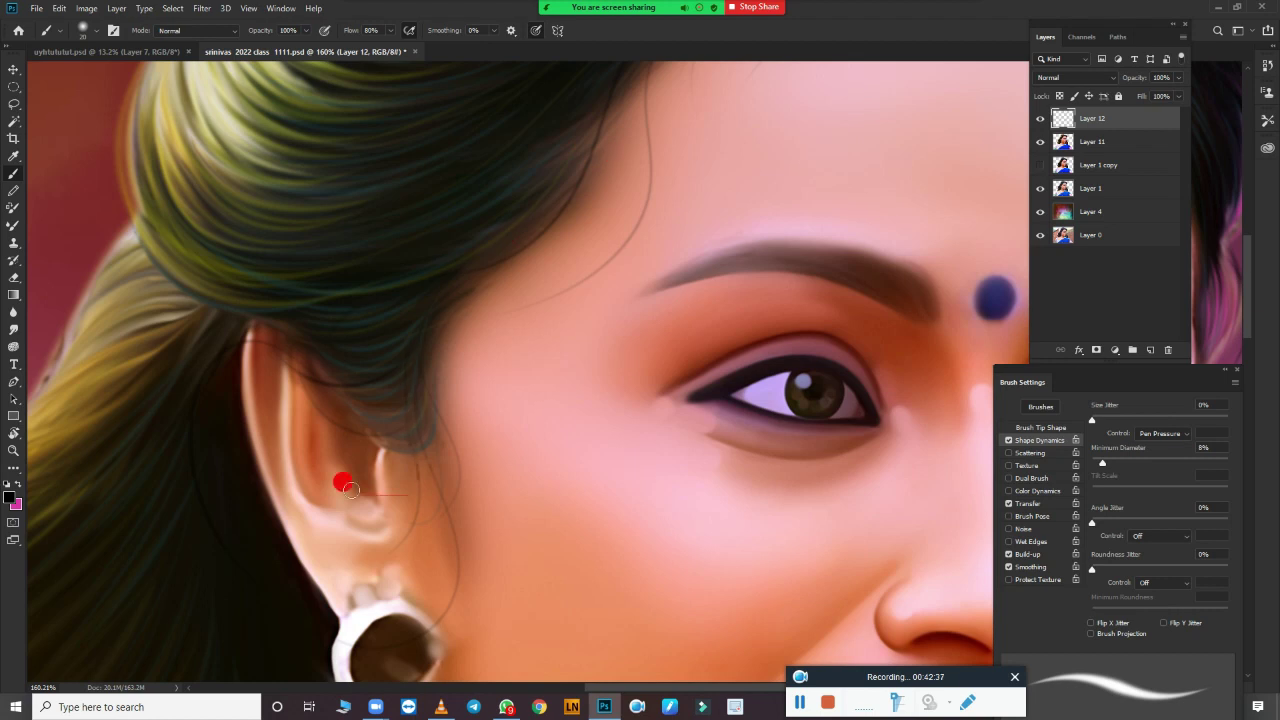
scroll(420, 263, up, 5)
scroll(686, 240, up, 3)
scroll(457, 249, right, 3)
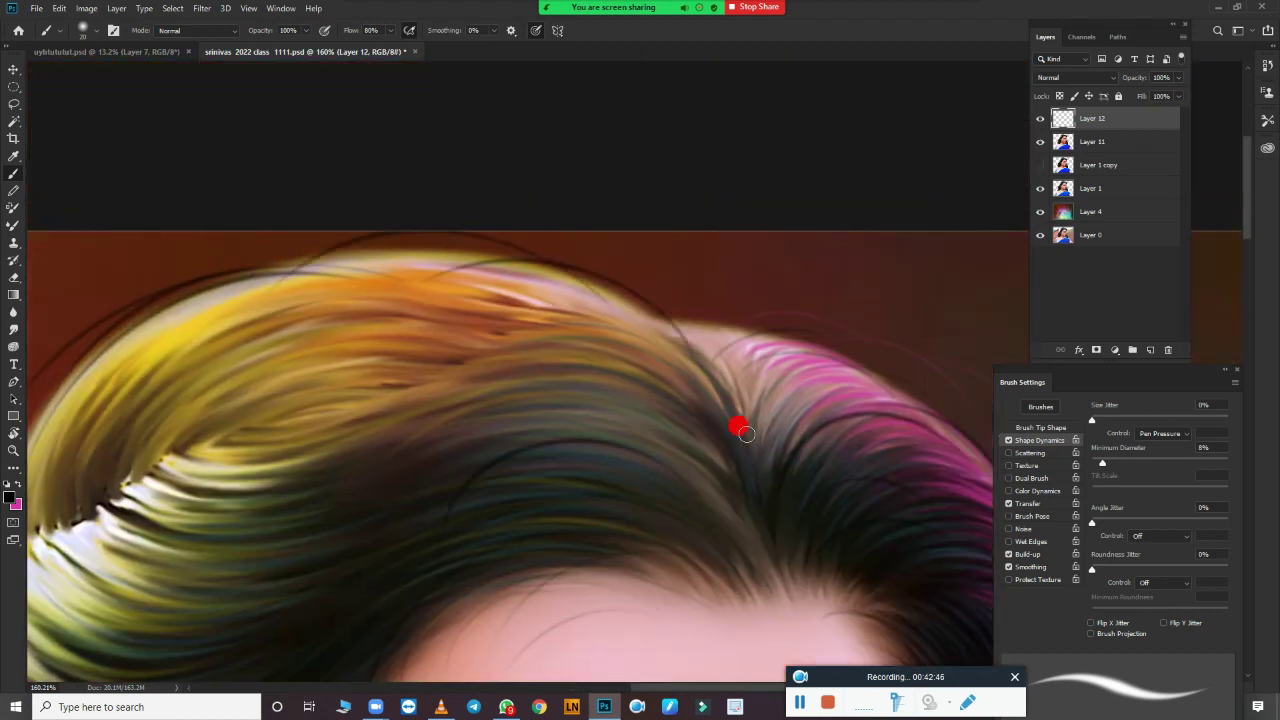
scroll(706, 506, down, 5)
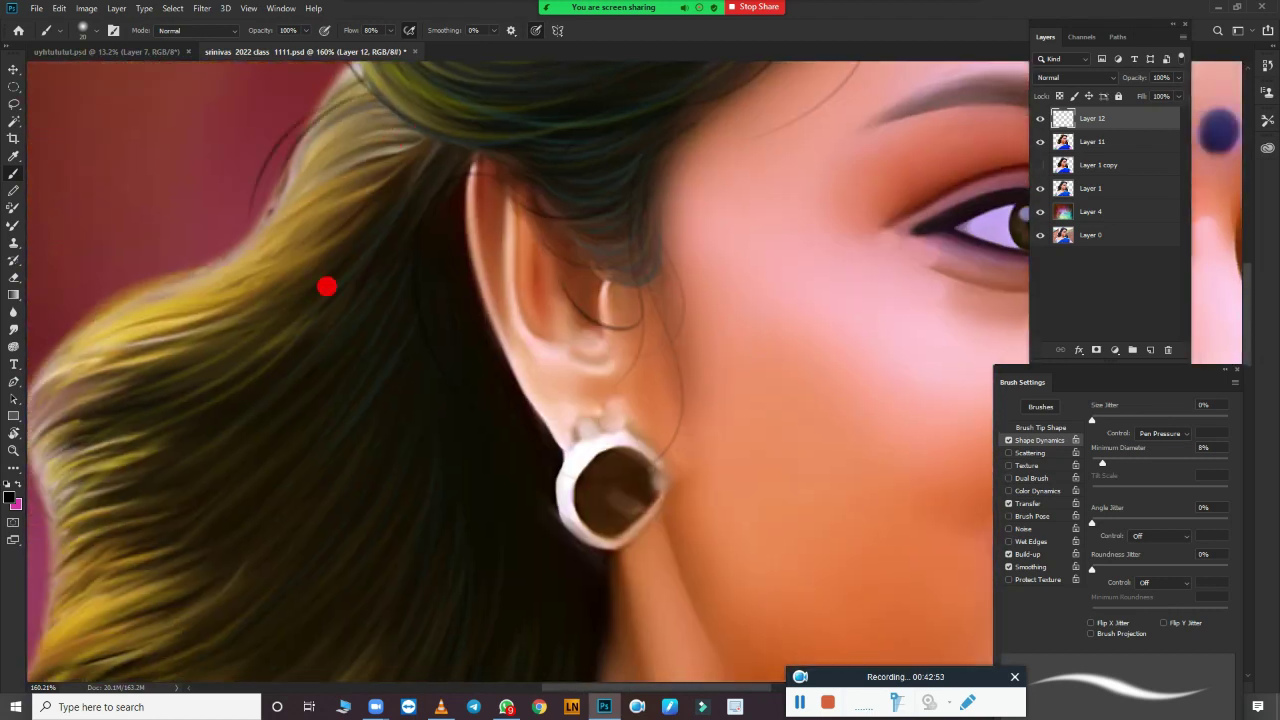
scroll(326, 283, left, 3)
scroll(394, 486, down, 5)
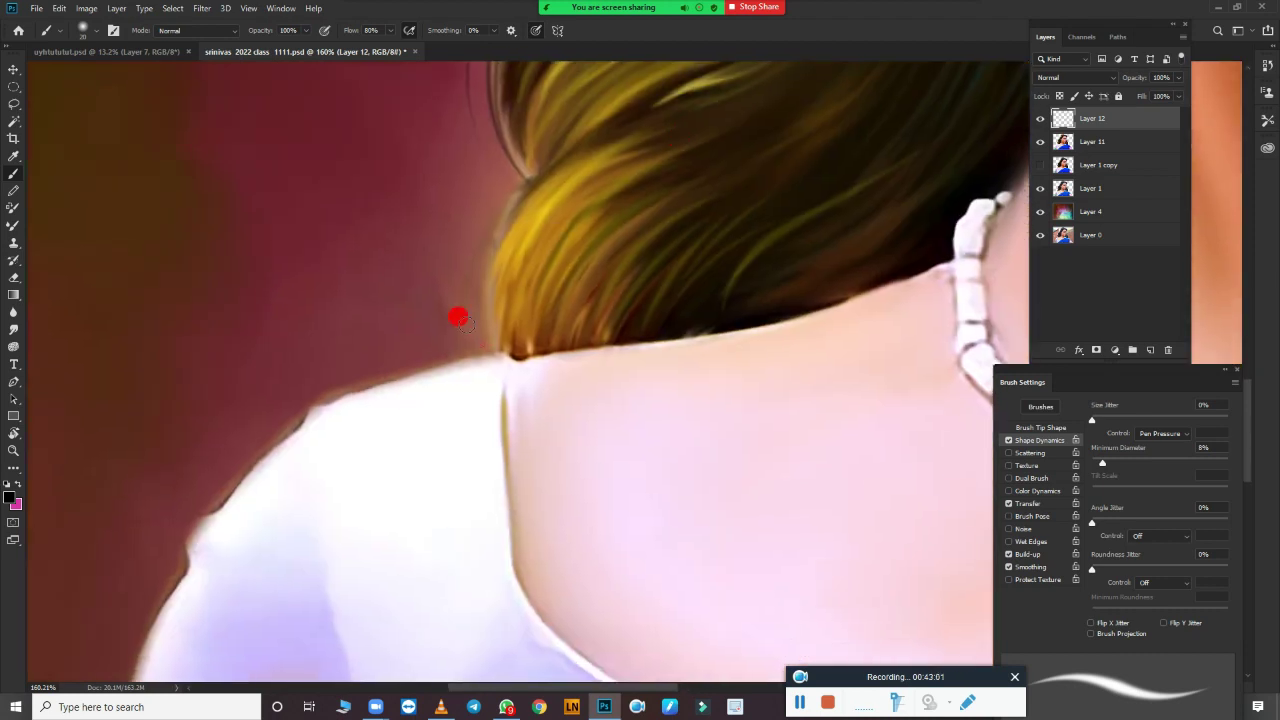
scroll(757, 303, up, 3)
scroll(757, 303, right, 3)
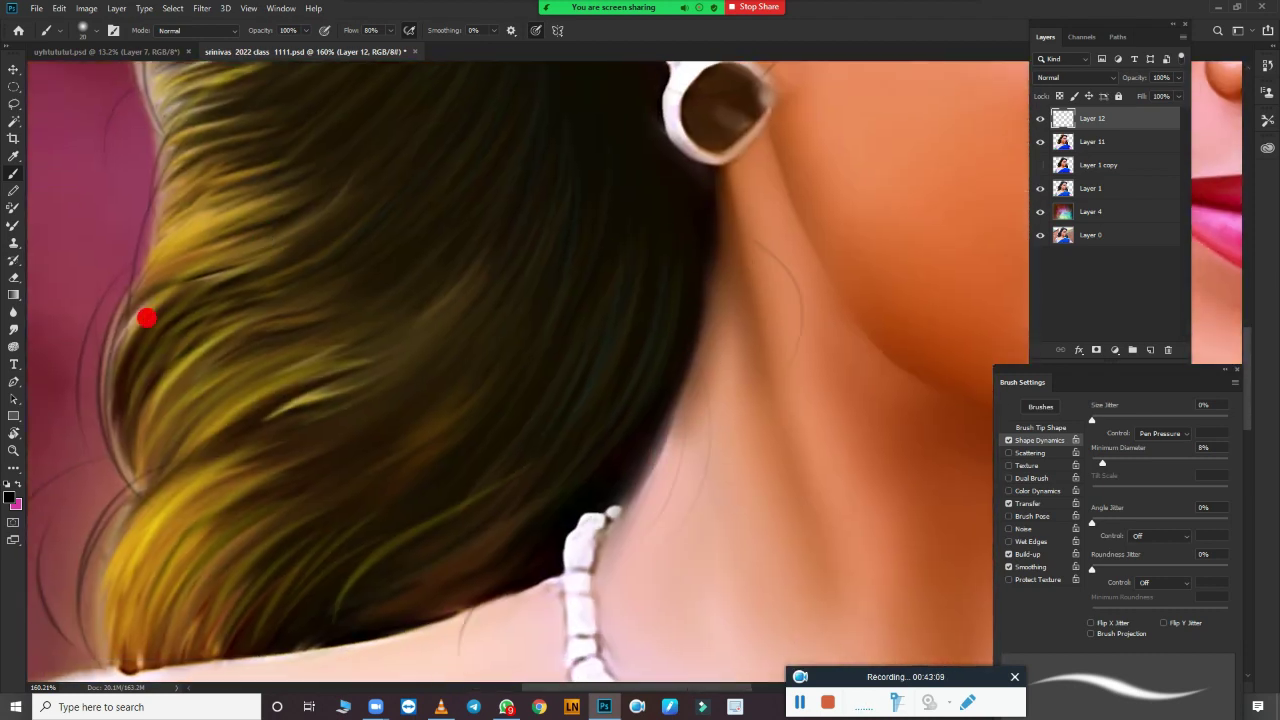
scroll(300, 370, down, 5)
scroll(470, 460, up, 3)
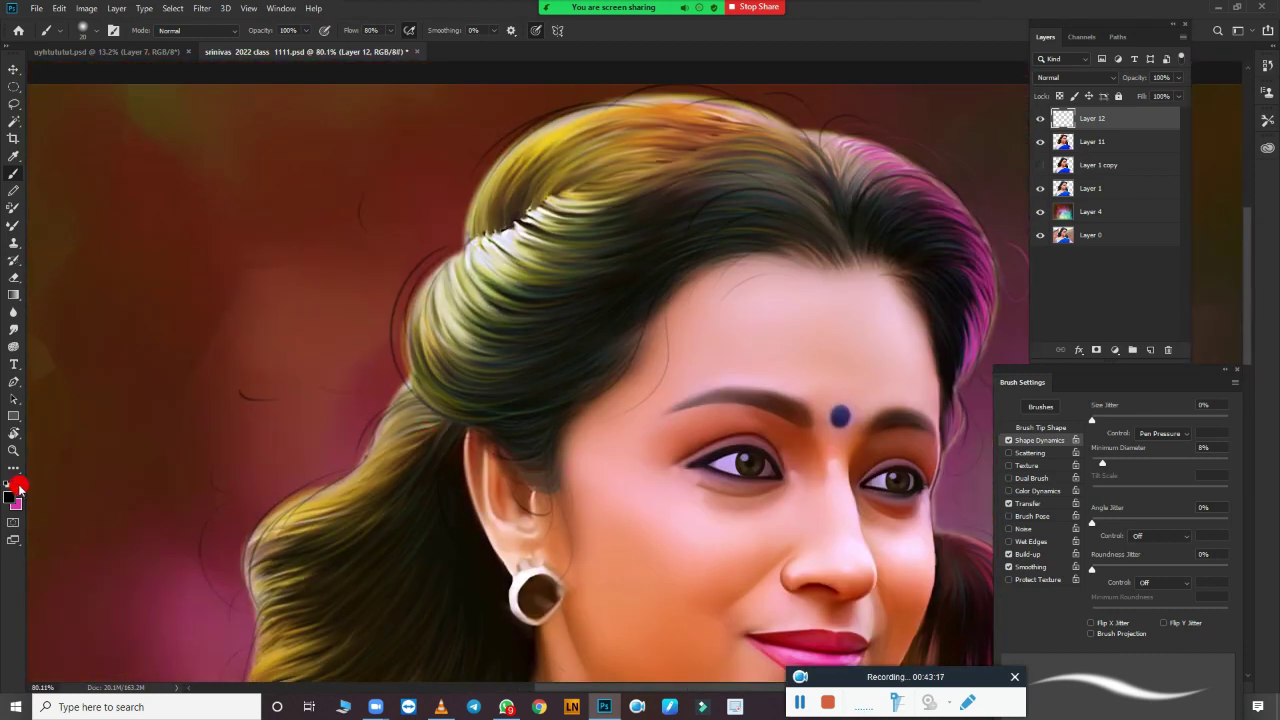
Step: Set the painting colour to yellow and brush yellow-green strands across the top and middle of the hair
click(16, 493)
click(1056, 93)
scroll(846, 357, up, 3)
scroll(757, 323, up, 3)
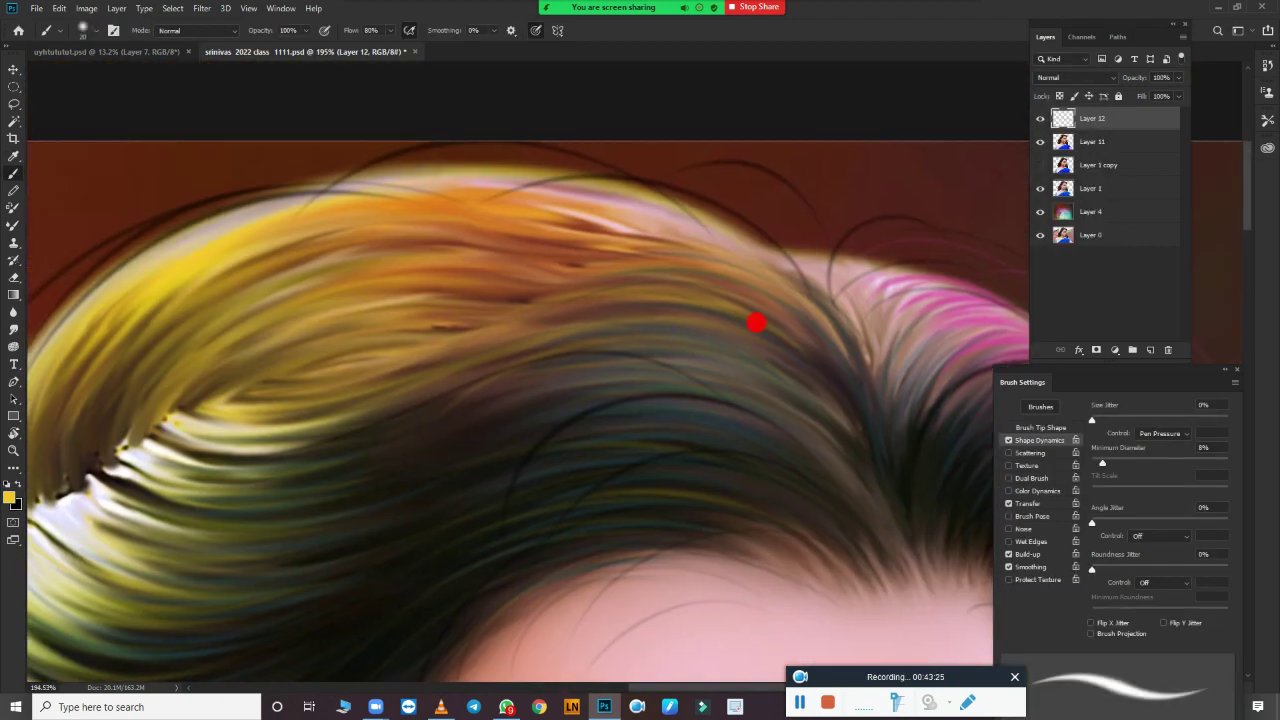
drag(524, 241, 736, 212)
drag(212, 440, 446, 370)
drag(578, 390, 854, 296)
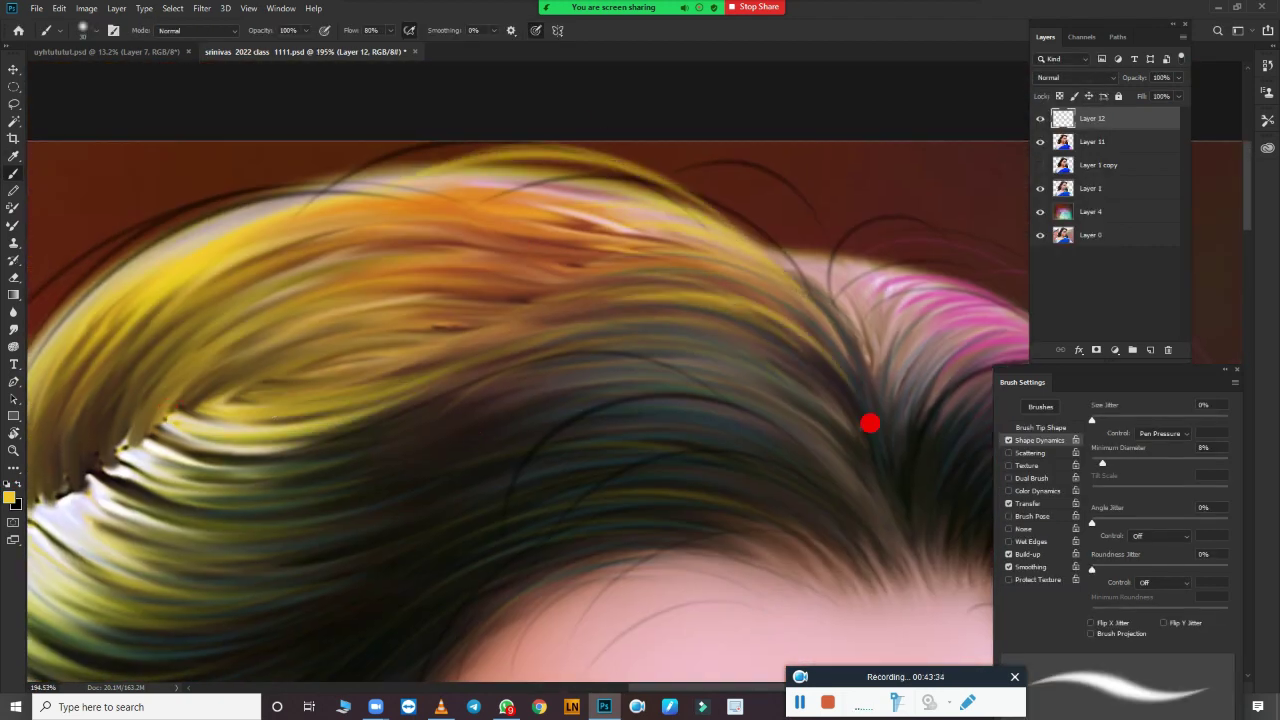
drag(852, 348, 641, 455)
Step: Draw thin light flyaway strands around the hair's outline
scroll(641, 455, down, 3)
scroll(641, 455, left, 5)
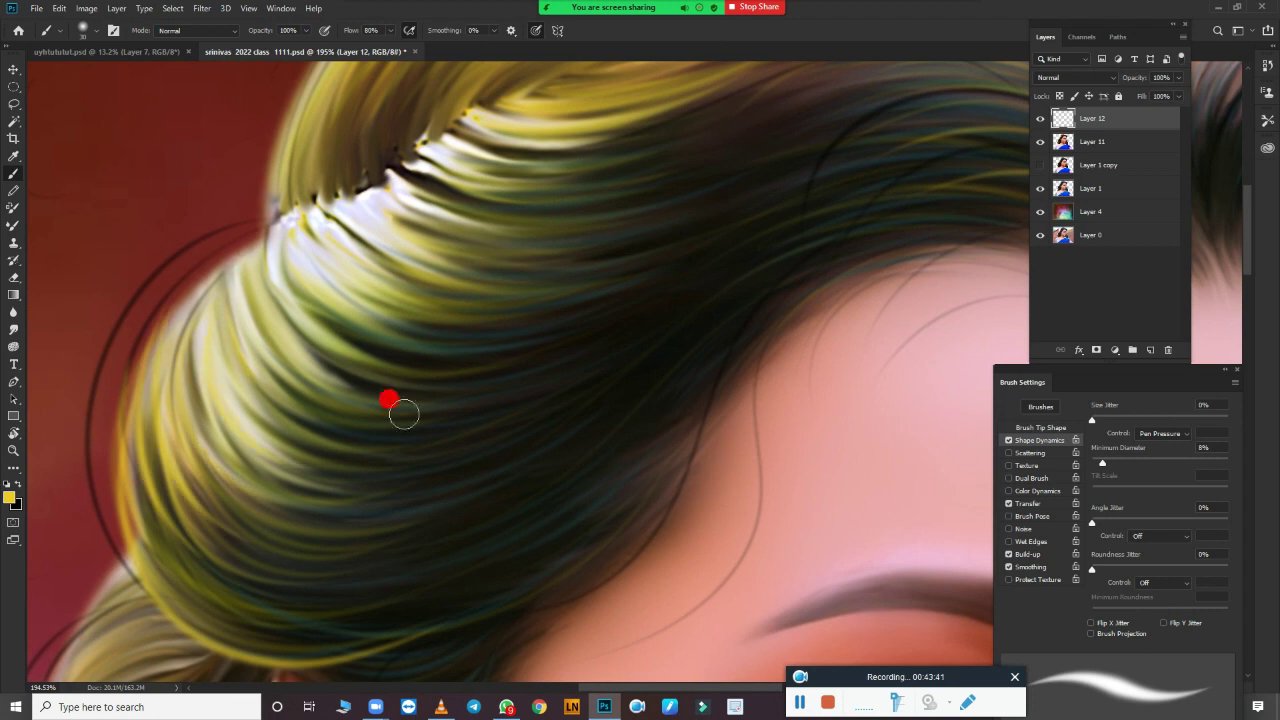
scroll(300, 446, down, 3)
scroll(434, 309, down, 3)
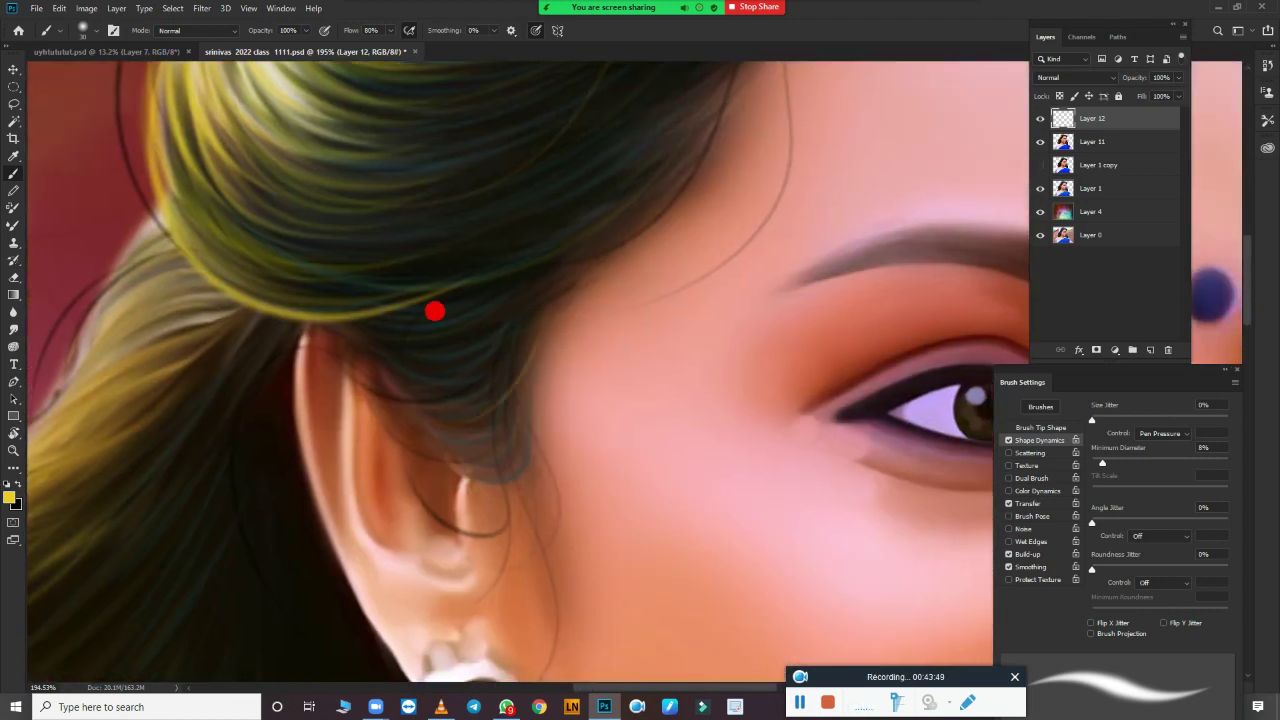
scroll(467, 241, left, 3)
scroll(343, 543, down, 3)
scroll(449, 434, left, 3)
scroll(617, 486, down, 3)
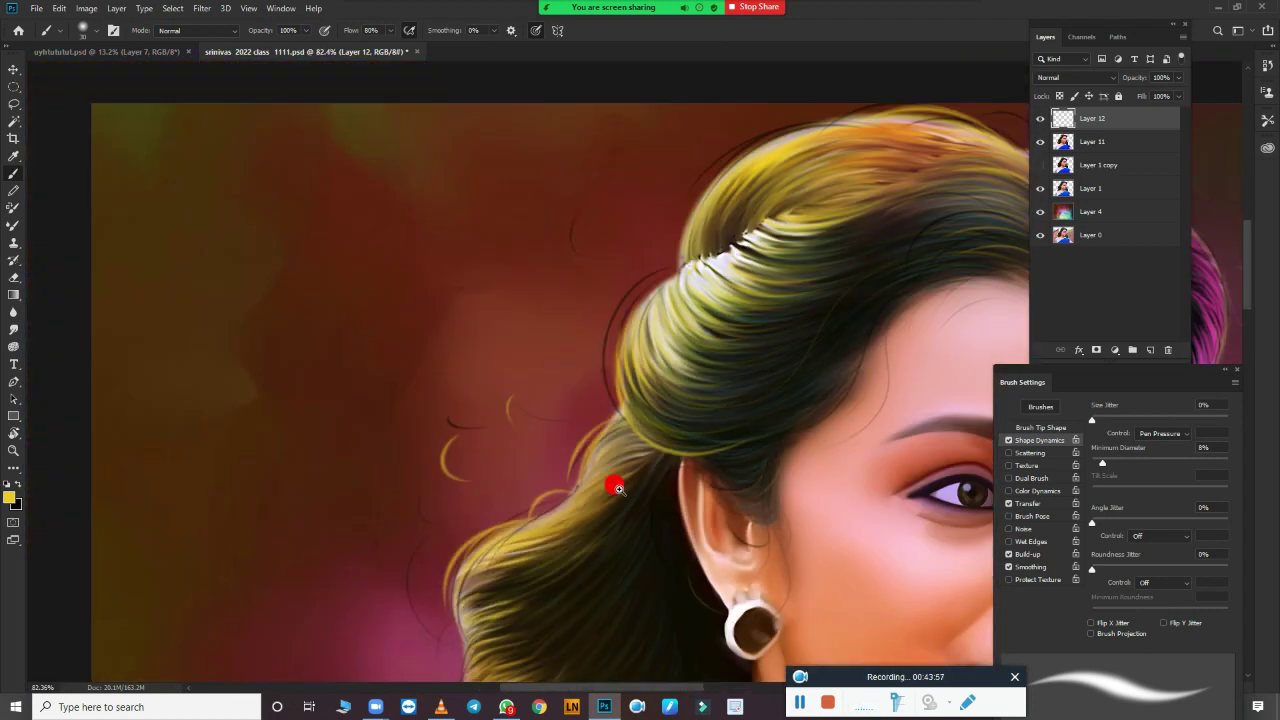
scroll(351, 488, down, 3)
scroll(447, 495, up, 5)
scroll(447, 495, right, 2)
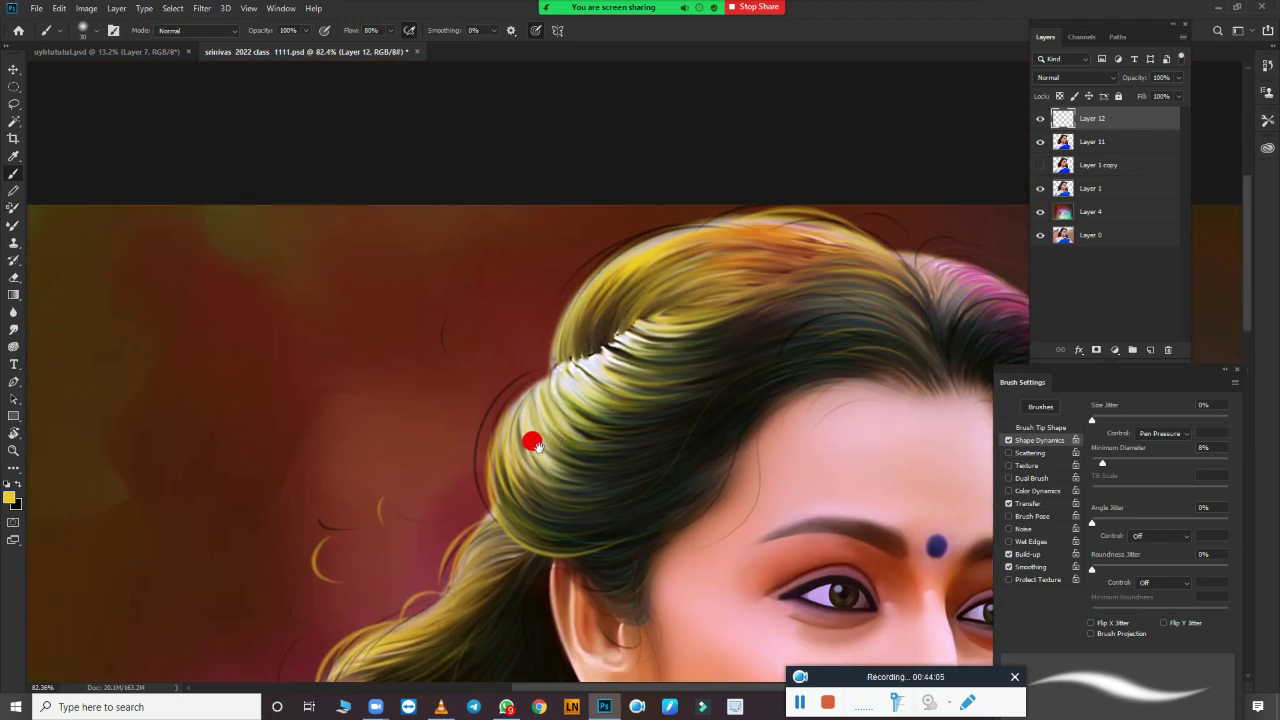
scroll(528, 437, up, 1)
scroll(787, 431, right, 4)
scroll(787, 431, down, 1)
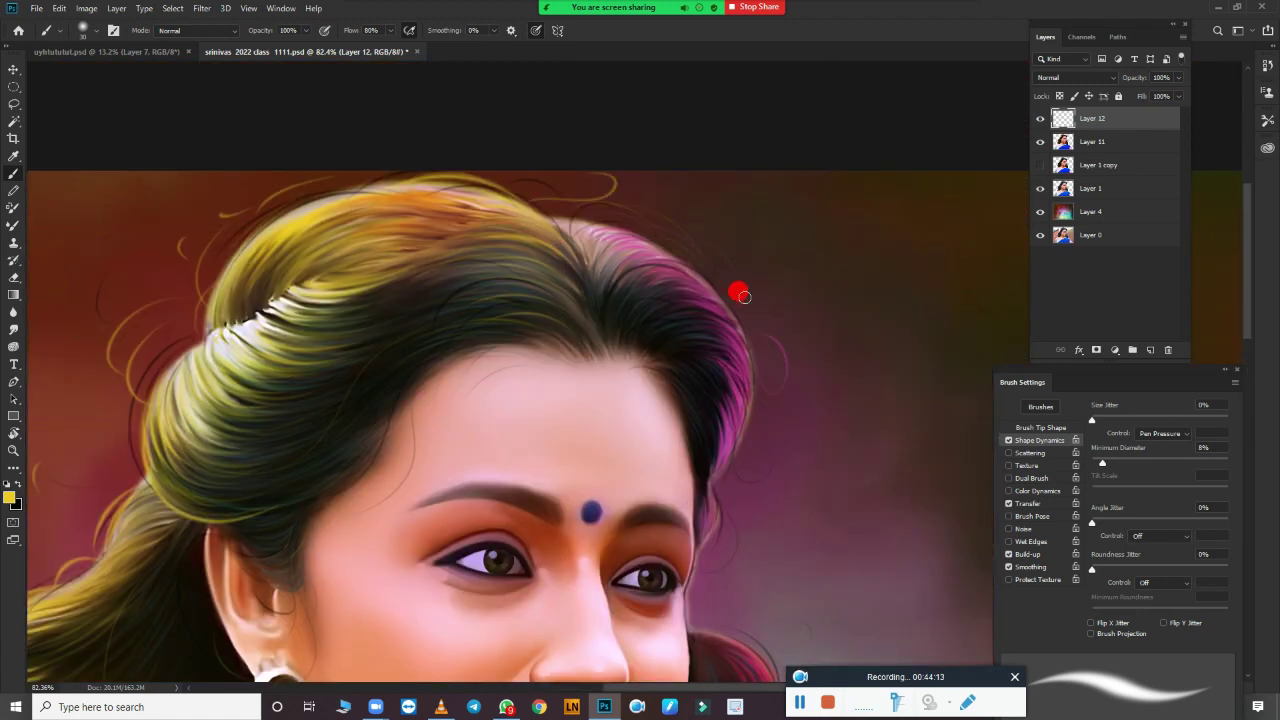
scroll(700, 335, up, 5)
scroll(529, 180, up, 2)
scroll(529, 180, right, 2)
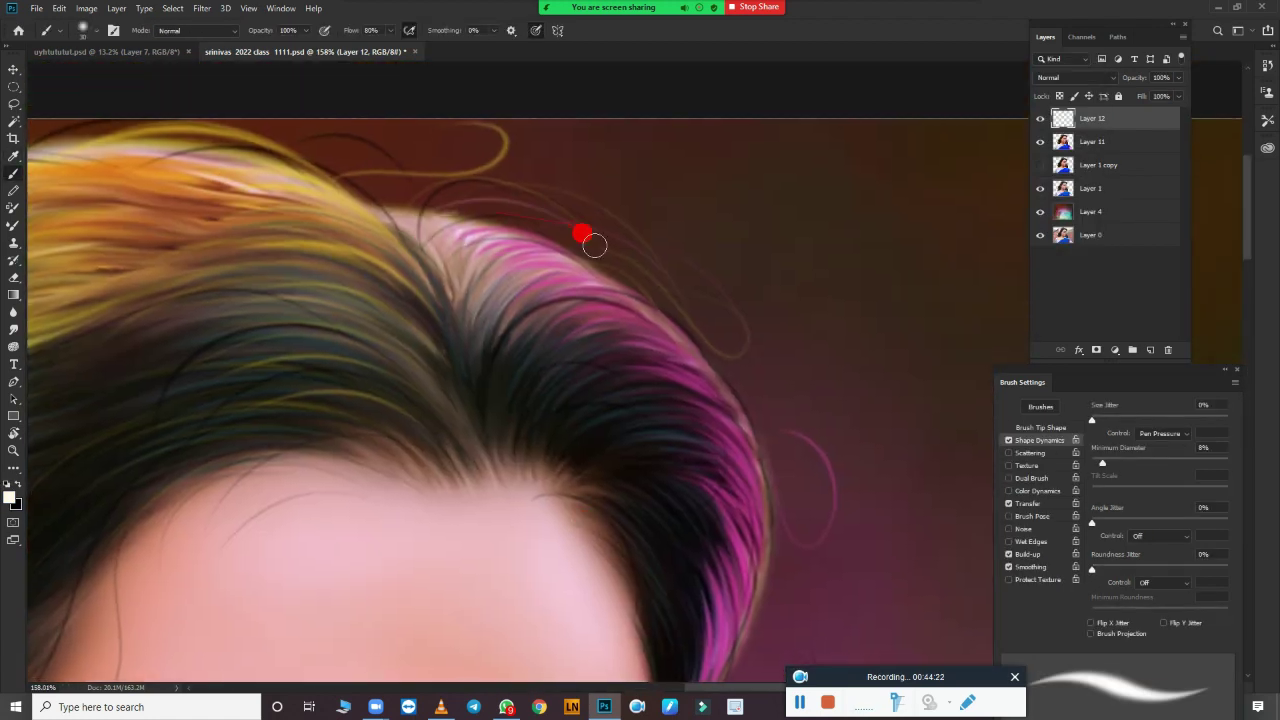
drag(586, 234, 598, 252)
scroll(747, 467, down, 5)
scroll(747, 467, left, 1)
scroll(585, 473, down, 5)
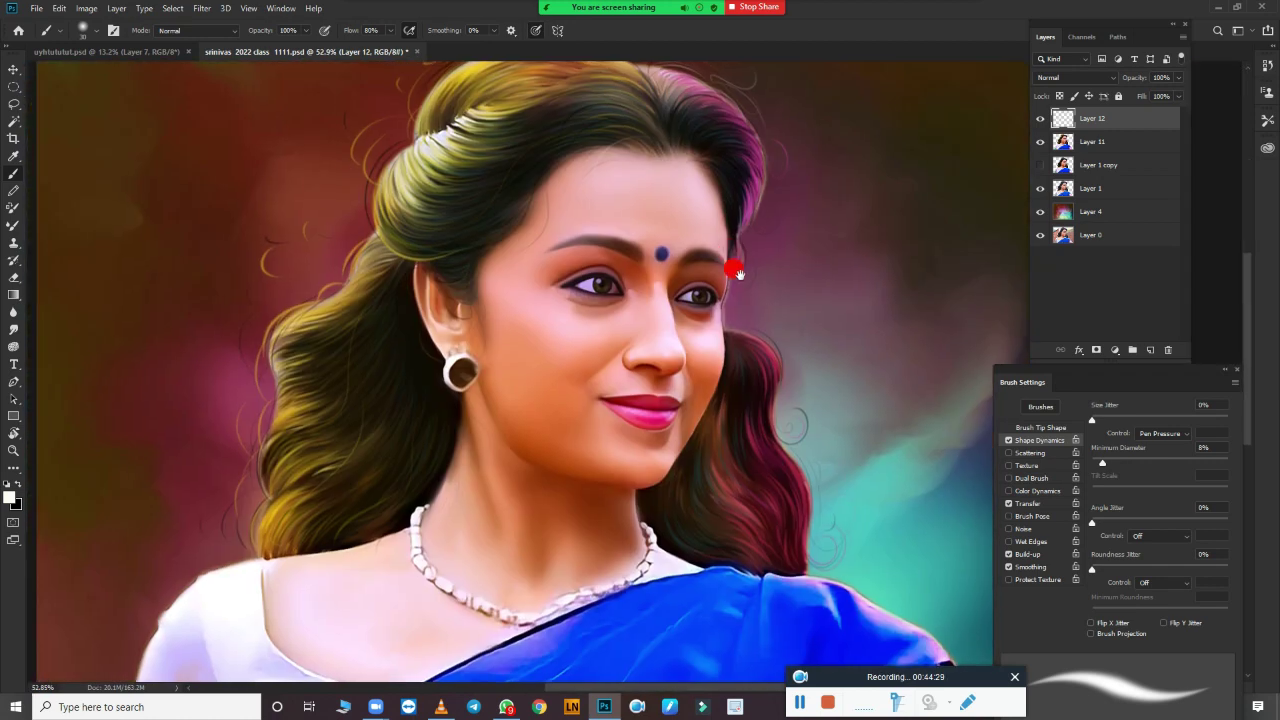
scroll(566, 380, up, 5)
scroll(640, 391, up, 2)
Step: Review the brush's Transfer, Shape Dynamics and brush tip shape settings
right_click(580, 342)
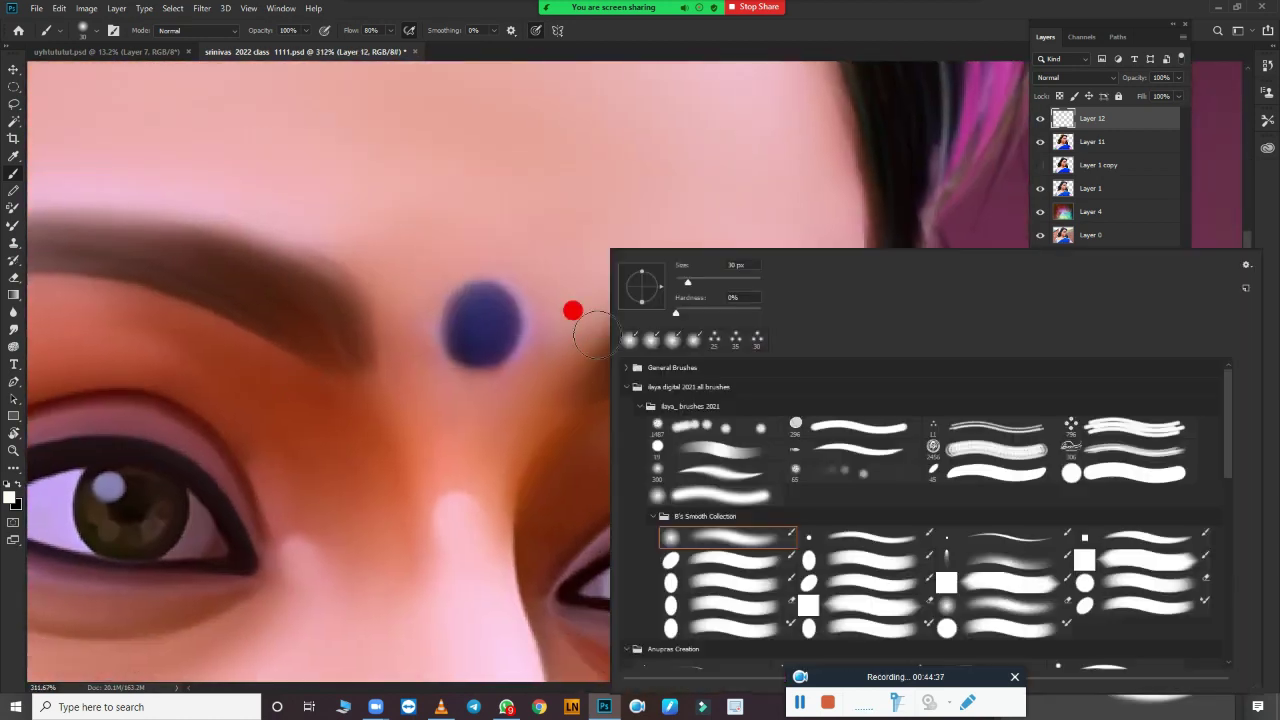
click(886, 29)
click(1027, 503)
click(1030, 440)
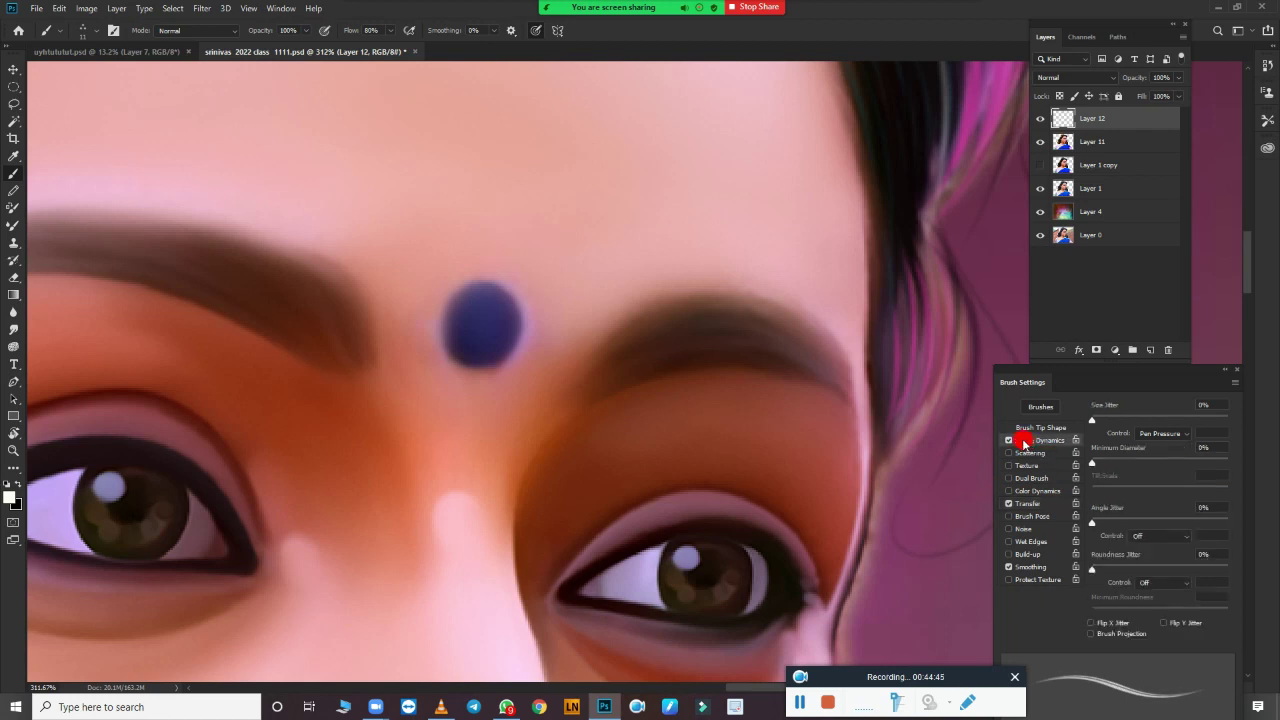
click(1060, 428)
Step: Pick a dark painting colour, test and undo an eyebrow stroke, and adjust brush opacity
click(13, 497)
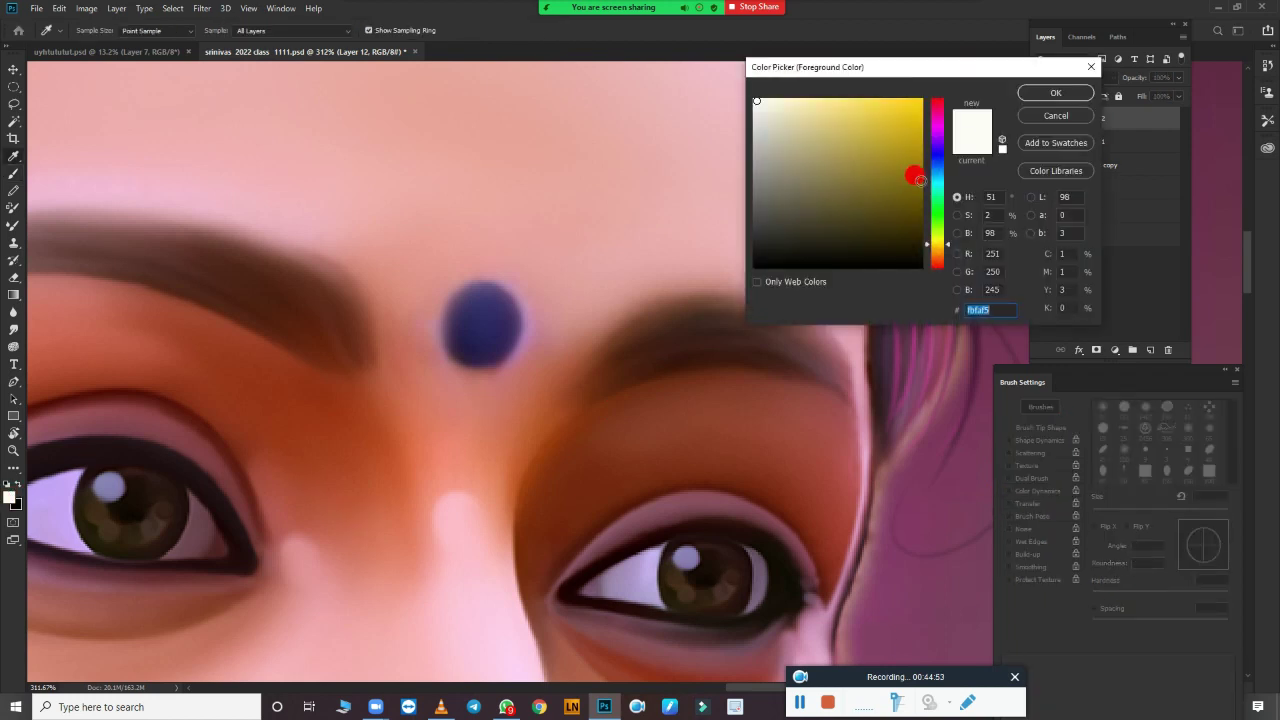
click(1057, 94)
scroll(643, 386, up, 3)
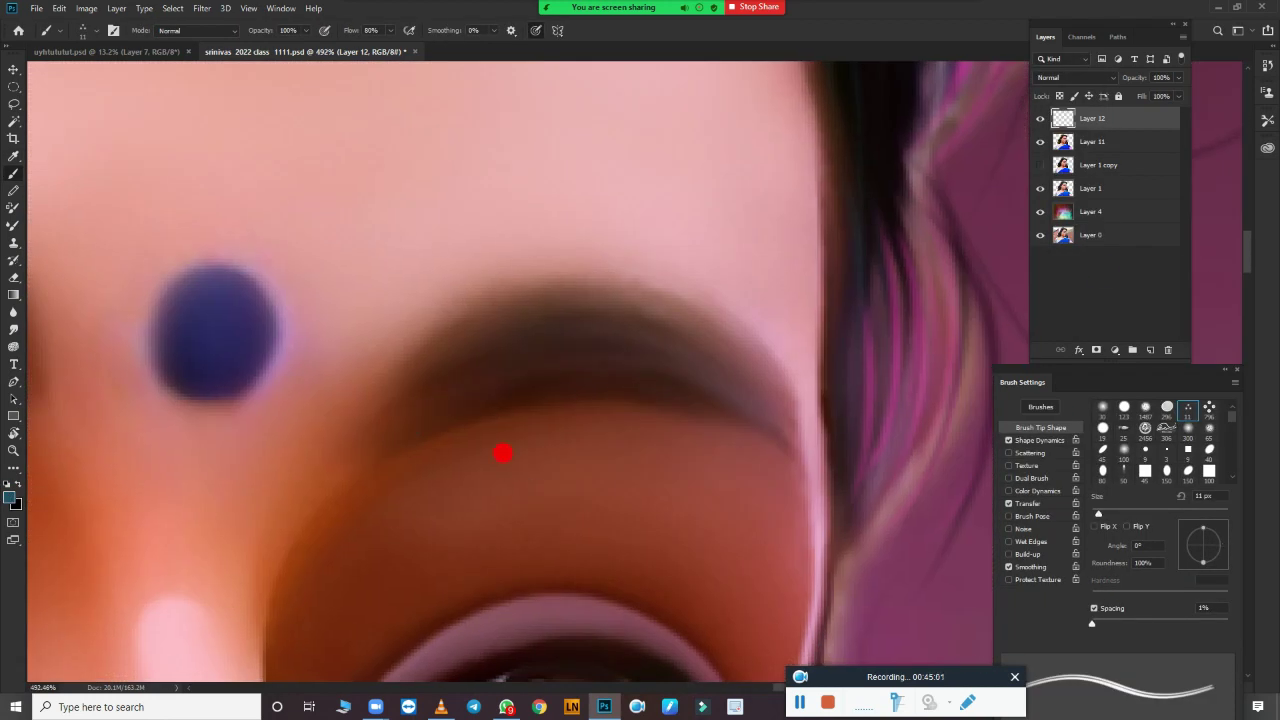
drag(400, 428, 577, 366)
key(ctrl+z)
click(305, 30)
click(1012, 441)
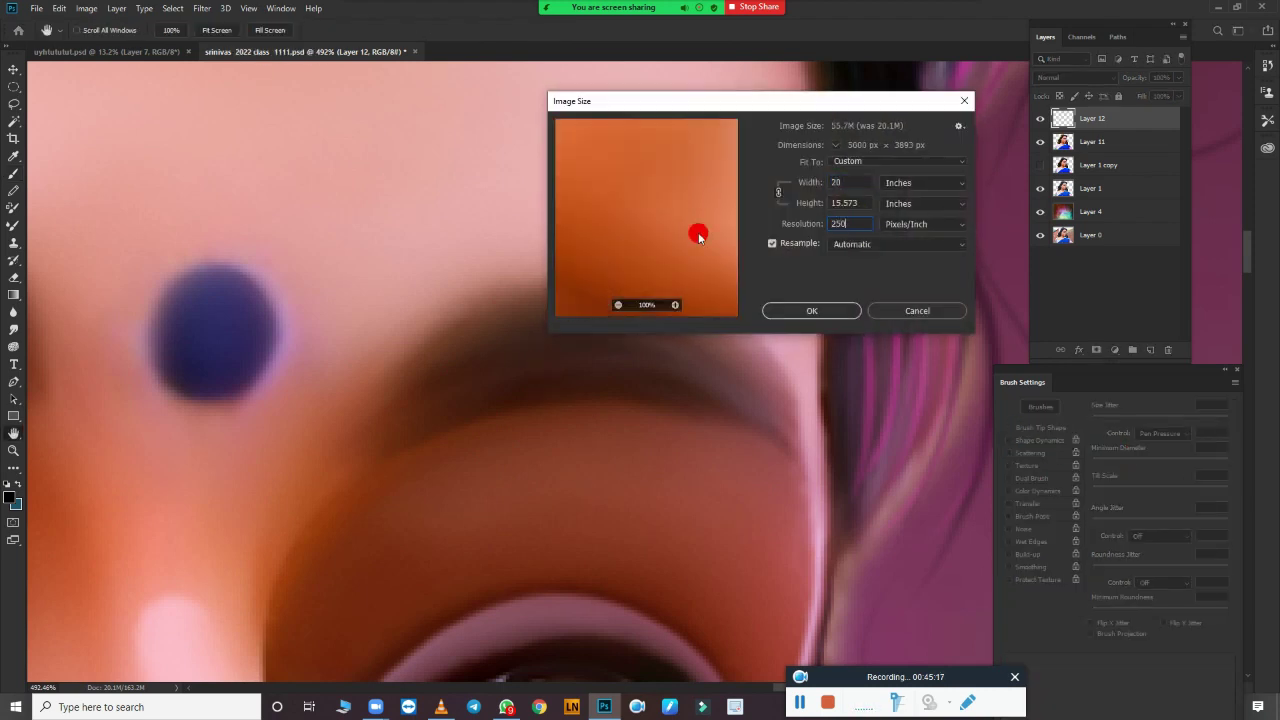
key(Escape)
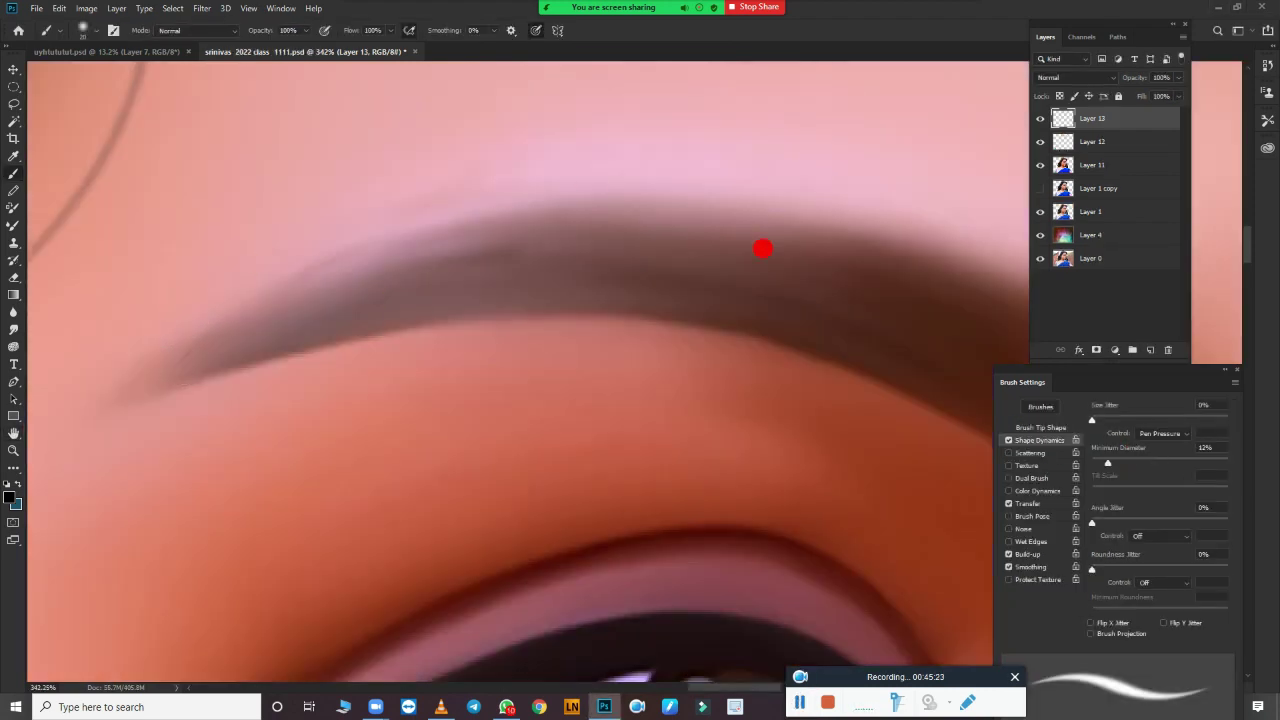
Step: Thicken the eyebrow from tail to arch with fine dark hair strokes
mouse_move(280, 300)
mouse_down()
mouse_move(629, 229)
mouse_move(500, 280)
mouse_up()
drag(660, 250, 127, 369)
drag(580, 329, 469, 411)
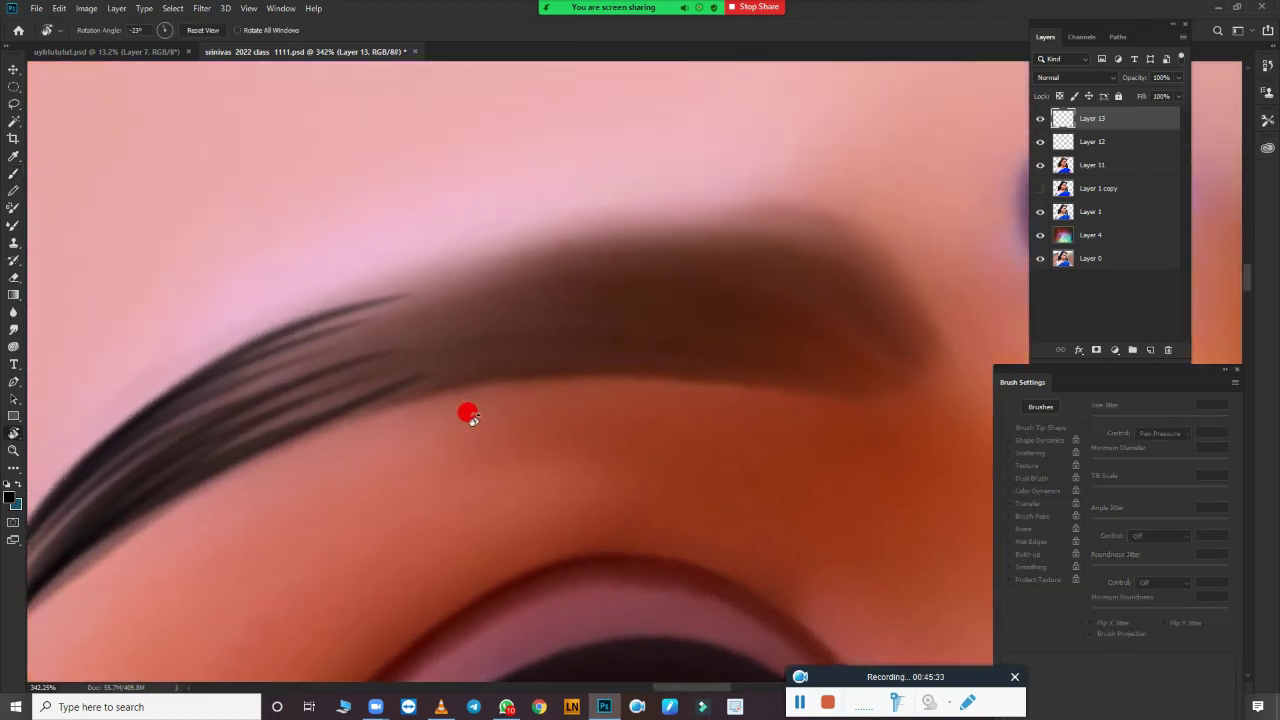
mouse_move(800, 365)
mouse_down()
mouse_move(494, 312)
mouse_move(654, 269)
mouse_move(871, 283)
mouse_move(600, 240)
mouse_up()
mouse_move(229, 423)
mouse_down()
mouse_move(280, 351)
mouse_move(474, 223)
mouse_up()
drag(860, 390, 674, 314)
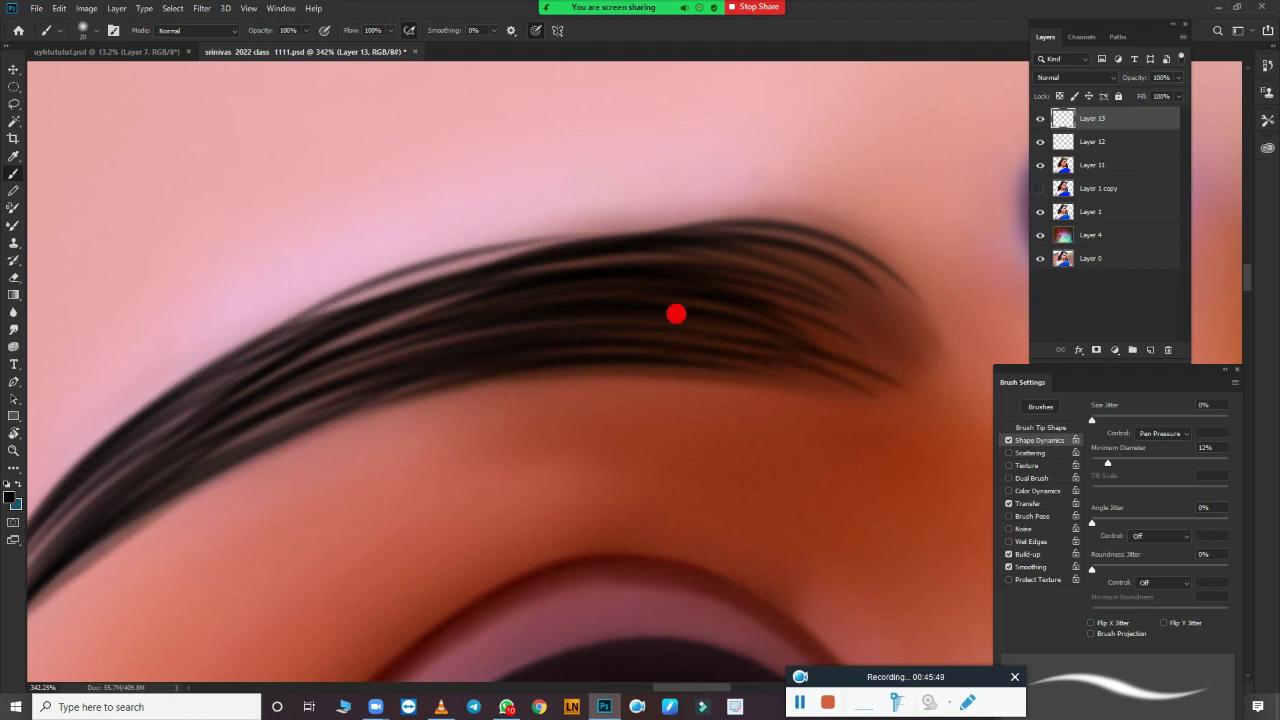
drag(900, 320, 711, 251)
mouse_move(935, 300)
mouse_down()
mouse_move(512, 323)
mouse_move(150, 453)
mouse_up()
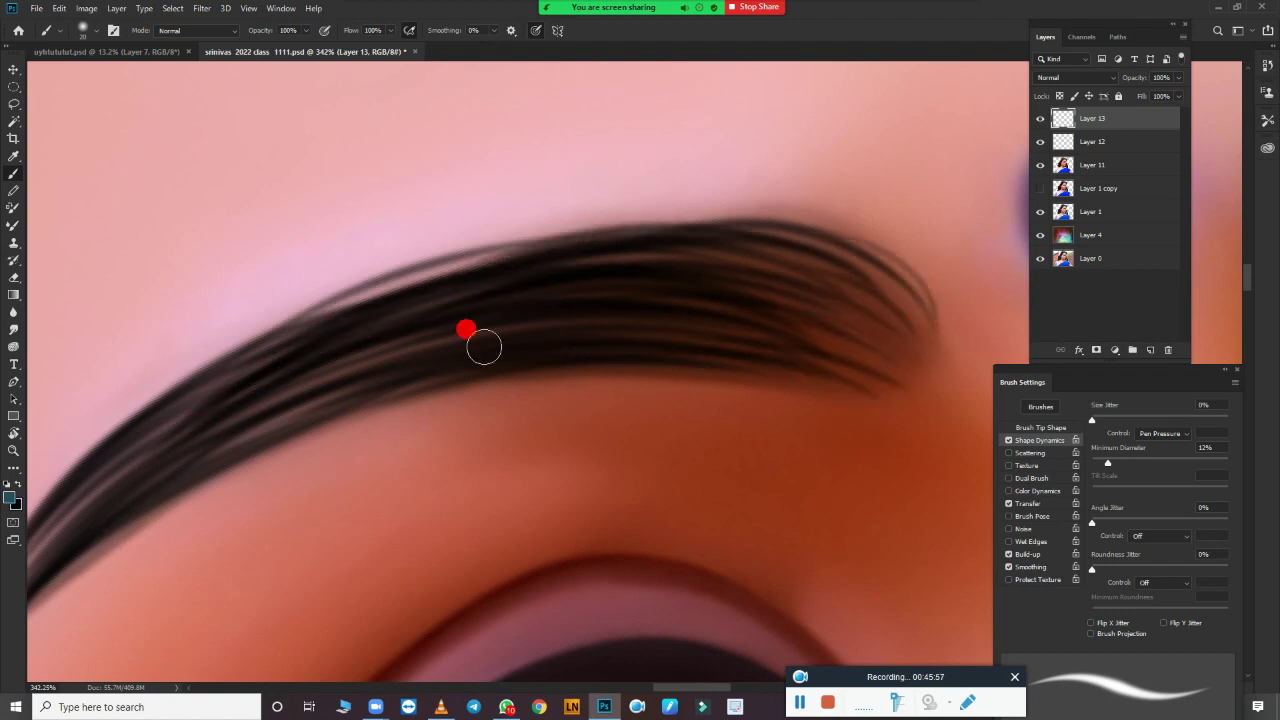
Step: Paint eyelashes along the upper lid, outer eye corner and lower lid
scroll(769, 309, down, 6)
scroll(726, 509, down, 4)
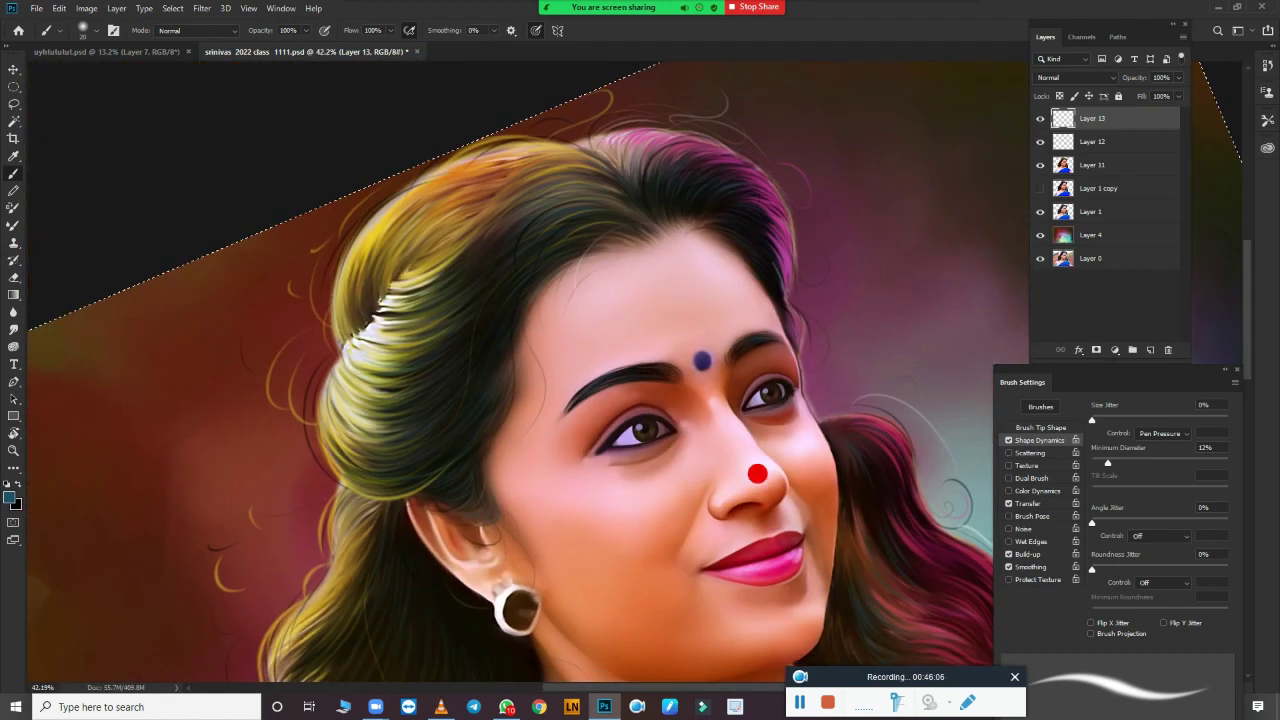
scroll(745, 430, up, 5)
scroll(680, 376, up, 3)
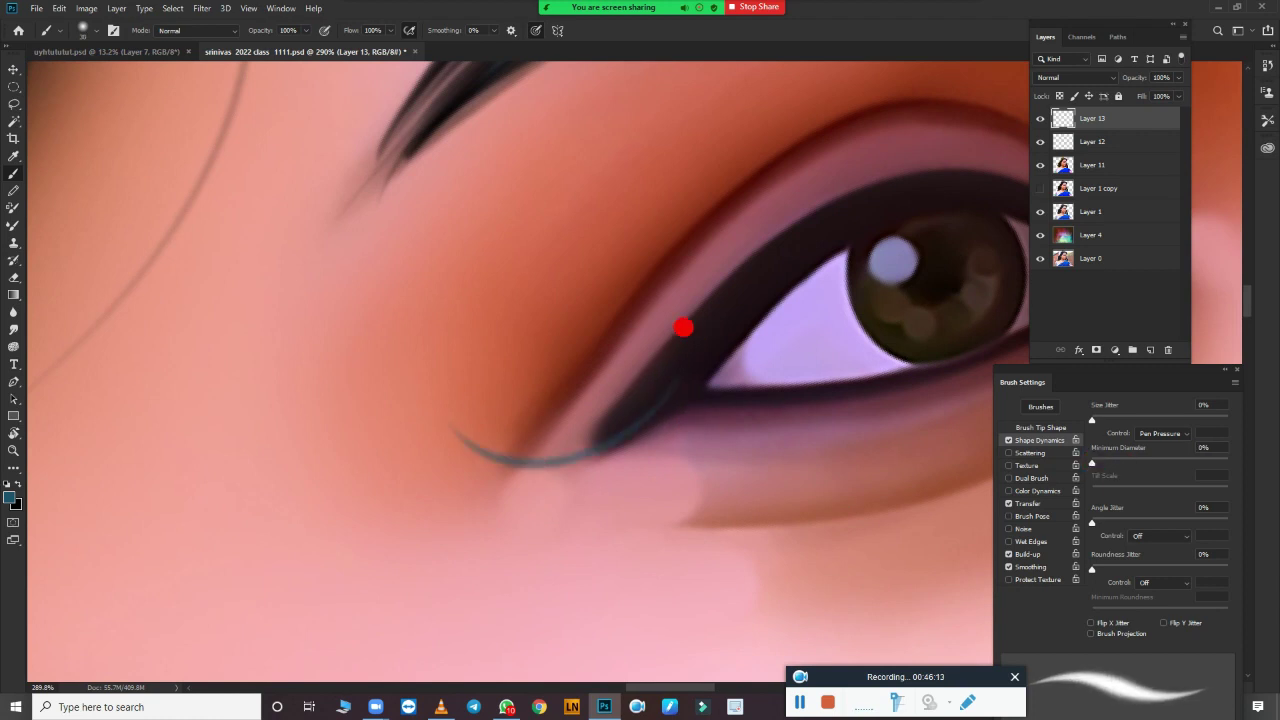
drag(640, 440, 530, 458)
drag(600, 436, 505, 452)
drag(670, 372, 540, 400)
drag(845, 200, 720, 266)
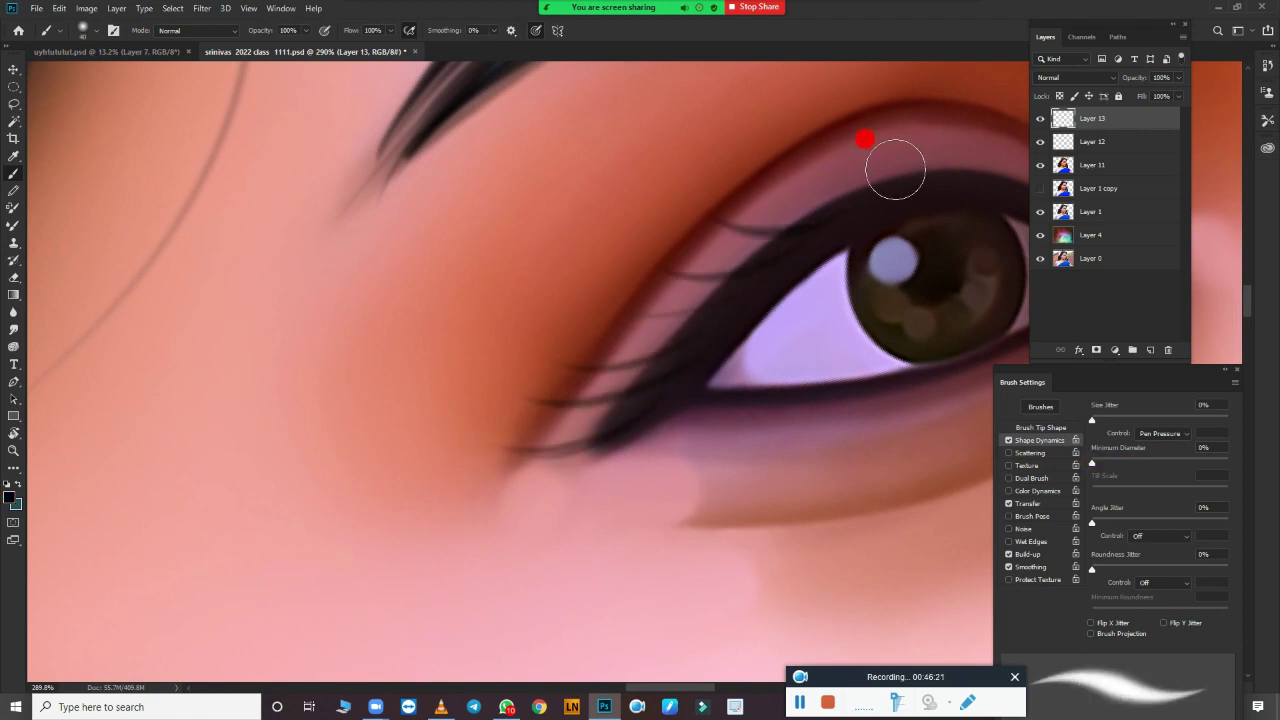
drag(925, 138, 858, 198)
drag(640, 436, 452, 486)
Step: Sample the skin tone from the nose as the new painting colour
scroll(569, 406, down, 4)
scroll(636, 416, up, 1)
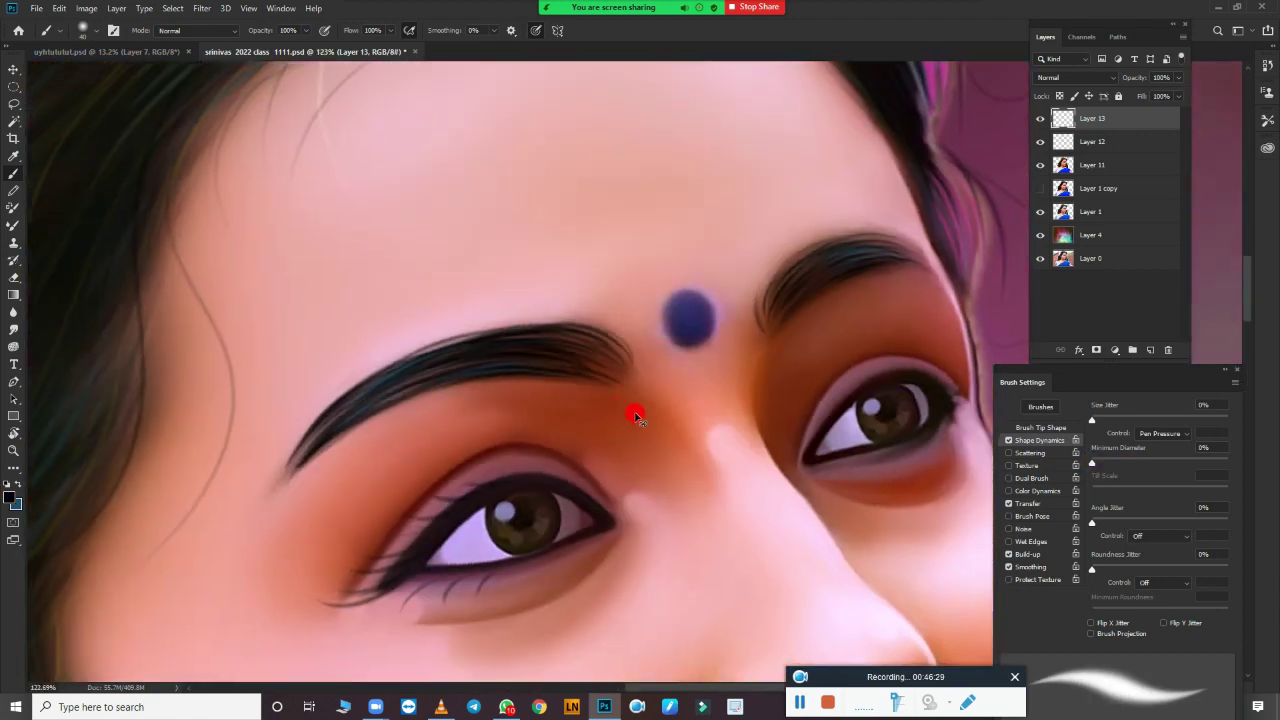
scroll(600, 420, up, 3)
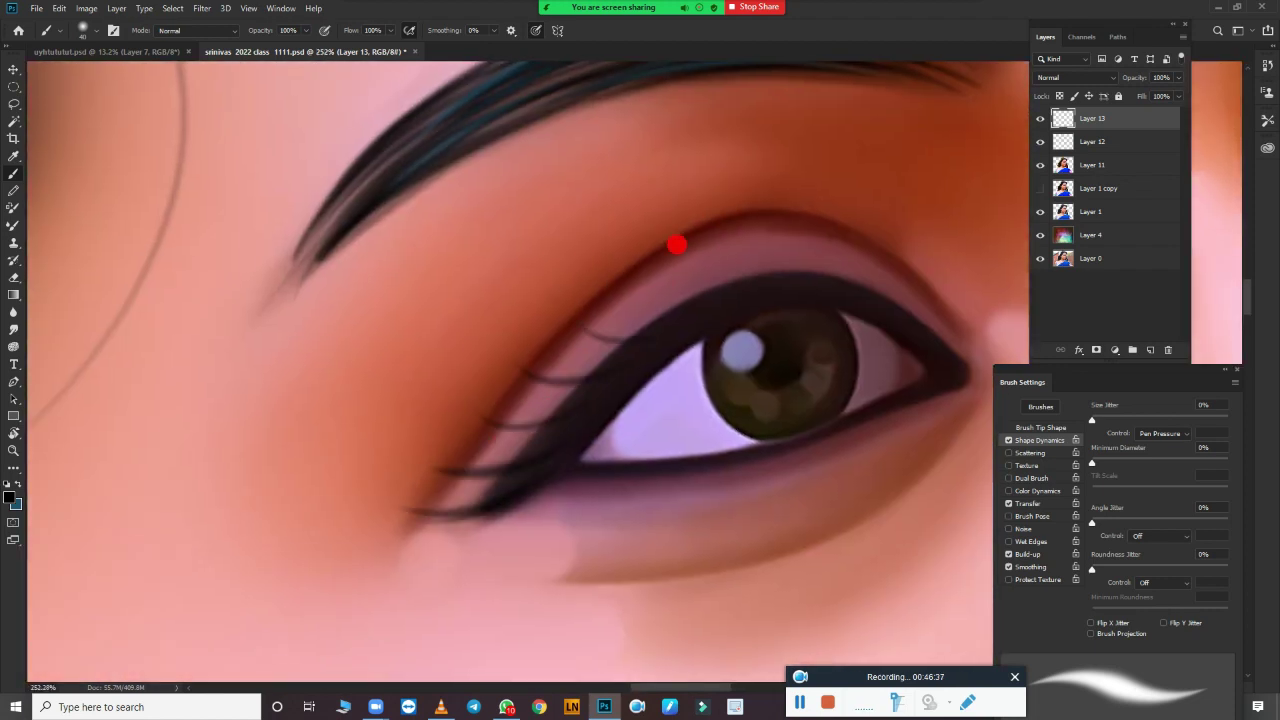
scroll(690, 354, down, 3)
scroll(634, 389, up, 3)
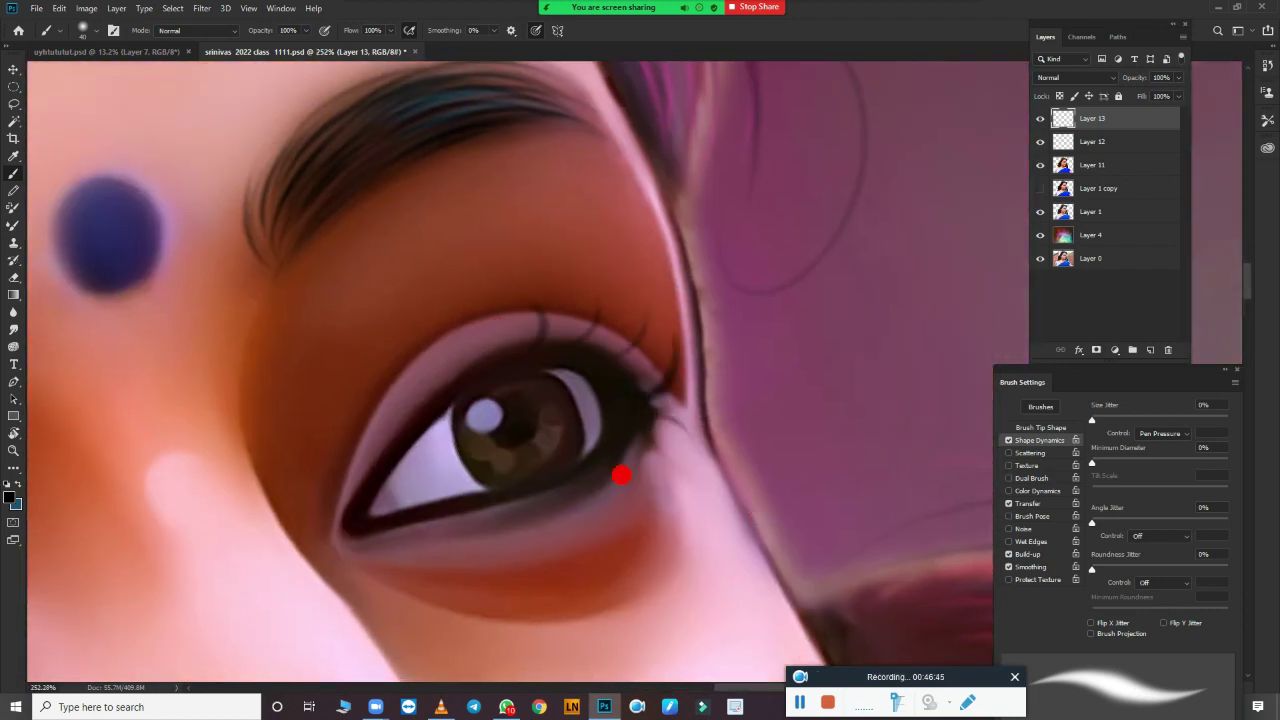
scroll(786, 321, down, 5)
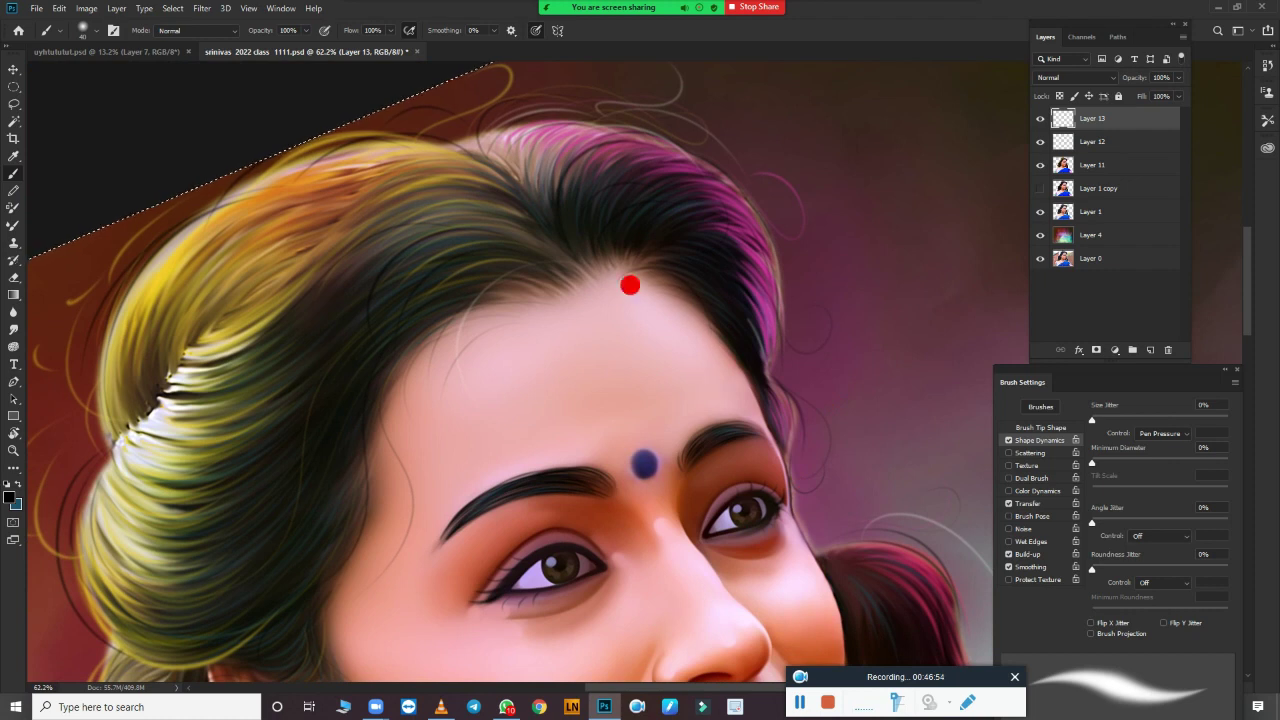
scroll(573, 390, down, 3)
scroll(573, 390, left, 2)
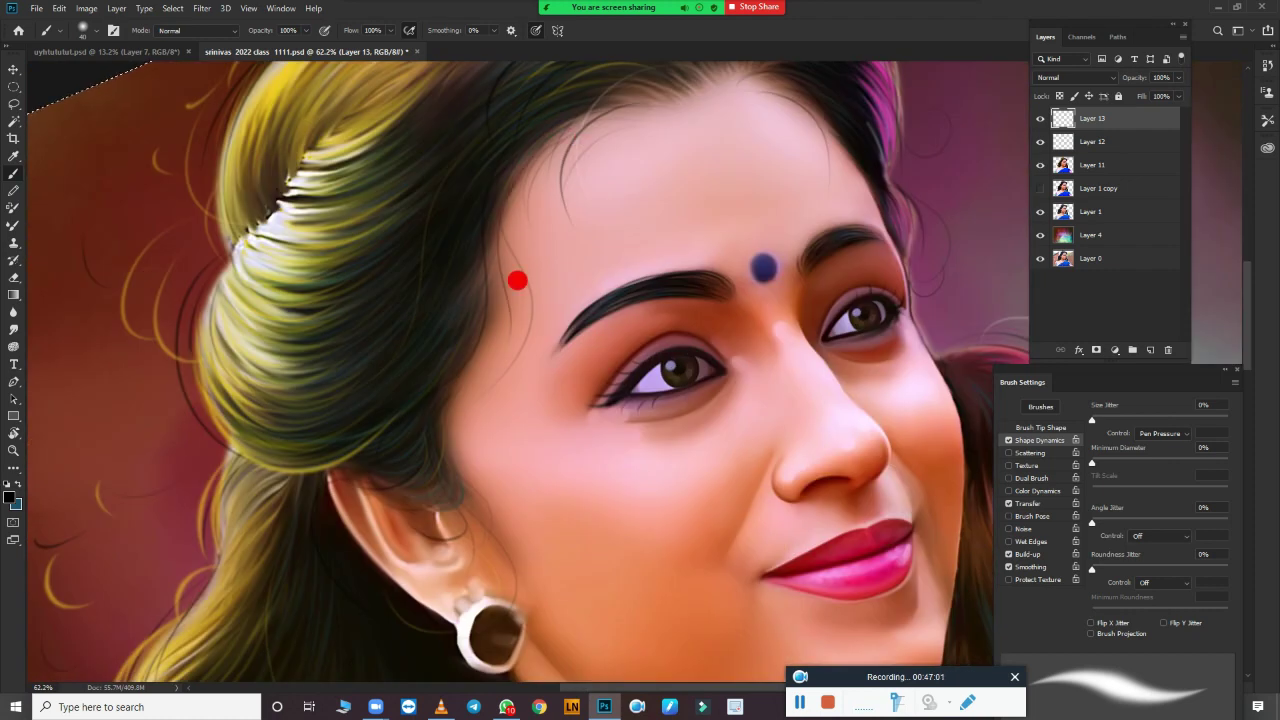
scroll(708, 303, down, 3)
scroll(766, 214, up, 4)
scroll(589, 380, up, 2)
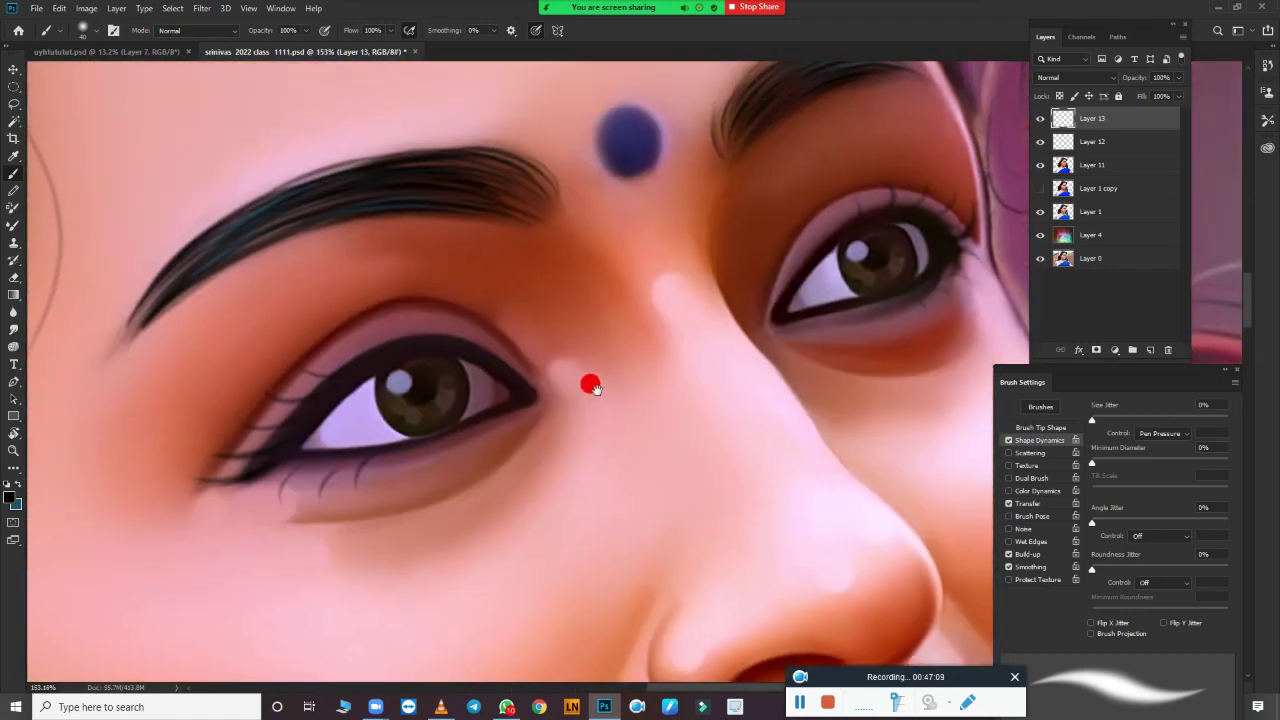
scroll(705, 373, up, 1)
scroll(705, 373, down, 3)
key(i)
click(10, 497)
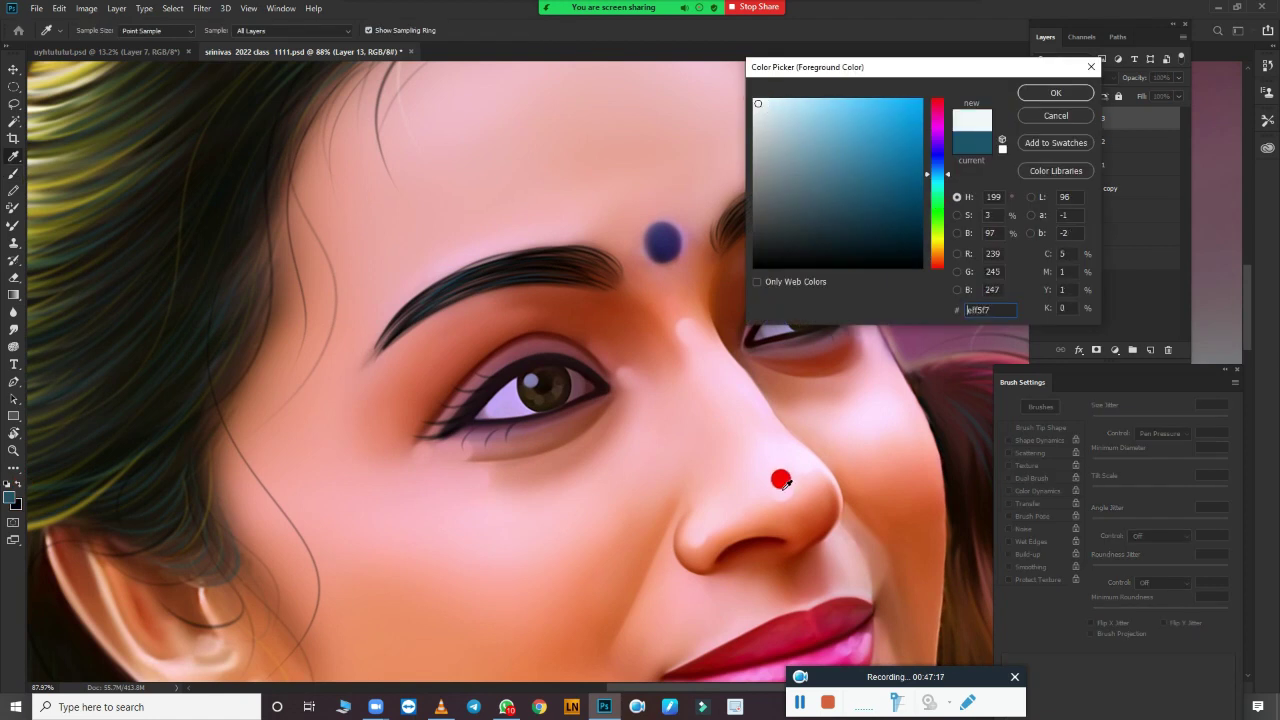
click(781, 480)
click(1055, 92)
Step: Turn on brush shape dynamics, set spacing to 1% and raise the hardness
key(b)
click(1008, 440)
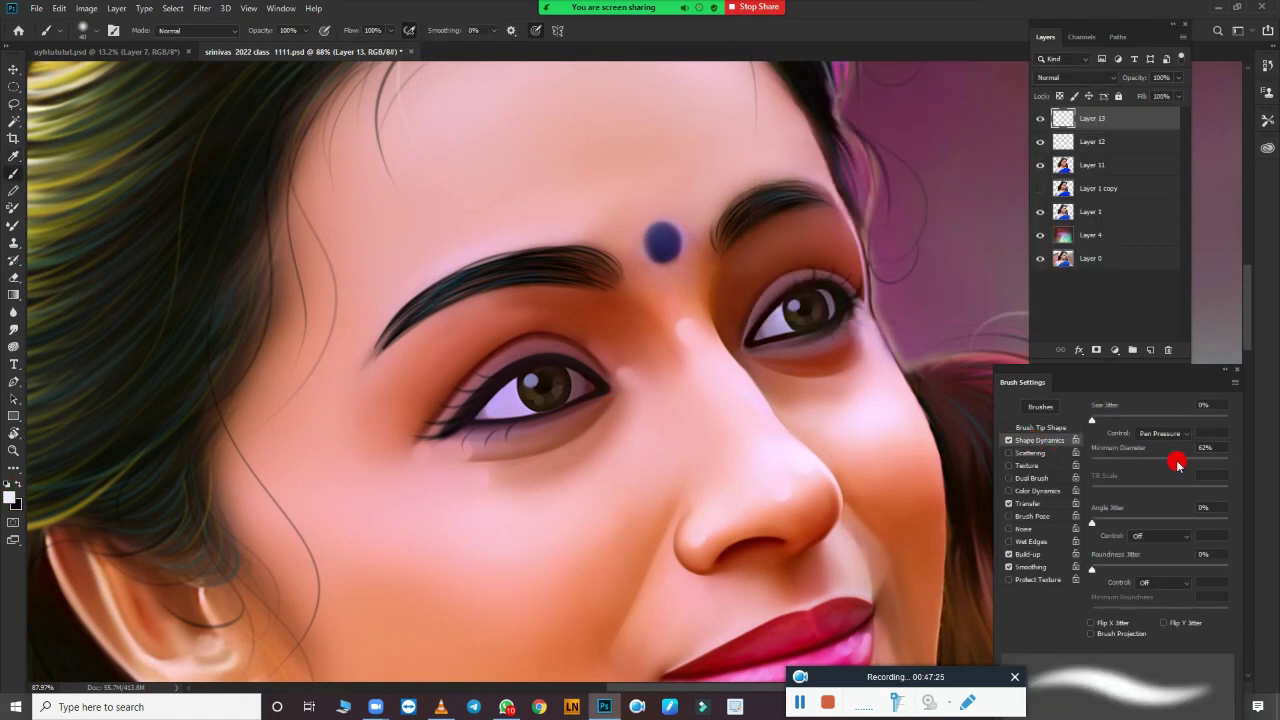
click(1040, 427)
drag(1120, 622, 1092, 624)
drag(1179, 596, 1189, 594)
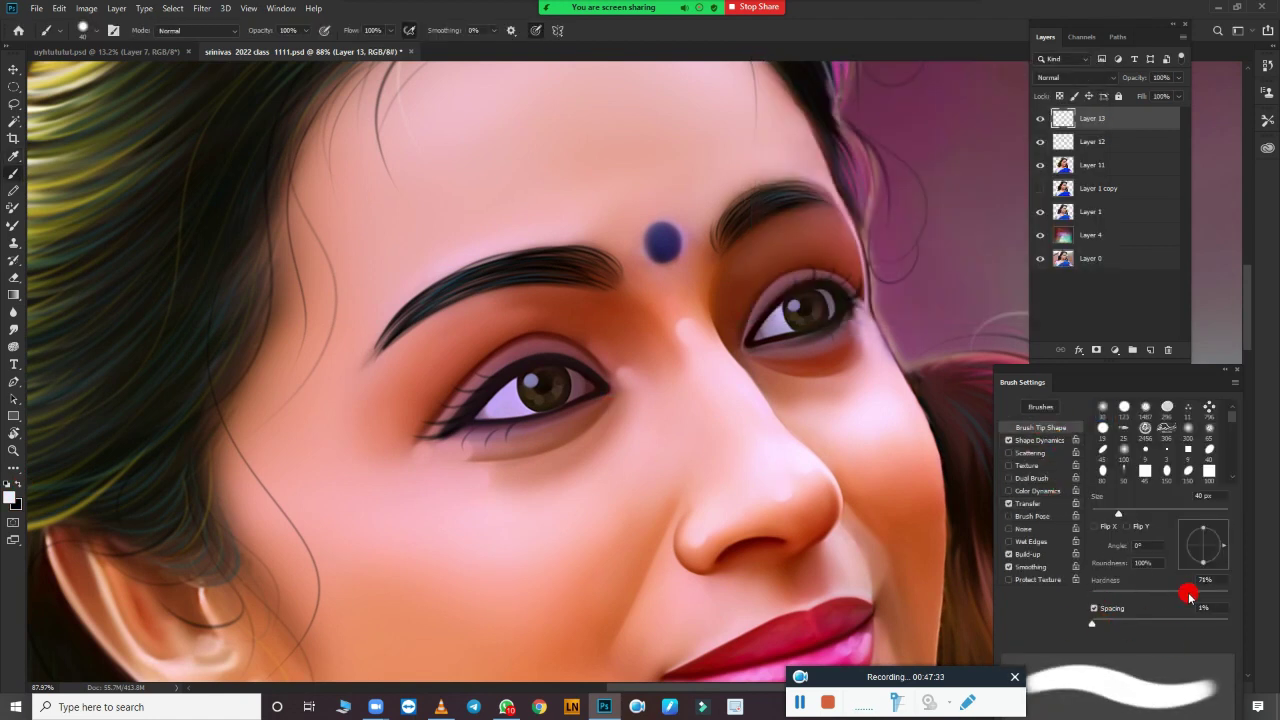
Step: On a new layer, dab a small light highlight near the inner eye corner at 25% opacity
click(1148, 349)
scroll(754, 377, up, 3)
key(bracketright)
key(bracketright)
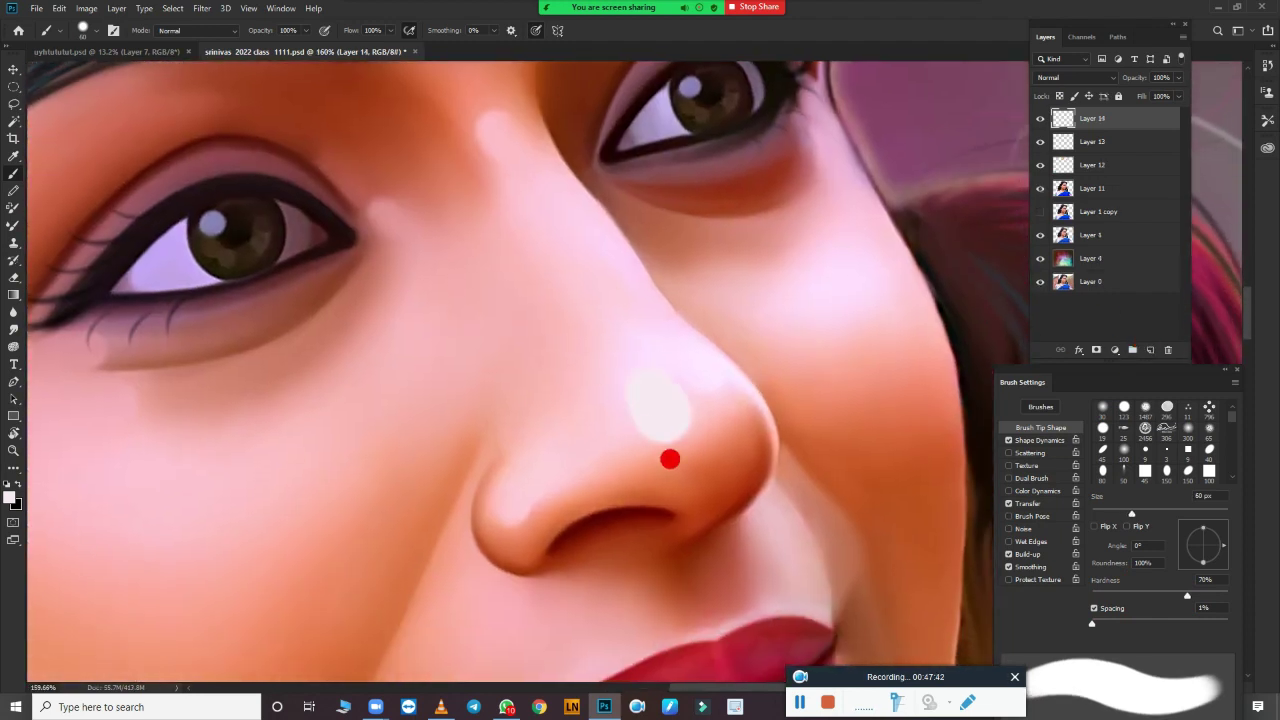
key(bracketleft)
key(bracketleft)
key(bracketleft)
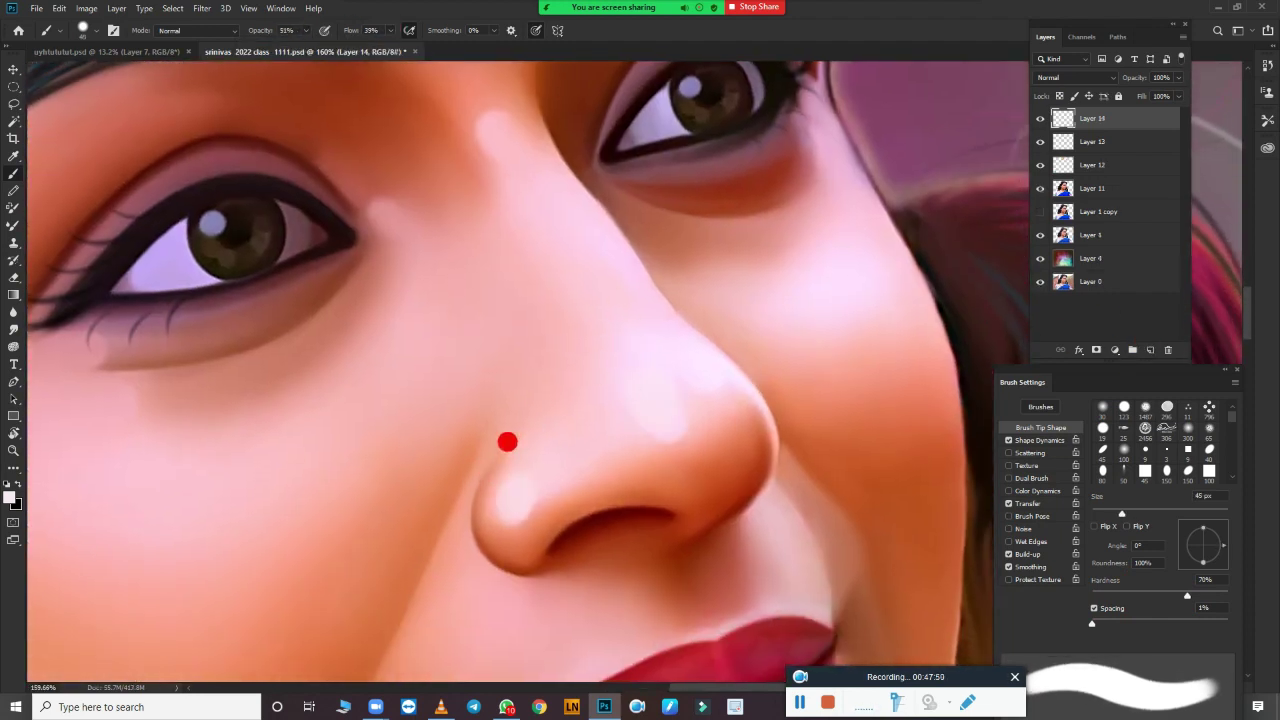
click(345, 165)
key(bracketright)
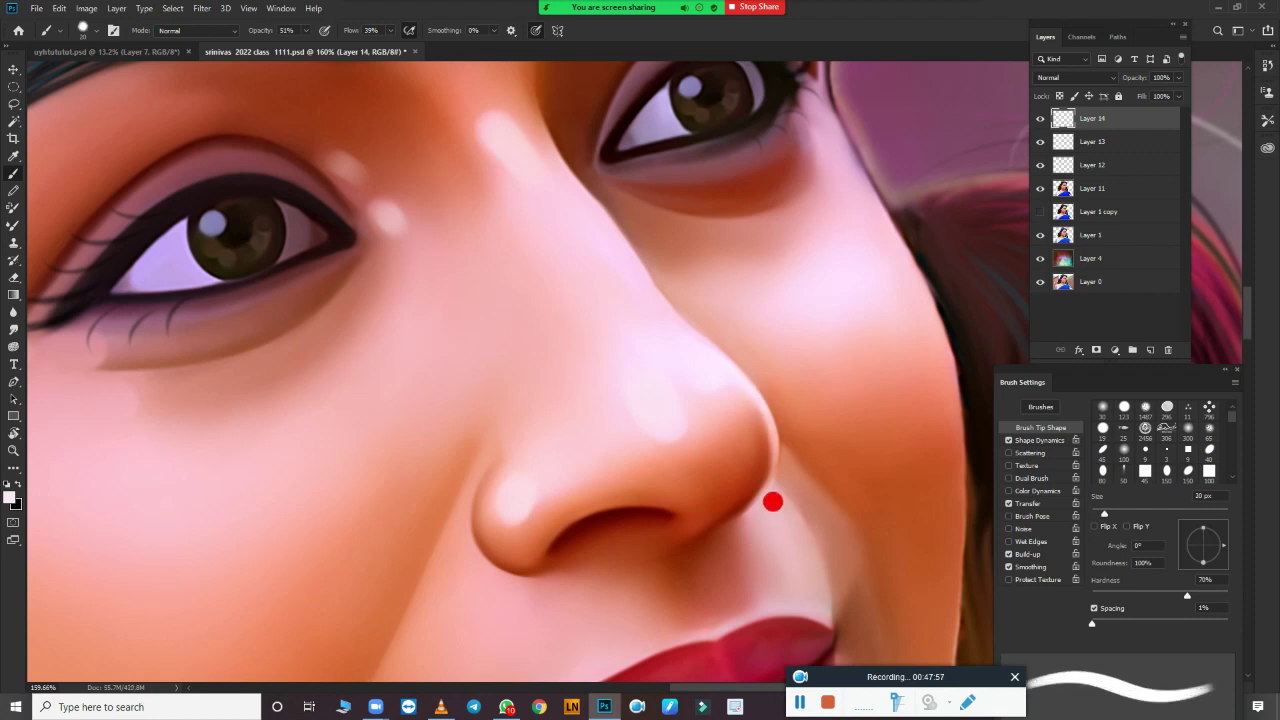
scroll(700, 300, down, 3)
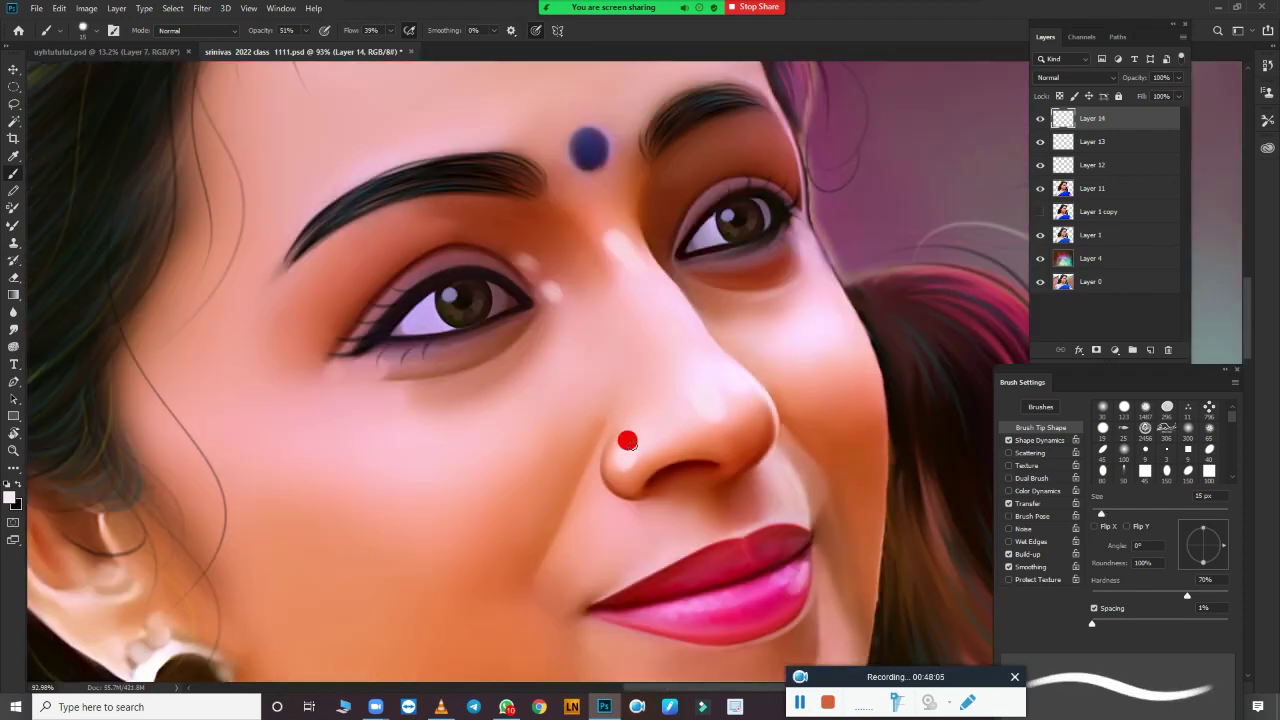
key(e)
key(b)
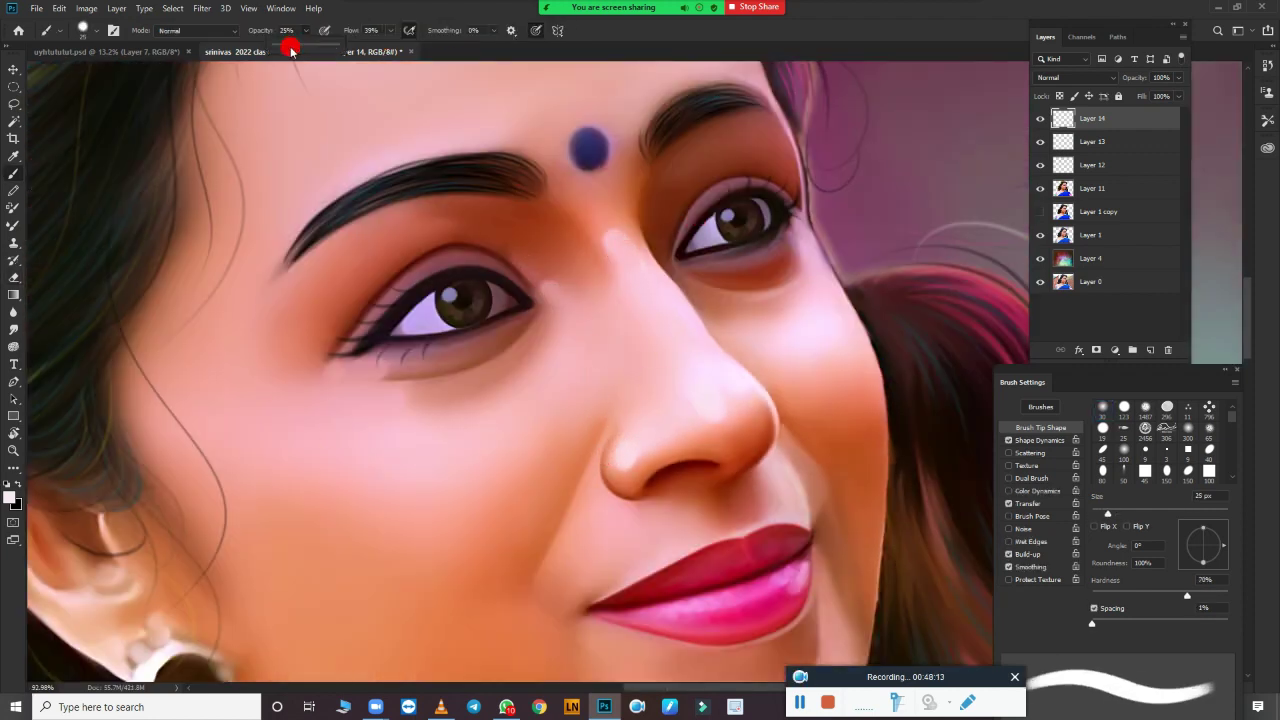
Step: Smooth the cheek shadow beside the nose and lips with pink and brownish-orange, then pick light peach
click(10, 497)
click(850, 116)
click(1063, 92)
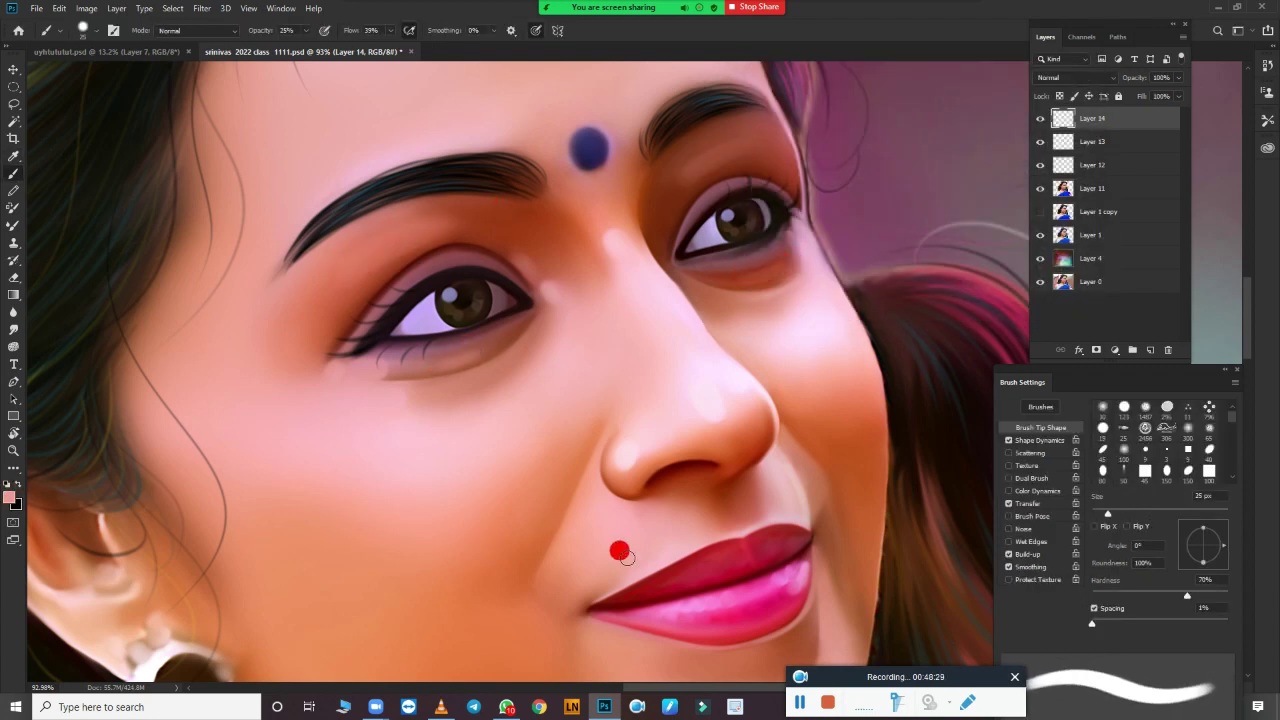
drag(620, 552, 575, 367)
click(10, 497)
click(880, 150)
click(1060, 92)
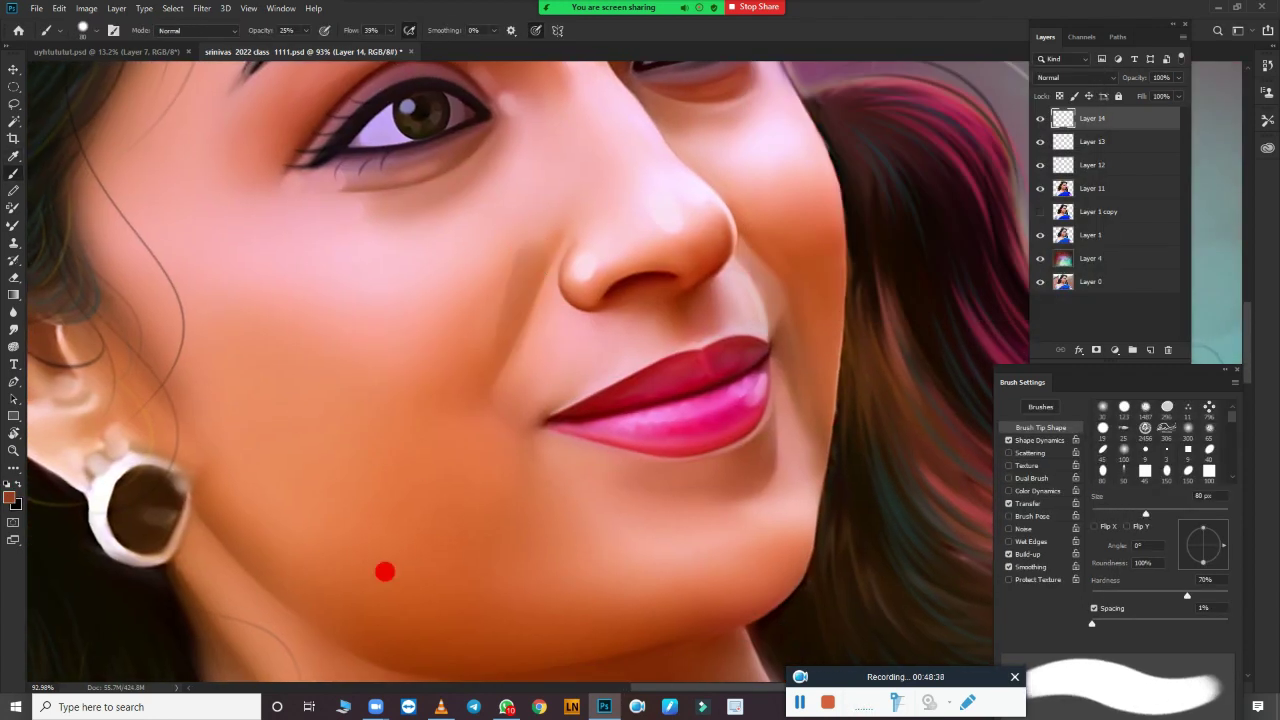
drag(488, 262, 515, 380)
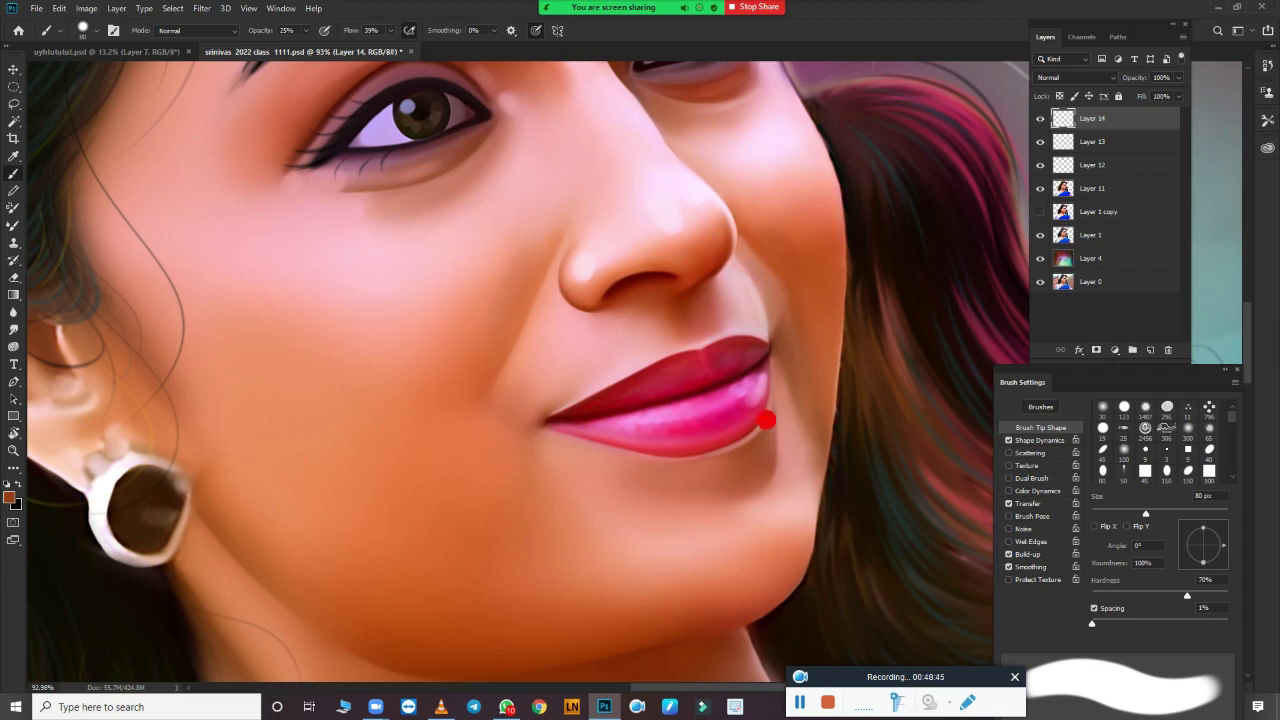
click(10, 502)
click(800, 100)
click(1058, 93)
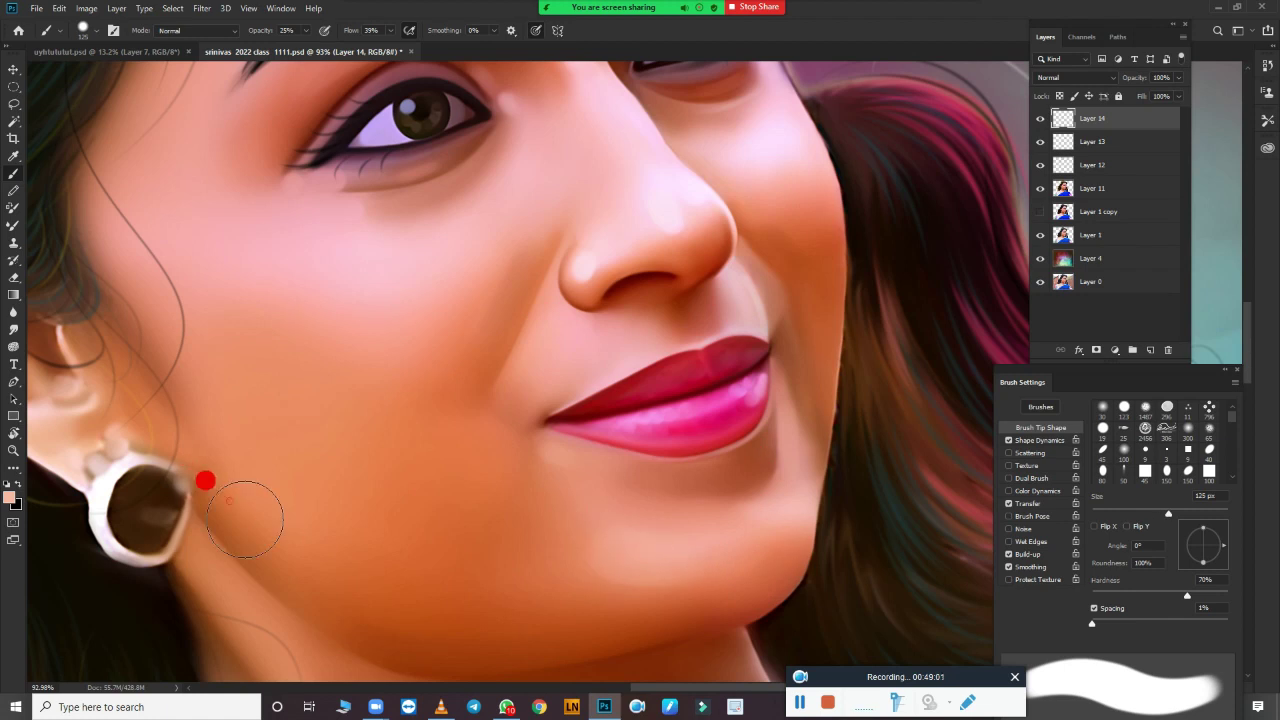
Step: Pick a new skin colour and shrink the brush to 100 px
drag(394, 354, 551, 511)
click(10, 497)
click(757, 92)
click(1058, 93)
key(bracketleft)
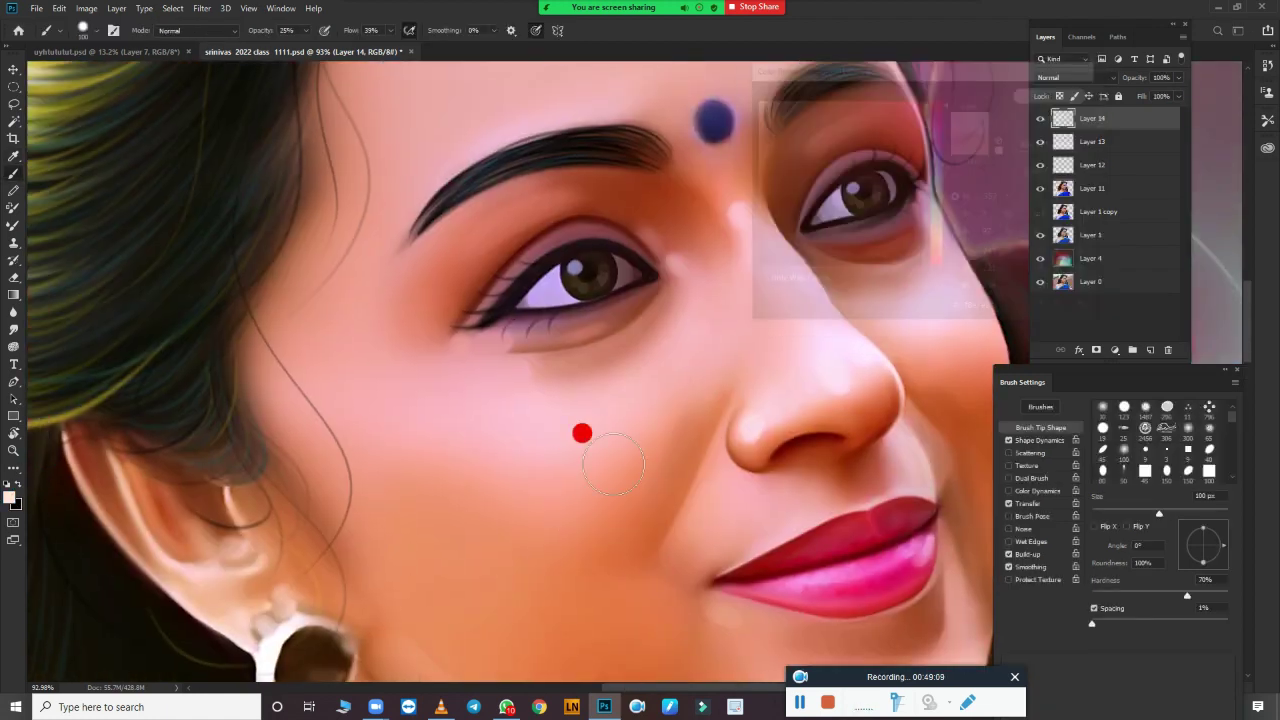
mouse_move(432, 144)
mouse_down()
mouse_move(542, 244)
mouse_move(422, 411)
mouse_up()
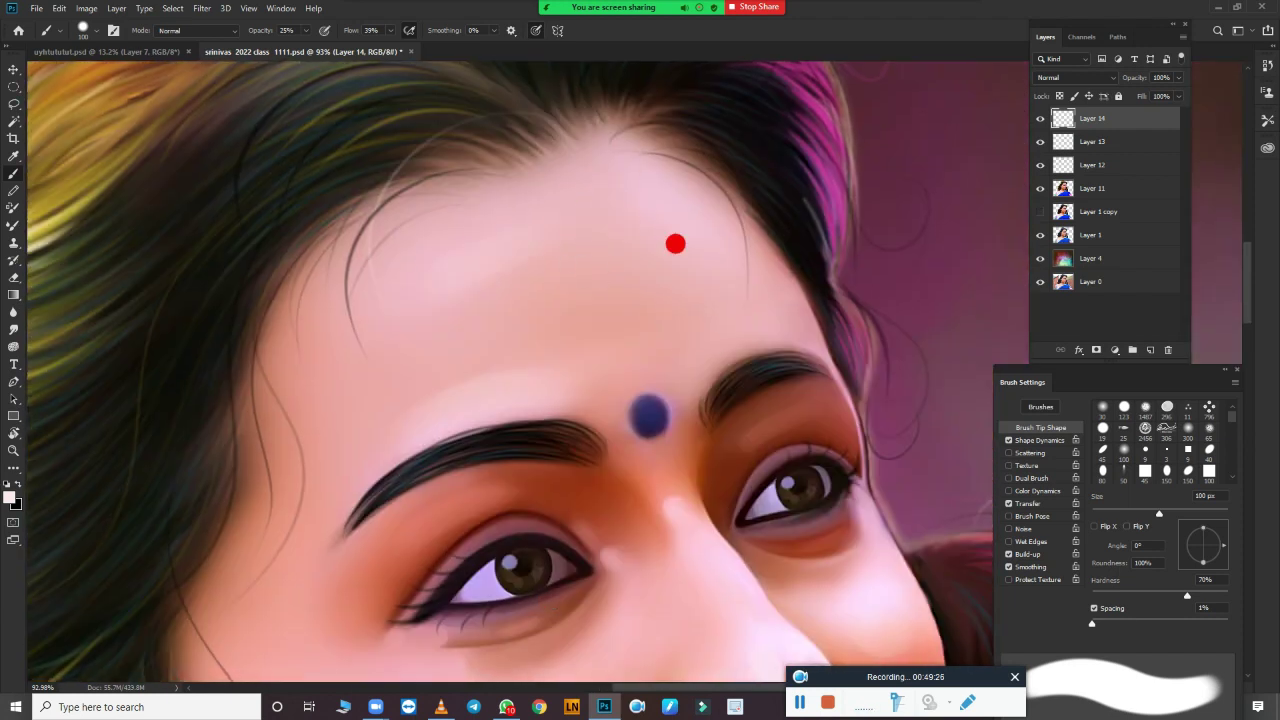
Step: Paint a trial yellow stroke along the jaw, then undo it
scroll(675, 243, down, 3)
click(10, 497)
click(1057, 94)
drag(809, 297, 759, 67)
drag(350, 265, 560, 415)
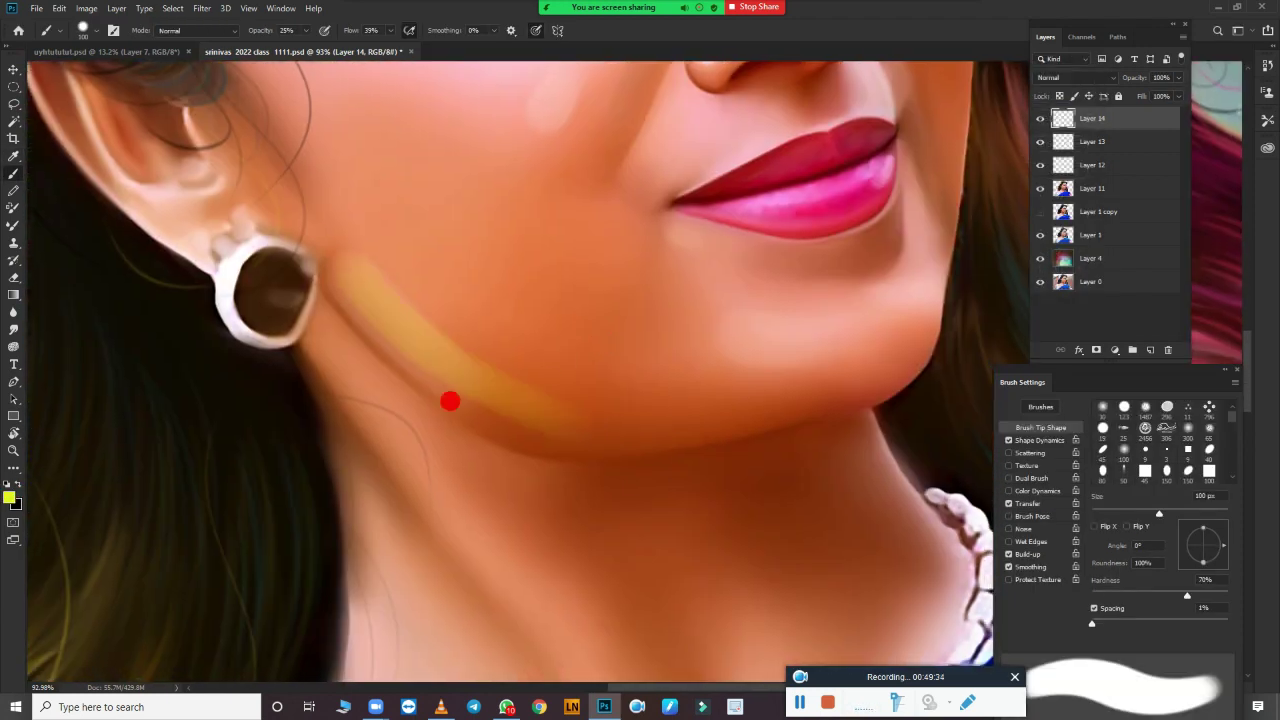
key(ctrl+z)
Step: Shrink the brush to 30 px and paint dark strands over the hair bun
drag(330, 255, 695, 575)
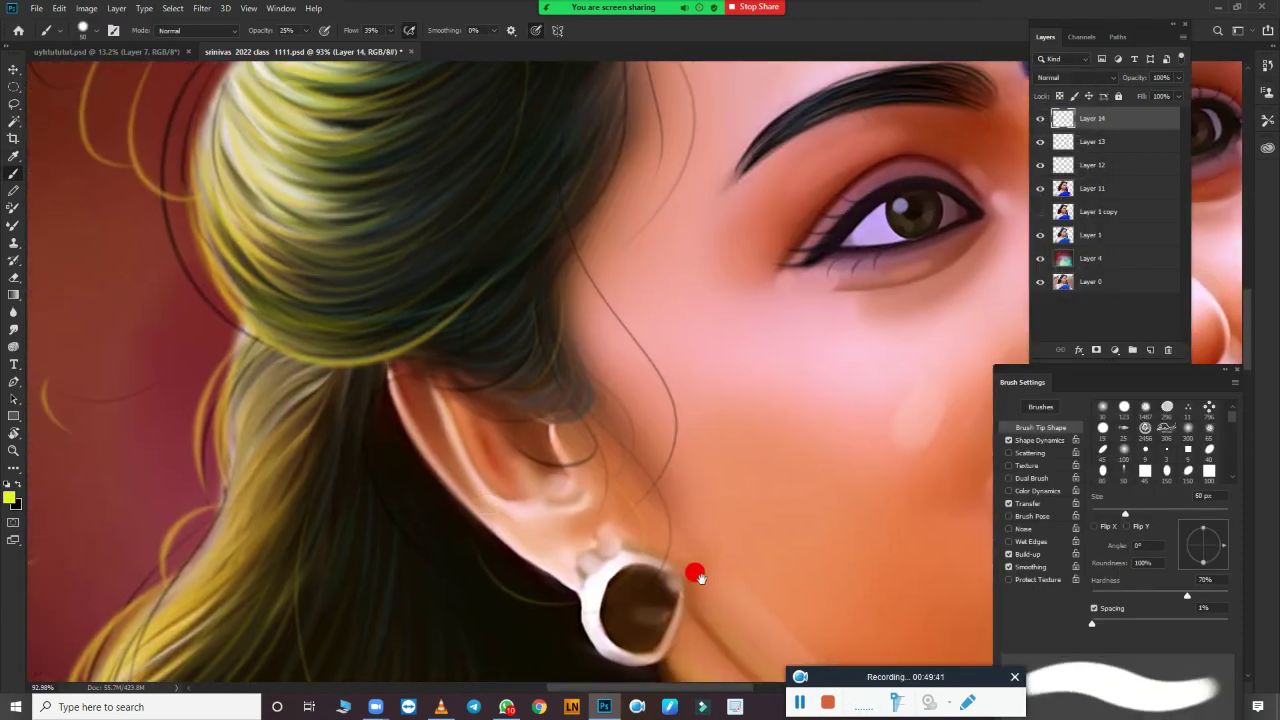
key(bracketleft)
key(bracketleft)
drag(400, 250, 485, 533)
scroll(409, 429, right, 5)
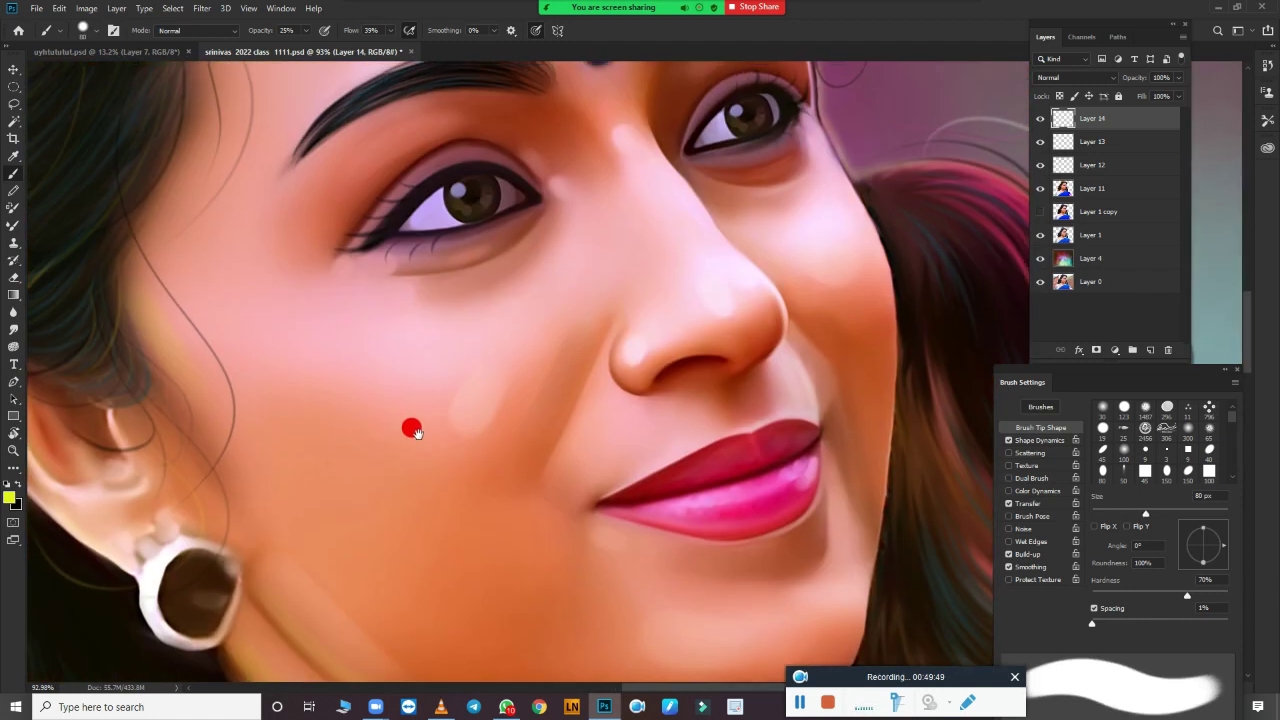
scroll(693, 572, down, 4)
scroll(695, 575, down, 4)
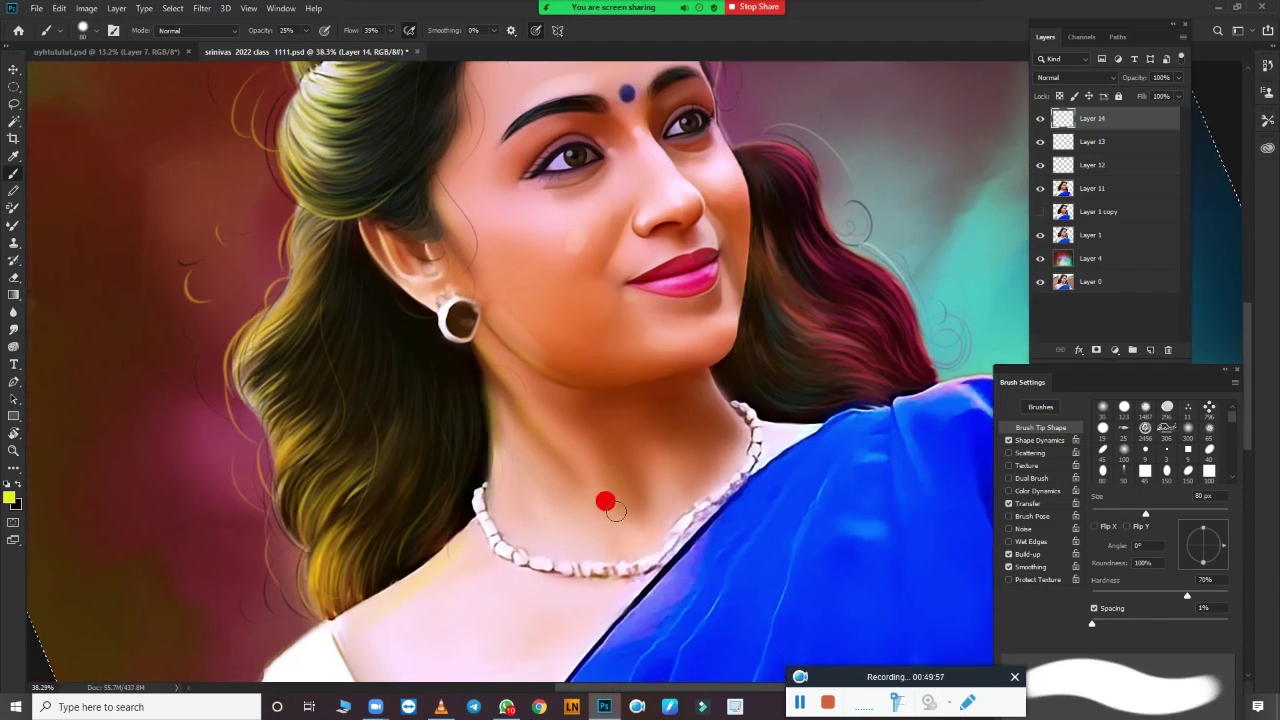
scroll(607, 505, up, 3)
Step: Swap the foreground and background colours to magenta and zoom in on the face
click(16, 506)
key(Return)
scroll(820, 346, up, 3)
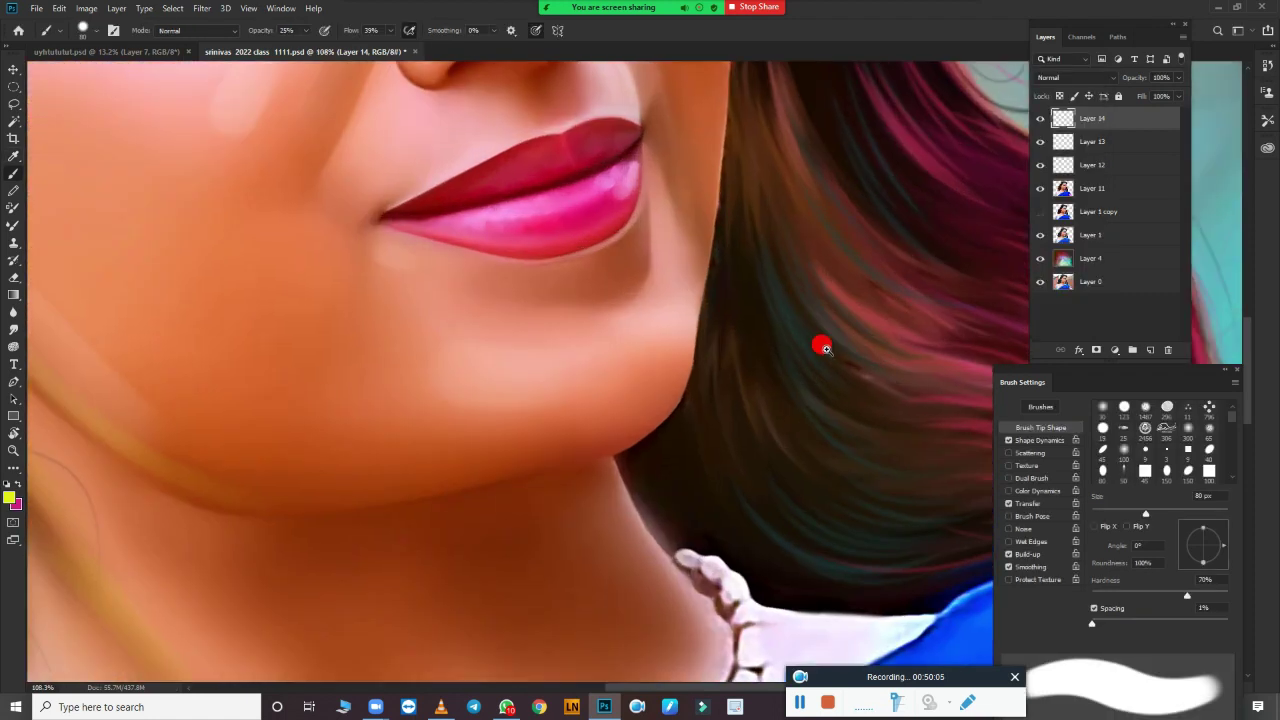
key(b)
key(x)
scroll(651, 460, up, 1)
scroll(728, 301, up, 2)
scroll(728, 301, up, 2)
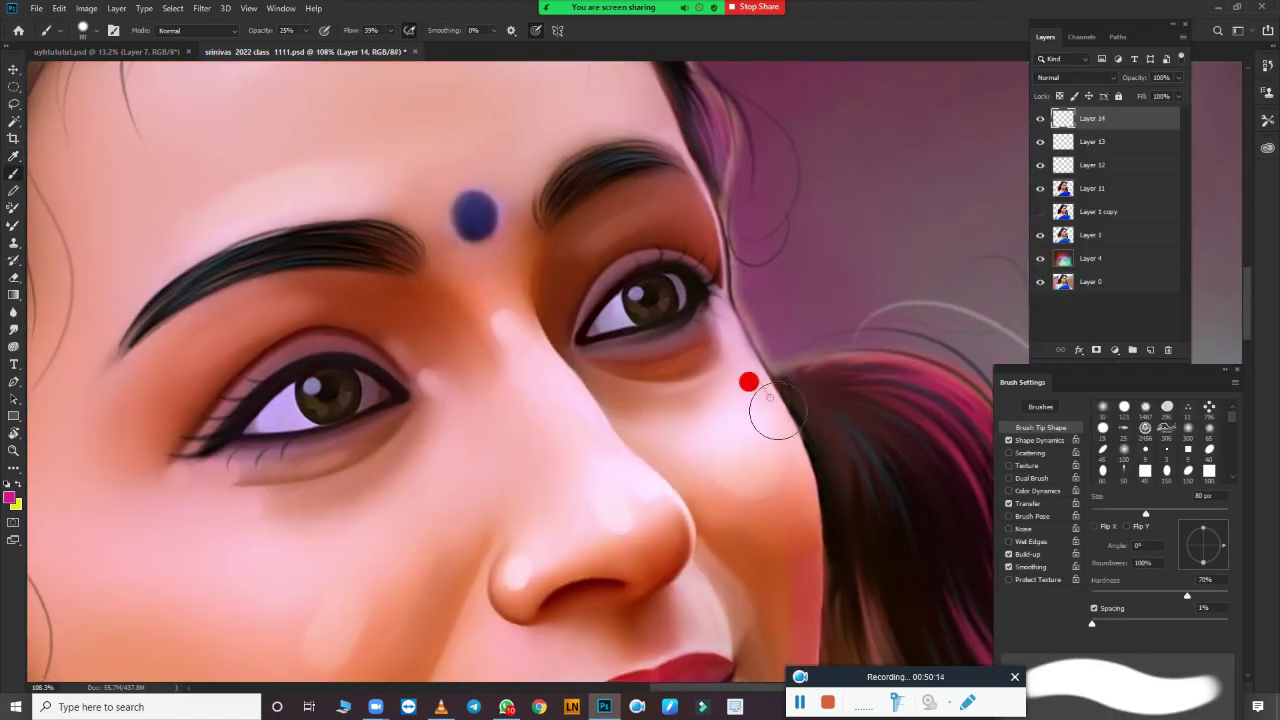
scroll(748, 380, up, 3)
scroll(890, 545, down, 5)
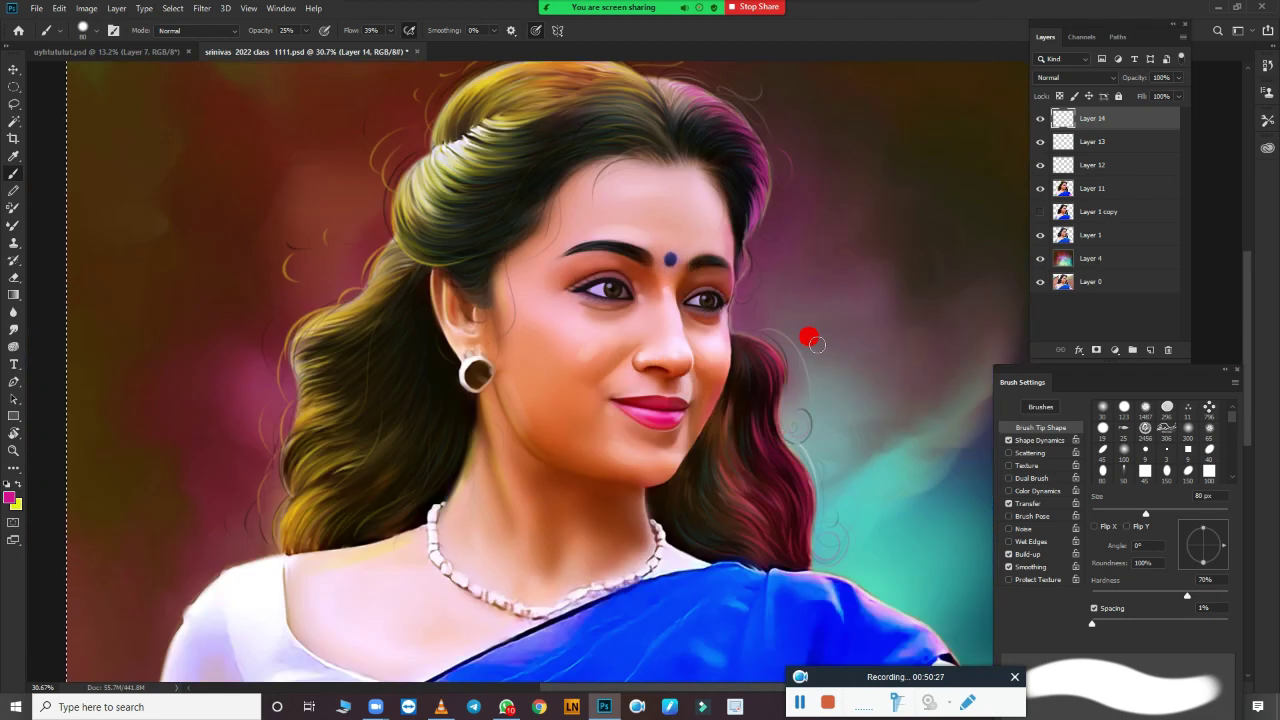
Step: On Layer 11, apply Color Balance with Highlights Blue set to +35
click(1137, 190)
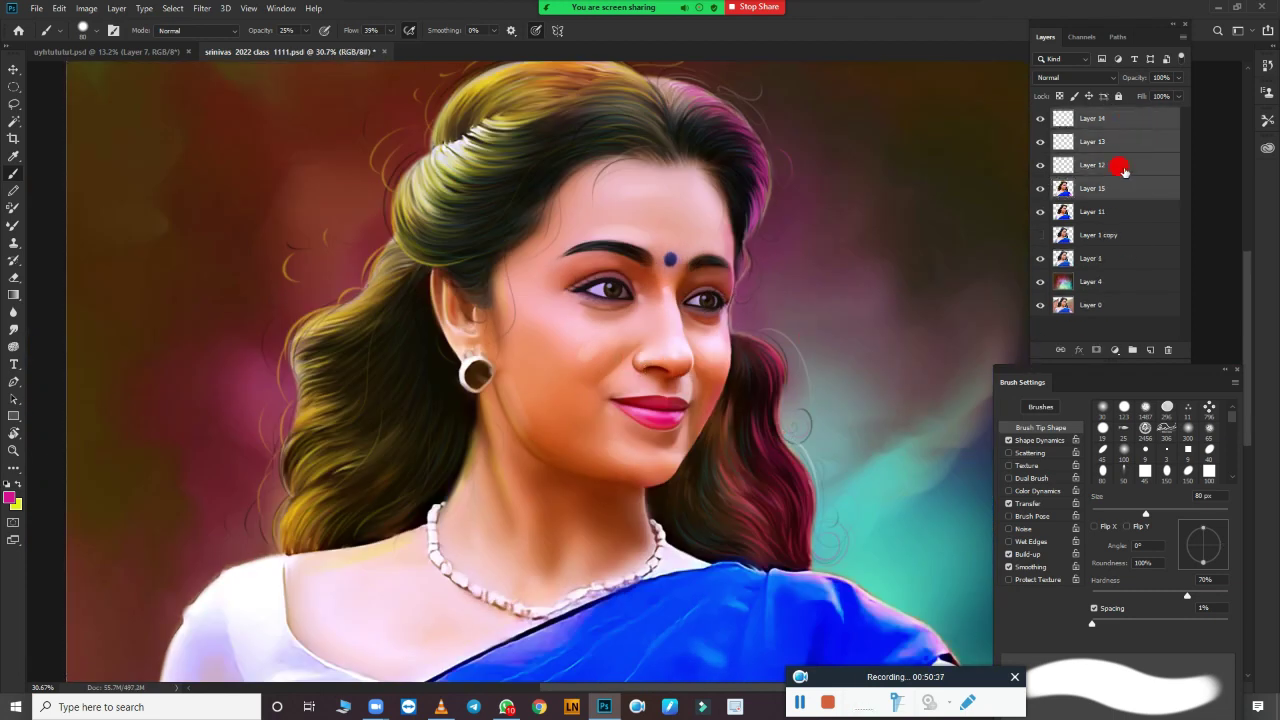
scroll(770, 323, up, 2)
key(ctrl+b)
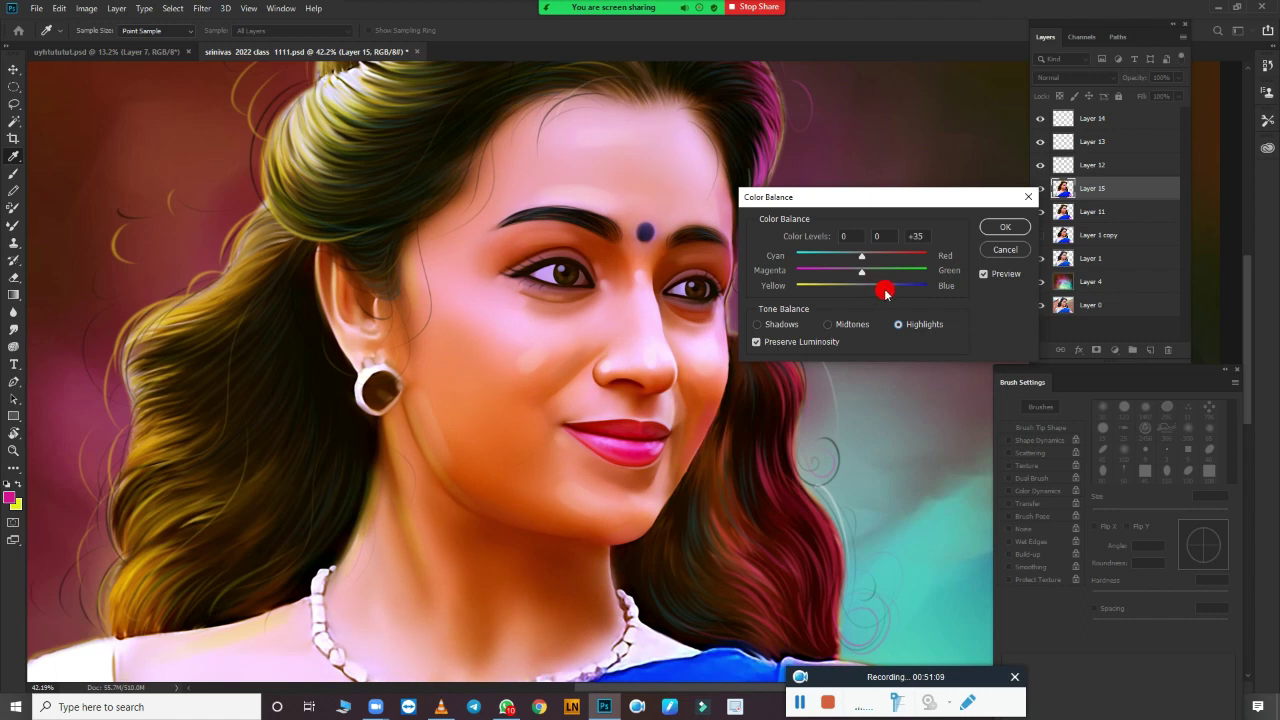
key(Return)
Step: Apply Curves on the Blue channel, raising the blue black point slightly
key(ctrl+m)
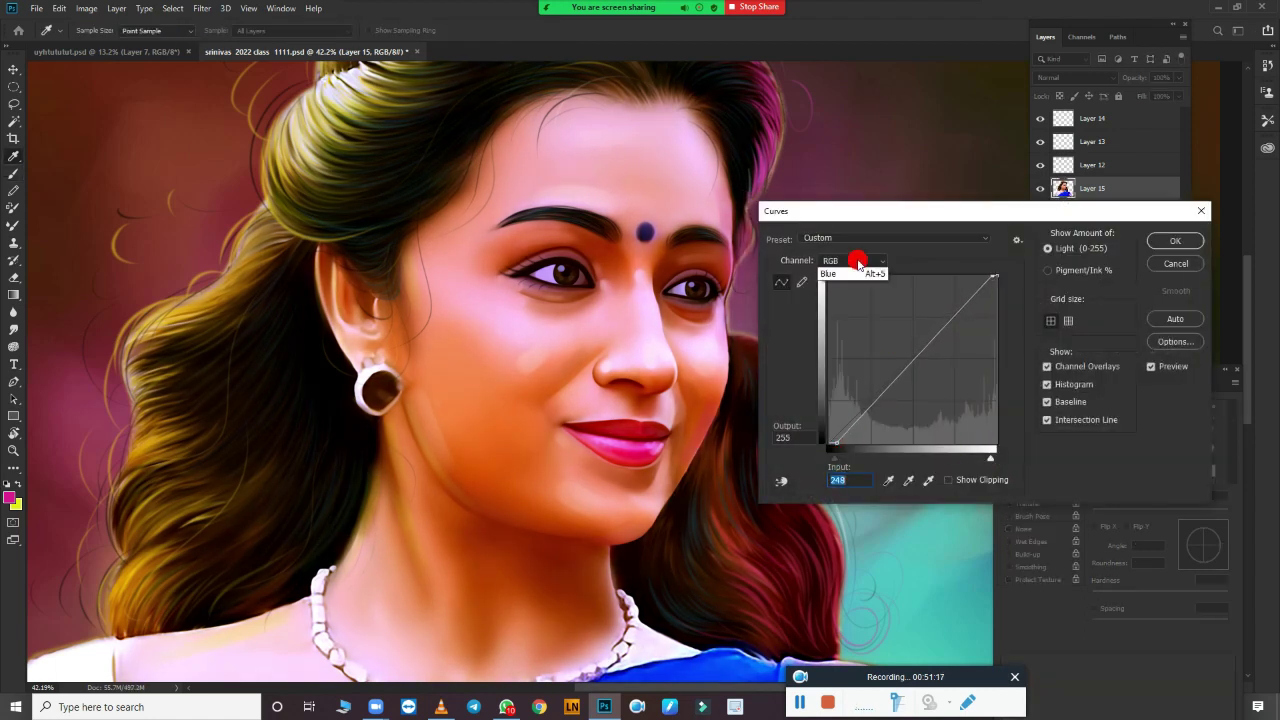
click(858, 271)
drag(828, 459, 834, 461)
click(1175, 241)
Step: Apply Selective Color reducing Cyan in the Reds to -10
click(88, 8)
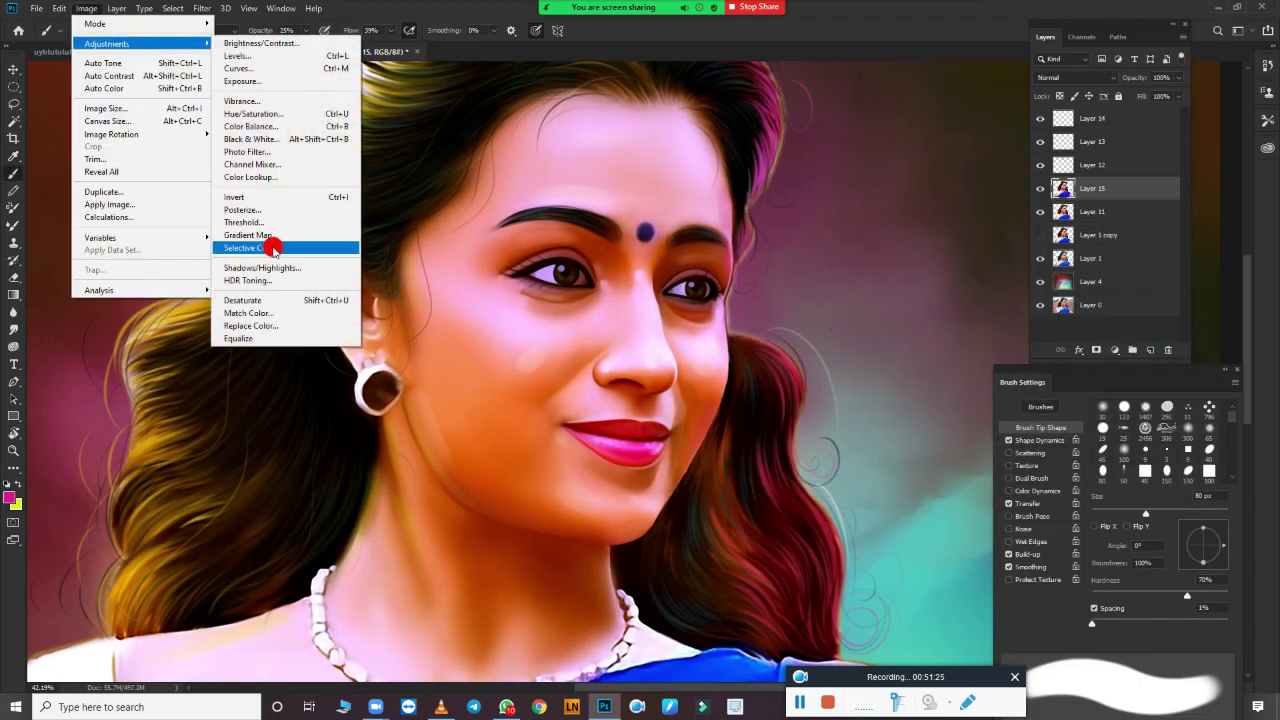
click(266, 246)
drag(969, 230, 958, 238)
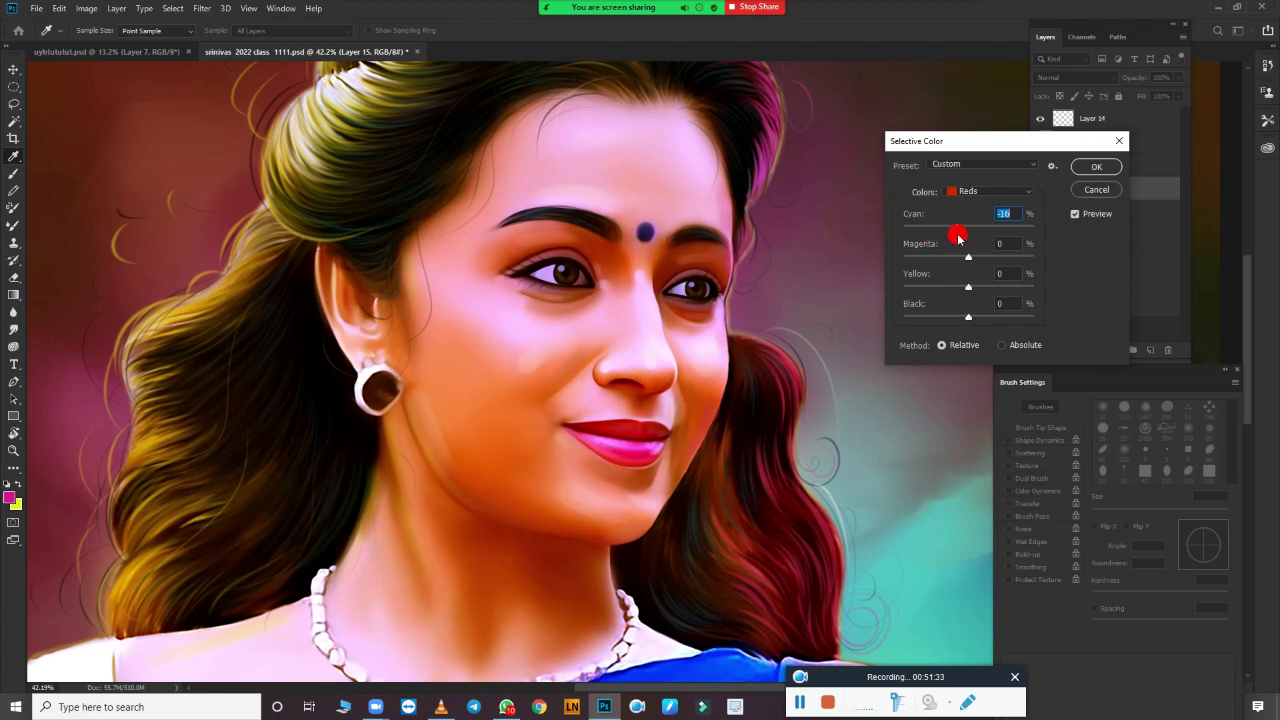
click(1096, 189)
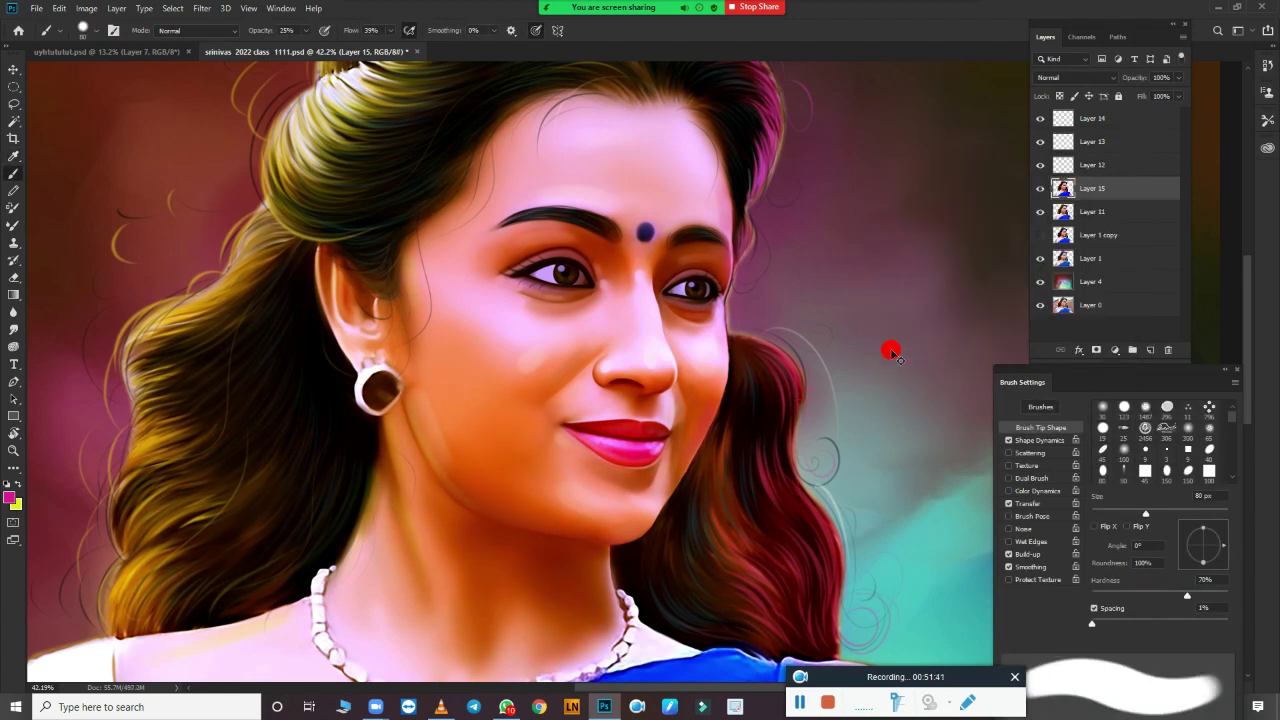
Step: Apply Hue/Saturation with Hue shifted to +5
key(ctrl+u)
drag(941, 185, 946, 188)
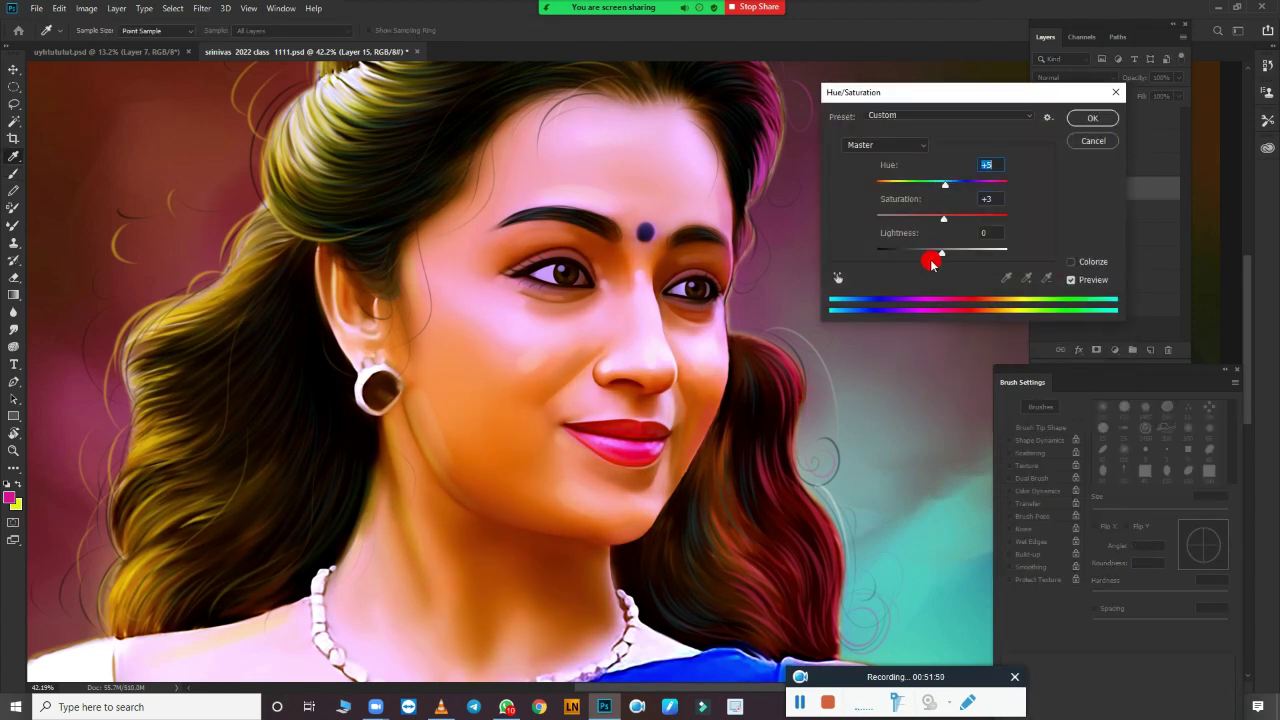
click(1093, 124)
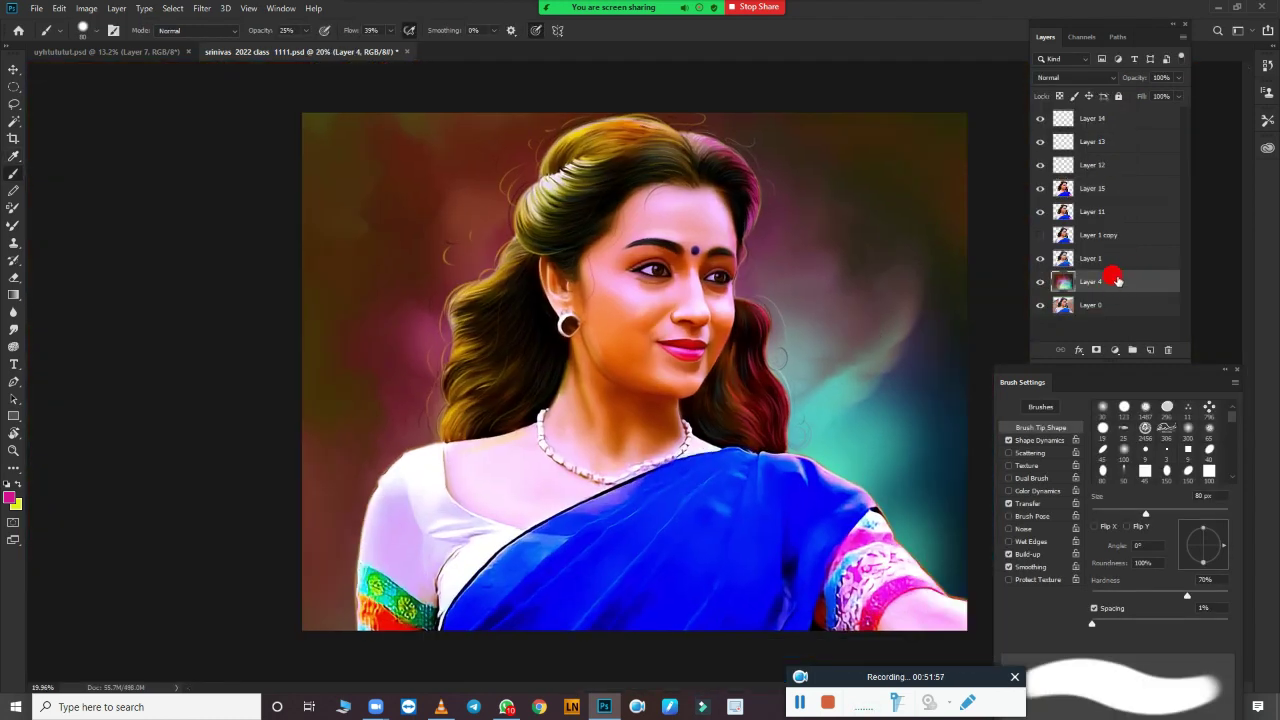
Step: Add a new top layer and stroke the full canvas with a 100 px white inside border
key(ctrl+shift+])
key(ctrl+shift+alt+e)
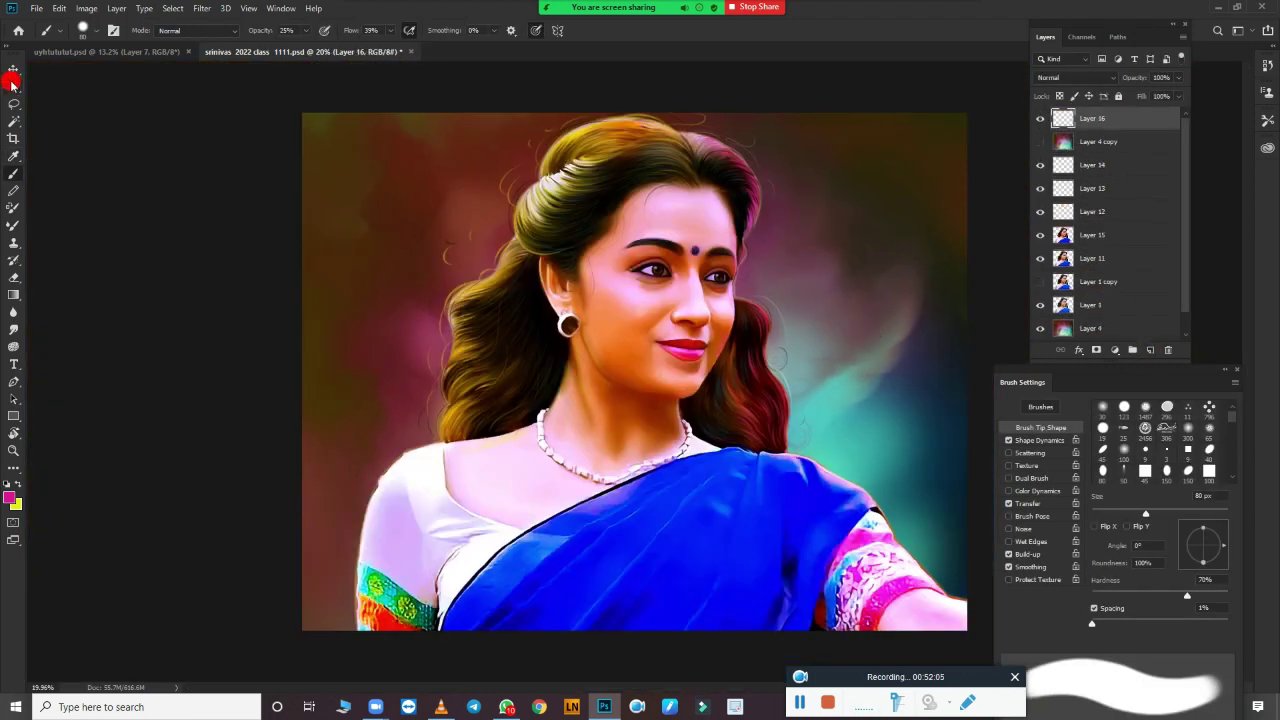
key(ctrl+a)
right_click(704, 270)
click(740, 470)
click(590, 209)
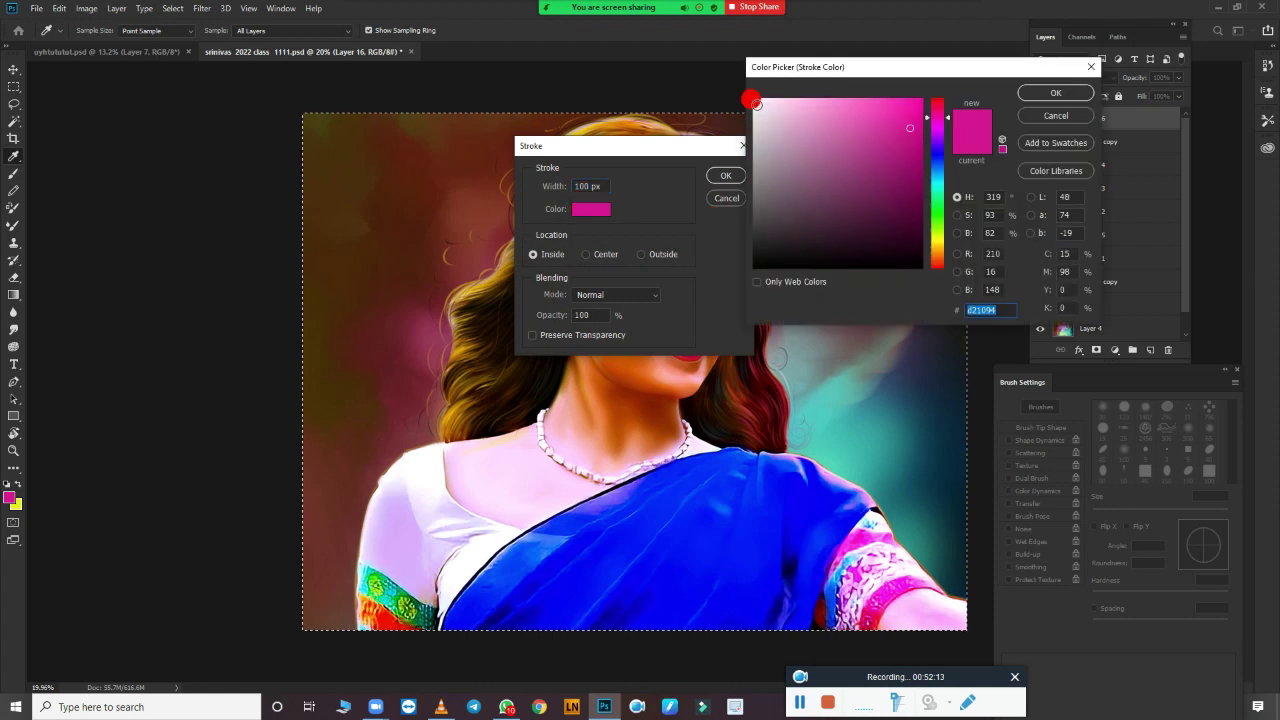
click(755, 103)
key(Return)
key(Return)
Step: Transform Layer 14 through Layer 0 to nudge the portrait down, then select Layer 4 copy
drag(1112, 164, 1134, 330)
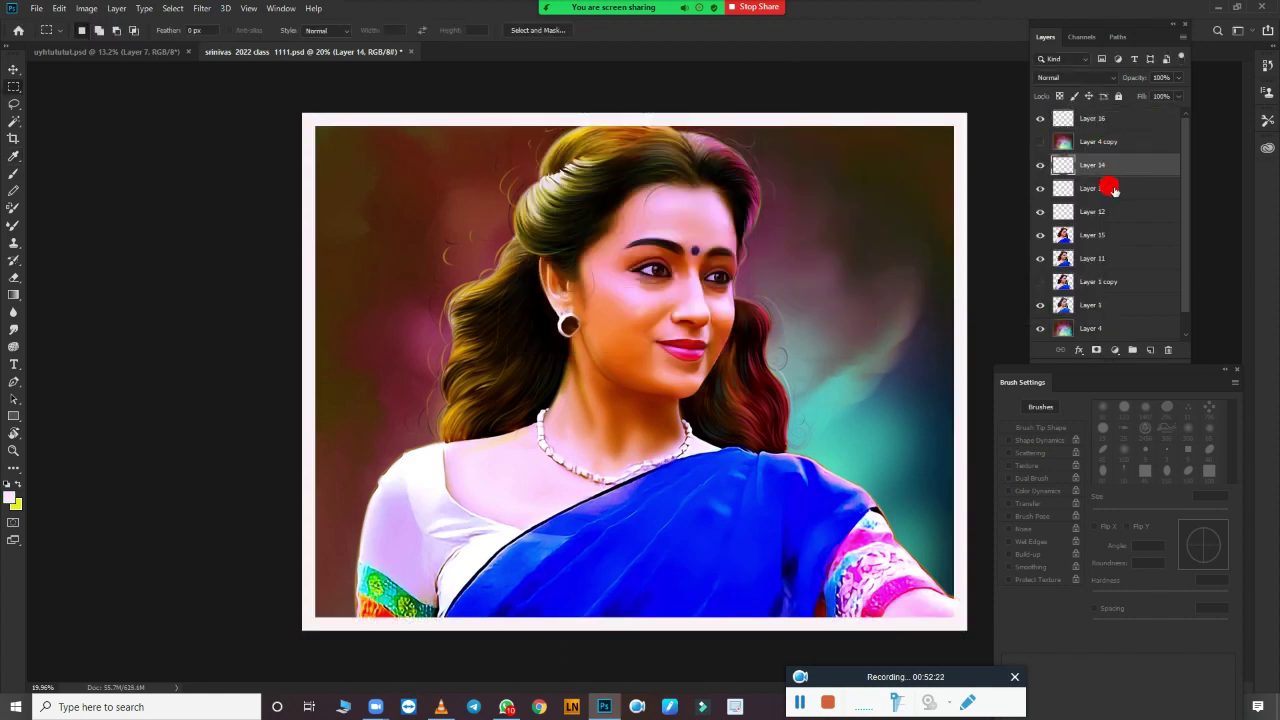
key(ctrl+t)
key(shift+Down)
key(shift+Down)
key(shift+Down)
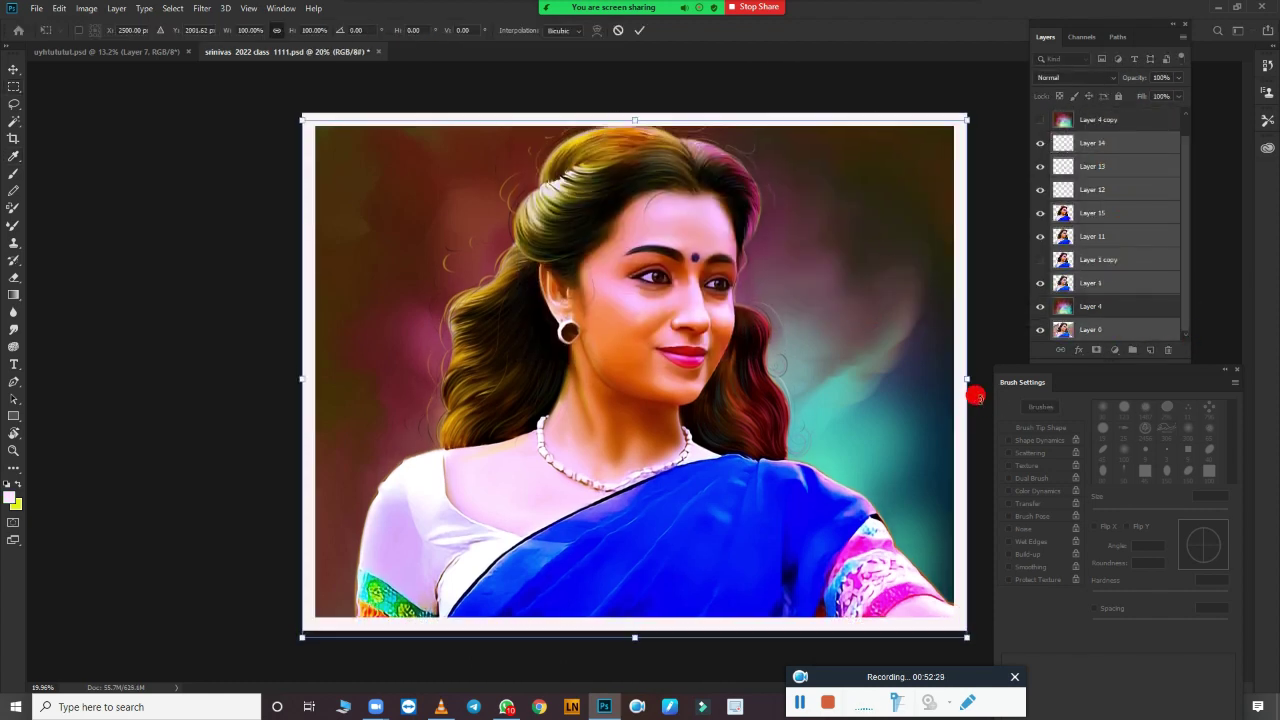
key(shift+Down)
key(shift+Down)
key(shift+Down)
key(shift+Down)
key(shift+Down)
key(shift+Down)
key(shift+Down)
key(shift+Down)
key(shift+Down)
key(shift+Down)
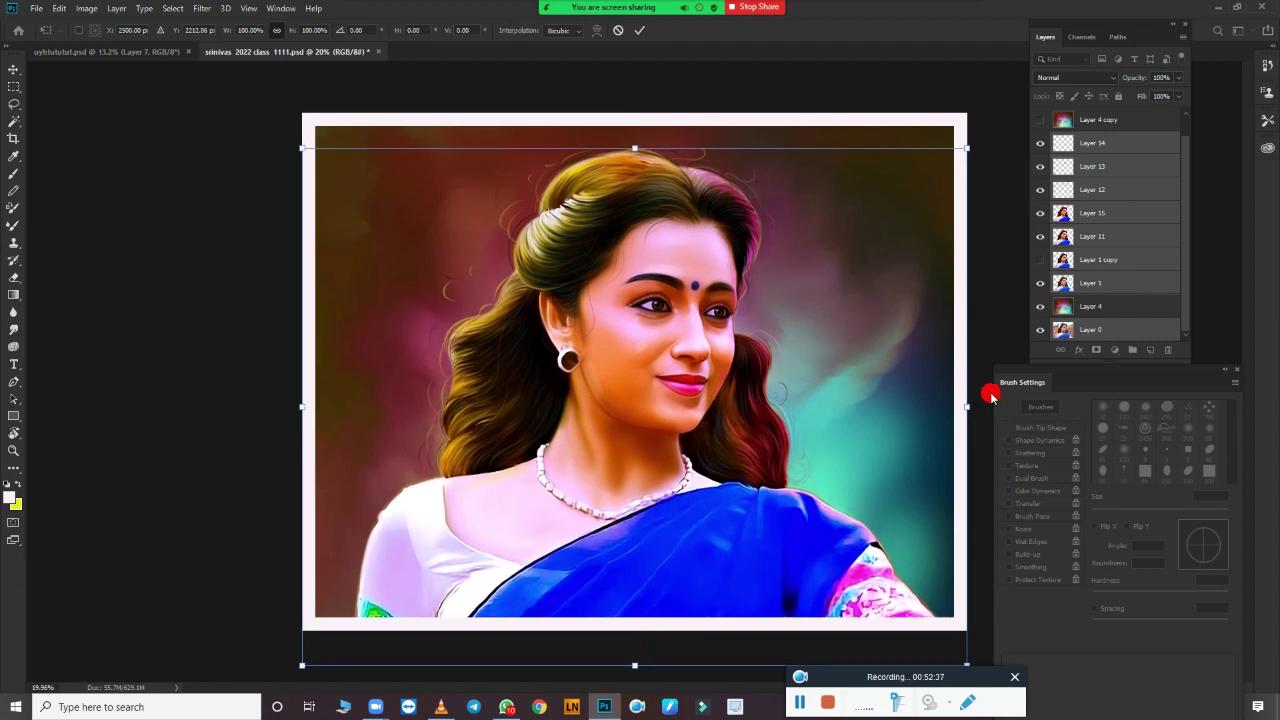
key(Return)
click(1053, 121)
Step: Show Layer 4 copy and erase it off the woman with a large soft eraser
click(1040, 120)
key(e)
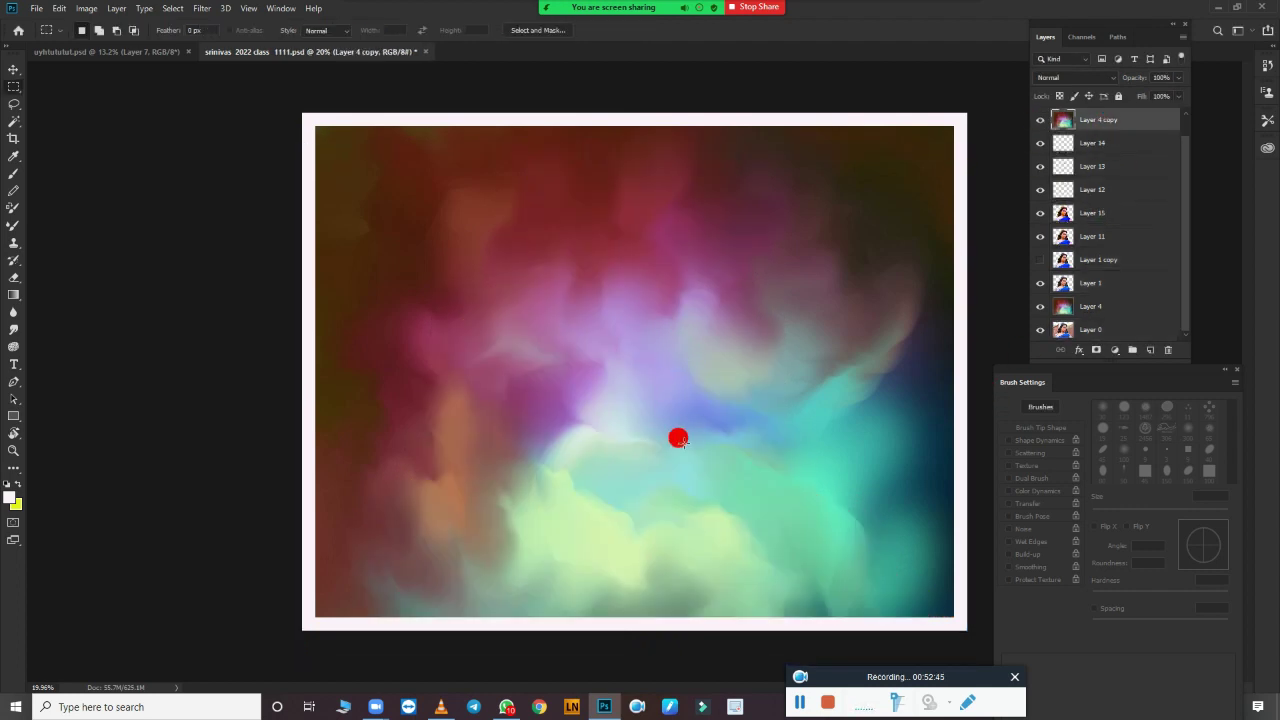
right_click(677, 437)
mouse_move(571, 310)
mouse_down()
mouse_move(535, 143)
mouse_move(451, 437)
mouse_move(437, 354)
mouse_move(688, 249)
mouse_move(532, 434)
mouse_move(446, 466)
mouse_move(689, 477)
mouse_move(623, 480)
mouse_up()
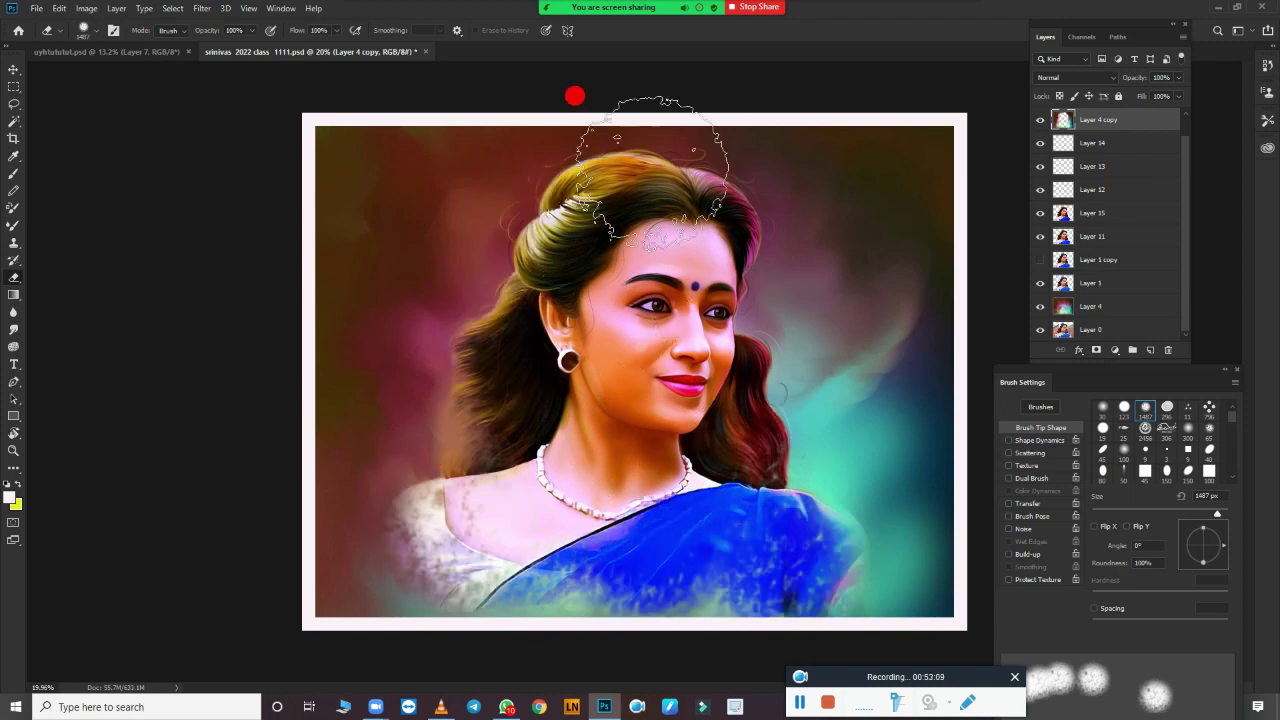
key(bracketleft)
key(bracketleft)
key(bracketleft)
key(b)
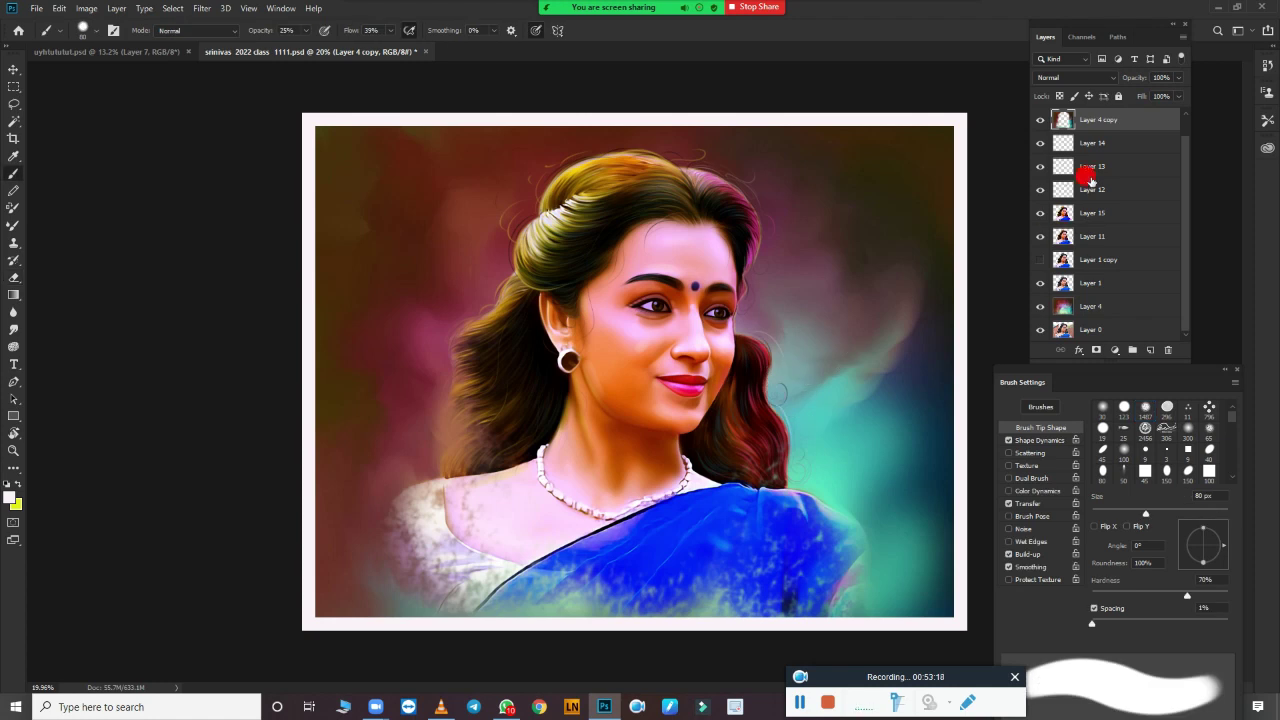
Step: Group Layer 14 through Layer 1 copy into Group 1, make a merged copy, and compare it
click(1105, 143)
shift+click(1110, 260)
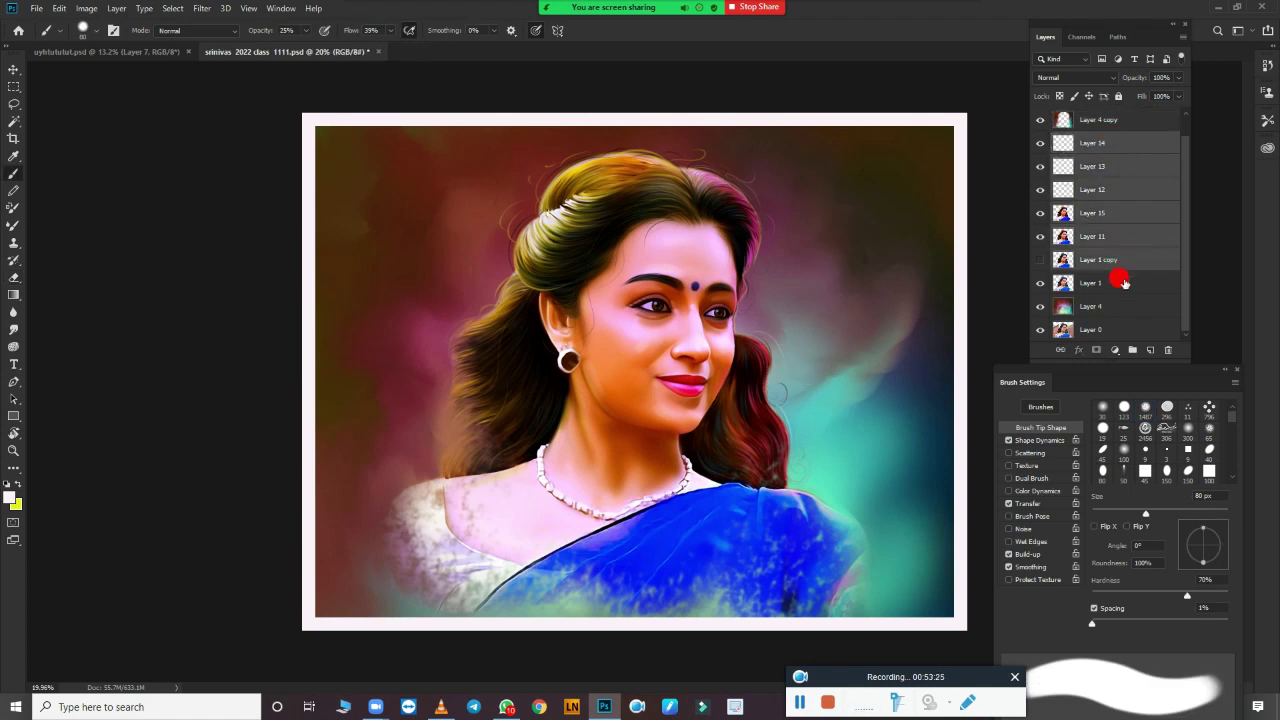
key(ctrl+g)
key(ctrl+j)
key(ctrl+e)
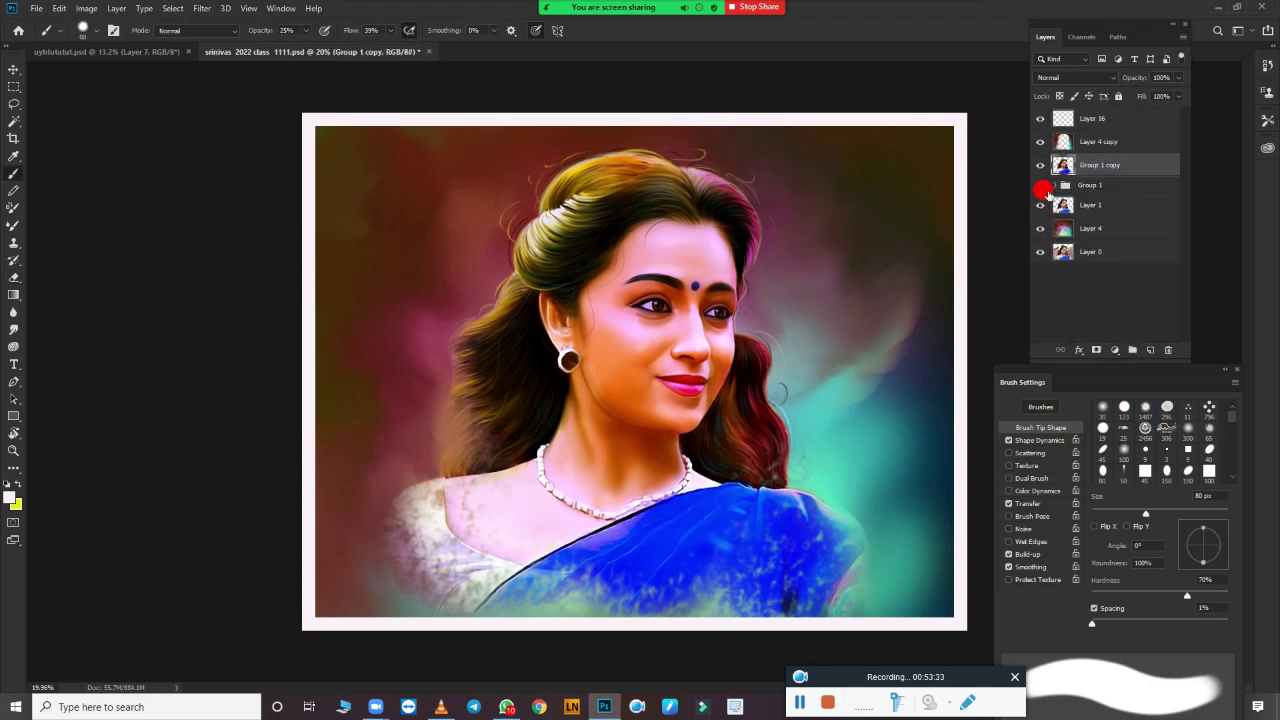
click(1040, 165)
click(1040, 165)
click(1040, 165)
click(1040, 165)
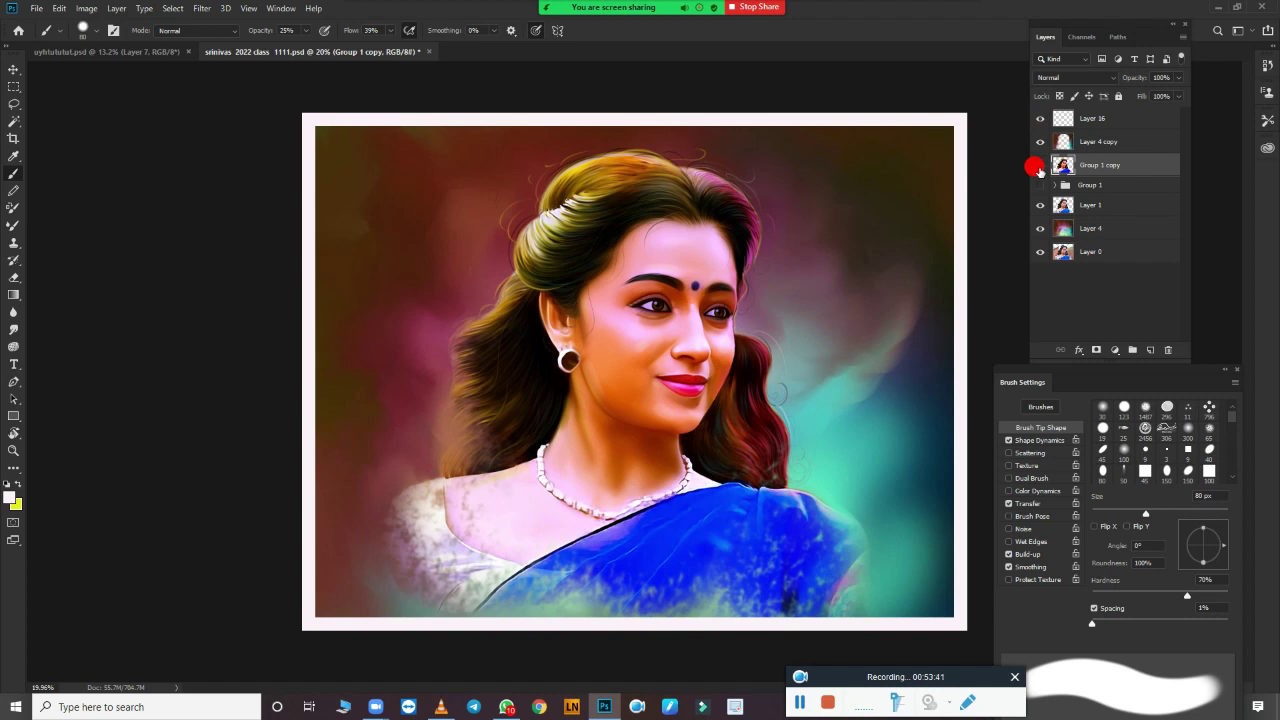